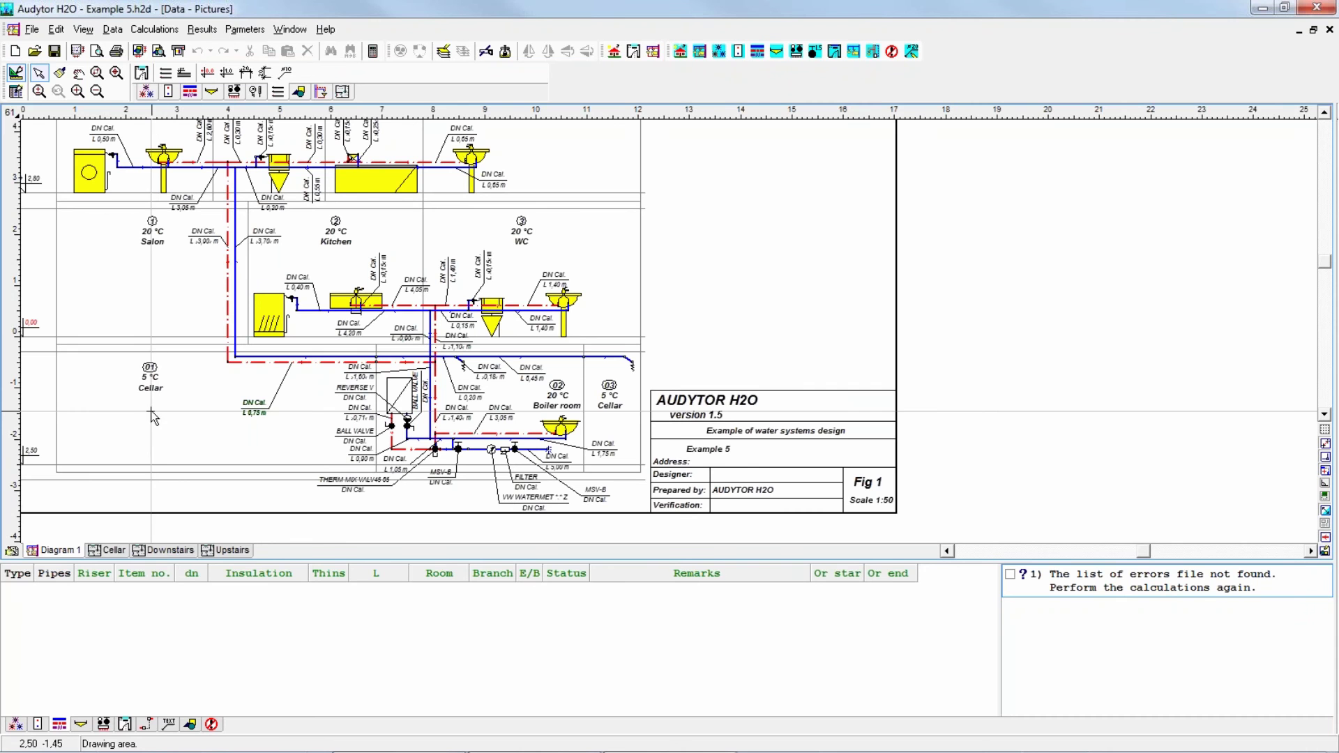
Compare the Diagram 1 installation schematic with the Cellar floor plan, focusing on the boiler room pipes and fittings
{"action": "scroll", "coordinate": [146, 352], "scroll_direction": "up", "scroll_amount": 1}
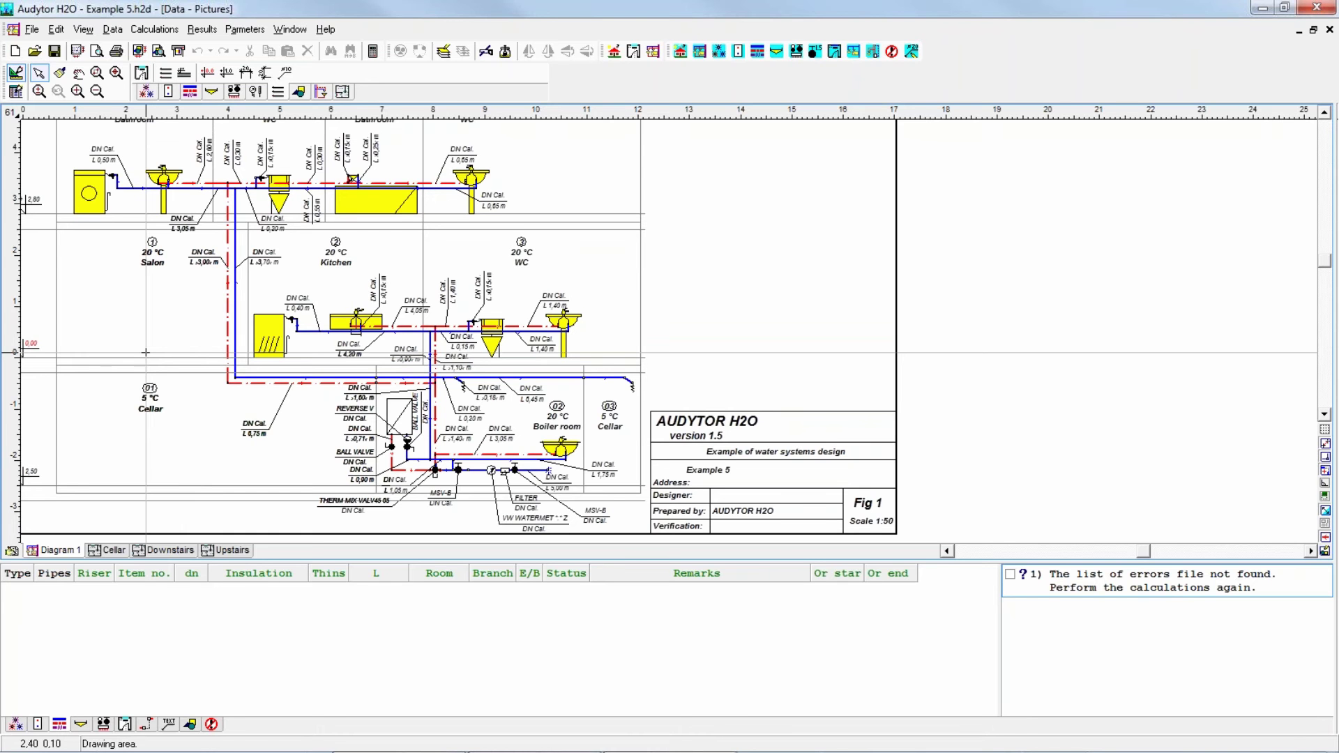
{"action": "left_click", "coordinate": [113, 550]}
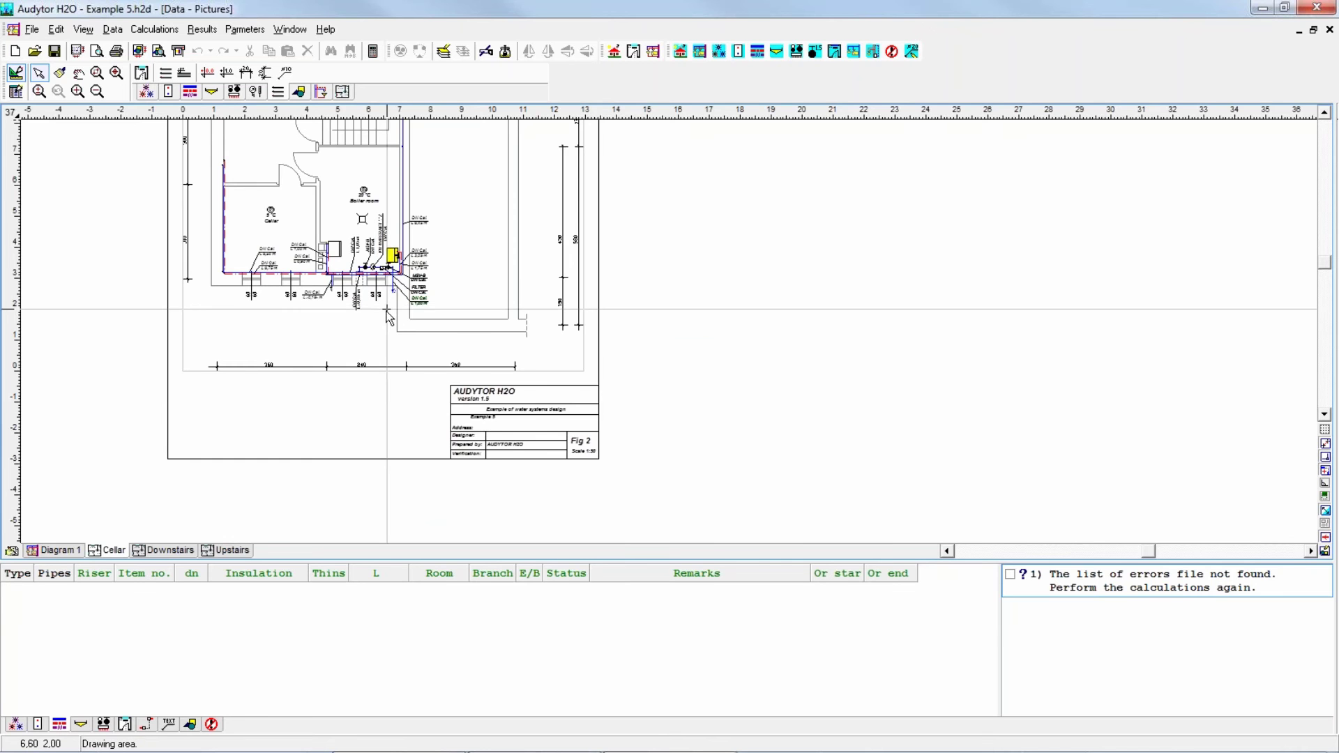
{"action": "scroll", "coordinate": [389, 308], "scroll_direction": "up", "scroll_amount": 4}
{"action": "middle_click_drag", "start_coordinate": [397, 313], "coordinate": [418, 381]}
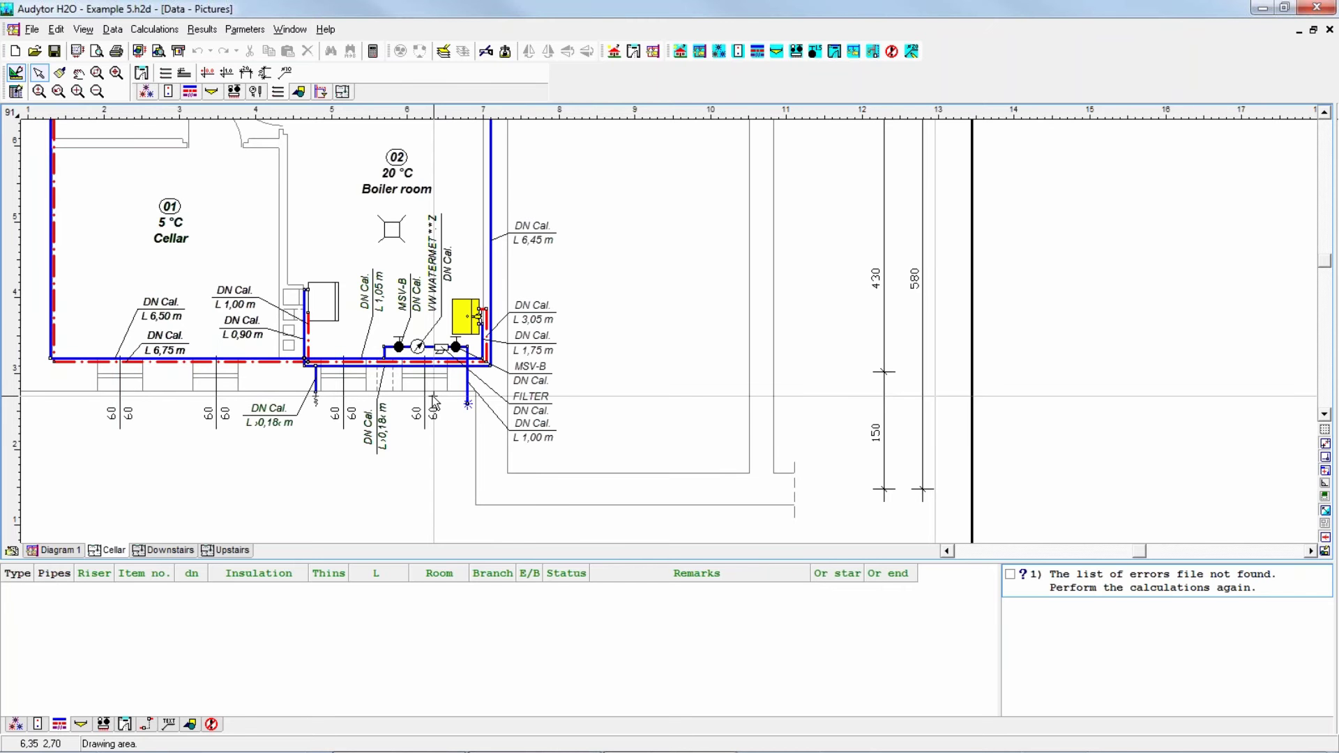
{"action": "left_click", "coordinate": [56, 551]}
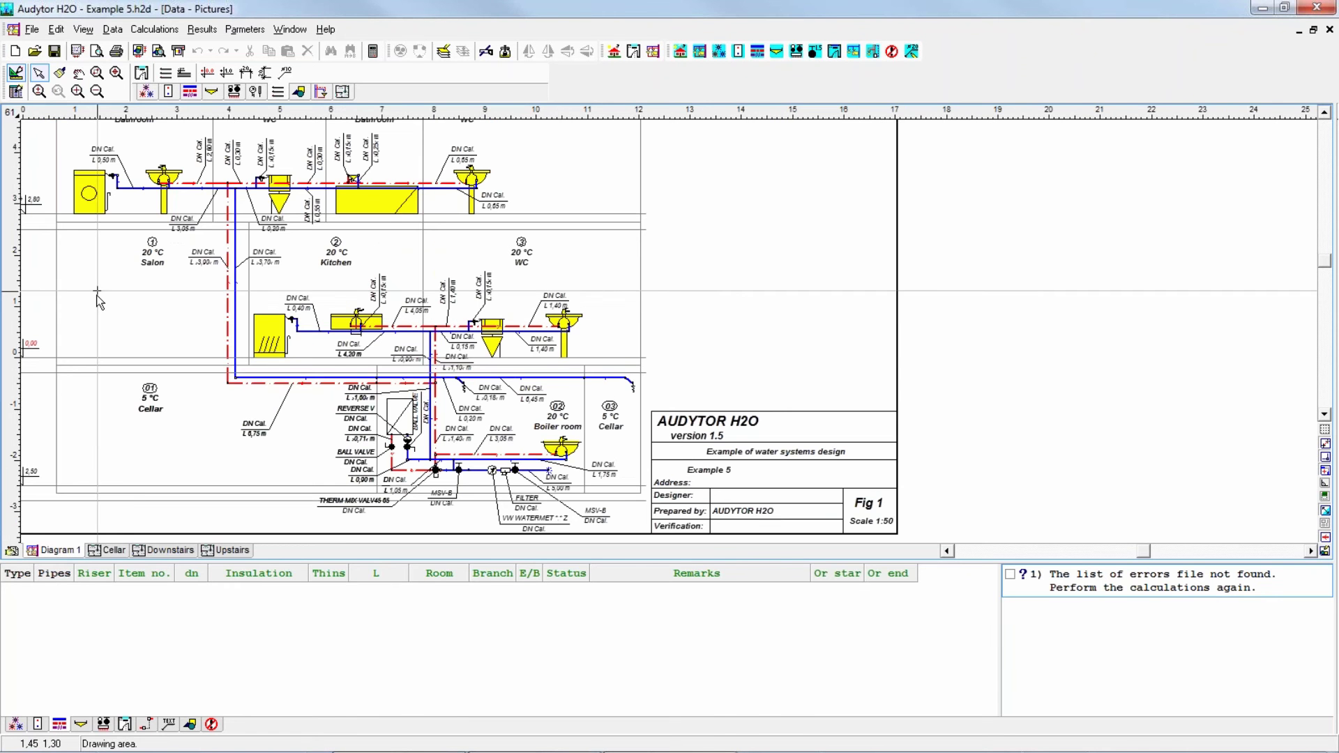
{"action": "left_click", "coordinate": [109, 550]}
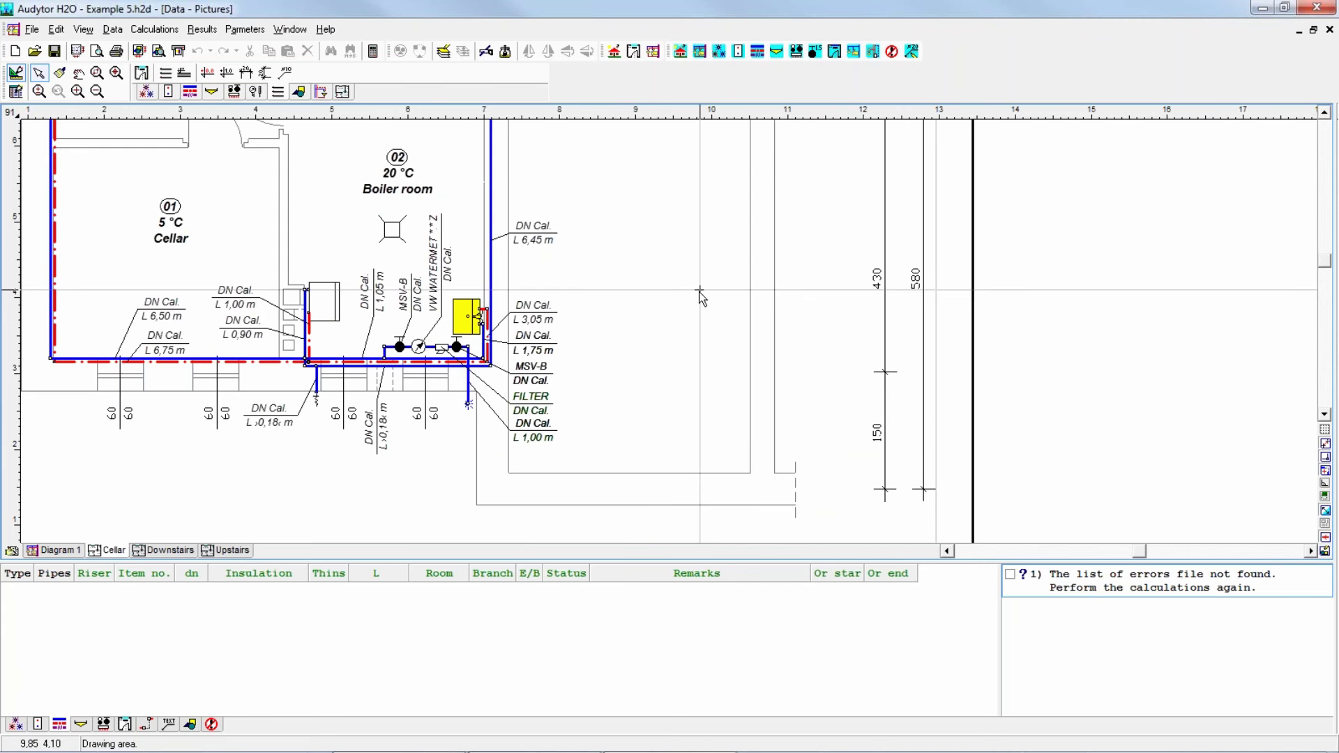
{"action": "scroll", "coordinate": [700, 293], "scroll_direction": "up", "scroll_amount": 5}
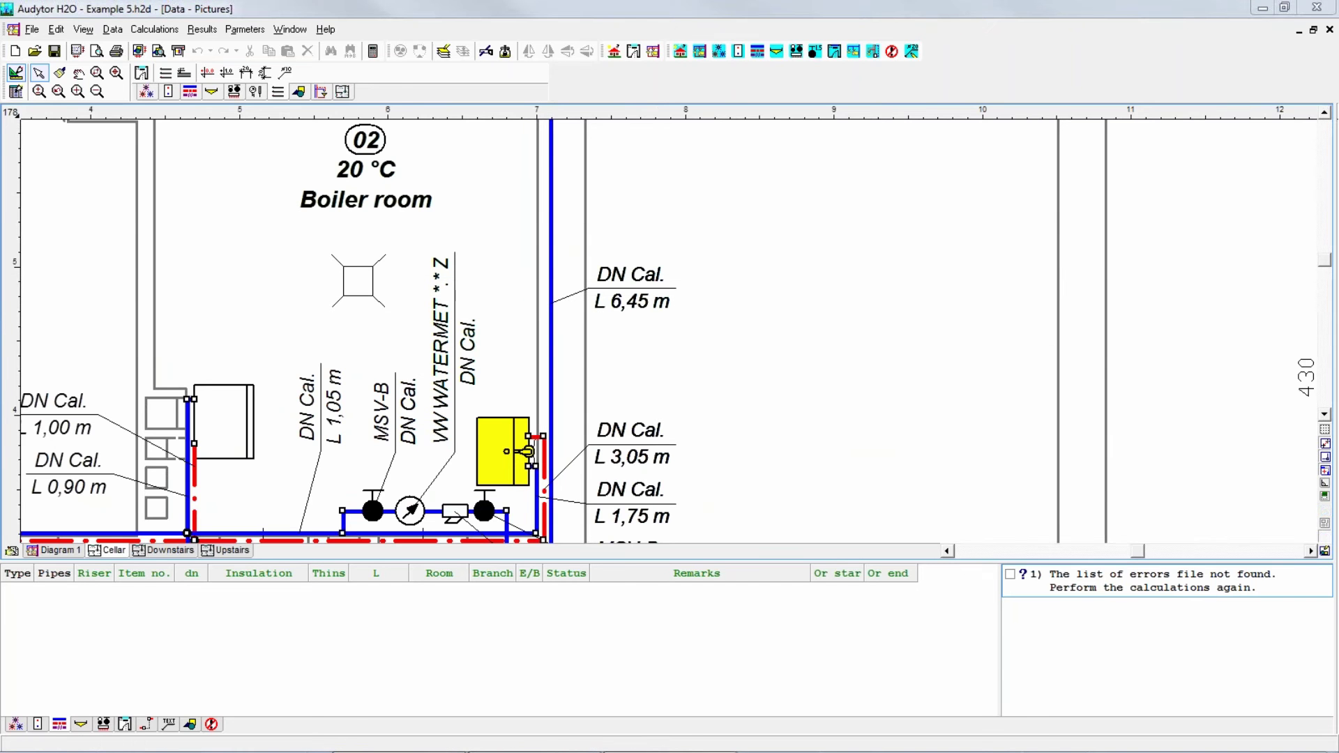
{"action": "mouse_move", "coordinate": [541, 274]}
{"action": "left_mouse_down"}
{"action": "mouse_move", "coordinate": [725, 284]}
{"action": "mouse_move", "coordinate": [644, 223]}
{"action": "mouse_move", "coordinate": [564, 237]}
{"action": "mouse_move", "coordinate": [543, 268]}
{"action": "left_mouse_up"}
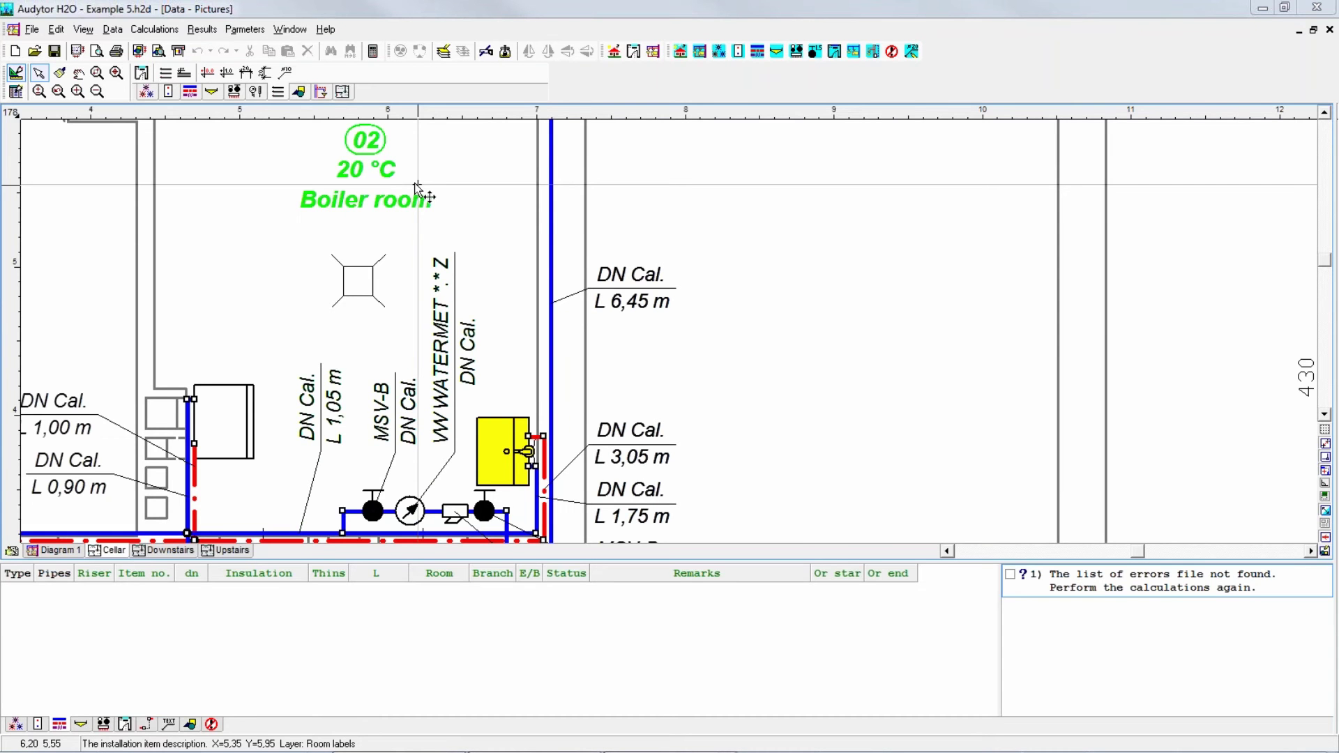
Open the data file Example 1.h2d and view the top-floor bathroom, kitchen and riser PION-1 up close
{"action": "left_click", "coordinate": [35, 52]}
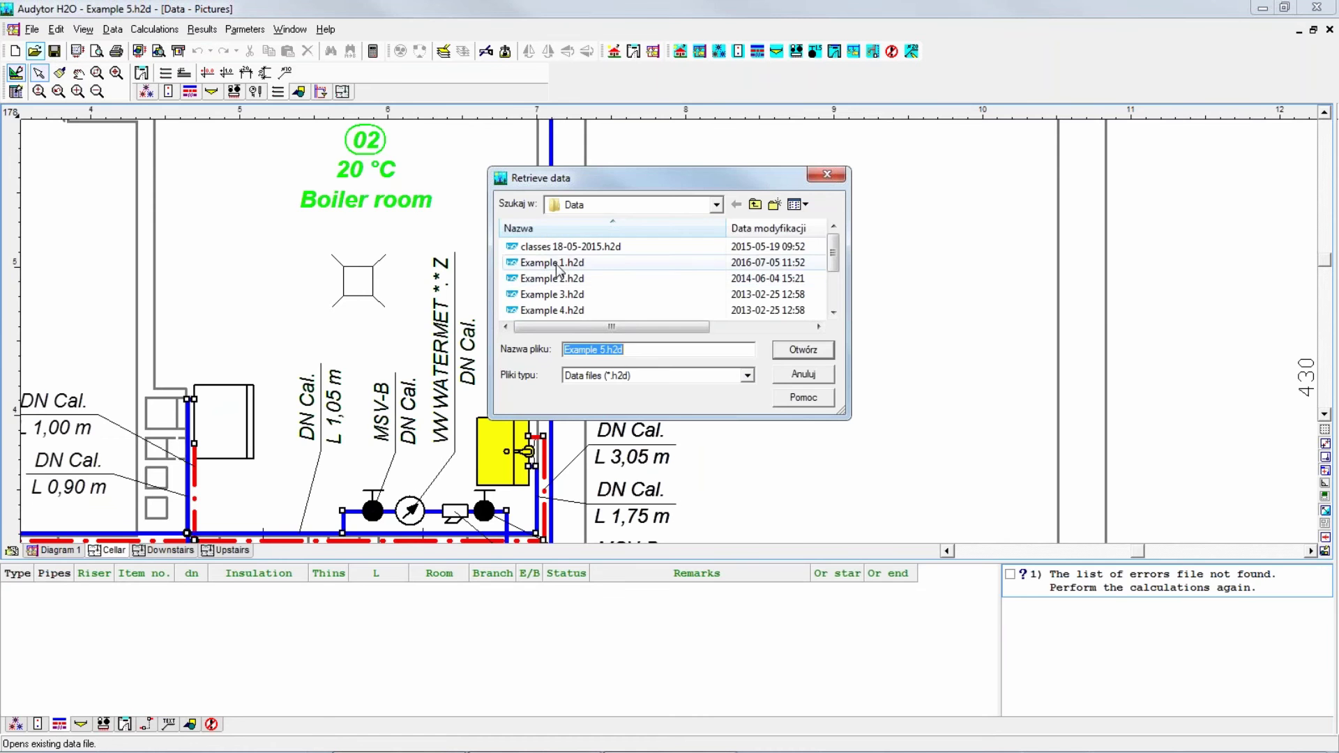
{"action": "double_click", "coordinate": [553, 263]}
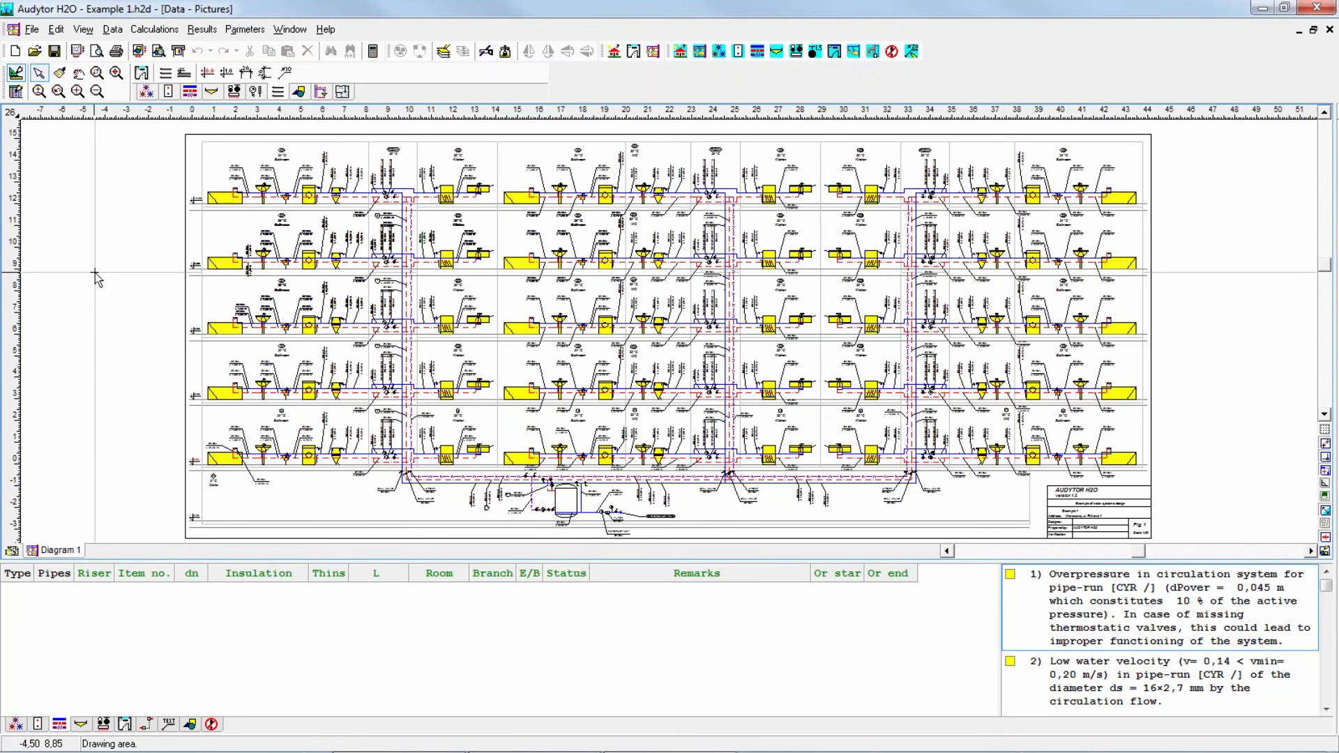
{"action": "mouse_move", "coordinate": [166, 143]}
{"action": "left_mouse_down"}
{"action": "mouse_move", "coordinate": [415, 233]}
{"action": "mouse_move", "coordinate": [479, 221]}
{"action": "left_mouse_up"}
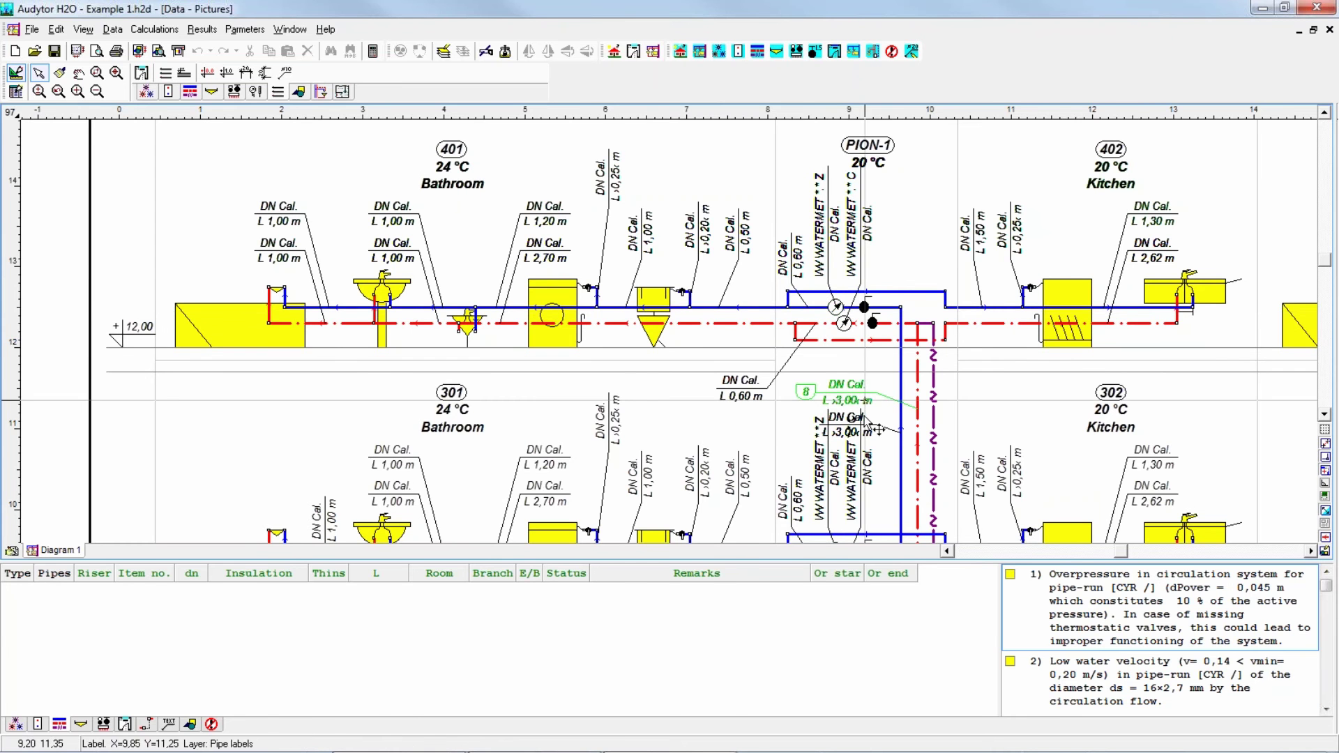
Follow riser PION-1 down through the storeys to the cellar and select the MTCV-A valve at its base
{"action": "middle_click_drag", "start_coordinate": [908, 466], "coordinate": [858, 336]}
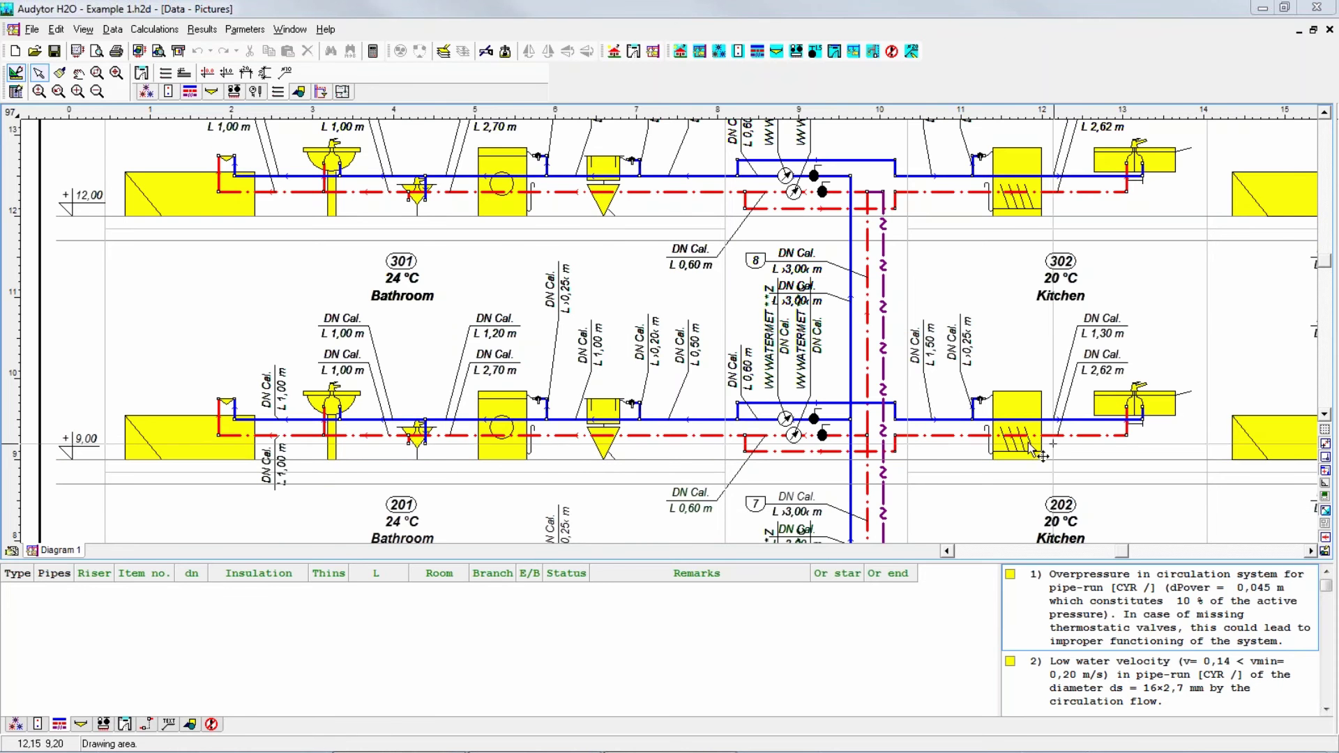
{"action": "left_click_drag", "start_coordinate": [683, 309], "coordinate": [794, 502]}
{"action": "scroll", "coordinate": [795, 502], "scroll_direction": "down", "scroll_amount": 8}
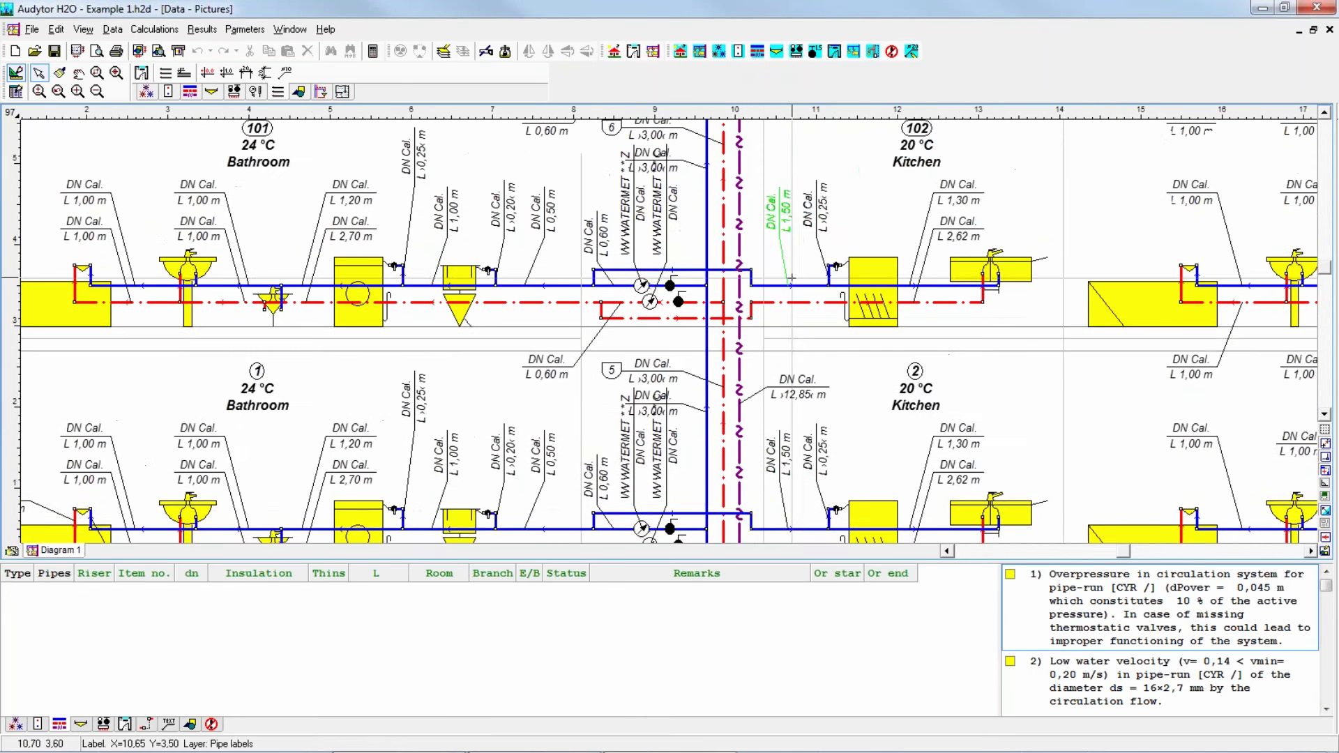
{"action": "scroll", "coordinate": [781, 342], "scroll_direction": "down", "scroll_amount": 2}
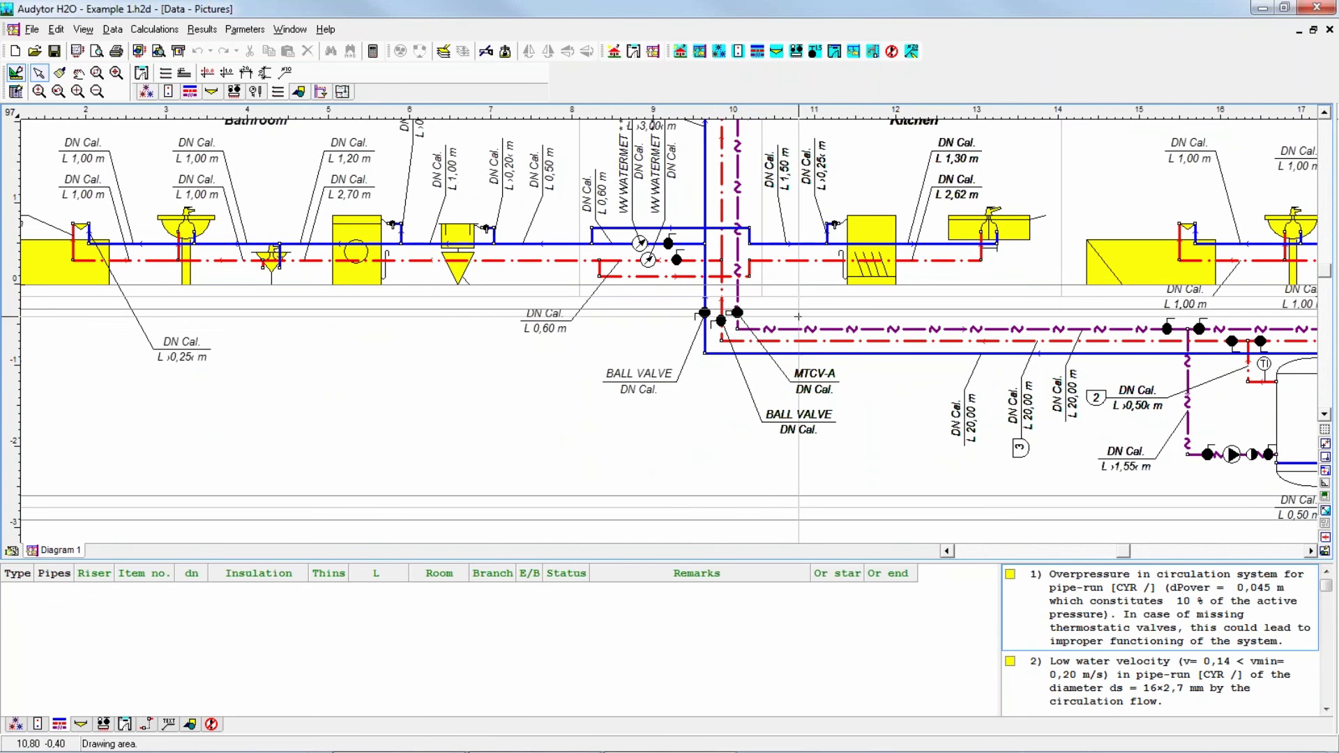
{"action": "left_click", "coordinate": [737, 313]}
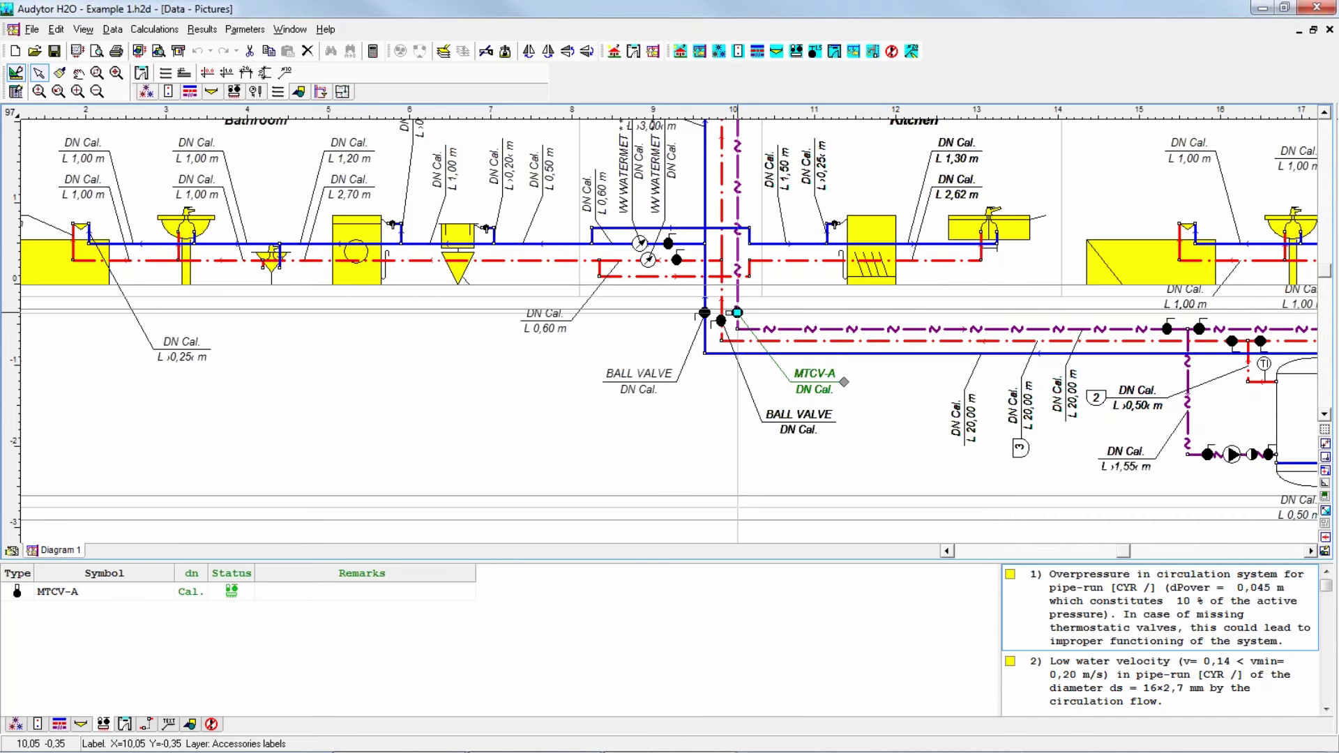
Open the data file Example 3.h2d without saving the changes to Example 1.h2d
{"action": "left_click", "coordinate": [35, 51]}
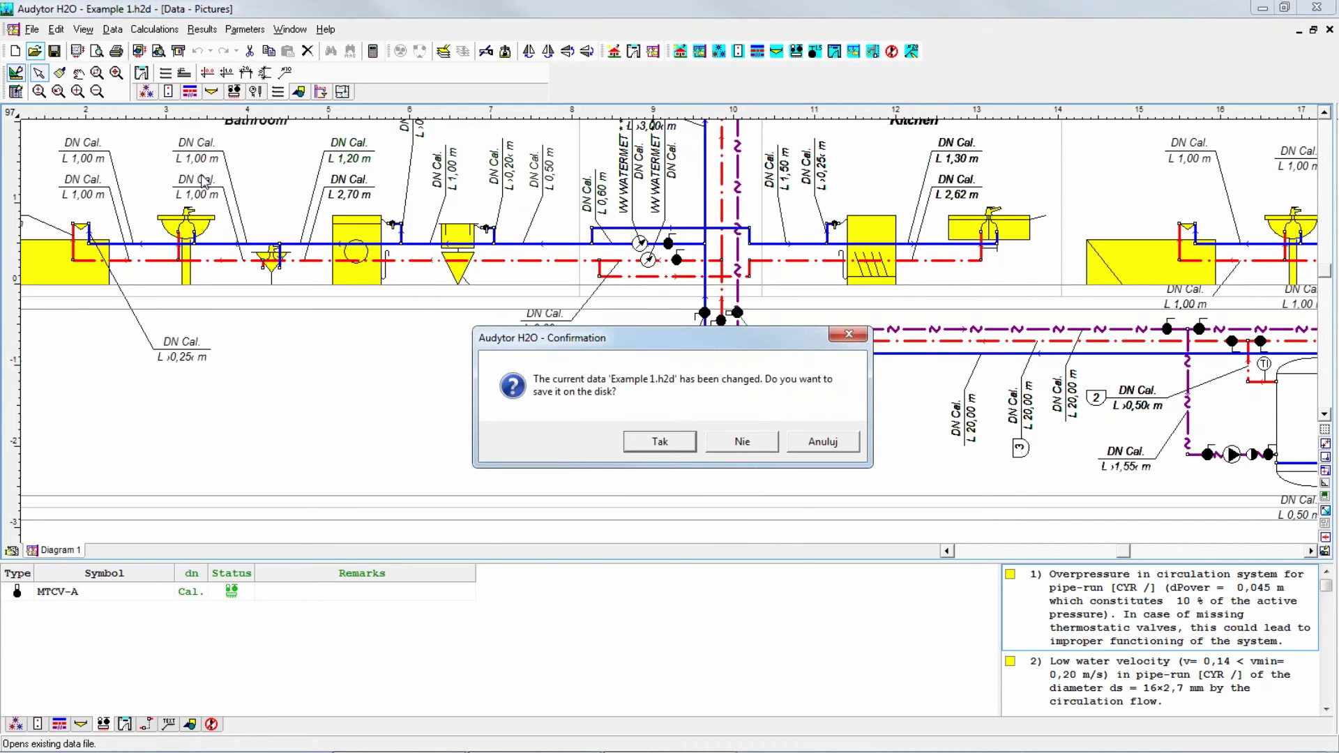
{"action": "left_click", "coordinate": [765, 450]}
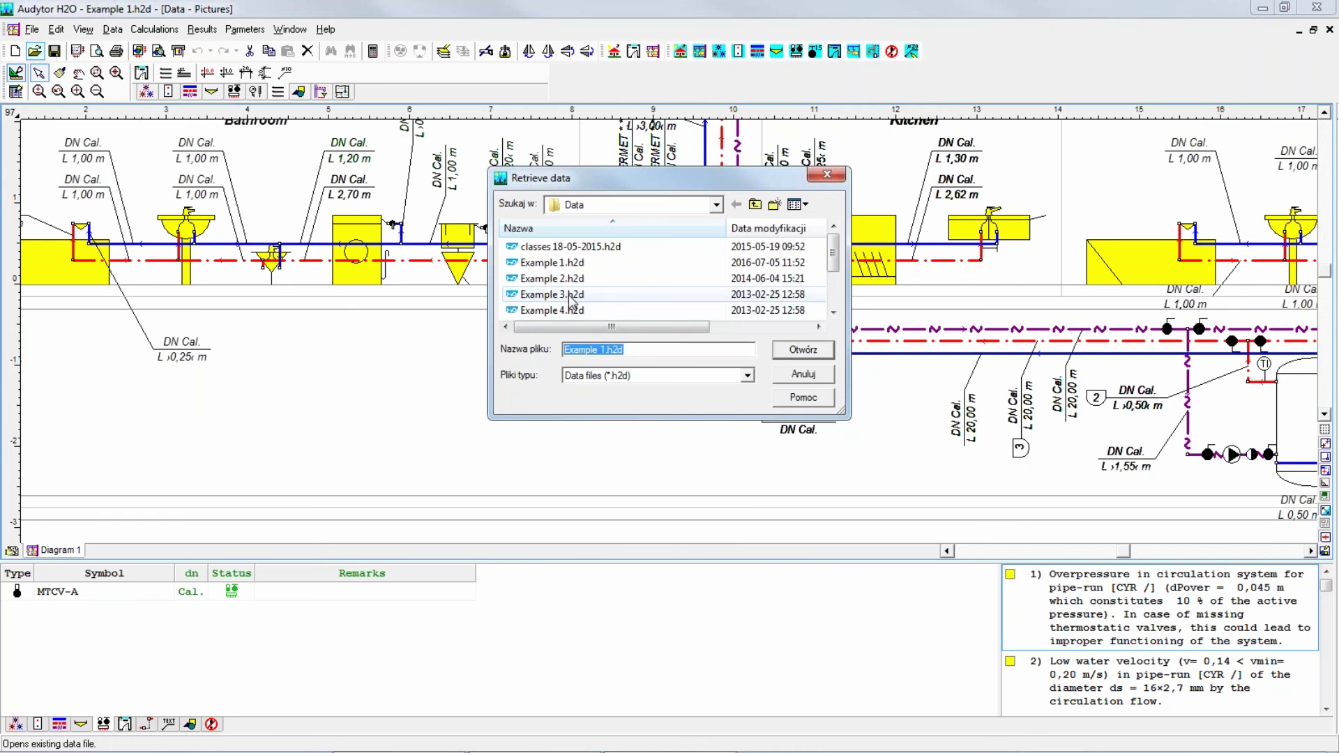
{"action": "left_click", "coordinate": [572, 297]}
{"action": "left_click", "coordinate": [803, 350]}
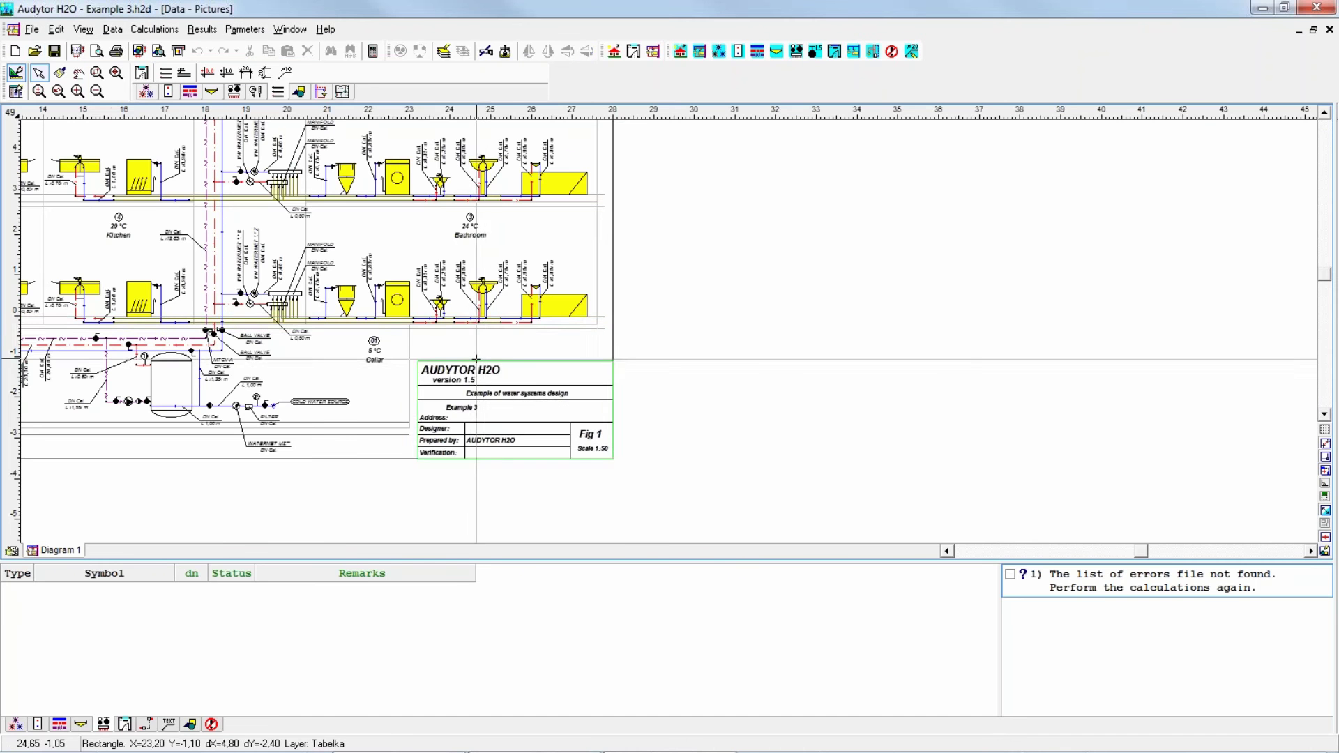
Examine the whole installation diagram, focusing on the top-floor manifolds beside riser PION 1 and the neighbouring bathroom fixtures
{"action": "scroll", "coordinate": [461, 355], "scroll_direction": "down", "scroll_amount": 5}
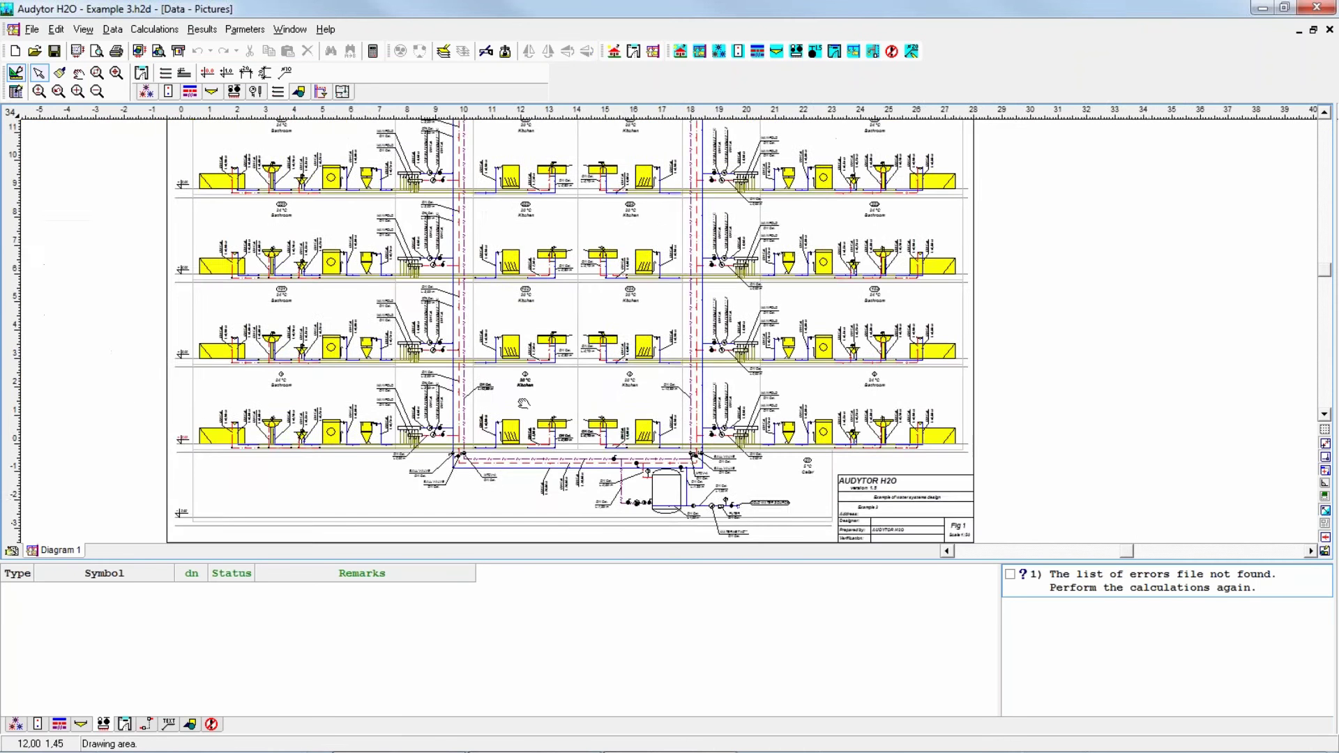
{"action": "middle_click_drag", "start_coordinate": [531, 428], "coordinate": [539, 447]}
{"action": "scroll", "coordinate": [538, 449], "scroll_direction": "down", "scroll_amount": 1}
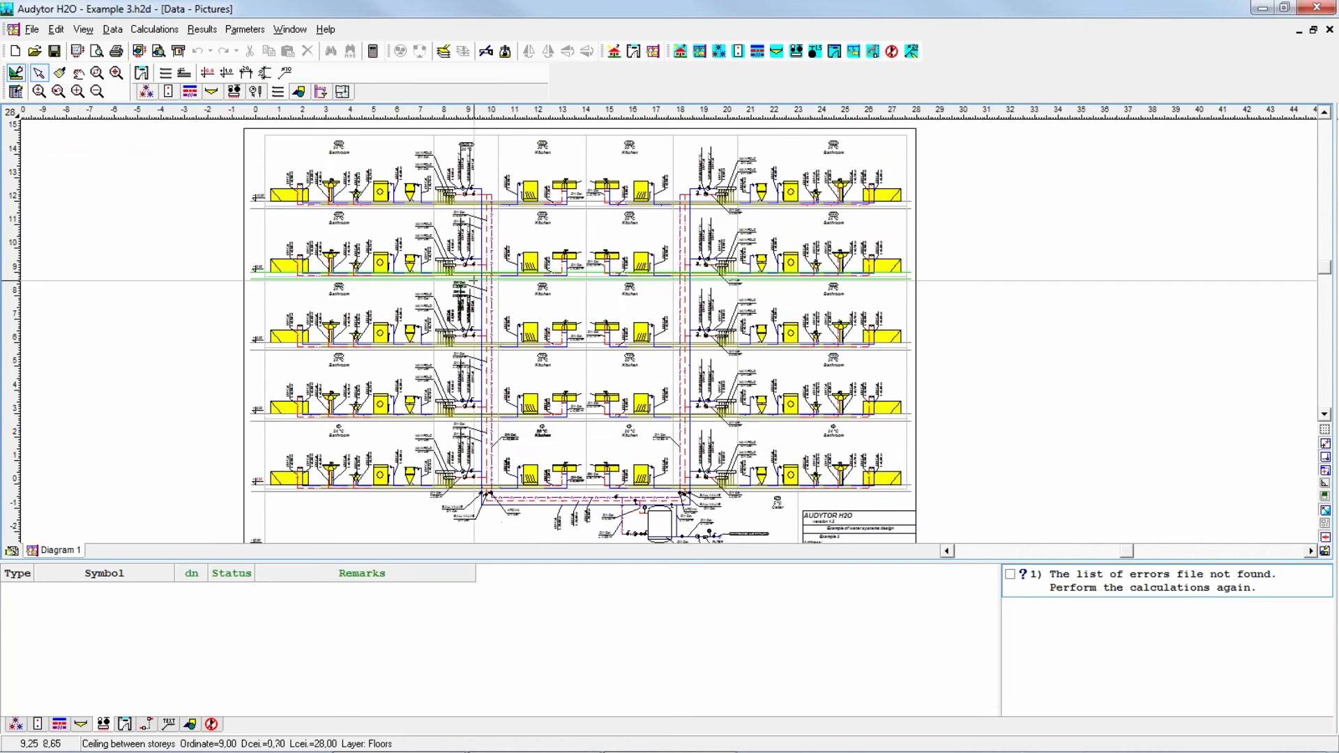
{"action": "middle_click_drag", "start_coordinate": [456, 244], "coordinate": [507, 344]}
{"action": "scroll", "coordinate": [503, 342], "scroll_direction": "up", "scroll_amount": 3}
{"action": "scroll", "coordinate": [493, 320], "scroll_direction": "up", "scroll_amount": 4}
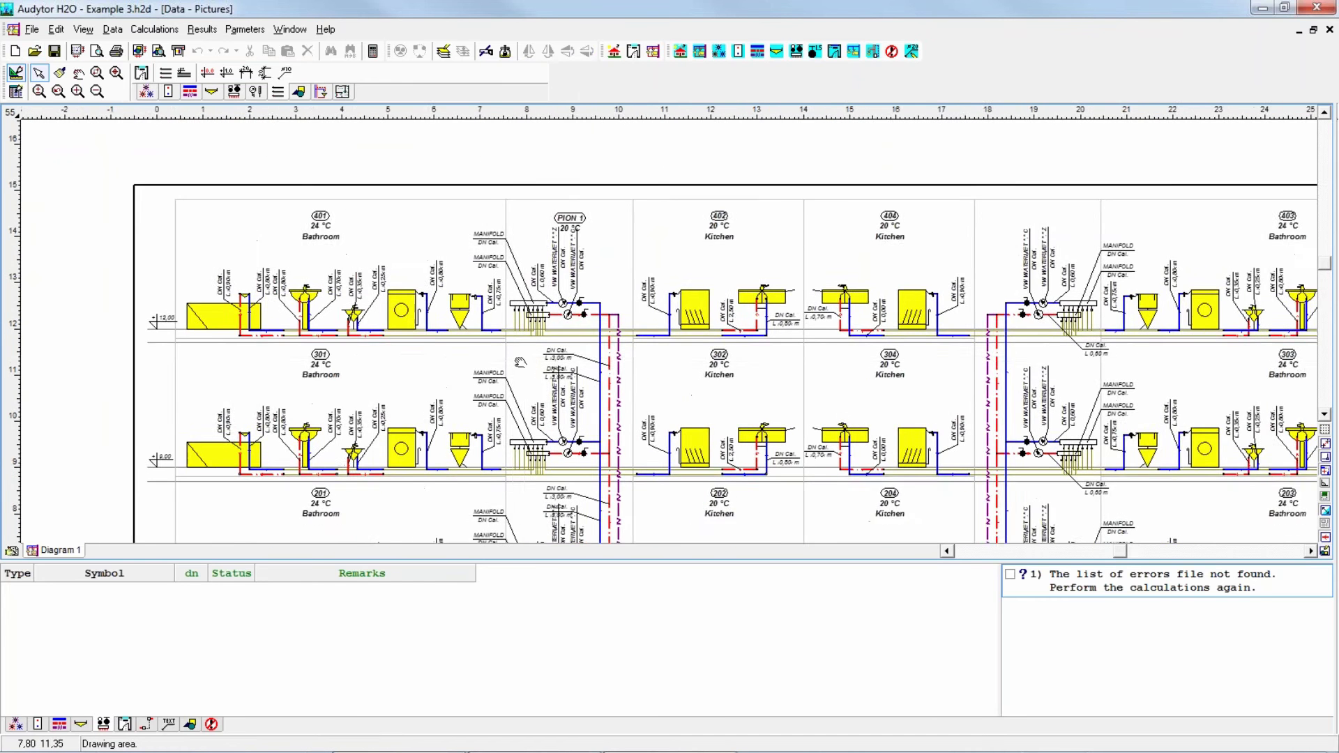
{"action": "left_click", "coordinate": [516, 359]}
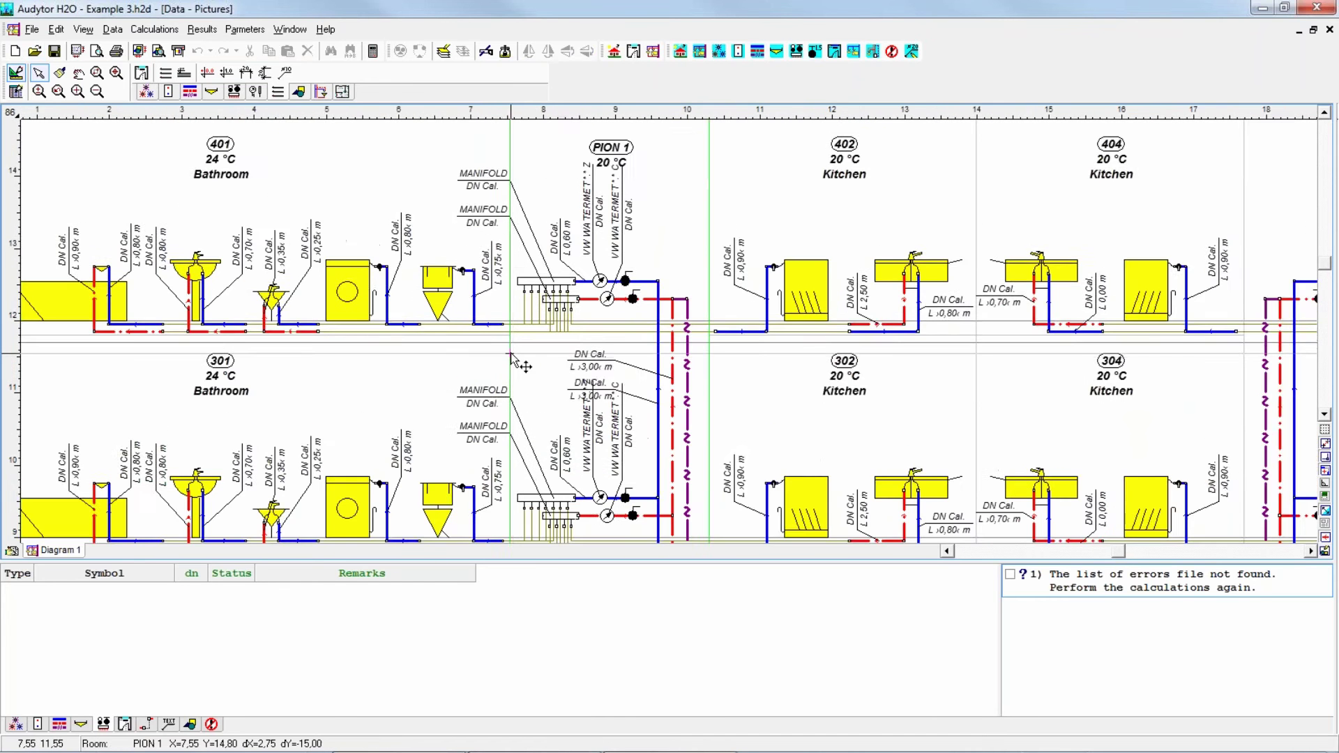
{"action": "middle_click_drag", "start_coordinate": [517, 359], "coordinate": [630, 374]}
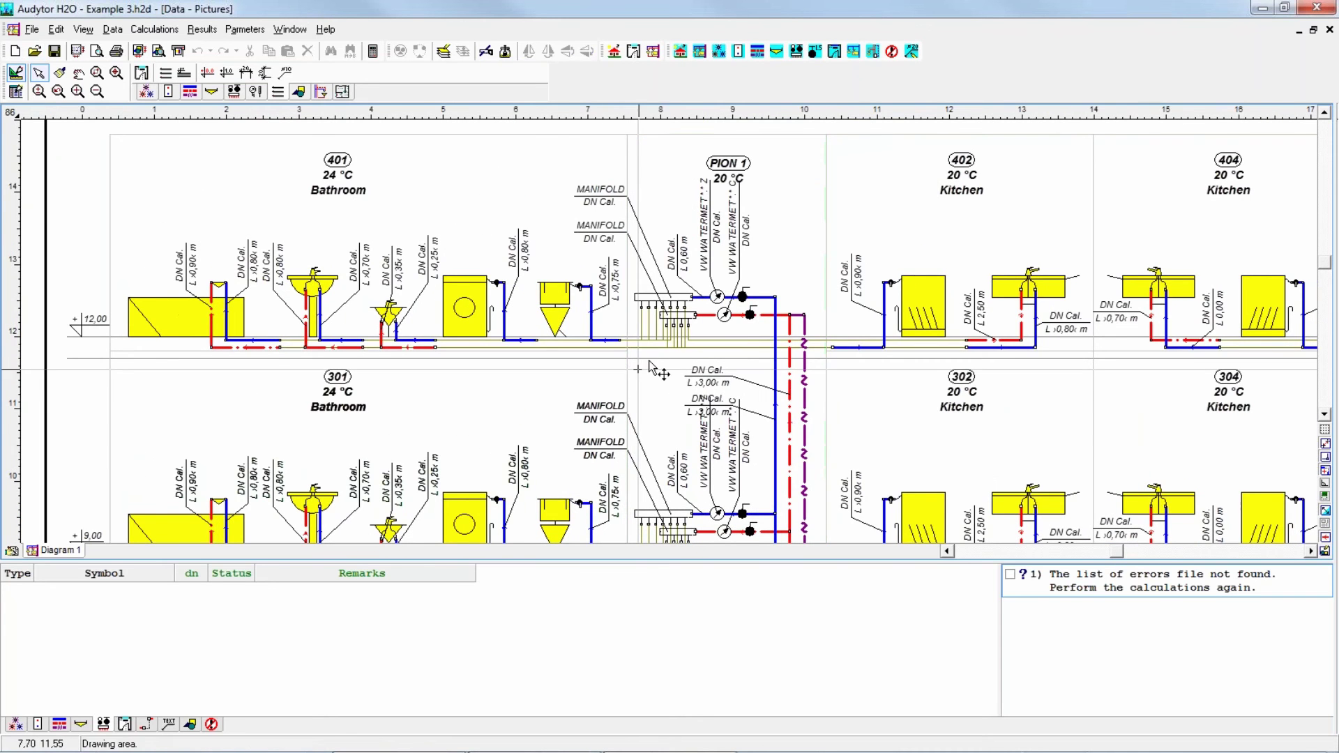
{"action": "scroll", "coordinate": [687, 324], "scroll_direction": "up", "scroll_amount": 2}
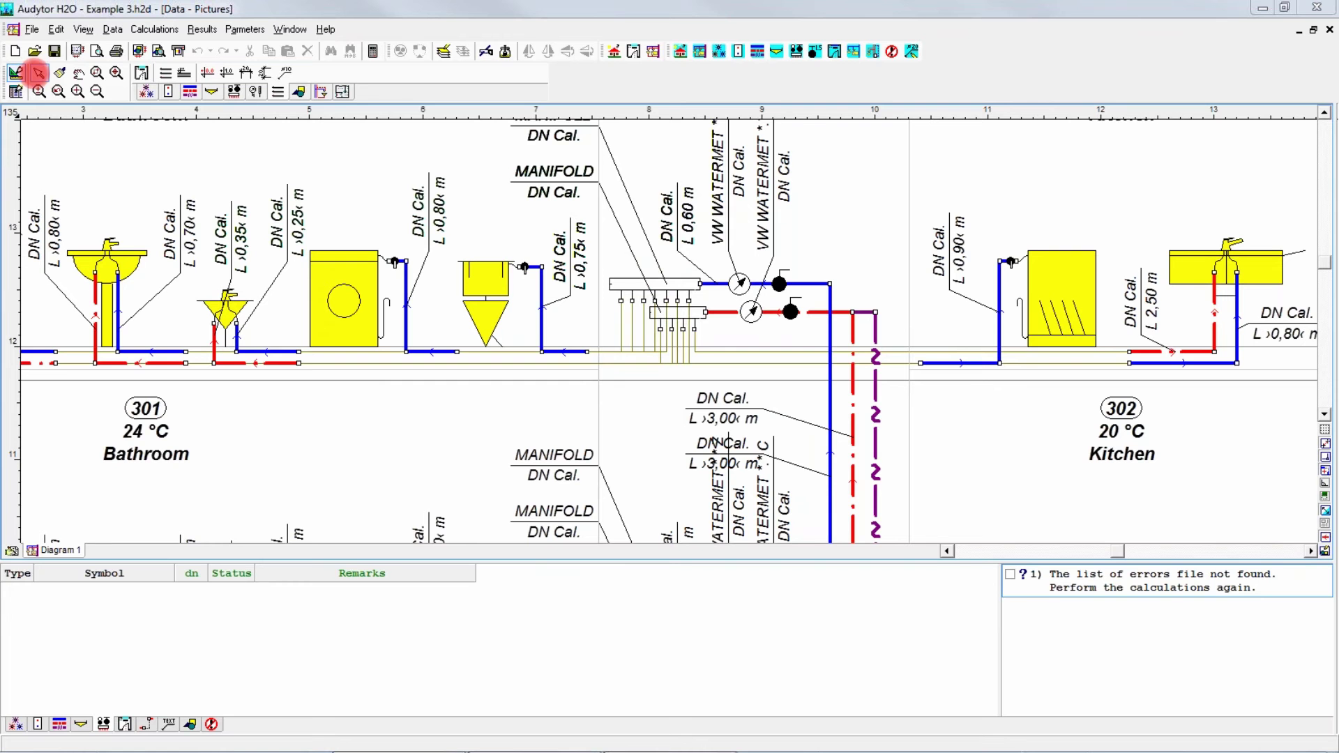
Inspect the cold-water pipe below the top-floor toilet and the first remote pipe linking under the upper manifold
{"action": "left_click", "coordinate": [38, 73]}
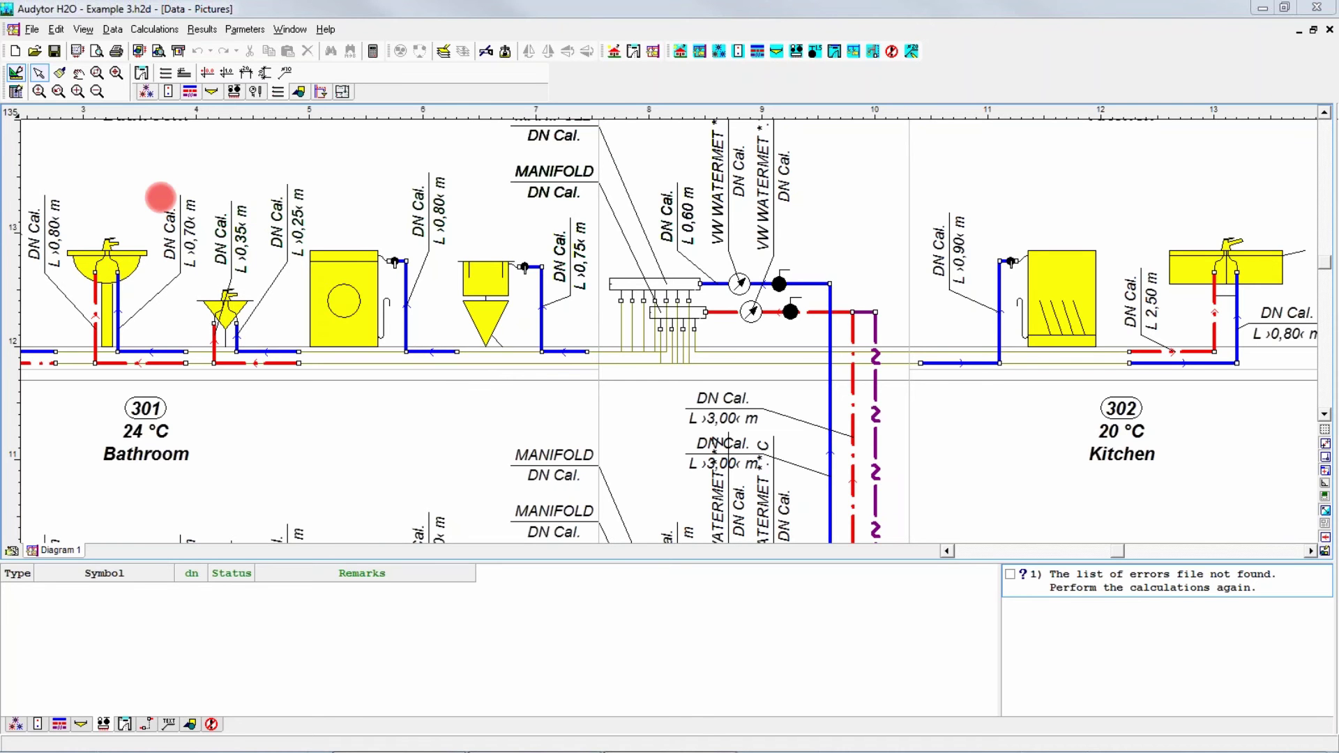
{"action": "left_click", "coordinate": [565, 352]}
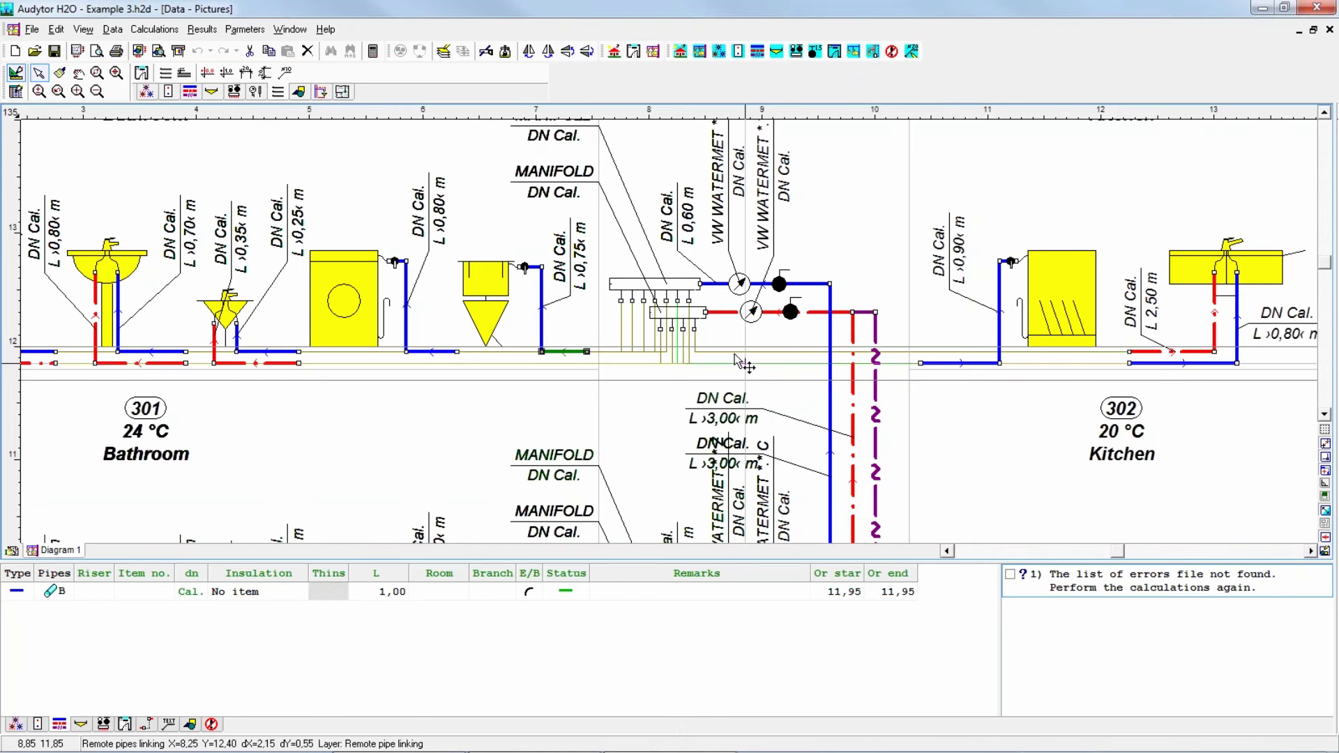
{"action": "left_click", "coordinate": [619, 354]}
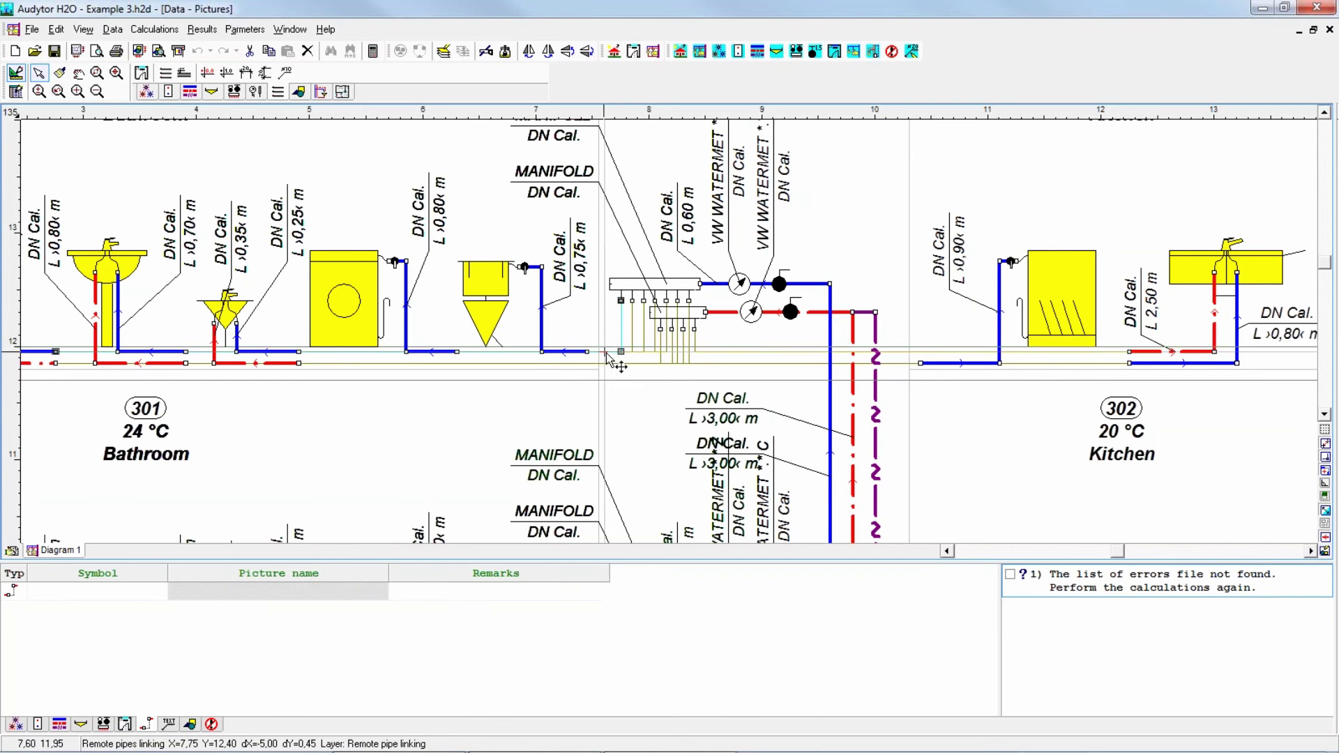
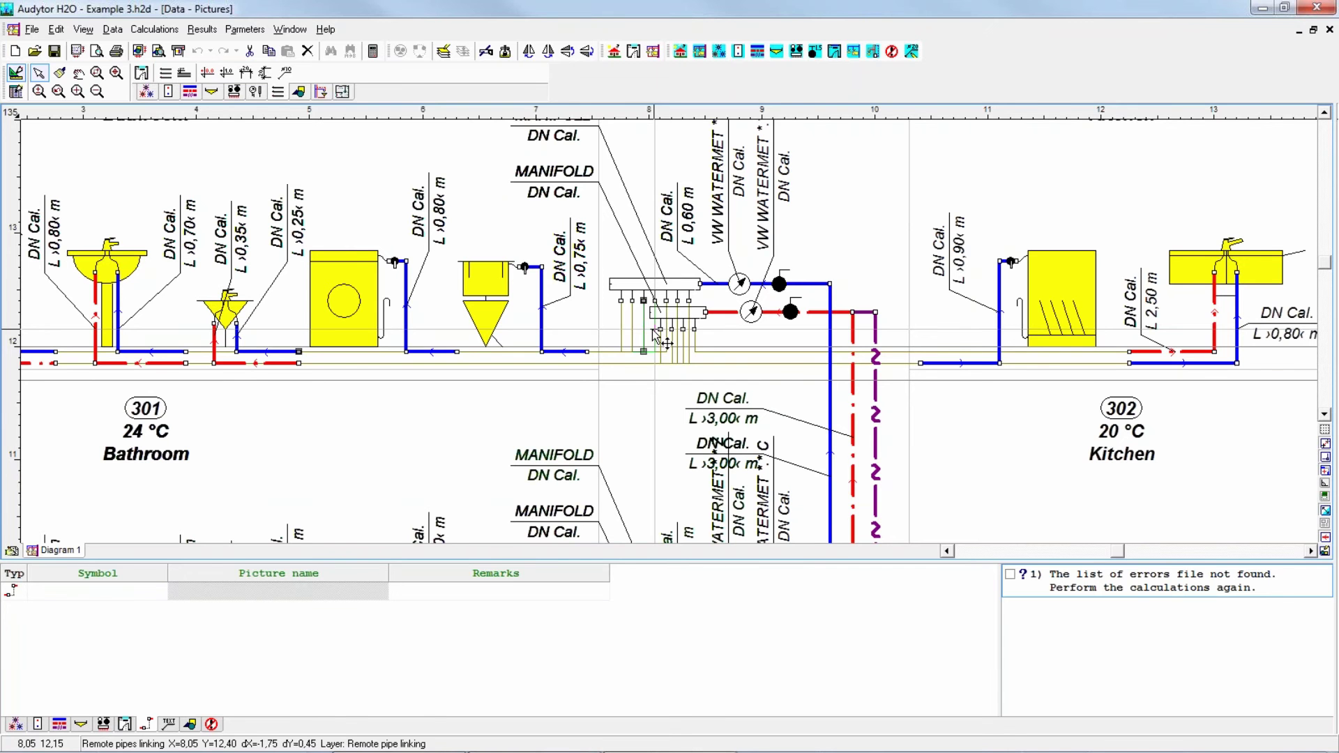
Inspect both ends of the third remote pipe linking under the upper manifold to trace its connection
{"action": "left_click", "coordinate": [643, 351]}
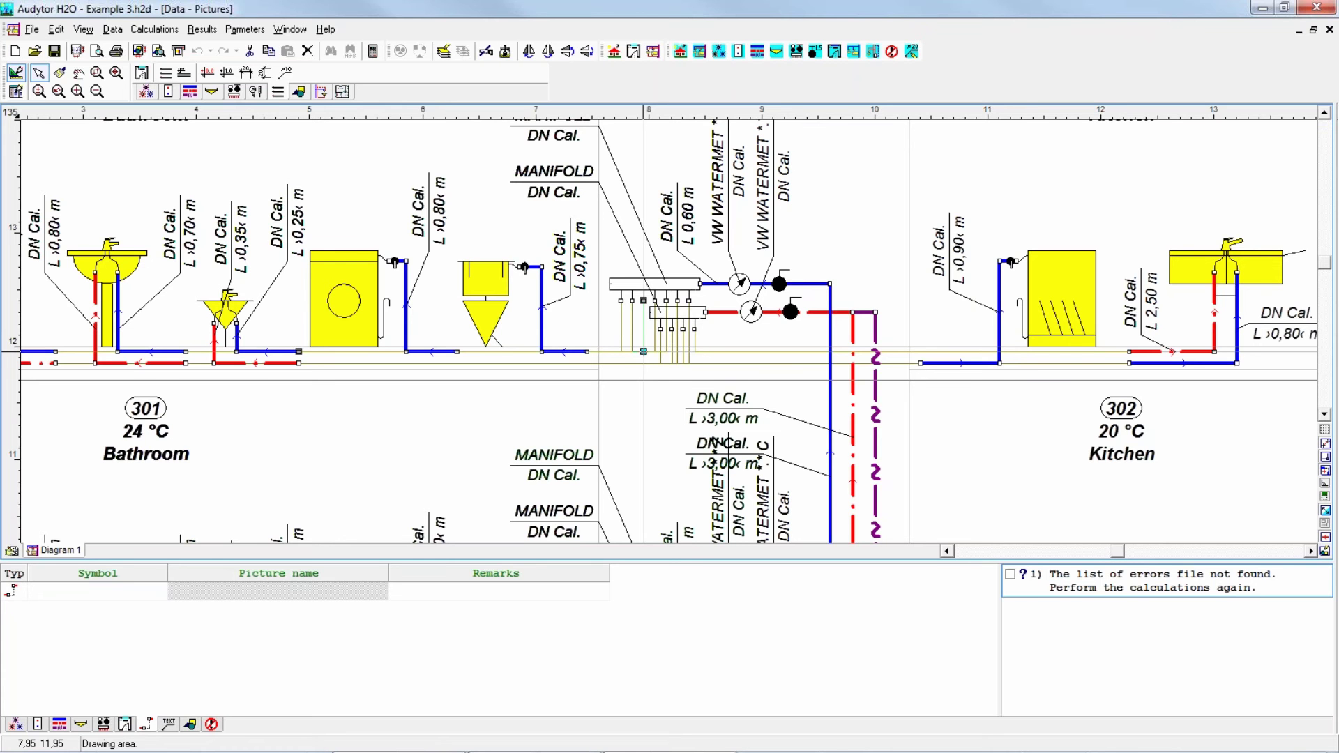
{"action": "left_click", "coordinate": [643, 350]}
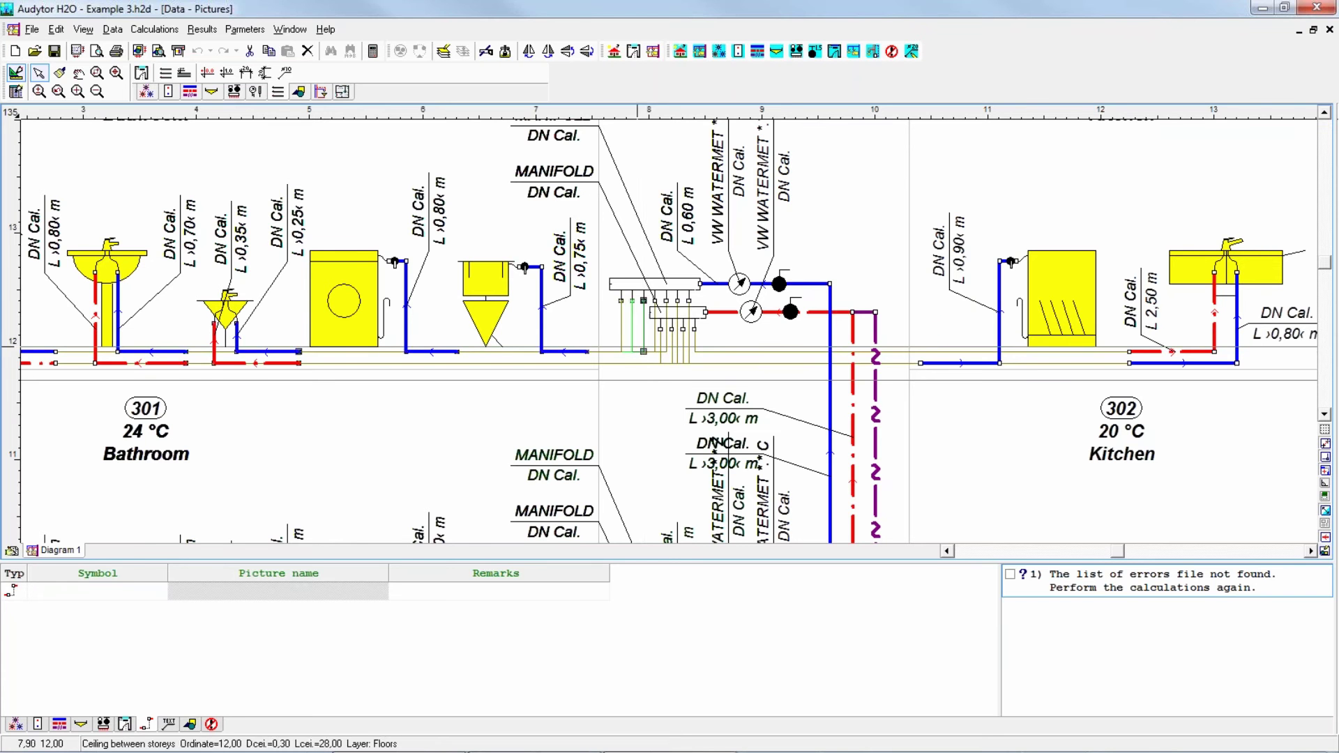
{"action": "left_click", "coordinate": [643, 352]}
{"action": "left_click", "coordinate": [643, 352]}
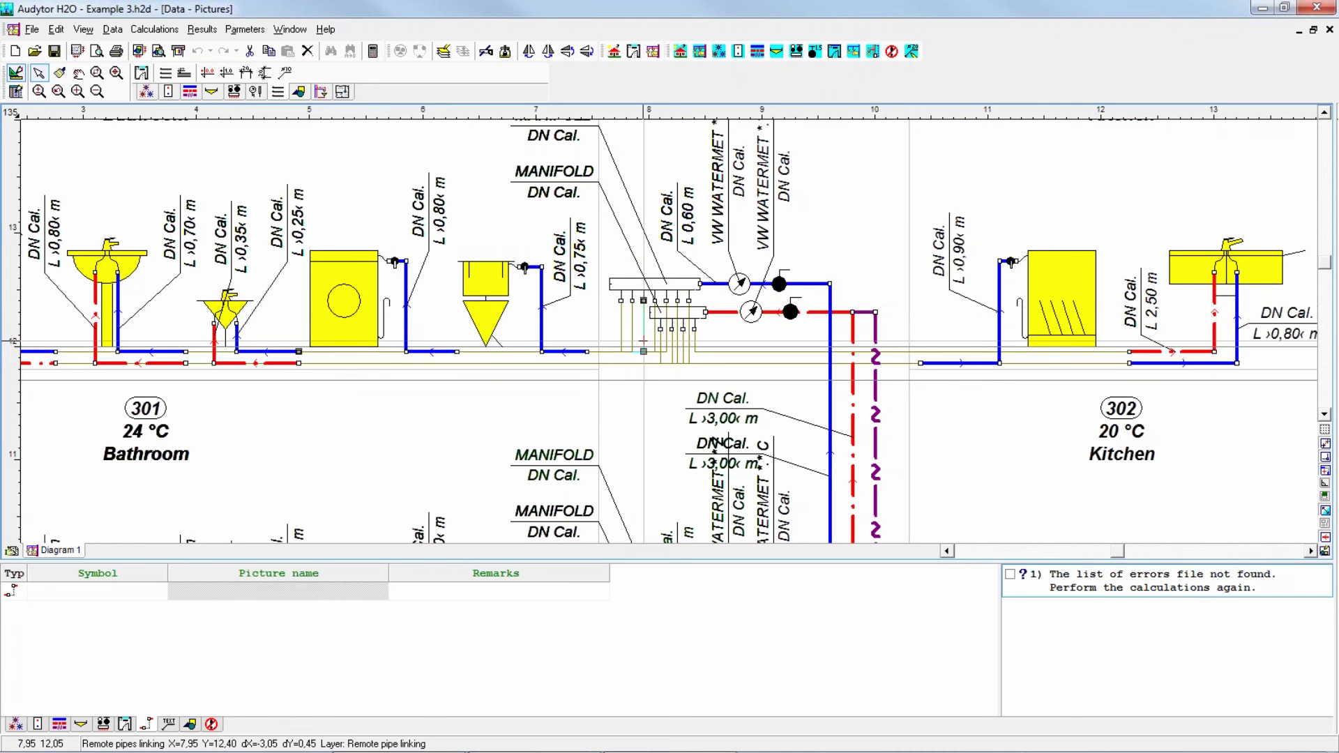
{"action": "left_click", "coordinate": [643, 300]}
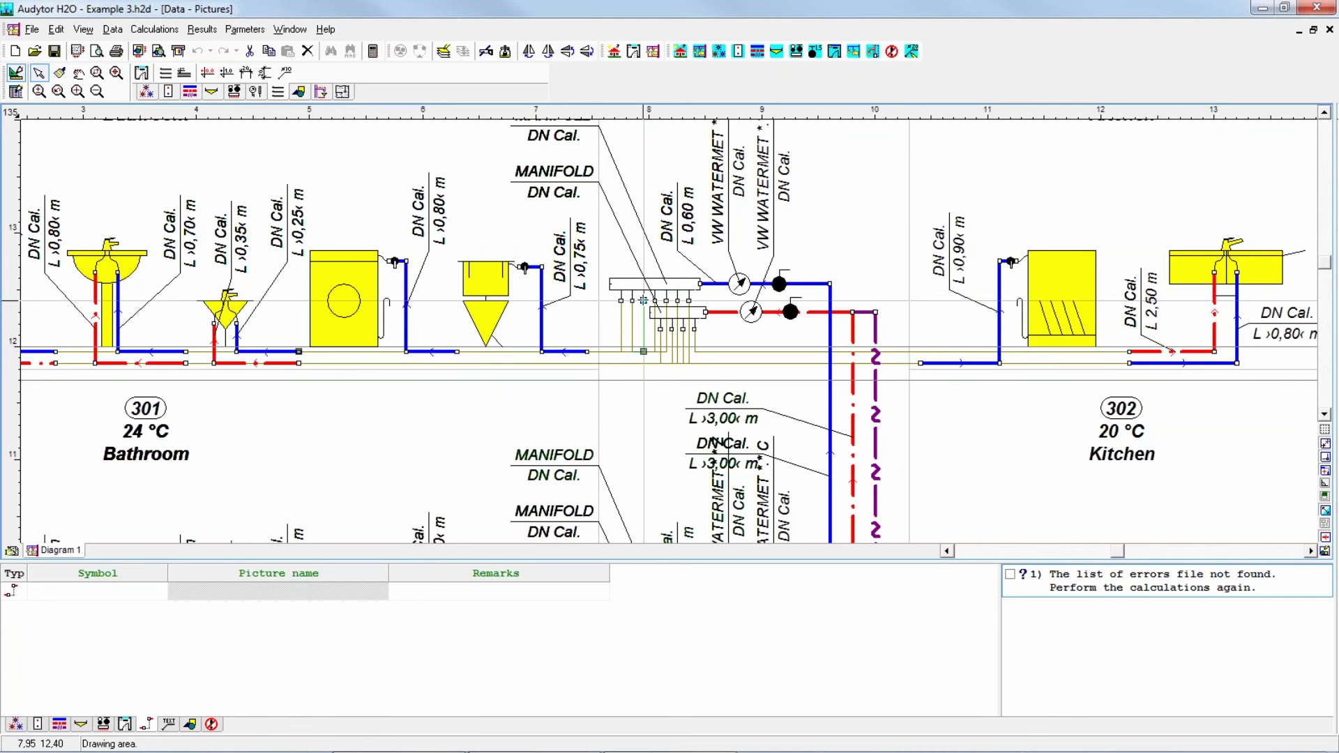
{"action": "left_click", "coordinate": [643, 300]}
{"action": "left_click", "coordinate": [643, 351]}
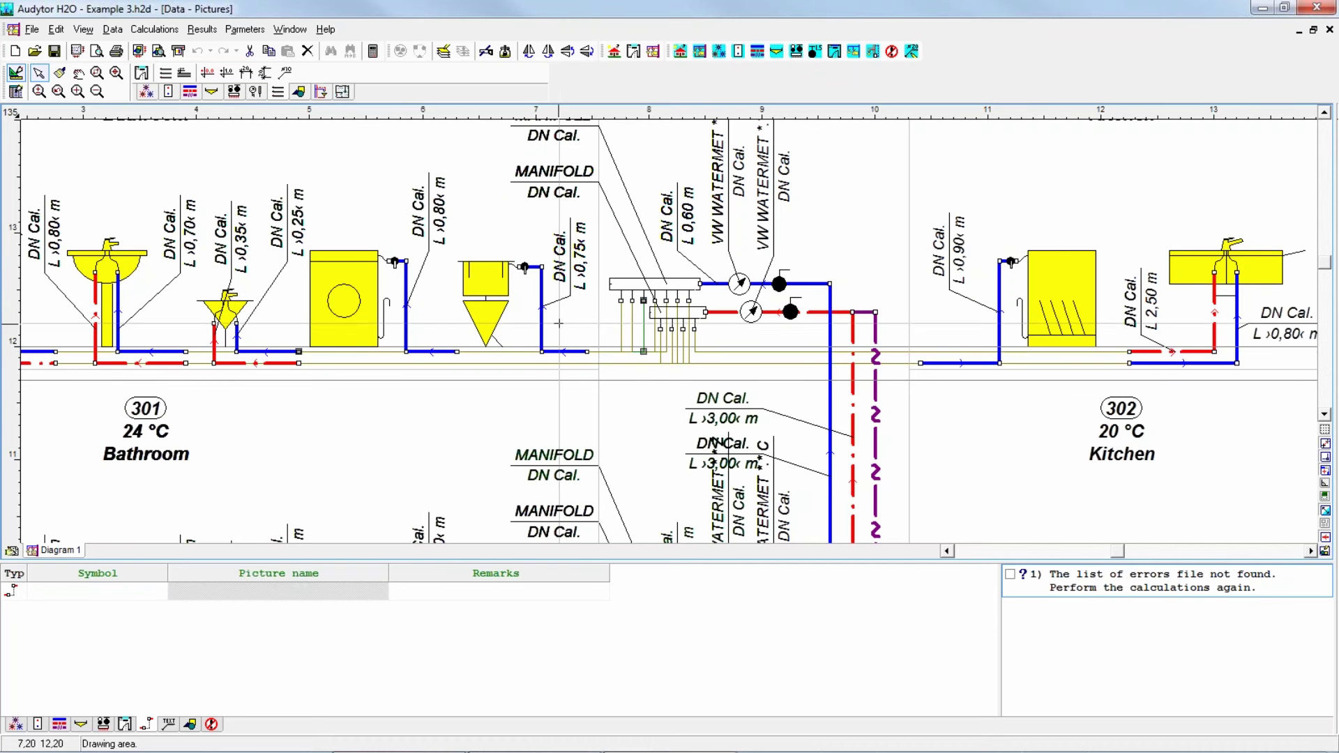
Check the pipe-run lengths of the horizontal cold-water pipes below the toilet and the washing machine
{"action": "left_click", "coordinate": [556, 353]}
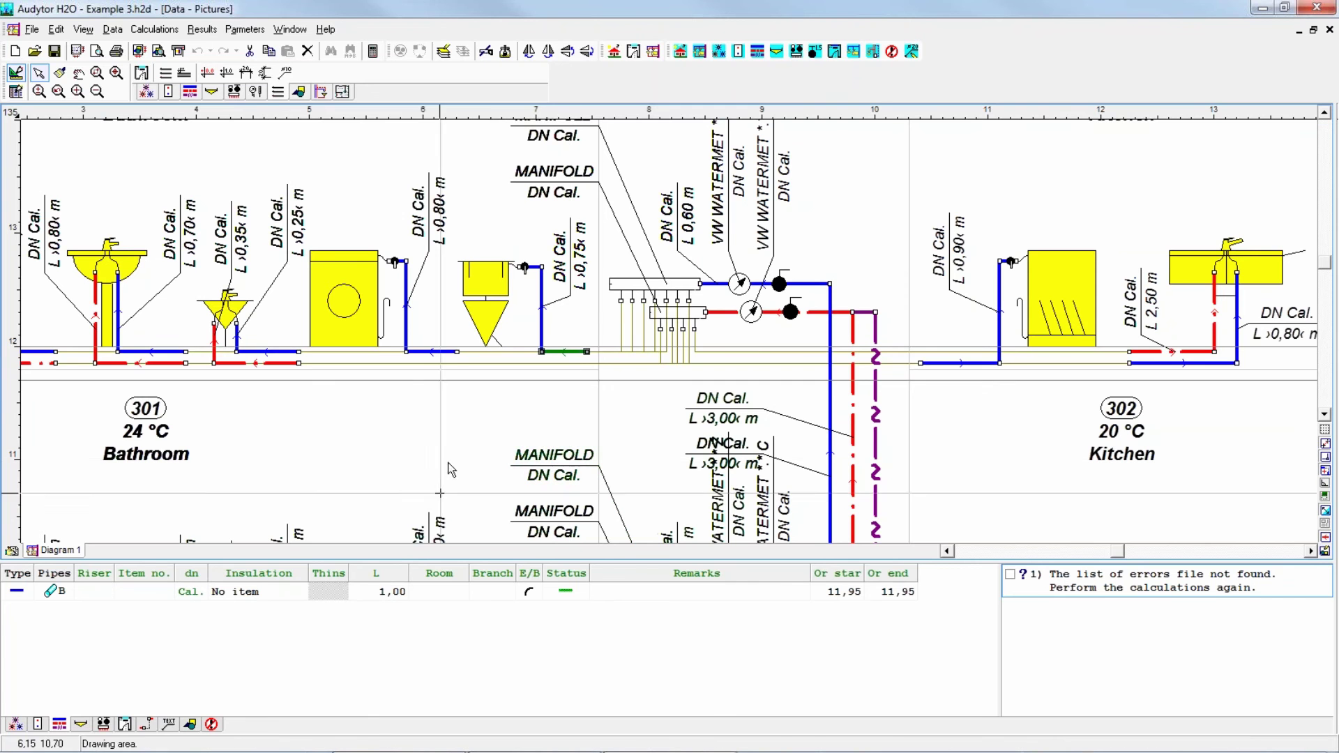
{"action": "left_click", "coordinate": [431, 351]}
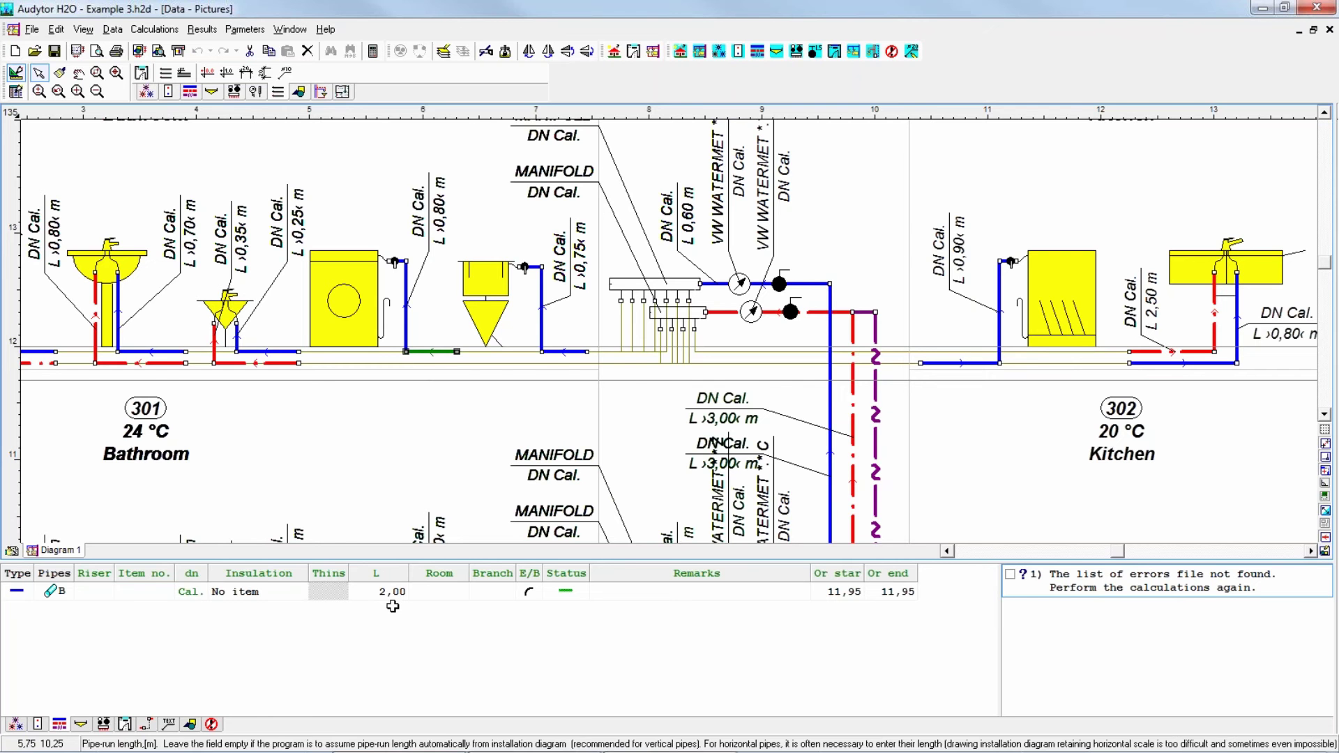
Open the Example 4.h2d project without saving the changes to Example 3.h2d
{"action": "left_click", "coordinate": [34, 51]}
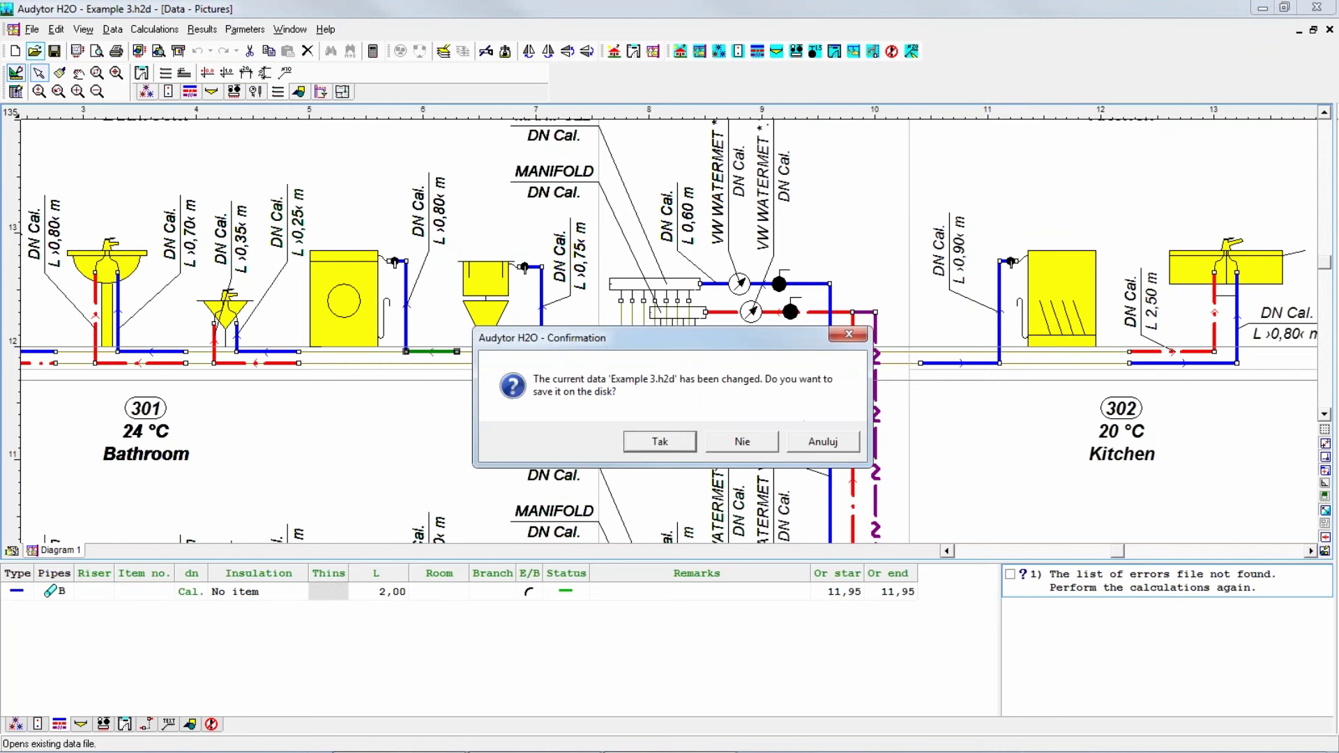
{"action": "left_click", "coordinate": [729, 442]}
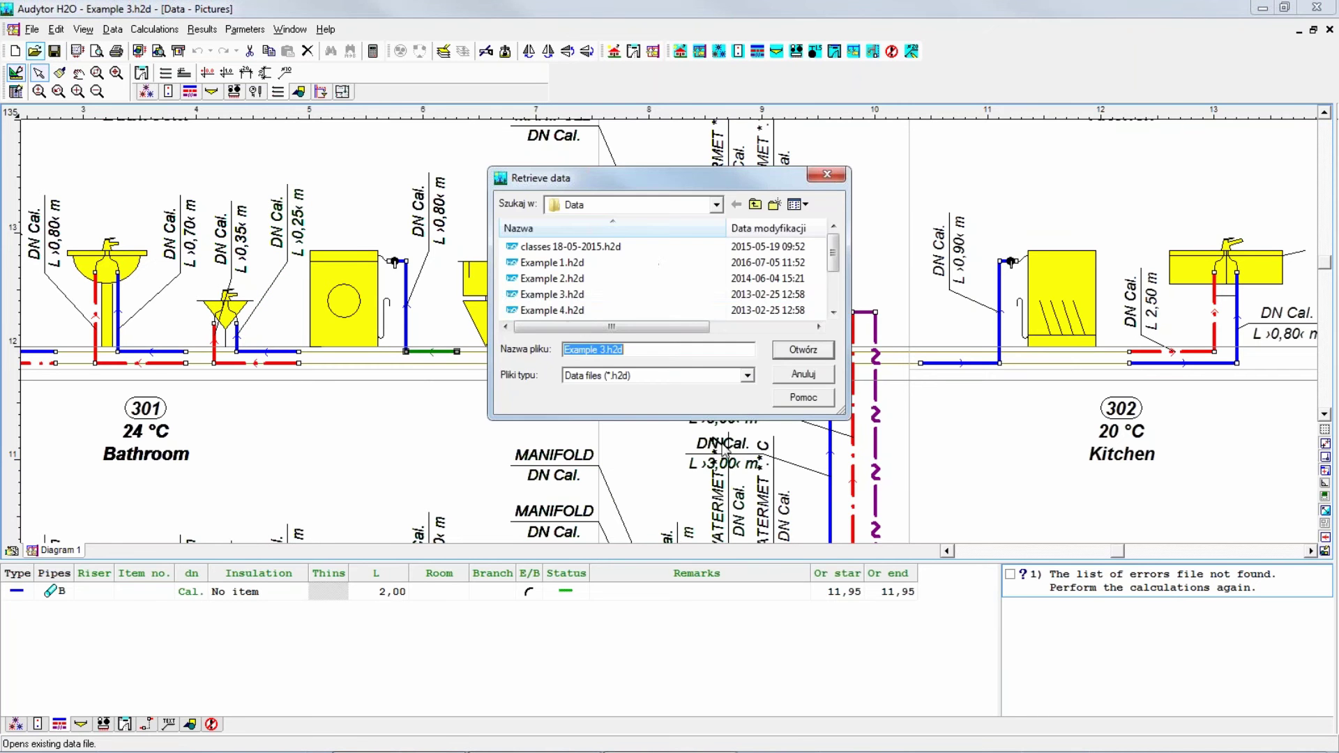
{"action": "double_click", "coordinate": [553, 310]}
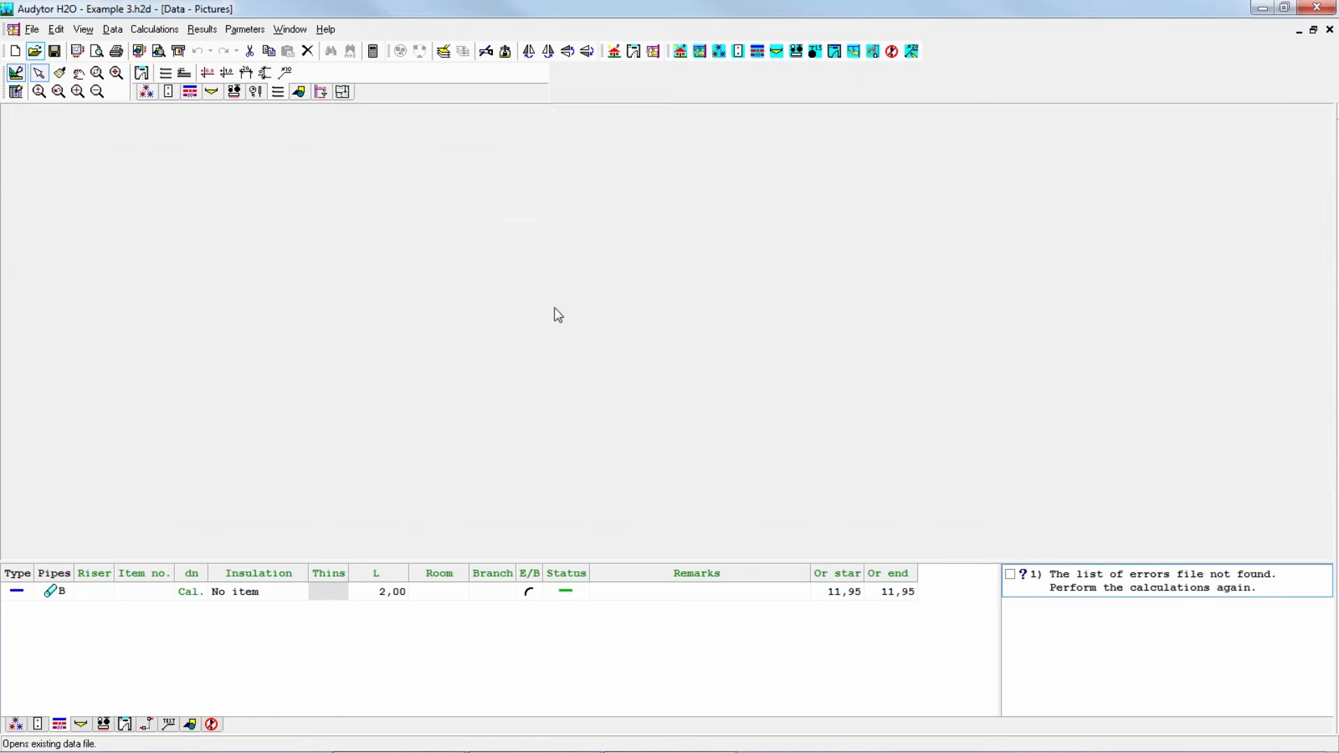
Examine the manifolds, water meter and gas heater beside the riser at kitchen 302, including the heater's data
{"action": "middle_click_drag", "start_coordinate": [281, 360], "coordinate": [355, 256]}
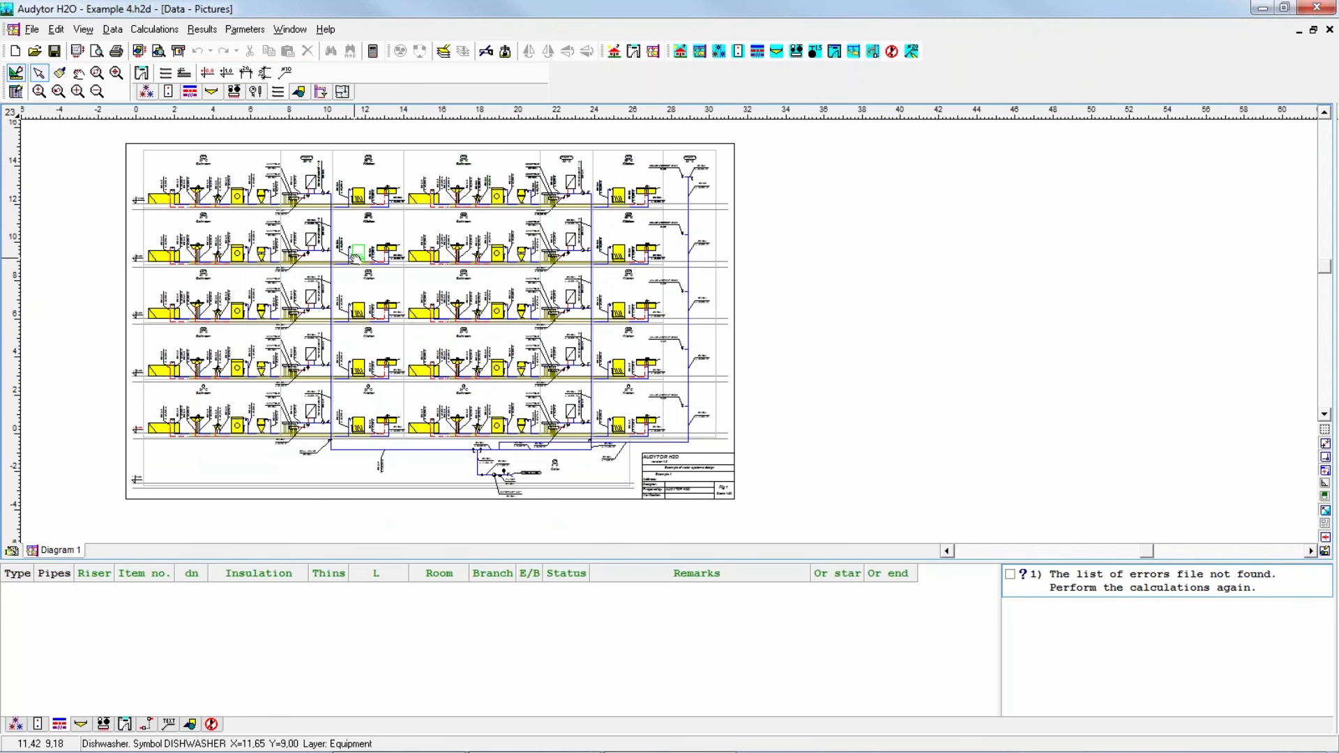
{"action": "scroll", "coordinate": [296, 227], "scroll_direction": "up", "scroll_amount": 2}
{"action": "middle_click_drag", "start_coordinate": [296, 227], "coordinate": [419, 279]}
{"action": "scroll", "coordinate": [419, 279], "scroll_direction": "up", "scroll_amount": 1}
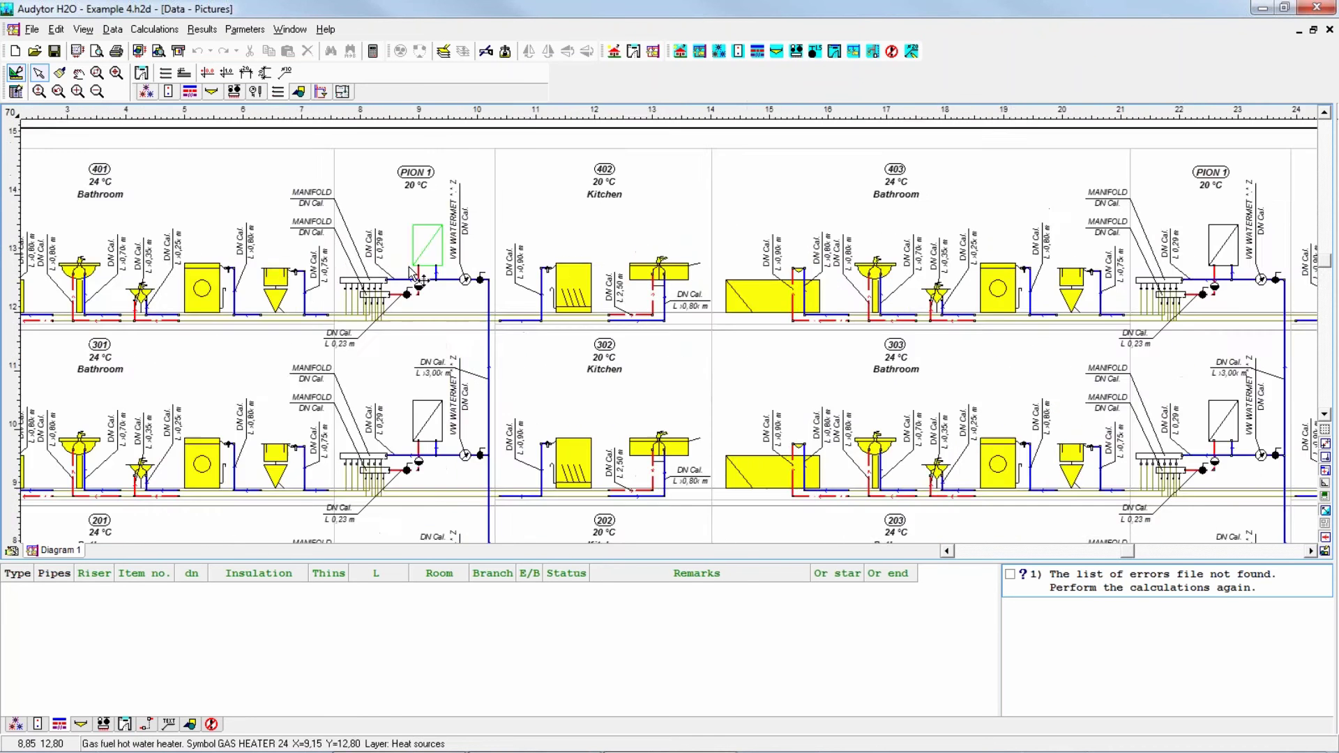
{"action": "scroll", "coordinate": [411, 270], "scroll_direction": "up", "scroll_amount": 2}
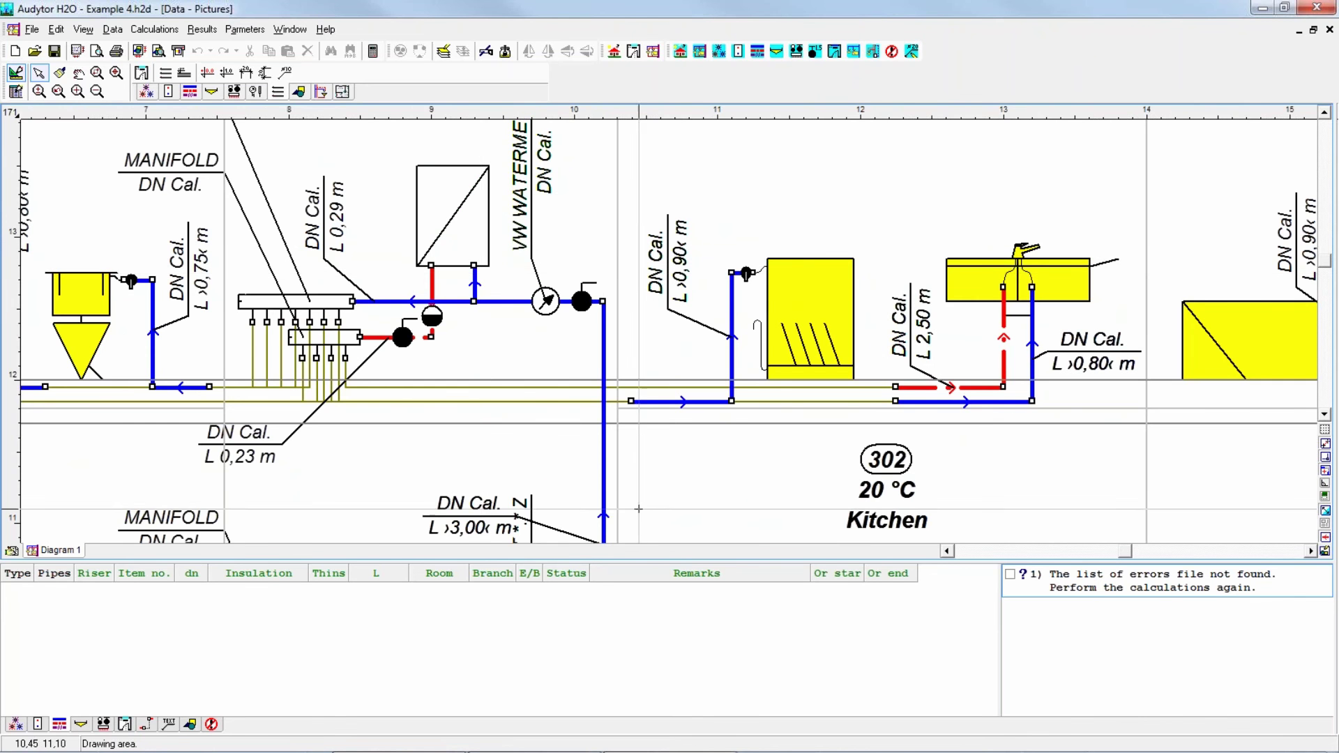
{"action": "left_click", "coordinate": [598, 469]}
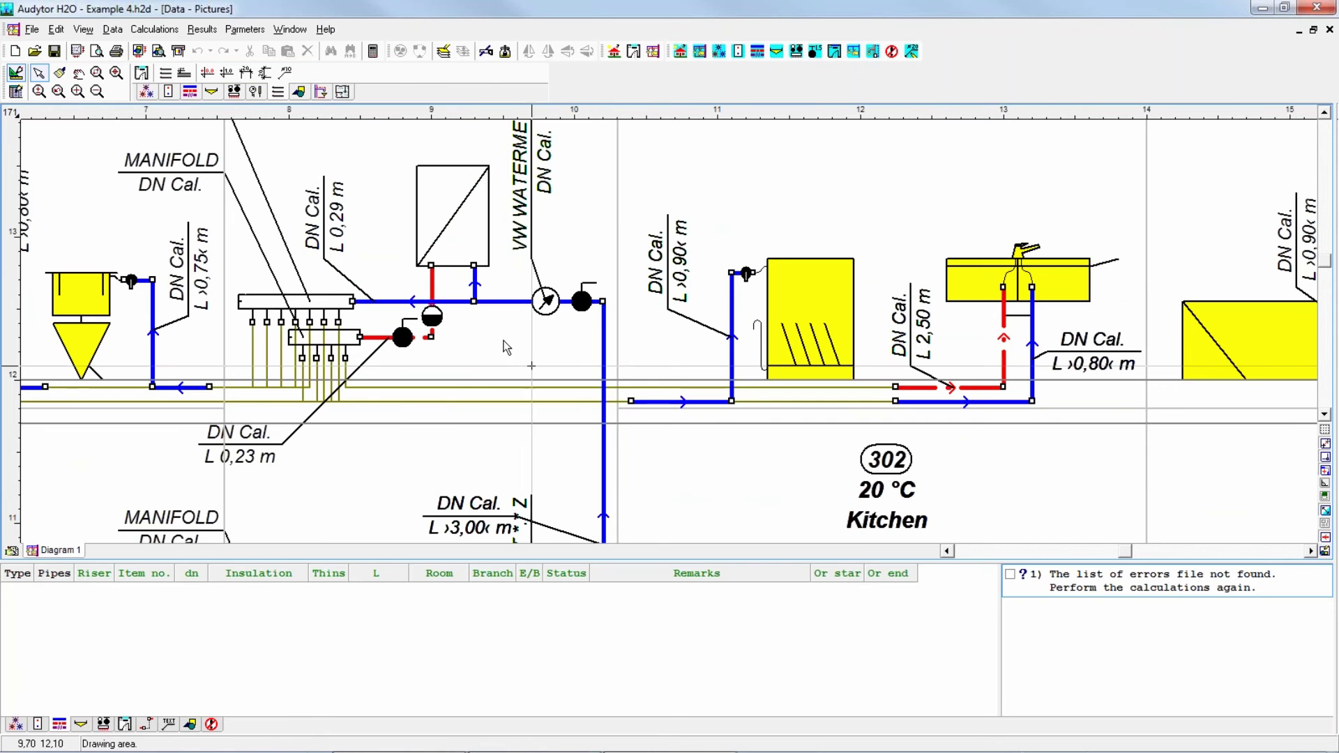
{"action": "left_click", "coordinate": [469, 203]}
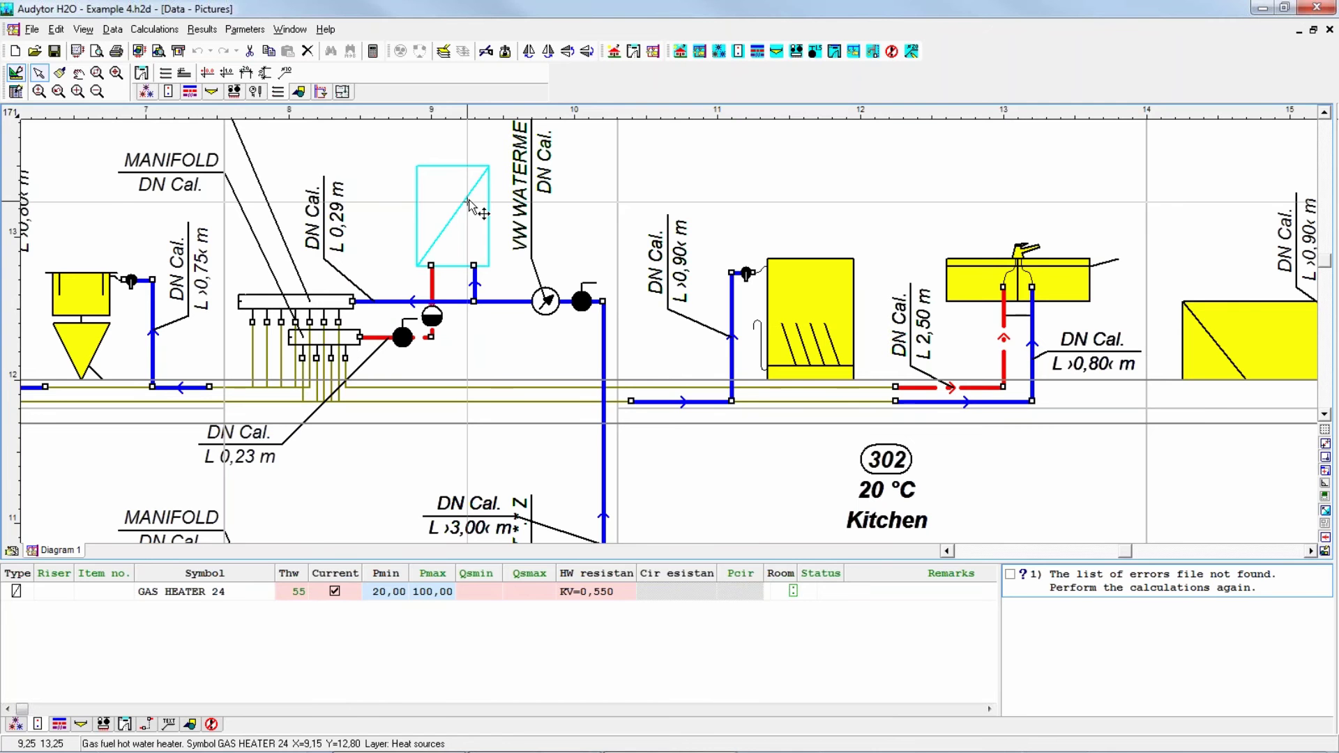
Open the Example 5.h2d project without saving the changes to Example 4.h2d
{"action": "left_click", "coordinate": [34, 51]}
{"action": "left_click", "coordinate": [728, 439]}
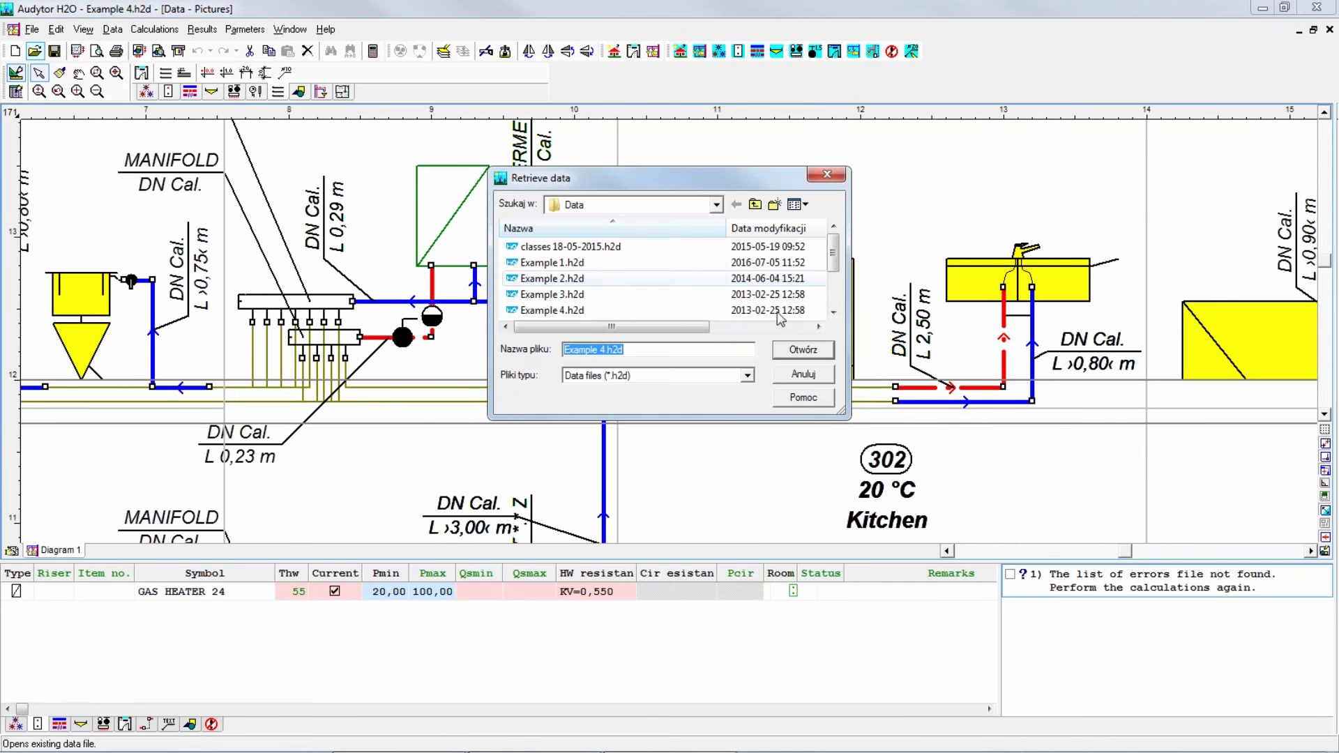
{"action": "scroll", "coordinate": [837, 271], "scroll_direction": "down", "scroll_amount": 2}
{"action": "double_click", "coordinate": [551, 309]}
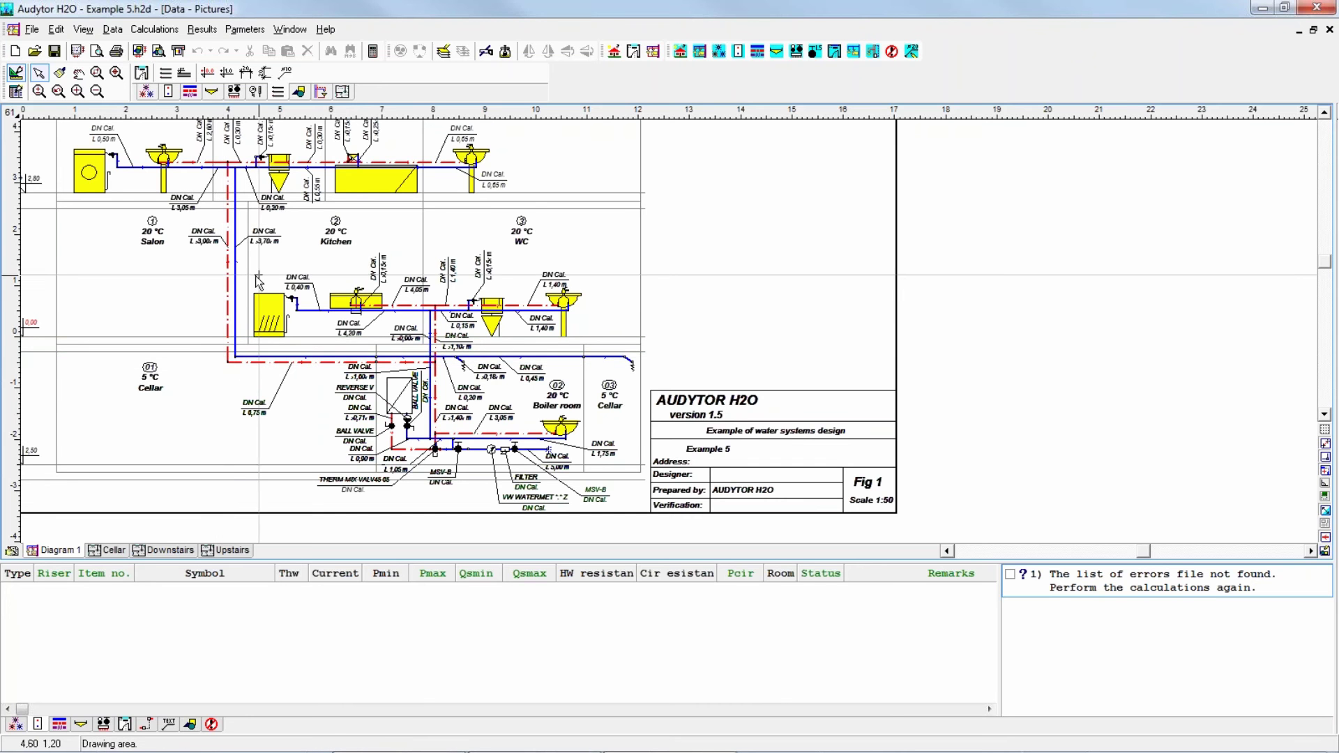
View the whole installation diagram, followed by the Cellar, Downstairs and Upstairs floor plans
{"action": "scroll", "coordinate": [193, 328], "scroll_direction": "down", "scroll_amount": 1}
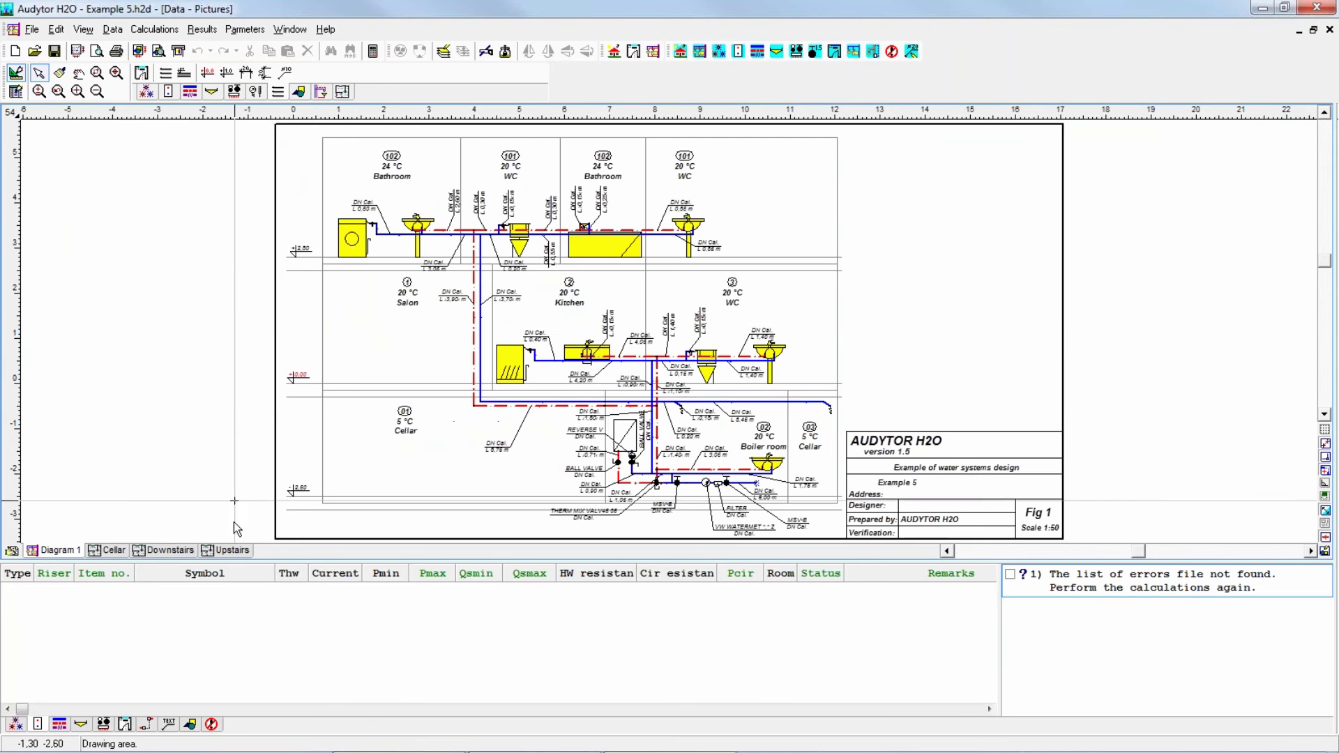
{"action": "left_click", "coordinate": [112, 550]}
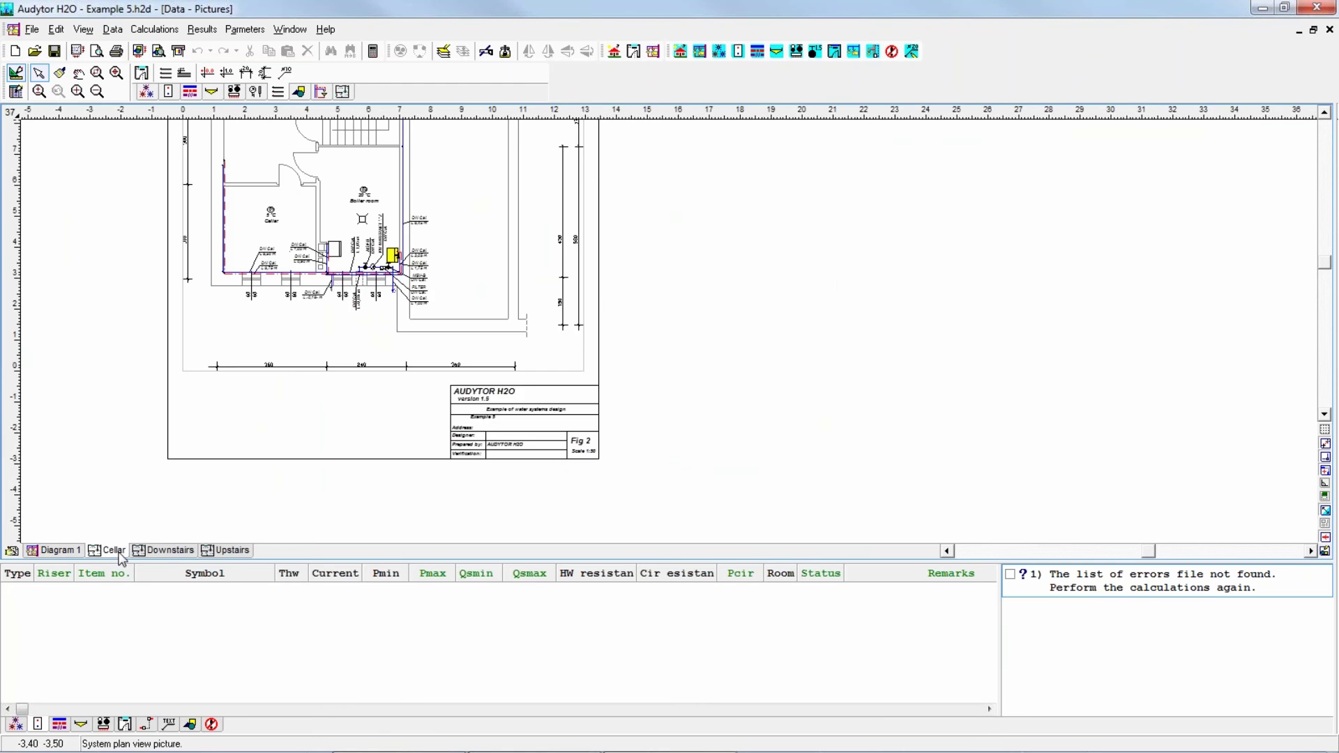
{"action": "left_click", "coordinate": [171, 551]}
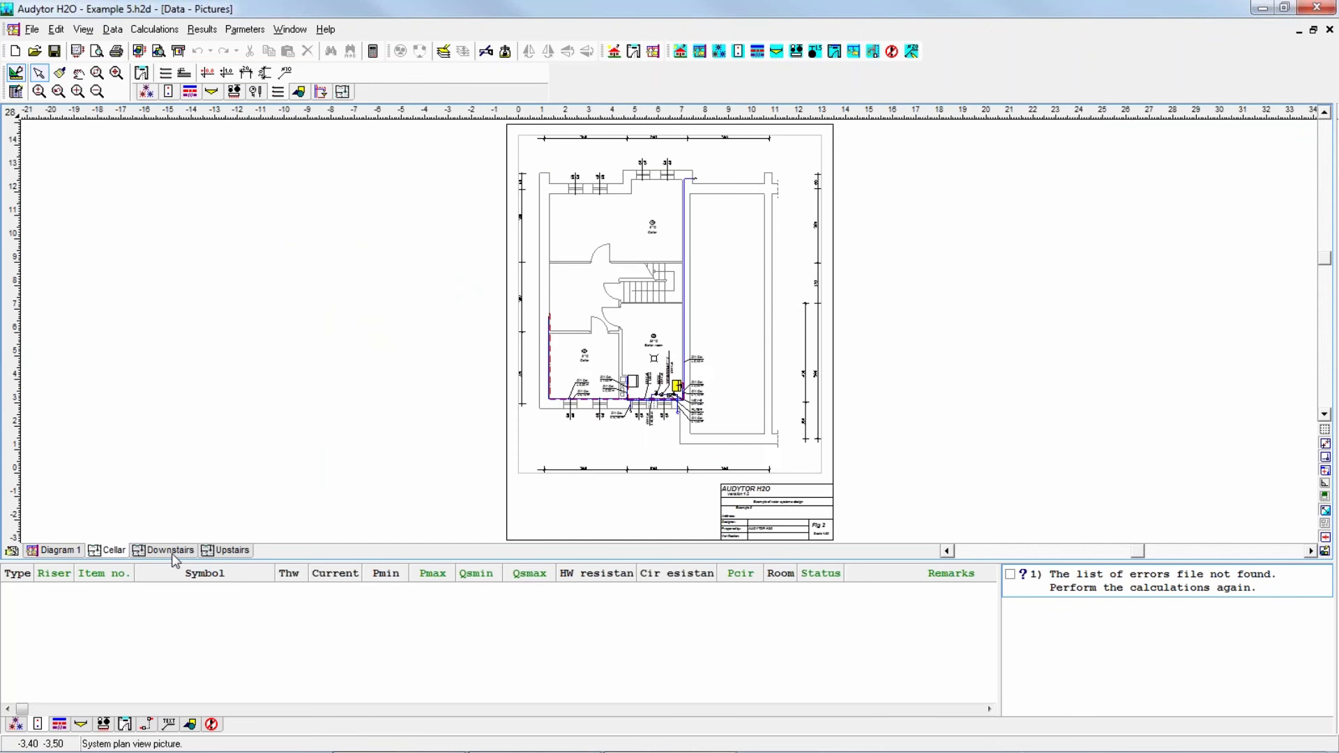
{"action": "left_click", "coordinate": [224, 551]}
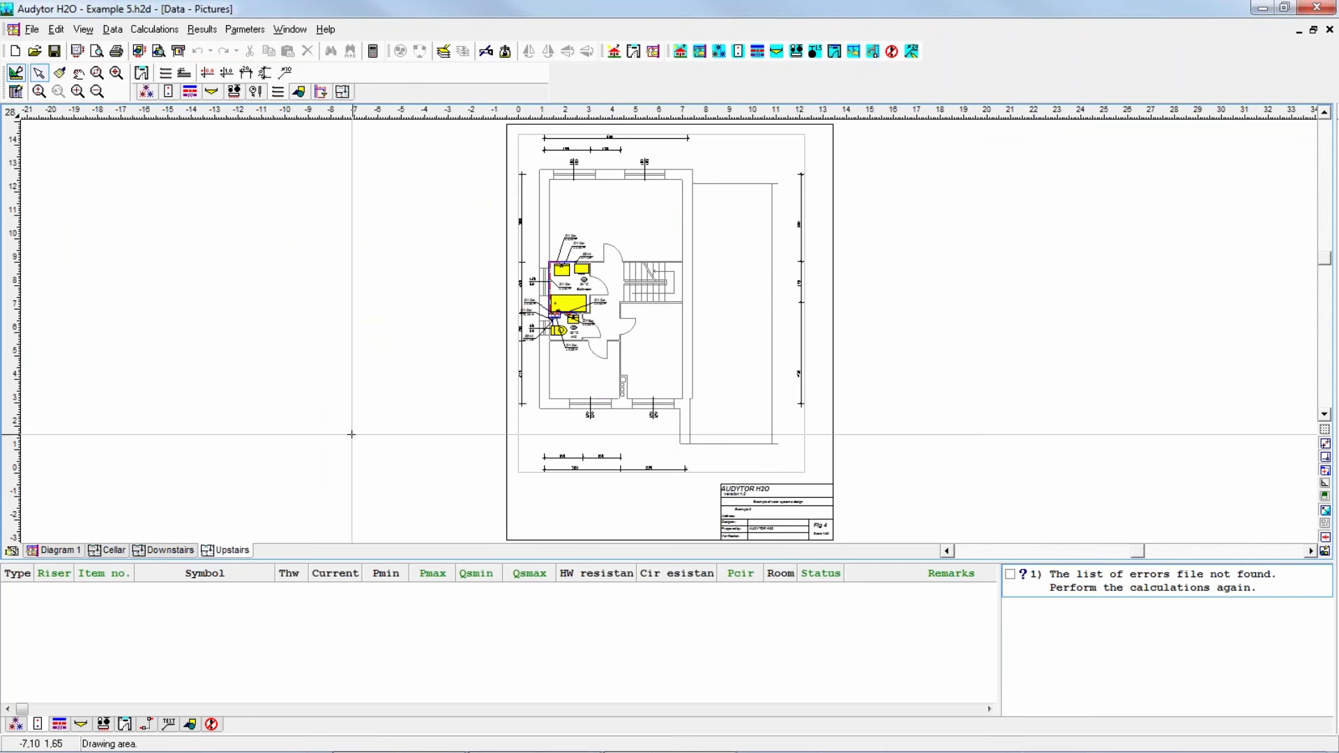
Inspect the pipes, labels and fixtures of bathroom 102 and WC 101 on the Upstairs plan
{"action": "scroll", "coordinate": [579, 314], "scroll_direction": "up", "scroll_amount": 4}
{"action": "scroll", "coordinate": [598, 327], "scroll_direction": "up", "scroll_amount": 3}
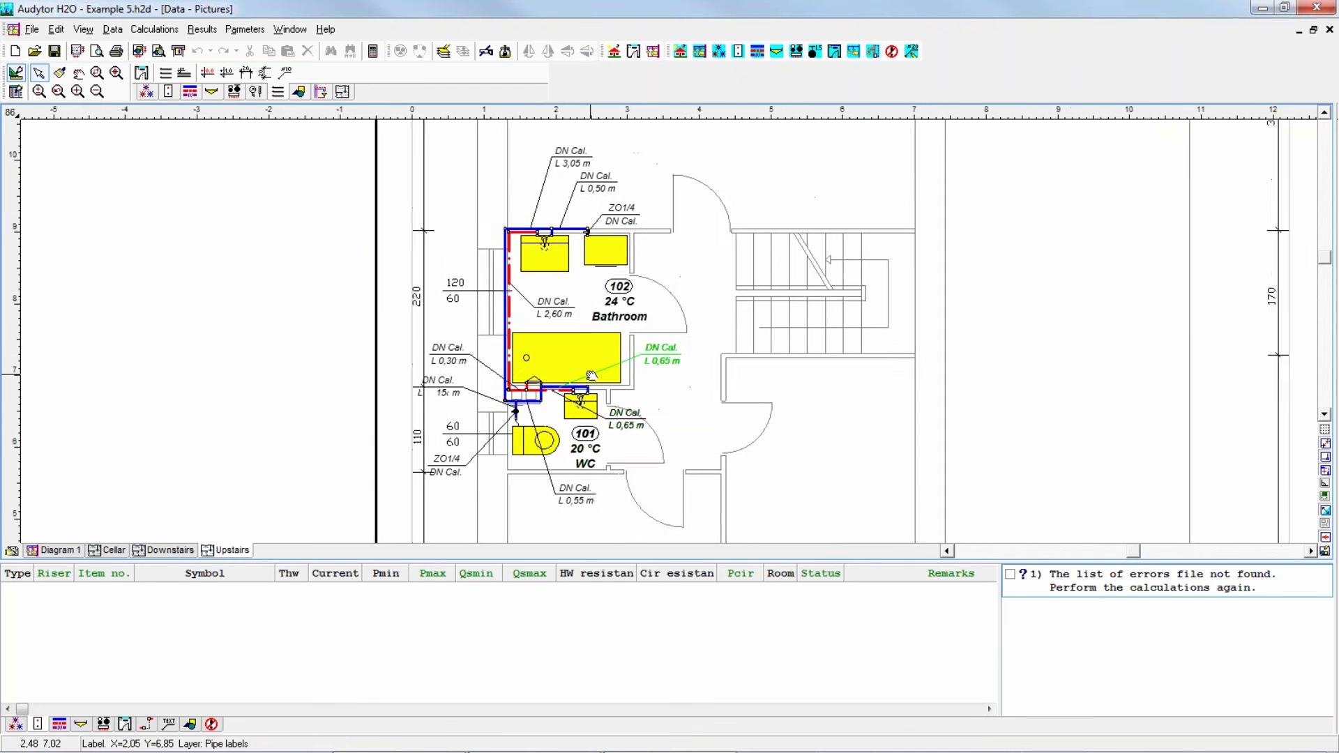
{"action": "scroll", "coordinate": [589, 307], "scroll_direction": "down", "scroll_amount": 3}
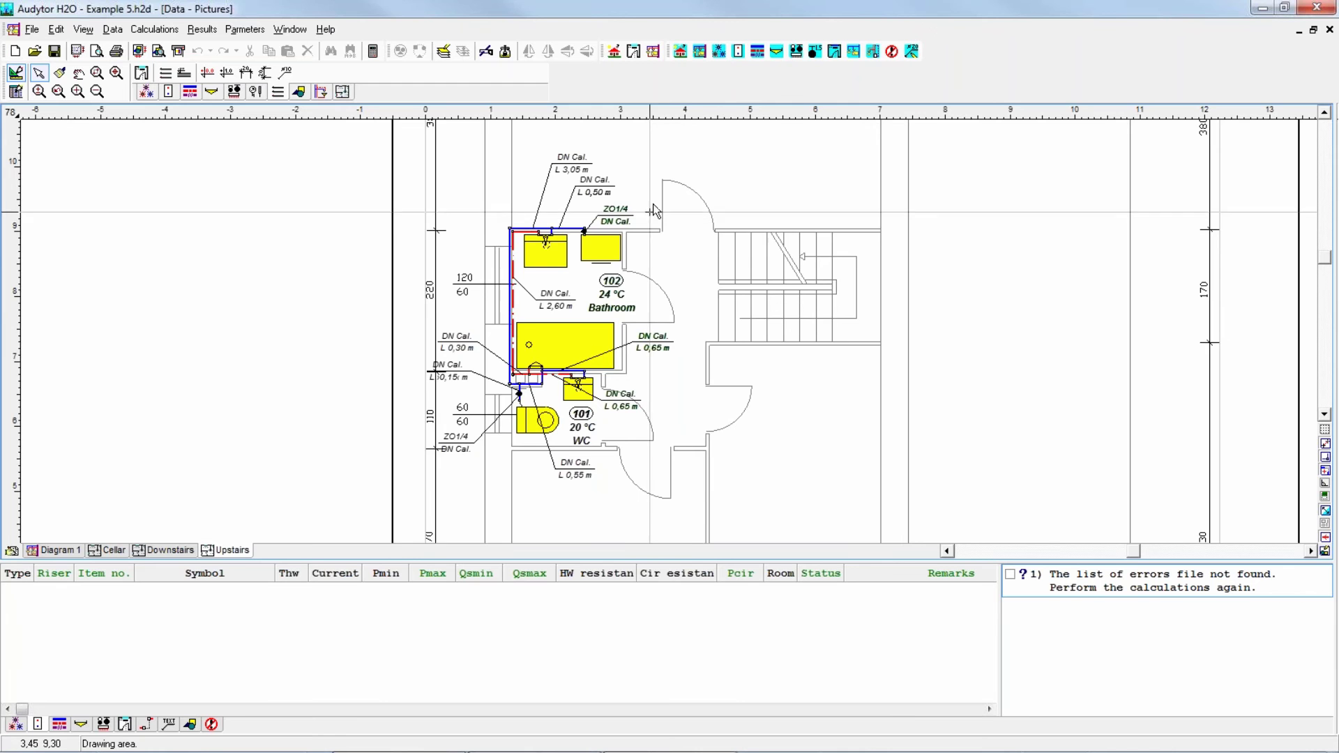
{"action": "scroll", "coordinate": [621, 255], "scroll_direction": "up", "scroll_amount": 2}
{"action": "scroll", "coordinate": [593, 241], "scroll_direction": "up", "scroll_amount": 3}
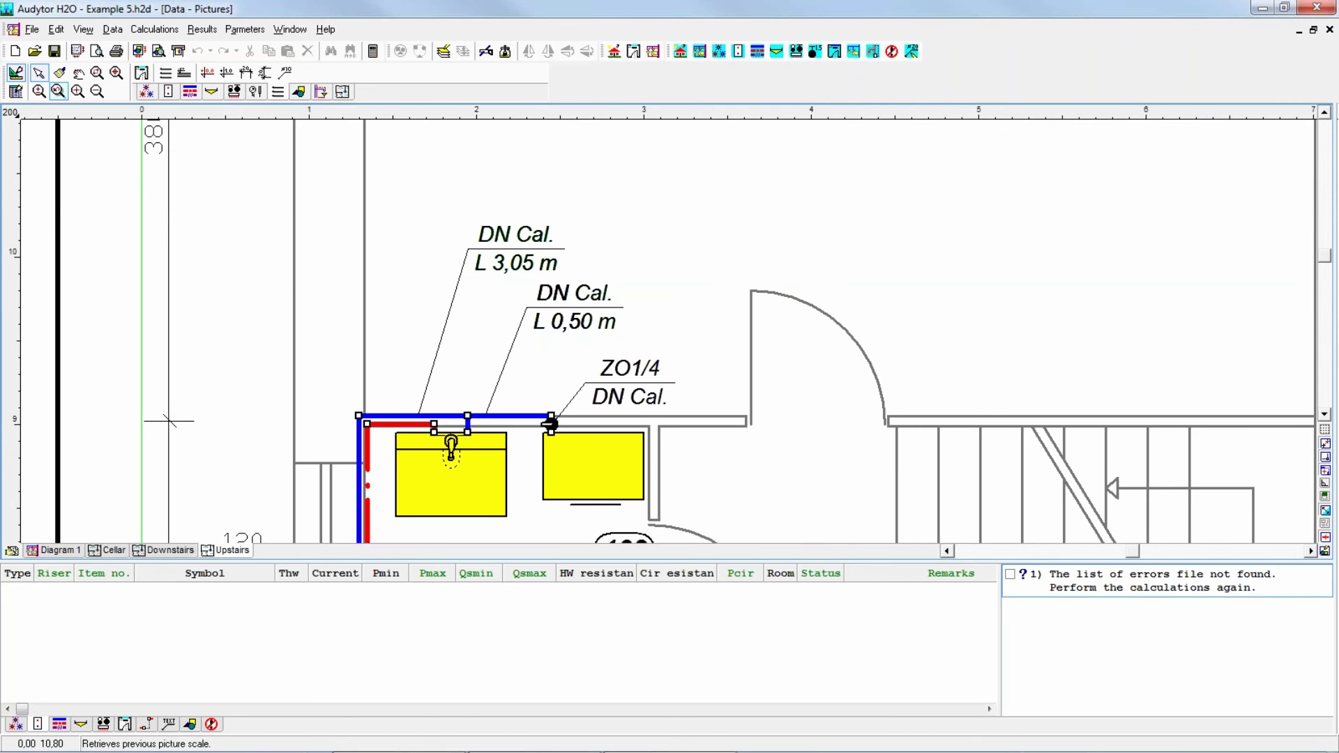
Run the calculations for the project and compare the installation diagram's input data with its calculated results
{"action": "left_click", "coordinate": [374, 53]}
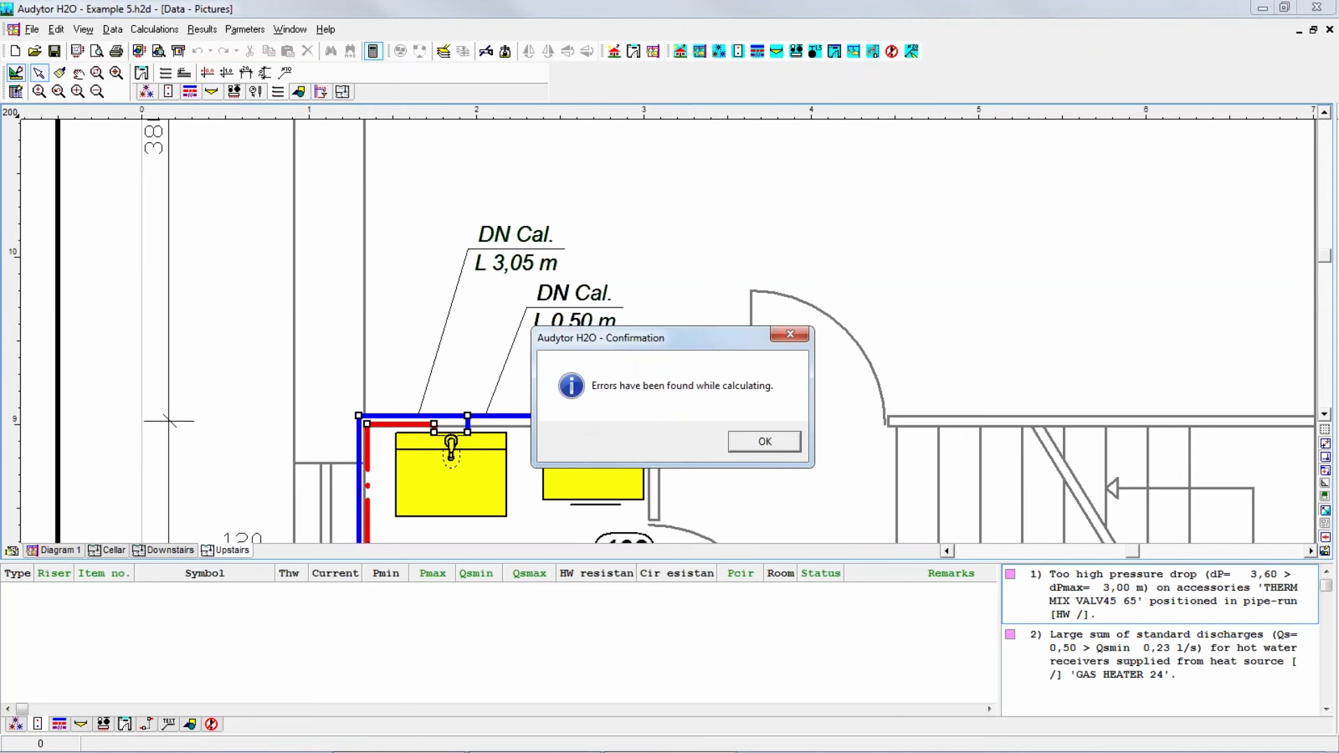
{"action": "left_click", "coordinate": [767, 443]}
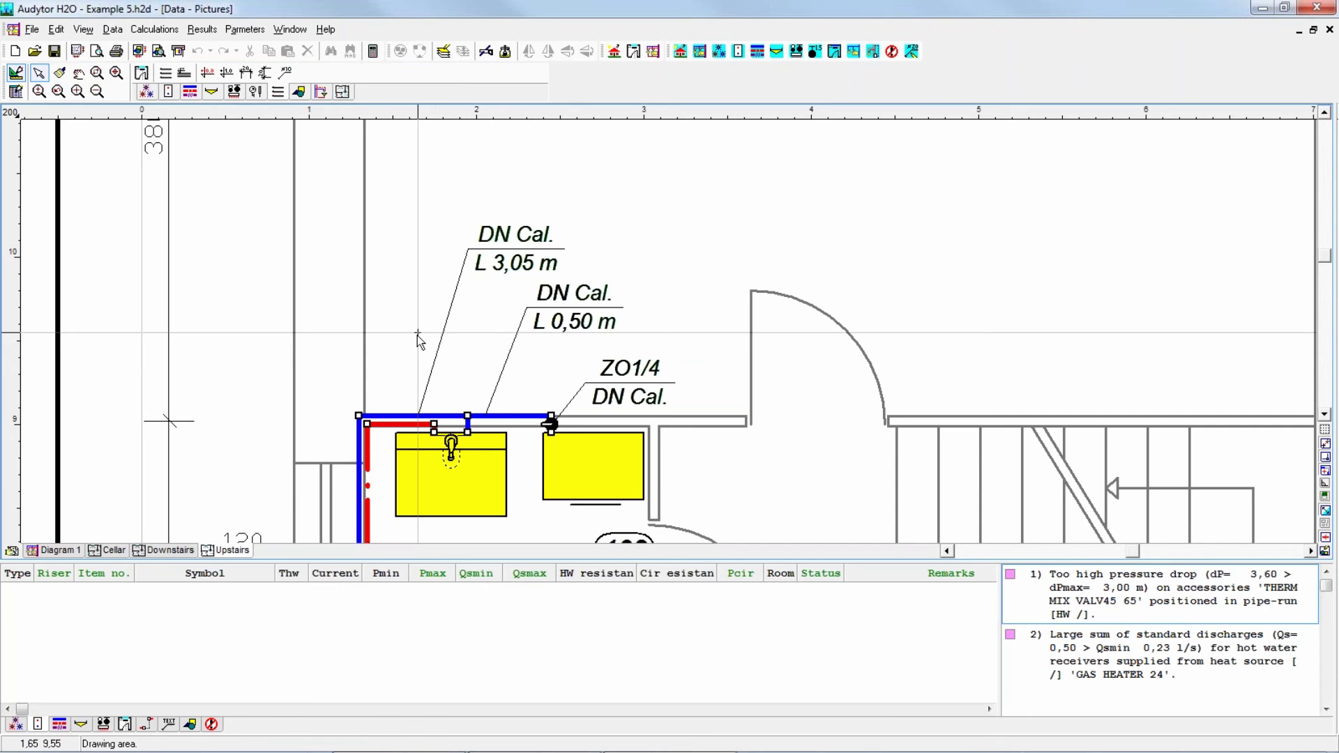
{"action": "key", "text": "F9"}
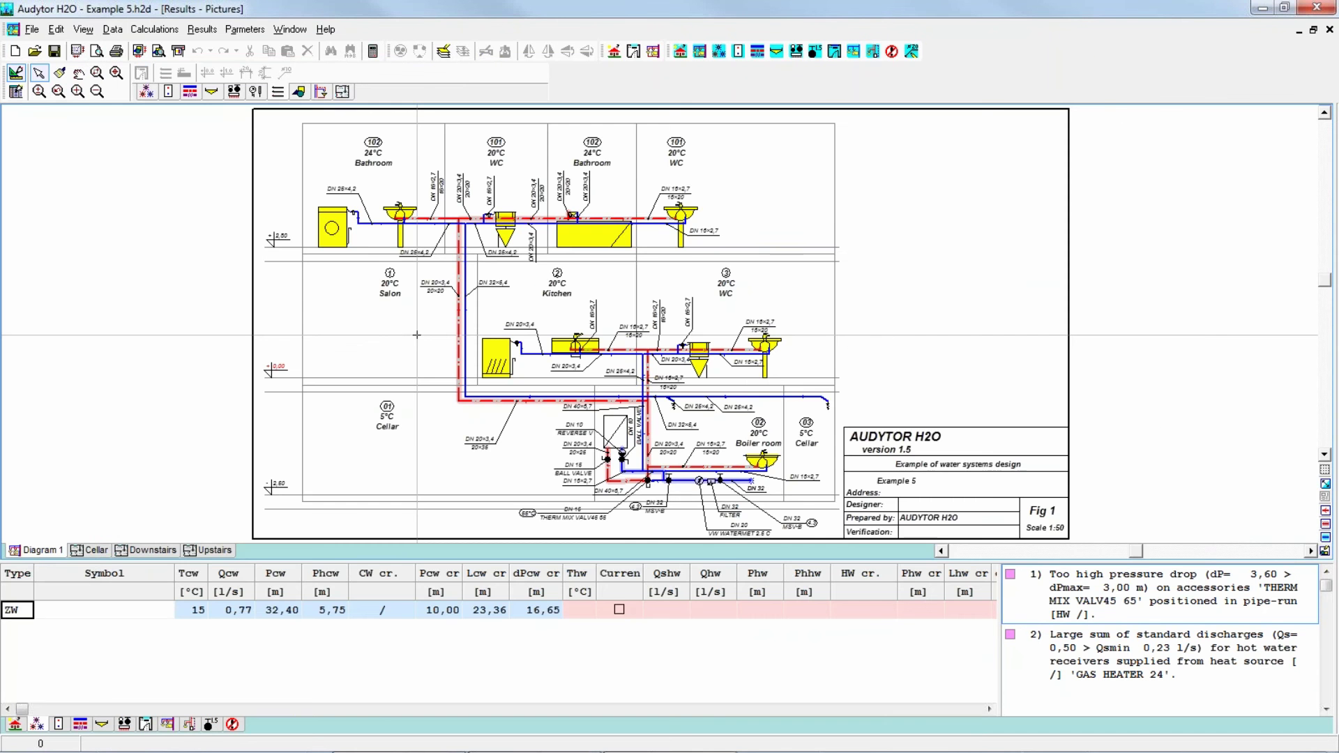
{"action": "key", "text": "F9"}
{"action": "key", "text": "F9"}
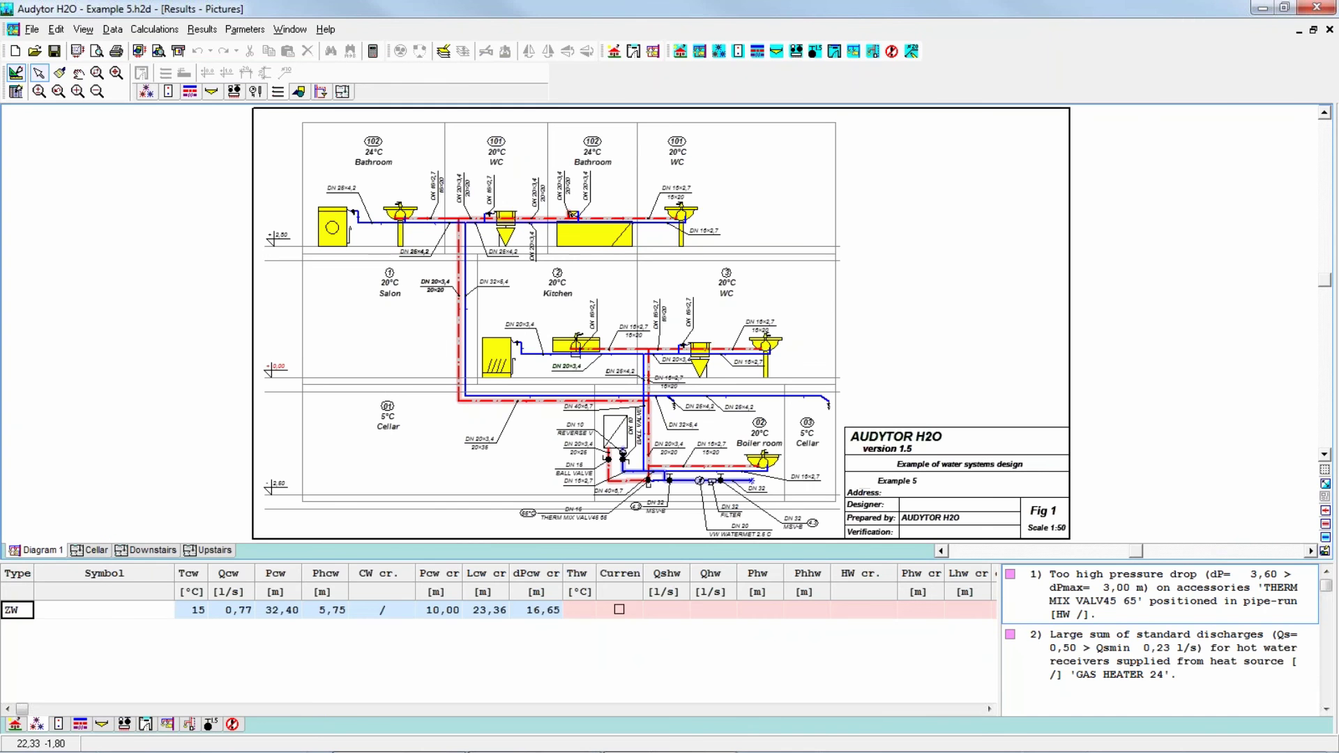
{"action": "left_click", "coordinate": [1327, 488]}
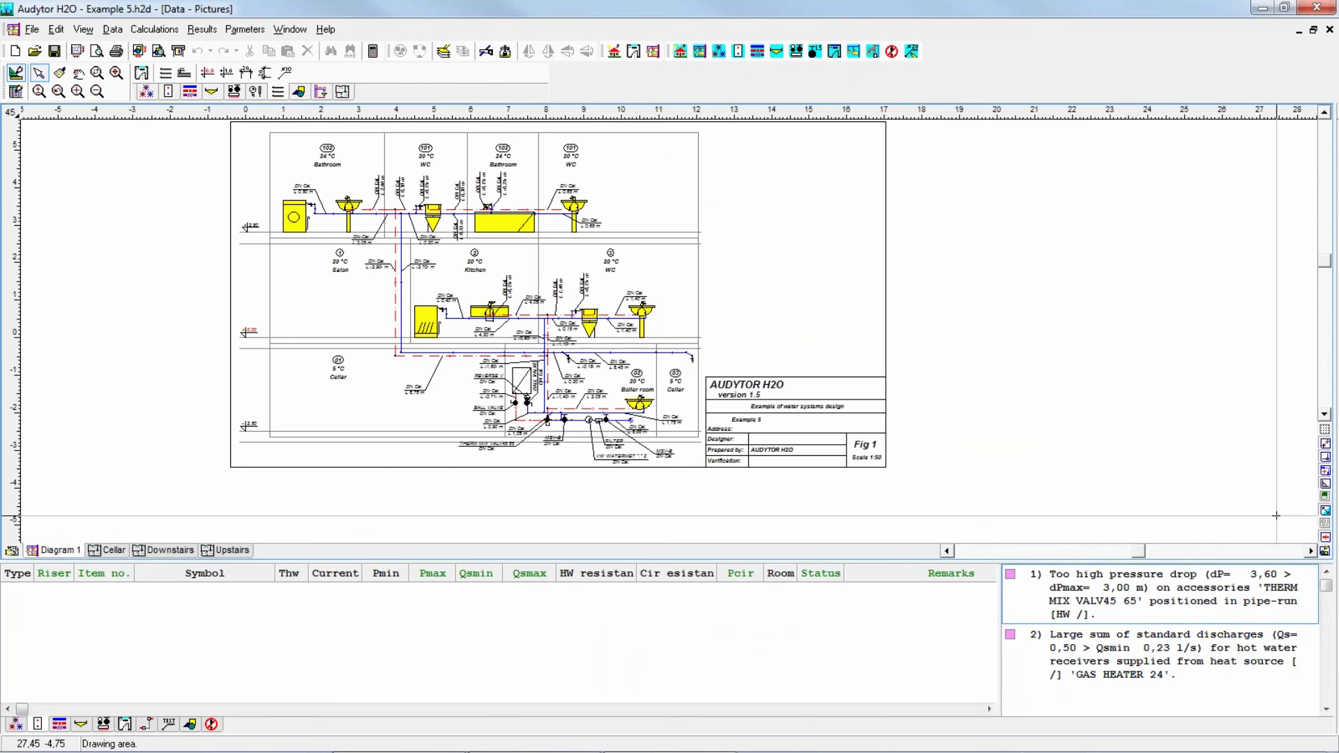
Compare the entered and calculated pipe labels around bathroom 102's washbasin and washing machine on the Upstairs plan
{"action": "left_click", "coordinate": [165, 550]}
{"action": "left_click", "coordinate": [208, 551]}
{"action": "scroll", "coordinate": [546, 281], "scroll_direction": "up", "scroll_amount": 2}
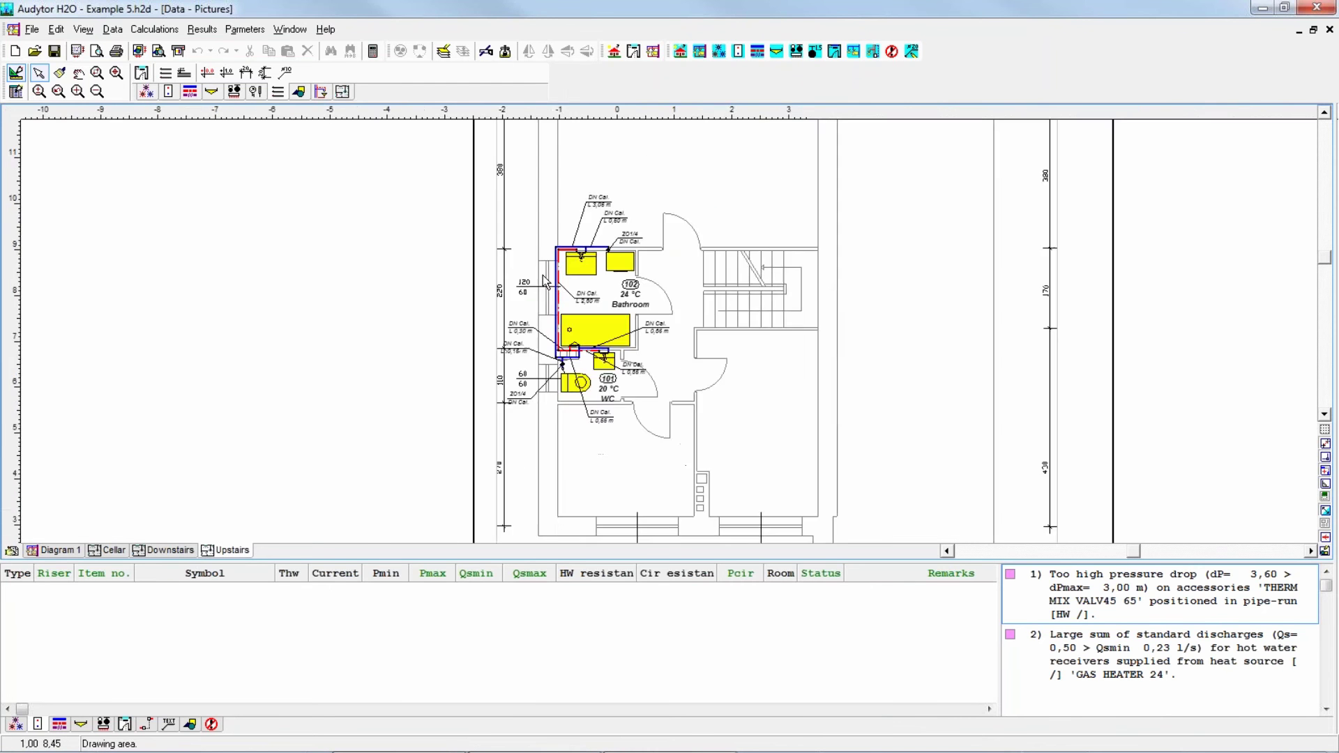
{"action": "scroll", "coordinate": [546, 281], "scroll_direction": "up", "scroll_amount": 5}
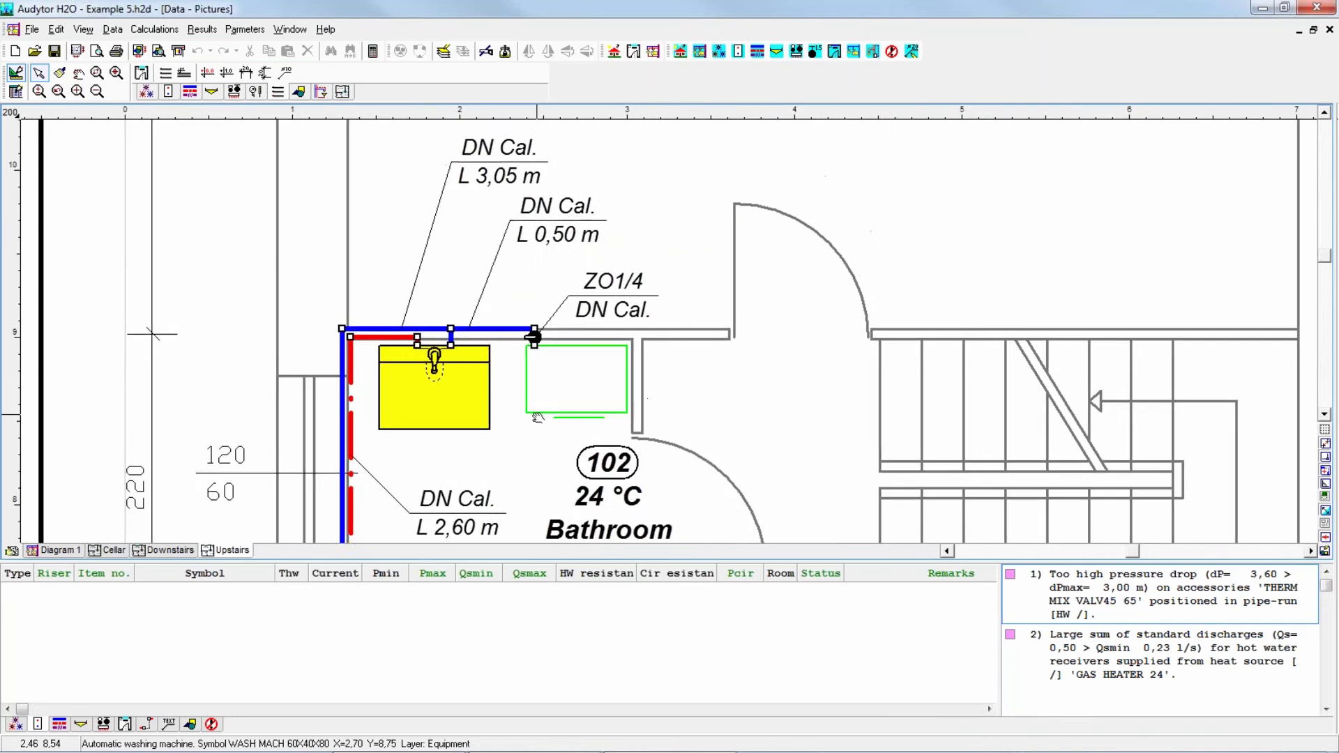
{"action": "key", "text": "F9"}
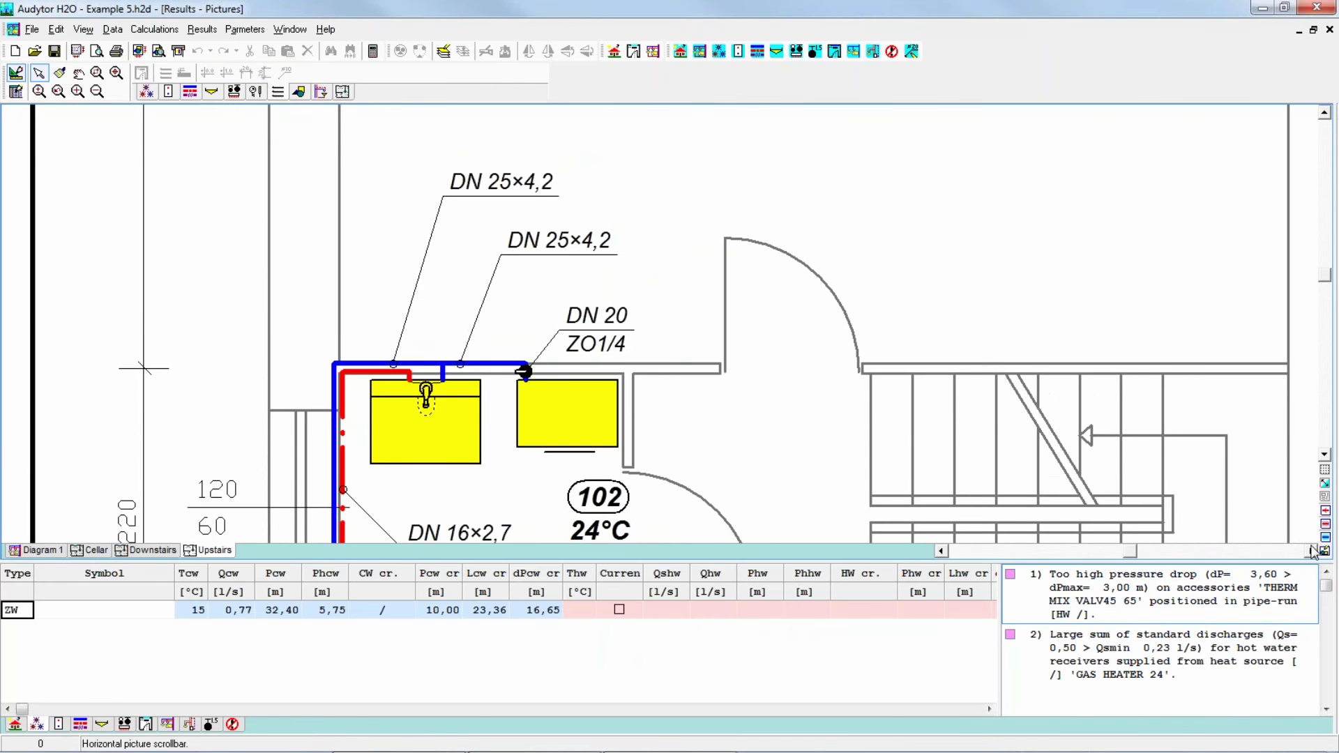
{"action": "left_click", "coordinate": [1325, 484]}
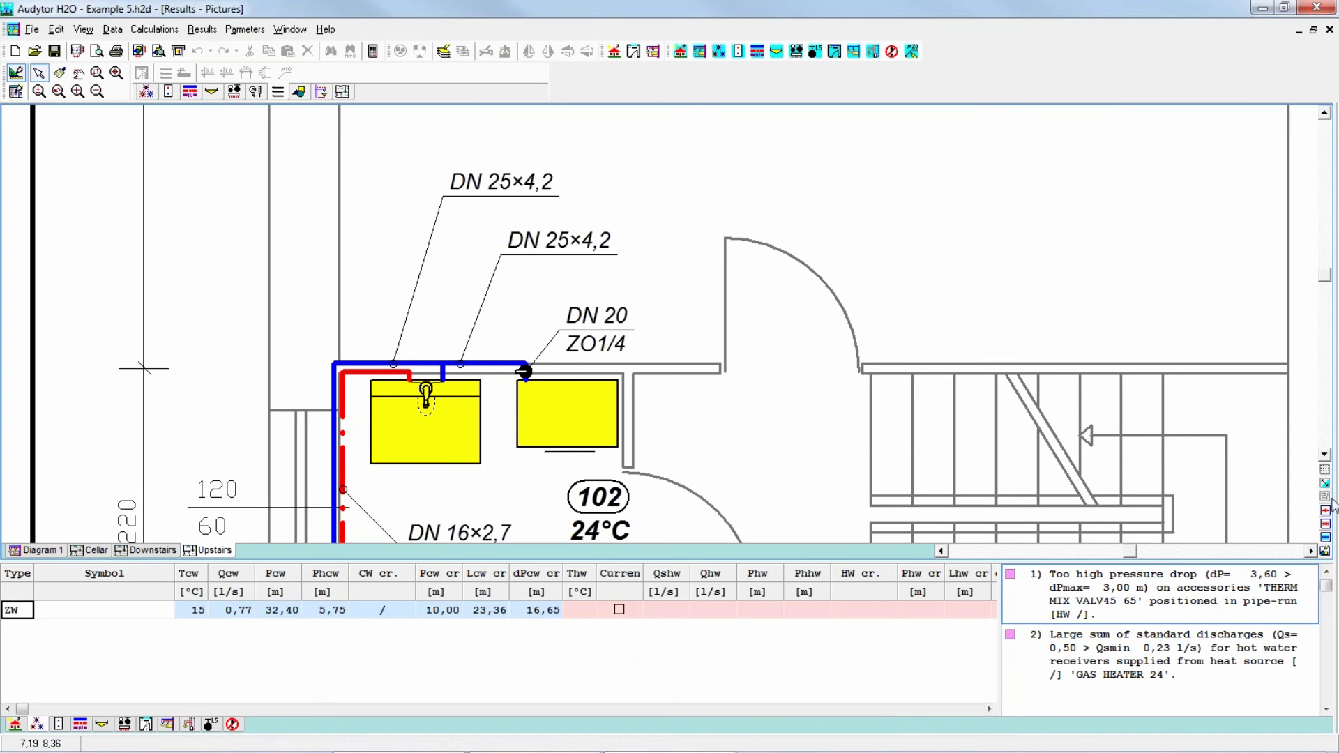
{"action": "left_click", "coordinate": [1324, 484]}
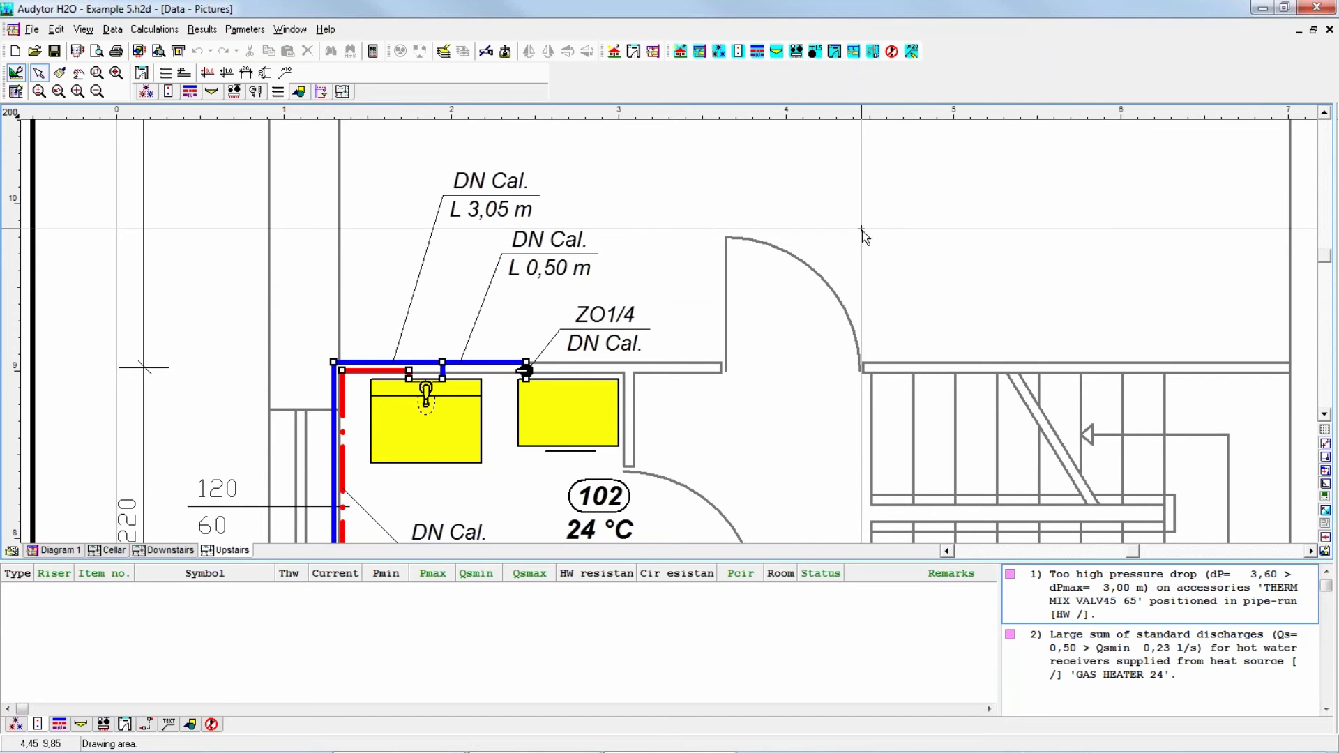
{"action": "key", "text": "F9"}
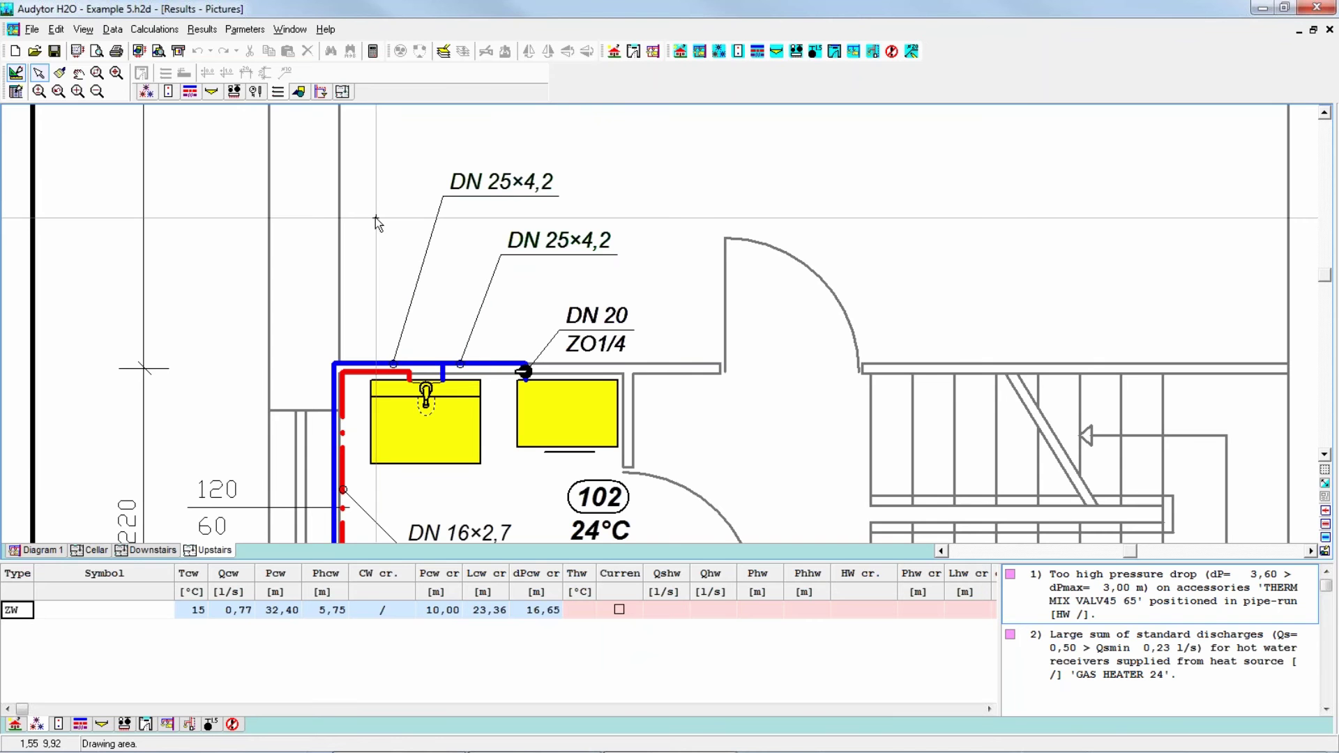
Create a new empty data file and open its general project data
{"action": "left_click", "coordinate": [31, 29]}
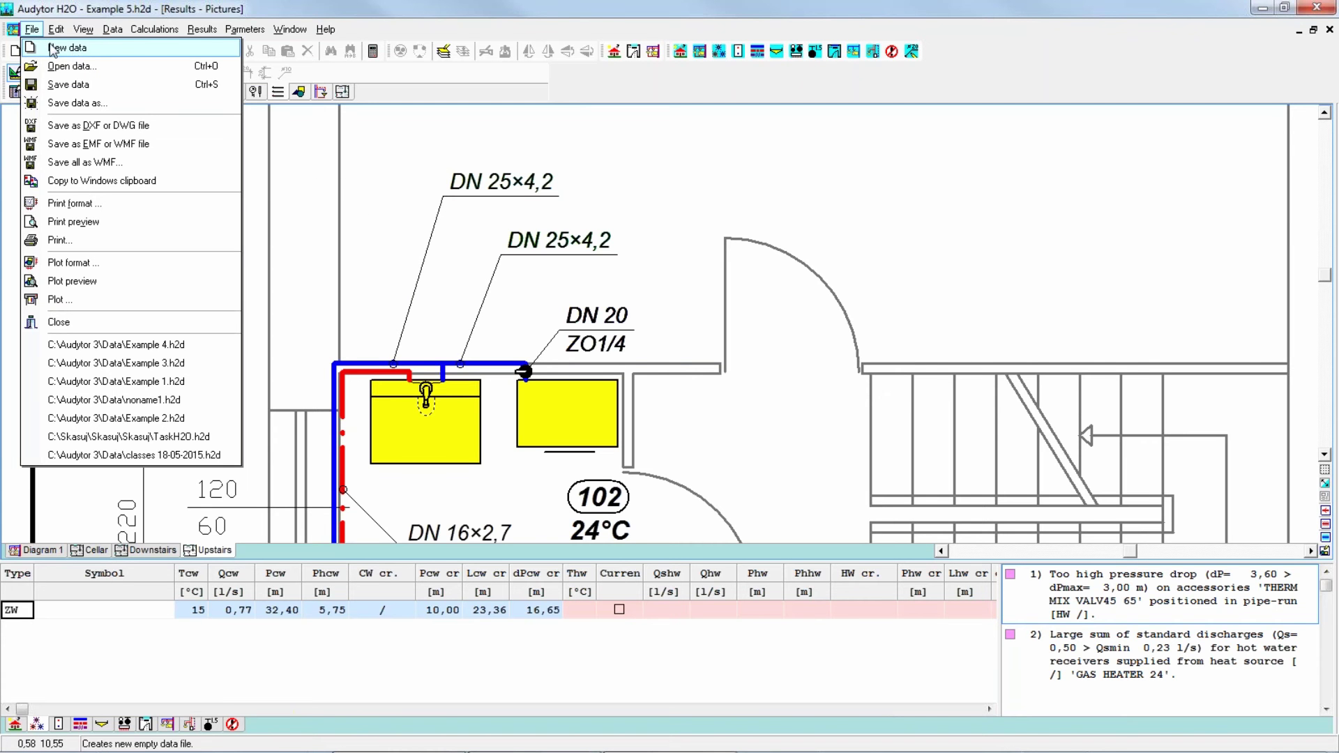
{"action": "left_click", "coordinate": [60, 49]}
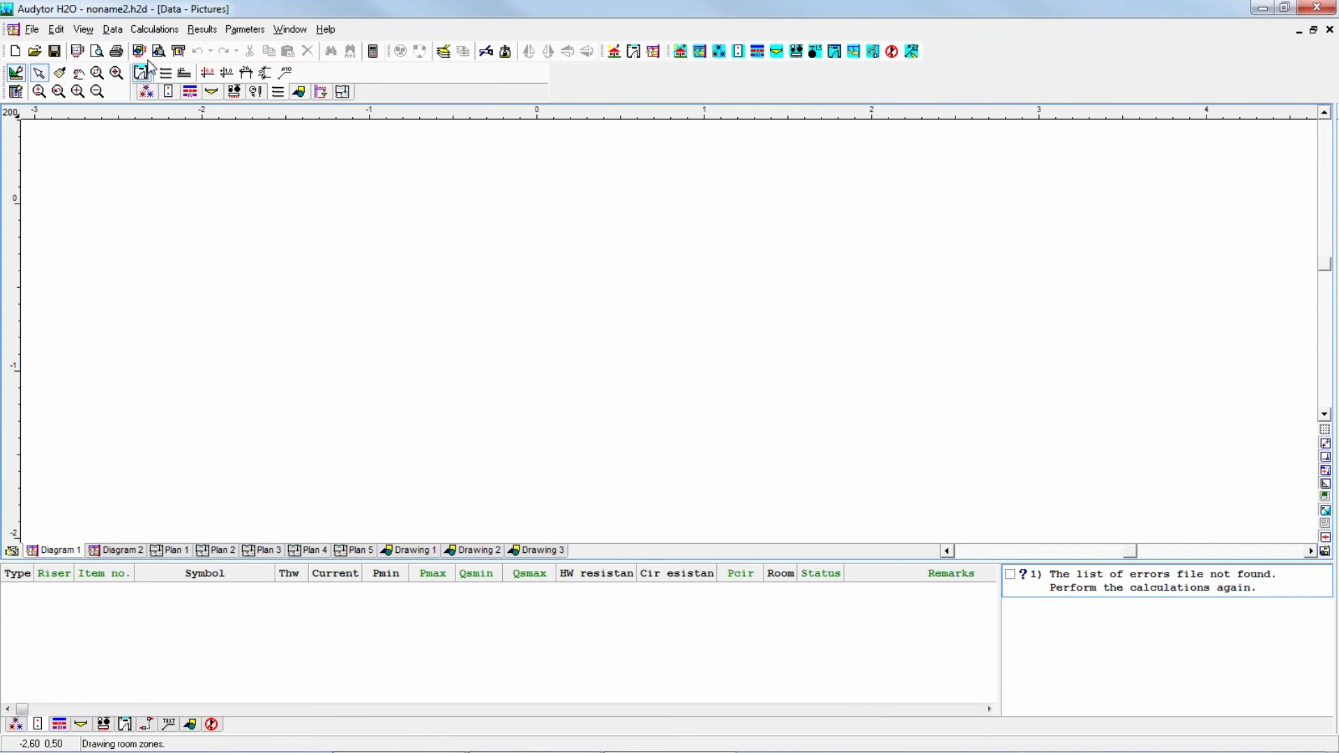
{"action": "left_click", "coordinate": [113, 30]}
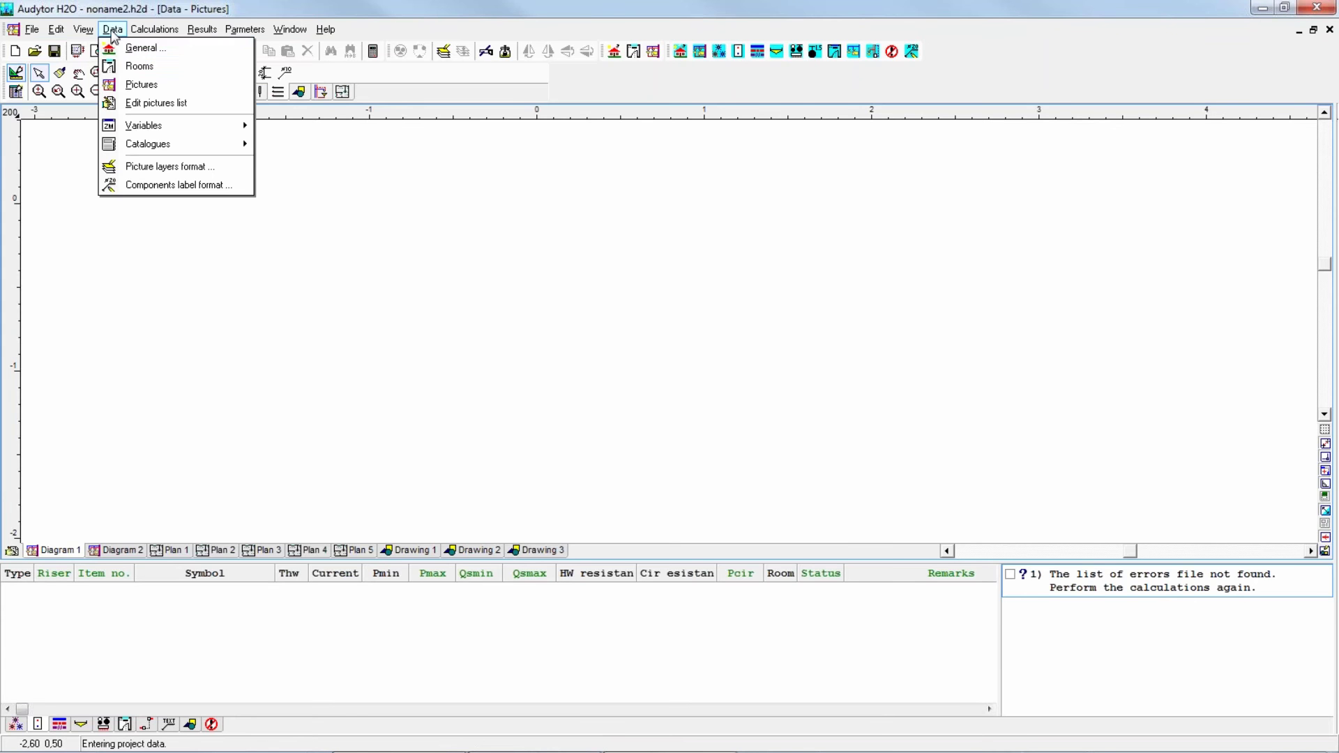
{"action": "left_click", "coordinate": [139, 52]}
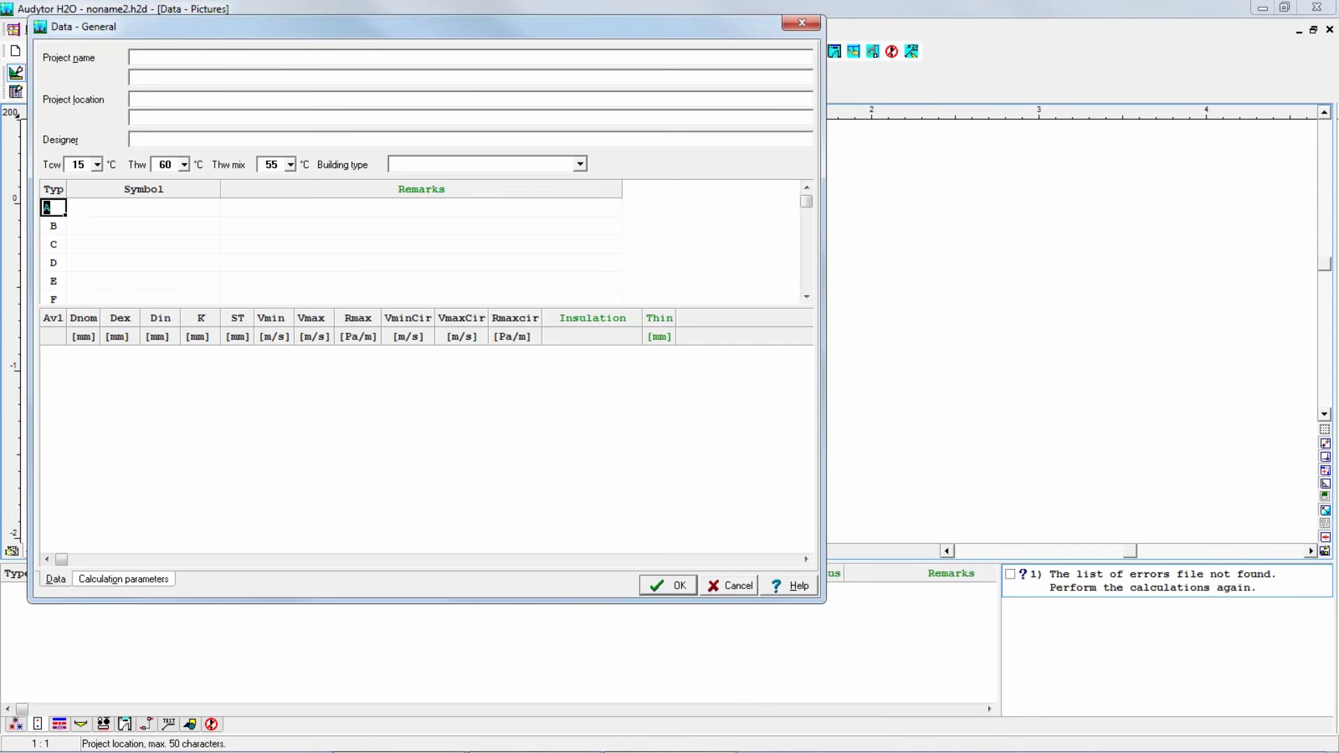
Enter "aaa" and "ddd" as the two project name lines and "aaa" as the project location
{"action": "key", "text": "alt+n"}
{"action": "type", "text": "aaa"}
{"action": "left_click", "coordinate": [161, 78]}
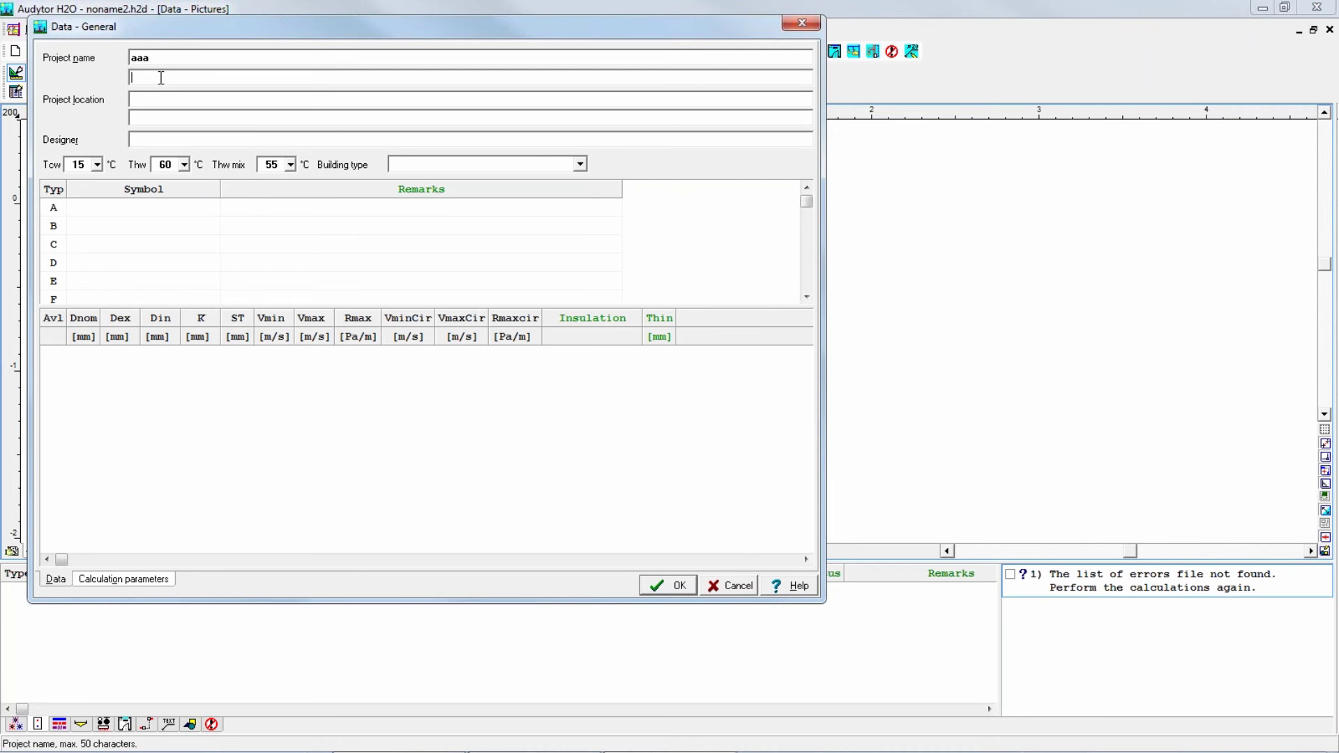
{"action": "type", "text": "ddd"}
{"action": "key", "text": "Tab"}
{"action": "type", "text": "aaa"}
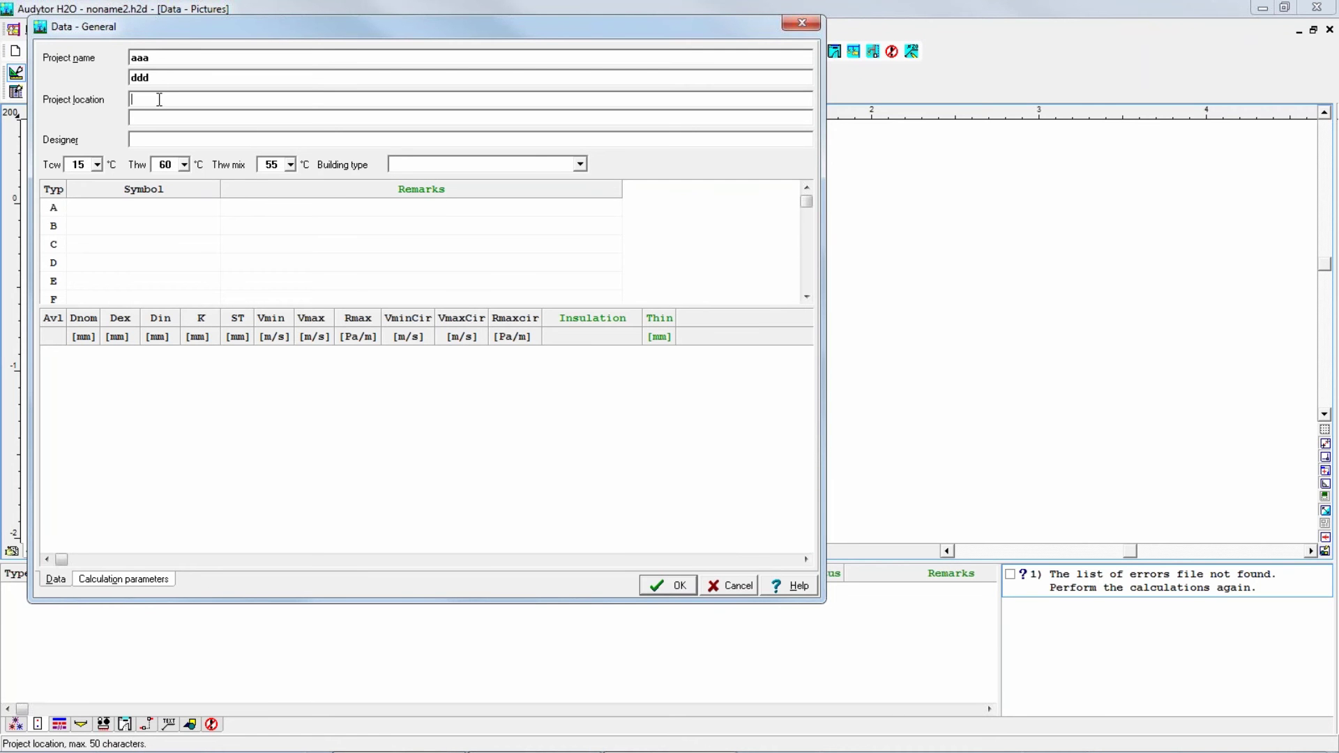
{"action": "left_click", "coordinate": [160, 116]}
{"action": "left_click", "coordinate": [153, 140]}
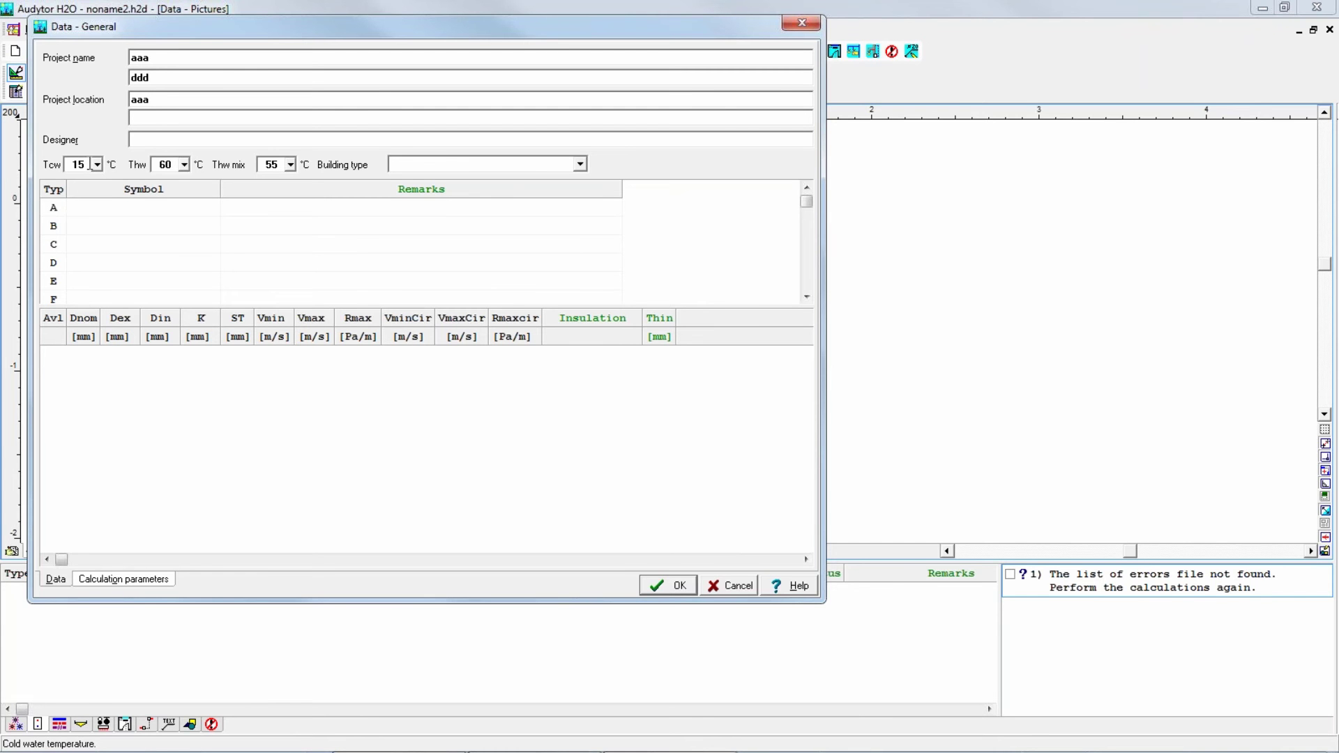
Set the cold water temperature to 10 °C and the building type to Multi-family apartment
{"action": "left_click", "coordinate": [83, 165]}
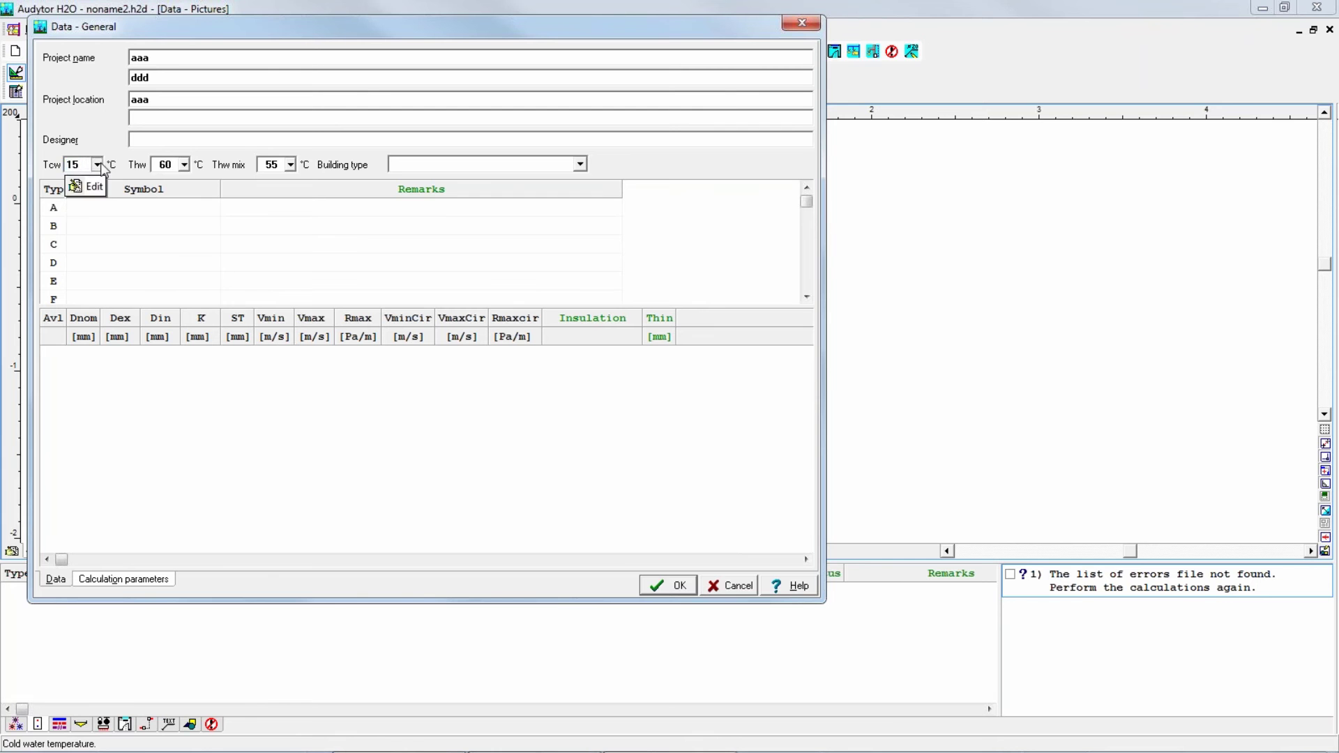
{"action": "type", "text": "10"}
{"action": "key", "text": "Tab"}
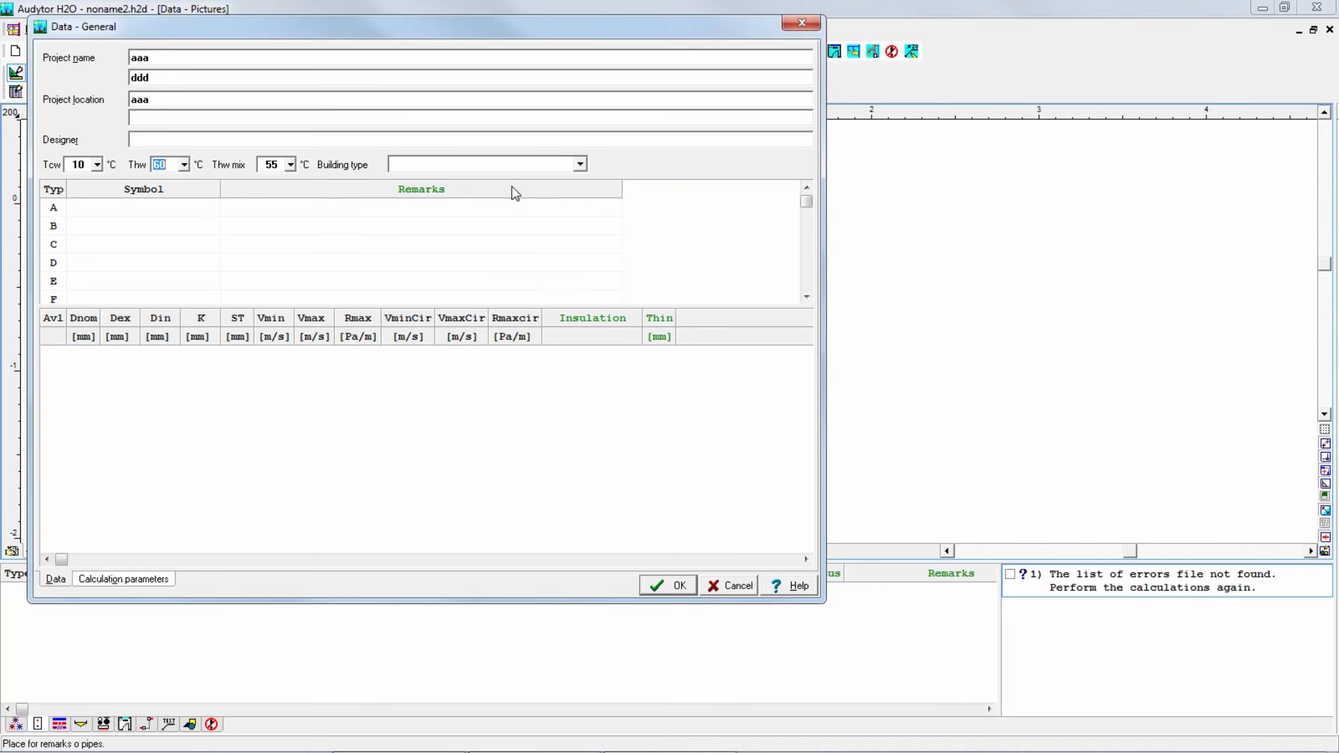
{"action": "left_click", "coordinate": [579, 164]}
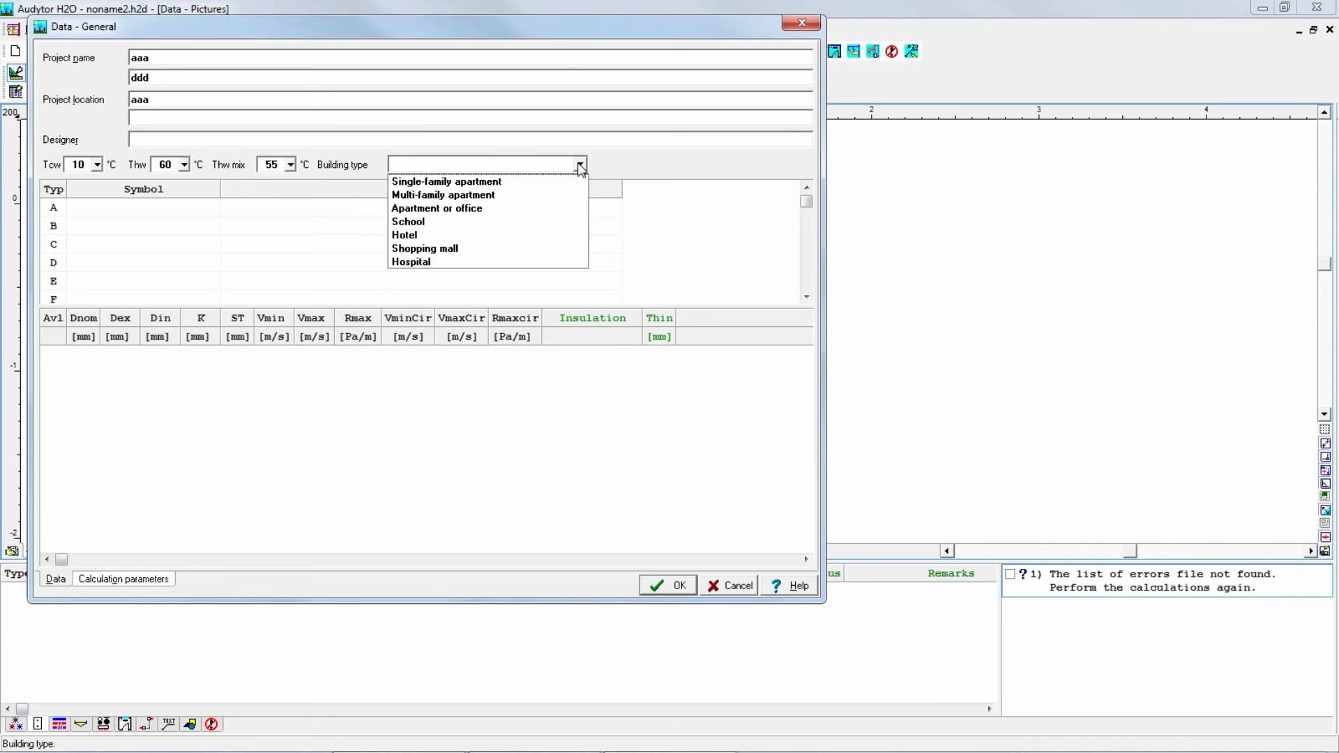
{"action": "left_click", "coordinate": [524, 195]}
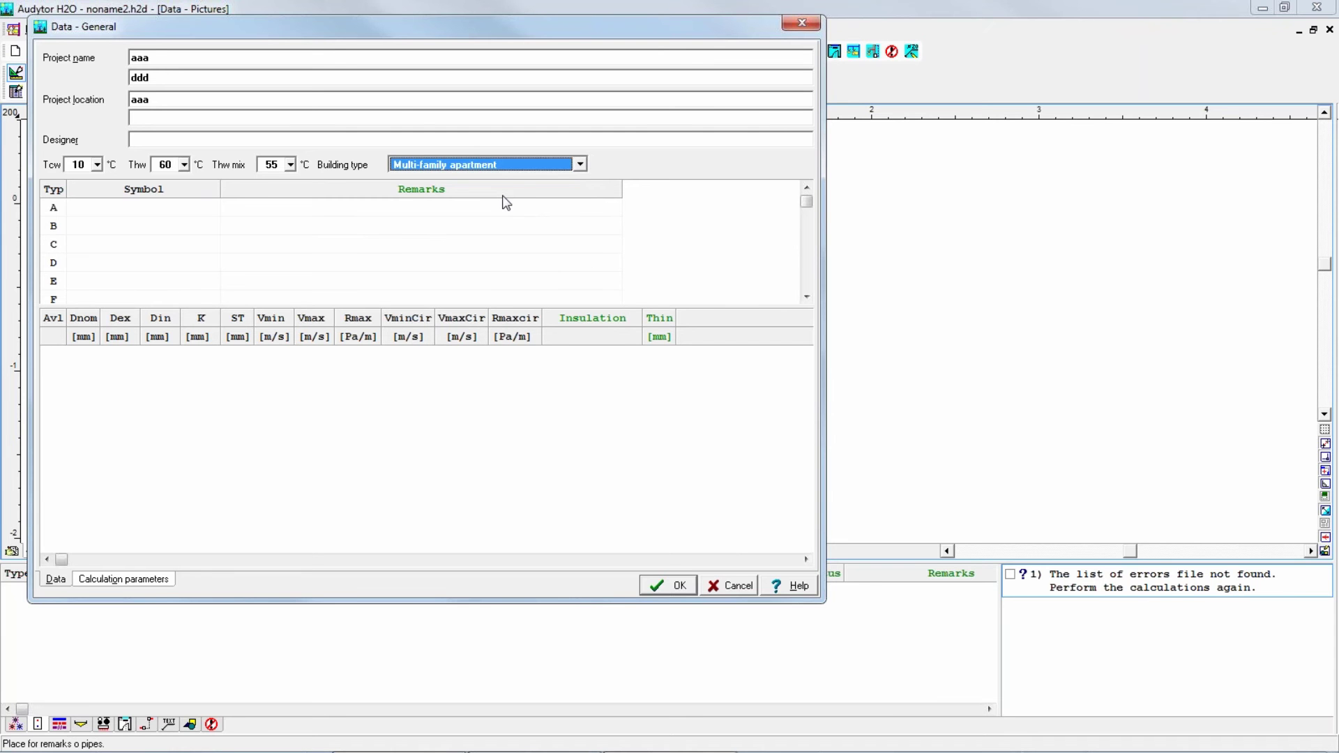
Add the KANPP16S pipe from the catalogue to the project's set of selected pipes
{"action": "left_click", "coordinate": [153, 208]}
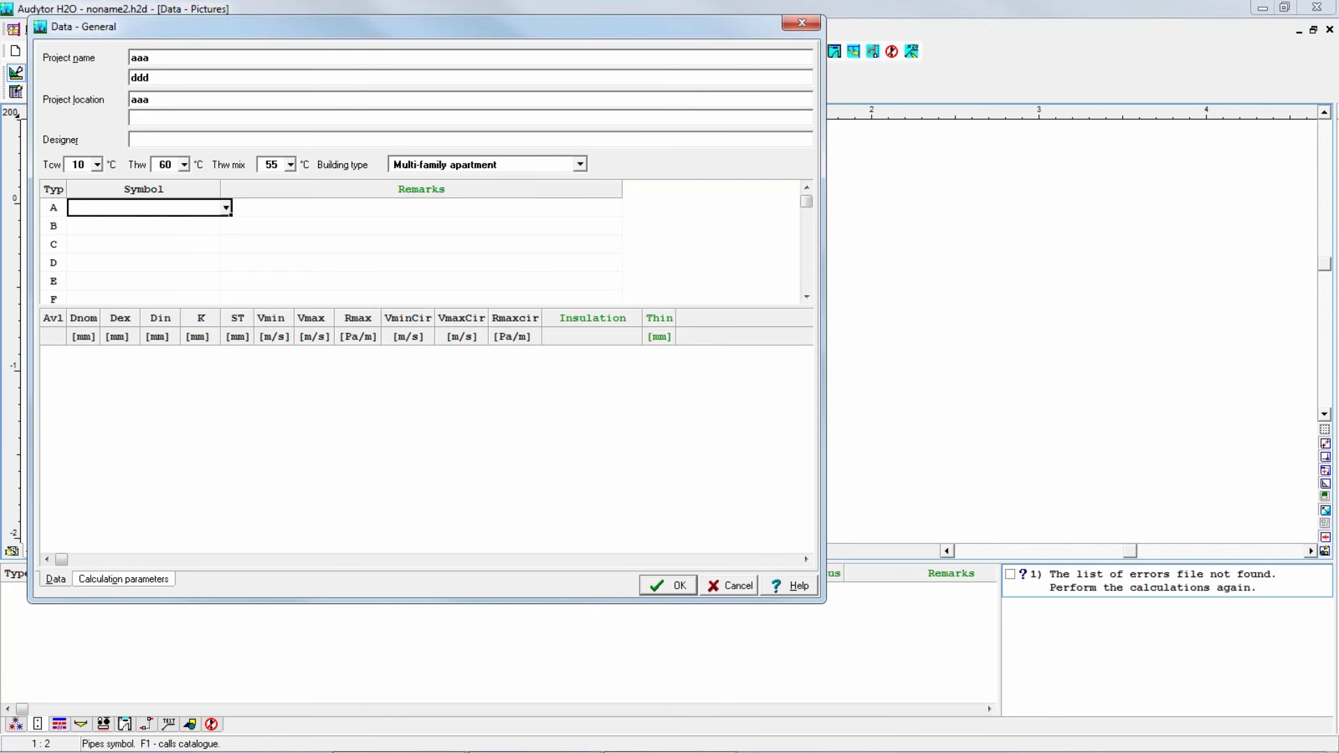
{"action": "left_click", "coordinate": [225, 208]}
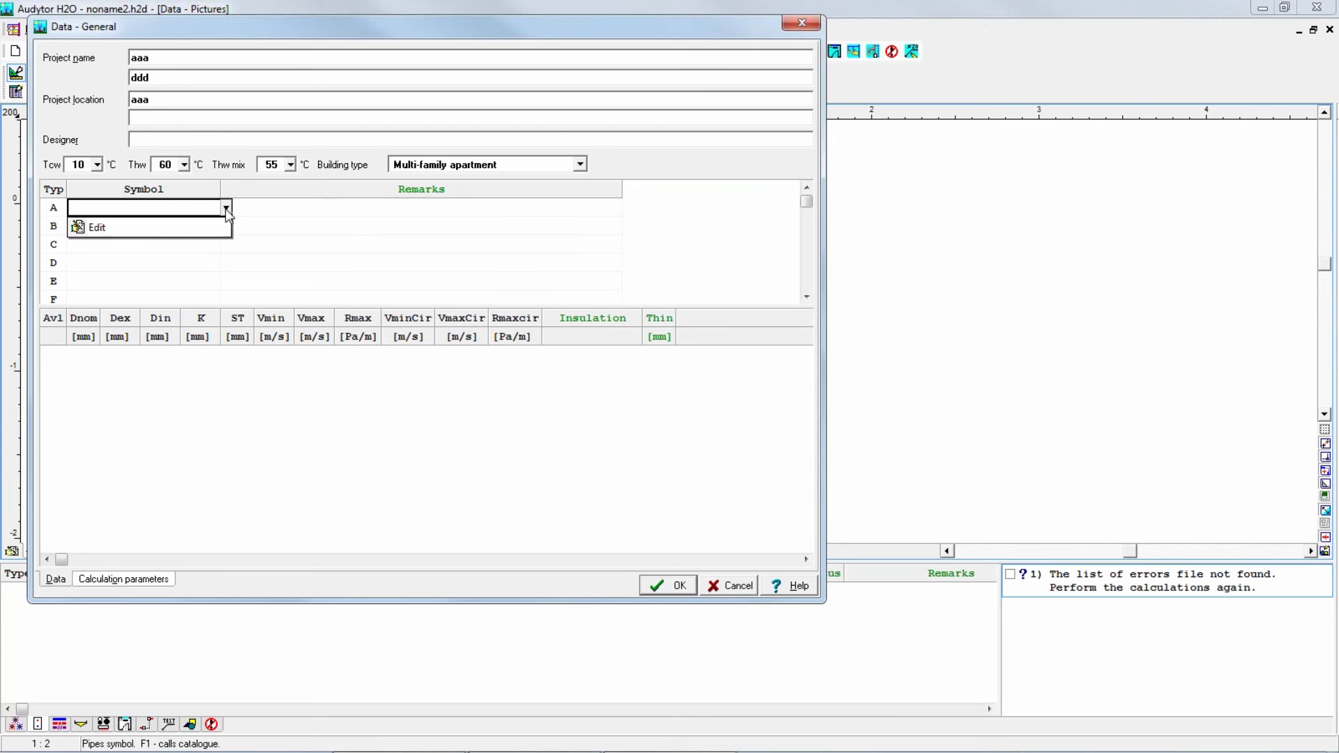
{"action": "left_click", "coordinate": [150, 230]}
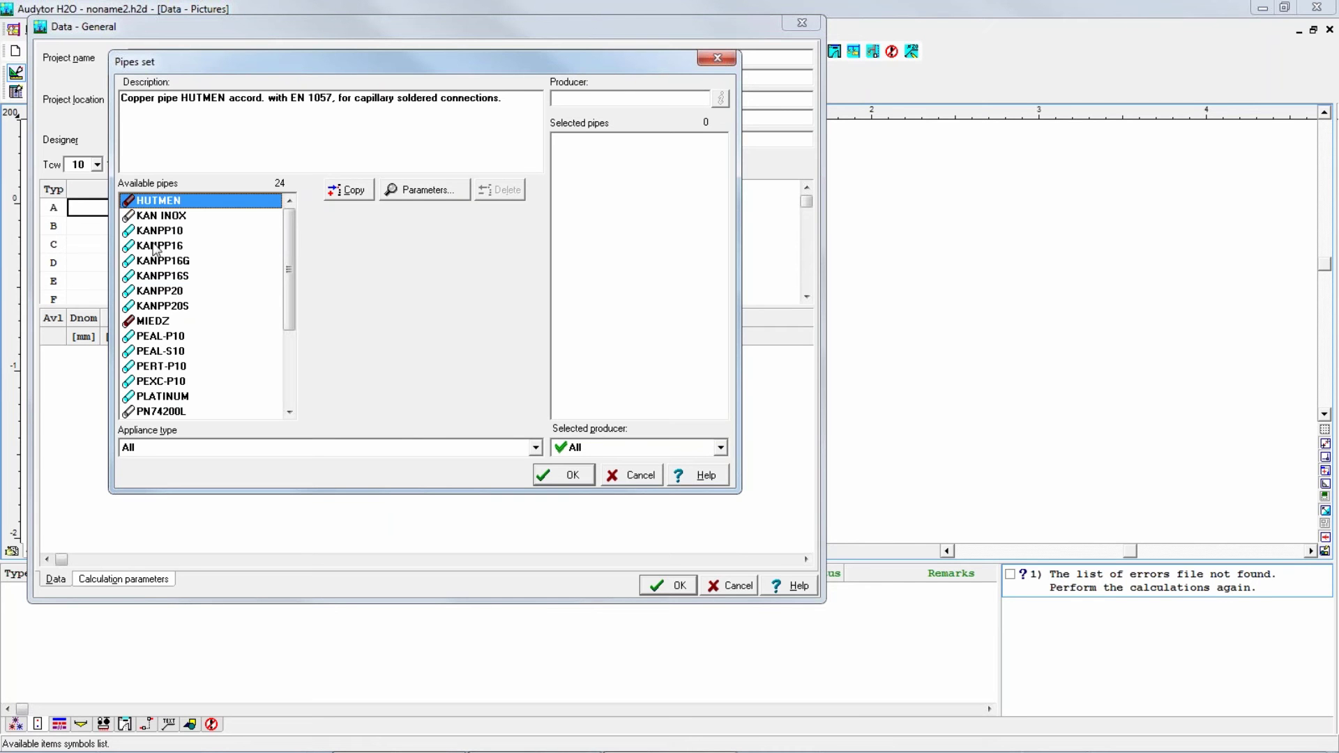
{"action": "left_click", "coordinate": [155, 276]}
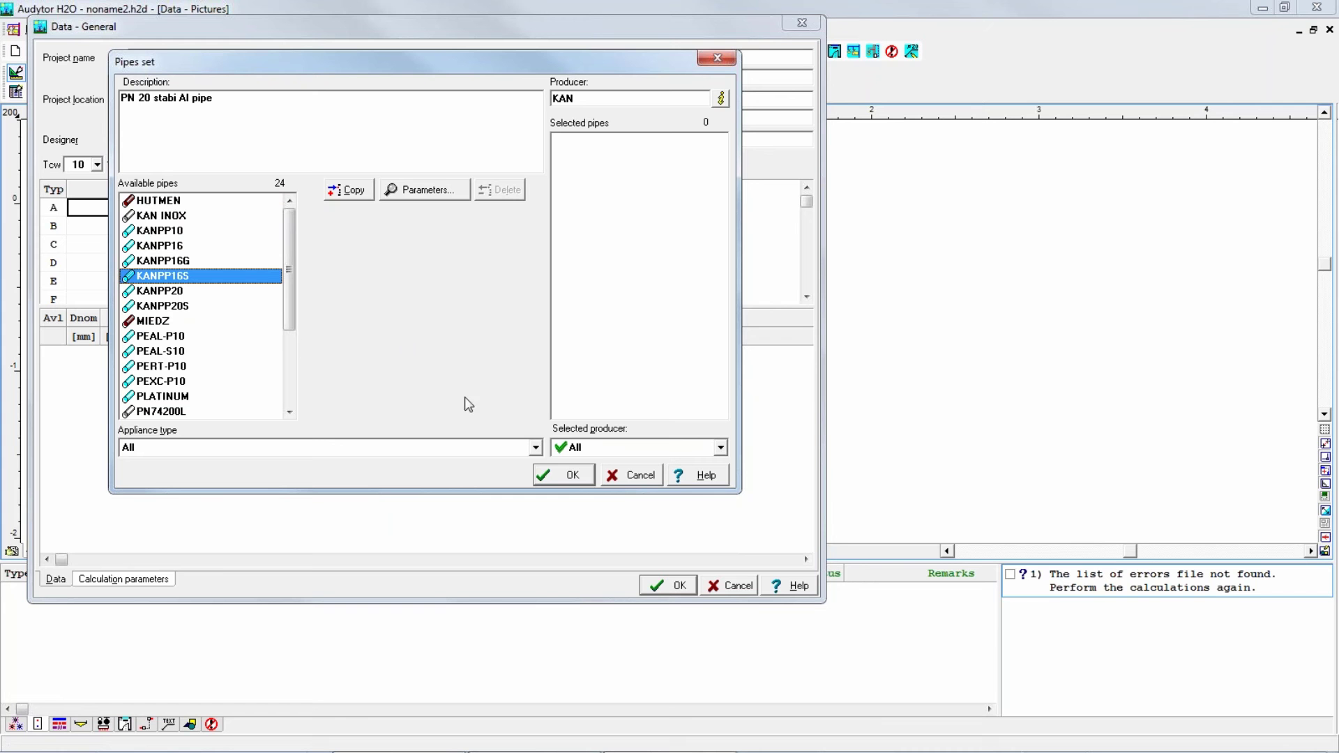
{"action": "left_click", "coordinate": [354, 192]}
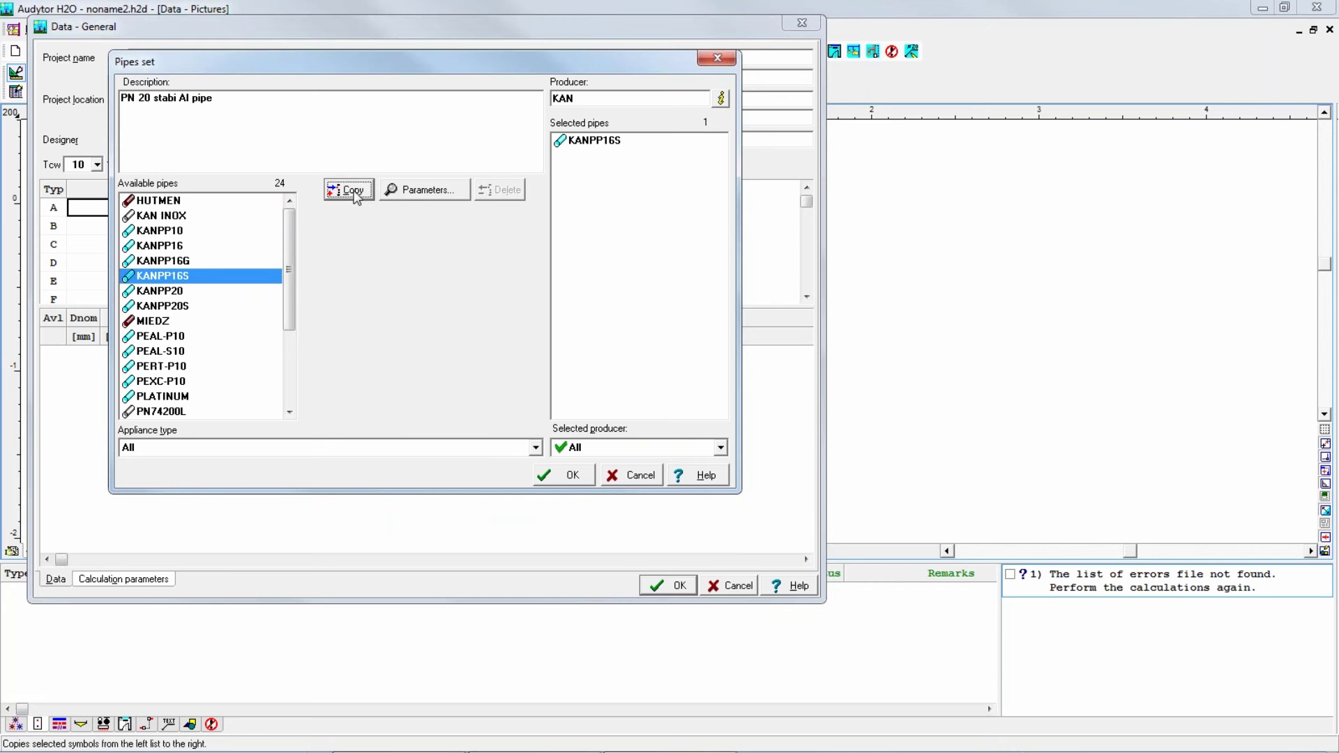
{"action": "left_click", "coordinate": [594, 140]}
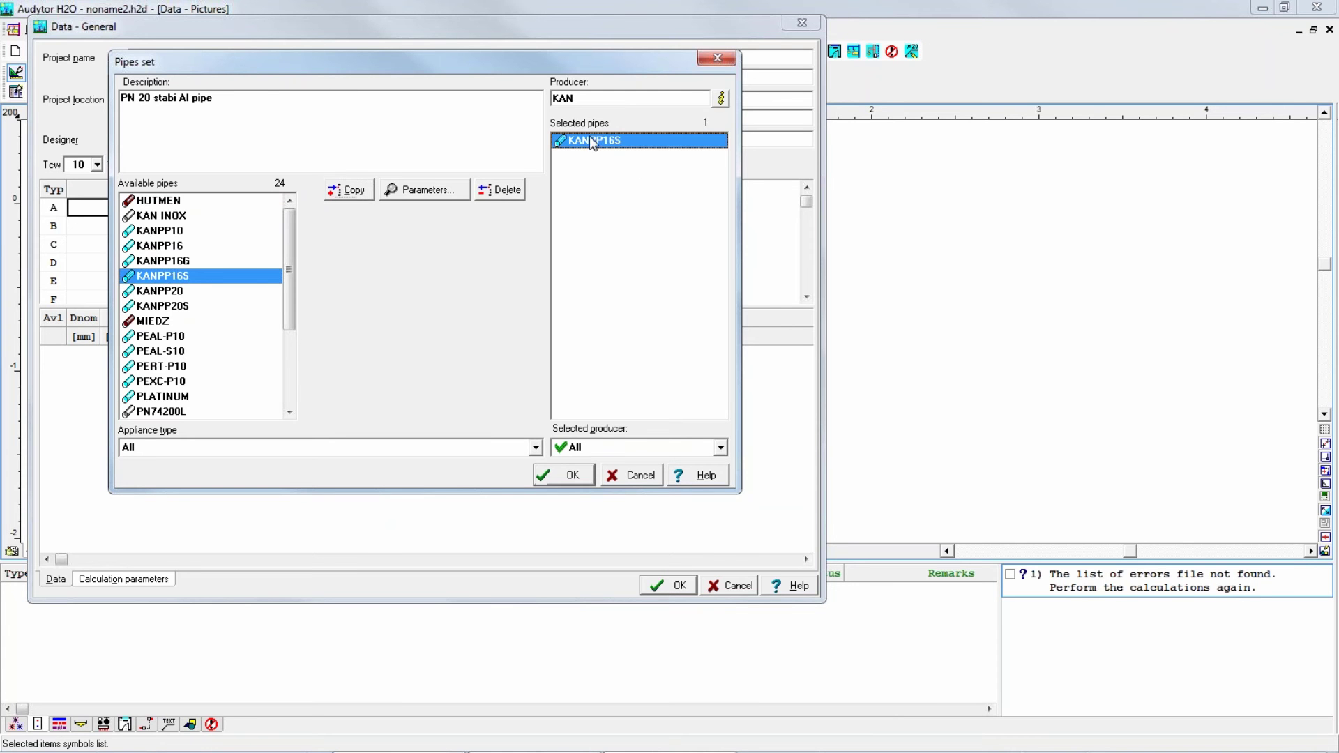
{"action": "left_click", "coordinate": [573, 476]}
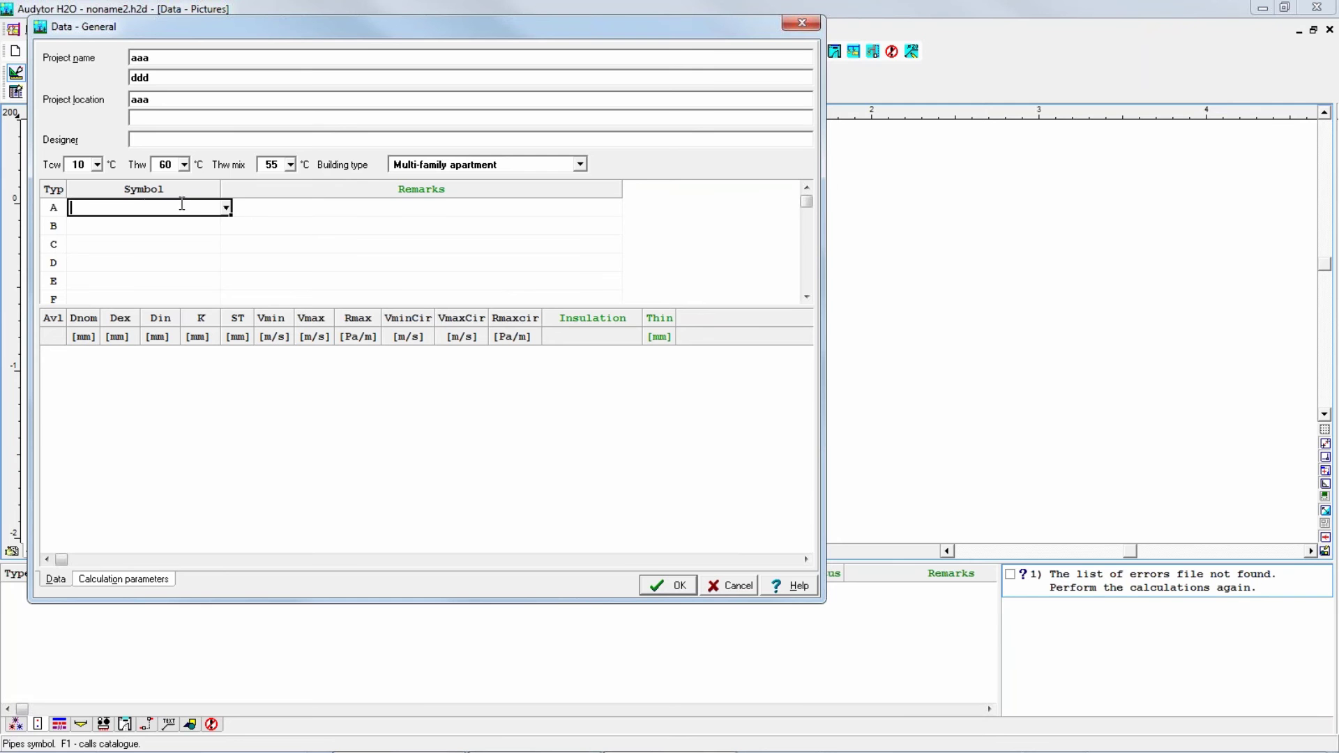
Assign the KANPP16S pipe symbol to pipe type A and display its diameter data
{"action": "left_click", "coordinate": [225, 207]}
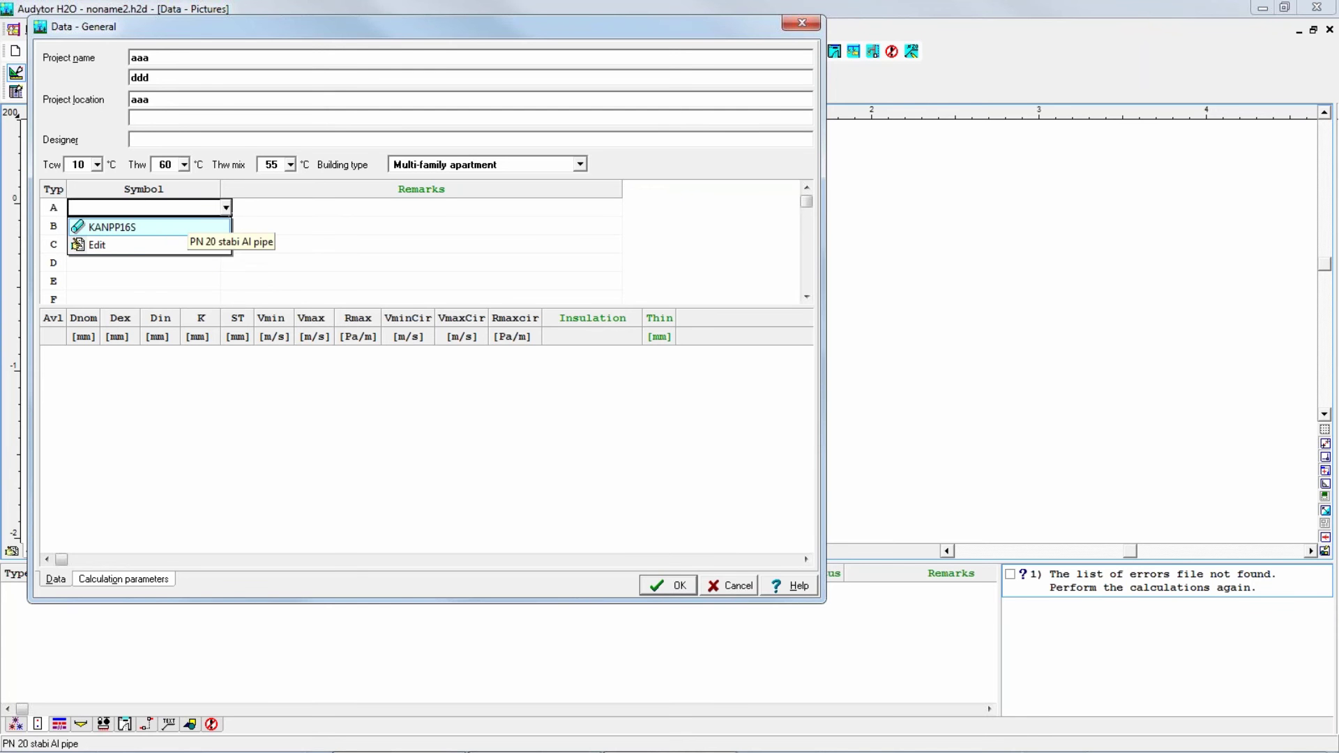
{"action": "left_click", "coordinate": [165, 230]}
{"action": "left_click", "coordinate": [158, 237]}
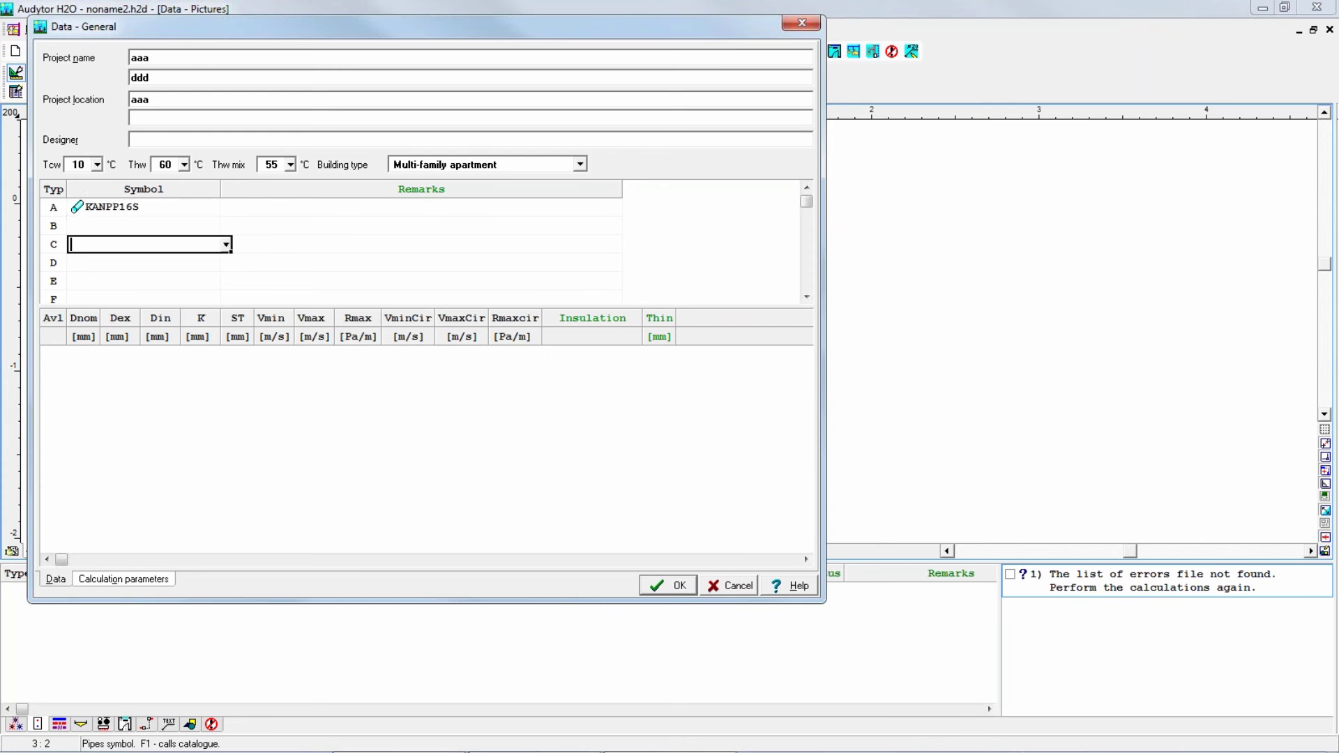
{"action": "left_click", "coordinate": [162, 208]}
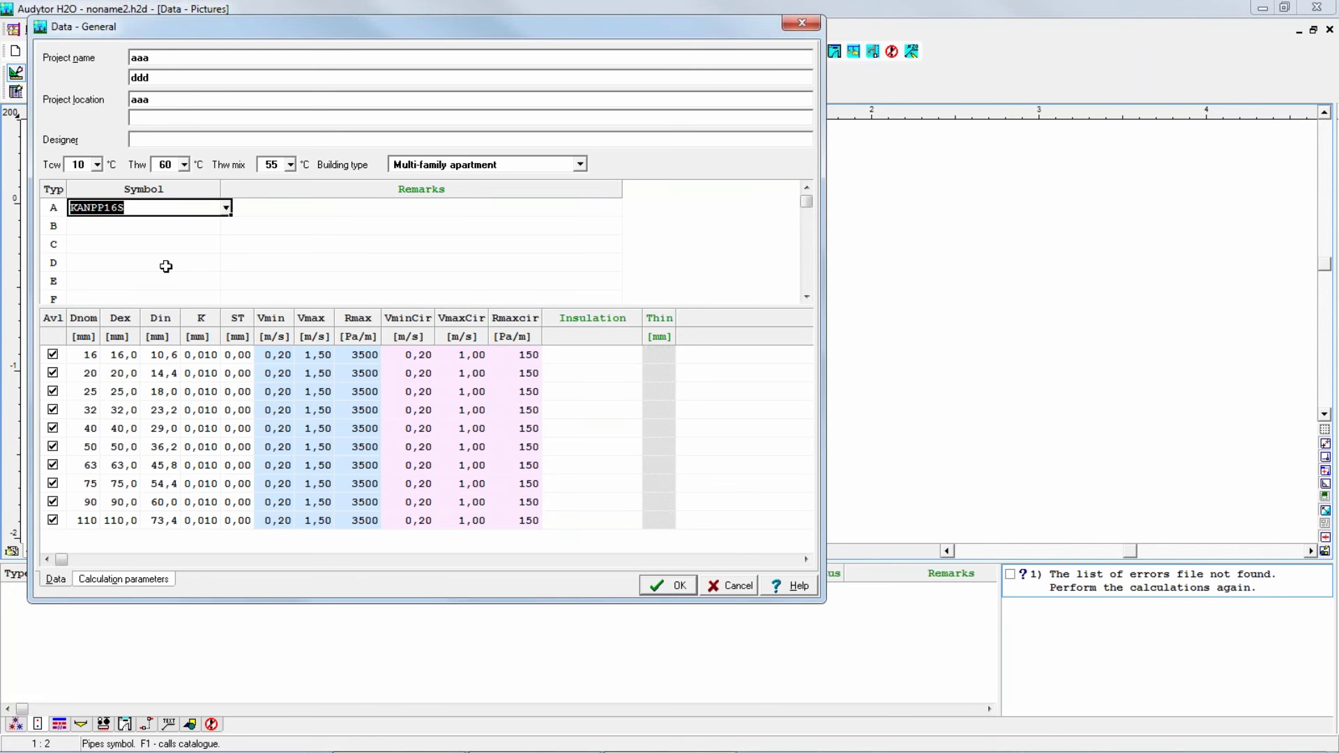
Mark the 16 mm nominal diameter of the KANPP16S pipe as unavailable
{"action": "left_click", "coordinate": [52, 354]}
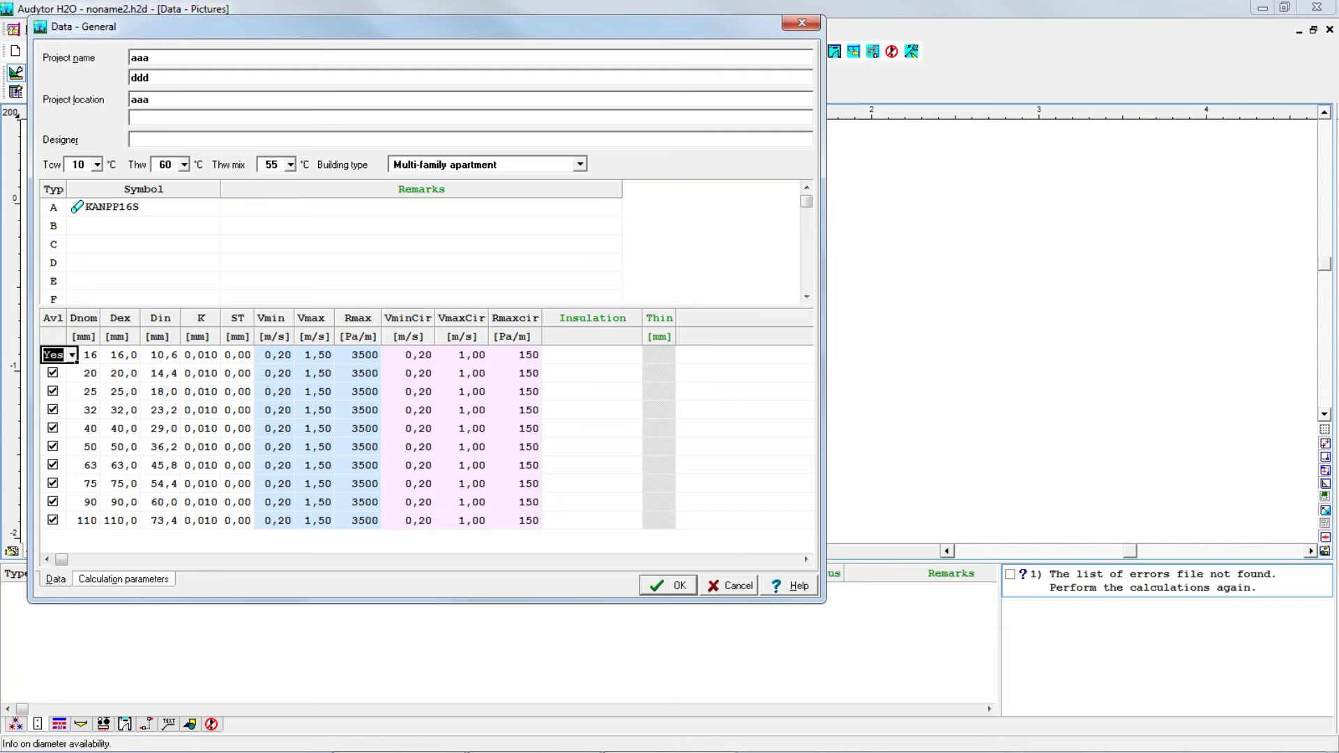
{"action": "left_click", "coordinate": [72, 354]}
{"action": "left_click", "coordinate": [59, 391]}
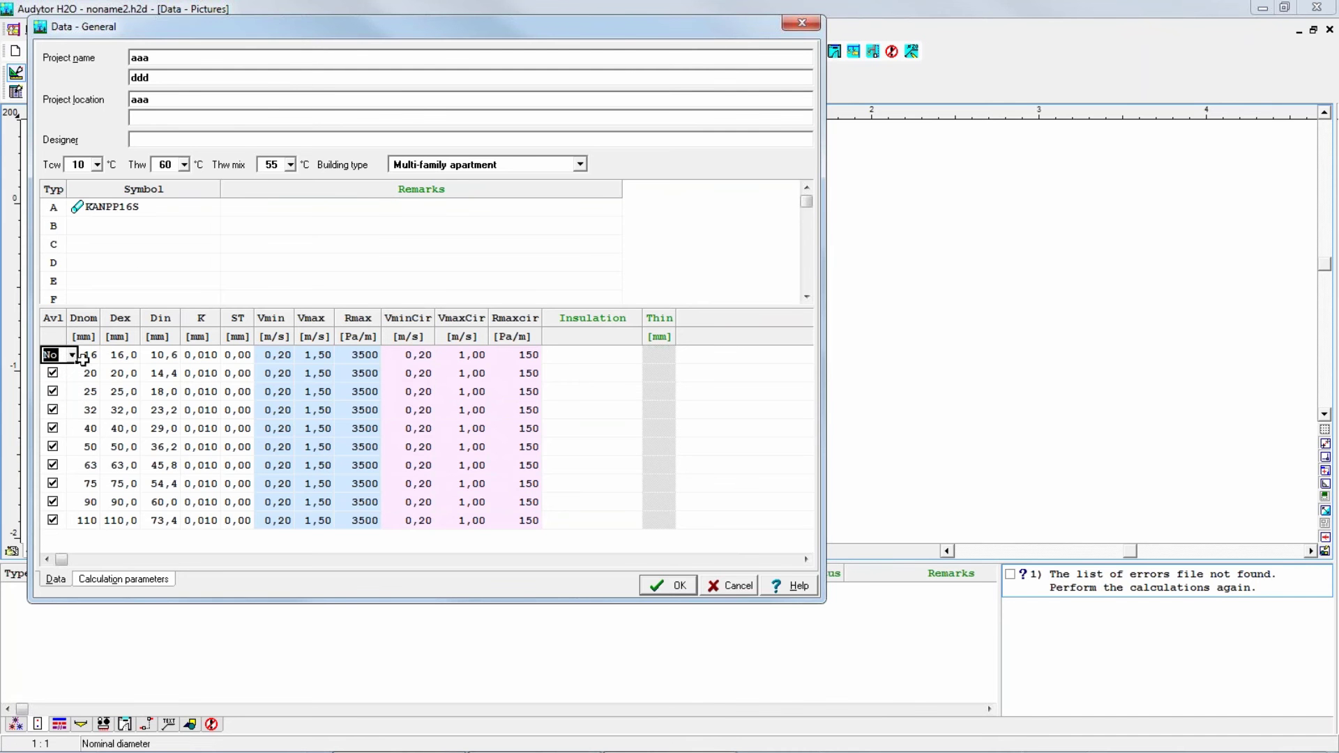
{"action": "left_click", "coordinate": [134, 279]}
{"action": "left_click", "coordinate": [111, 205]}
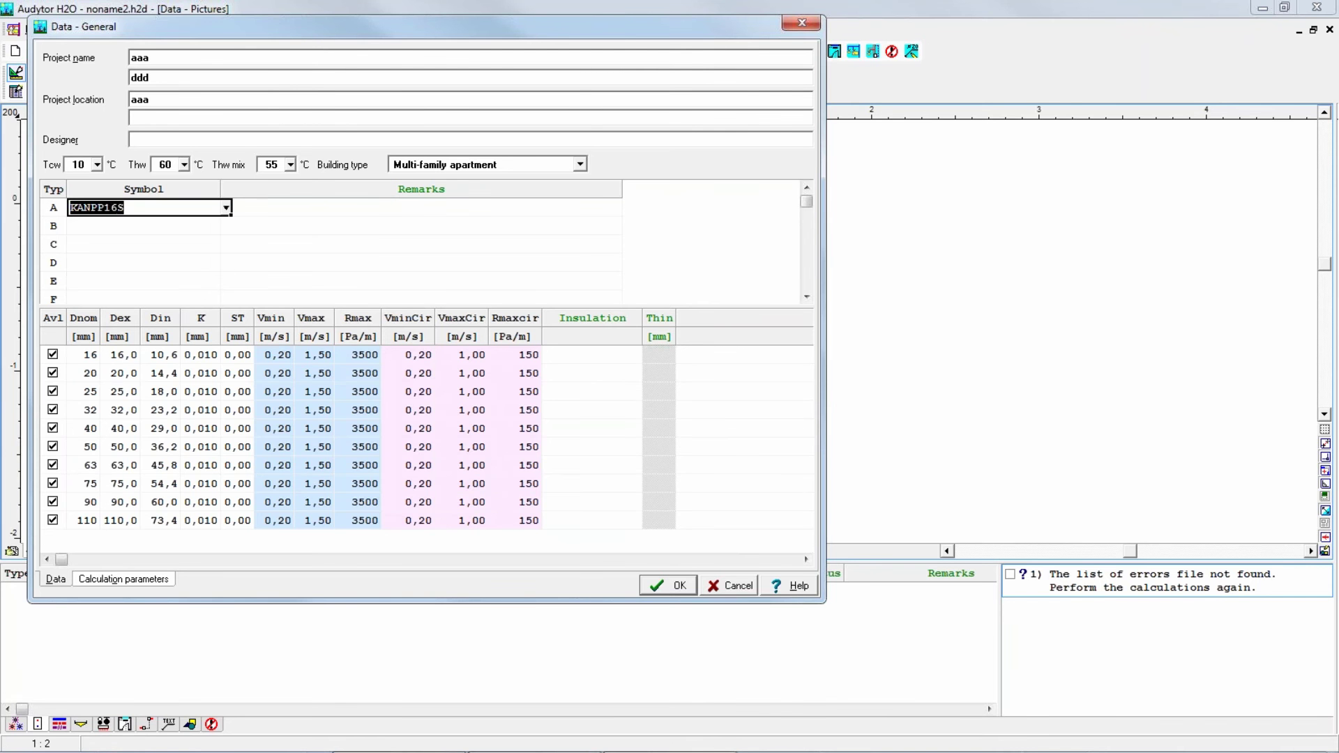
{"action": "left_click", "coordinate": [52, 354]}
{"action": "left_click", "coordinate": [72, 354]}
{"action": "left_click", "coordinate": [64, 392]}
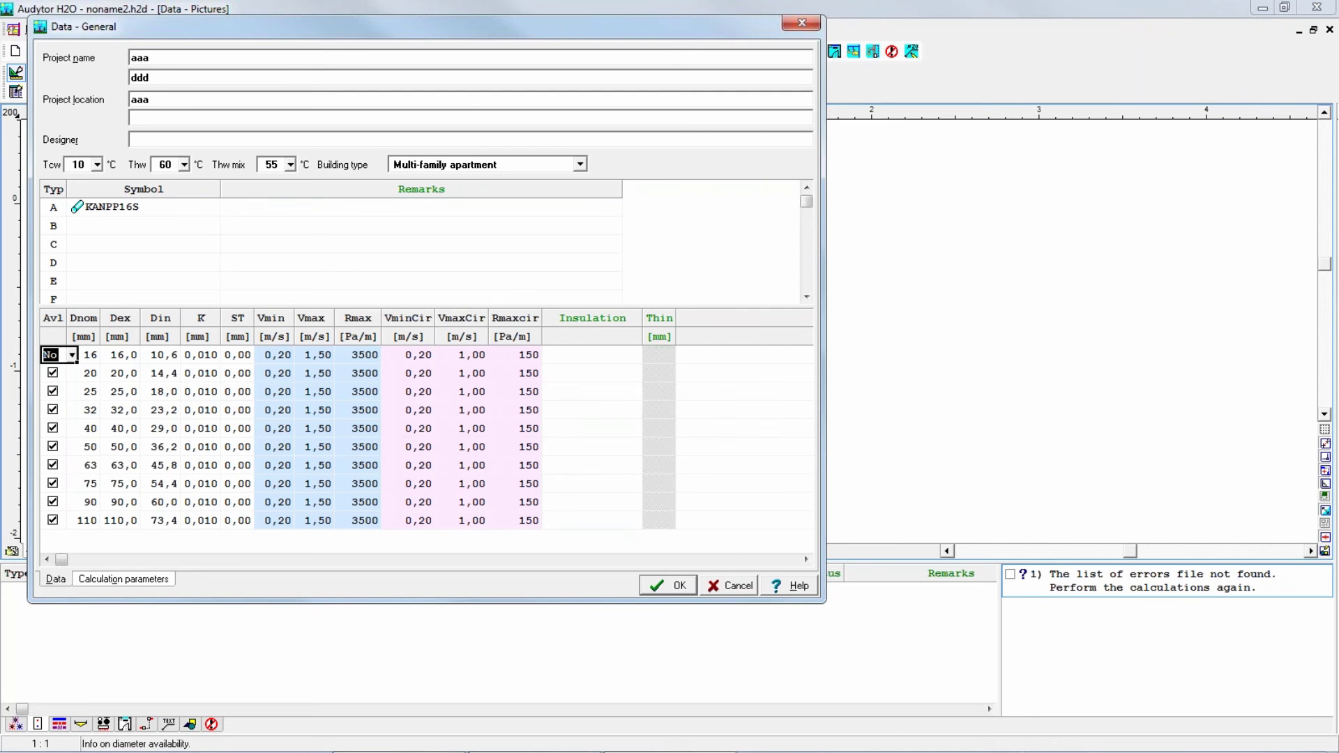
{"action": "left_click", "coordinate": [81, 374]}
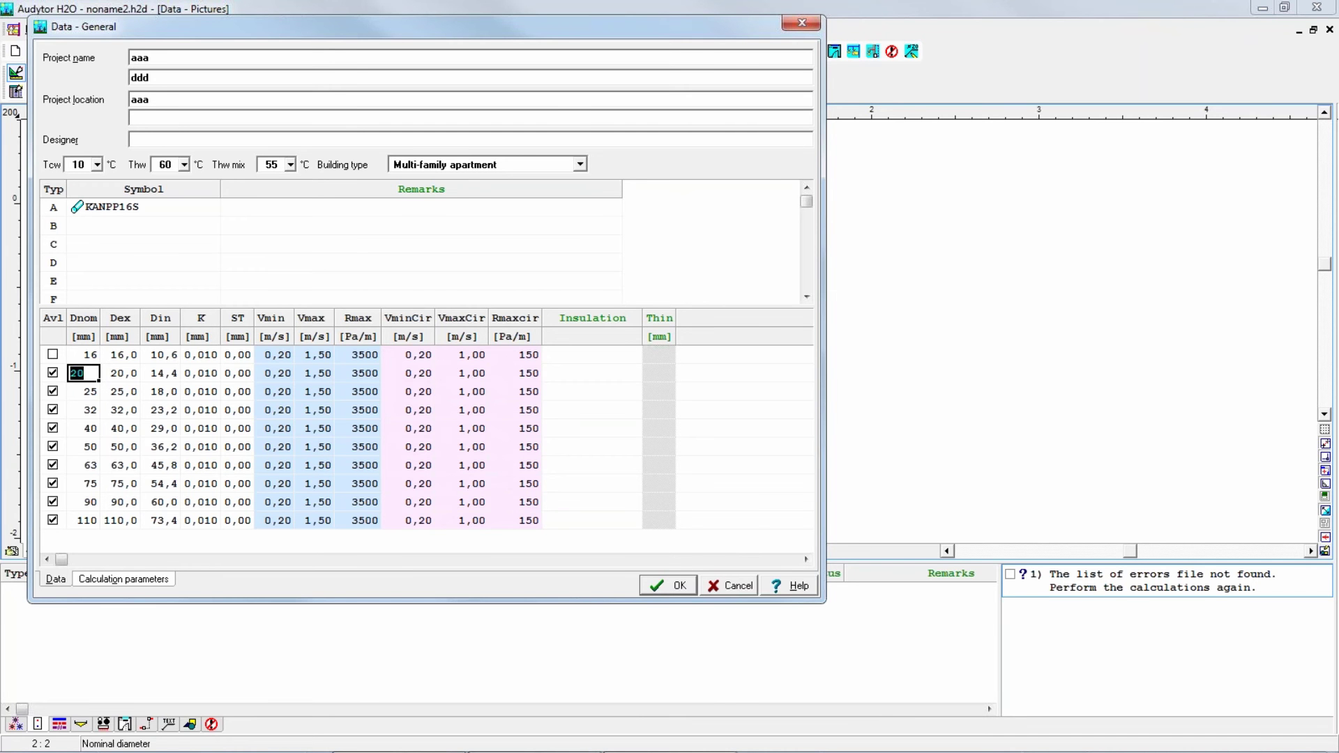
Make the 16 mm nominal diameter of the type A pipe available again
{"action": "left_click", "coordinate": [53, 354]}
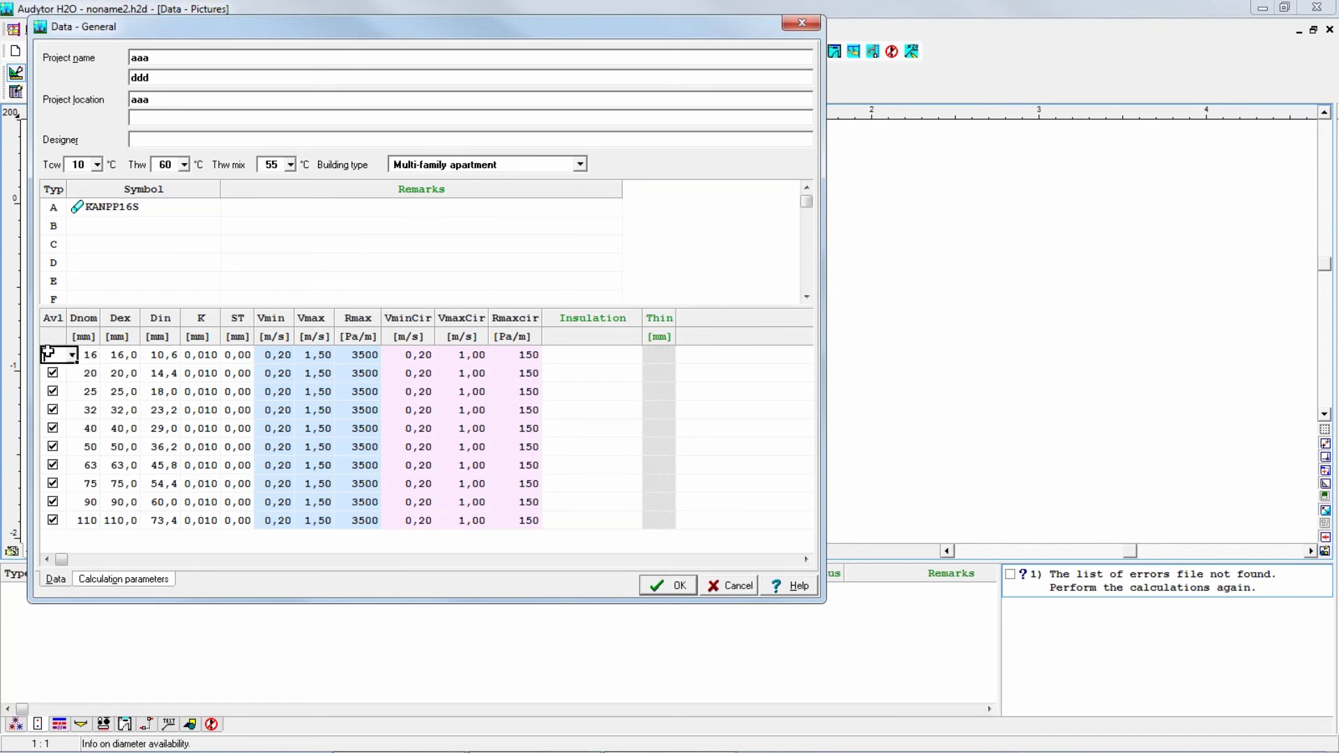
{"action": "left_click", "coordinate": [72, 354]}
{"action": "left_click", "coordinate": [67, 375]}
{"action": "left_click", "coordinate": [120, 373]}
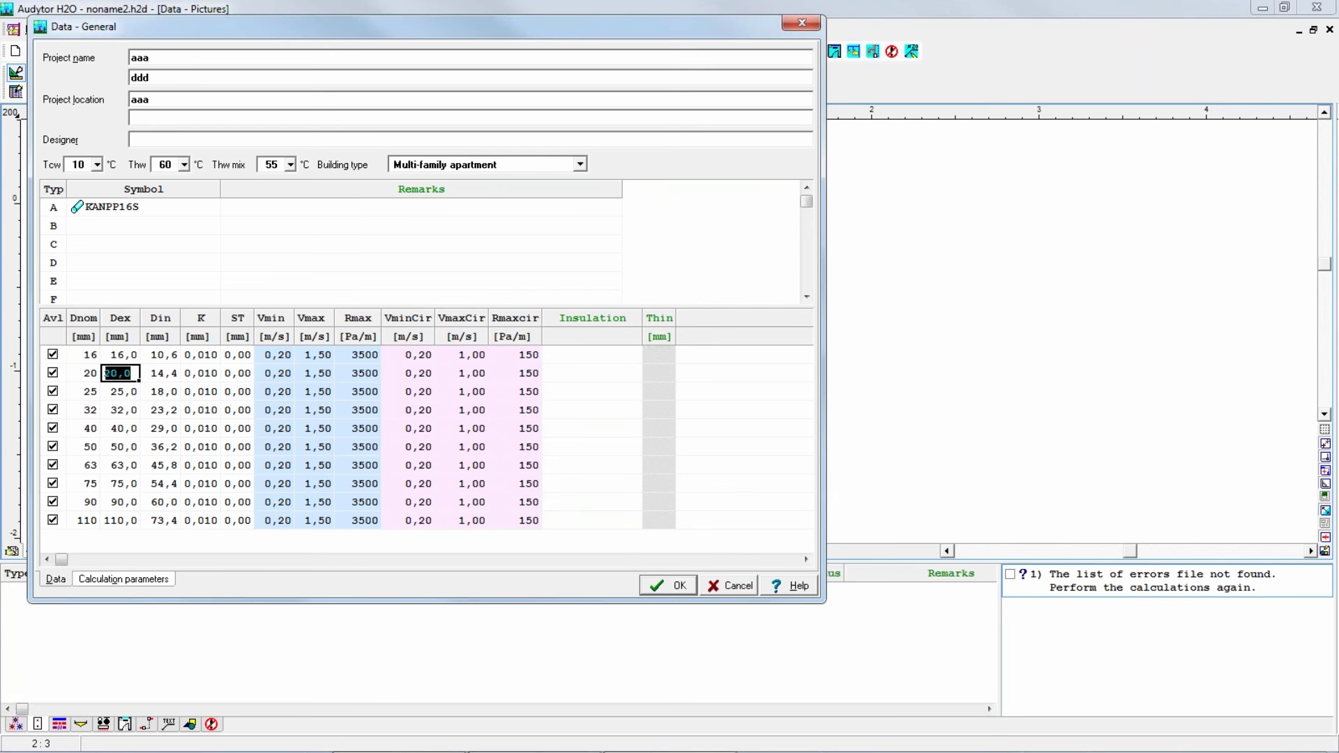
Save the project data file under the name "presentation" in the Data folder
{"action": "key", "text": "ctrl+s"}
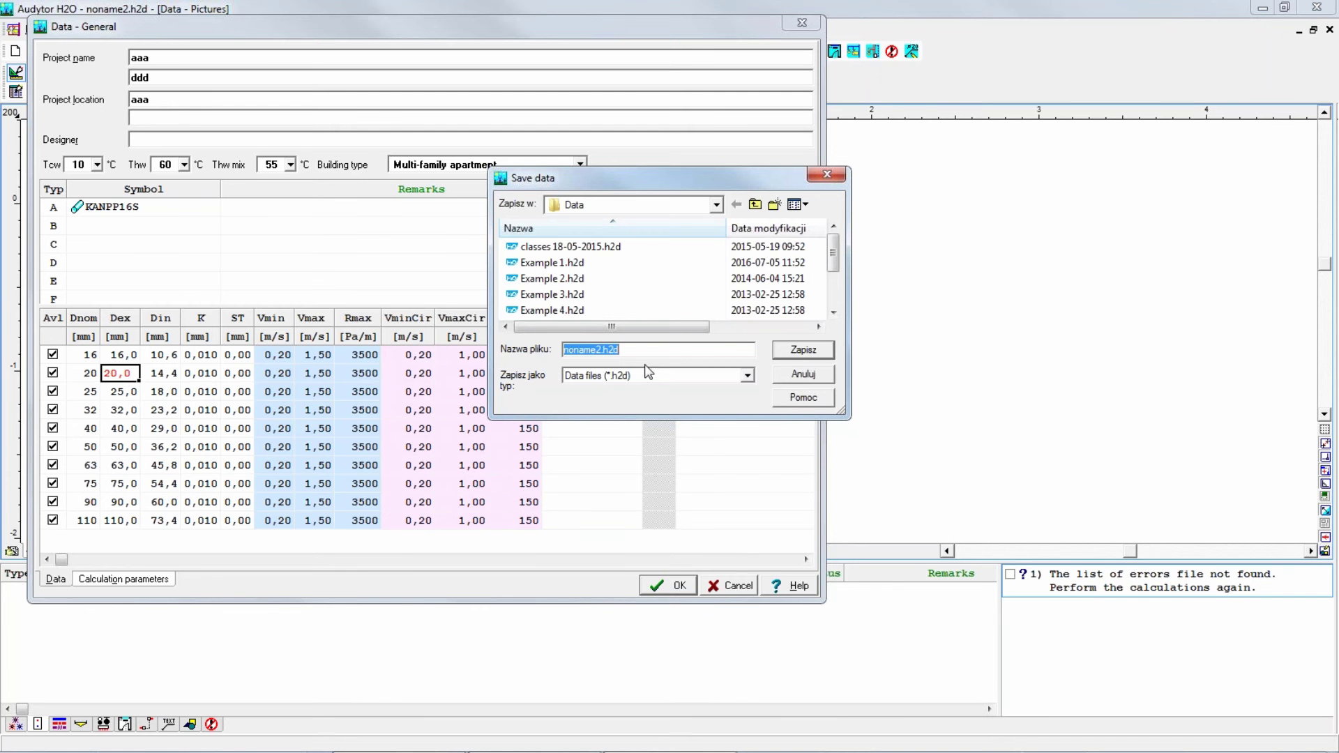
{"action": "type", "text": "prezenta"}
{"action": "key", "text": "BackSpace"}
{"action": "key", "text": "BackSpace"}
{"action": "key", "text": "BackSpace"}
{"action": "key", "text": "BackSpace"}
{"action": "key", "text": "BackSpace"}
{"action": "type", "text": "sentation"}
{"action": "key", "text": "Return"}
{"action": "key", "text": "Left"}
{"action": "key", "text": "Return"}
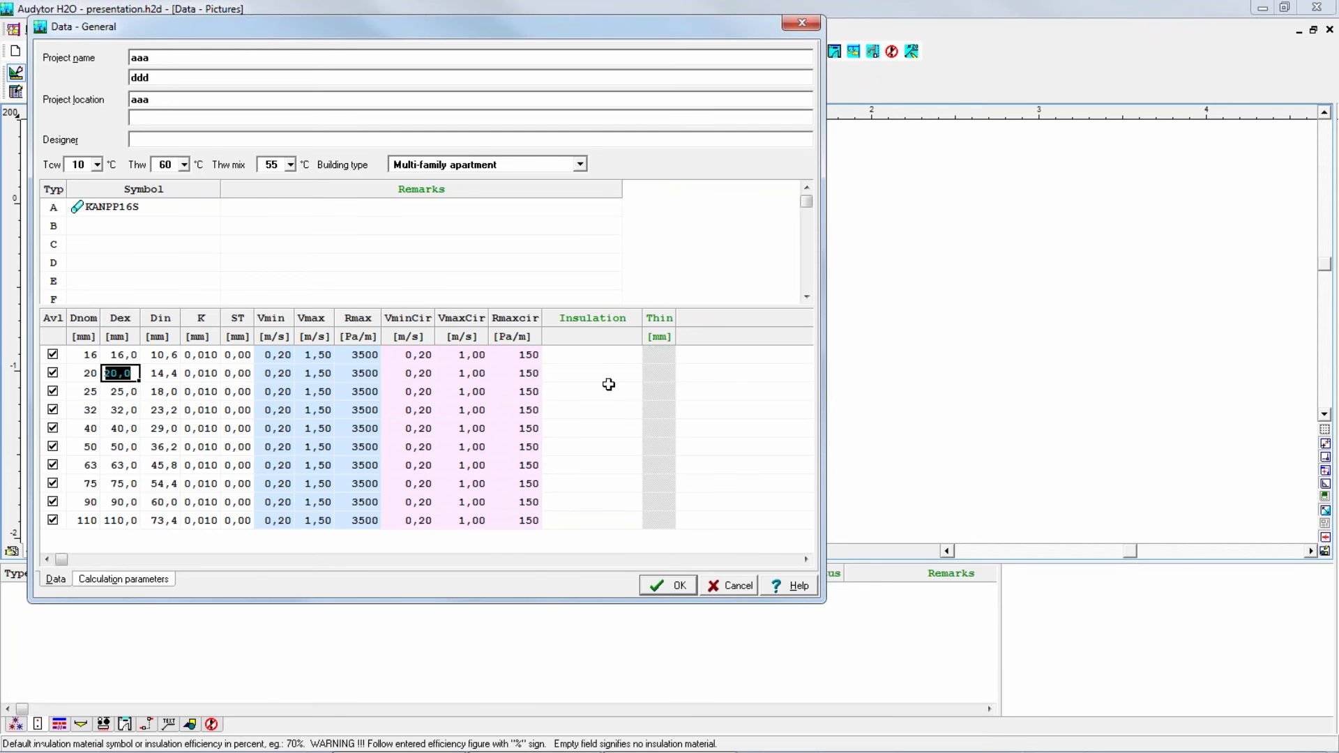
Review the project's calculation parameters and accept the general data
{"action": "left_click", "coordinate": [123, 580]}
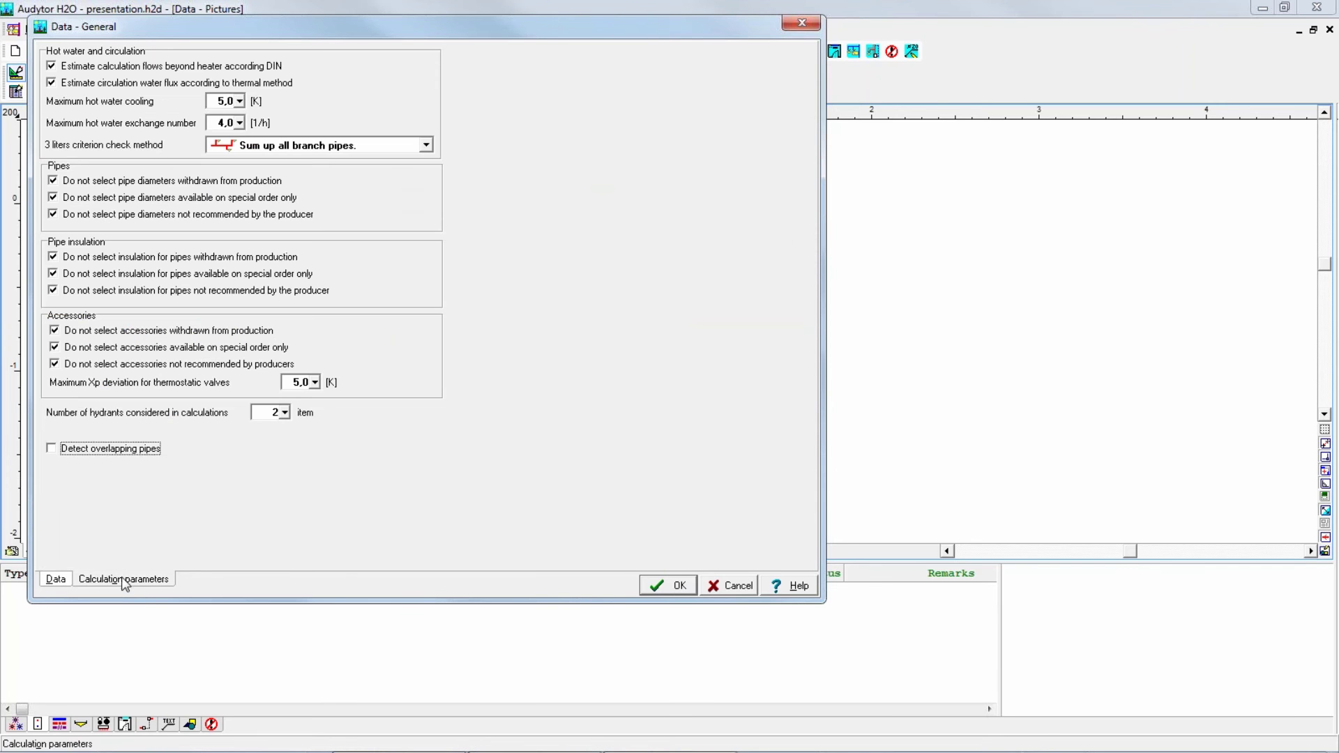
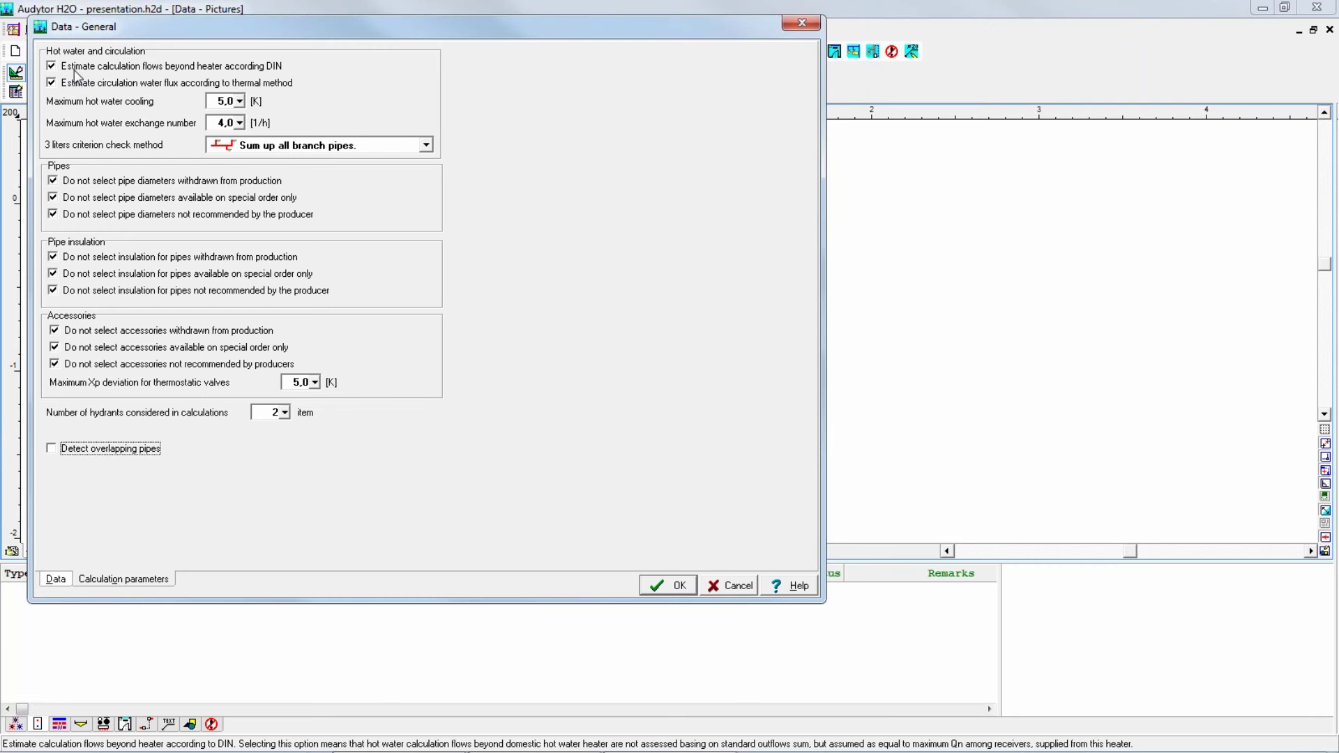
{"action": "left_click", "coordinate": [660, 587]}
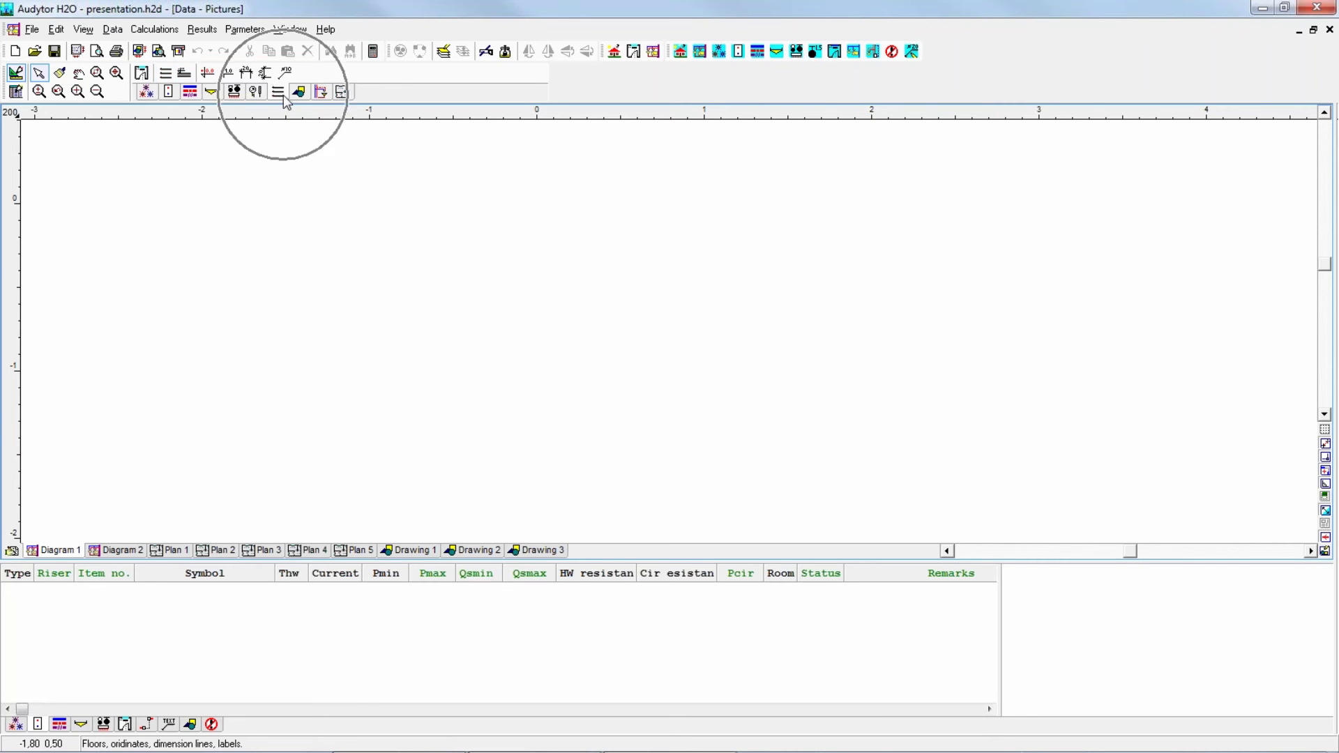
Set up a fast-drawn floor system on Diagram 1 with 3 floors and a floor length of 30 m
{"action": "left_click", "coordinate": [166, 74]}
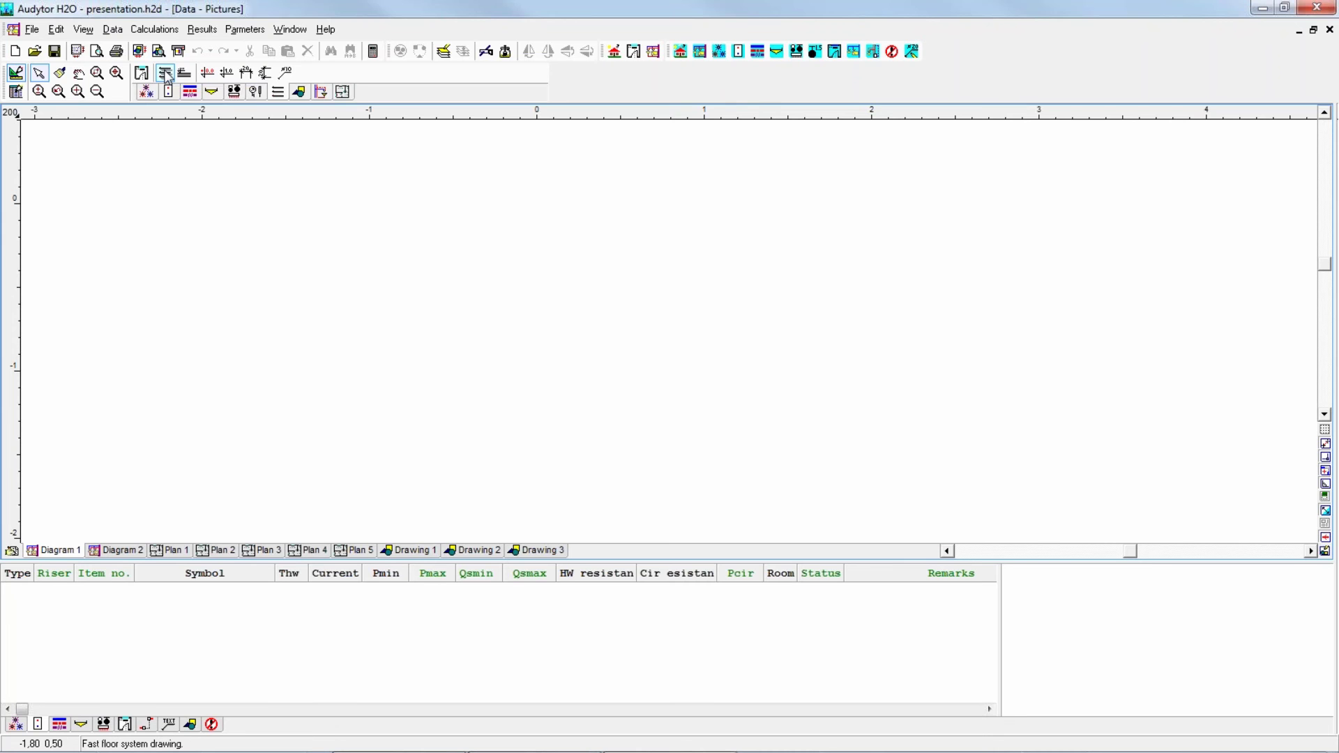
{"action": "left_click", "coordinate": [166, 73]}
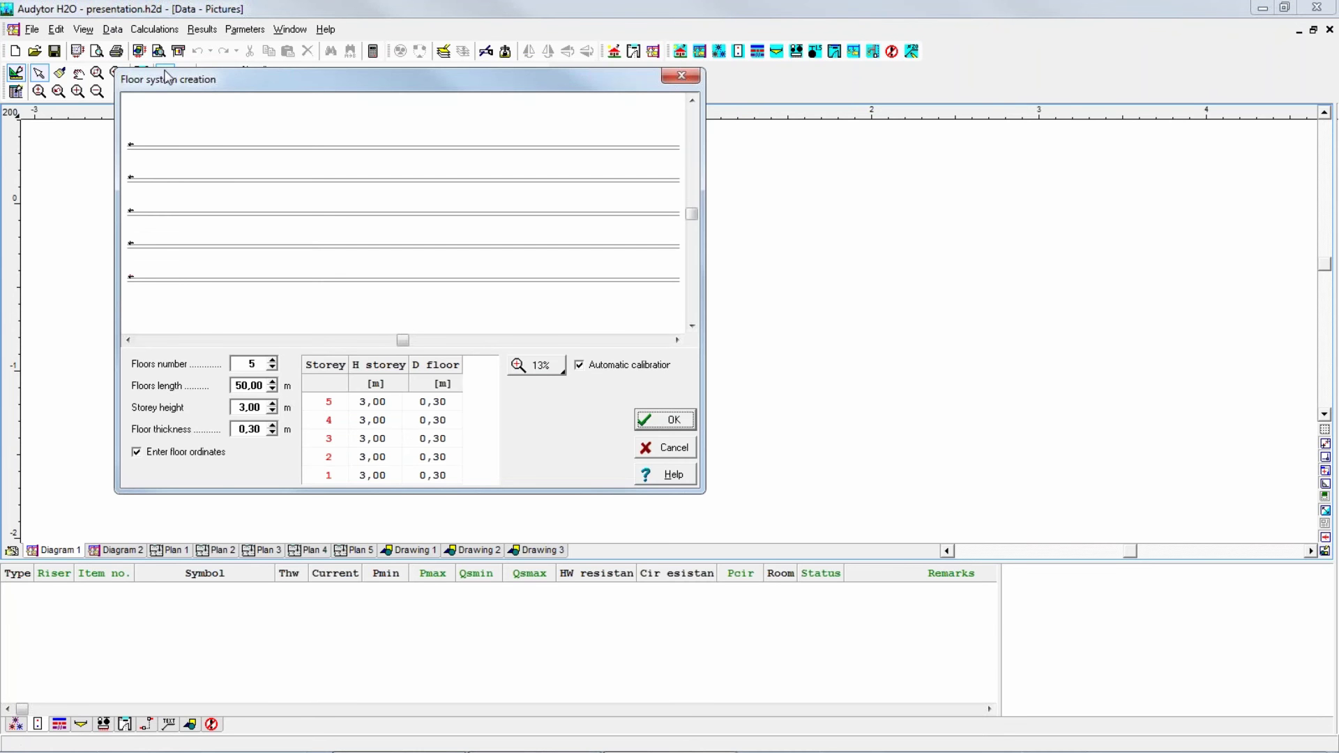
{"action": "double_click", "coordinate": [254, 363]}
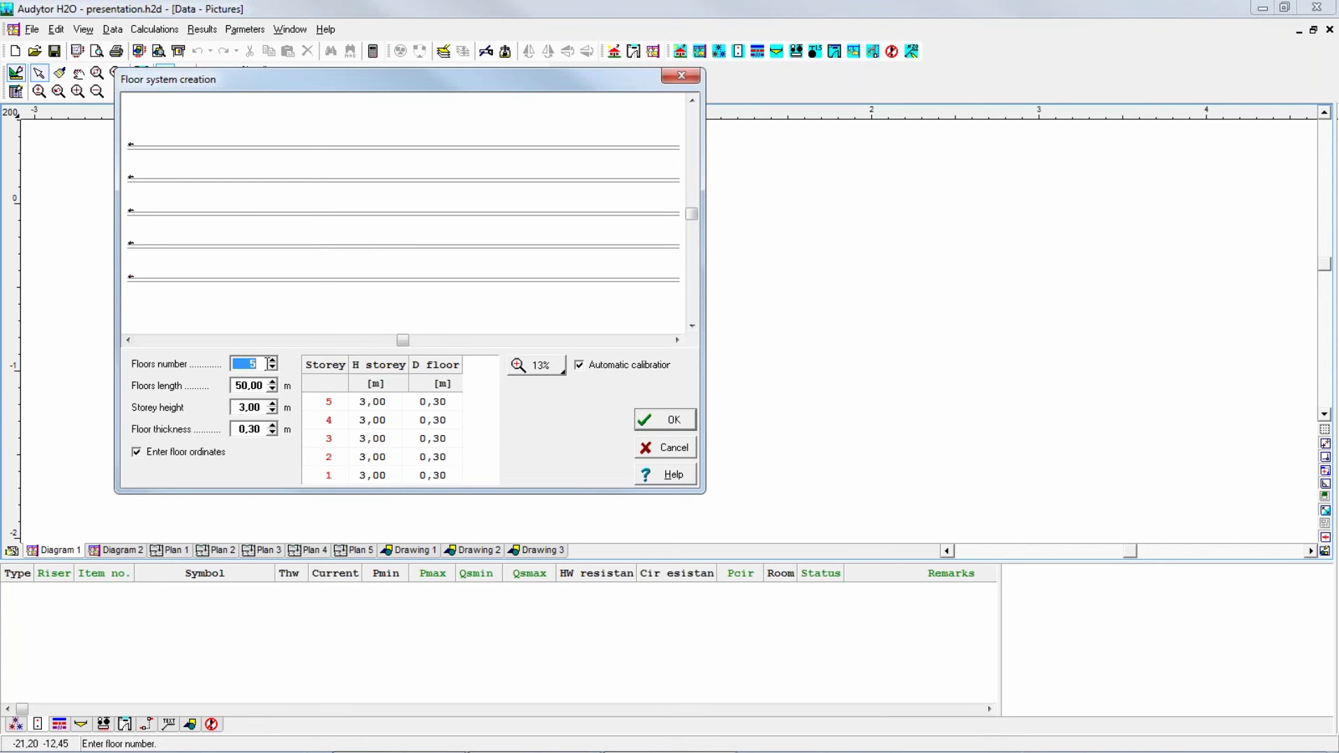
{"action": "type", "text": "3"}
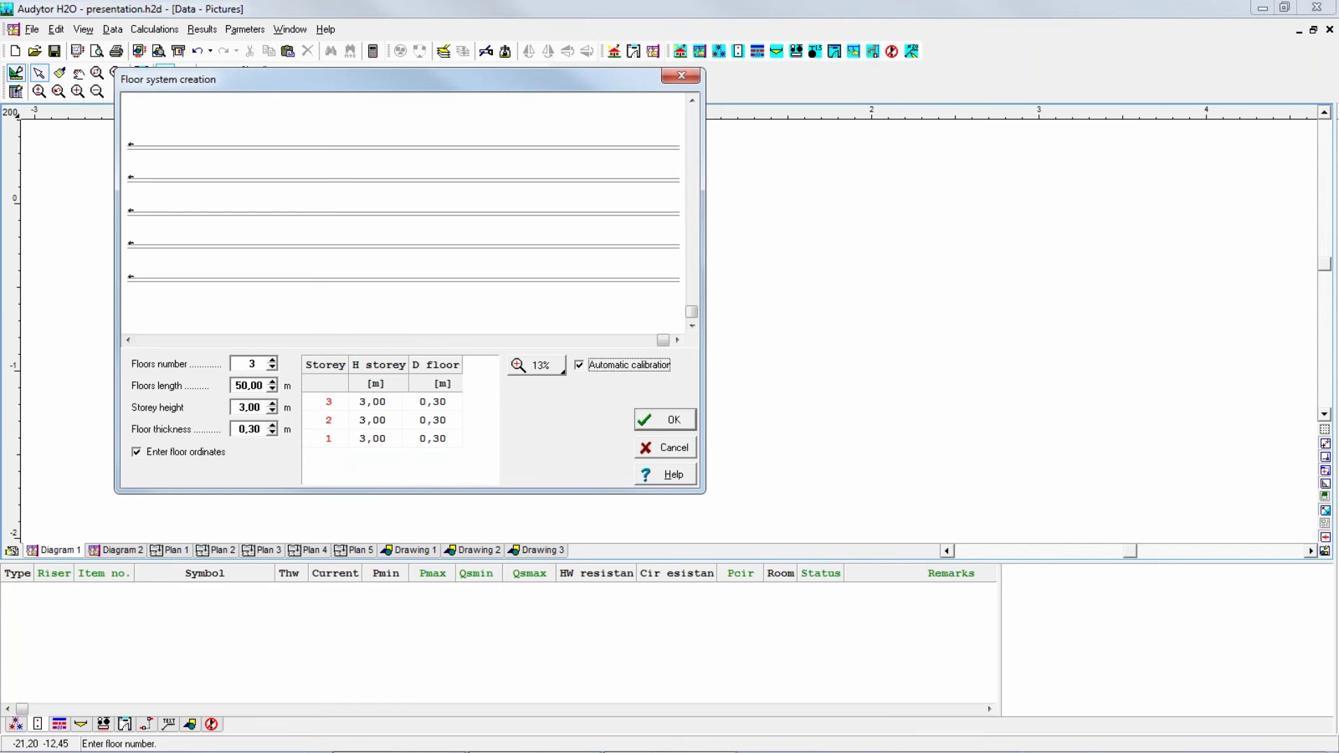
{"action": "left_click", "coordinate": [251, 387]}
{"action": "double_click", "coordinate": [251, 387]}
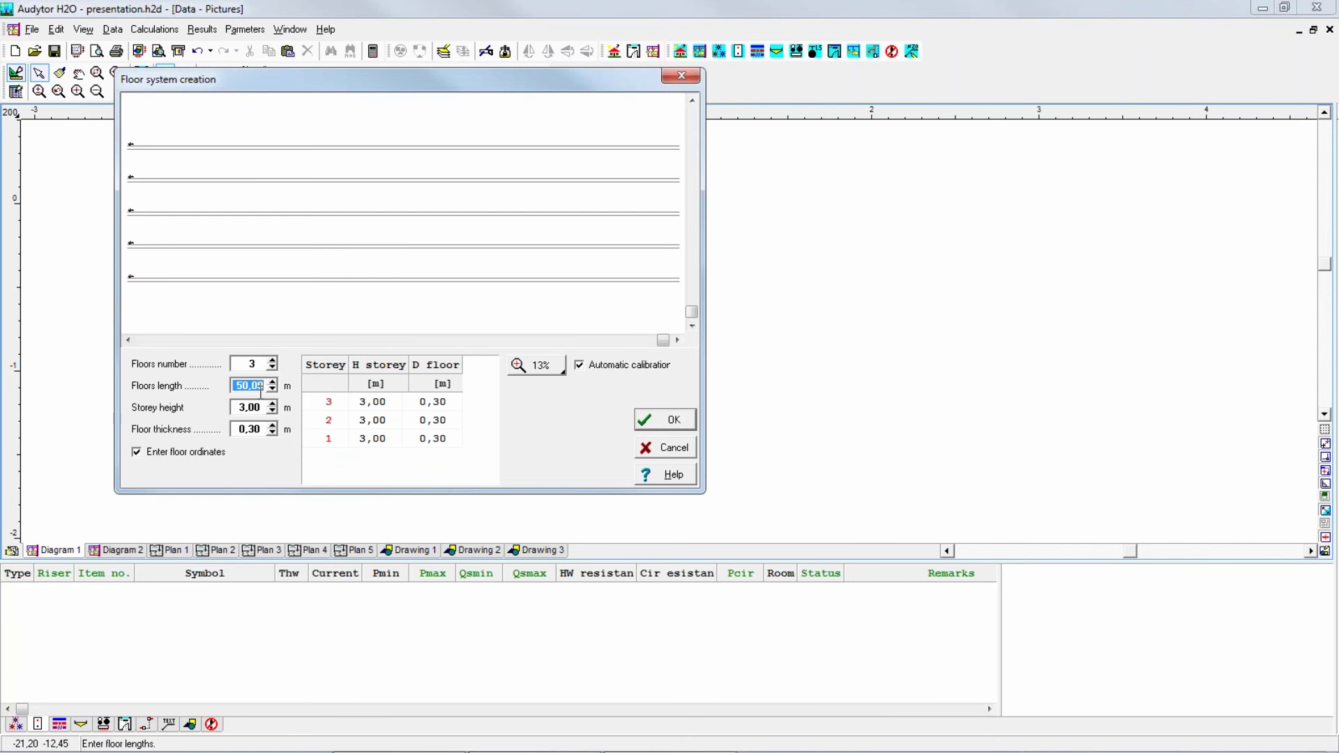
{"action": "type", "text": "30"}
{"action": "left_click", "coordinate": [245, 364]}
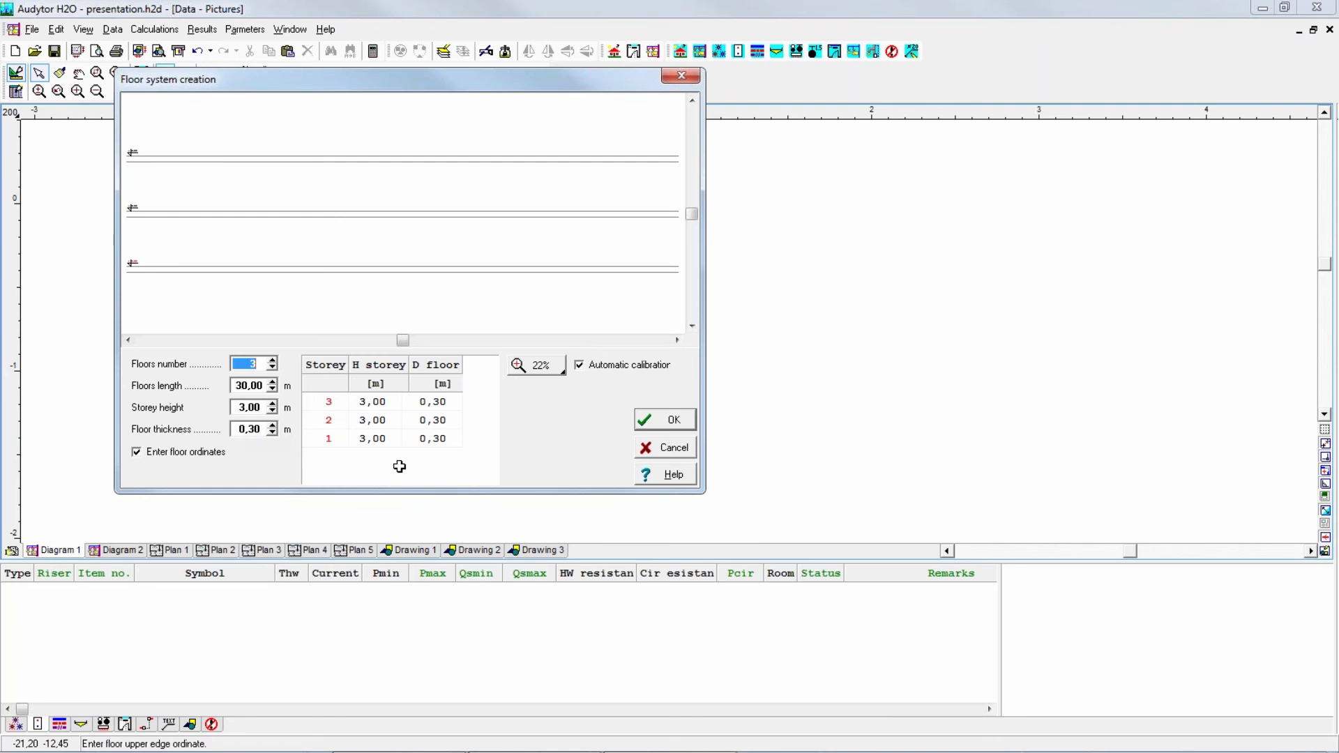
Keep the floor ordinates option enabled and accept the floor system for placement in the drawing
{"action": "left_click", "coordinate": [138, 456]}
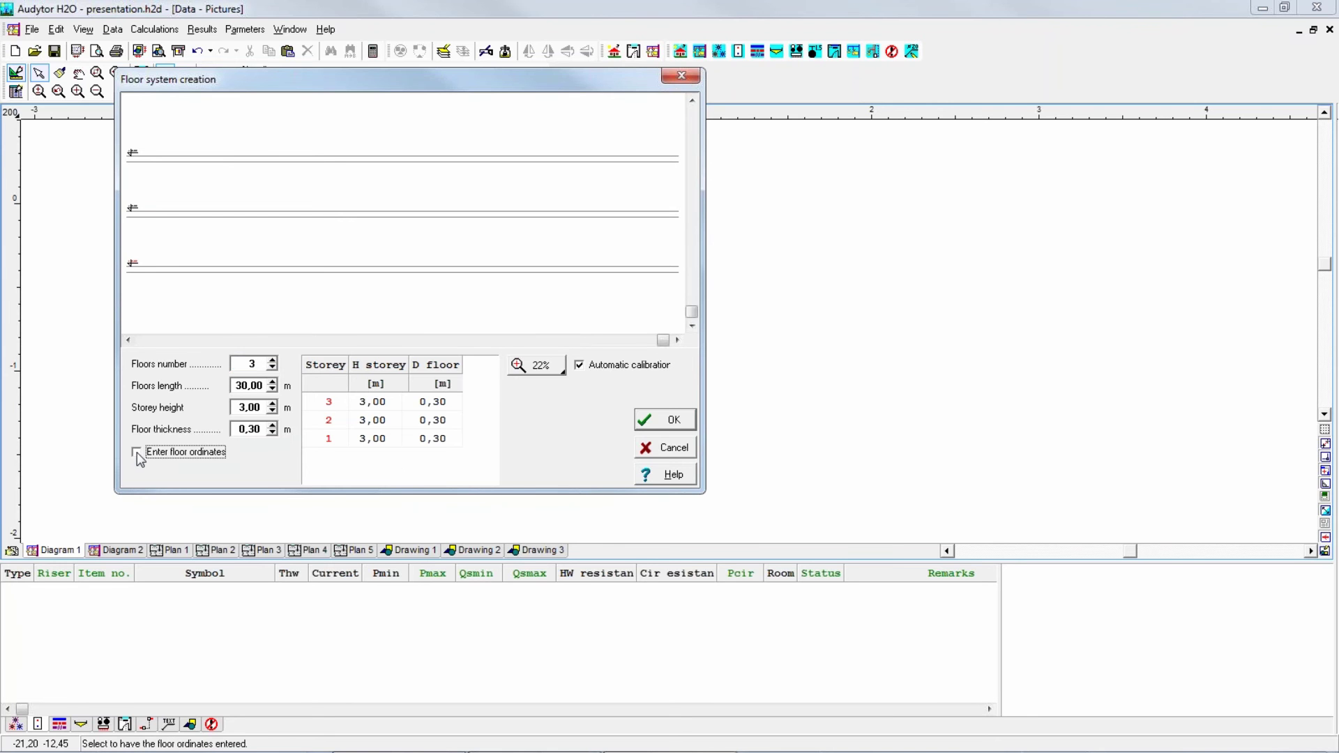
{"action": "left_click", "coordinate": [137, 452]}
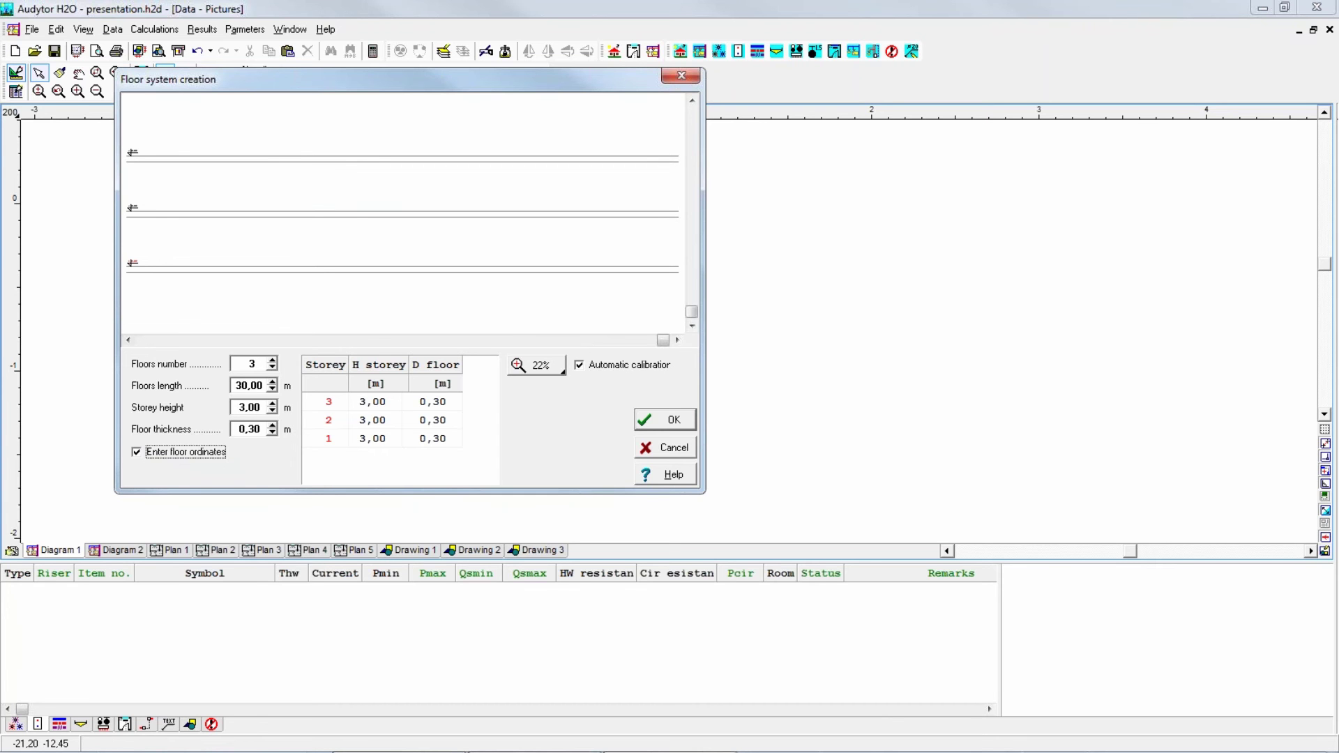
{"action": "left_click", "coordinate": [652, 418]}
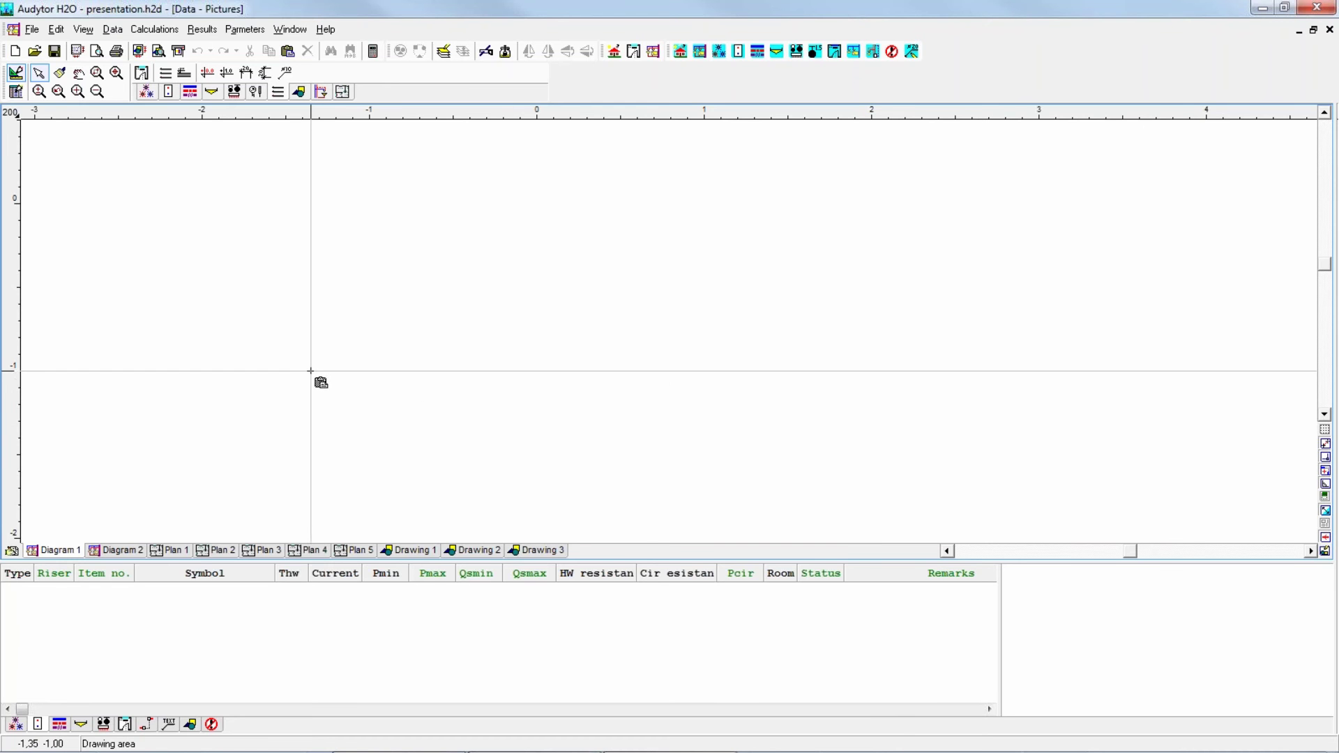
Place the prepared three-floor system in the drawing area of Diagram 1
{"action": "left_click", "coordinate": [294, 387]}
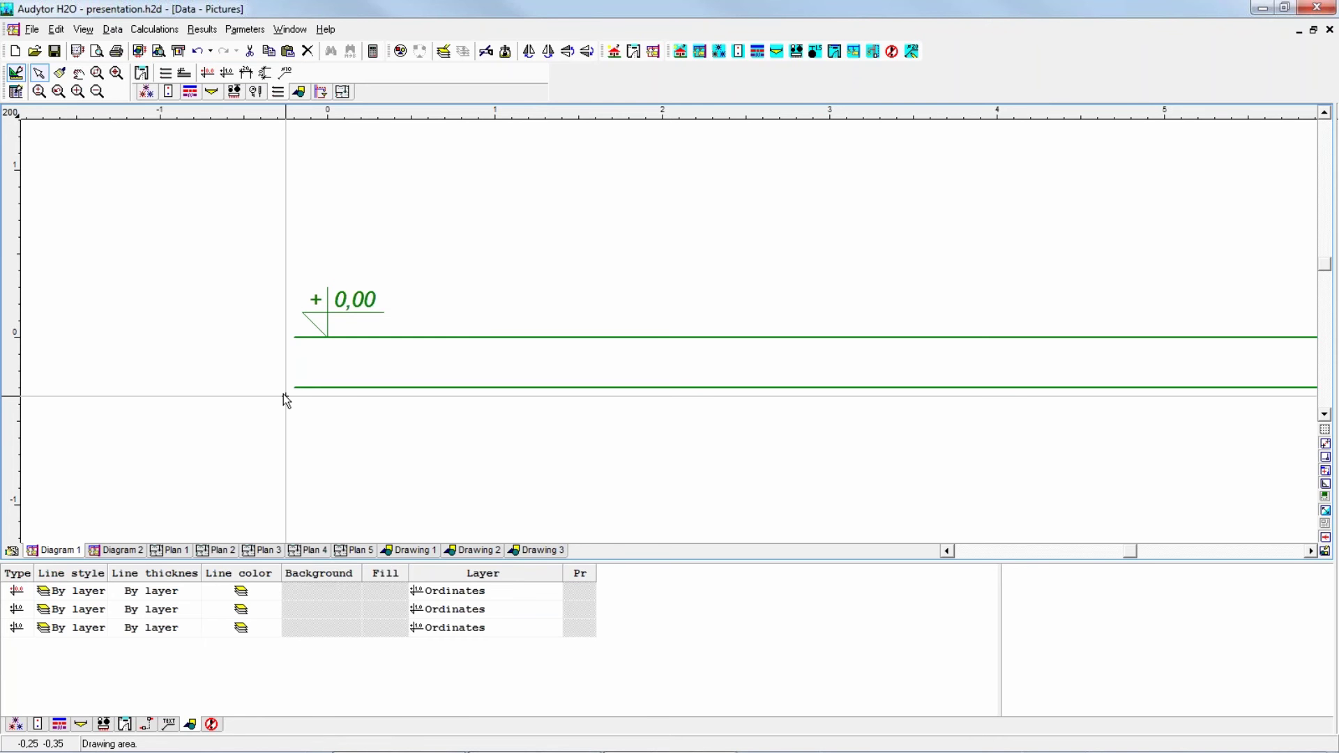
{"action": "key", "text": "ctrl+e"}
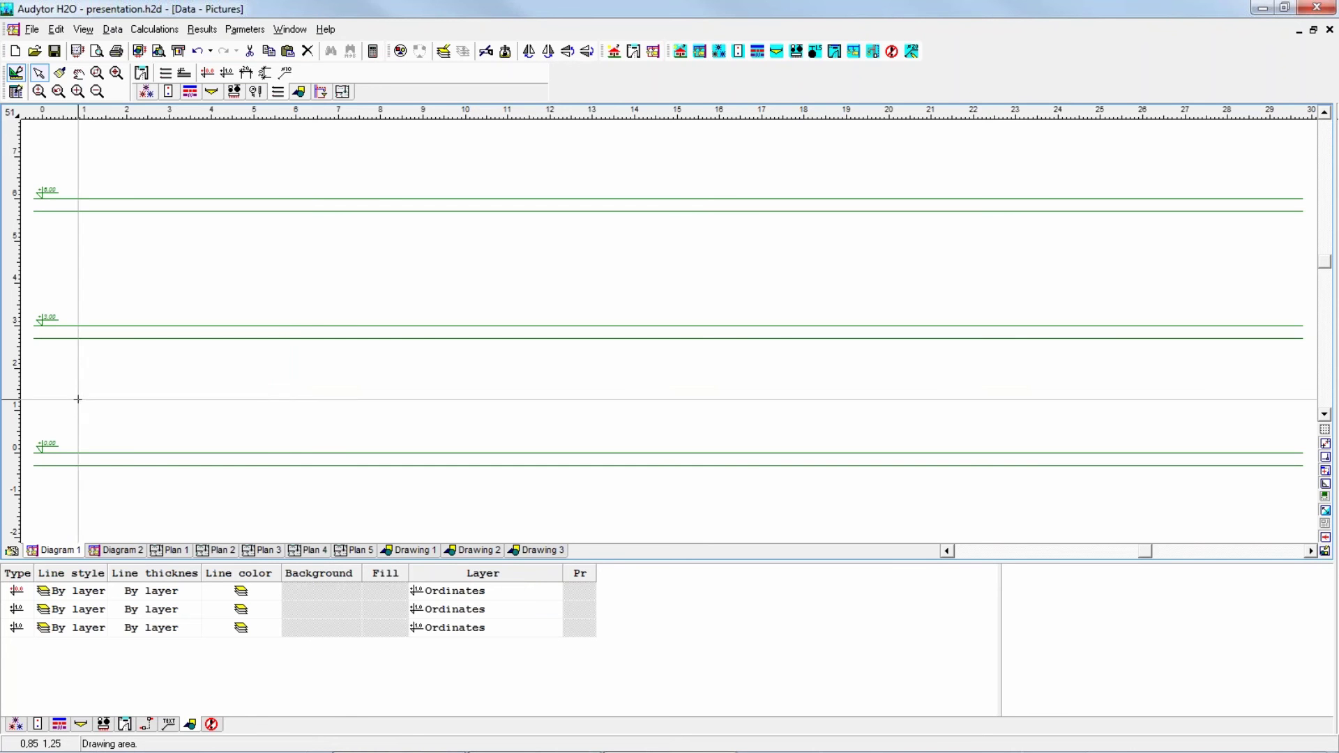
{"action": "middle_click_drag", "start_coordinate": [74, 398], "coordinate": [273, 388]}
{"action": "scroll", "coordinate": [271, 398], "scroll_direction": "up", "scroll_amount": 6}
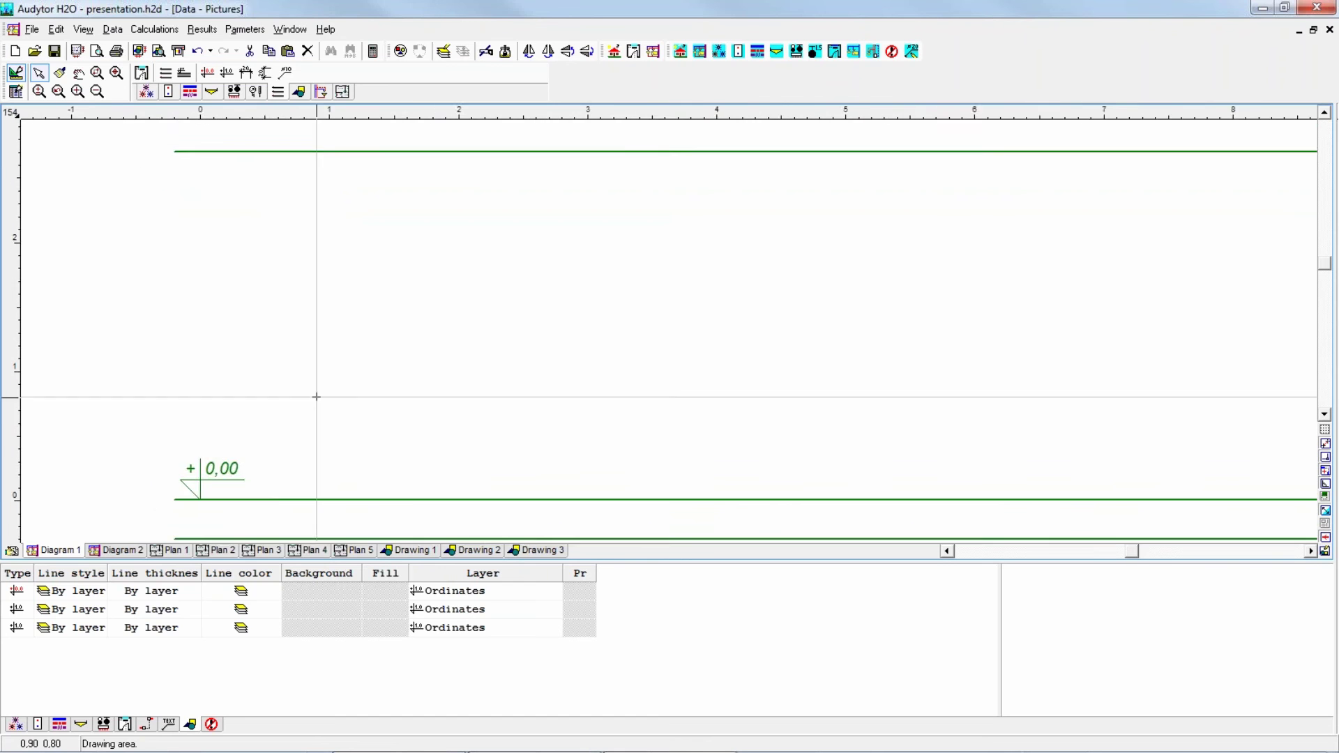
{"action": "middle_click_drag", "start_coordinate": [290, 427], "coordinate": [325, 326]}
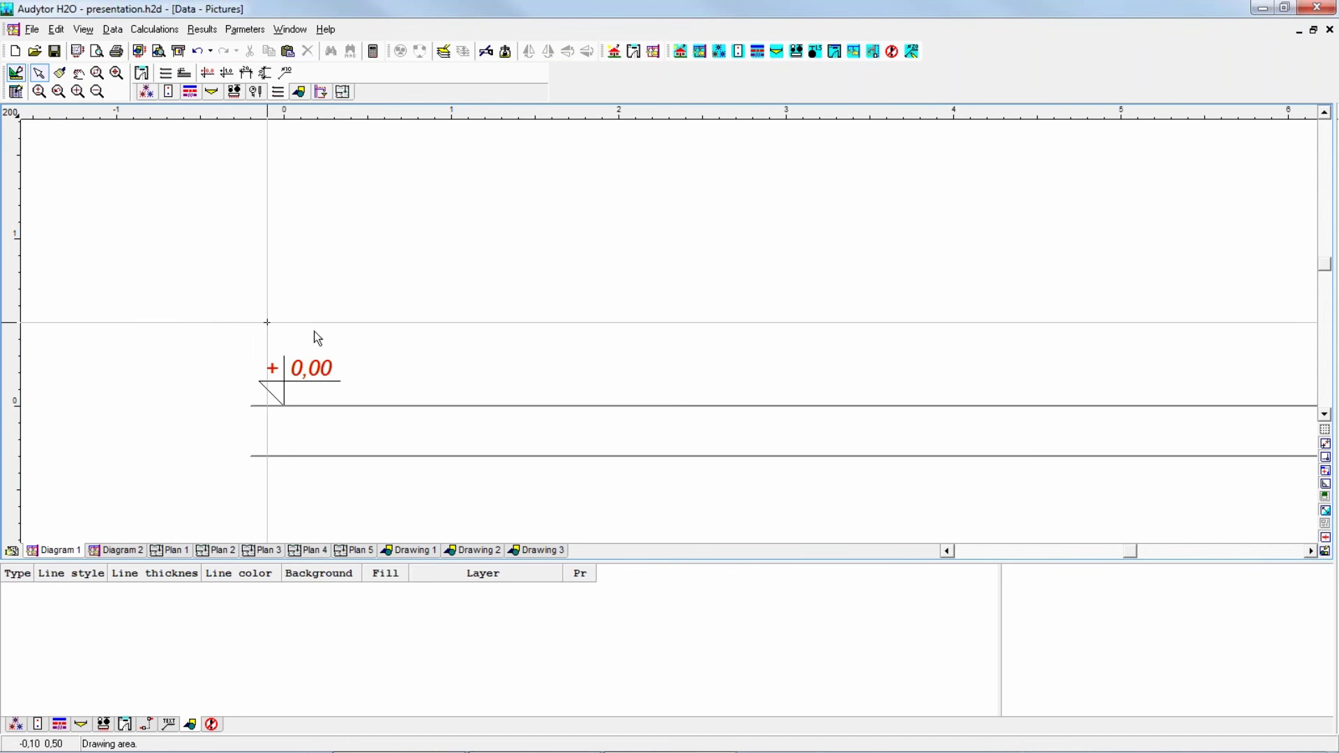
Move the 0,00 reference ordinate from the lowest ceiling up to the middle ceiling
{"action": "scroll", "coordinate": [313, 337], "scroll_direction": "down", "scroll_amount": 3}
{"action": "scroll", "coordinate": [353, 265], "scroll_direction": "up", "scroll_amount": 3}
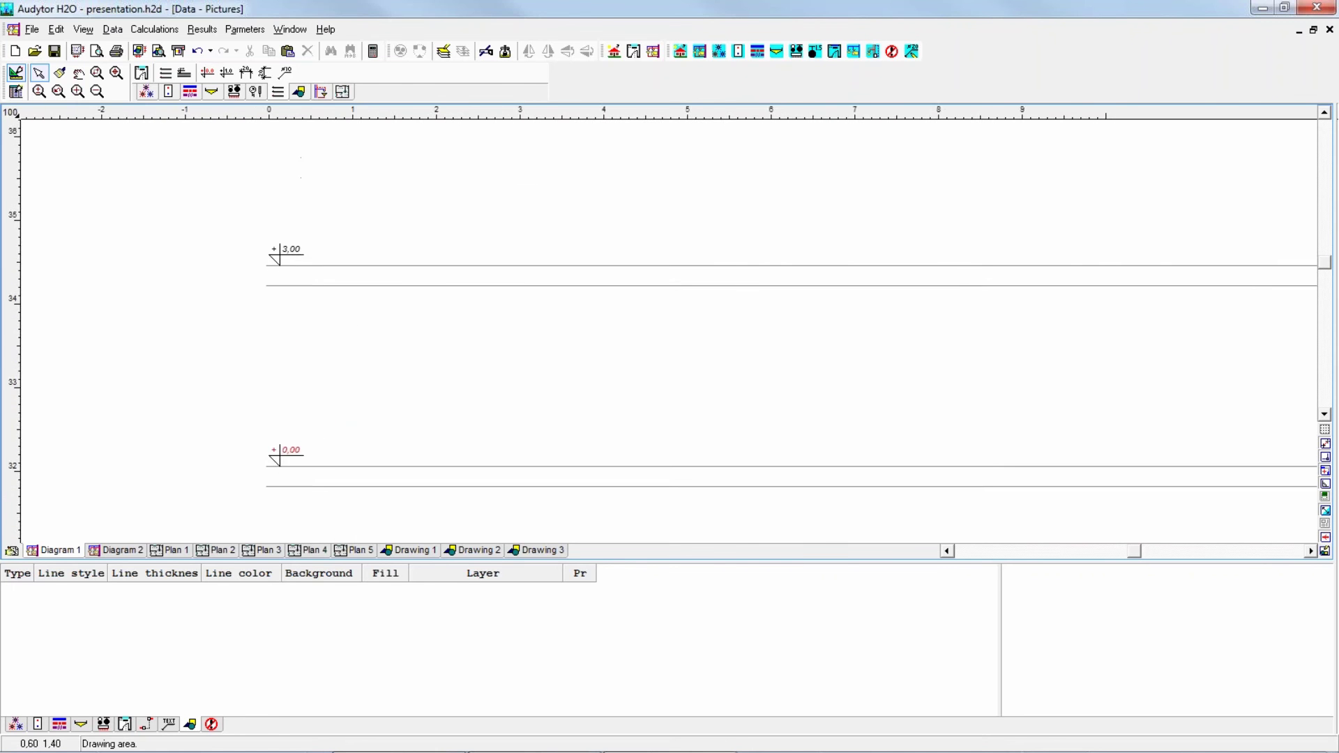
{"action": "middle_click_drag", "start_coordinate": [300, 450], "coordinate": [302, 433]}
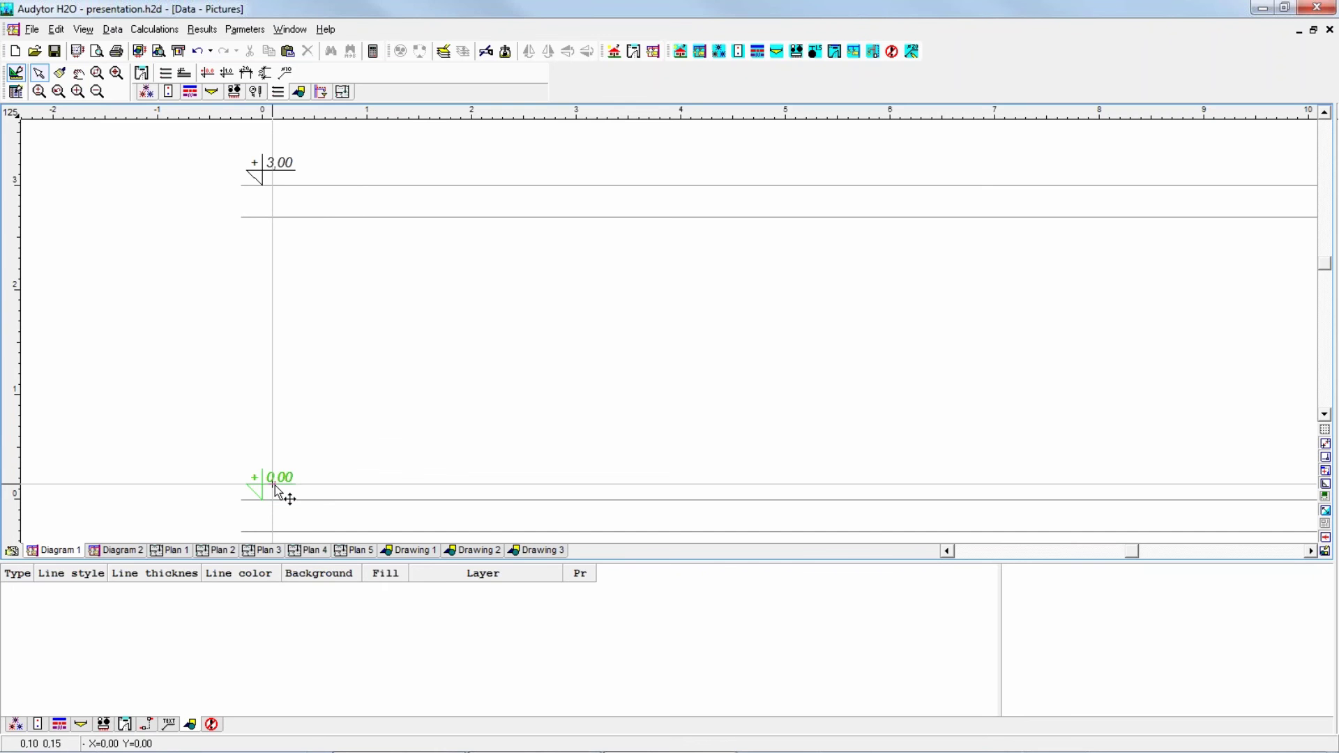
{"action": "left_click_drag", "start_coordinate": [275, 490], "coordinate": [367, 140]}
{"action": "mouse_move", "coordinate": [278, 174]}
{"action": "left_mouse_down"}
{"action": "mouse_move", "coordinate": [287, 347]}
{"action": "mouse_move", "coordinate": [323, 412]}
{"action": "mouse_move", "coordinate": [311, 483]}
{"action": "left_mouse_up"}
{"action": "left_click_drag", "start_coordinate": [284, 149], "coordinate": [278, 178]}
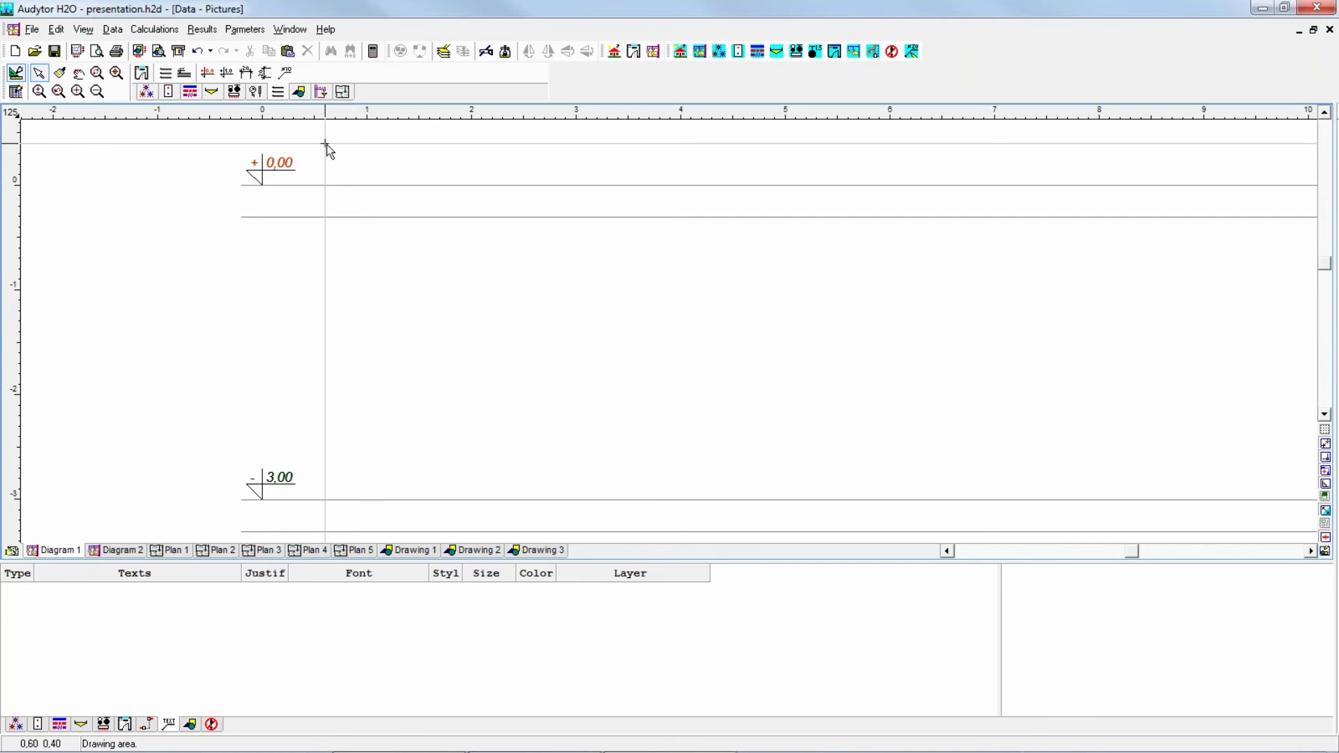
Draw a room zone about 29.05 m wide and 3 m high between the lowest and middle ceilings
{"action": "scroll", "coordinate": [333, 153], "scroll_direction": "up", "scroll_amount": 5}
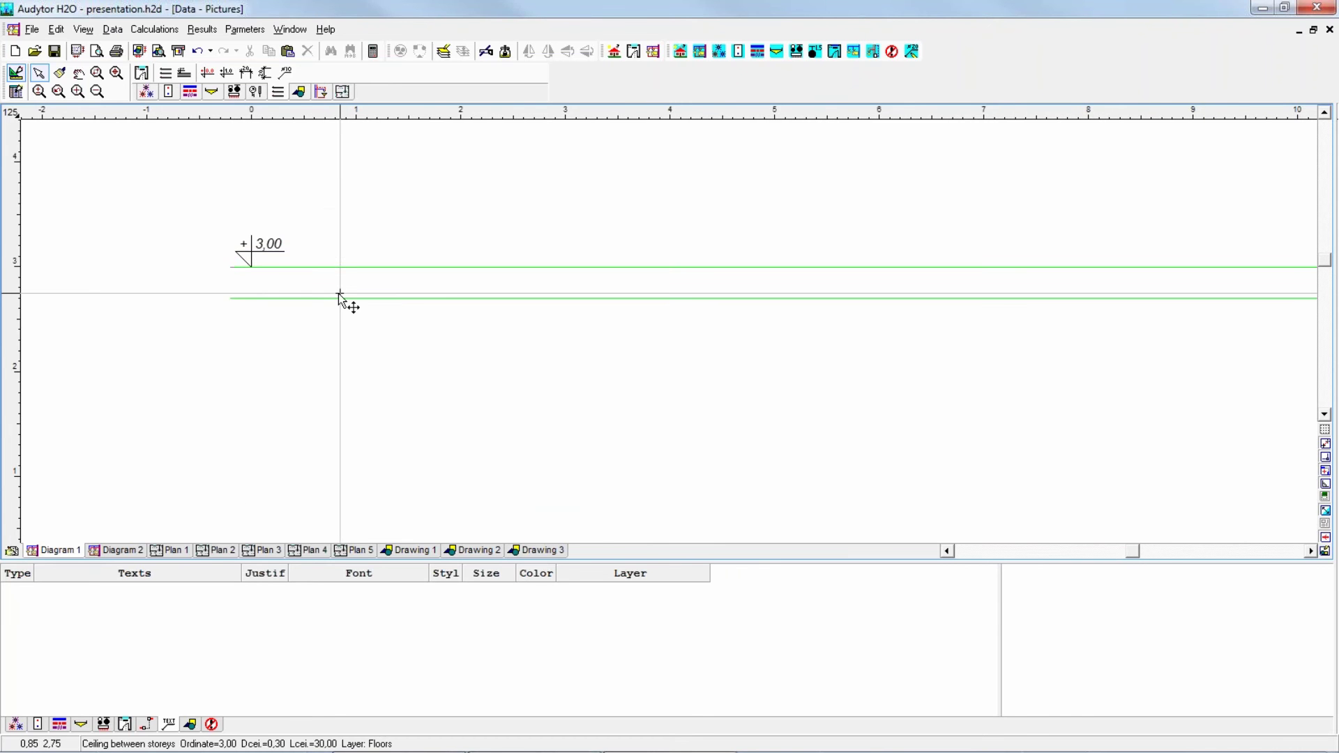
{"action": "scroll", "coordinate": [338, 294], "scroll_direction": "down", "scroll_amount": 5}
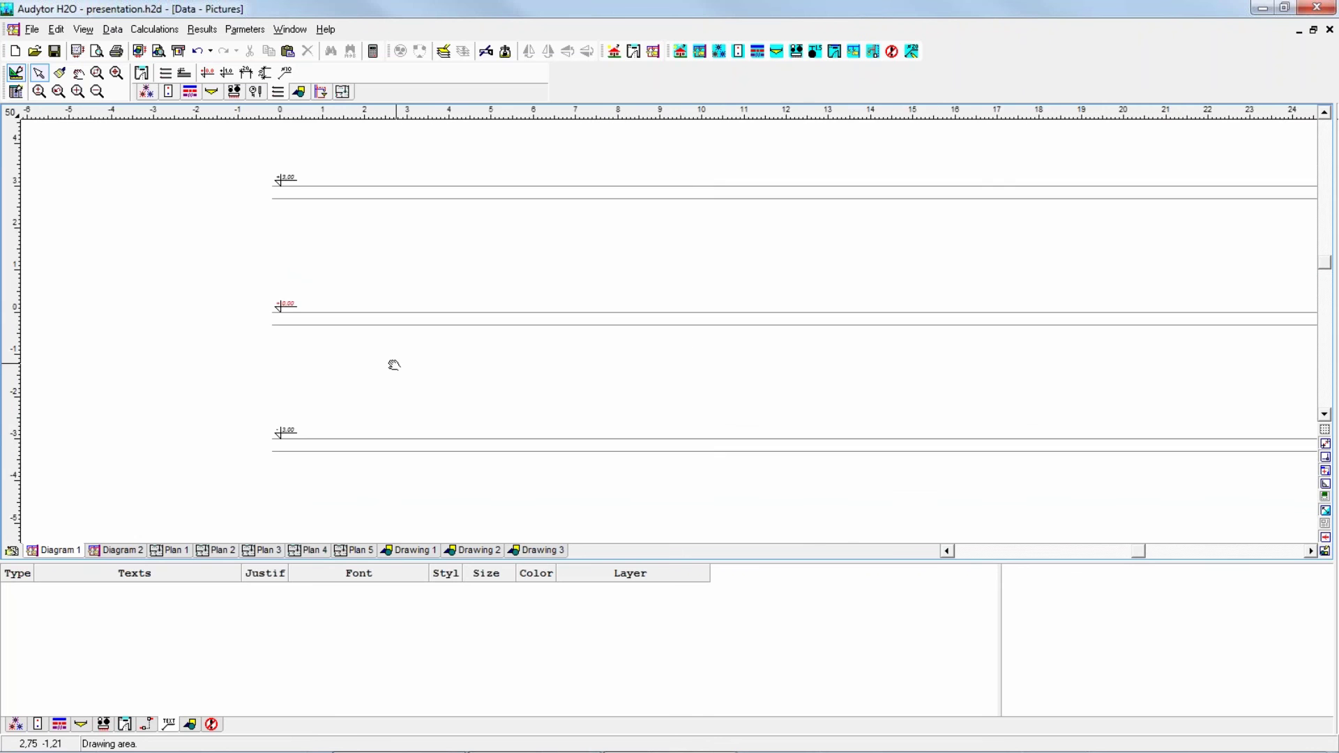
{"action": "middle_click_drag", "start_coordinate": [394, 364], "coordinate": [340, 367]}
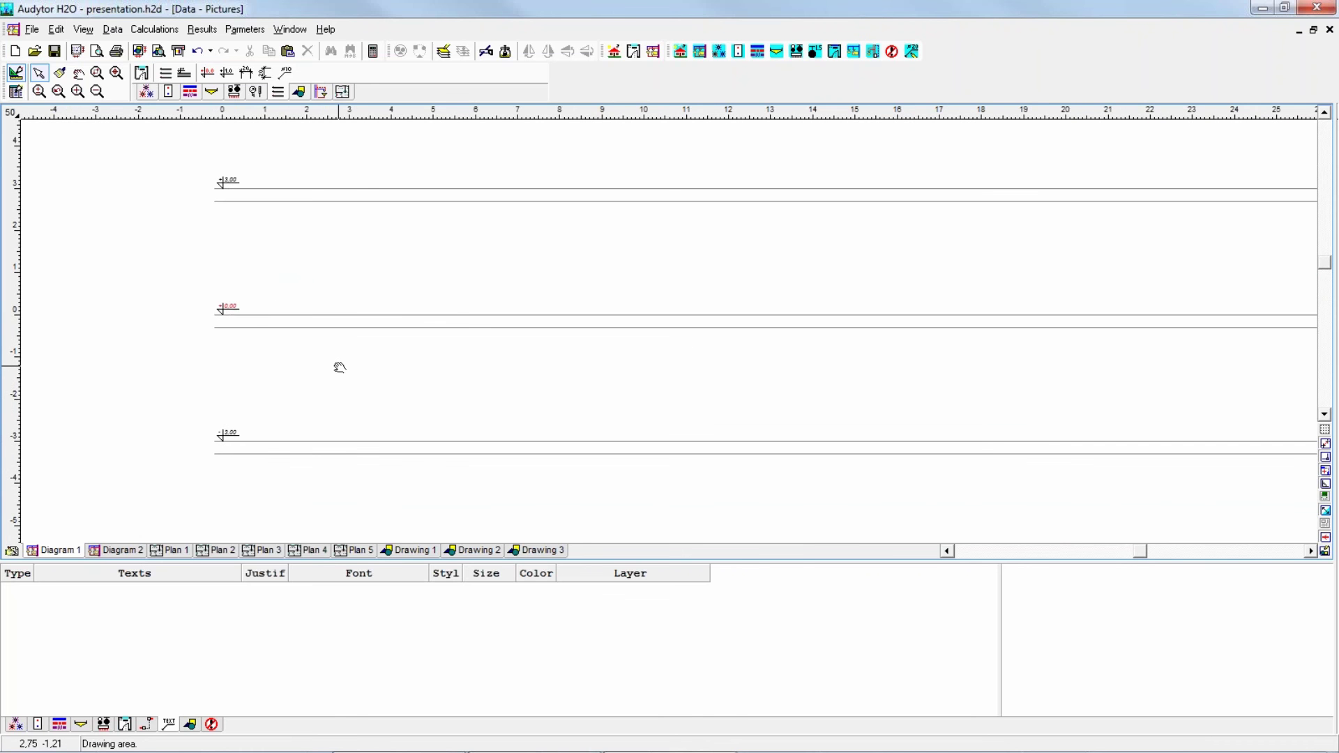
{"action": "scroll", "coordinate": [340, 368], "scroll_direction": "down", "scroll_amount": 3}
{"action": "scroll", "coordinate": [345, 365], "scroll_direction": "up", "scroll_amount": 2}
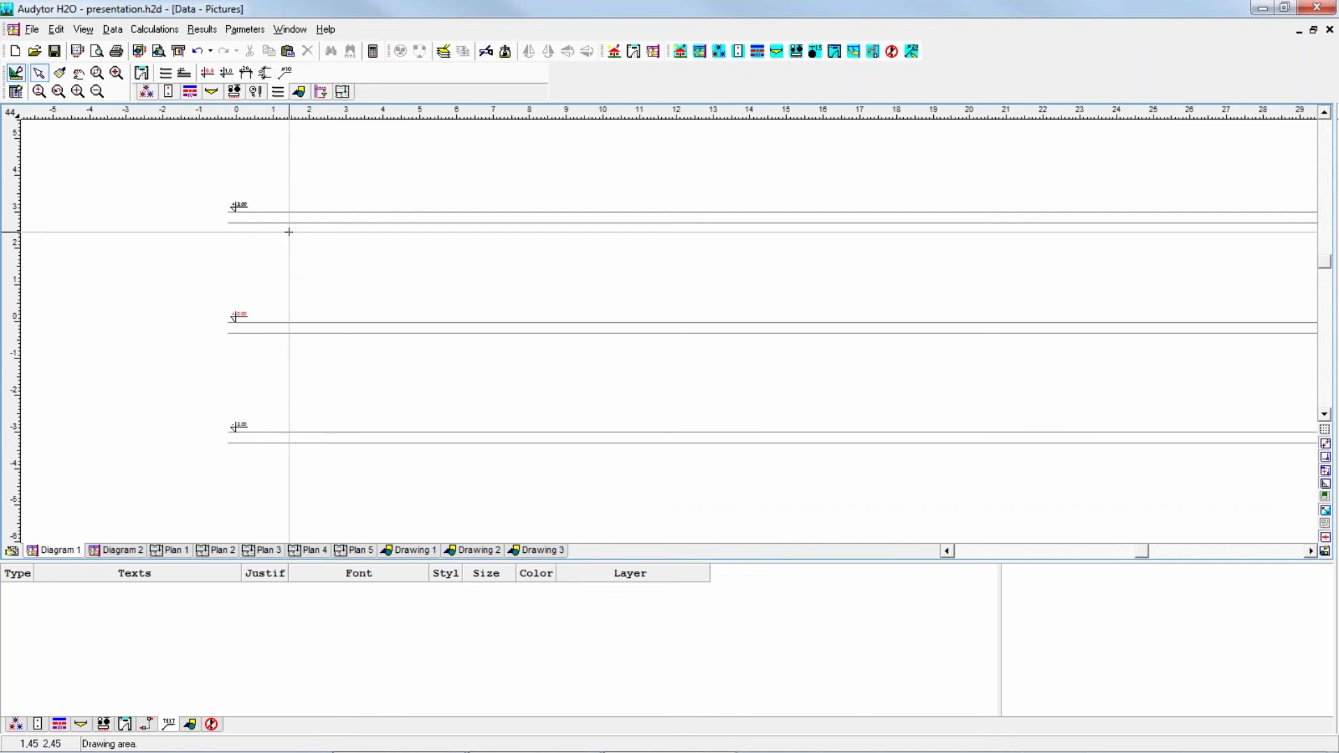
{"action": "left_click", "coordinate": [141, 75]}
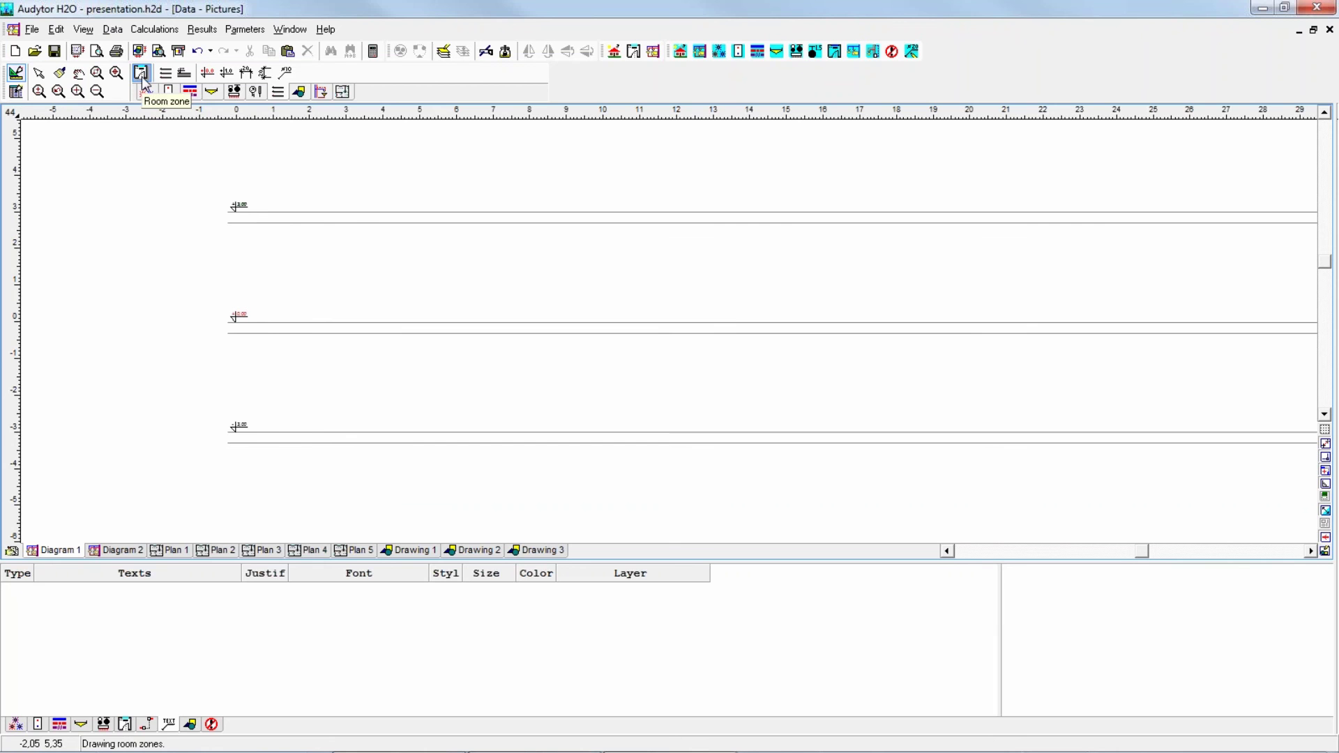
{"action": "left_click", "coordinate": [255, 327]}
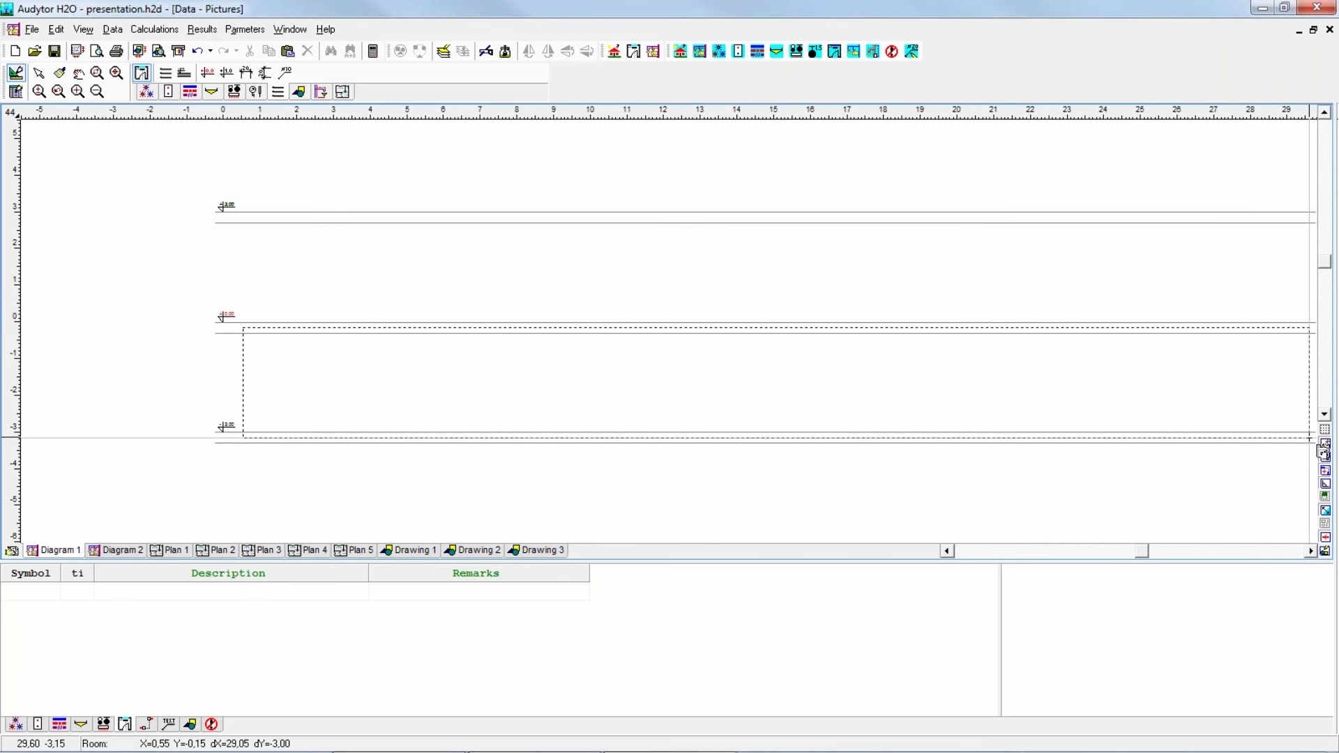
{"action": "left_click", "coordinate": [1308, 437]}
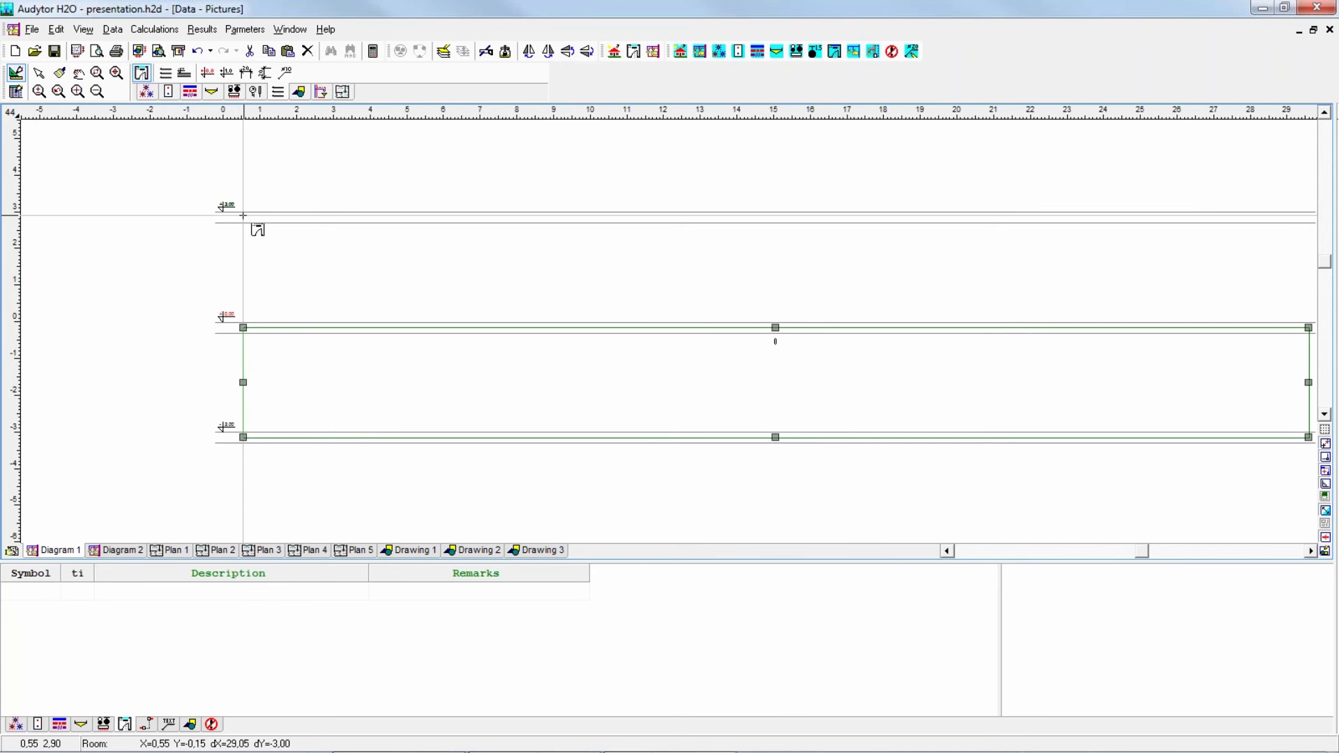
Draw two adjoining room zones on the storey above, about 8.70 m and 5.55 m wide and both about 3.05 m high
{"action": "left_click", "coordinate": [256, 232]}
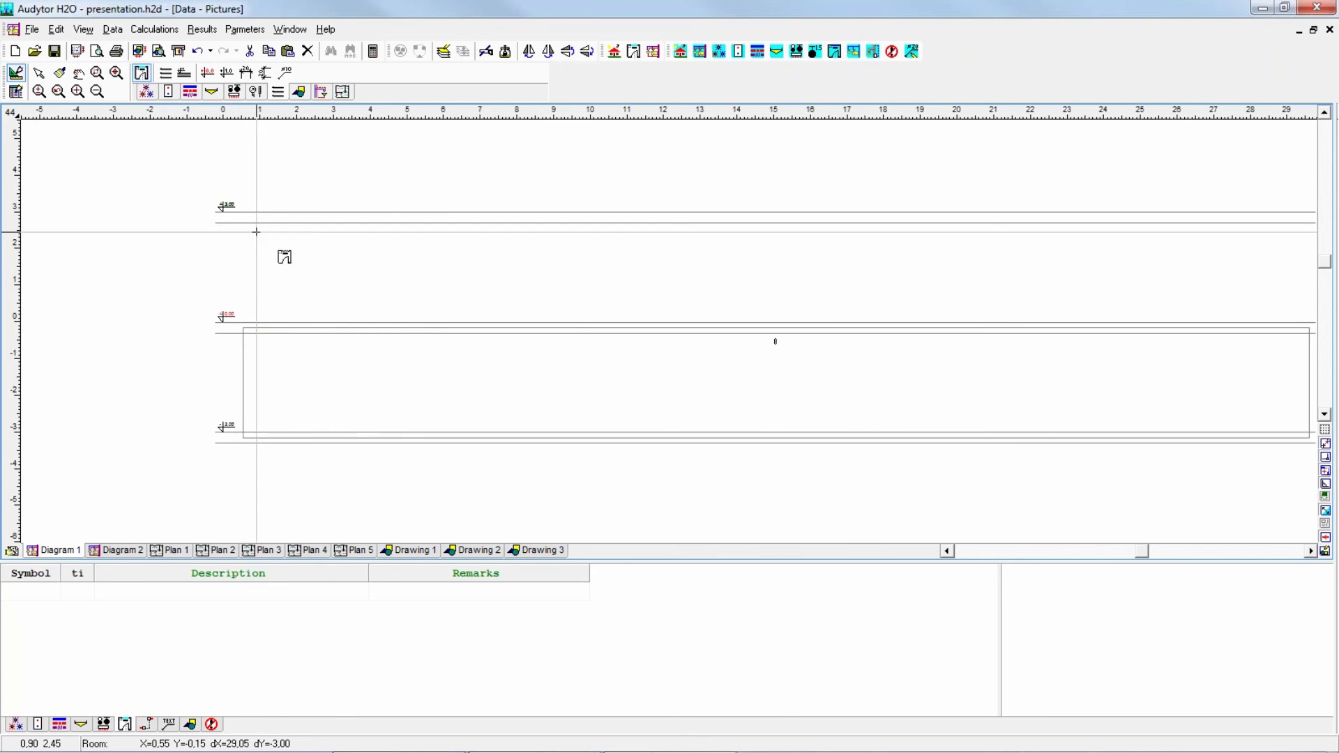
{"action": "left_click", "coordinate": [566, 330]}
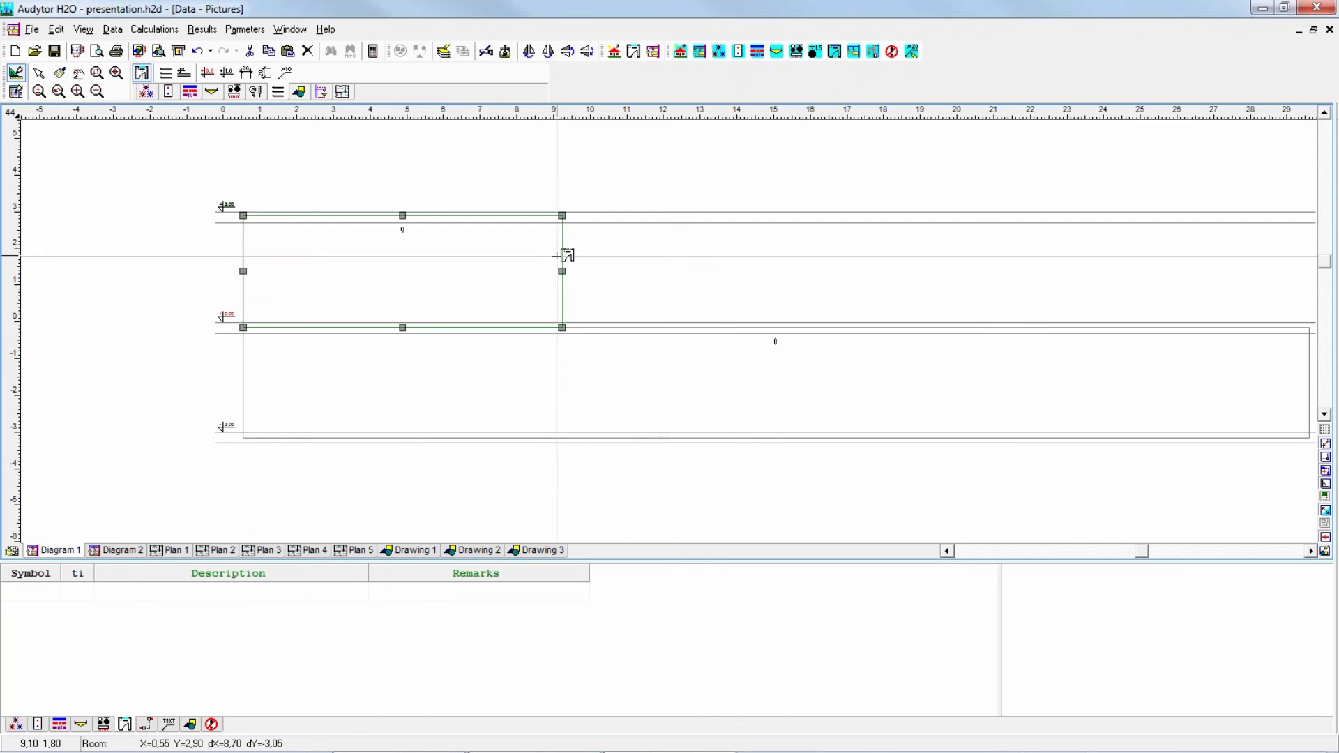
{"action": "left_click", "coordinate": [563, 215]}
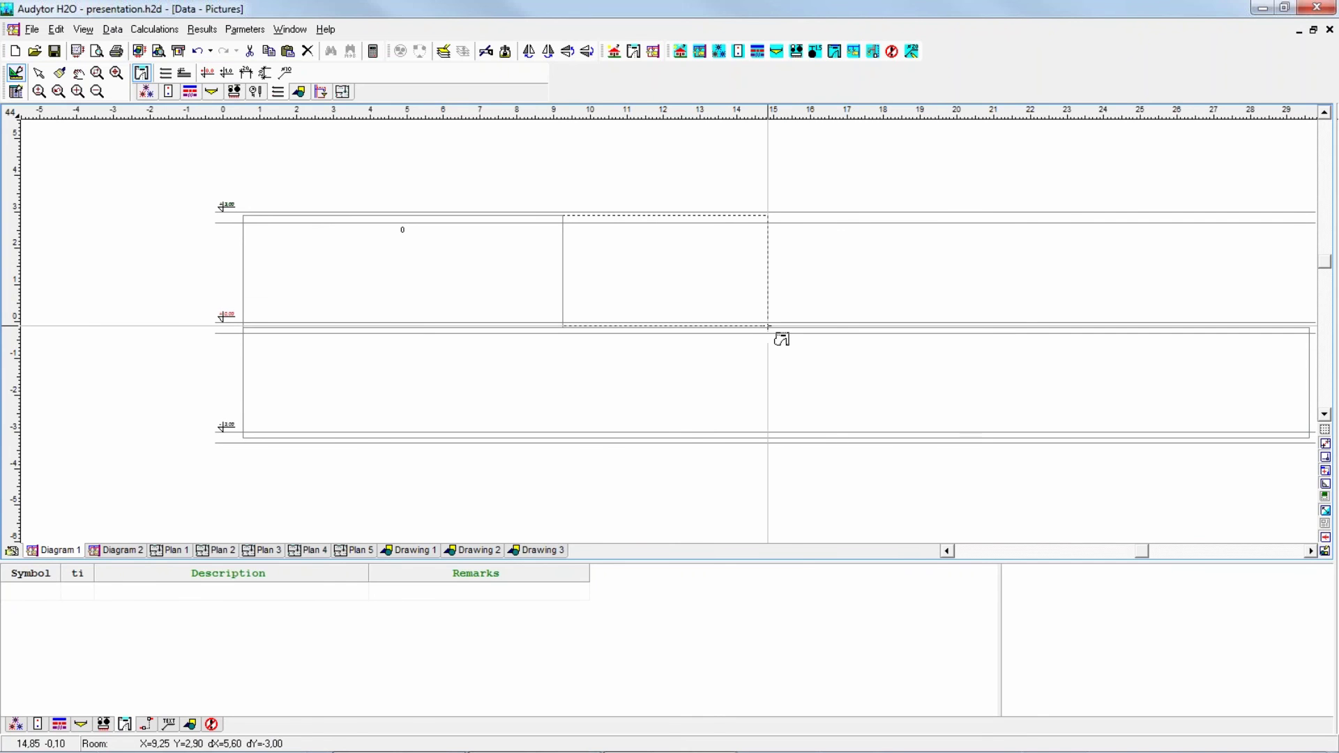
{"action": "left_click", "coordinate": [766, 328]}
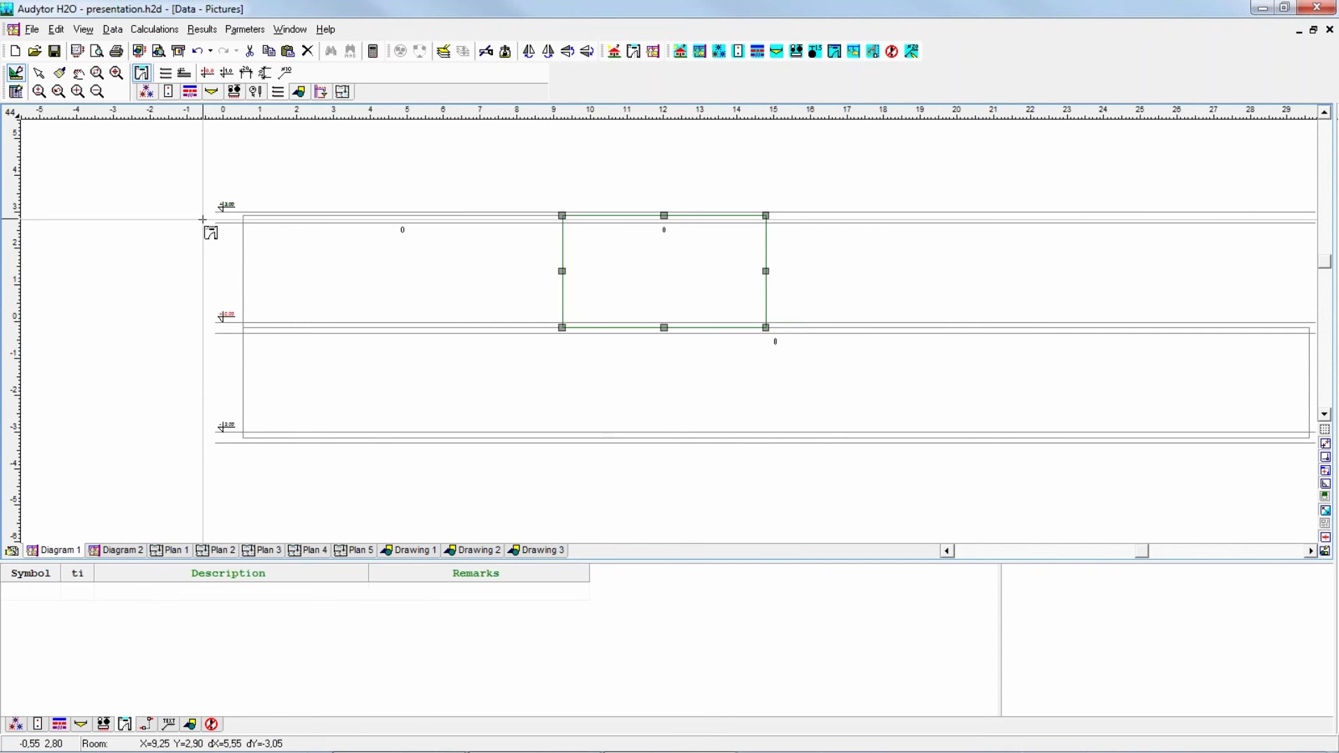
{"action": "key", "text": "Escape"}
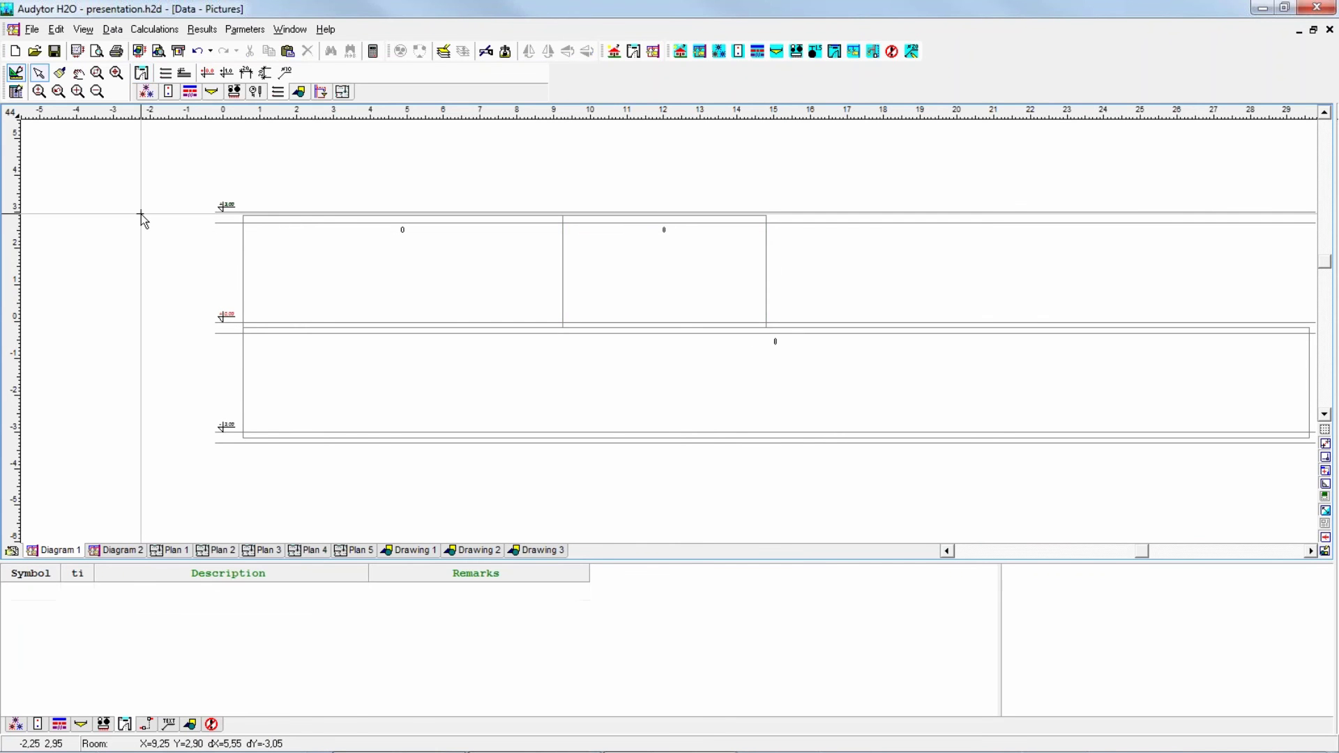
Select the floors and all three room zones together and start editing the room symbols in the data table
{"action": "scroll", "coordinate": [268, 186], "scroll_direction": "down", "scroll_amount": 3}
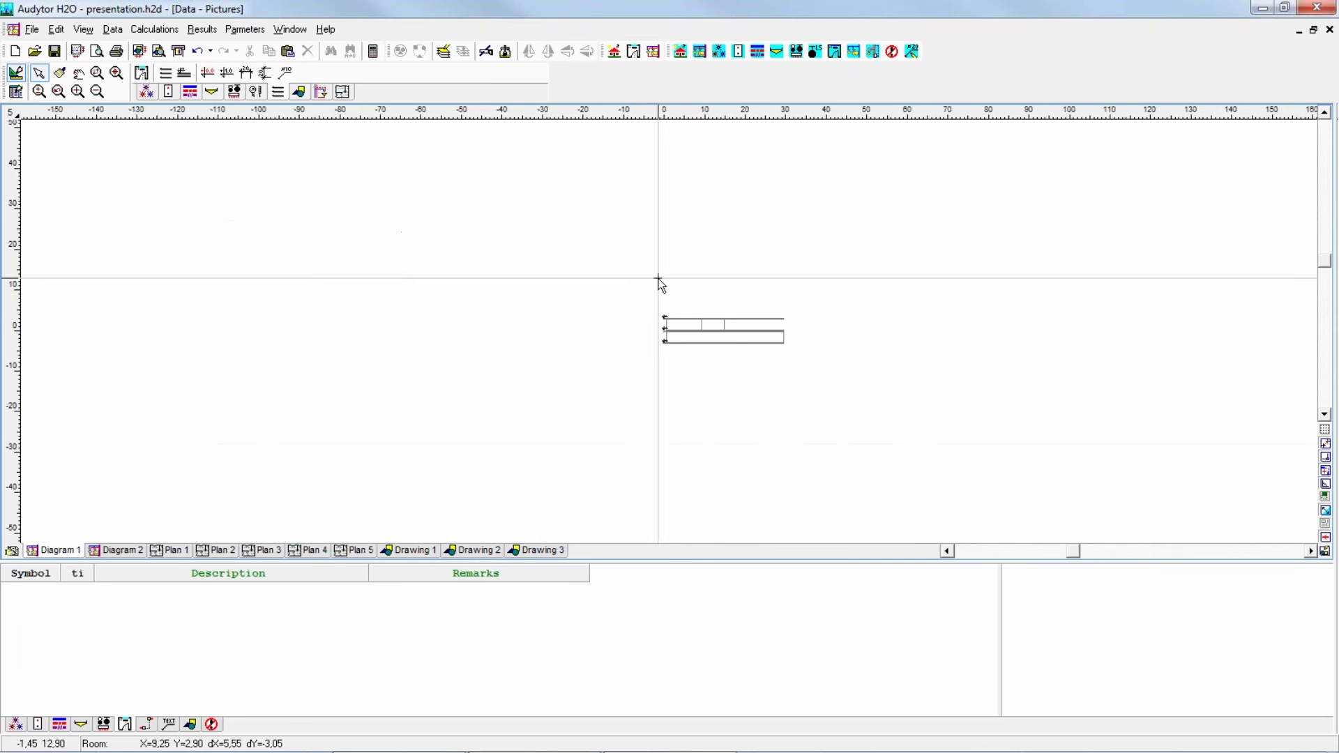
{"action": "left_click_drag", "start_coordinate": [658, 278], "coordinate": [831, 397]}
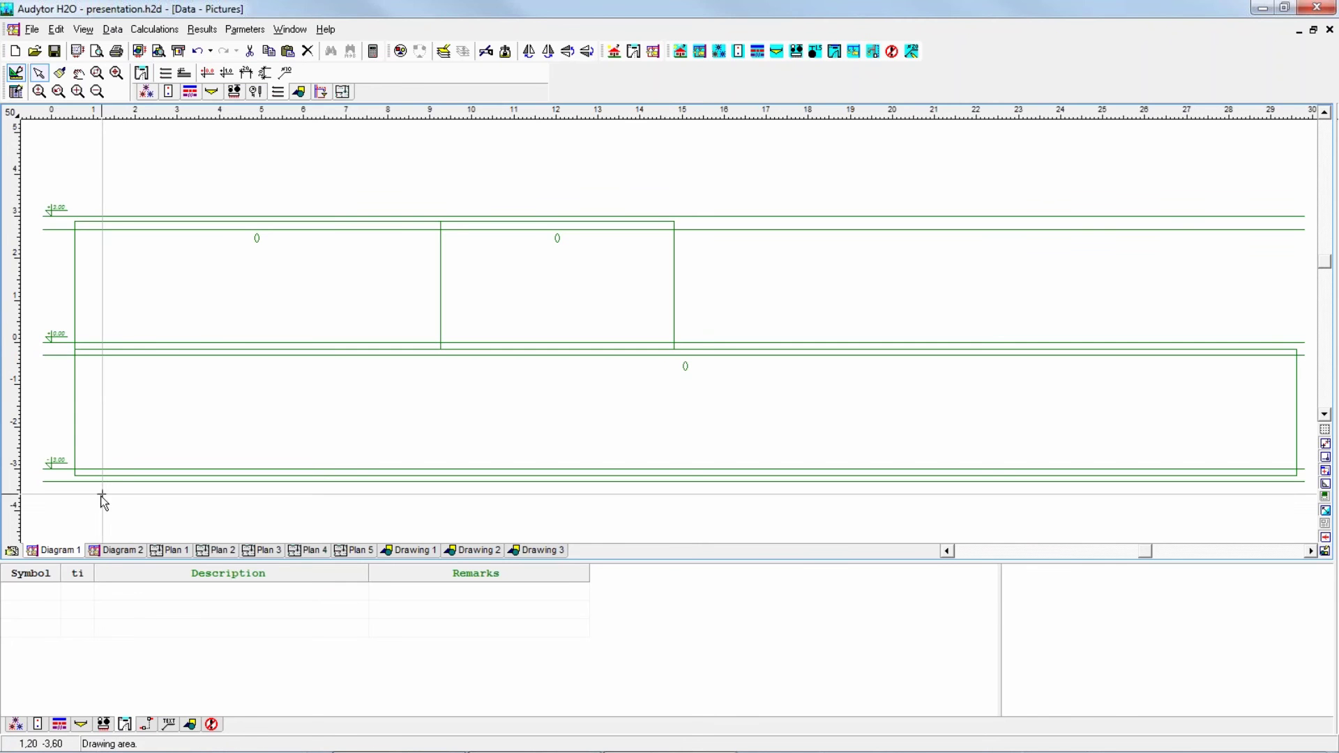
{"action": "left_click", "coordinate": [76, 685]}
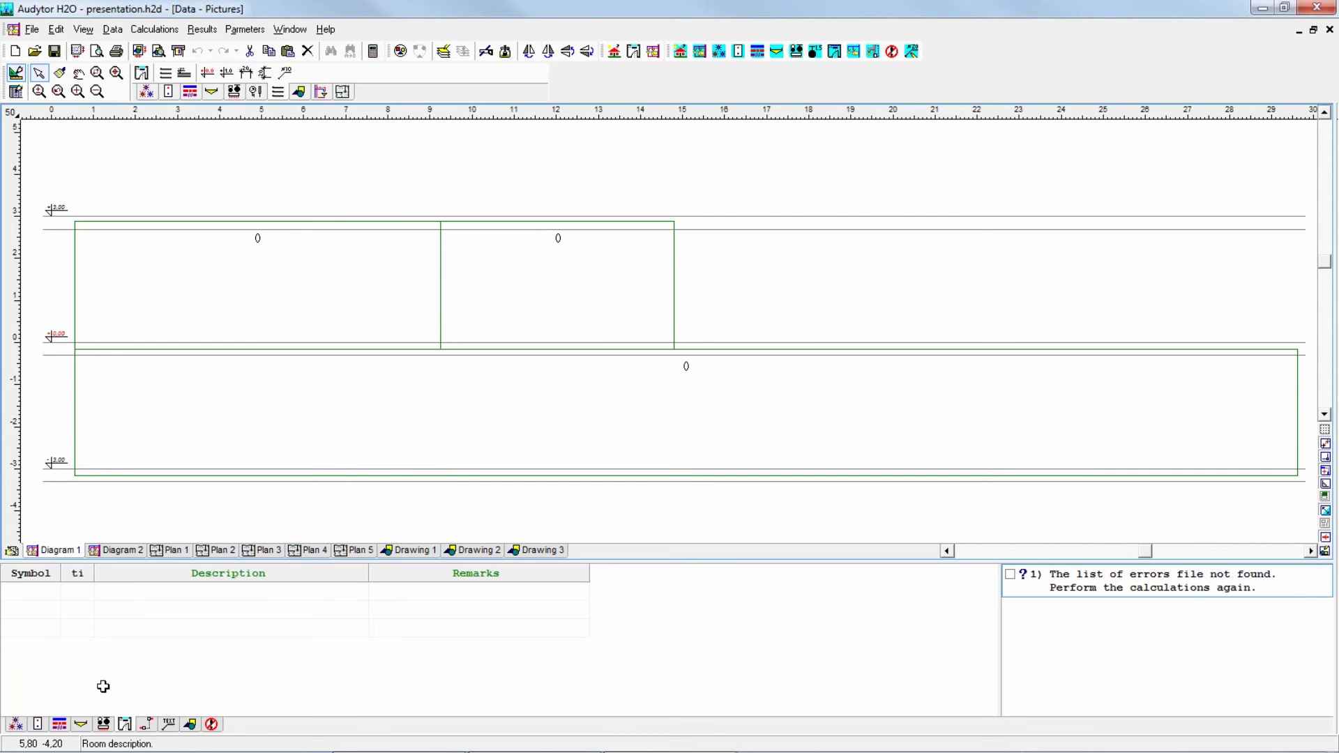
{"action": "left_click", "coordinate": [51, 593]}
{"action": "mouse_move", "coordinate": [397, 739]}
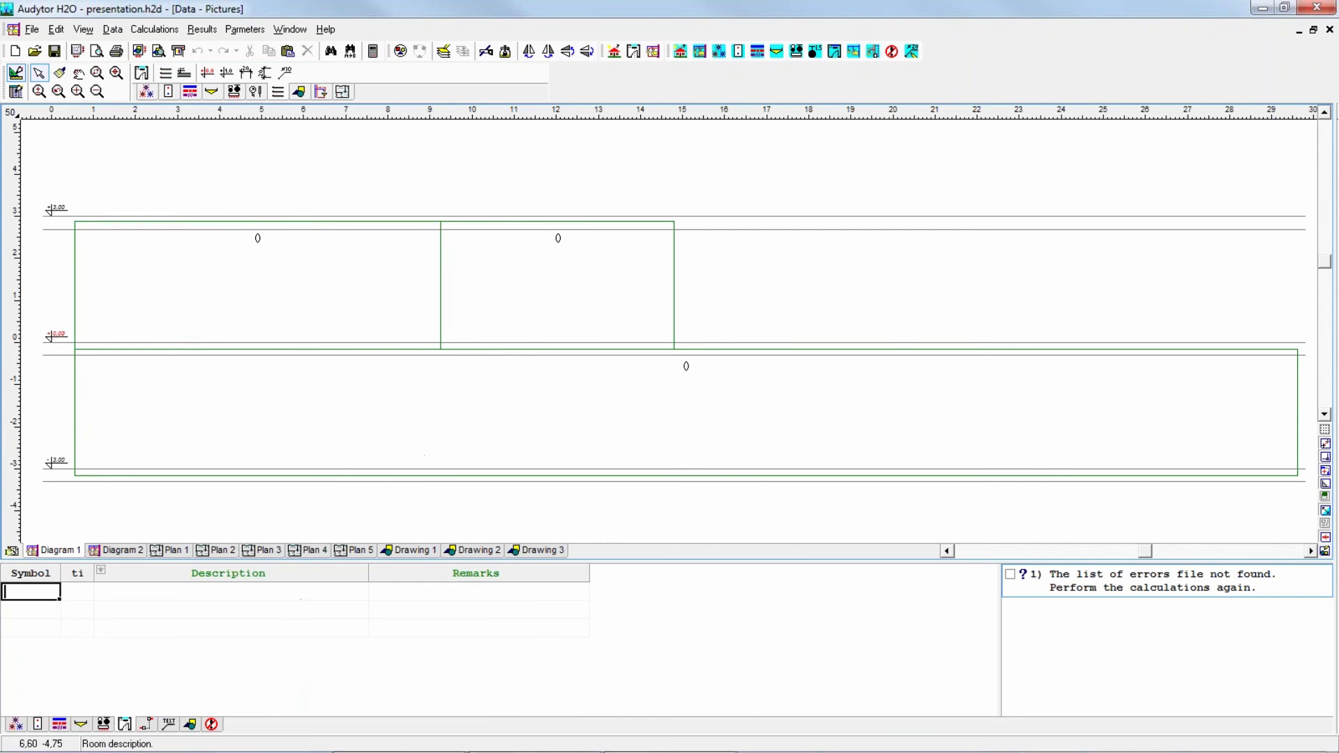
Go through the room rows in the data table to check which zone on the diagram each one belongs to
{"action": "left_click", "coordinate": [167, 612]}
{"action": "key", "text": "Down"}
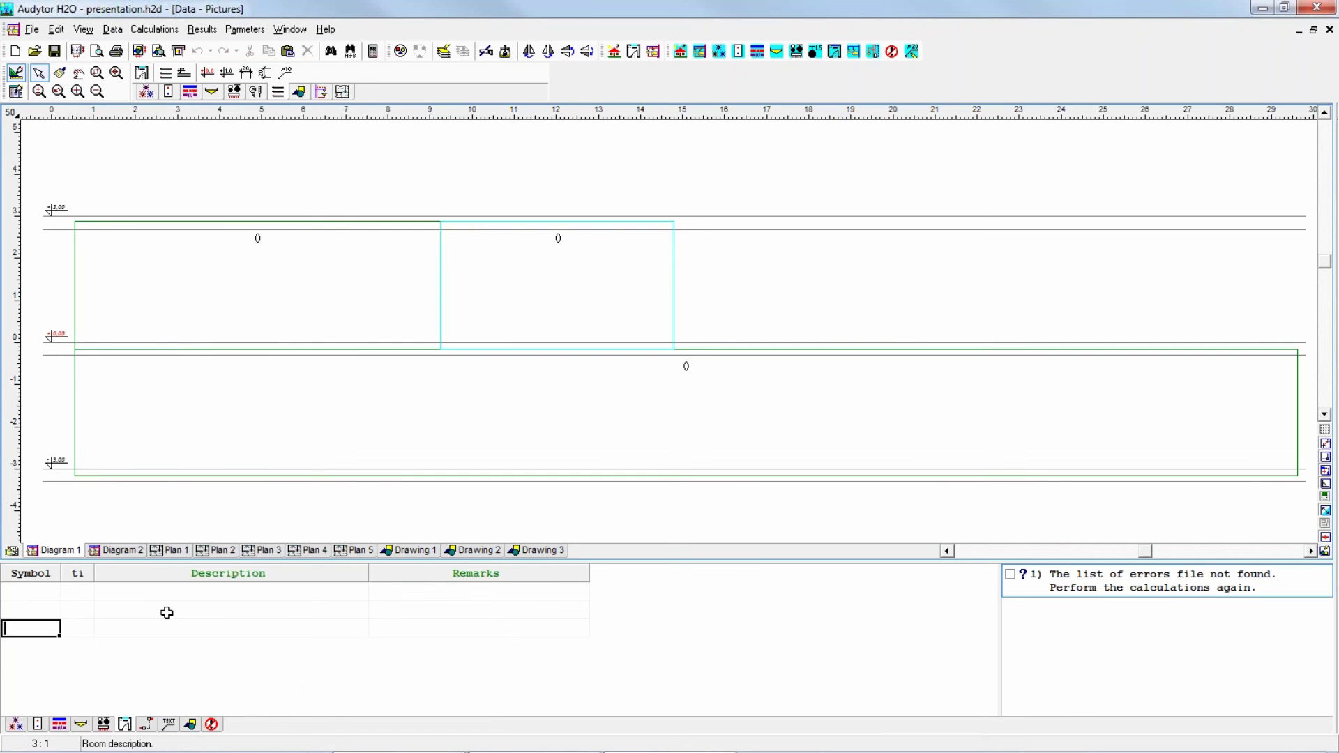
{"action": "key", "text": "Up"}
{"action": "key", "text": "Up"}
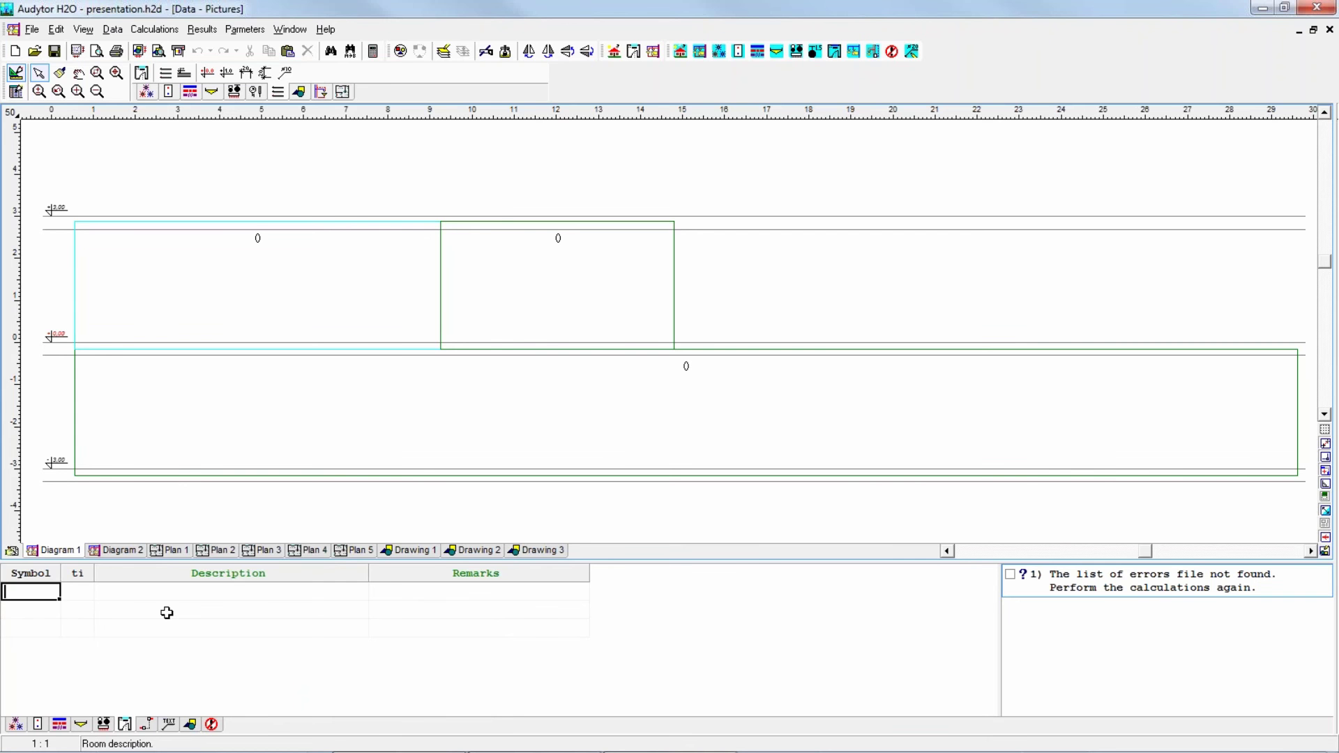
{"action": "key", "text": "Down"}
{"action": "key", "text": "Down"}
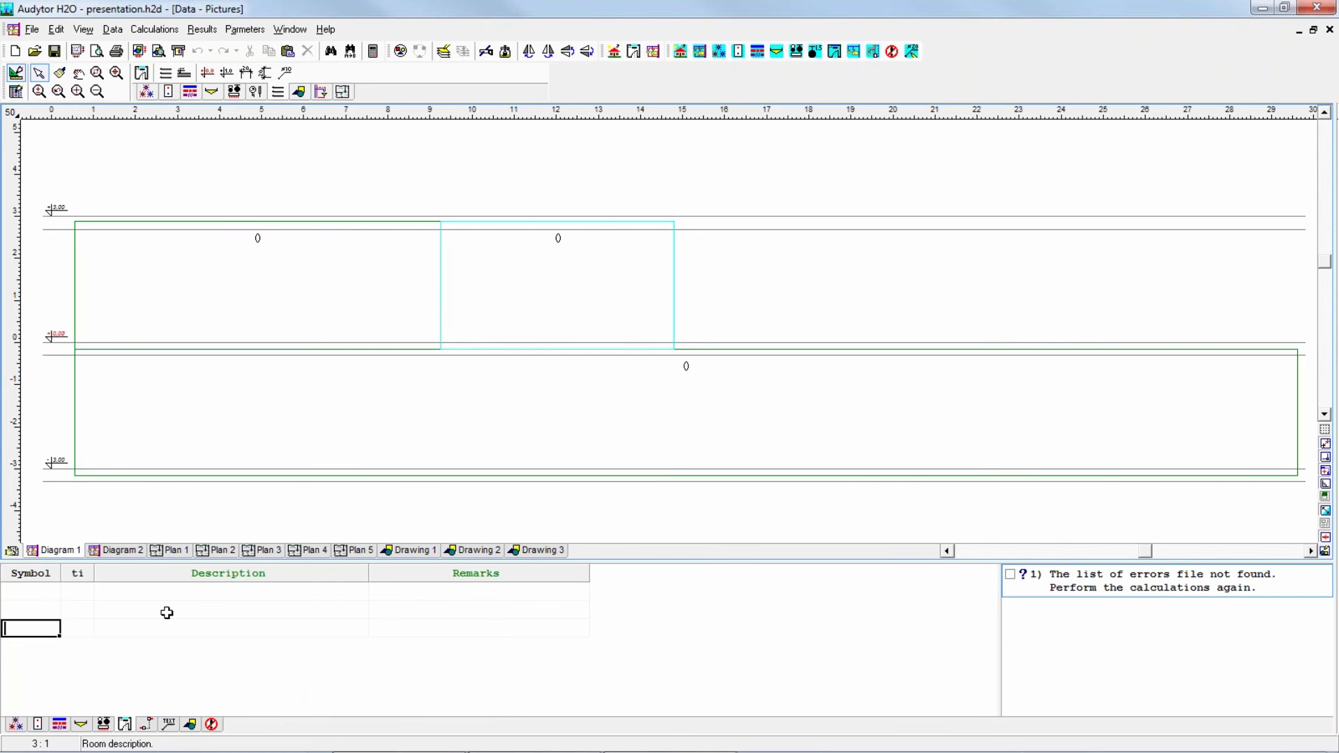
{"action": "key", "text": "Up"}
{"action": "key", "text": "Up"}
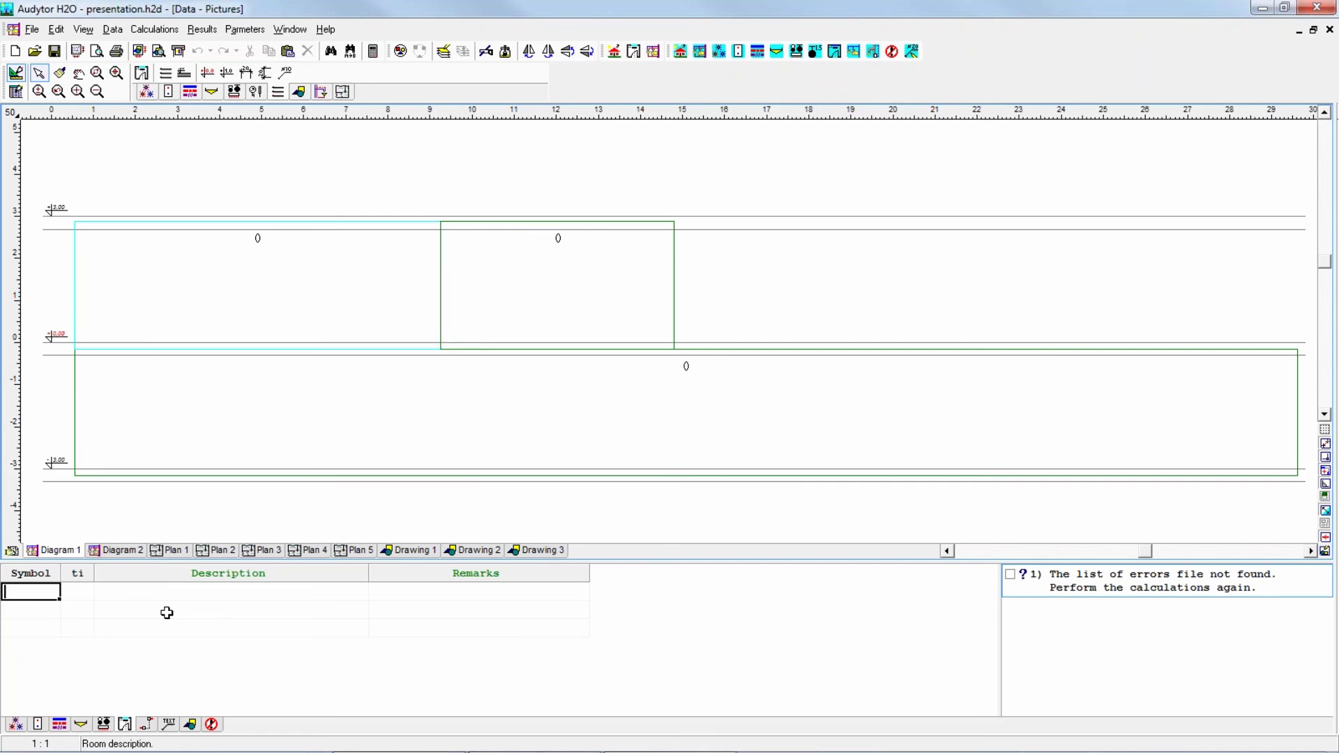
{"action": "key", "text": "Down"}
{"action": "key", "text": "Down"}
{"action": "key", "text": "Up"}
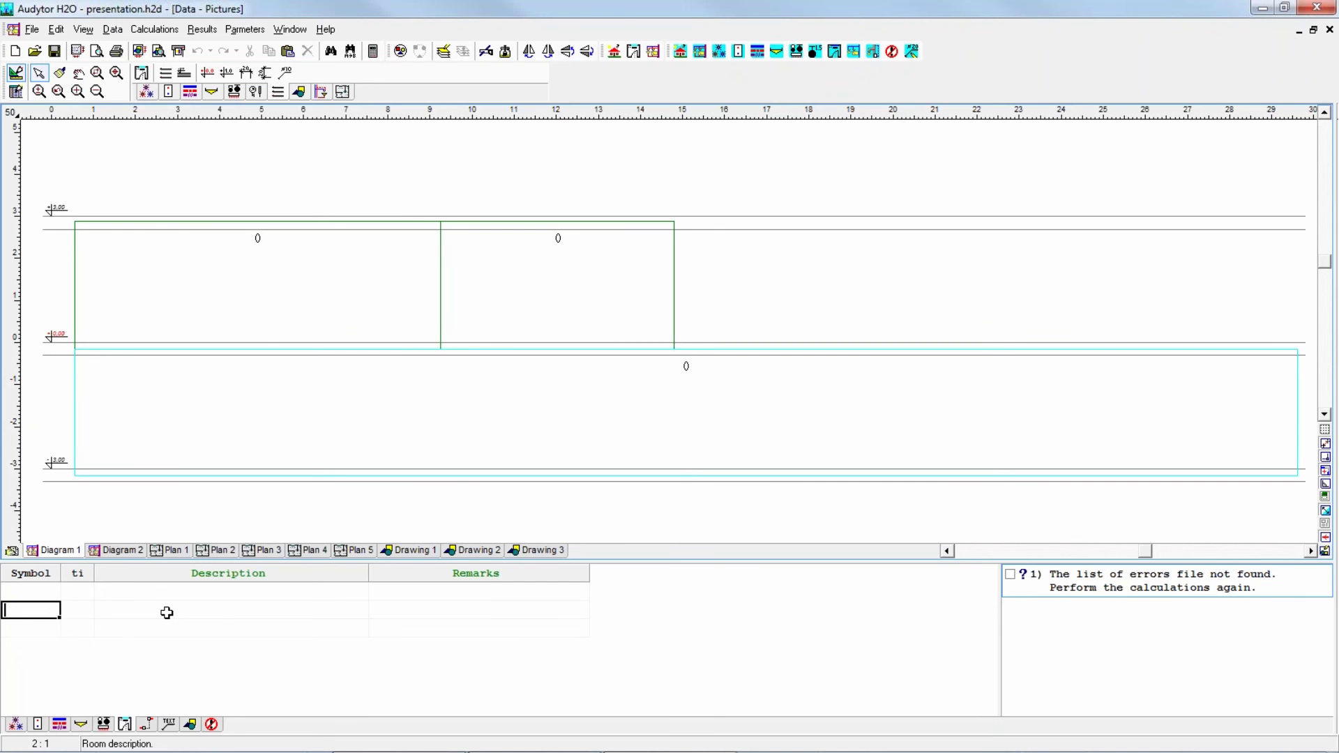
Describe the lowest room zone with the symbol BASEMENT, a temperature of 8 °C and the description "Basement"
{"action": "type", "text": "Basement"}
{"action": "key", "text": "Tab"}
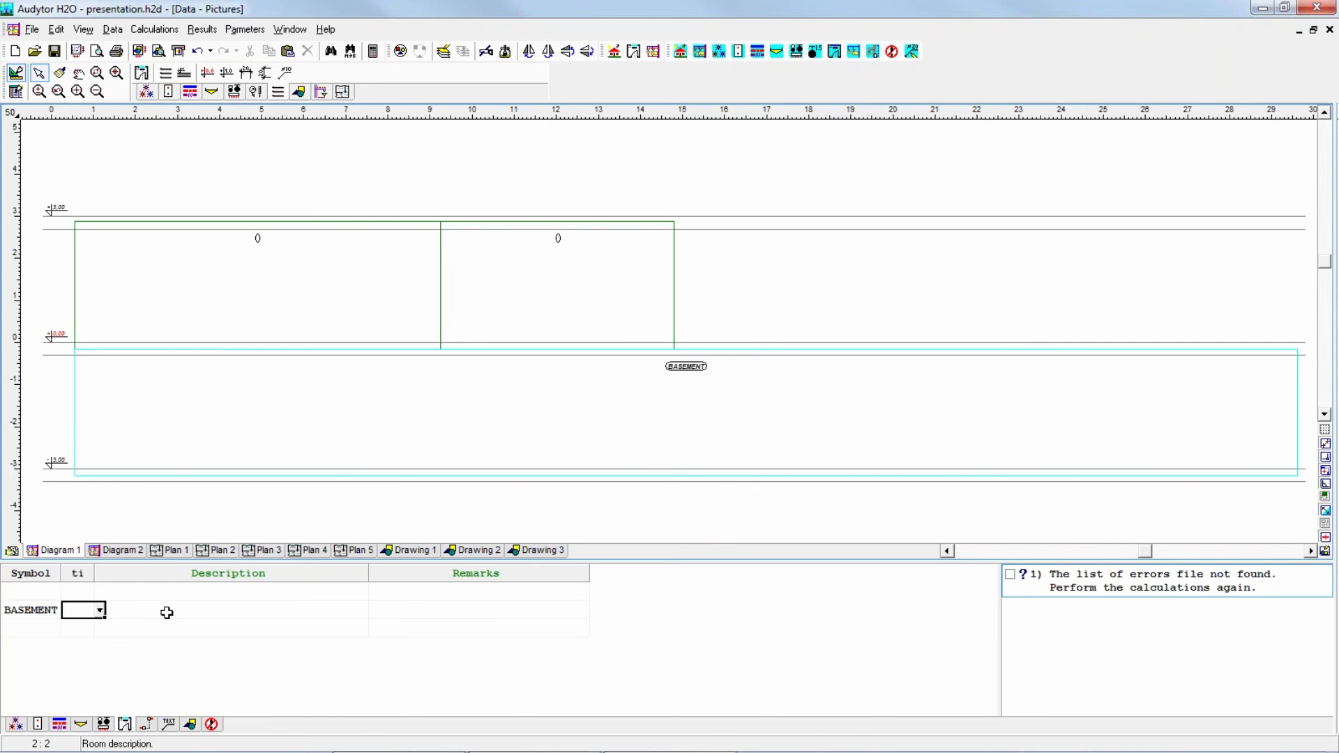
{"action": "key", "text": "shift+Tab"}
{"action": "key", "text": "Tab"}
{"action": "type", "text": "8"}
{"action": "key", "text": "Tab"}
{"action": "type", "text": "Bas"}
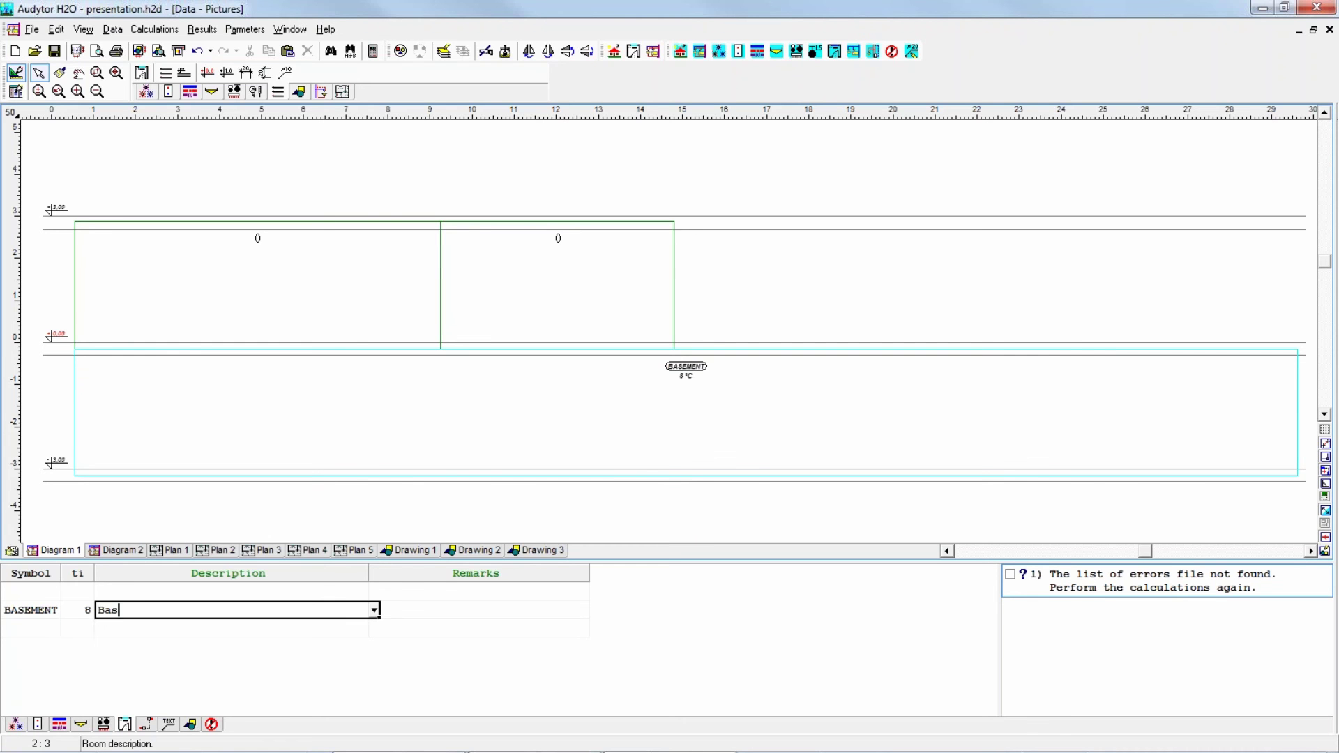
{"action": "type", "text": "ement"}
Describe the wider upper room zone with the symbol 1, a temperature of 24 °C and the description "Bathroom"
{"action": "left_click", "coordinate": [31, 591]}
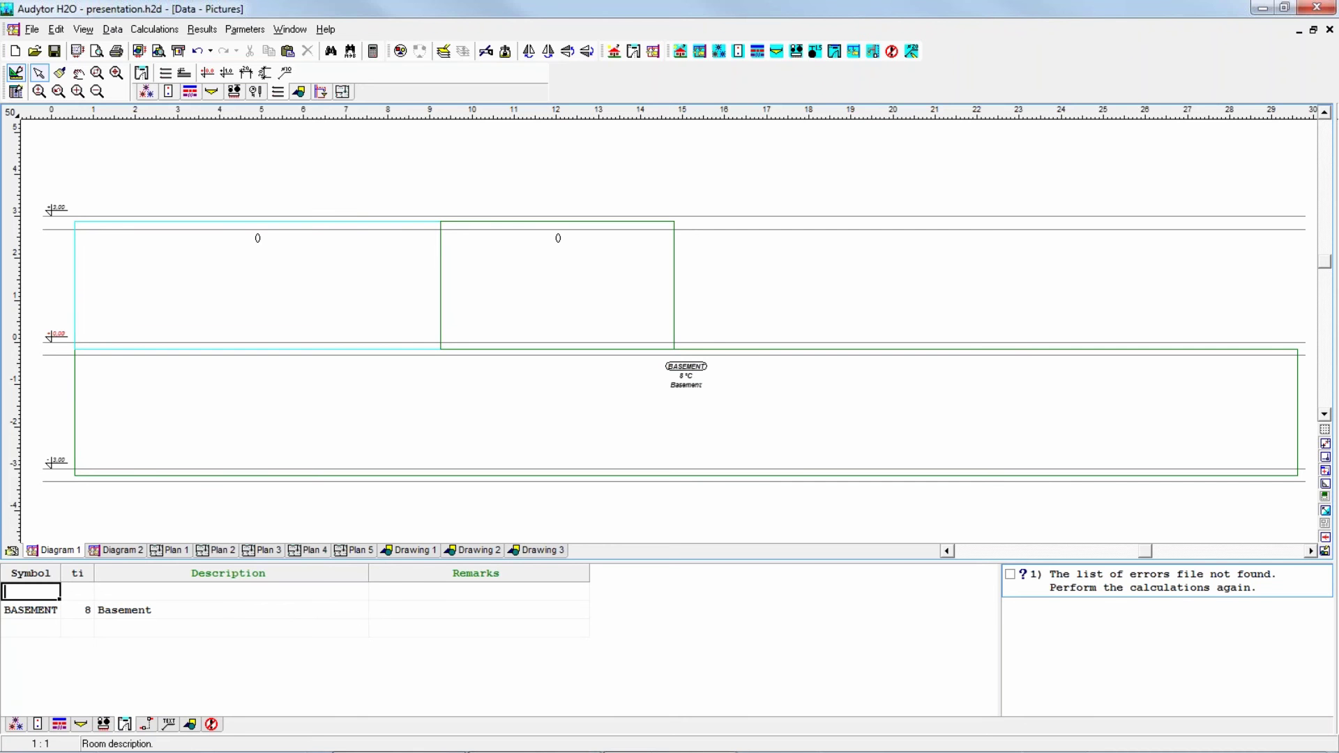
{"action": "type", "text": "1"}
{"action": "key", "text": "Tab"}
{"action": "type", "text": "24"}
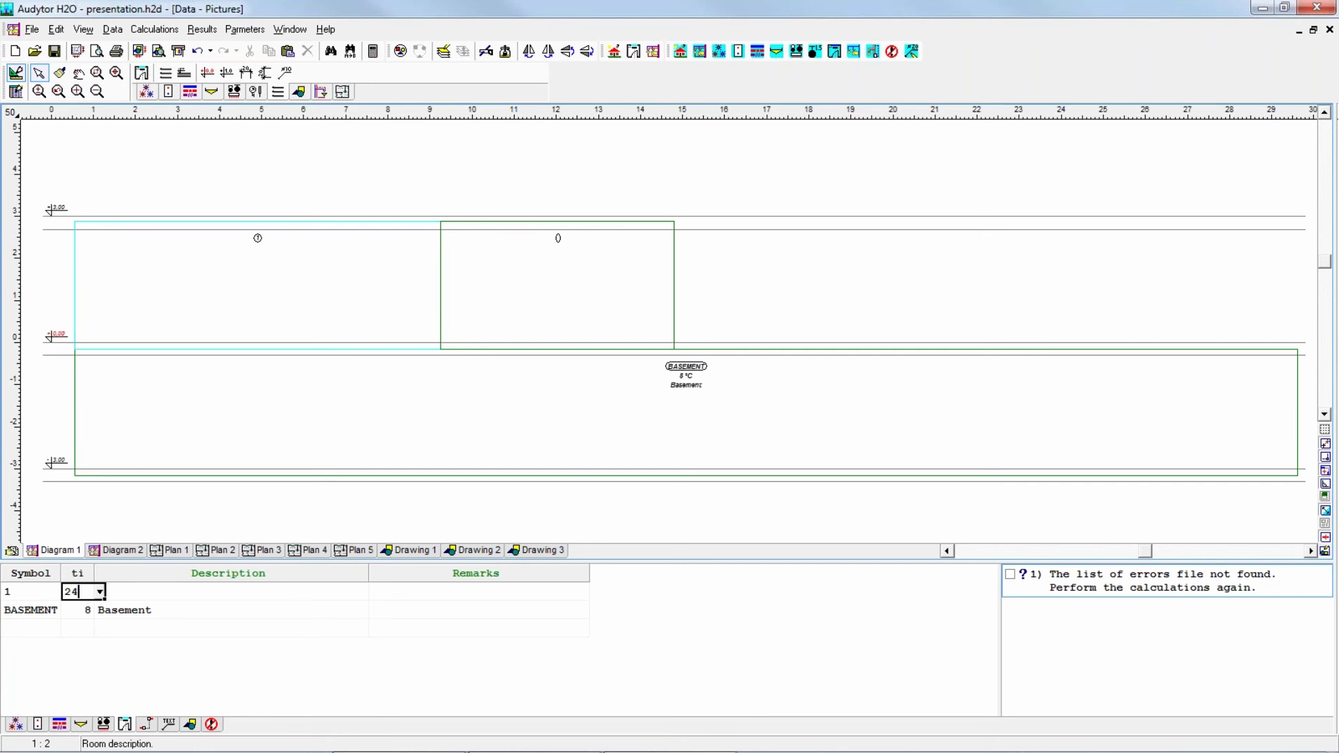
{"action": "key", "text": "Tab"}
{"action": "type", "text": "Bat"}
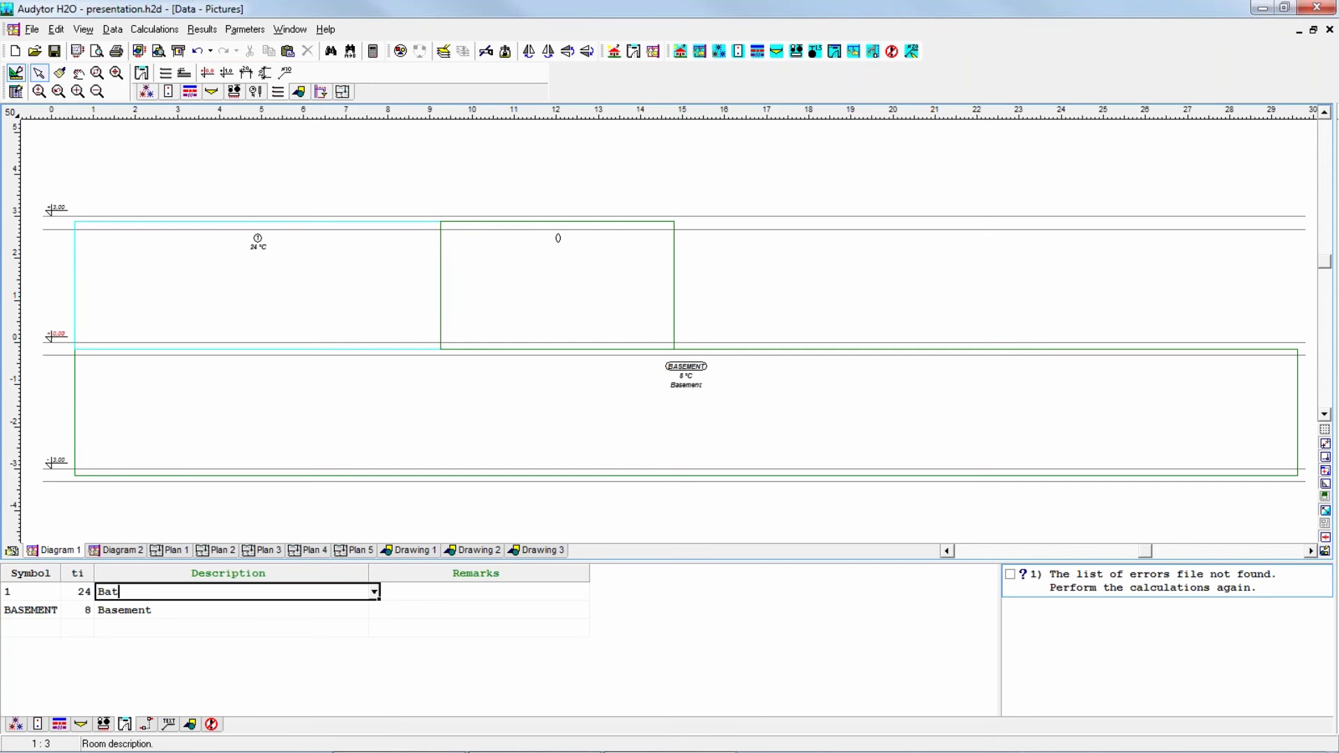
{"action": "type", "text": "hroom"}
Describe the narrower upper room zone with the symbol 2, a temperature of 20 °C and the description "Kitchen", then deselect the zones
{"action": "left_click", "coordinate": [78, 609]}
{"action": "left_click", "coordinate": [31, 609]}
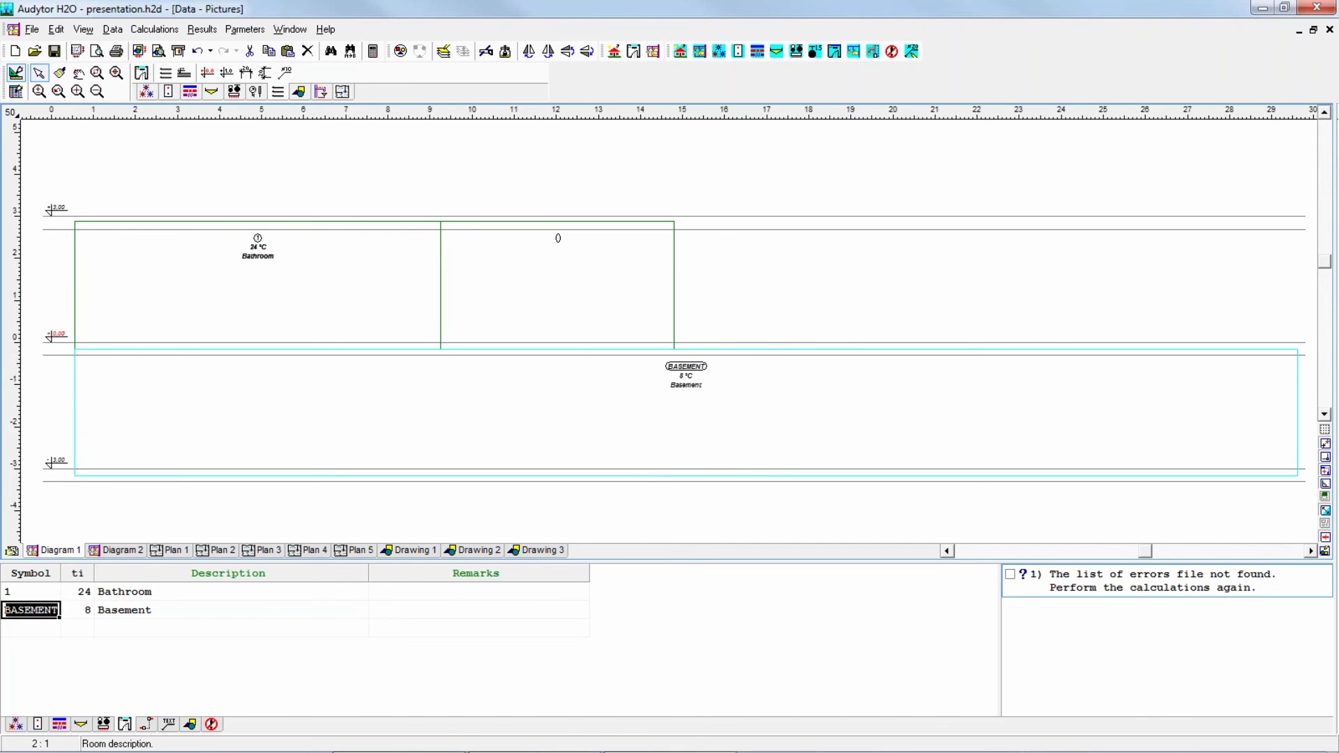
{"action": "left_click", "coordinate": [30, 628]}
{"action": "type", "text": "2"}
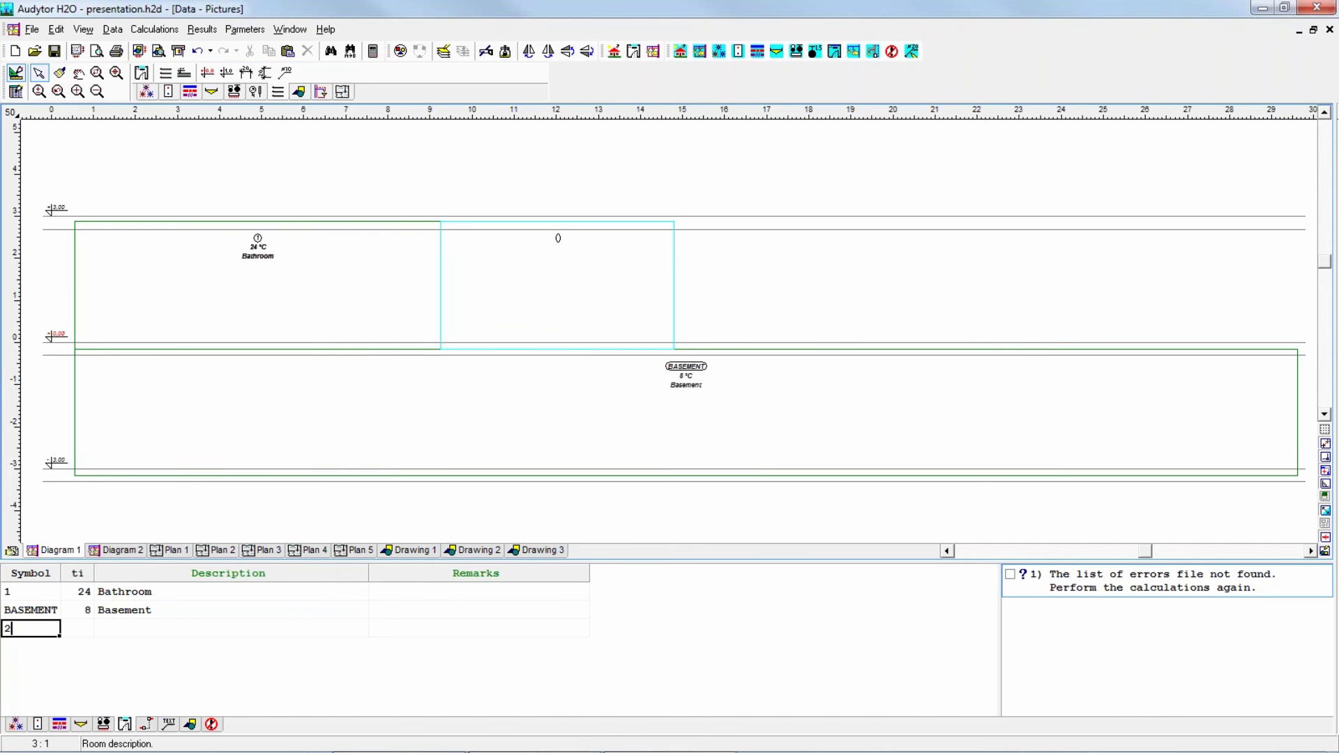
{"action": "left_click", "coordinate": [82, 628]}
{"action": "type", "text": "20"}
{"action": "key", "text": "Tab"}
{"action": "type", "text": "Kitchen"}
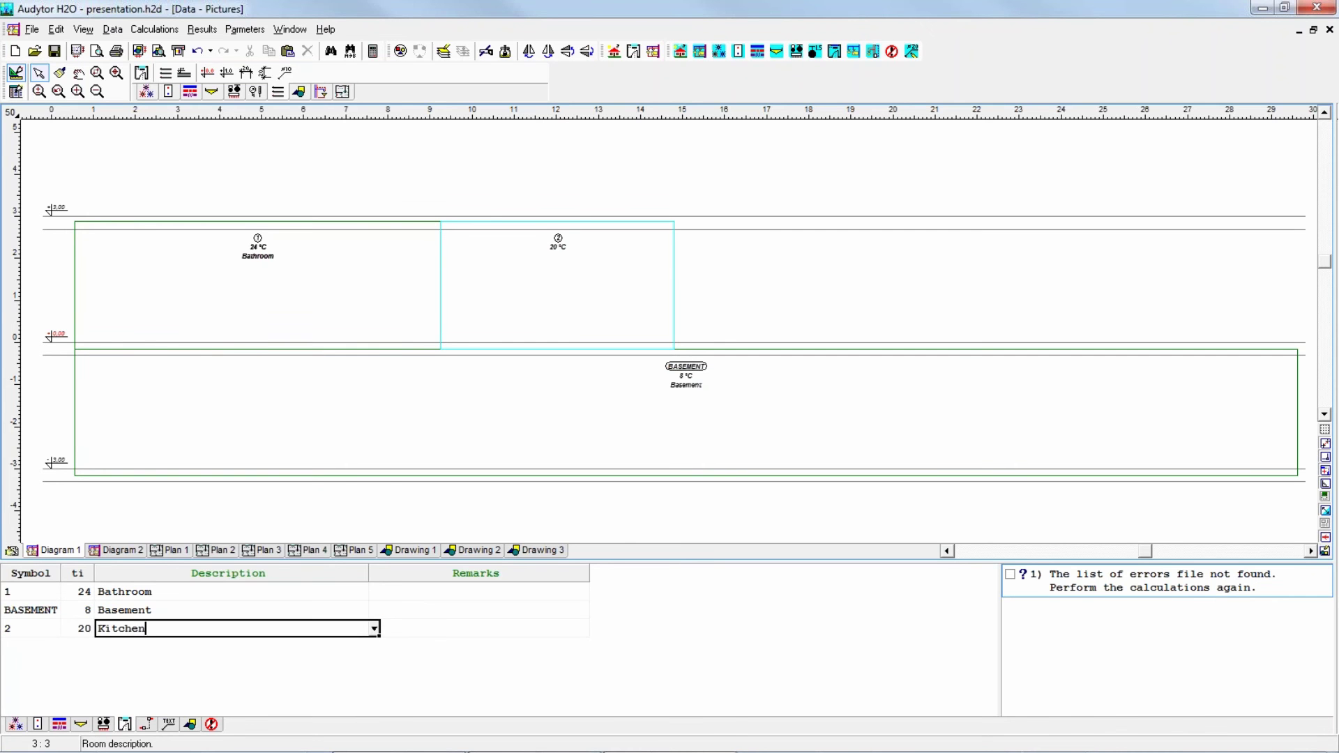
{"action": "key", "text": "Up"}
{"action": "key", "text": "Tab"}
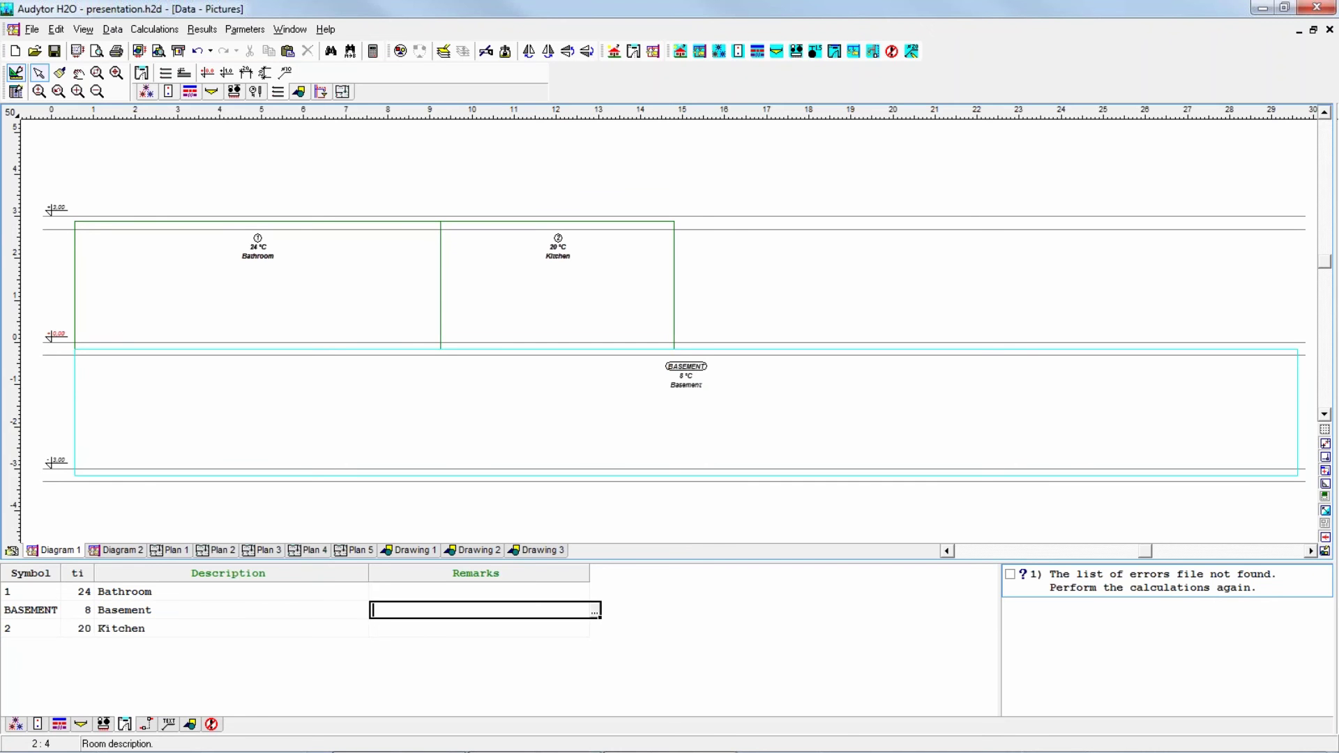
{"action": "key", "text": "Up"}
{"action": "left_click", "coordinate": [485, 610]}
{"action": "left_click", "coordinate": [131, 199]}
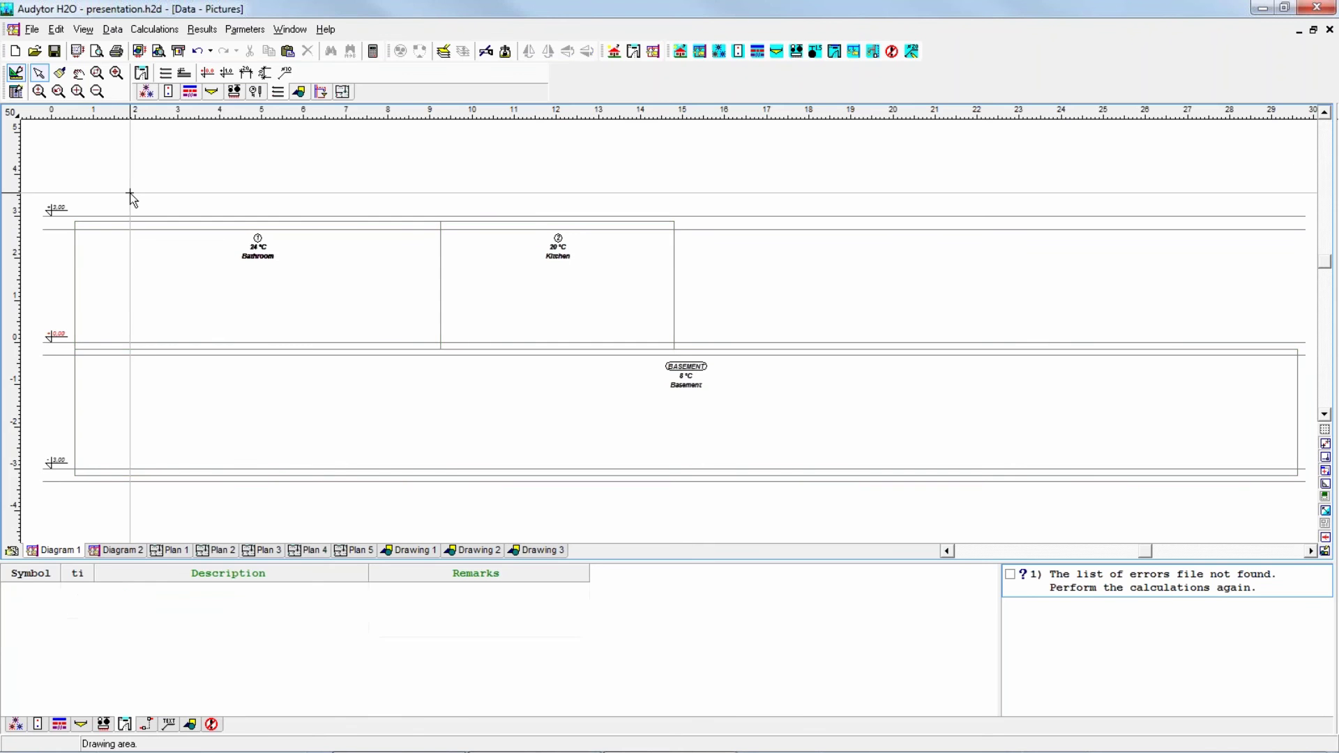
Open the project's room data list to review the defined rooms and close it again
{"action": "left_click", "coordinate": [117, 31]}
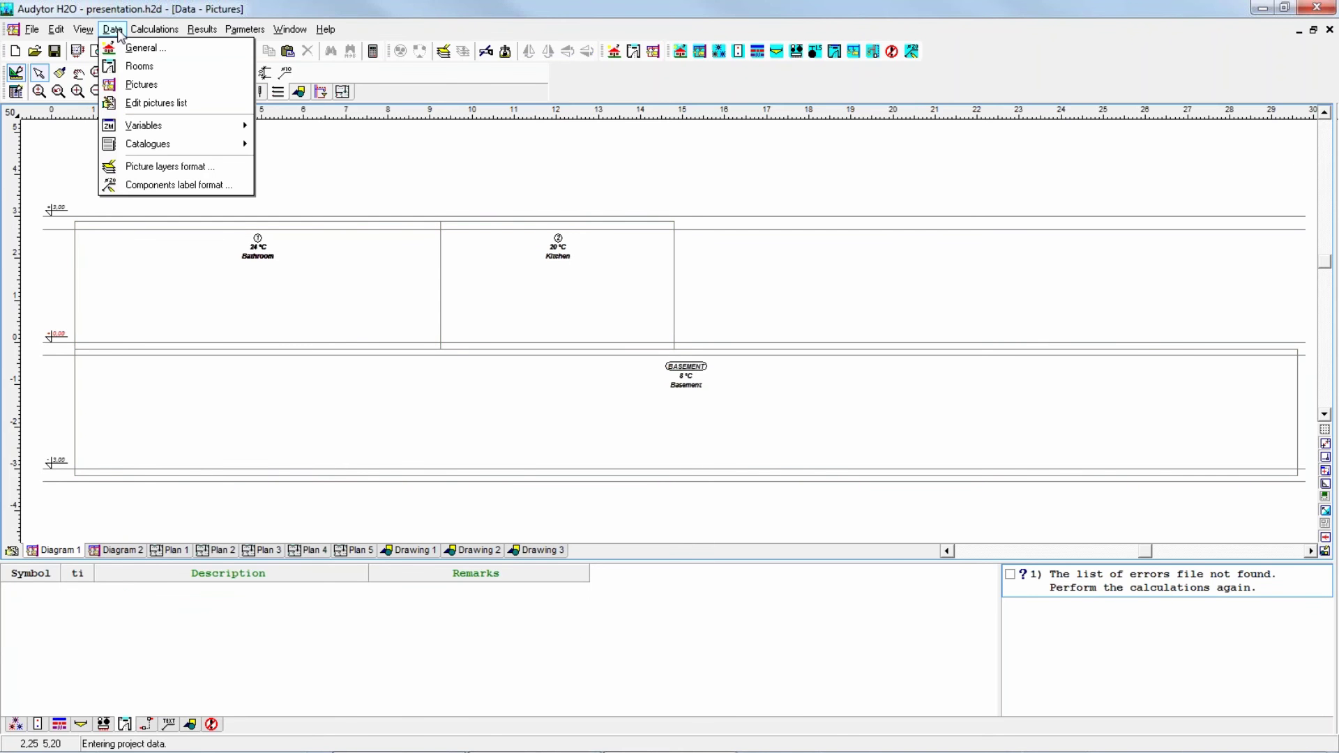
{"action": "left_click", "coordinate": [139, 66]}
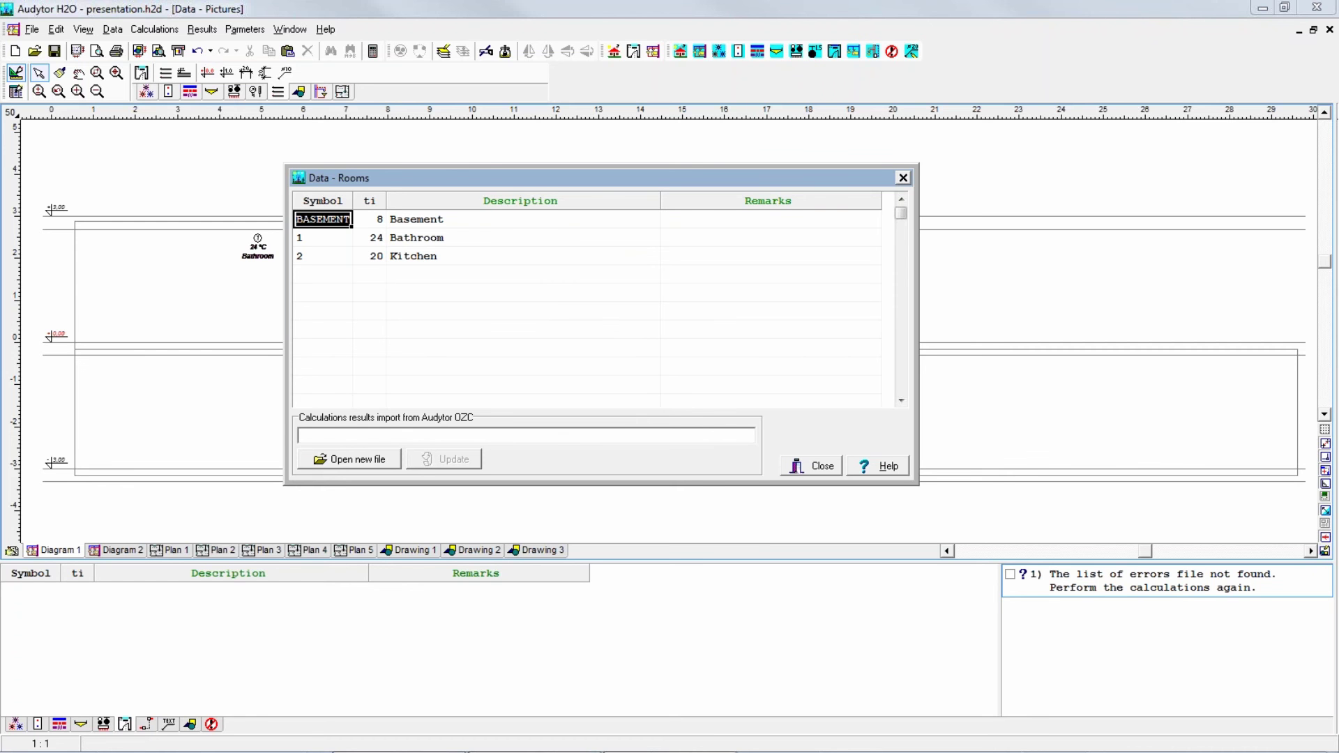
{"action": "left_click", "coordinate": [901, 180]}
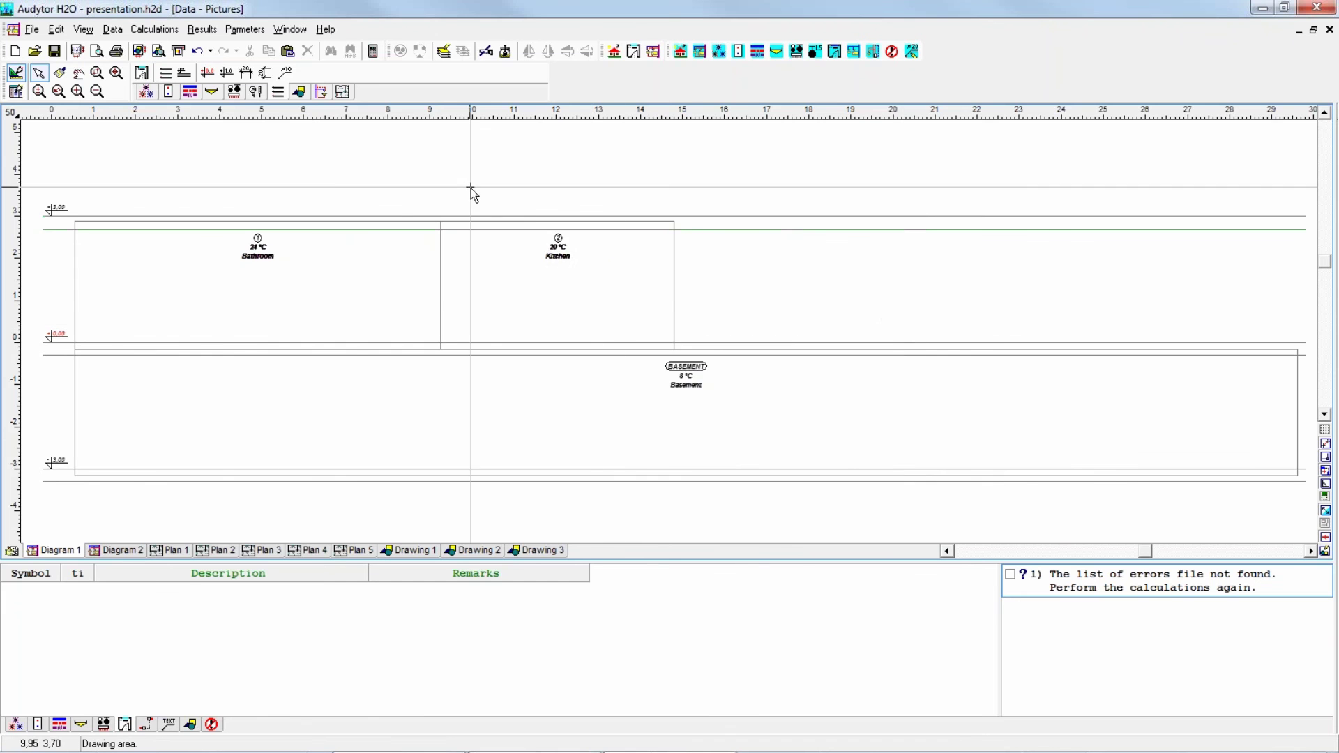
Add the WASHBASIN with unspecified dimensions to the set of selected washbasins for the drawing
{"action": "mouse_move", "coordinate": [179, 305]}
{"action": "middle_mouse_down"}
{"action": "mouse_move", "coordinate": [260, 305]}
{"action": "mouse_move", "coordinate": [287, 320]}
{"action": "mouse_move", "coordinate": [285, 307]}
{"action": "middle_mouse_up"}
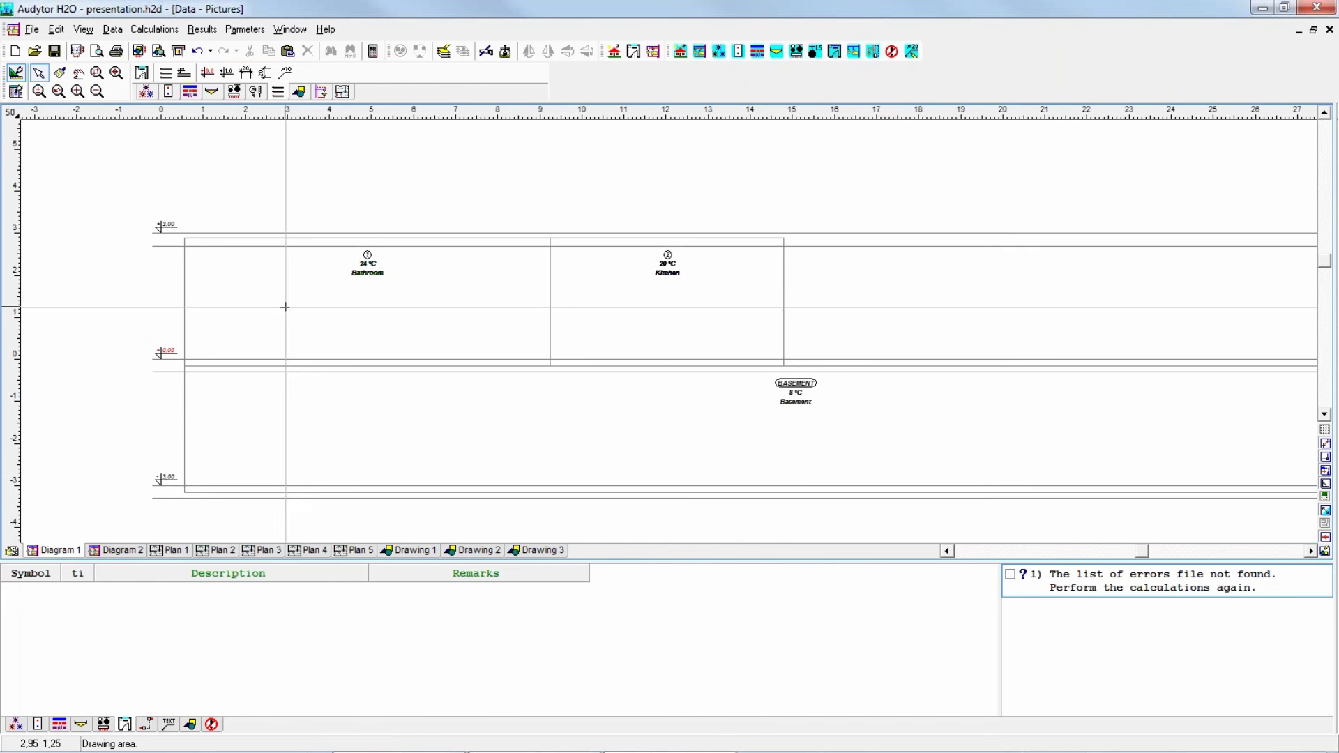
{"action": "left_click", "coordinate": [213, 93]}
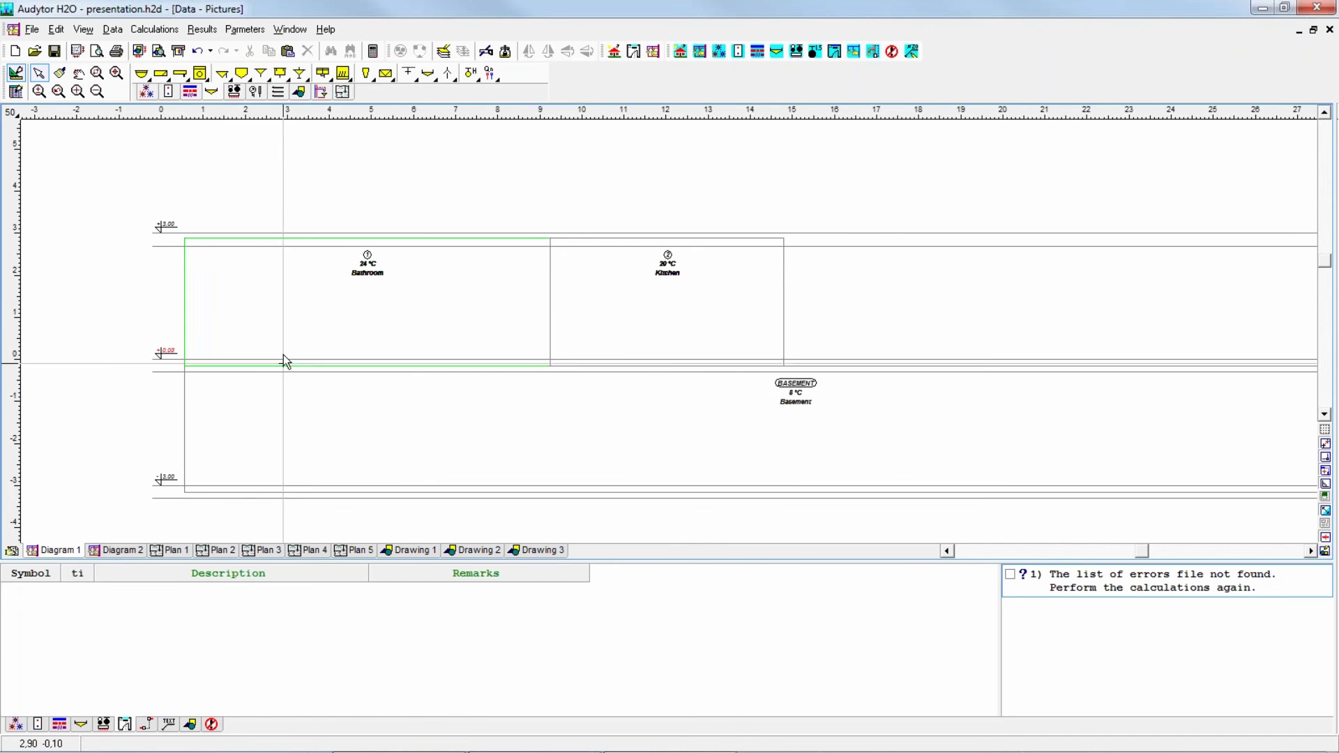
{"action": "scroll", "coordinate": [283, 349], "scroll_direction": "up", "scroll_amount": 2}
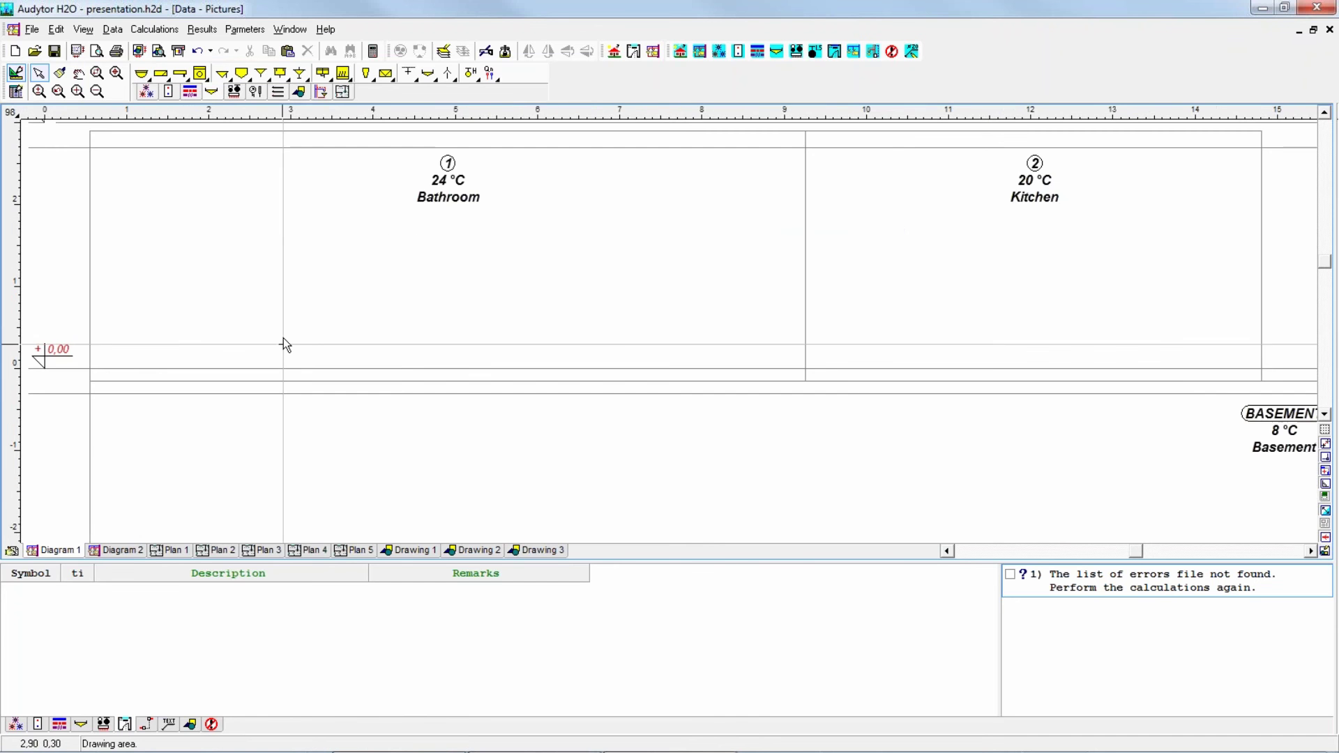
{"action": "left_click", "coordinate": [147, 92]}
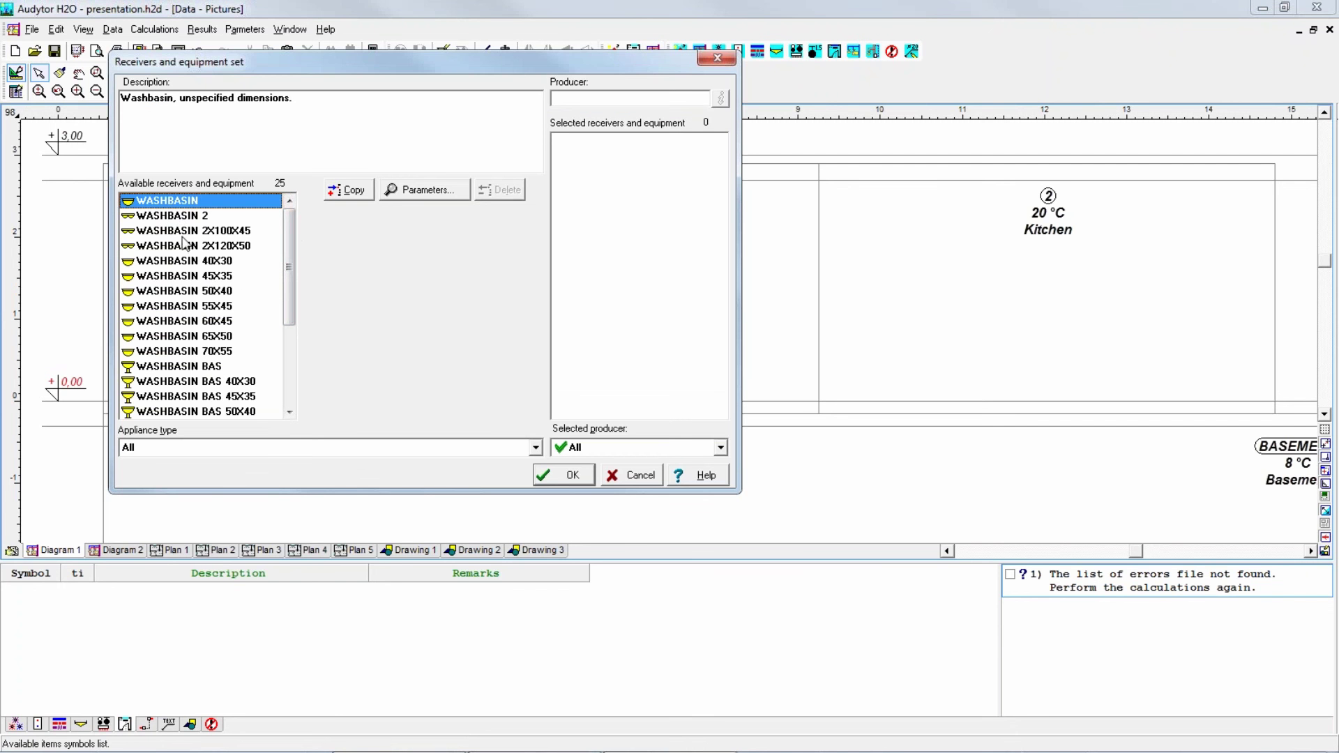
{"action": "key", "text": "Down"}
{"action": "key", "text": "Down"}
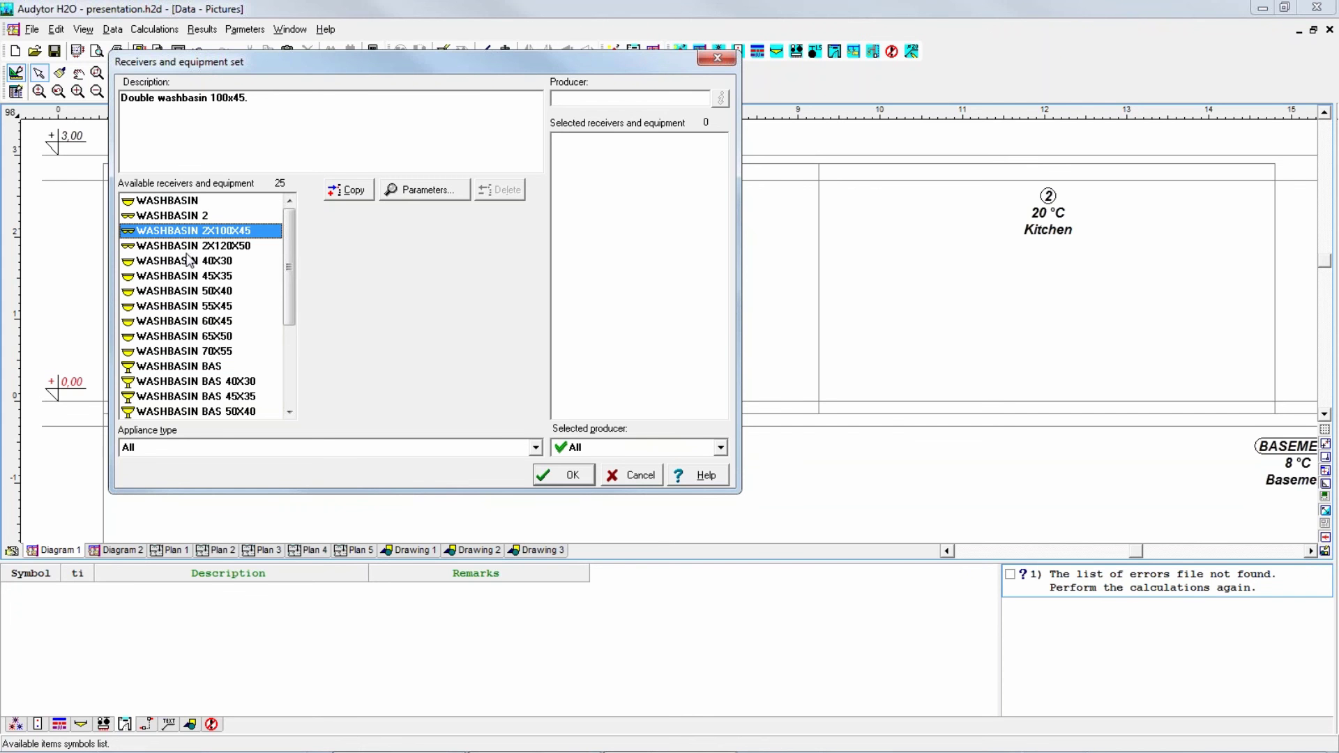
{"action": "left_click", "coordinate": [187, 202]}
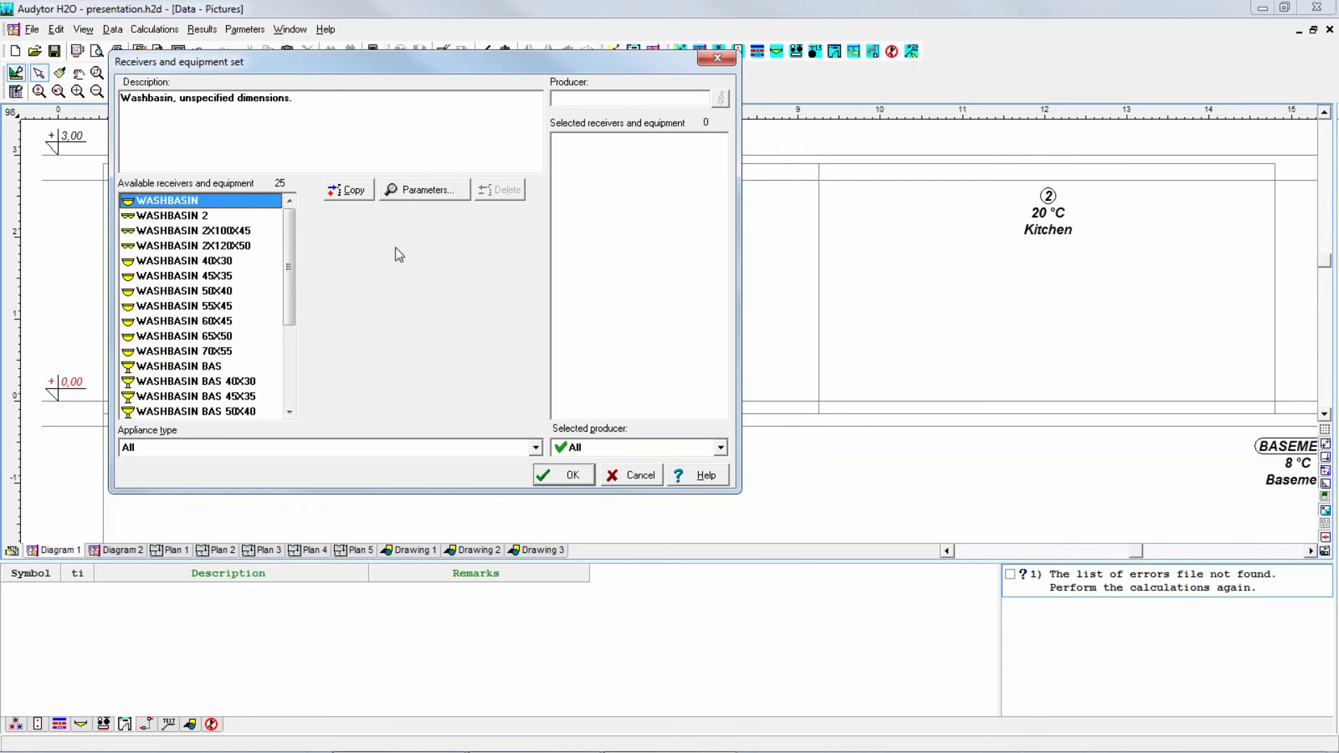
{"action": "left_click", "coordinate": [352, 190]}
{"action": "left_click", "coordinate": [568, 475]}
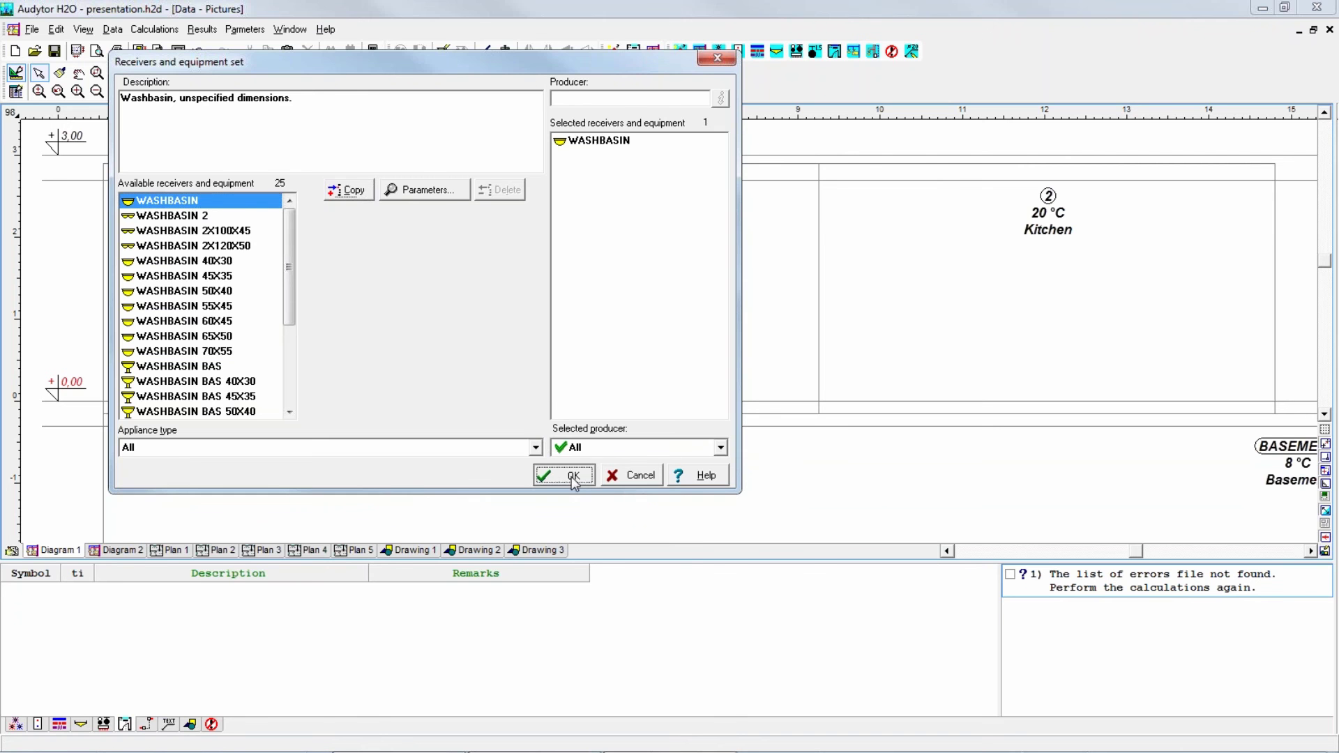
Place the WASHBASIN near the outer wall of the Bathroom, about 0.85 m above the 0.00 floor level
{"action": "left_click", "coordinate": [146, 89]}
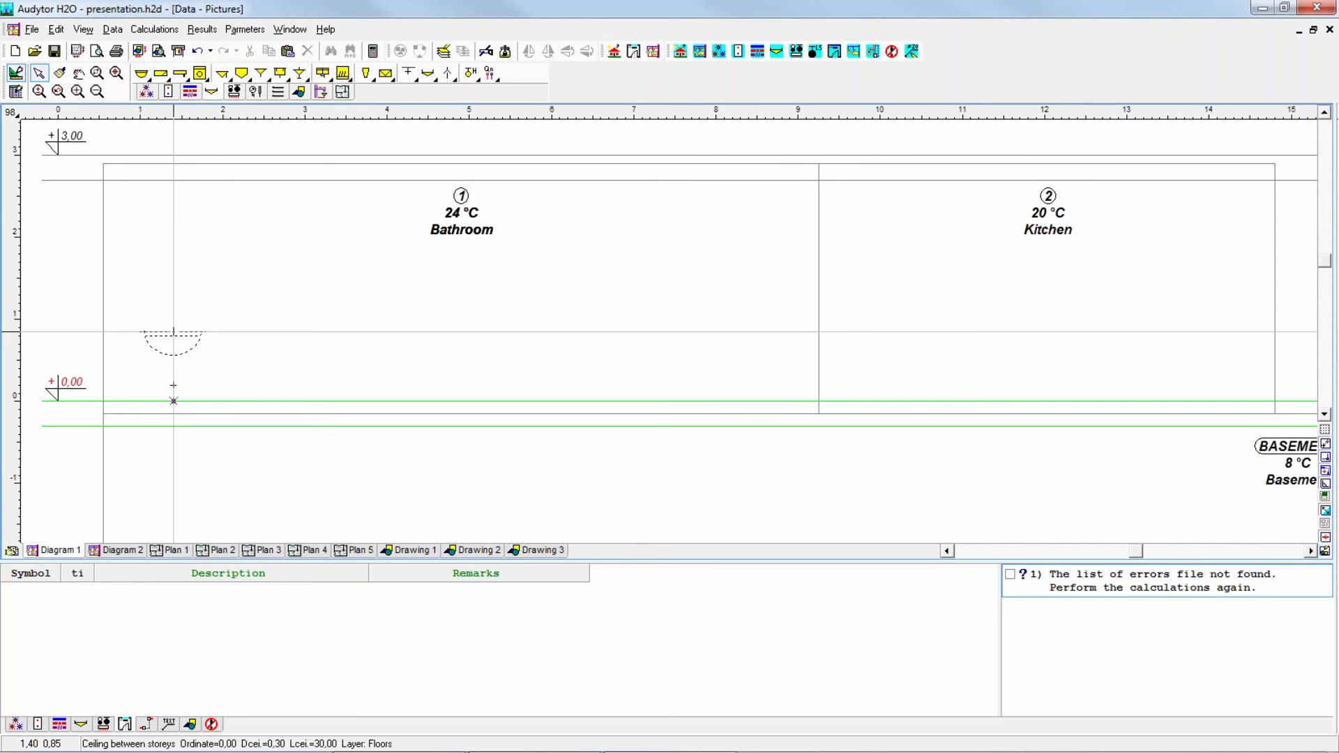
{"action": "left_click", "coordinate": [174, 331]}
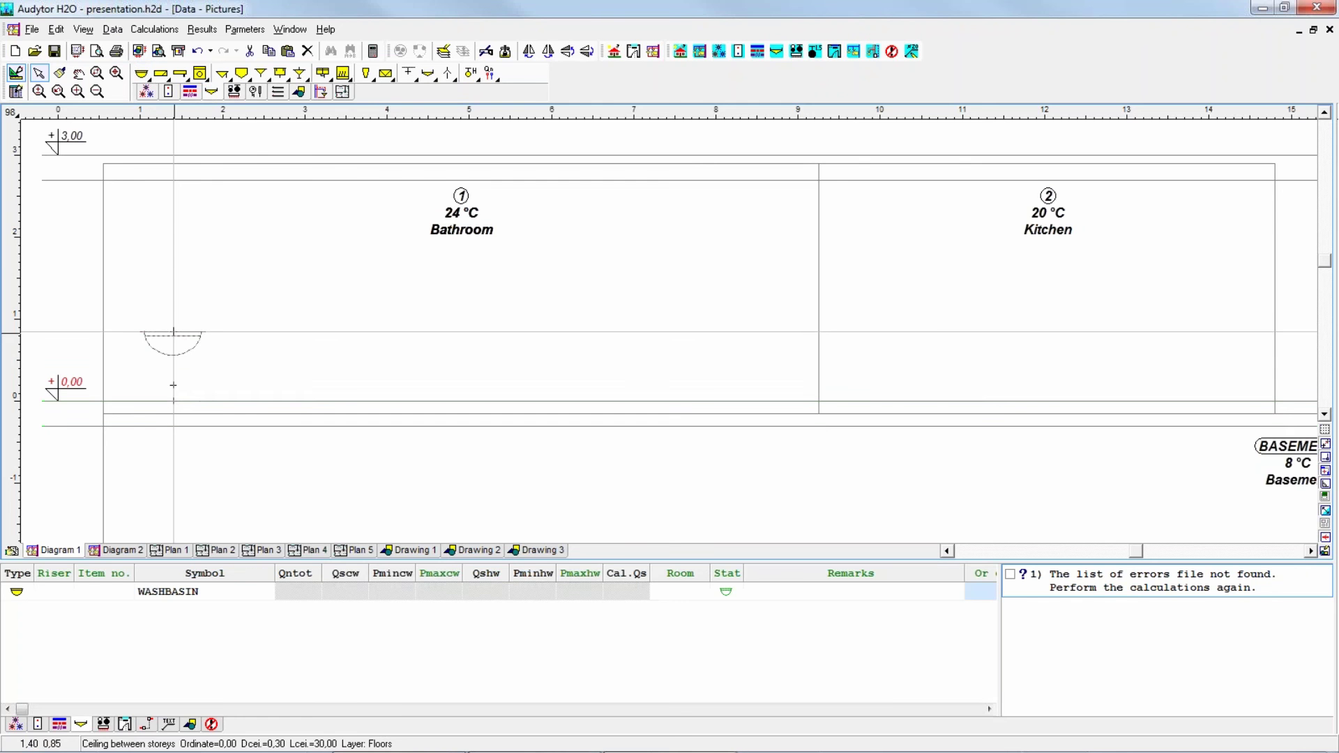
{"action": "right_click", "coordinate": [218, 284]}
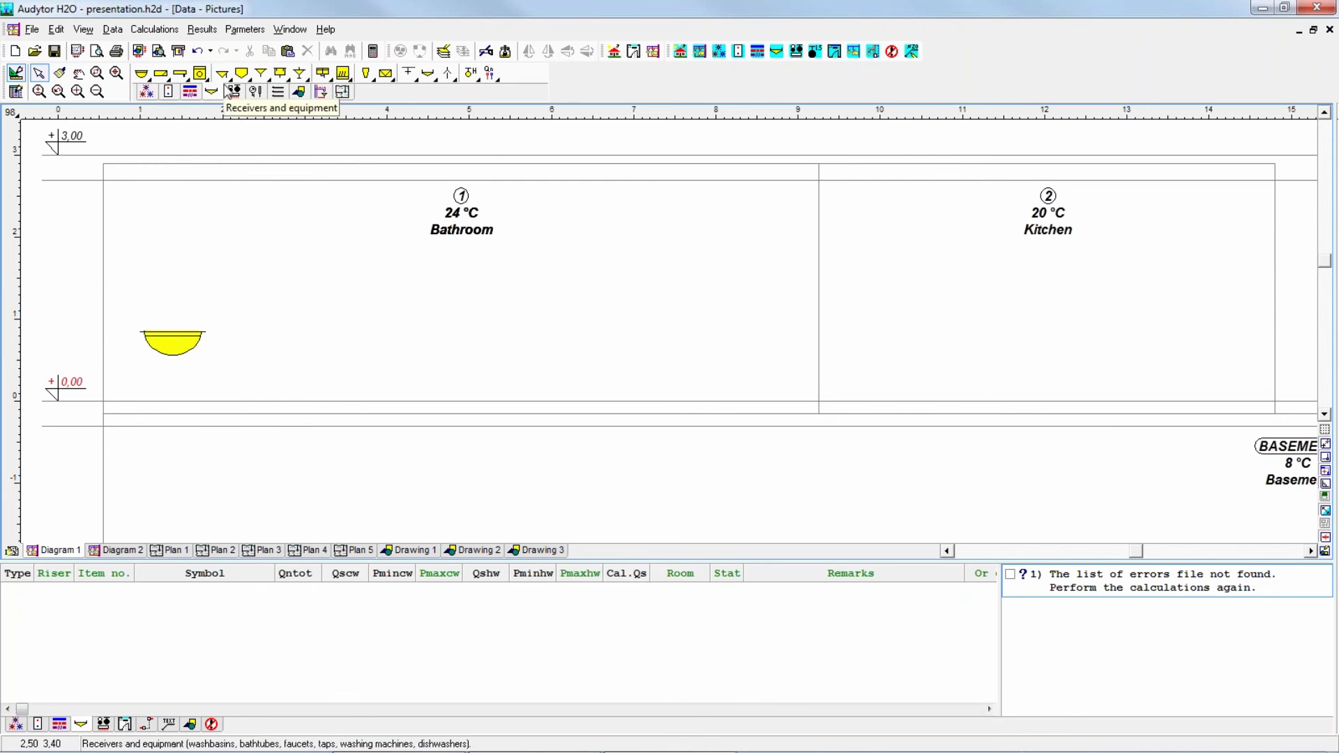
Add the vertical washbasin faucet with mobile spout, FAUC ST MS WASH DN15, to the set of selected faucets
{"action": "left_click", "coordinate": [426, 76]}
{"action": "left_click", "coordinate": [428, 82]}
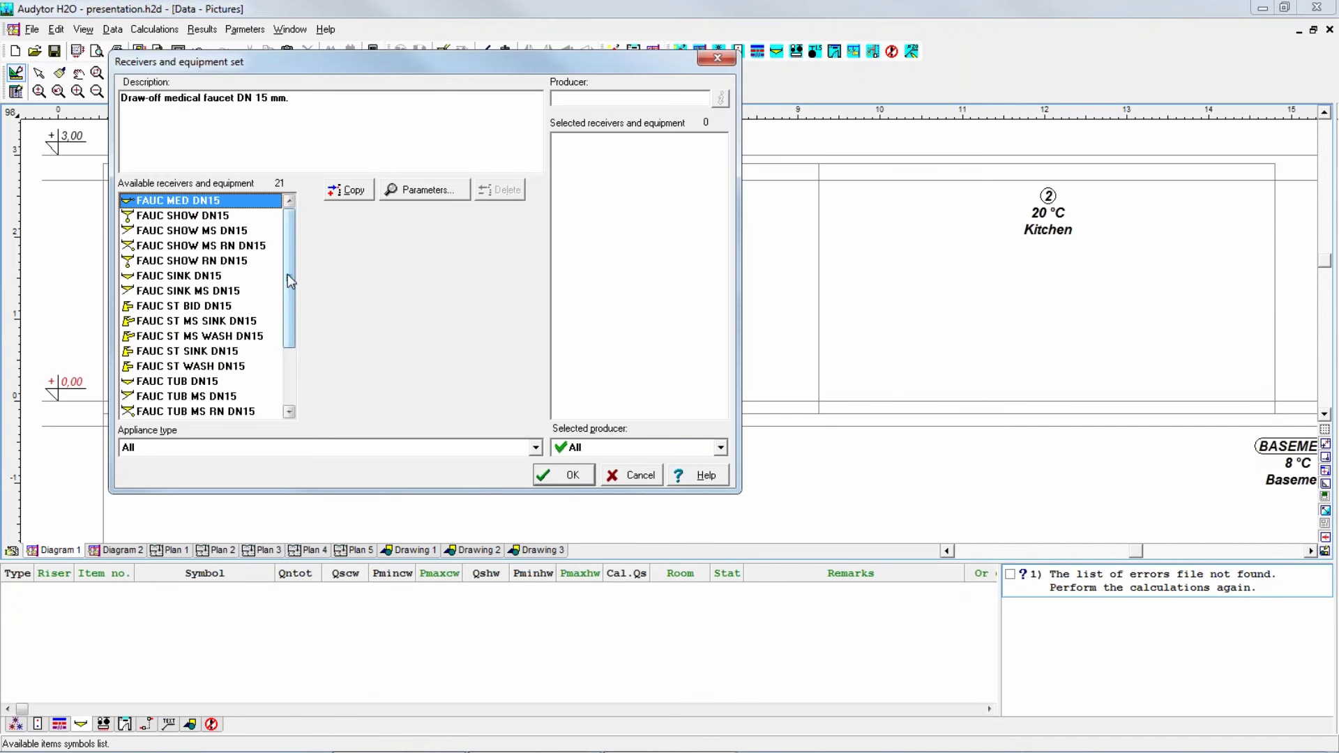
{"action": "left_click", "coordinate": [152, 233]}
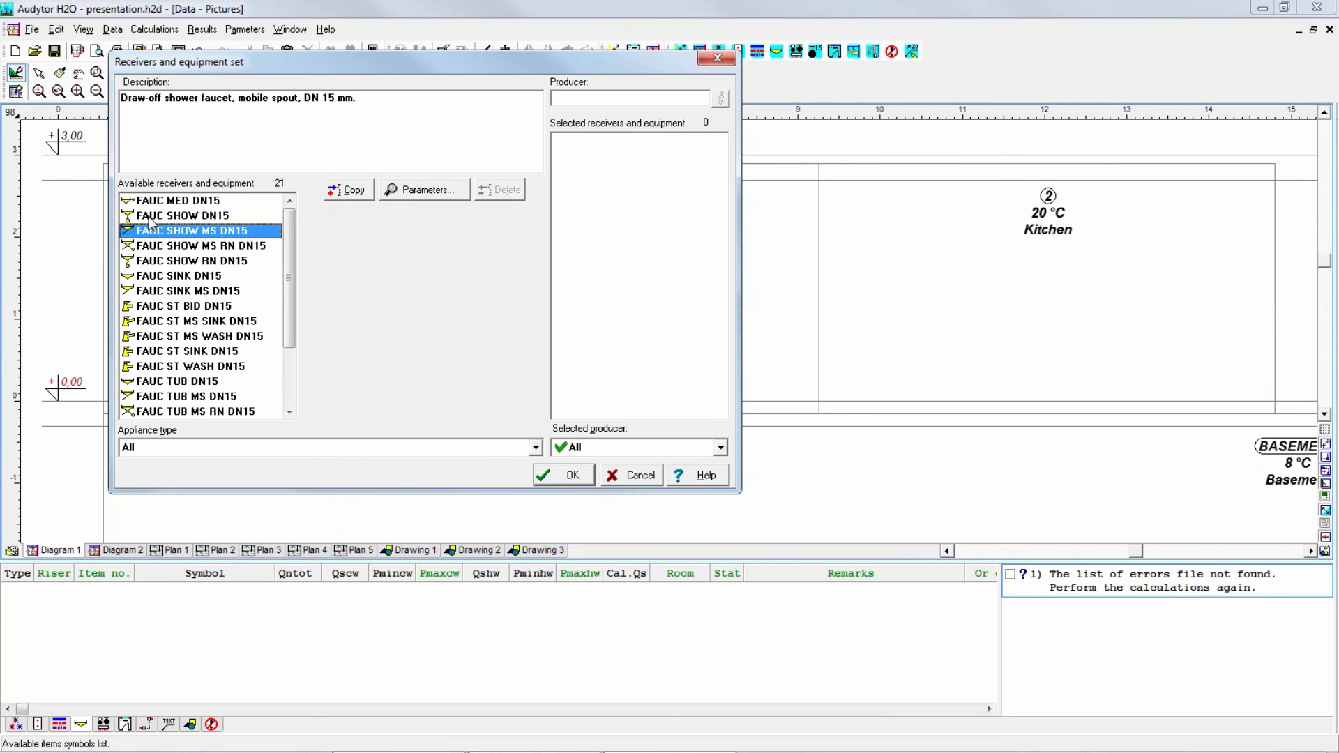
{"action": "left_click", "coordinate": [162, 276]}
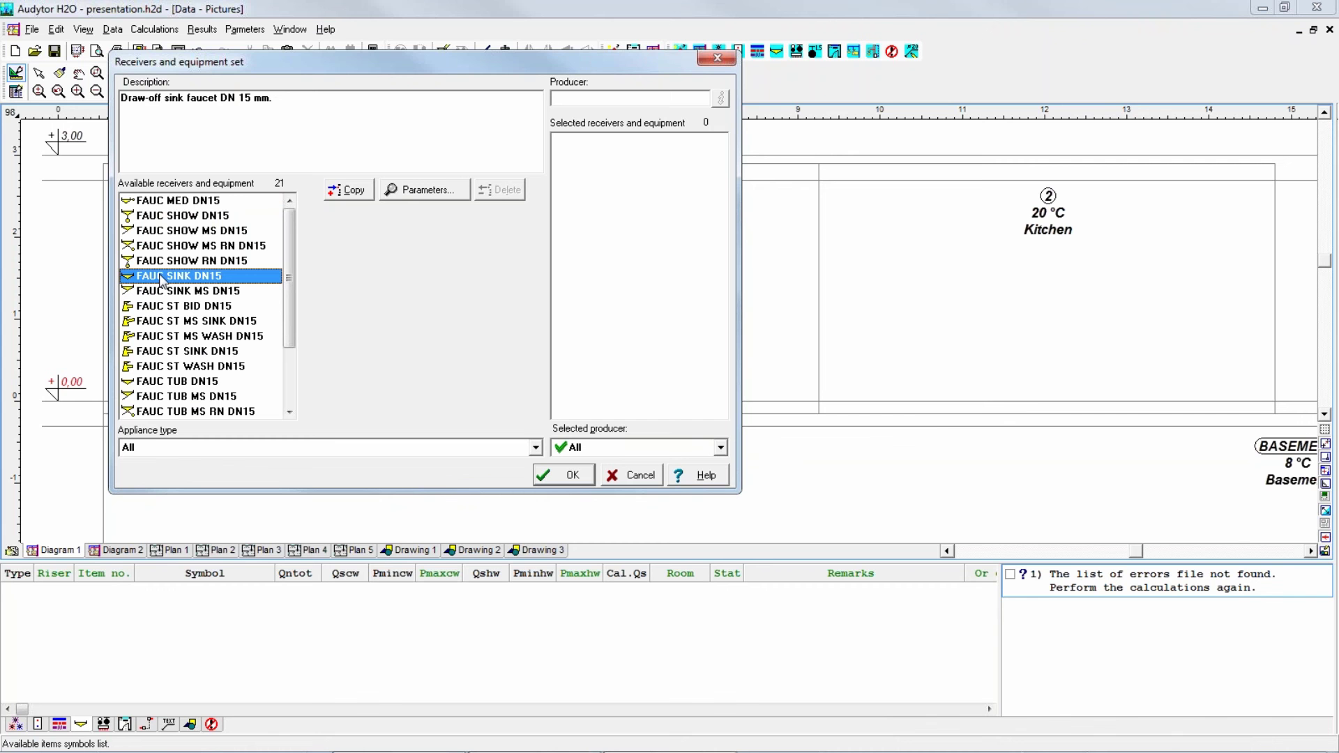
{"action": "left_click", "coordinate": [168, 308]}
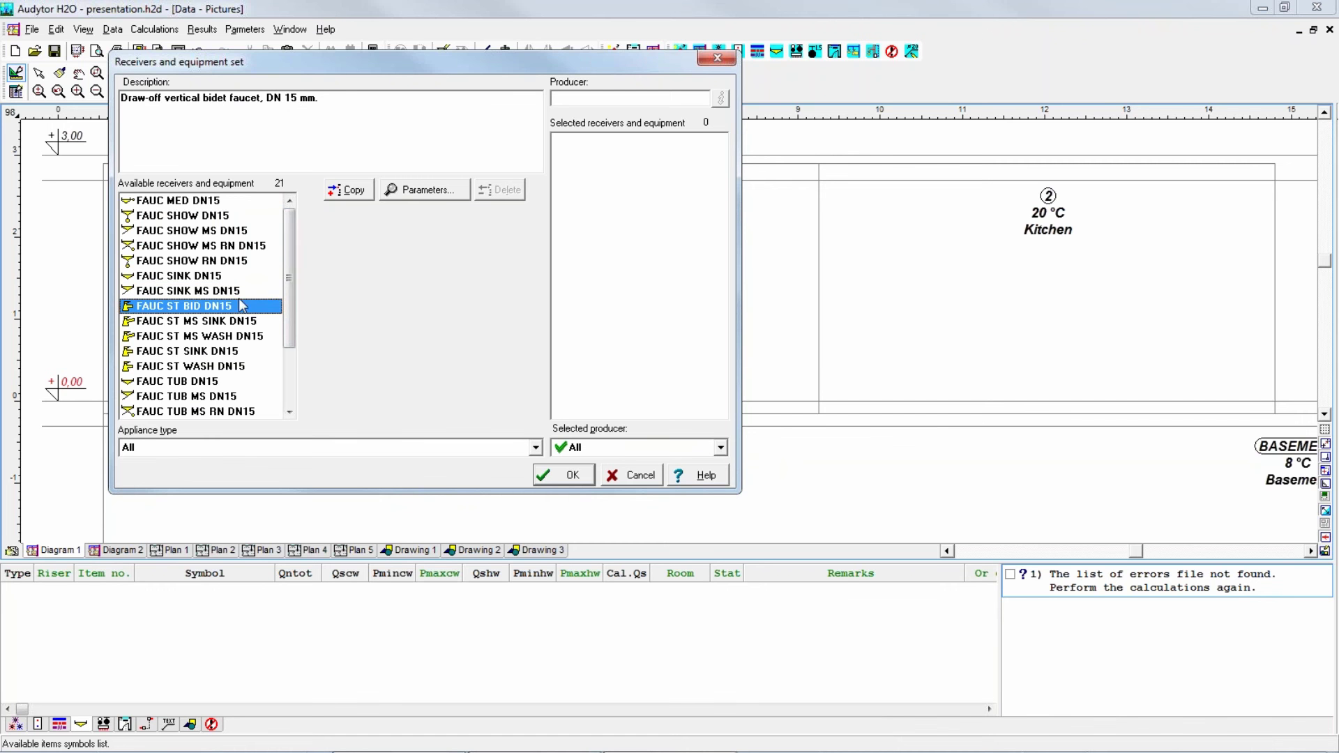
{"action": "left_click", "coordinate": [212, 322]}
{"action": "left_click", "coordinate": [212, 338]}
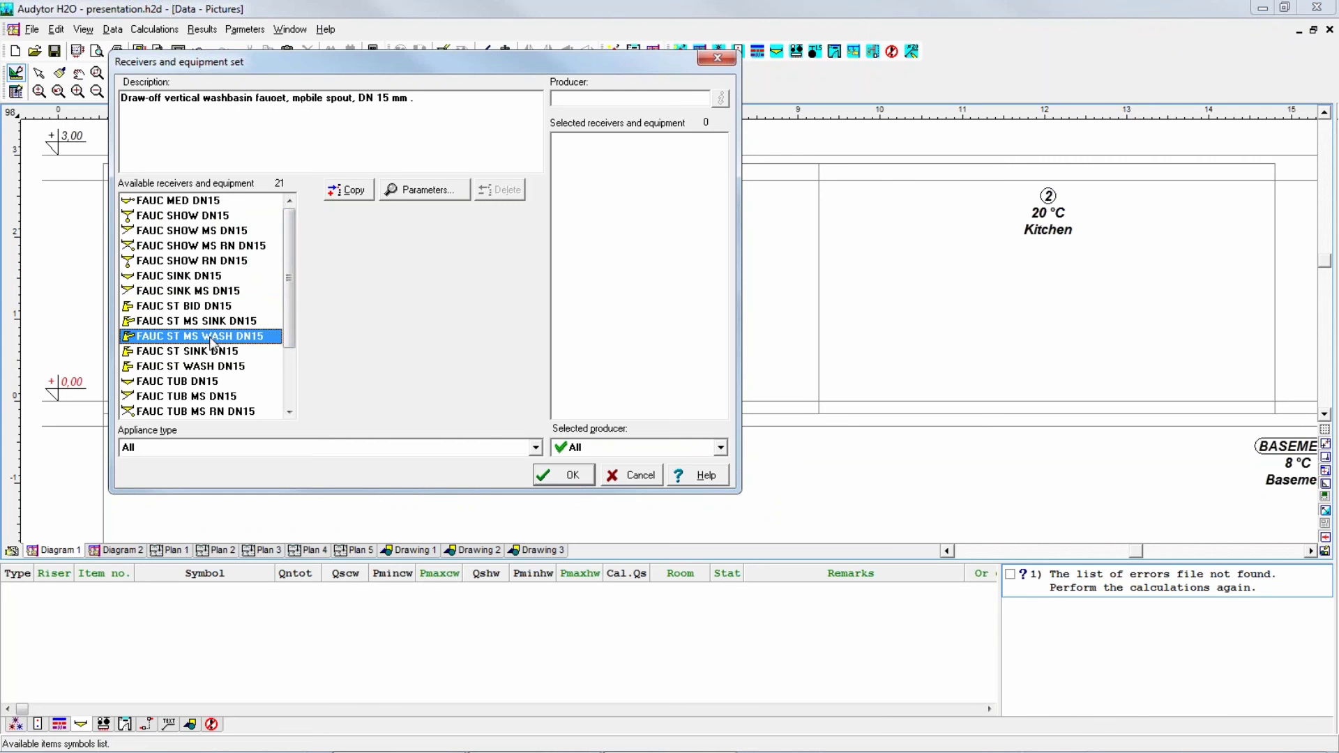
{"action": "left_click", "coordinate": [348, 189]}
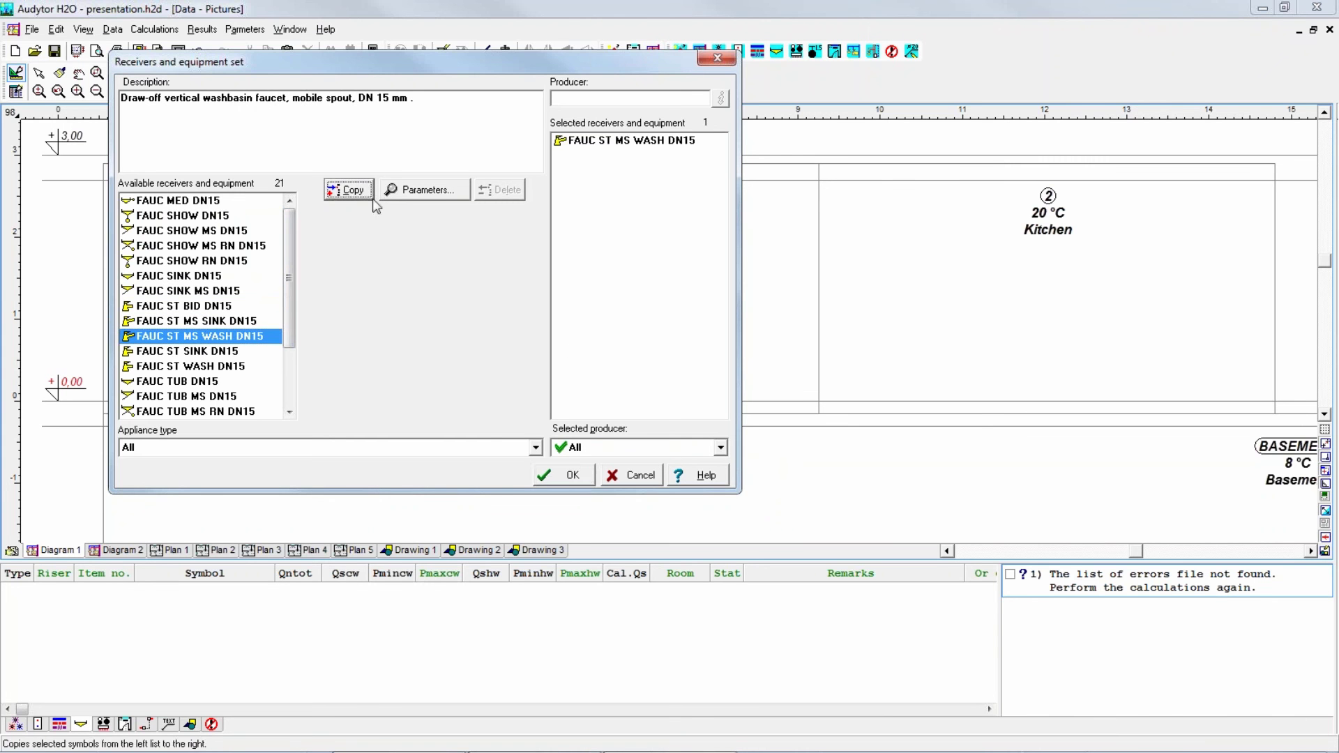
{"action": "left_click", "coordinate": [573, 475]}
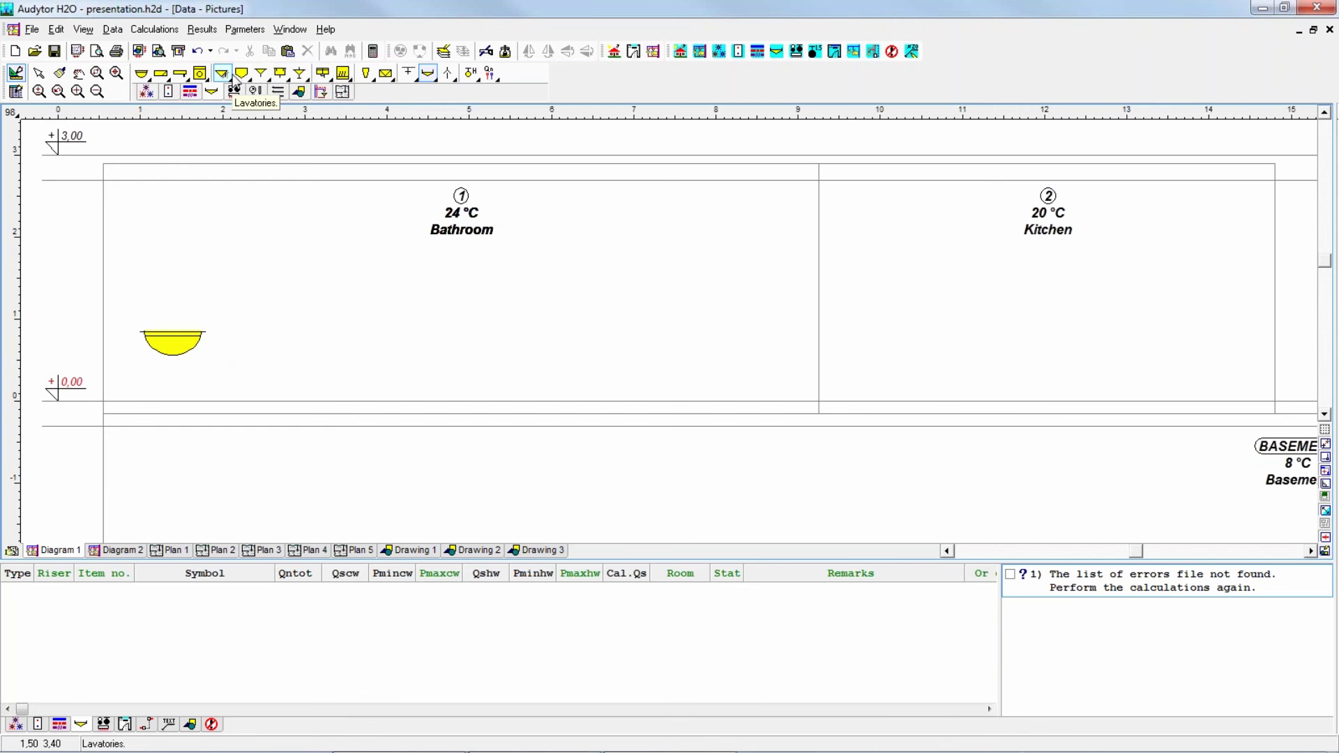
Place the FAUC ST MS WASH DN15 faucet on the middle of the Bathroom washbasin and finish inserting
{"action": "left_click", "coordinate": [426, 74]}
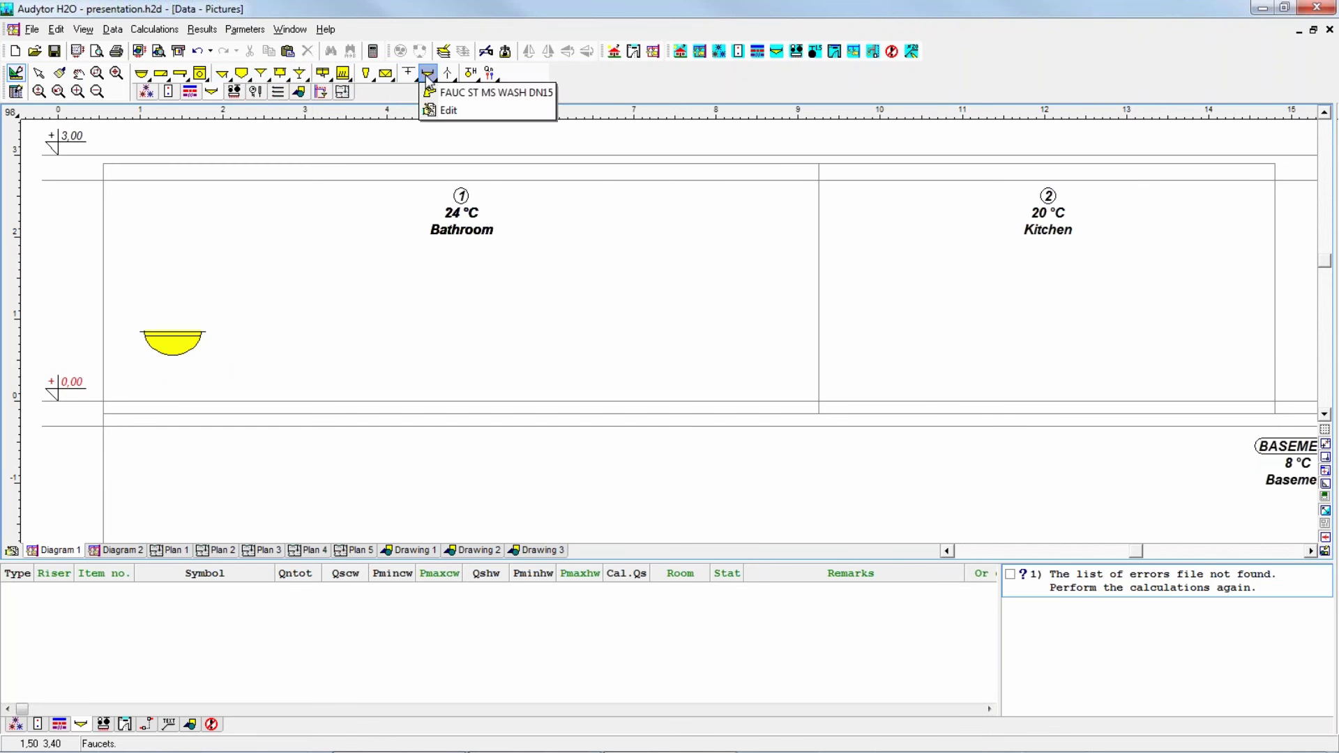
{"action": "left_click", "coordinate": [488, 92]}
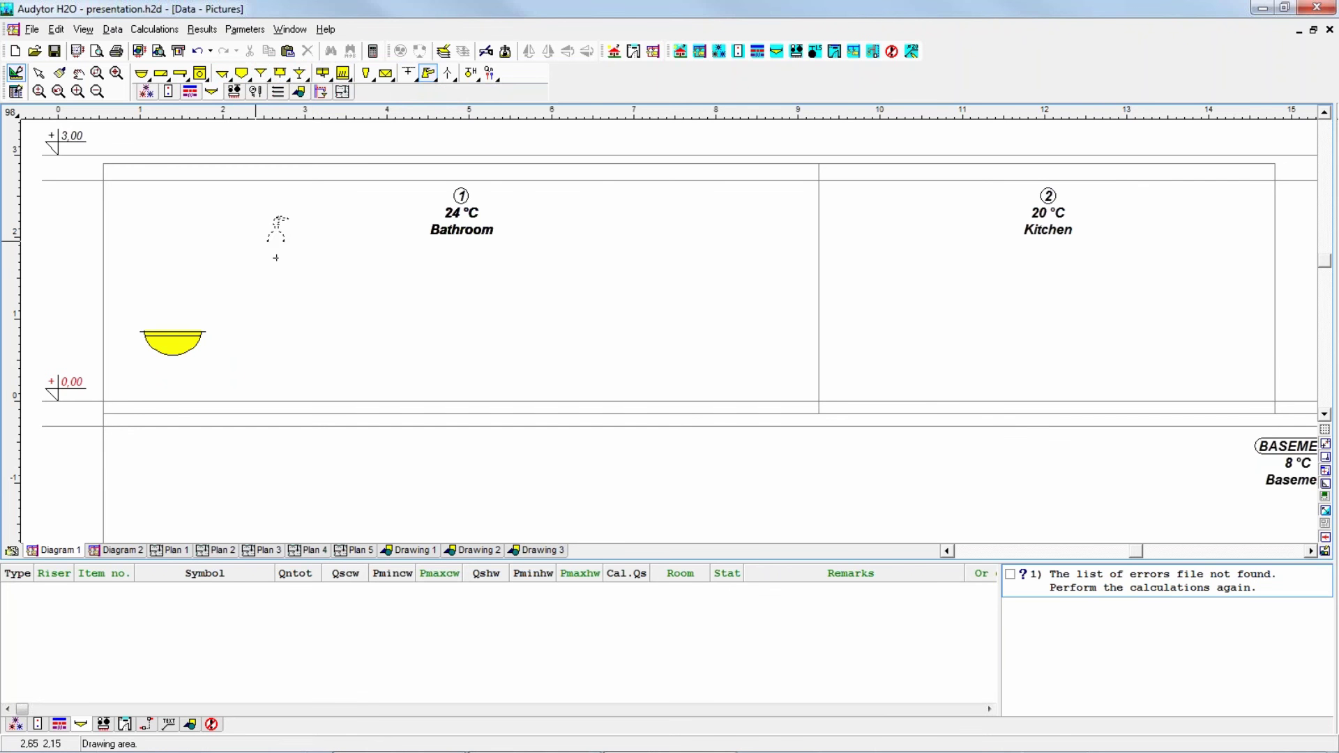
{"action": "left_click", "coordinate": [175, 331]}
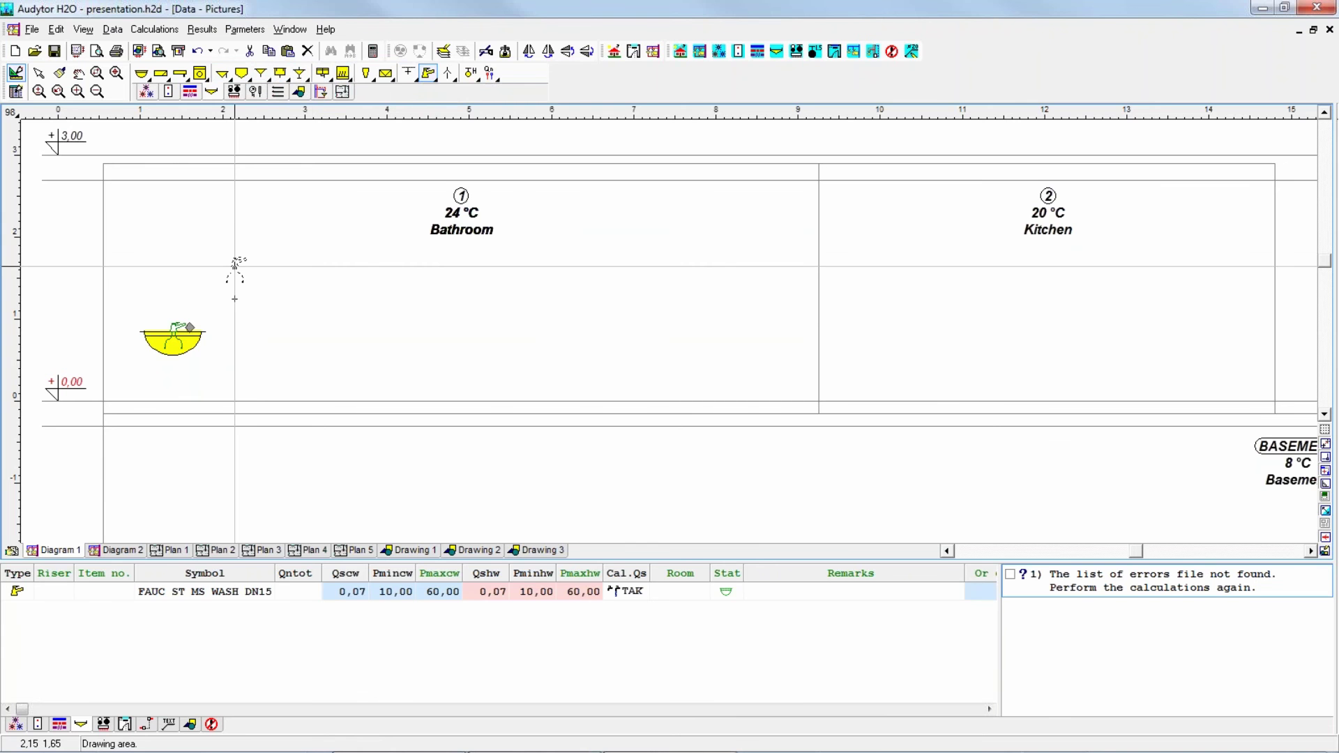
{"action": "key", "text": "Escape"}
{"action": "left_click", "coordinate": [218, 279]}
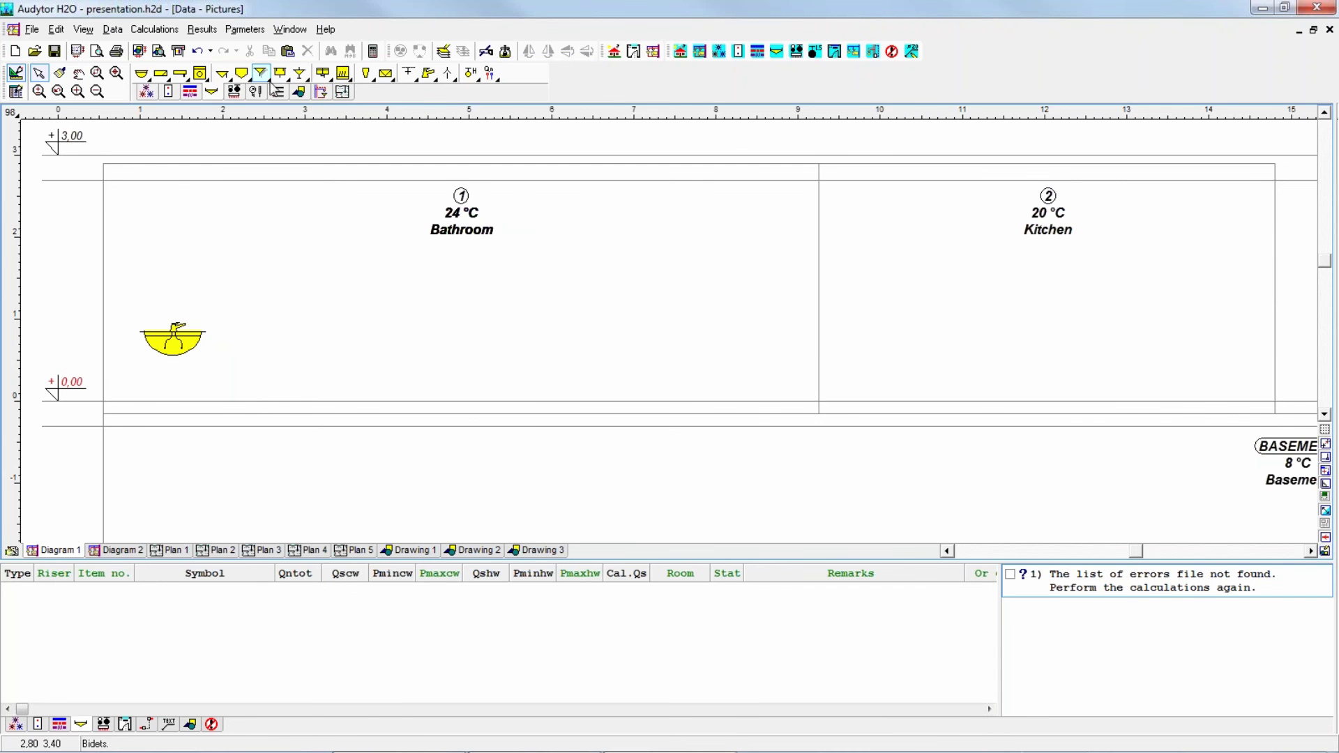
Add the plain LAVATORY to the set of selected lavatories for the drawing
{"action": "left_click", "coordinate": [224, 74]}
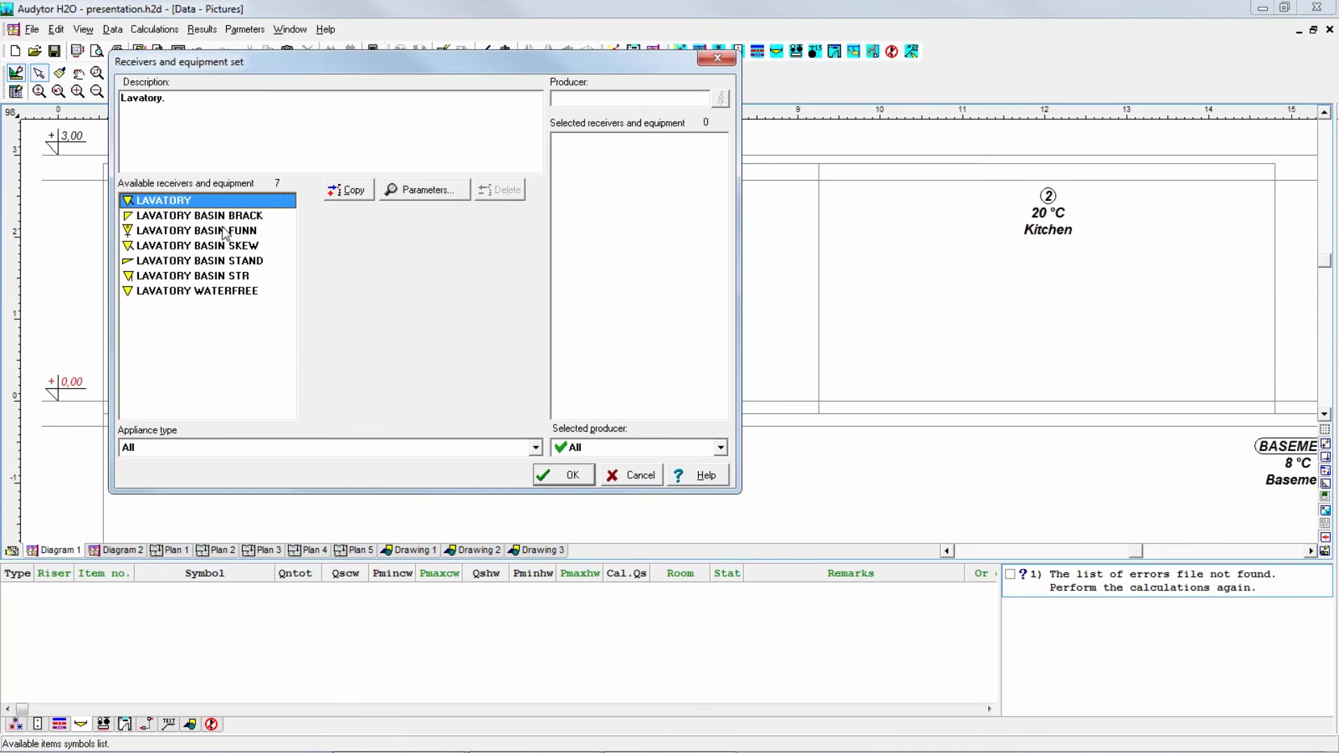
{"action": "left_click", "coordinate": [224, 231]}
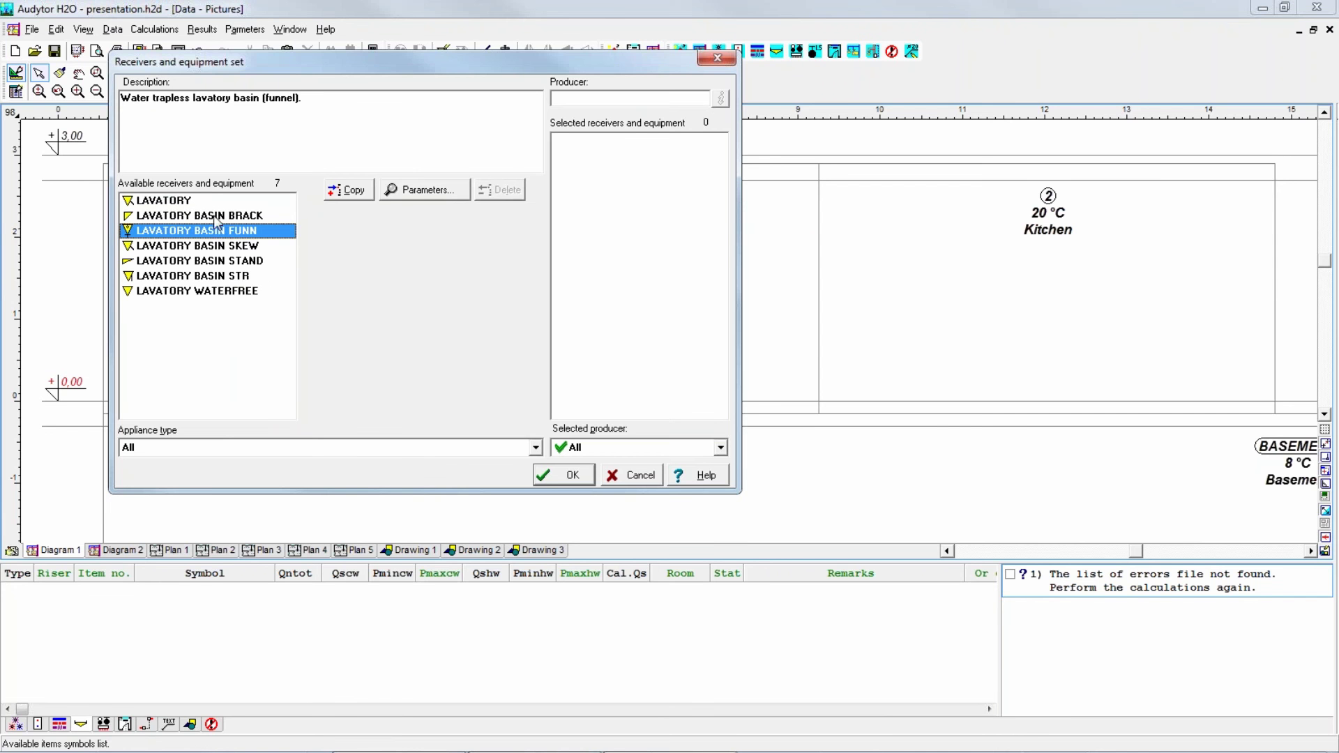
{"action": "left_click", "coordinate": [171, 202]}
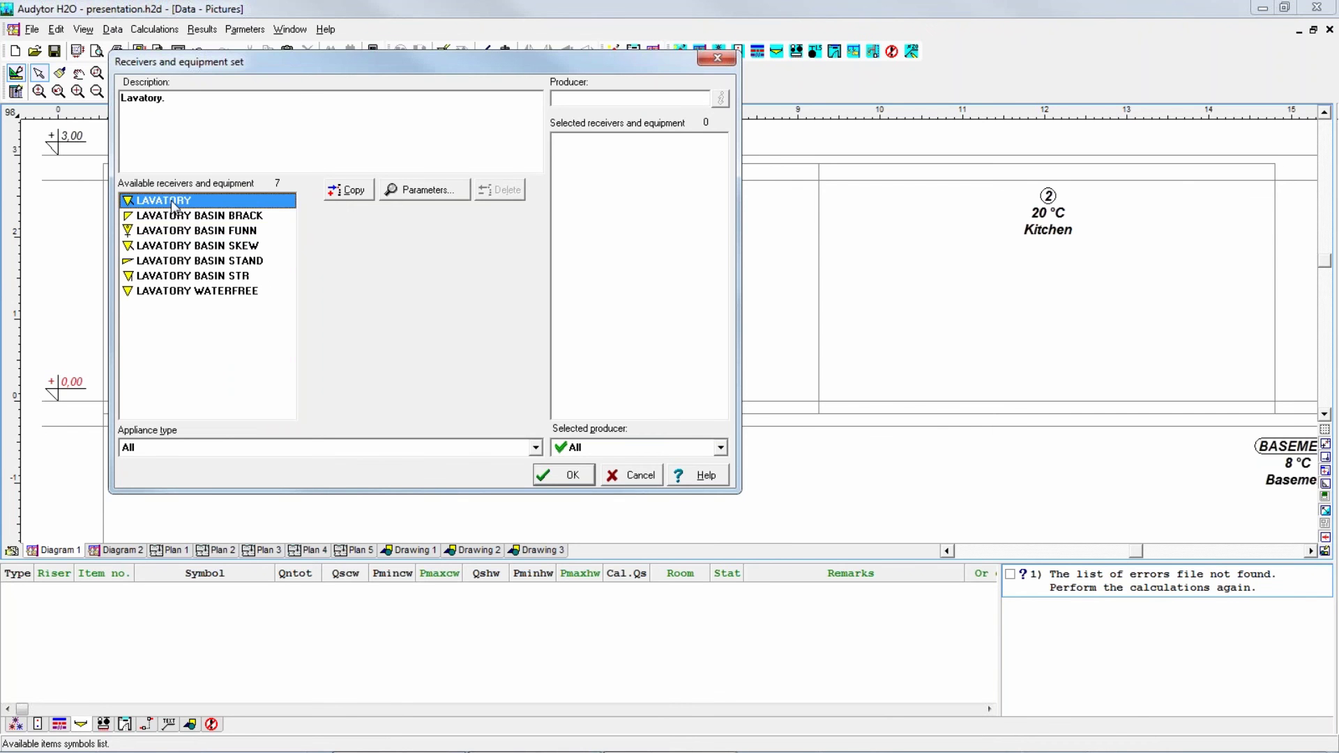
{"action": "left_click", "coordinate": [350, 190]}
{"action": "left_click", "coordinate": [566, 476]}
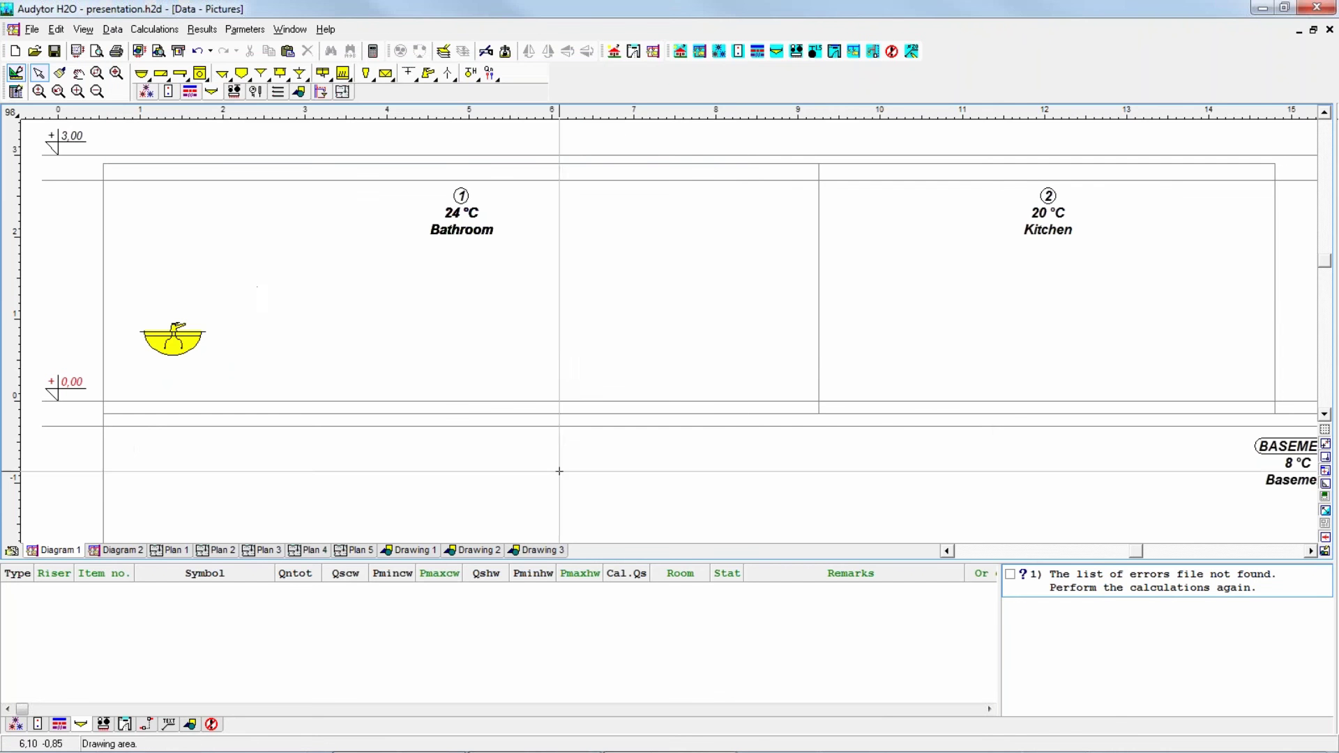
Place the LAVATORY on the Bathroom's 0.00 floor line, about 1 m from the washbasin towards the kitchen
{"action": "left_click", "coordinate": [222, 77]}
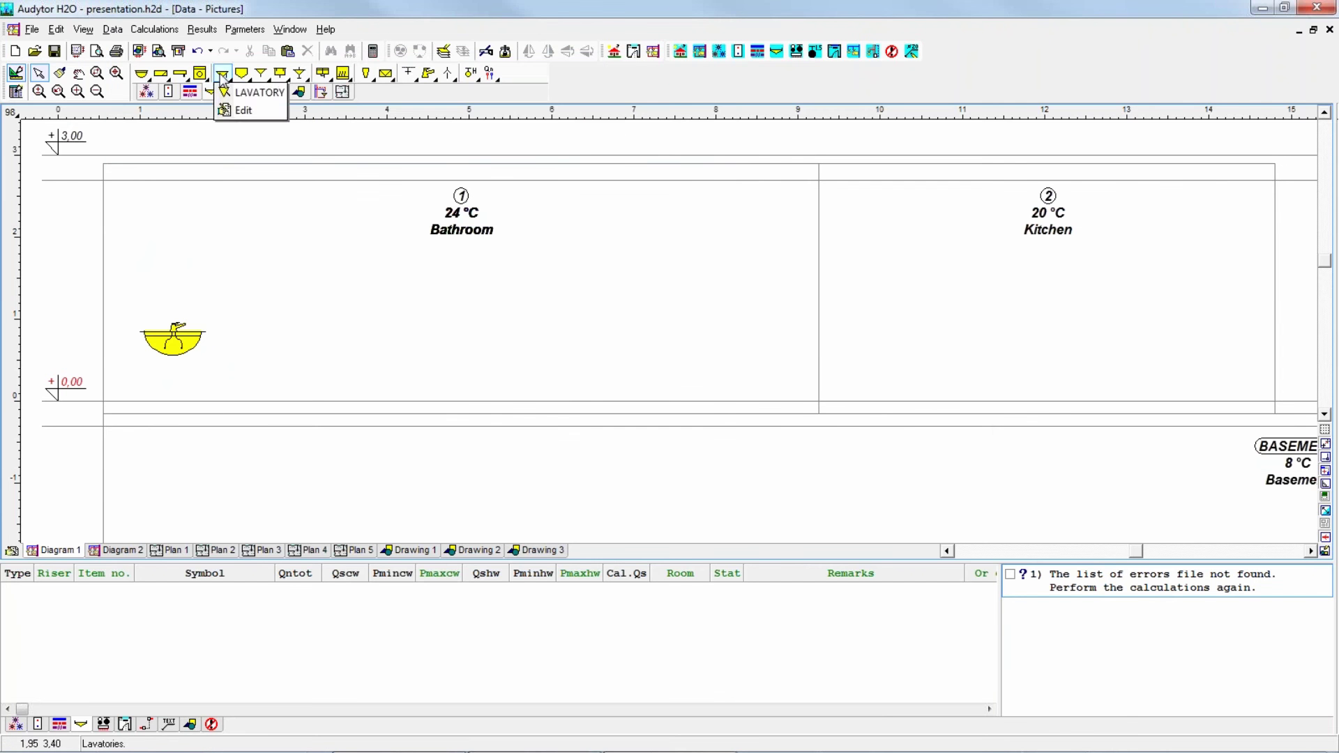
{"action": "left_click", "coordinate": [240, 91]}
{"action": "left_click", "coordinate": [256, 400]}
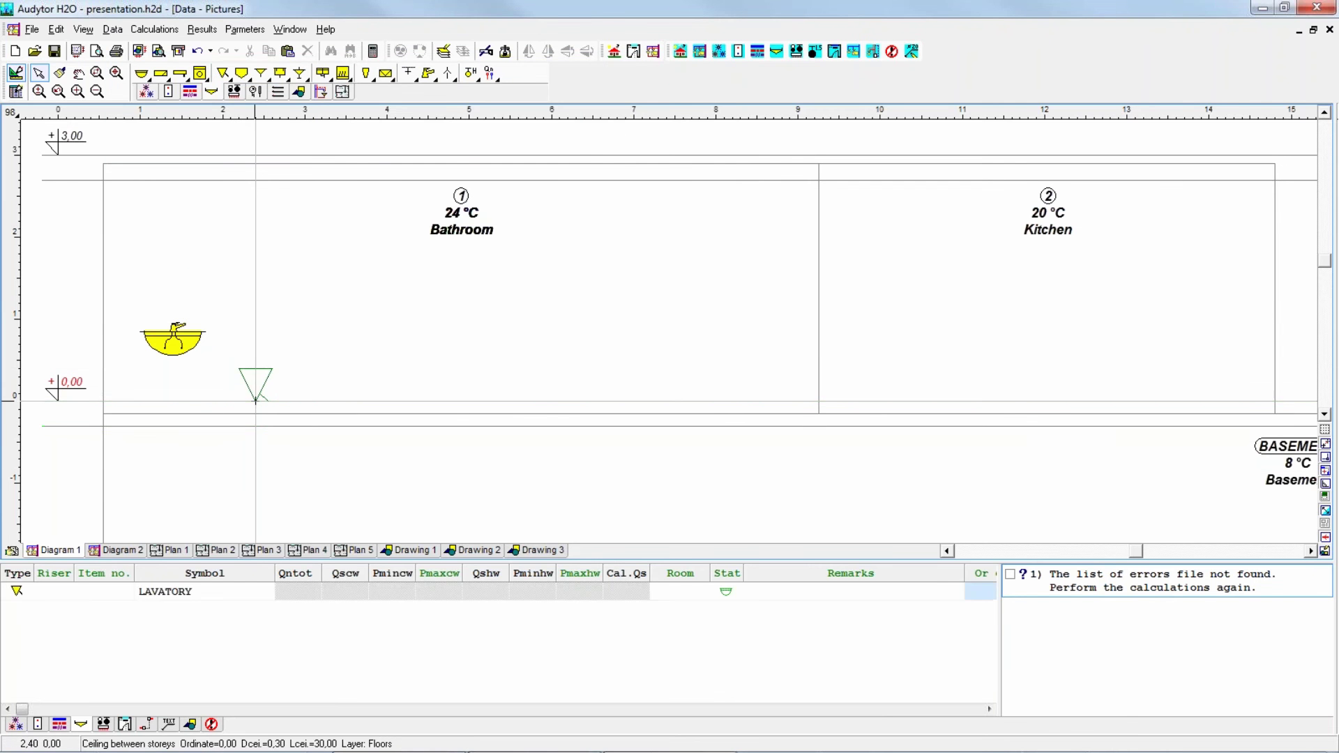
Add the FLUSHING TANK to the selected equipment and place it directly on top of the Bathroom lavatory
{"action": "left_click", "coordinate": [280, 74]}
{"action": "left_click", "coordinate": [297, 98]}
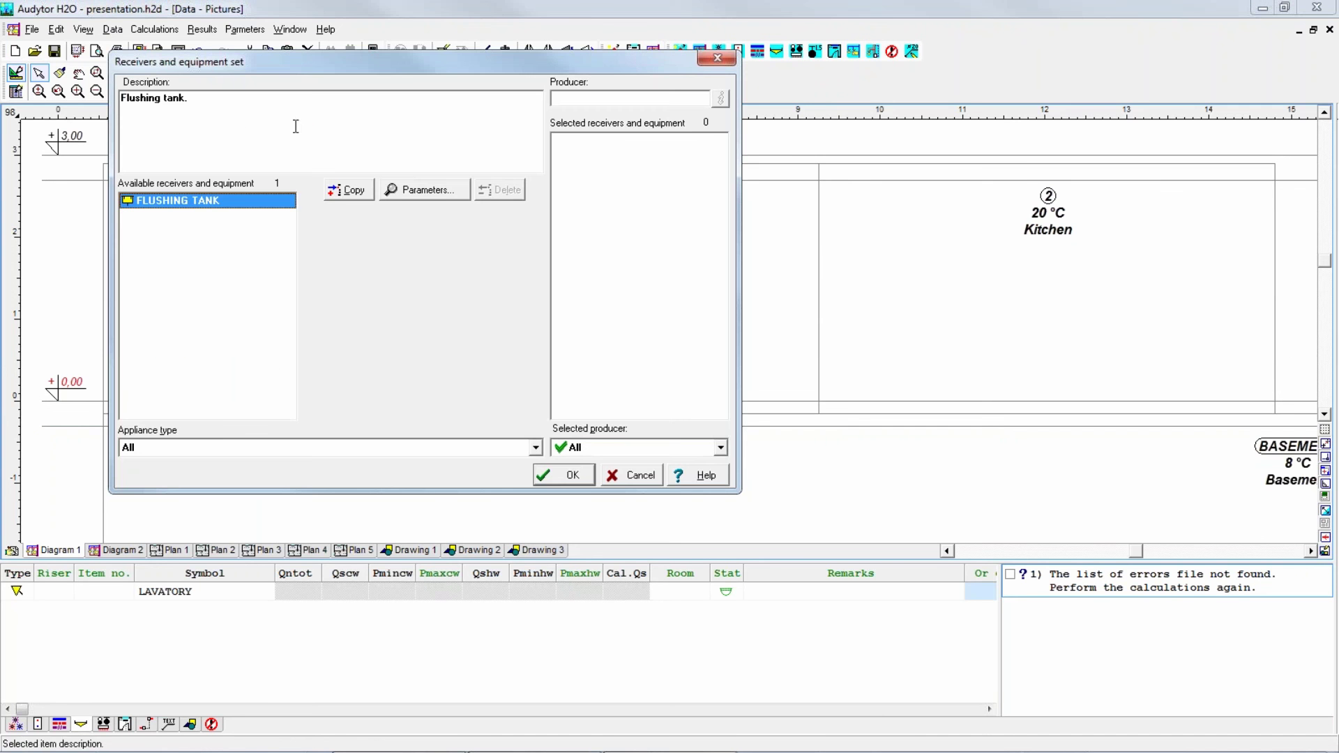
{"action": "left_click", "coordinate": [346, 189]}
{"action": "left_click", "coordinate": [571, 475]}
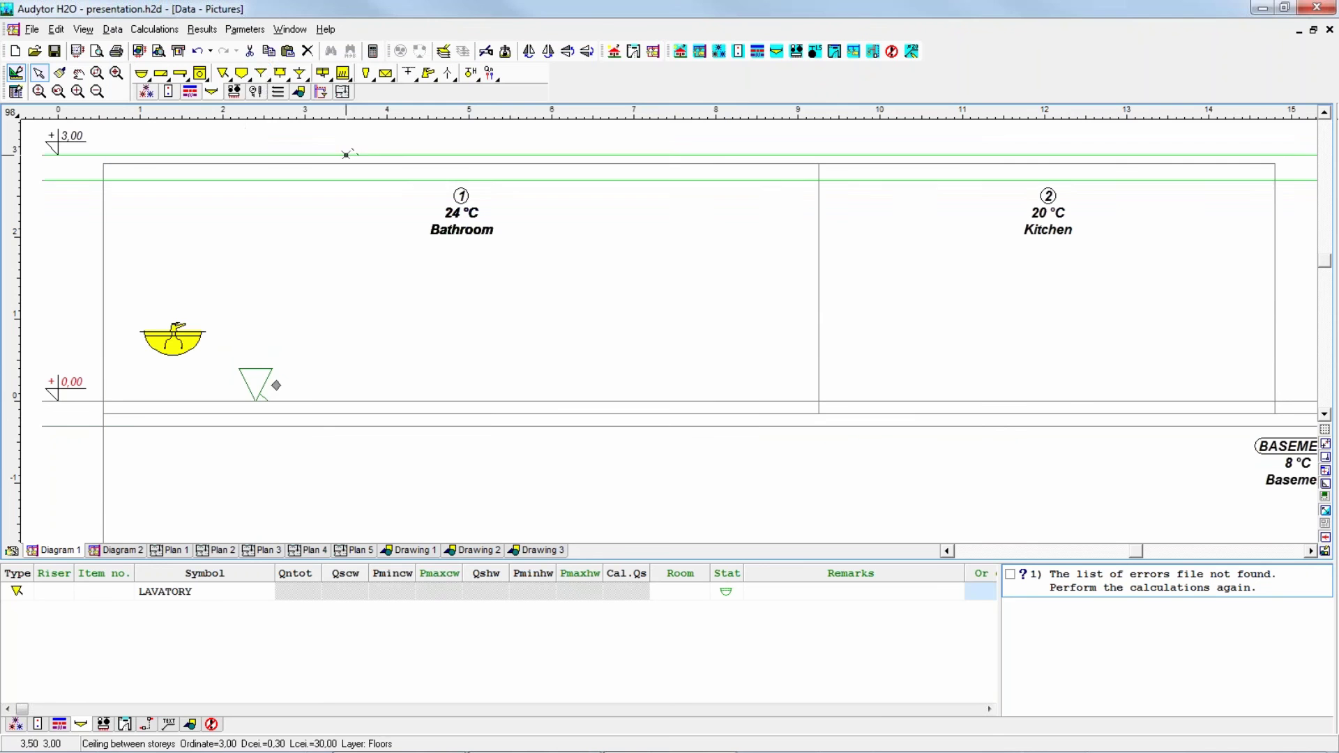
{"action": "left_click", "coordinate": [279, 73]}
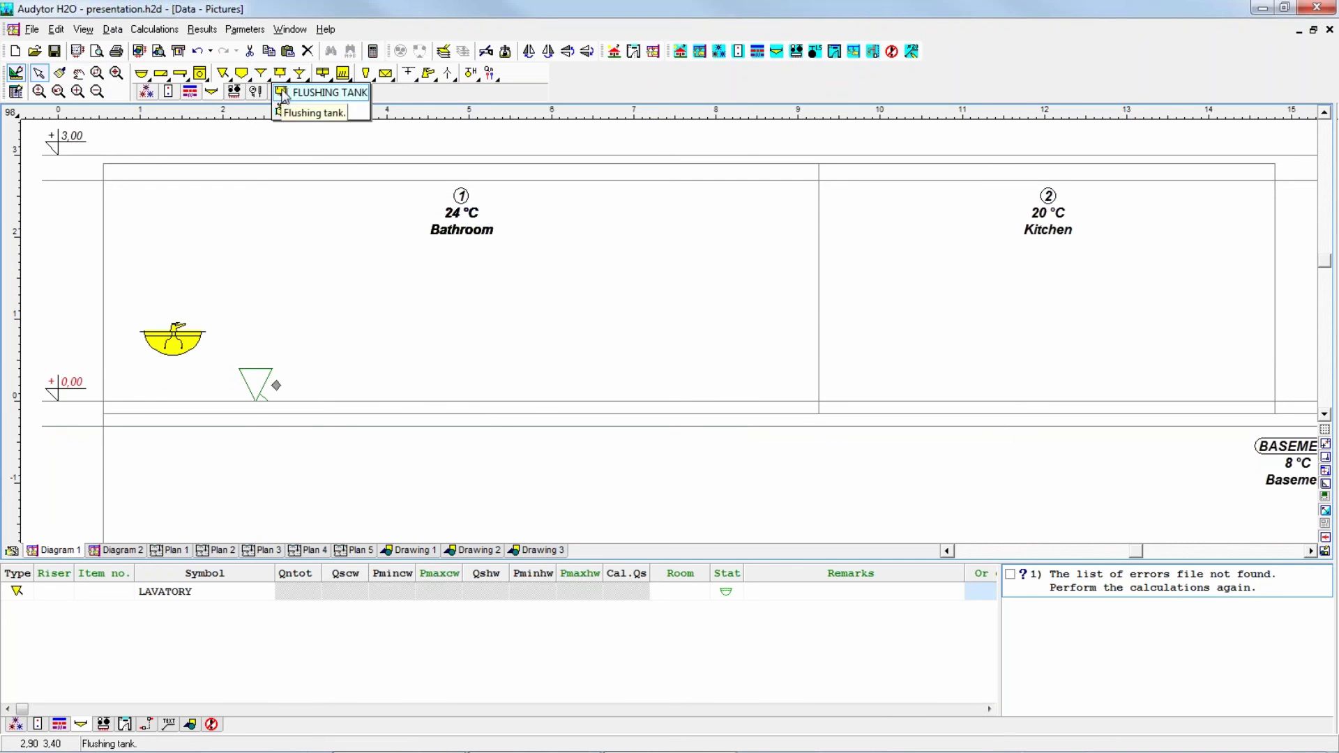
{"action": "left_click", "coordinate": [307, 93]}
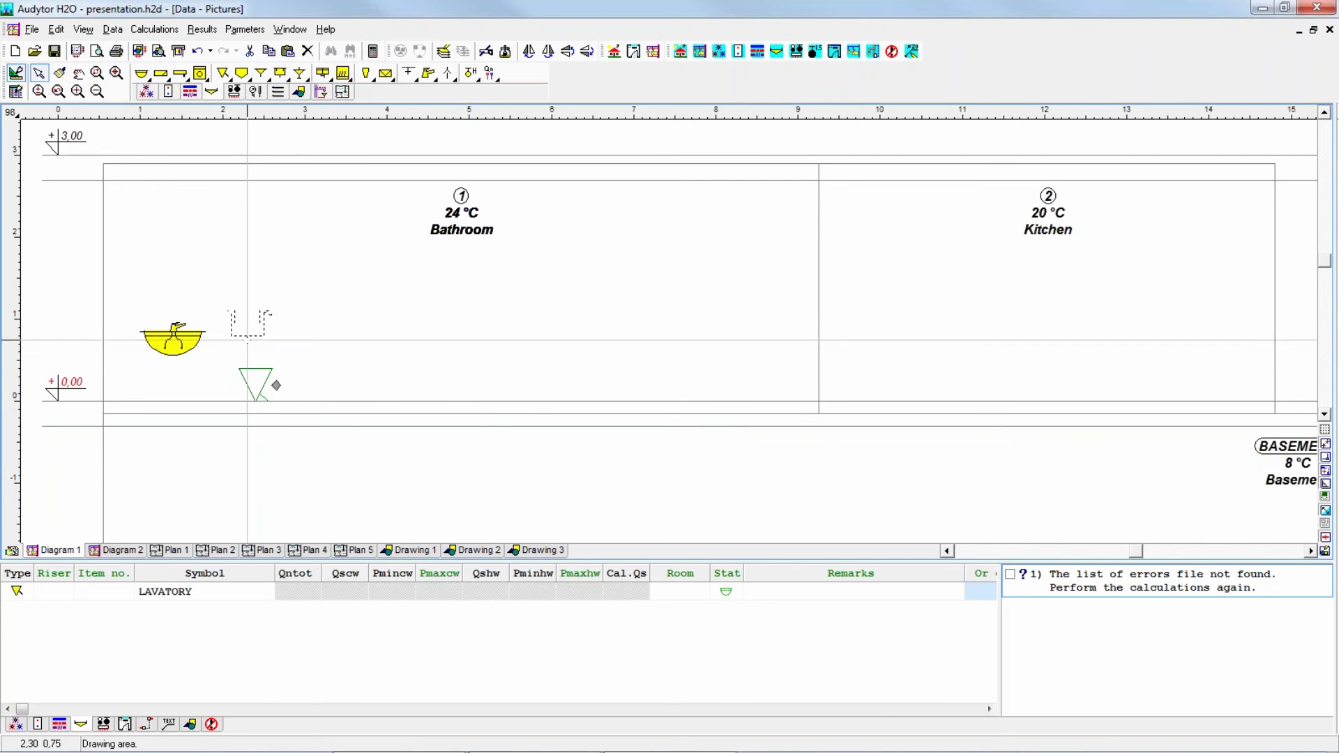
{"action": "left_click", "coordinate": [255, 377]}
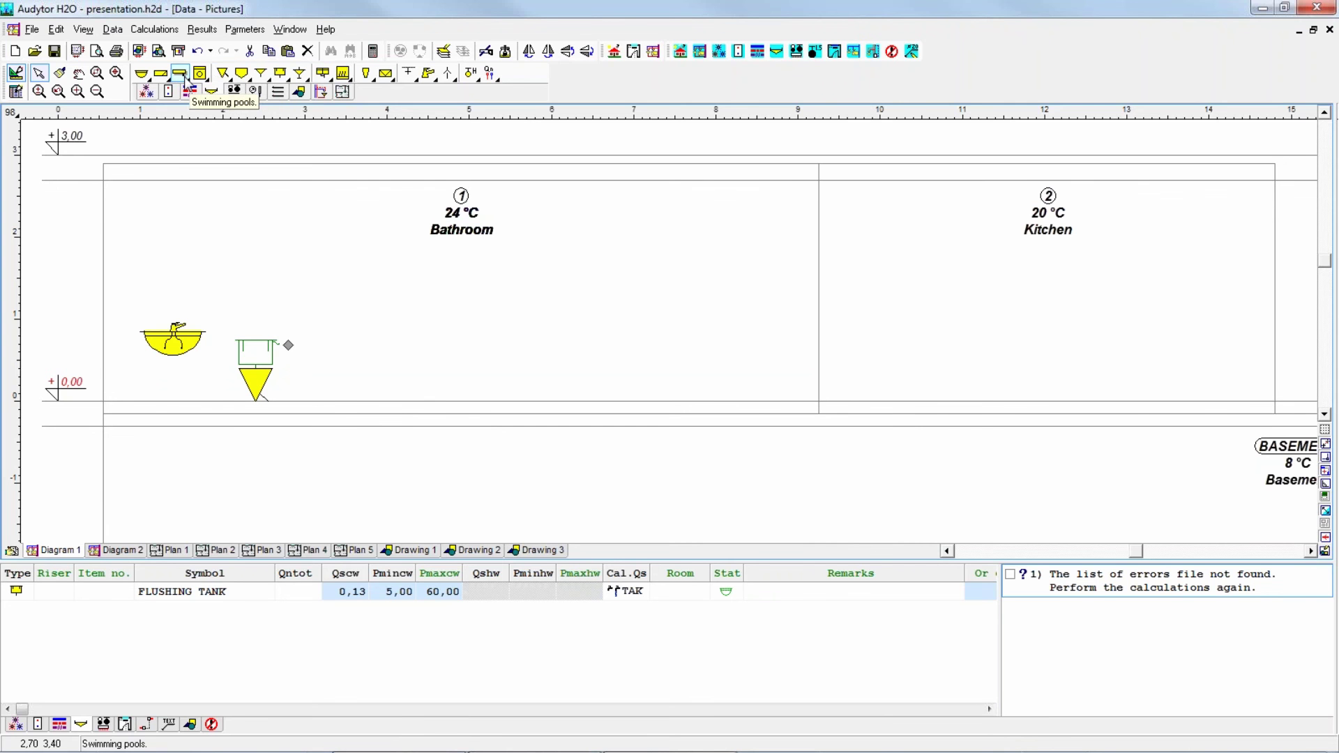
Add the deep shower pool SH POOL D to the selected equipment and place it on the Bathroom's 0.00 floor line, about 1.5 m past the lavatory
{"action": "left_click", "coordinate": [185, 78]}
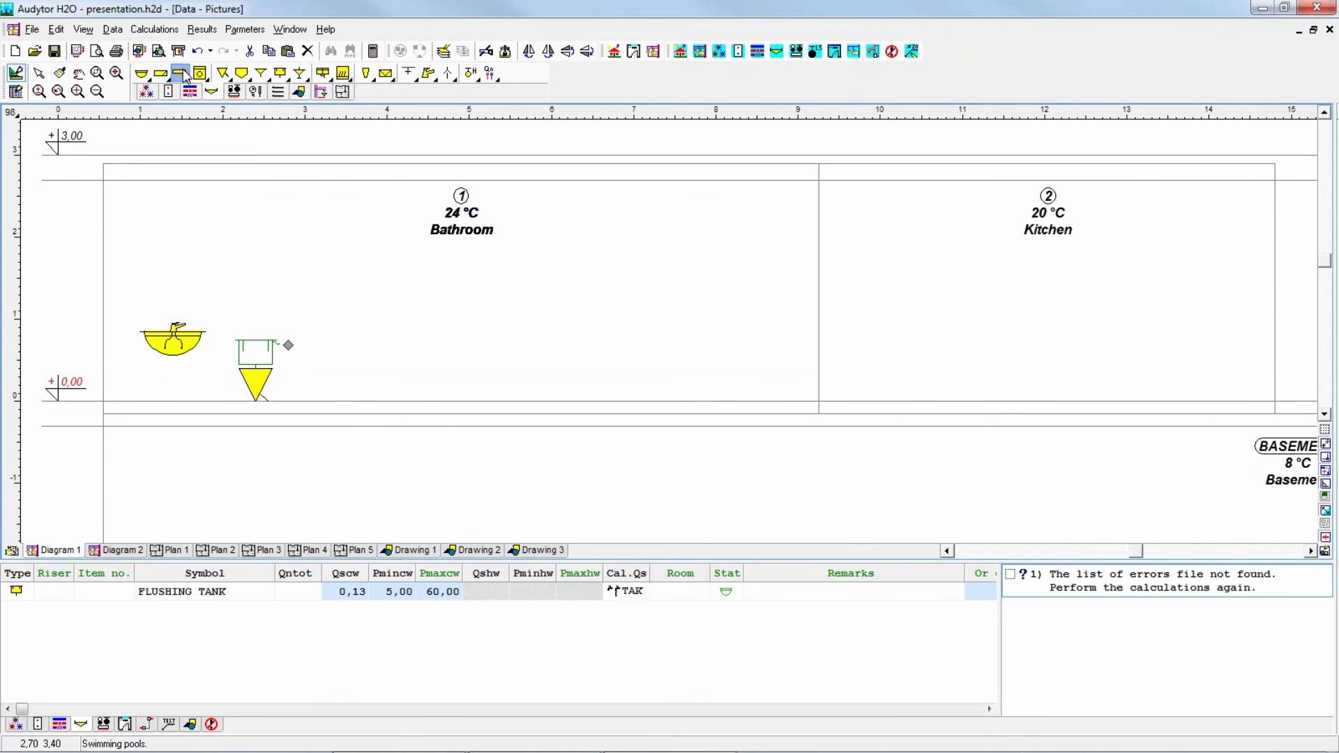
{"action": "left_click", "coordinate": [185, 79]}
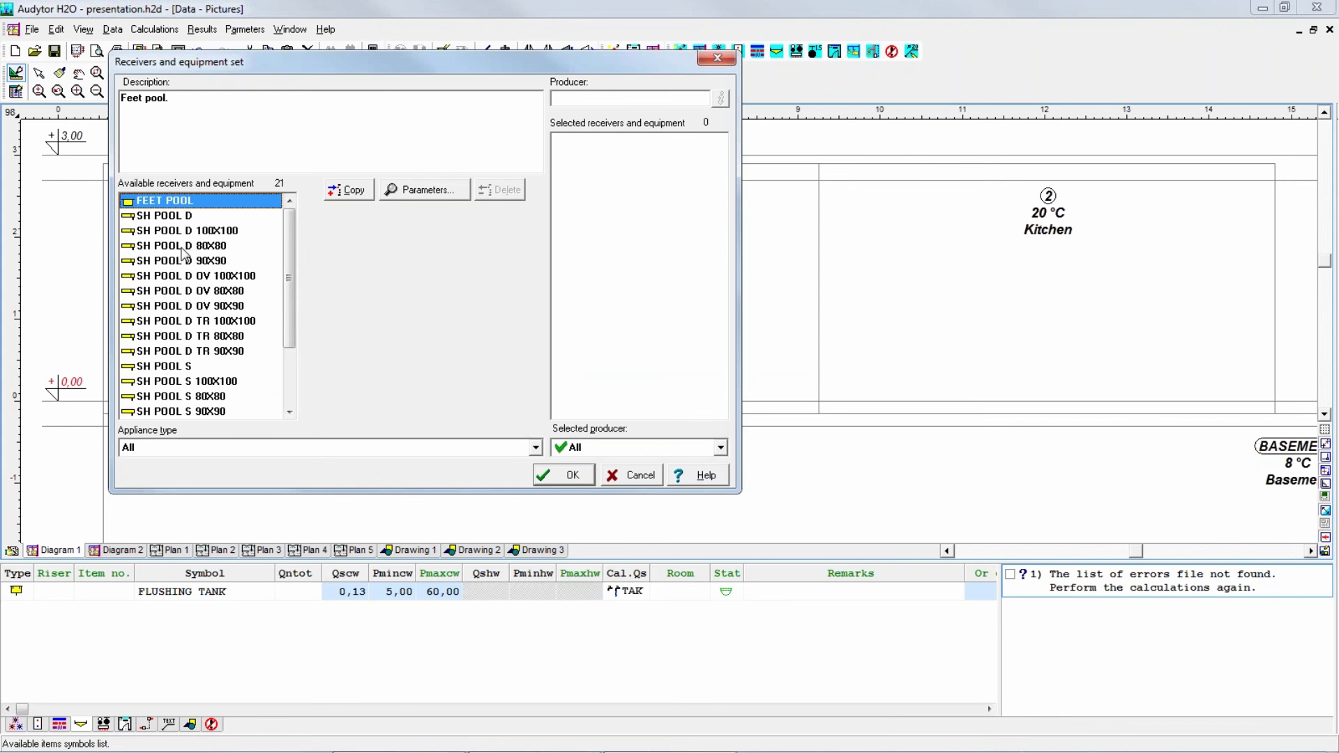
{"action": "left_click", "coordinate": [176, 216]}
{"action": "left_click", "coordinate": [348, 190]}
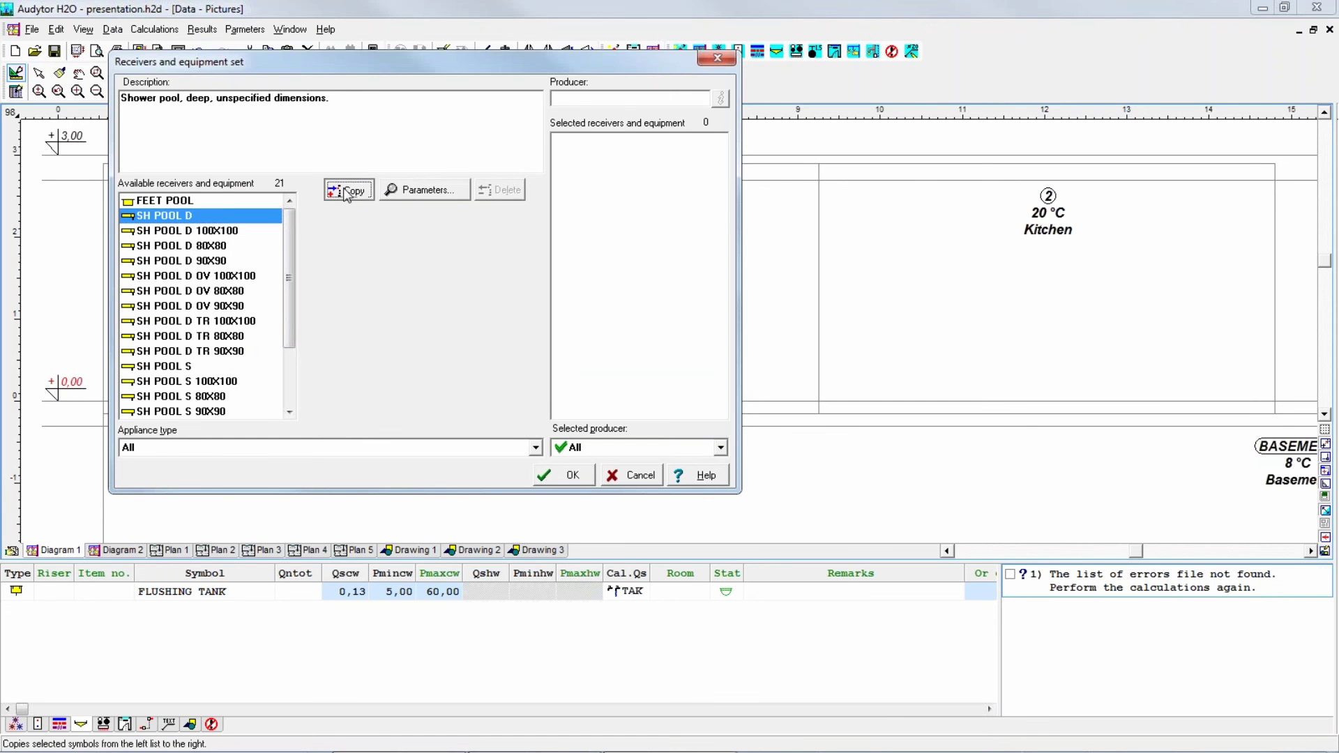
{"action": "left_click", "coordinate": [560, 475]}
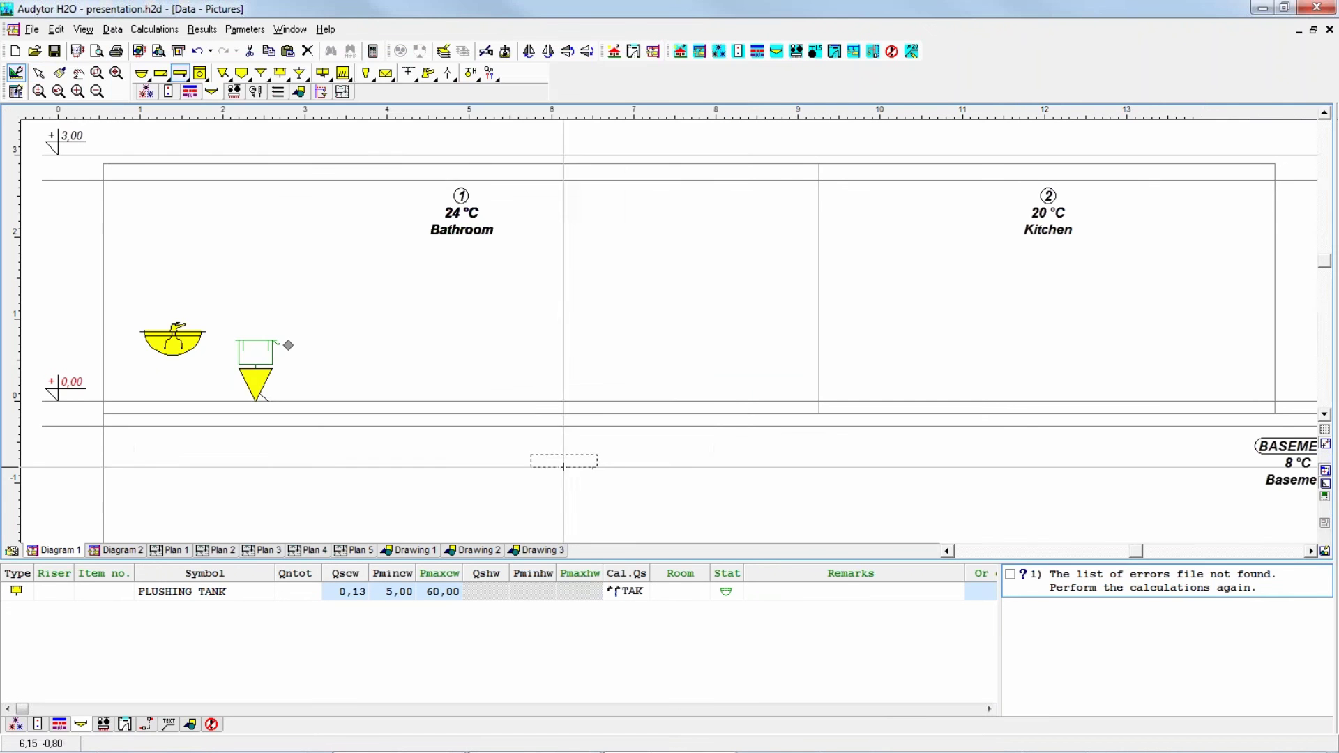
{"action": "left_click", "coordinate": [180, 74]}
{"action": "left_click", "coordinate": [382, 401]}
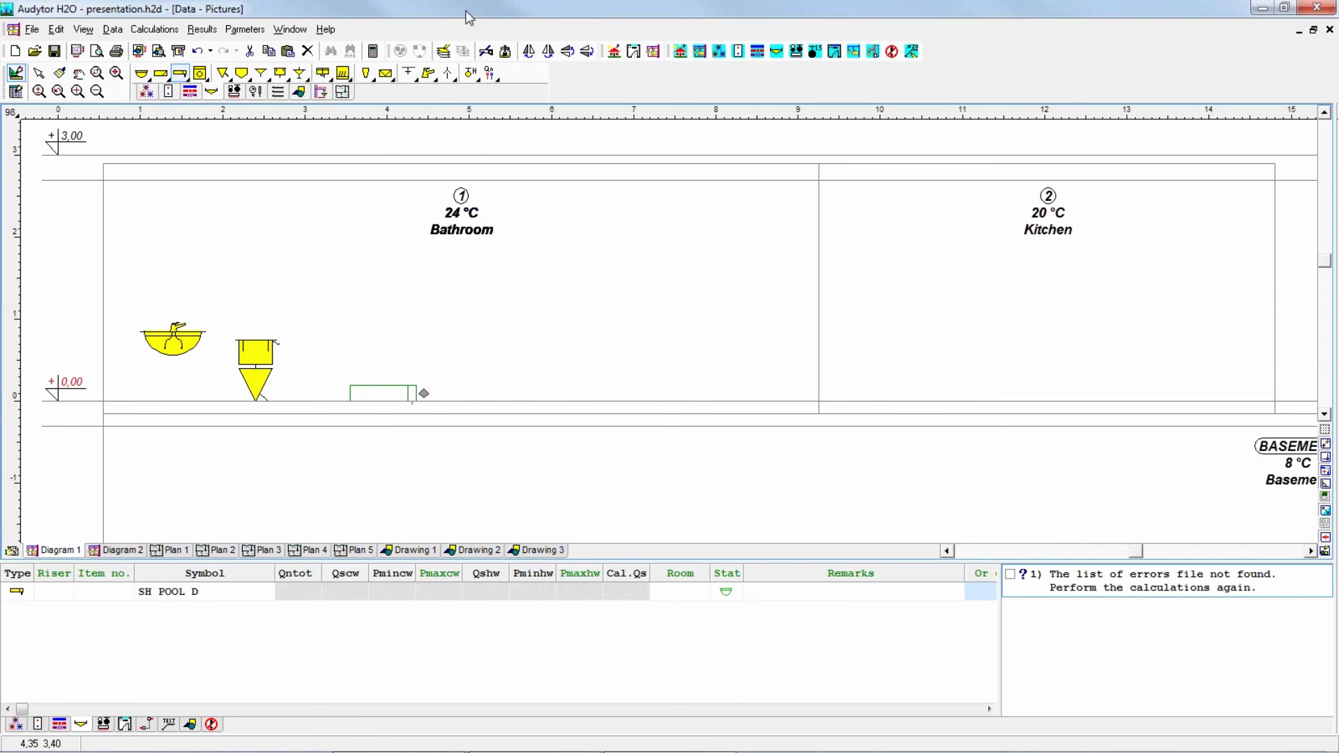
Add the draw-off shower faucet FAUC SHOW DN15 to the set of selected faucets
{"action": "left_click", "coordinate": [428, 74]}
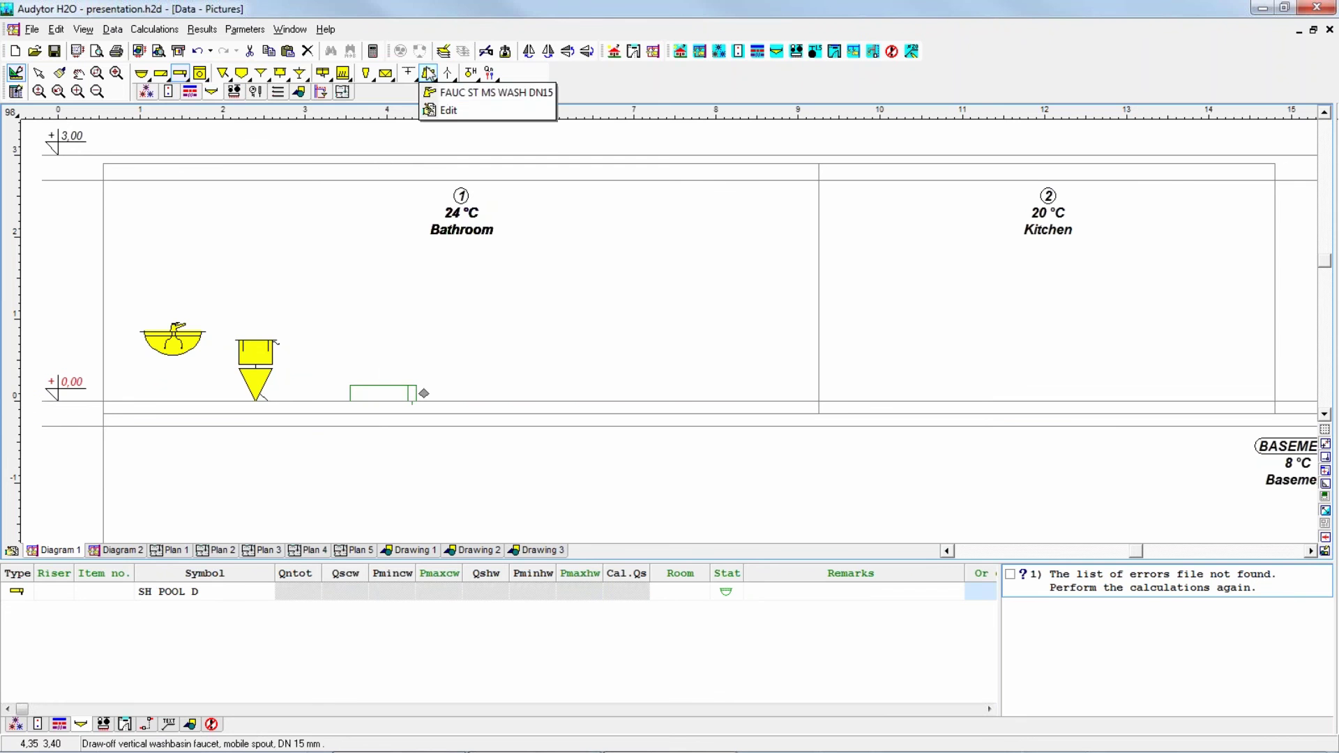
{"action": "left_click", "coordinate": [446, 109]}
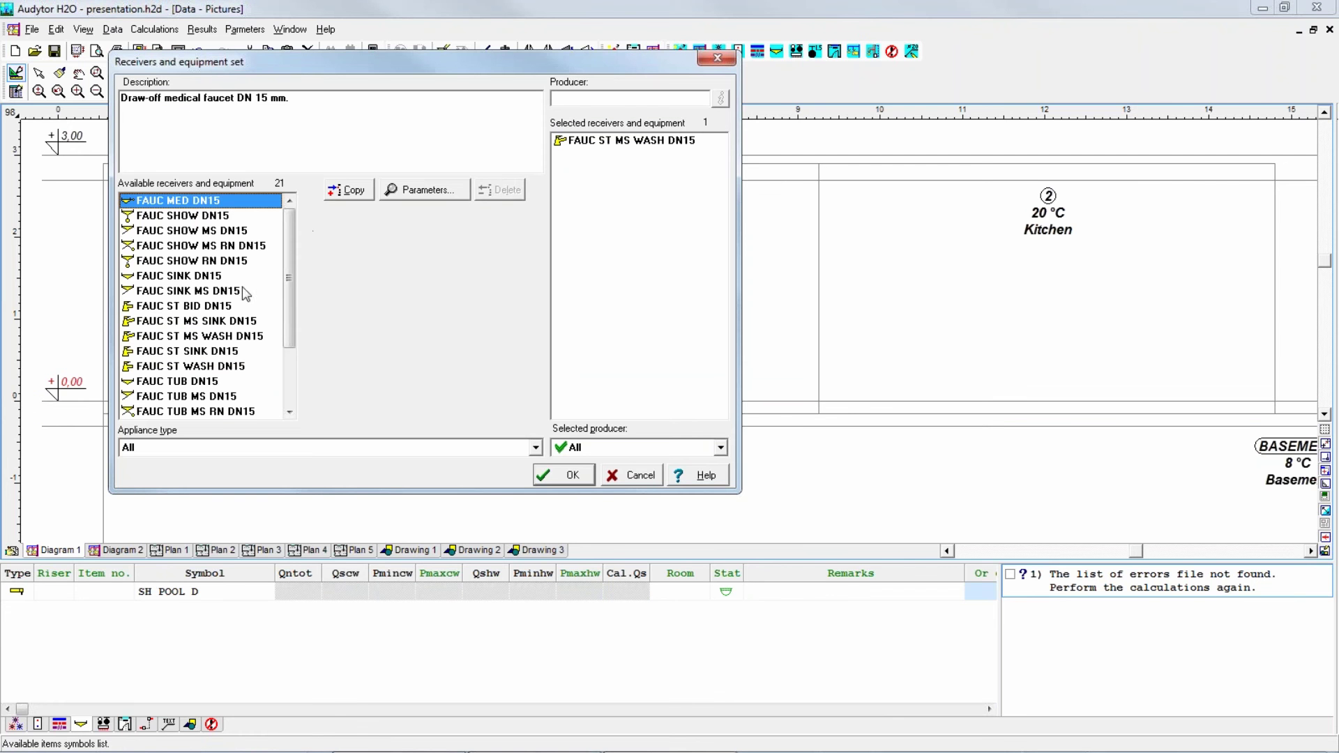
{"action": "left_click", "coordinate": [178, 231]}
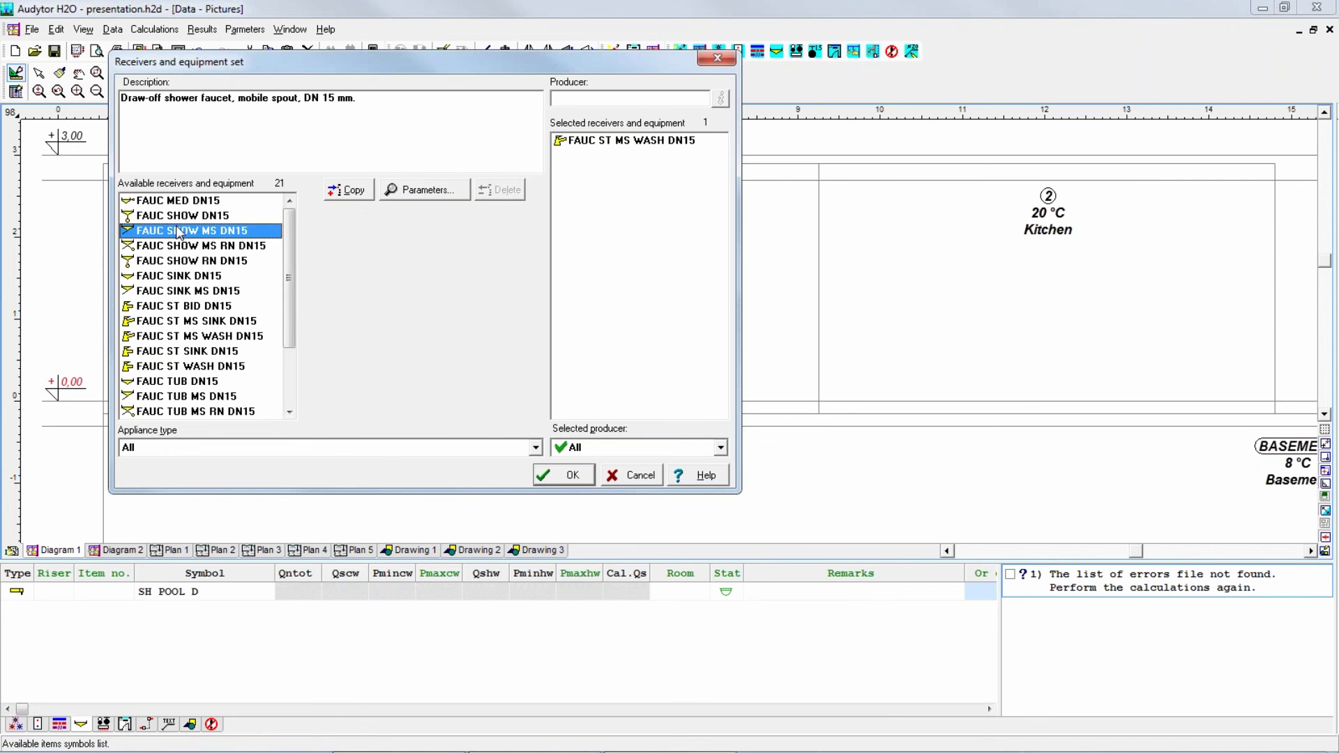
{"action": "left_click", "coordinate": [179, 218]}
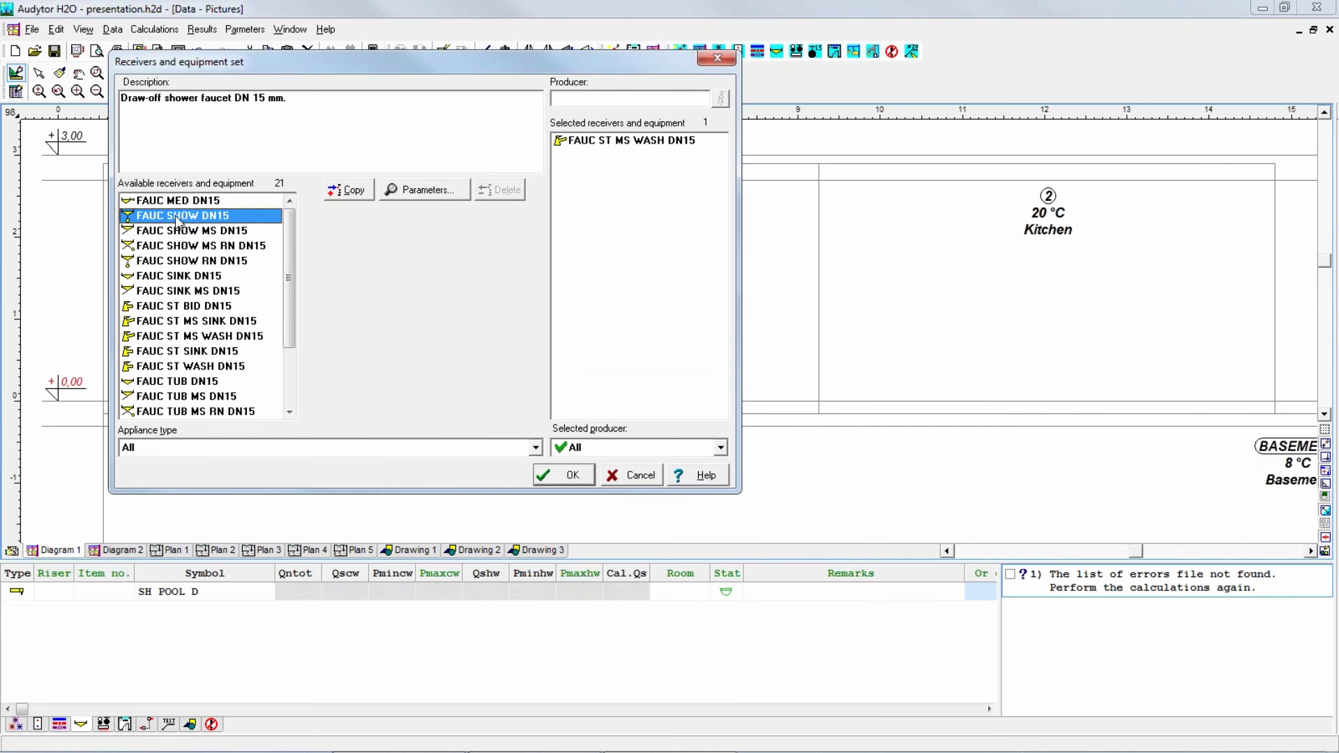
{"action": "left_click", "coordinate": [348, 190]}
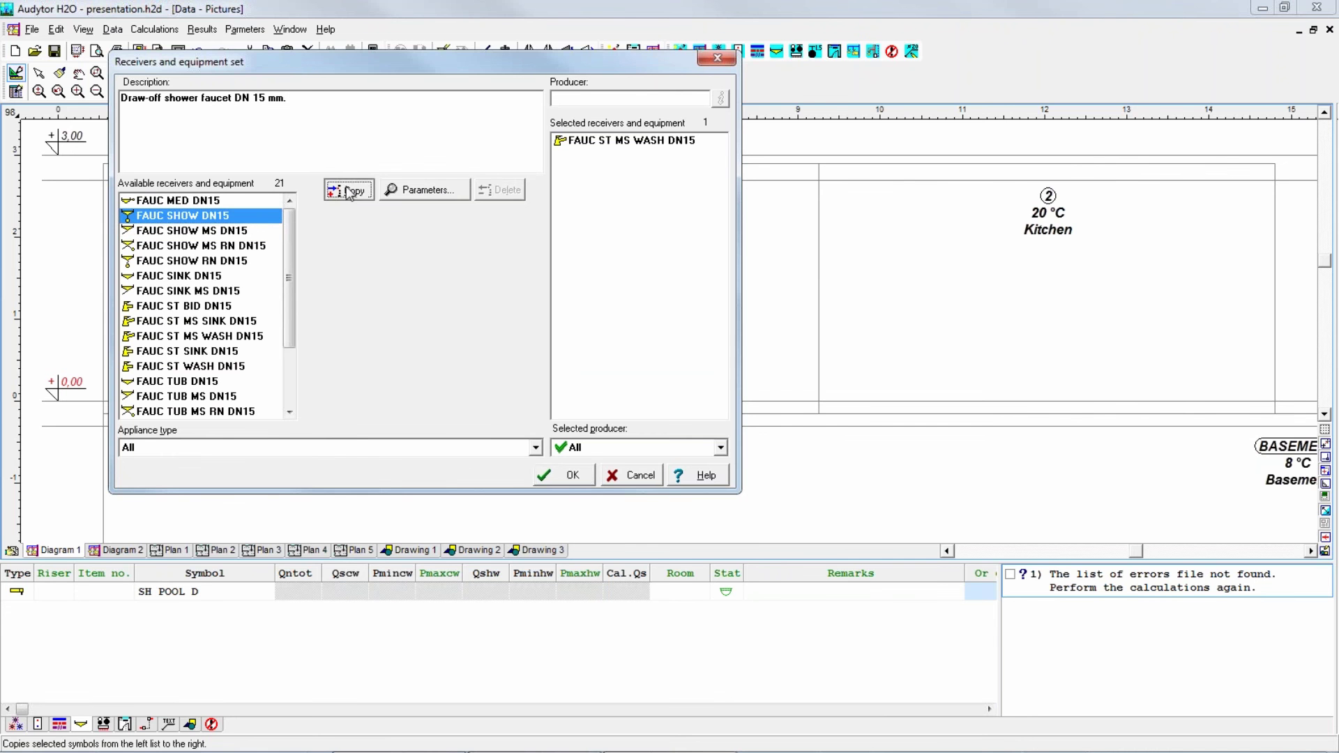
{"action": "left_click", "coordinate": [571, 476]}
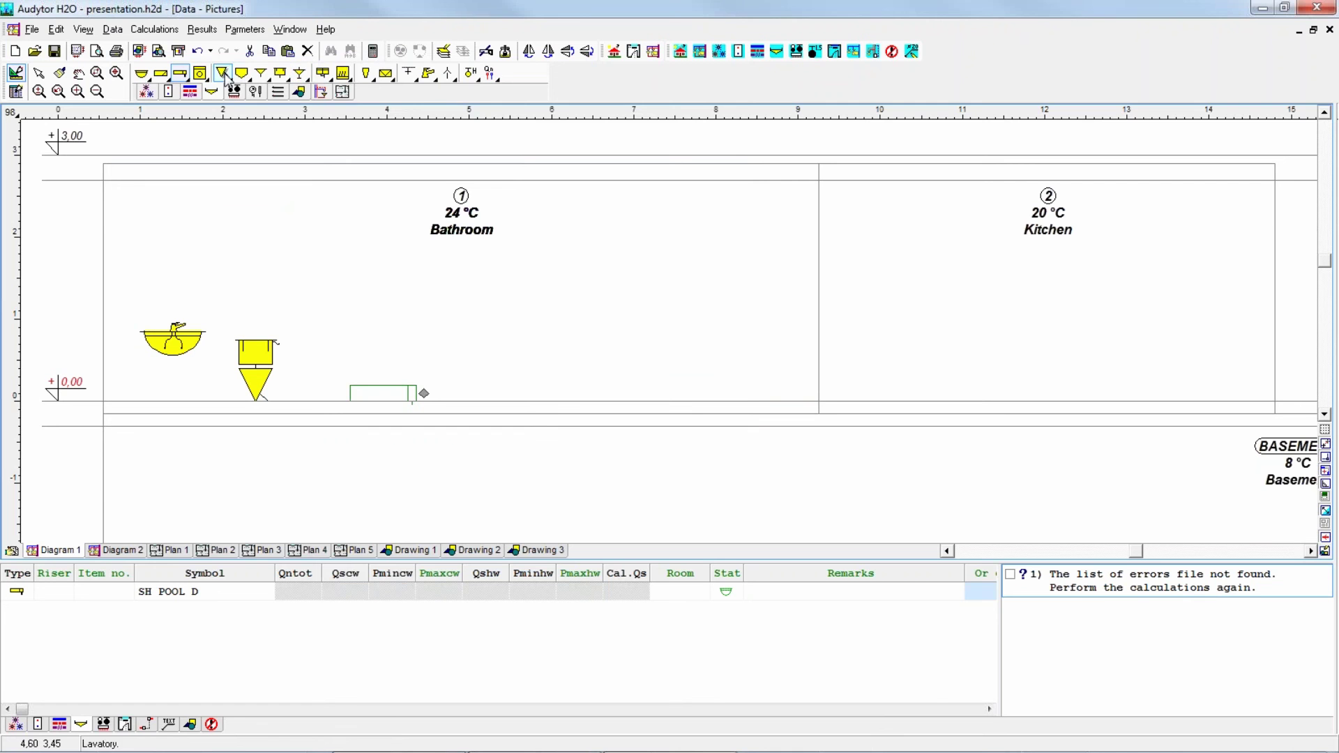
Place the FAUC SHOW DN15 faucet centred above the shower pool at a height of about 1.10 m and finish inserting
{"action": "left_click", "coordinate": [428, 74]}
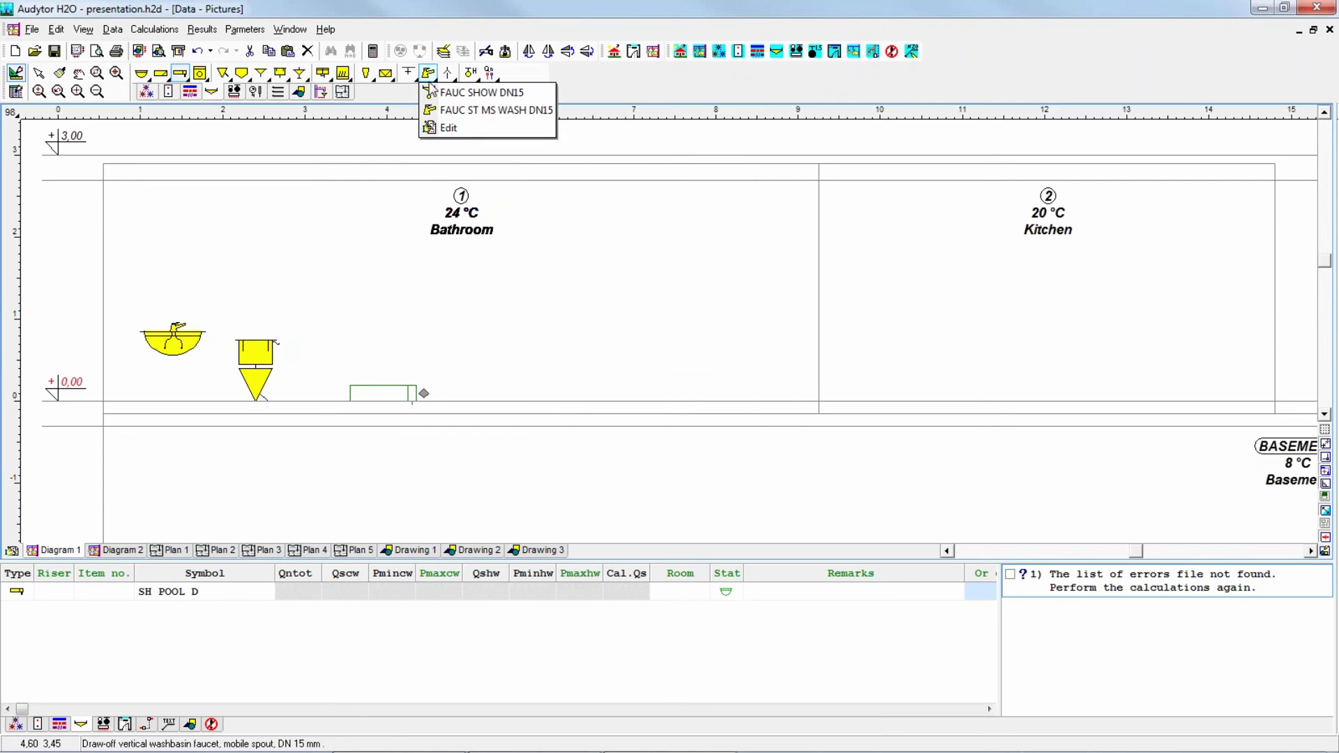
{"action": "left_click", "coordinate": [443, 93]}
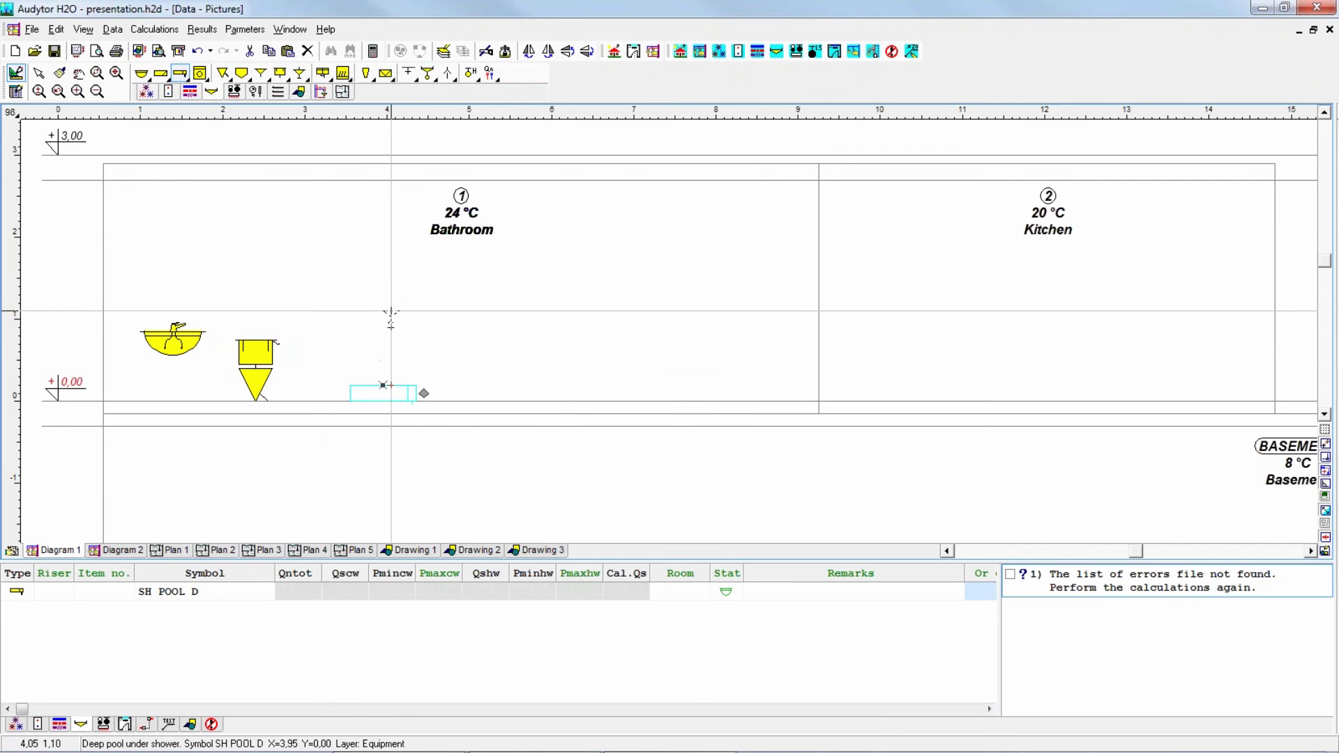
{"action": "key", "text": "Escape"}
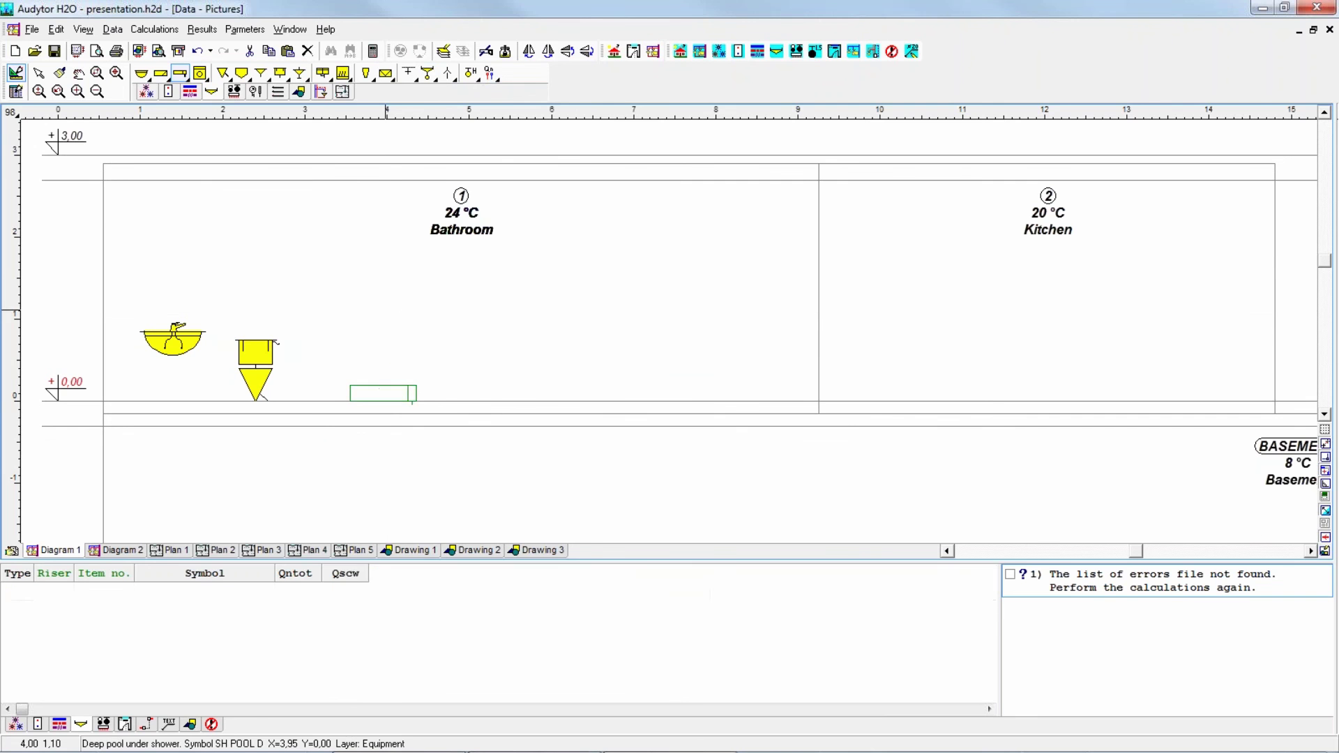
{"action": "left_click", "coordinate": [385, 308]}
{"action": "key", "text": "Escape"}
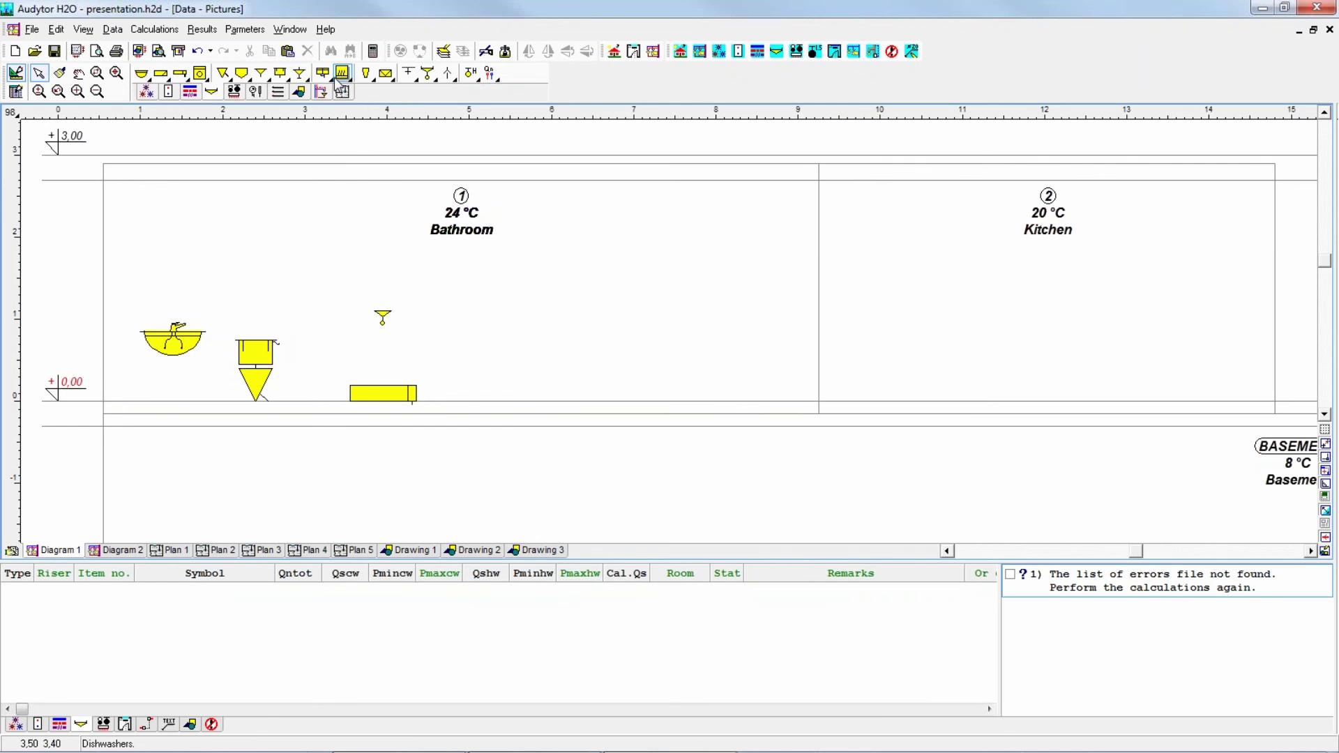
Add WASH MACH to the selected equipment and place it on the Bathroom floor line, about 1.7 m past the shower pool
{"action": "left_click", "coordinate": [200, 73]}
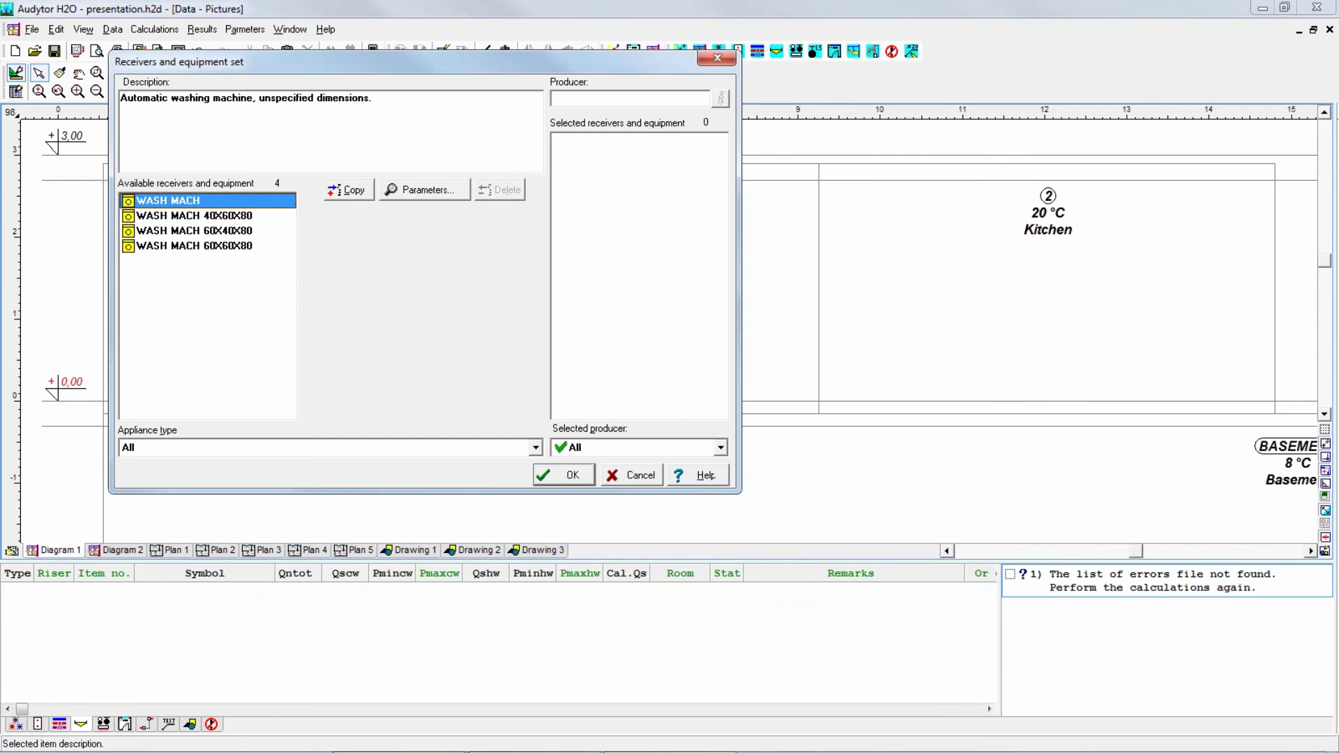
{"action": "left_click", "coordinate": [360, 194]}
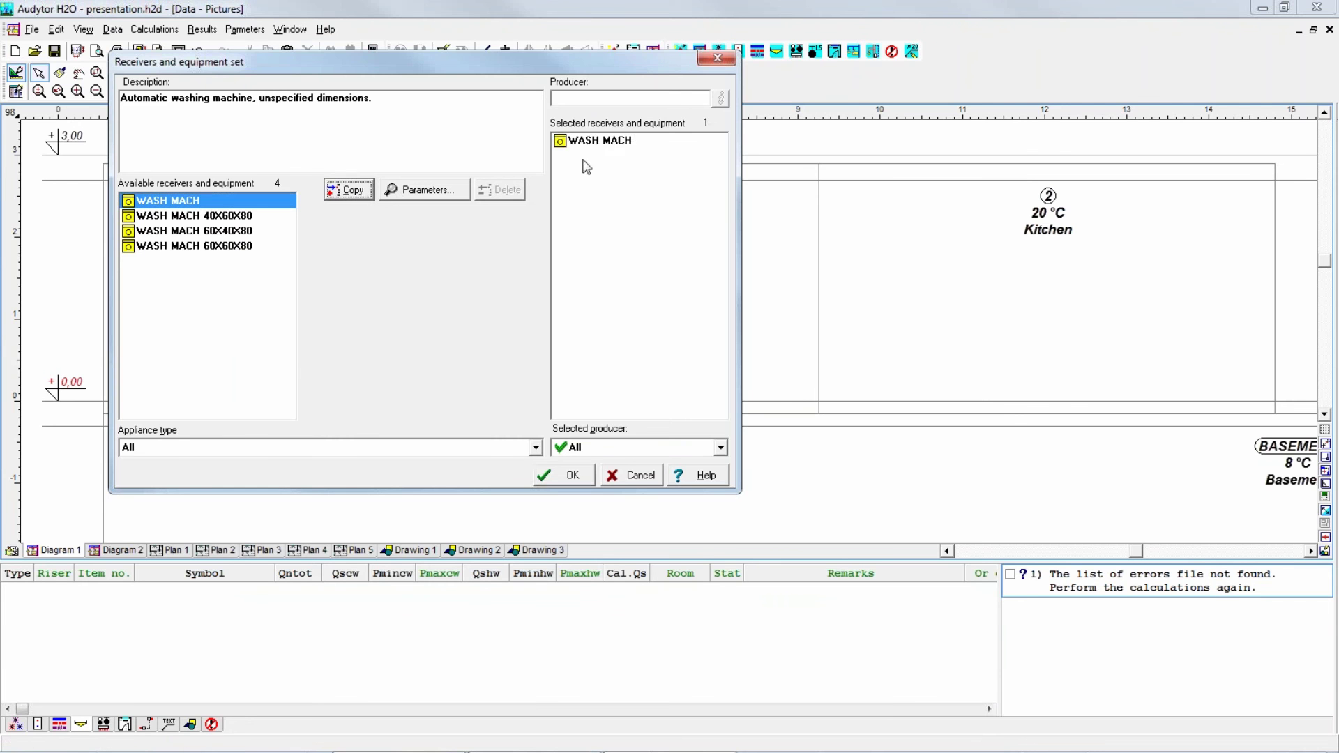
{"action": "left_click", "coordinate": [569, 475]}
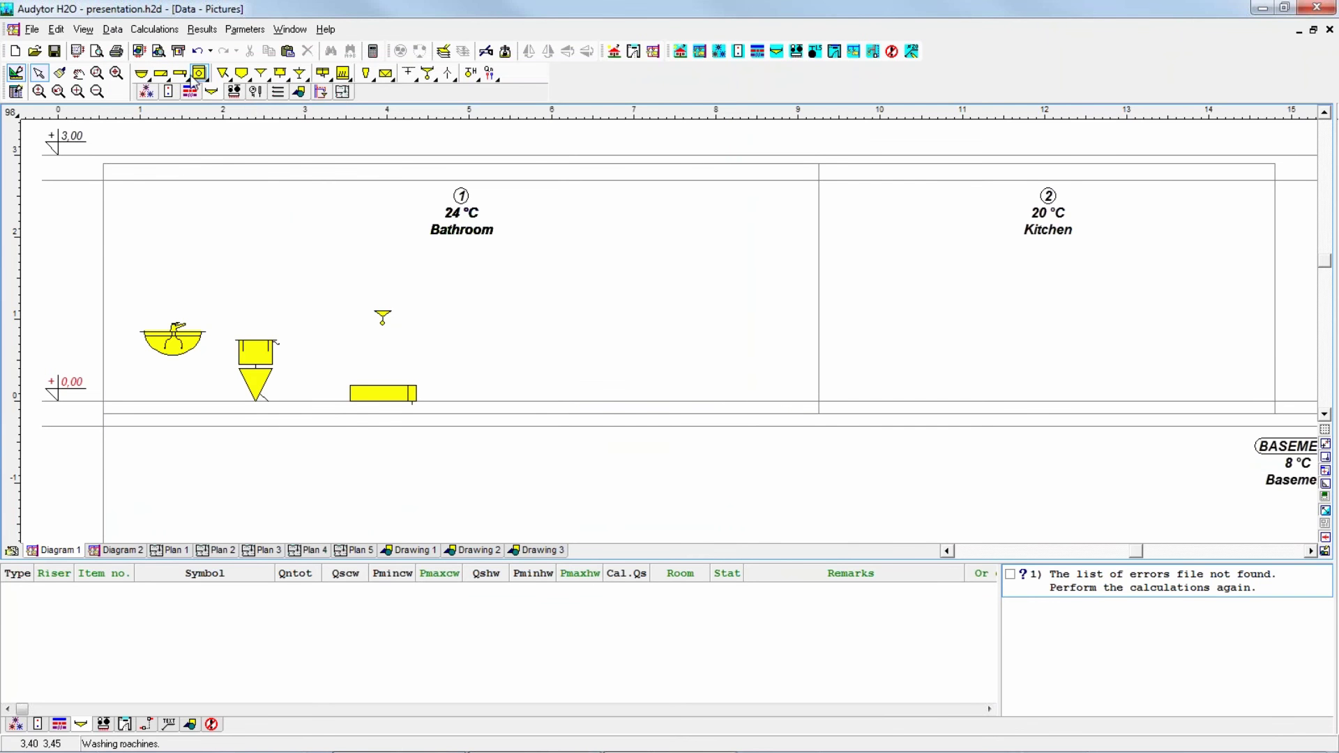
{"action": "left_click", "coordinate": [200, 74]}
{"action": "left_click", "coordinate": [223, 92]}
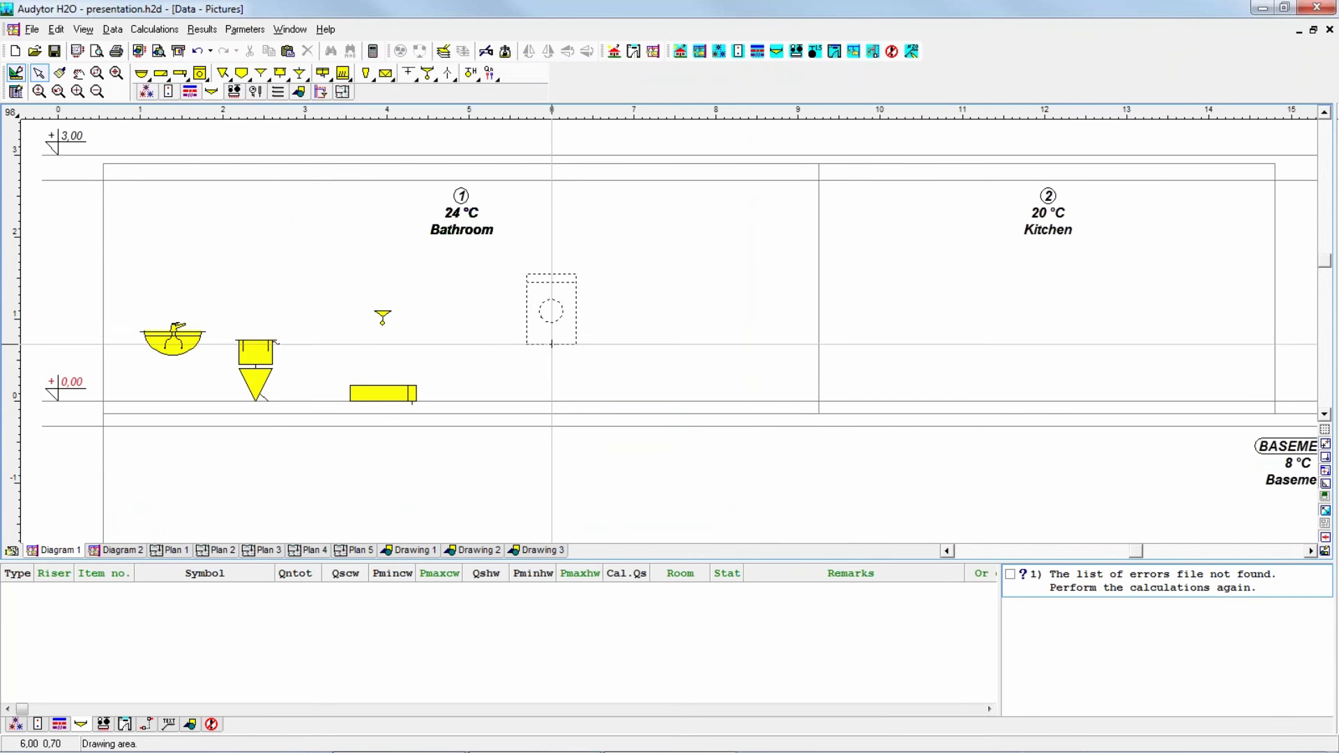
{"action": "left_click", "coordinate": [522, 400]}
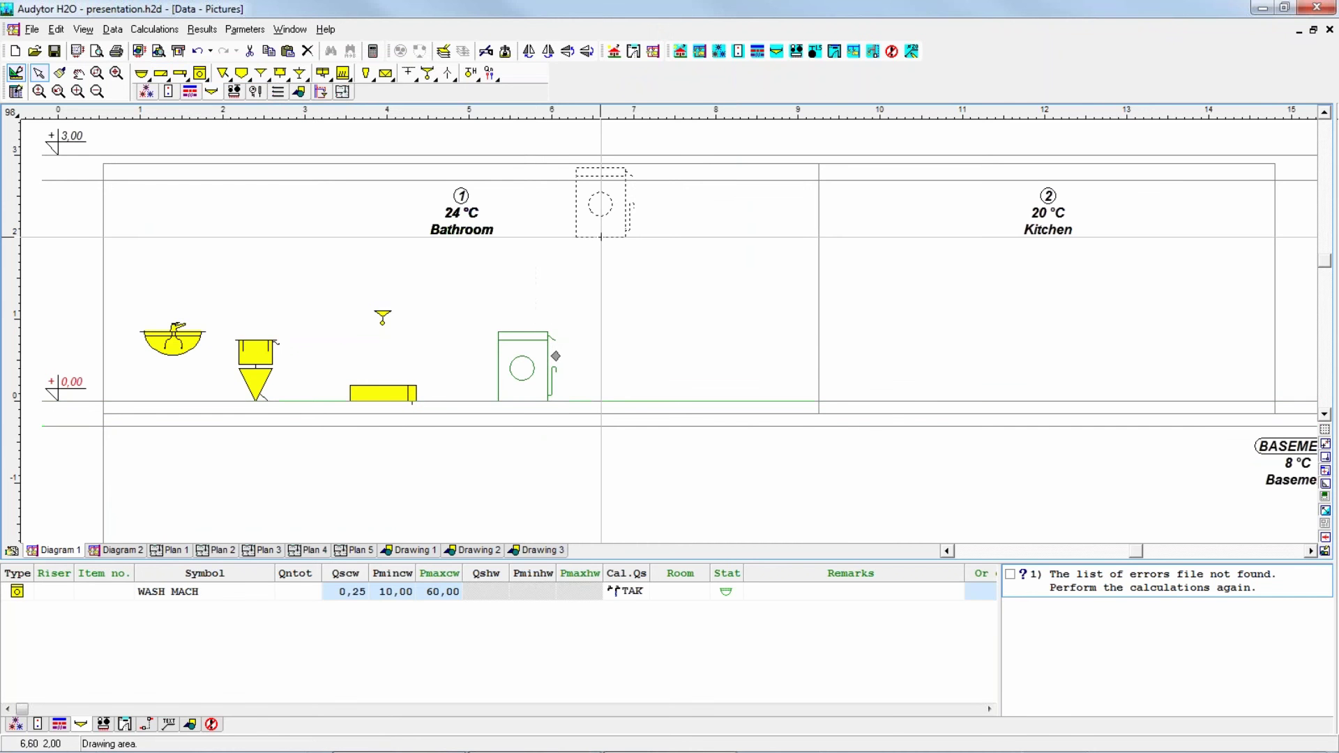
{"action": "key", "text": "Escape"}
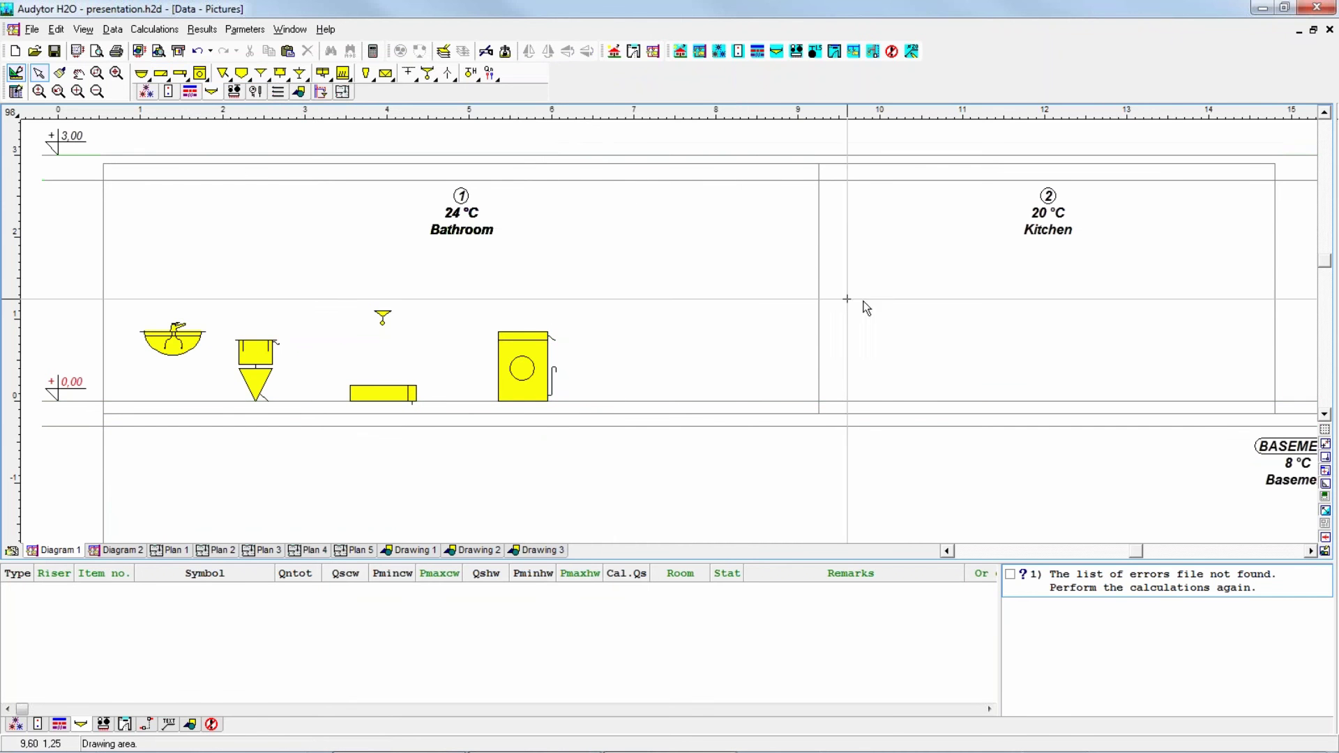
{"action": "middle_click_drag", "start_coordinate": [864, 307], "coordinate": [657, 290]}
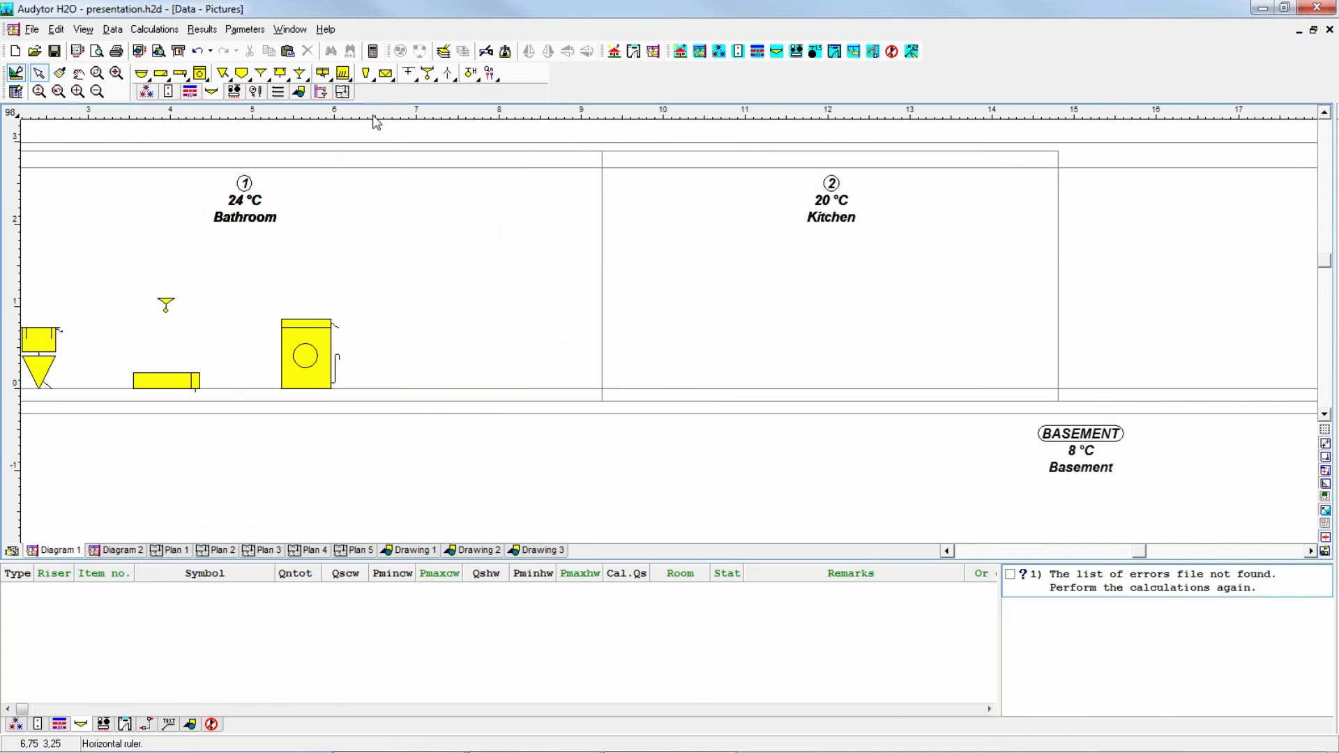
{"action": "left_click", "coordinate": [146, 81]}
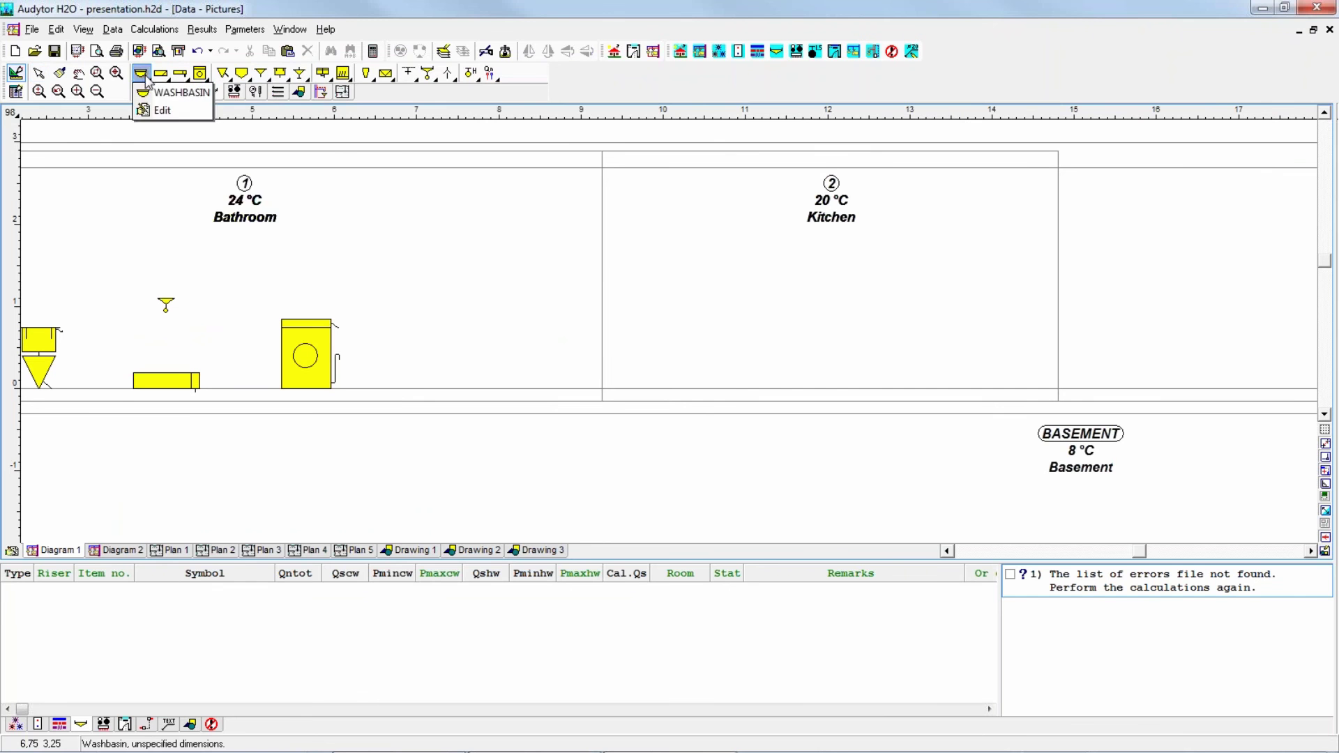
{"action": "left_click", "coordinate": [159, 109]}
{"action": "left_click", "coordinate": [292, 355]}
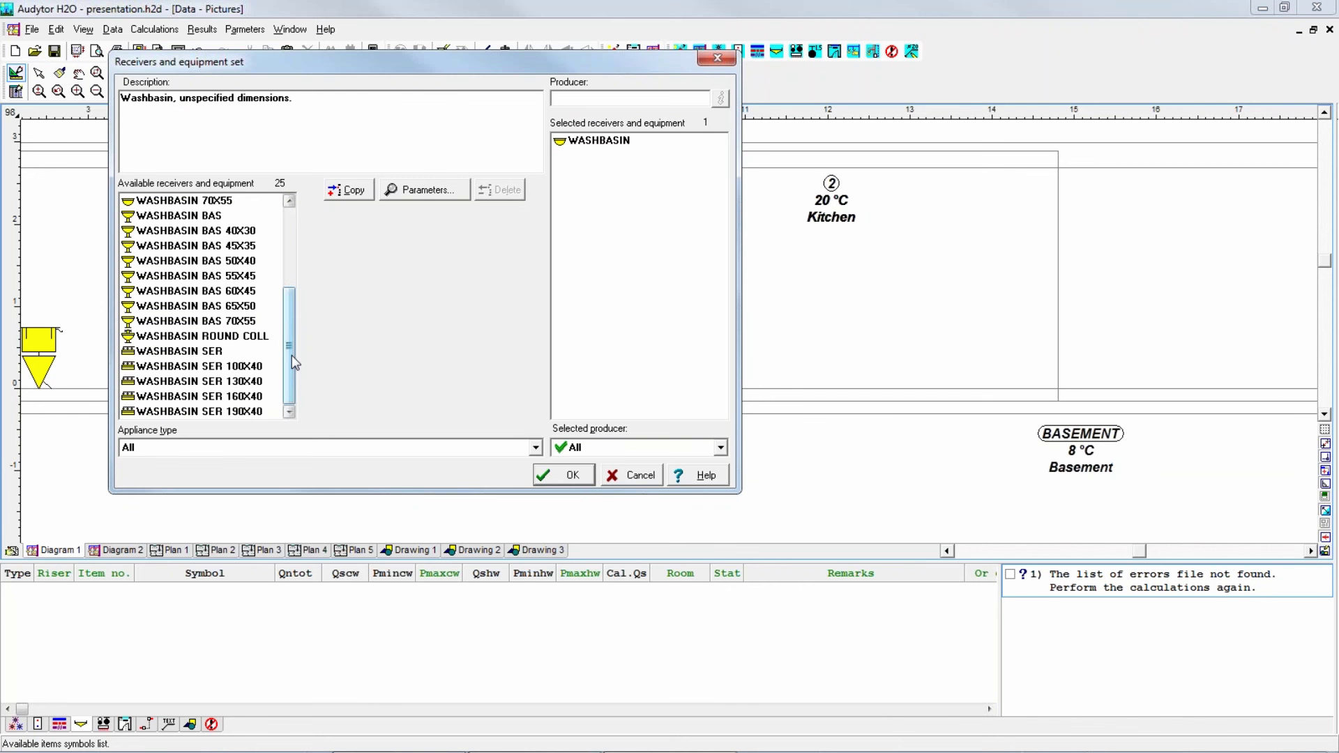
{"action": "left_click", "coordinate": [290, 286]}
{"action": "mouse_move", "coordinate": [290, 286]}
{"action": "left_mouse_down"}
{"action": "mouse_move", "coordinate": [286, 354]}
{"action": "mouse_move", "coordinate": [300, 282]}
{"action": "left_mouse_up"}
{"action": "key", "text": "Return"}
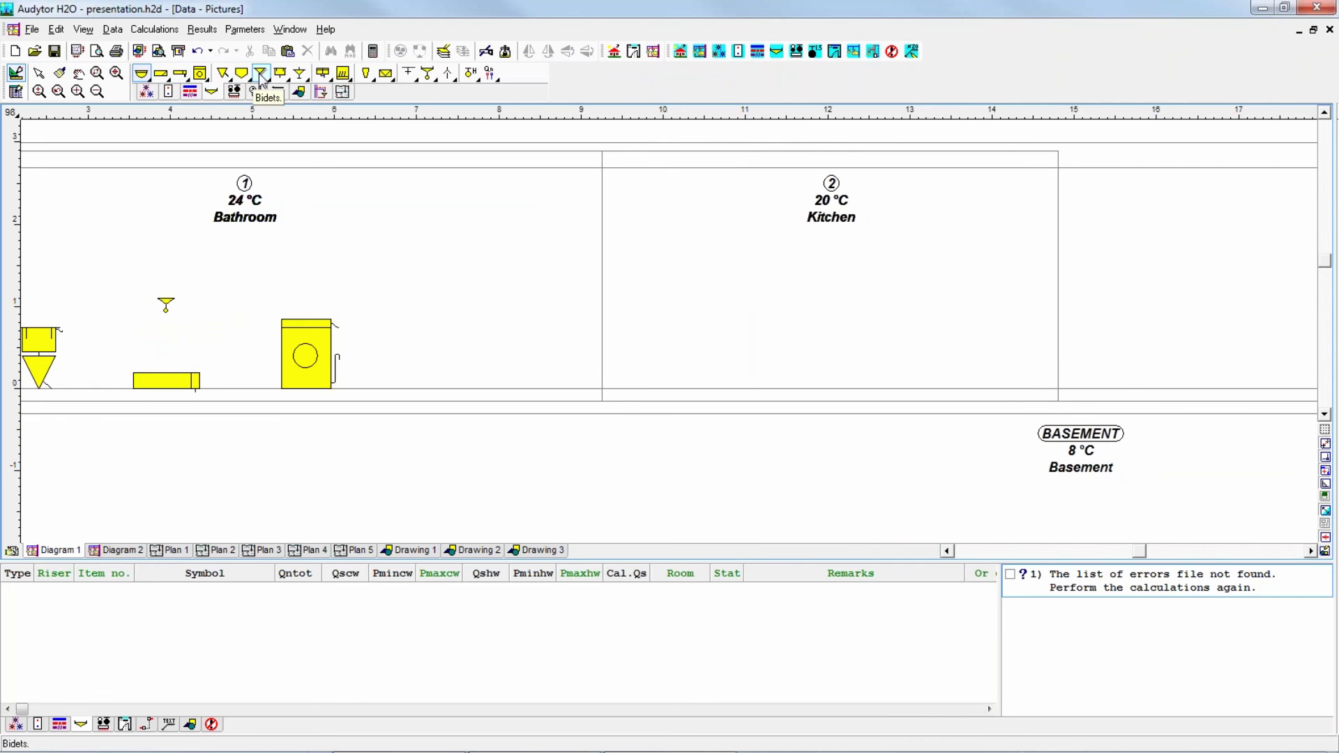
Add the double basin sink with unspecified dimensions, BASIN SINK D, to the set of selected sinks
{"action": "left_click", "coordinate": [324, 74]}
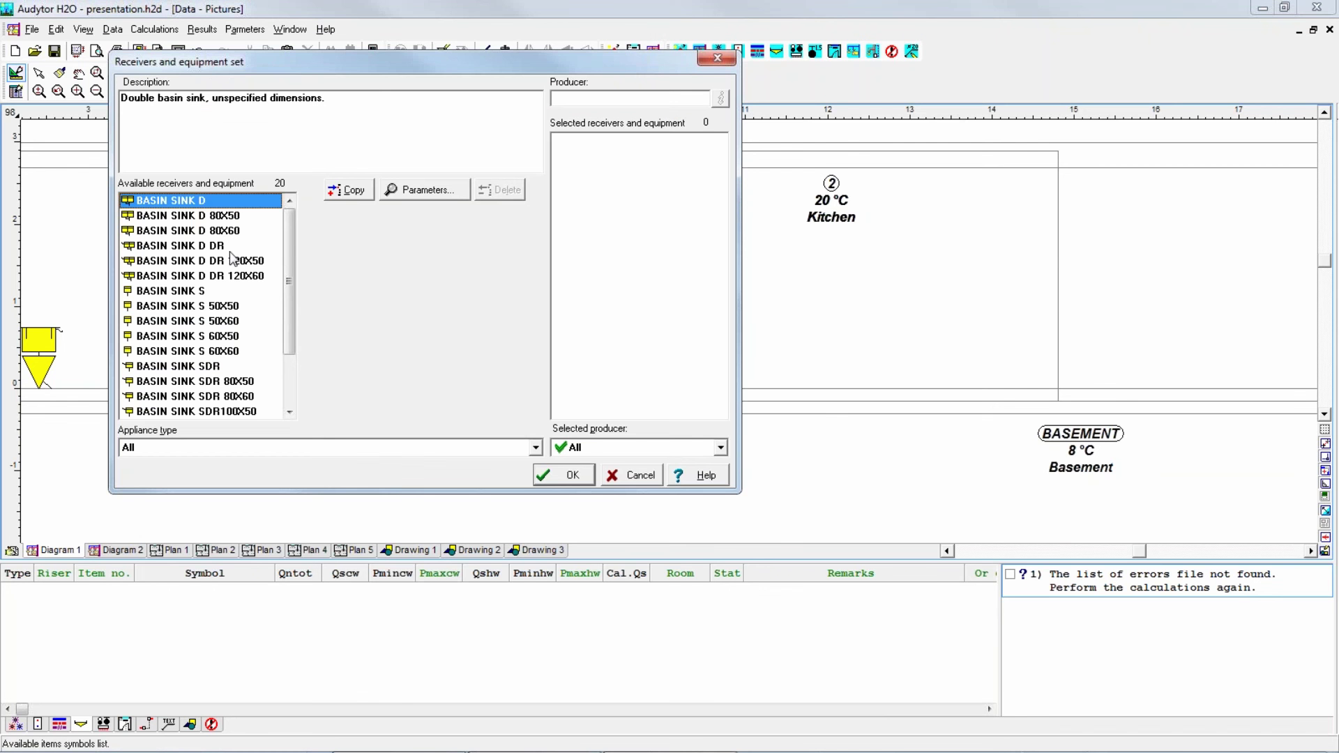
{"action": "left_click", "coordinate": [354, 194]}
{"action": "left_click", "coordinate": [562, 475]}
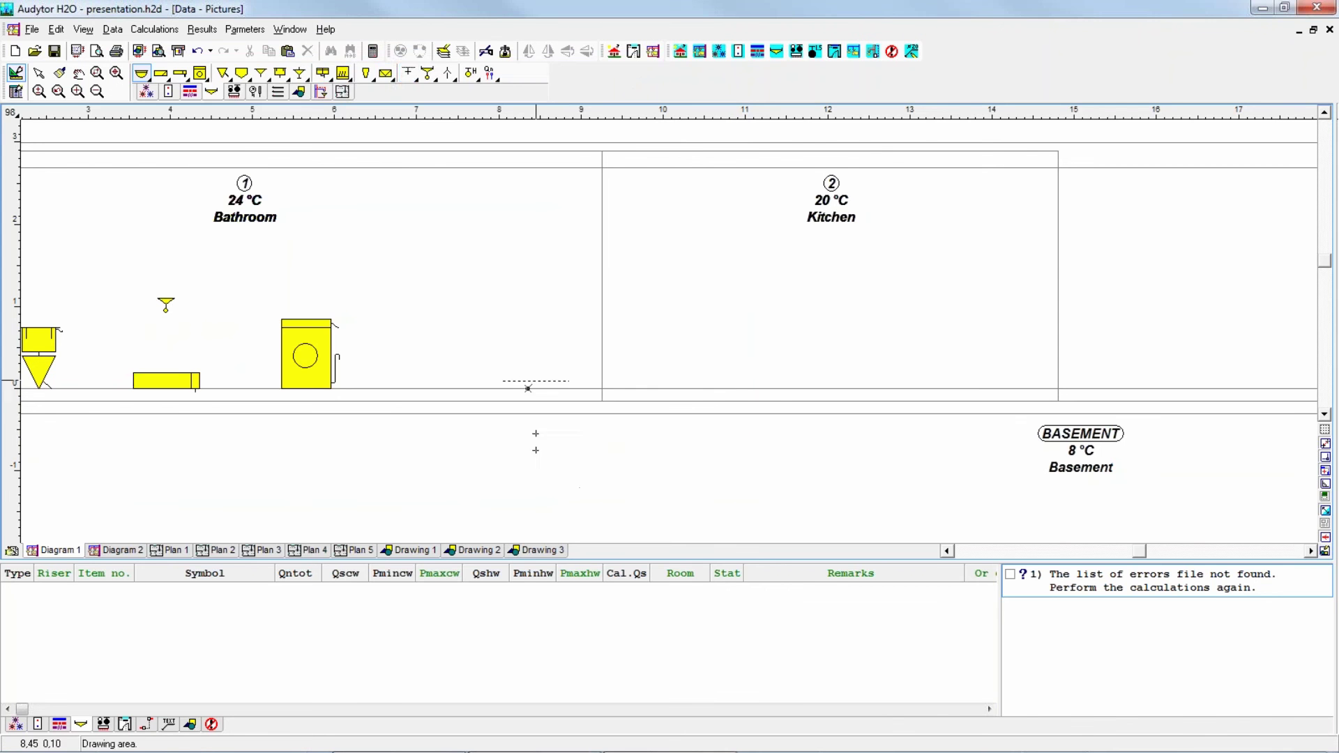
Place a double basin sink in the kitchen and add FAUC SINK DN15 to the selected faucets
{"action": "left_click", "coordinate": [329, 77]}
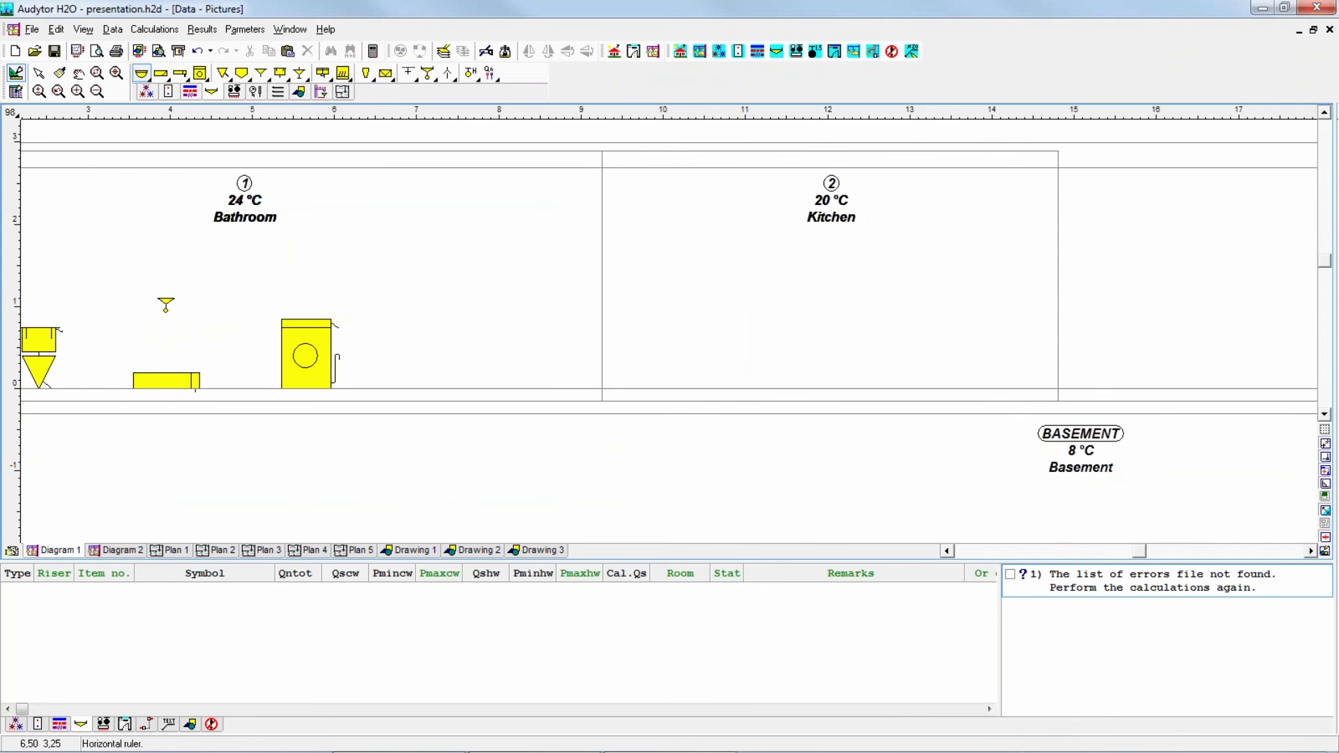
{"action": "left_click", "coordinate": [695, 318]}
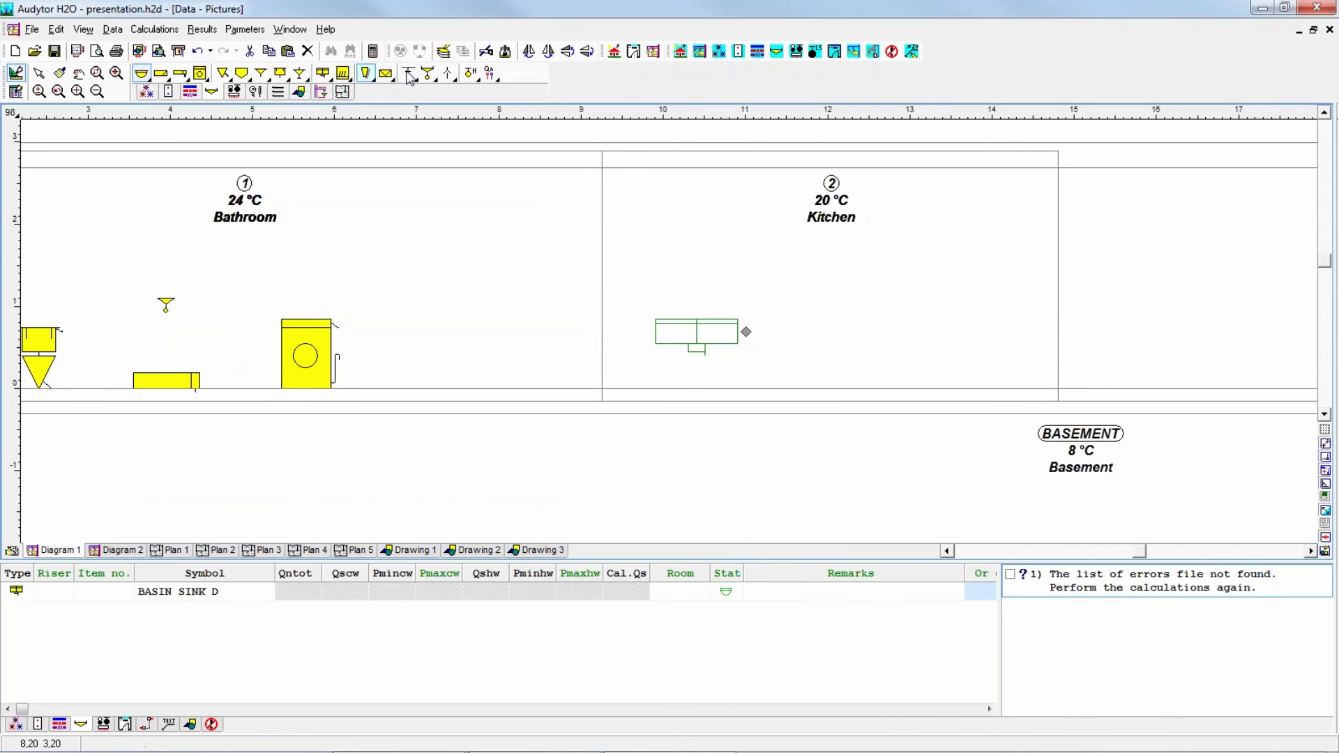
{"action": "left_click", "coordinate": [427, 74]}
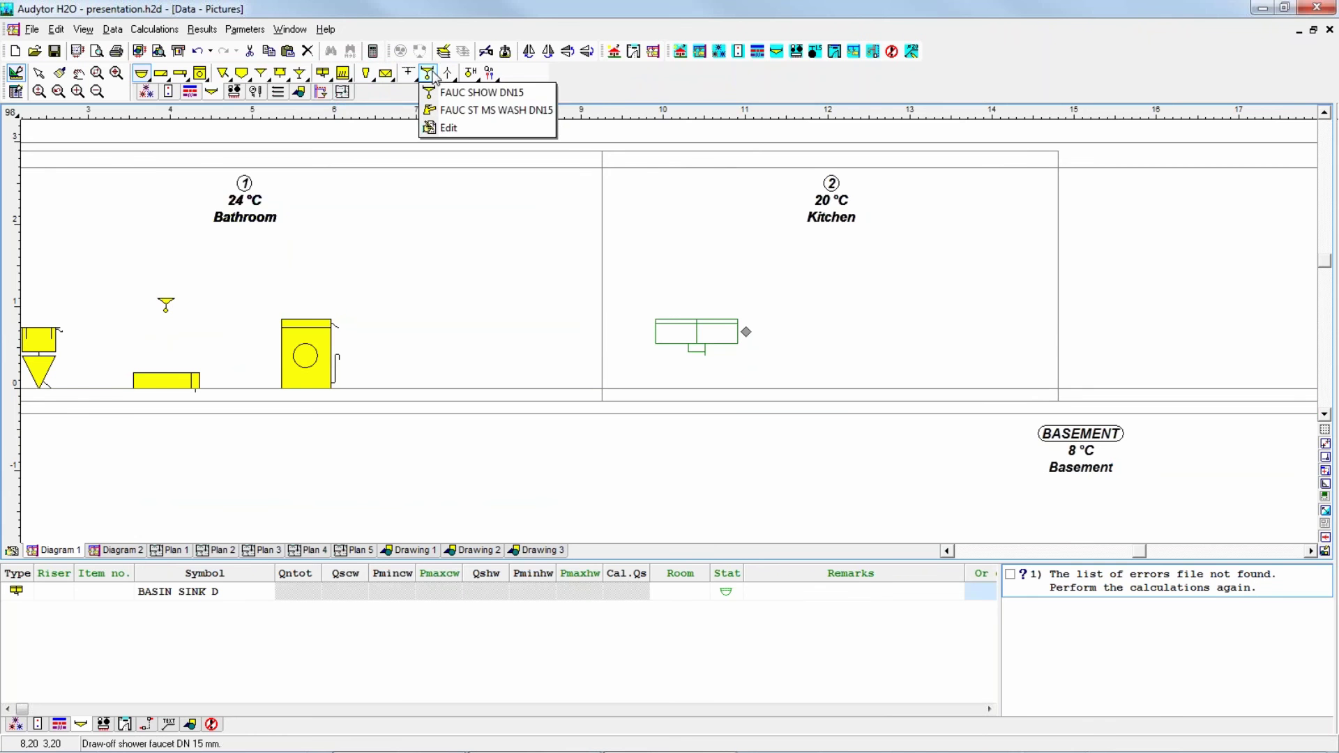
{"action": "left_click", "coordinate": [449, 128]}
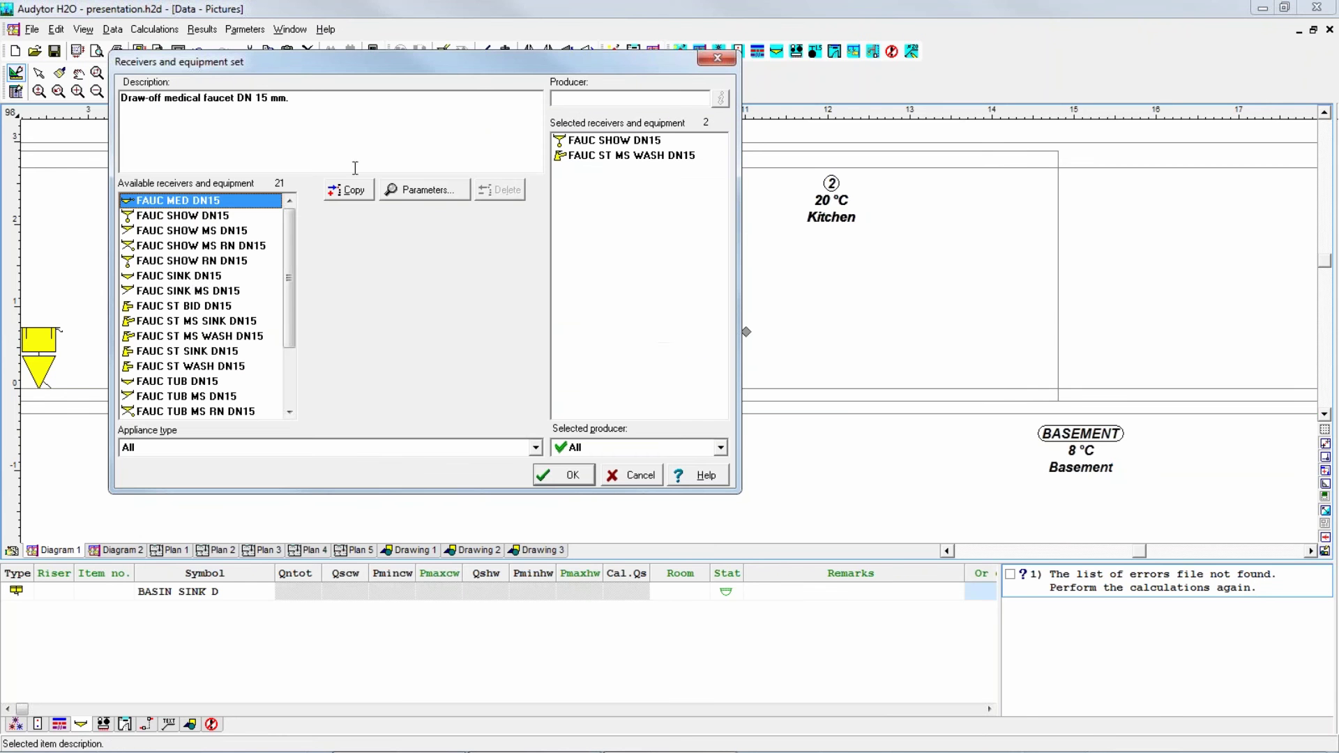
{"action": "left_click", "coordinate": [183, 277]}
{"action": "left_click", "coordinate": [348, 190]}
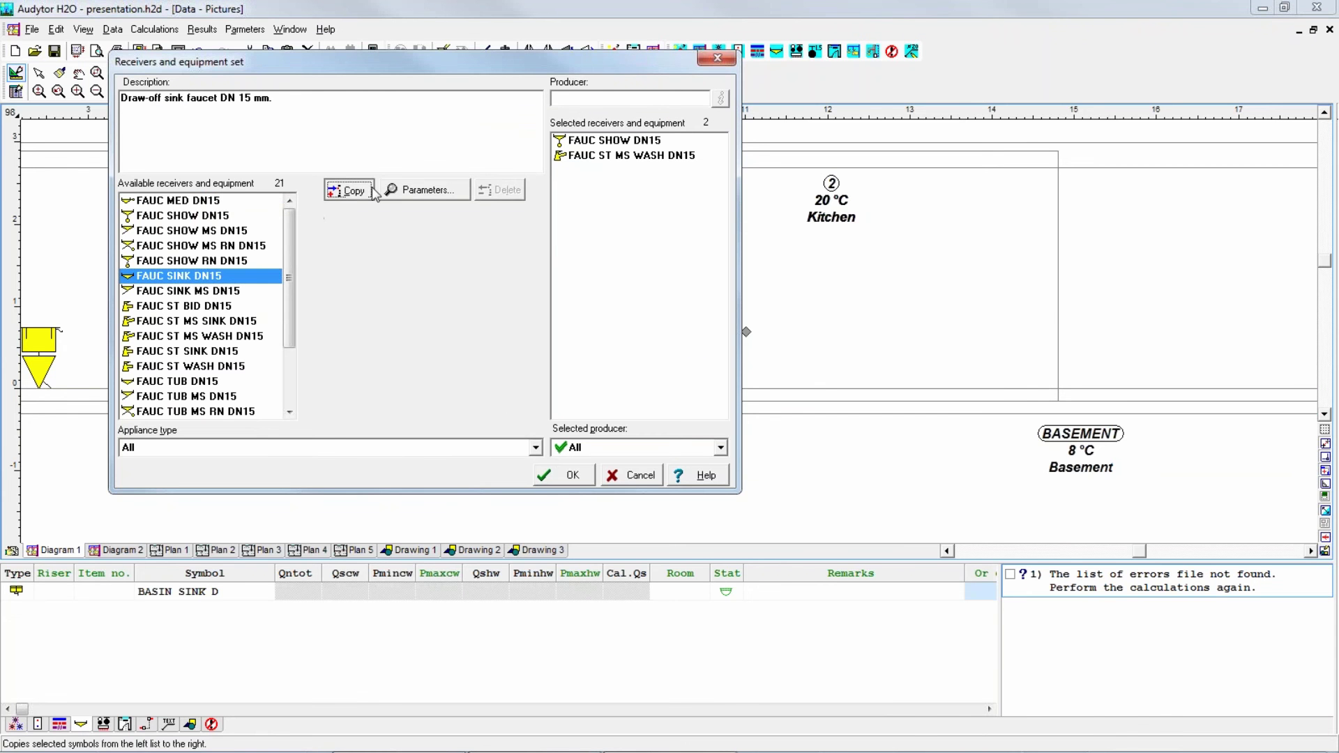
{"action": "left_click", "coordinate": [572, 475]}
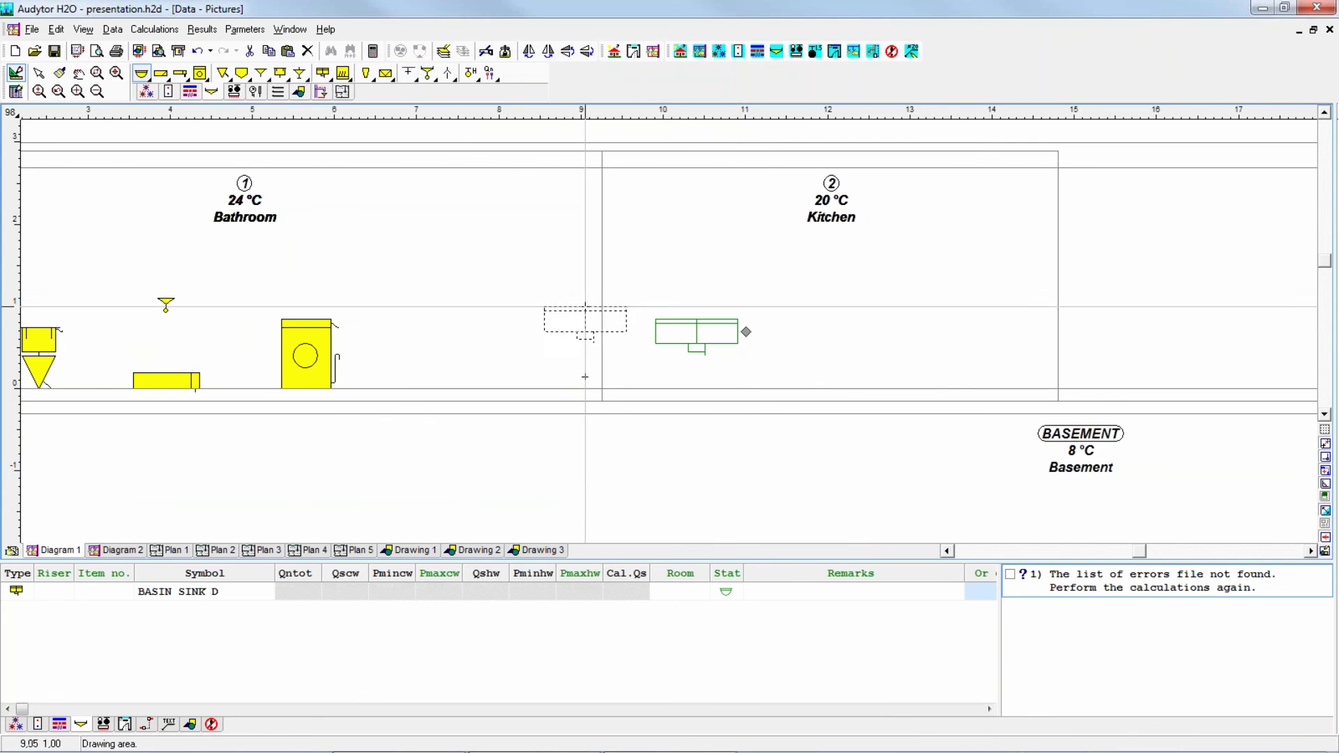
Try to place the FAUC SINK DN15 faucet directly on the kitchen's double sink
{"action": "left_click", "coordinate": [427, 72]}
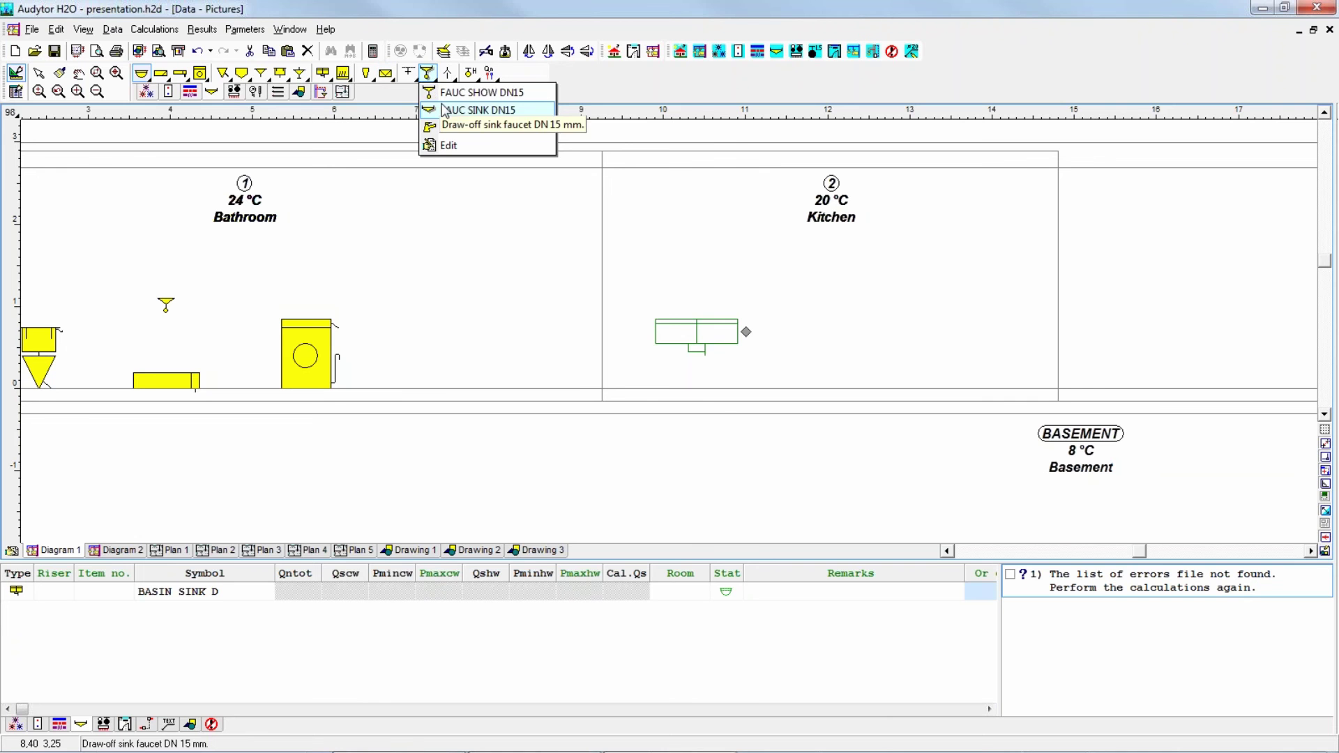
{"action": "left_click", "coordinate": [474, 110]}
{"action": "left_click", "coordinate": [697, 325]}
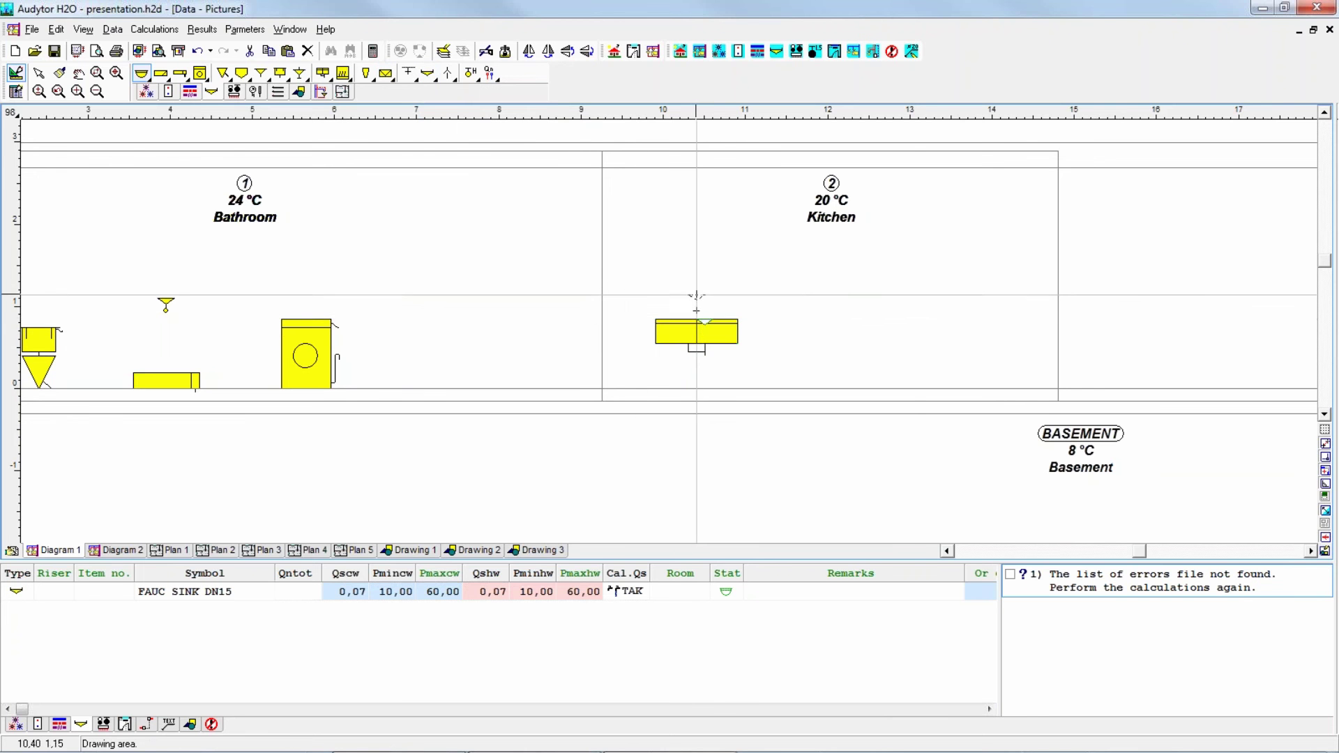
{"action": "right_click", "coordinate": [697, 321]}
{"action": "double_click", "coordinate": [697, 327]}
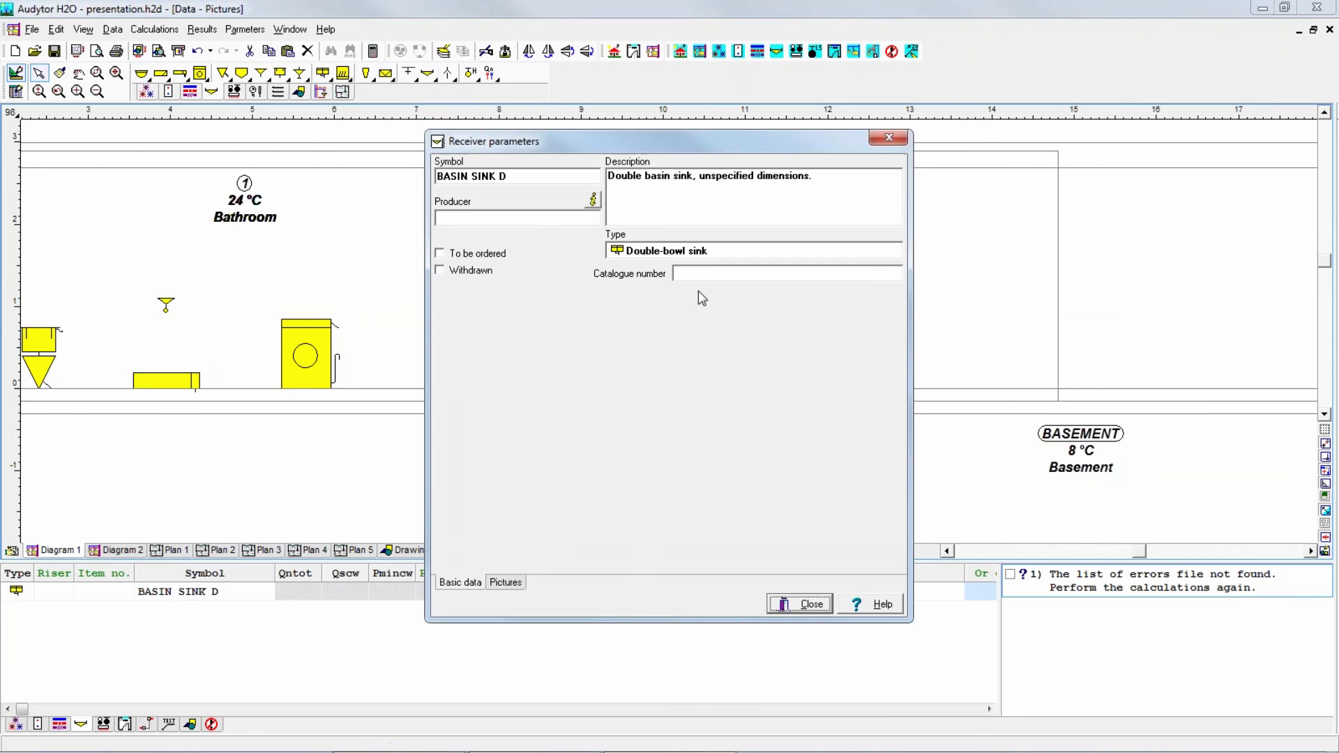
{"action": "key", "text": "Escape"}
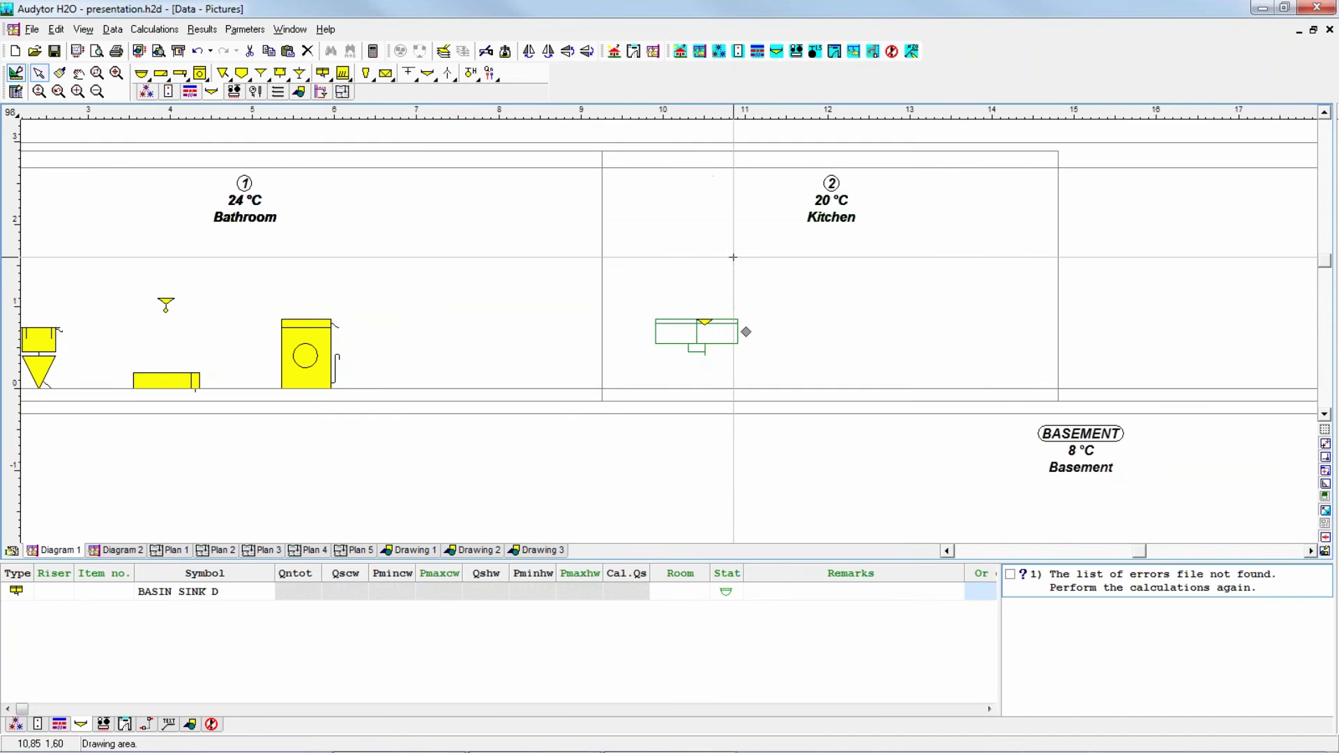
{"action": "scroll", "coordinate": [697, 300], "scroll_direction": "up", "scroll_amount": 2}
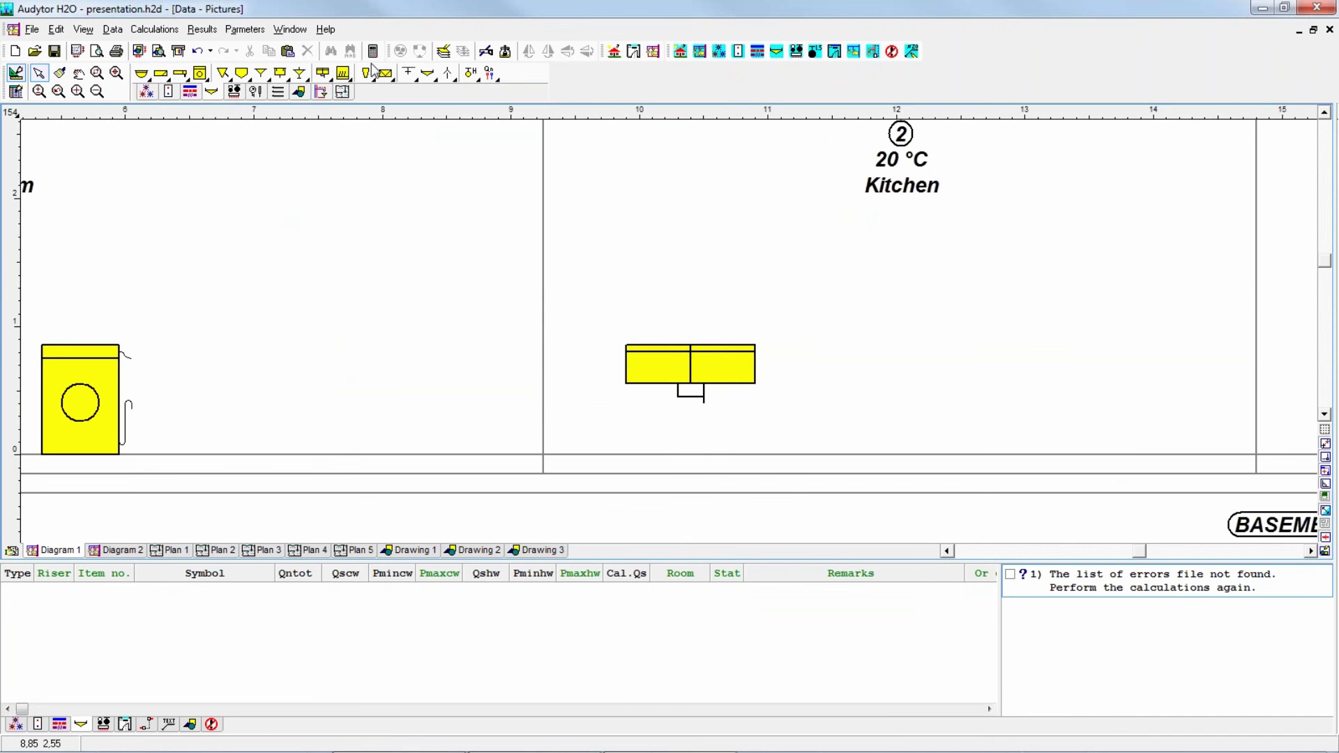
Place a FAUC SINK DN15 faucet just above the middle of the kitchen's double sink
{"action": "left_click", "coordinate": [424, 79]}
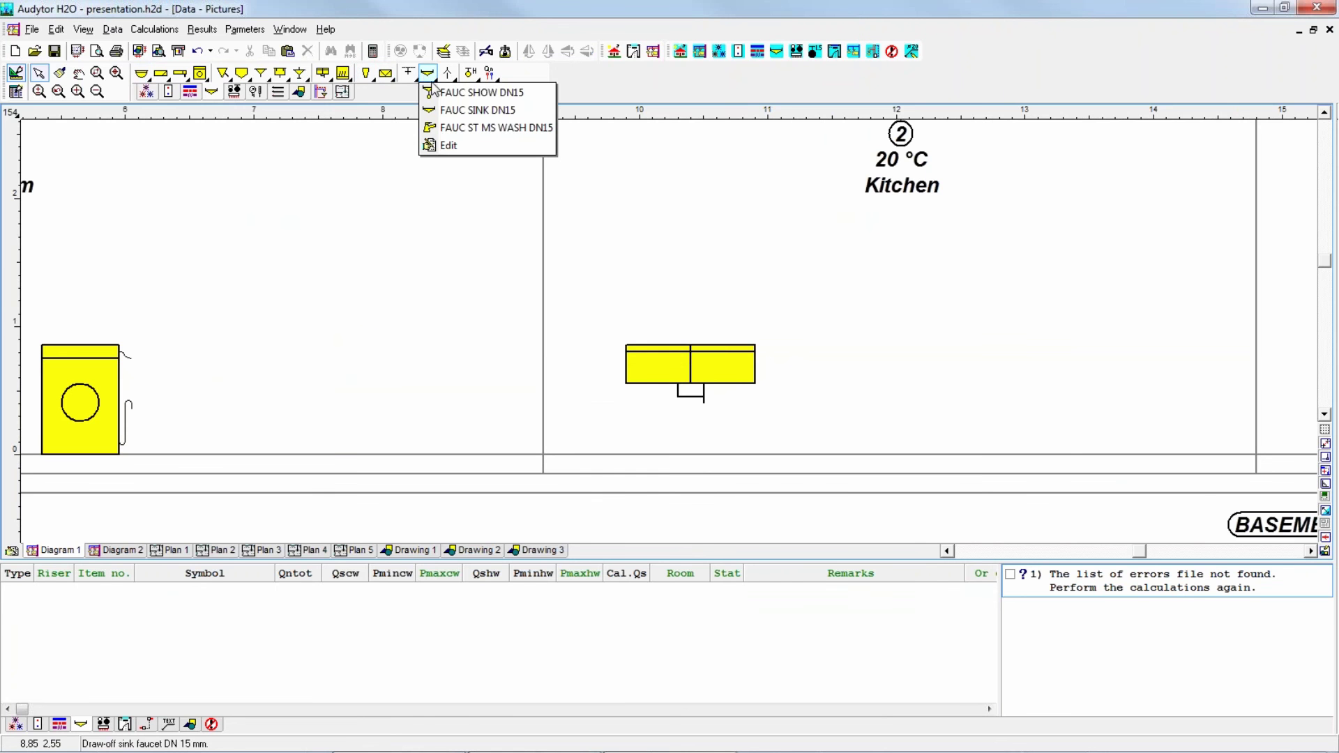
{"action": "left_click", "coordinate": [477, 111]}
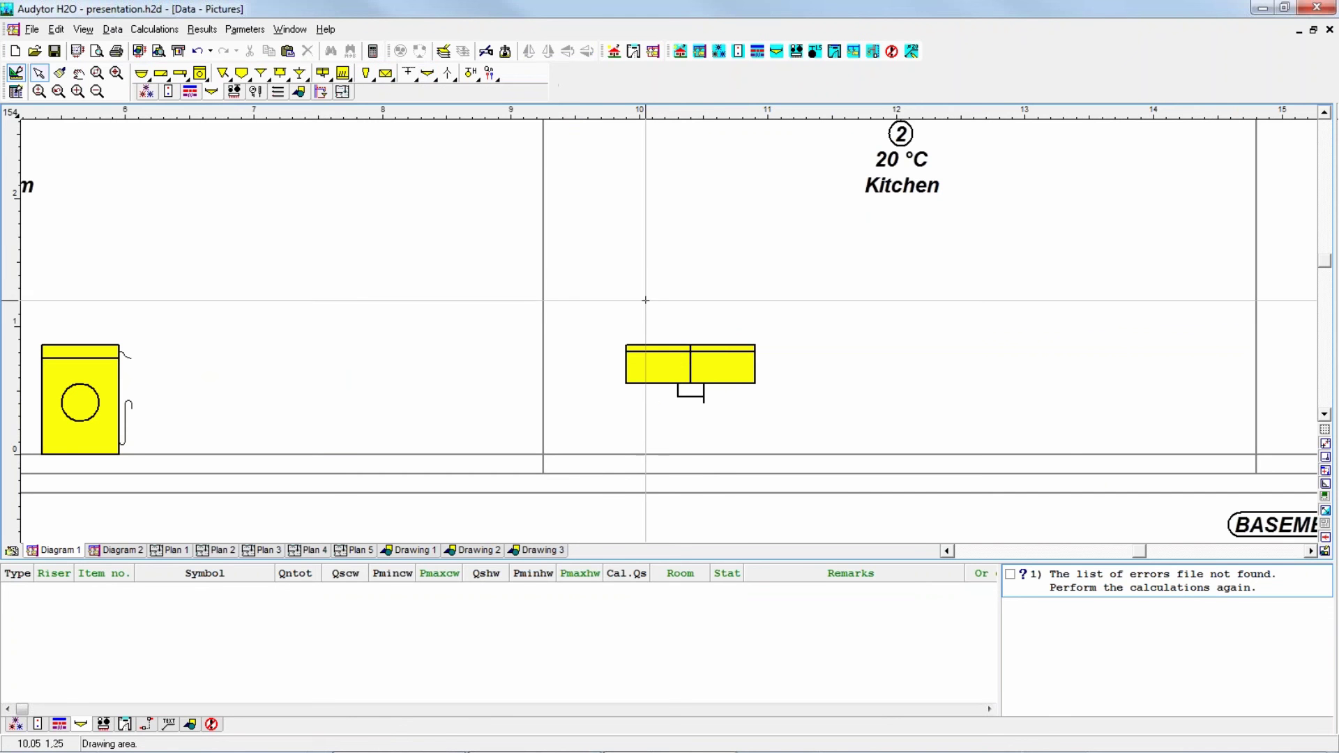
{"action": "left_click", "coordinate": [690, 307]}
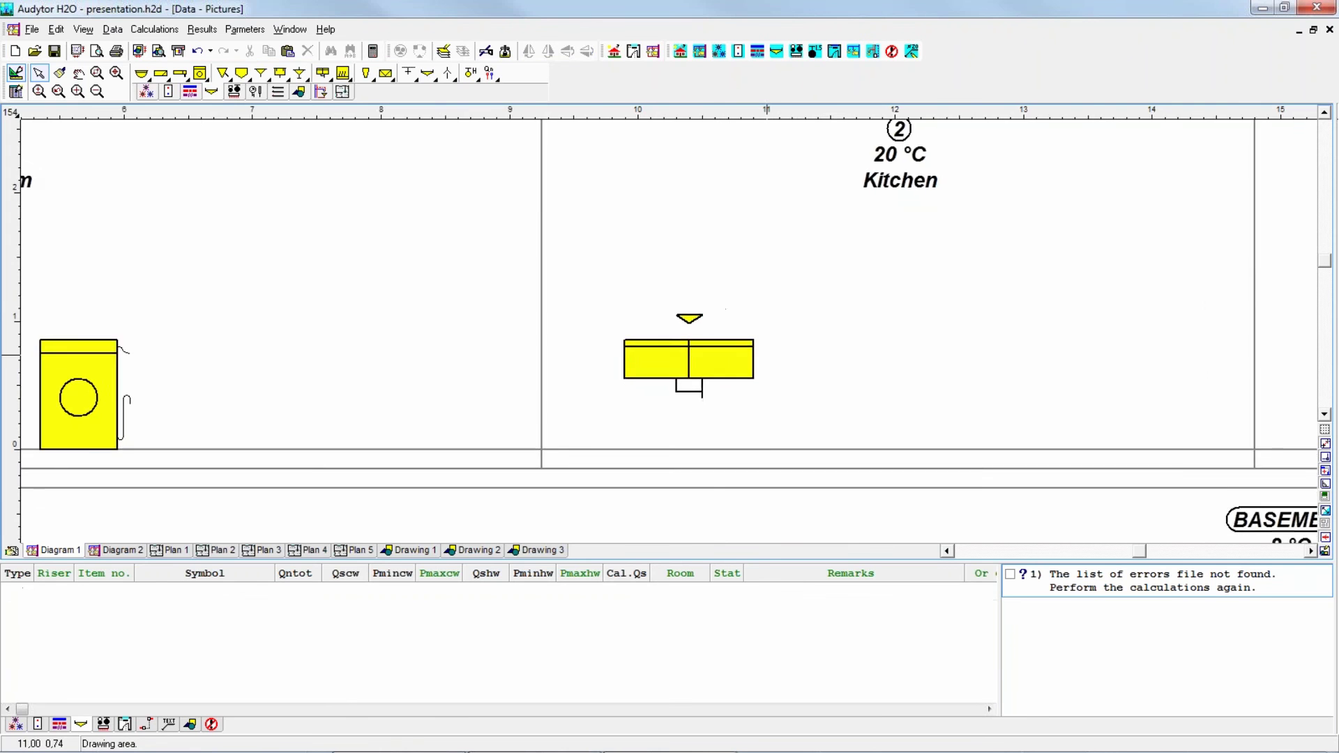
Add the DISHWASHER with unspecified dimensions to the selected receivers and equipment
{"action": "middle_click_drag", "start_coordinate": [718, 302], "coordinate": [668, 247]}
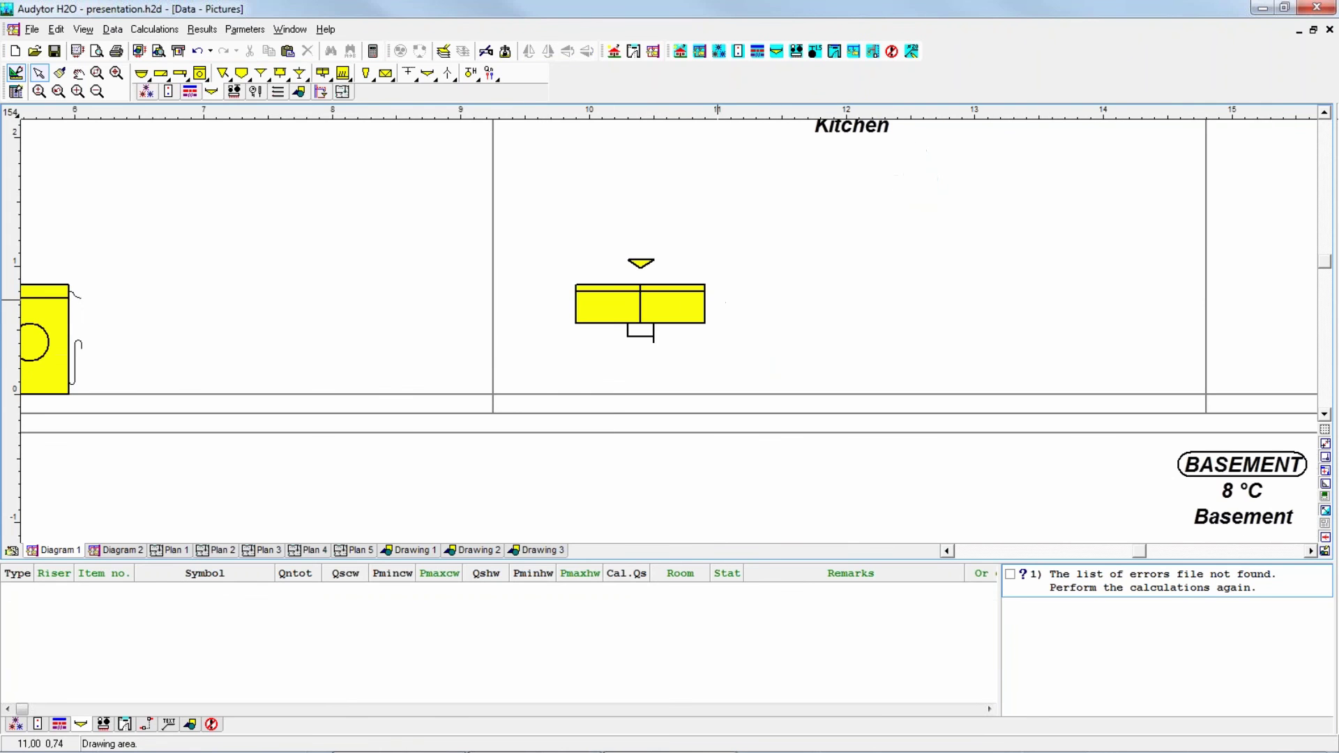
{"action": "left_click", "coordinate": [343, 74]}
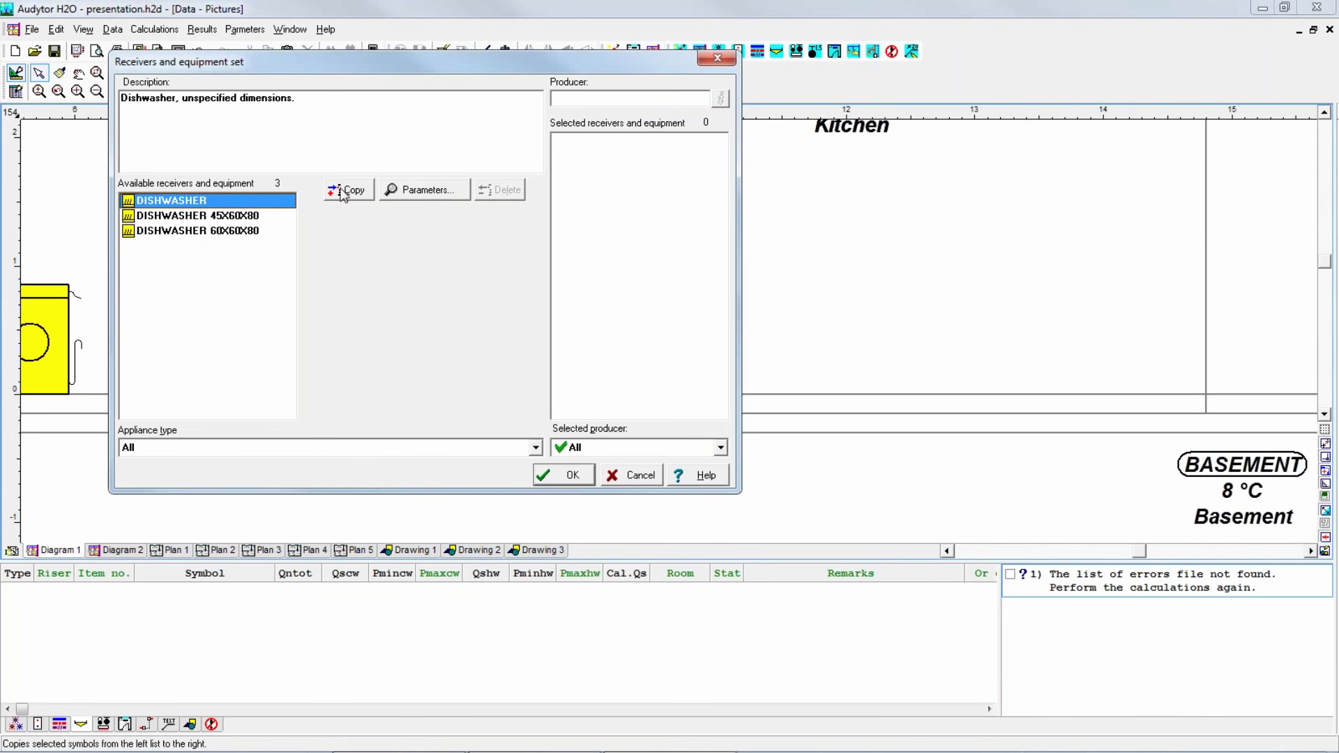
{"action": "left_click", "coordinate": [343, 192]}
{"action": "left_click", "coordinate": [564, 475]}
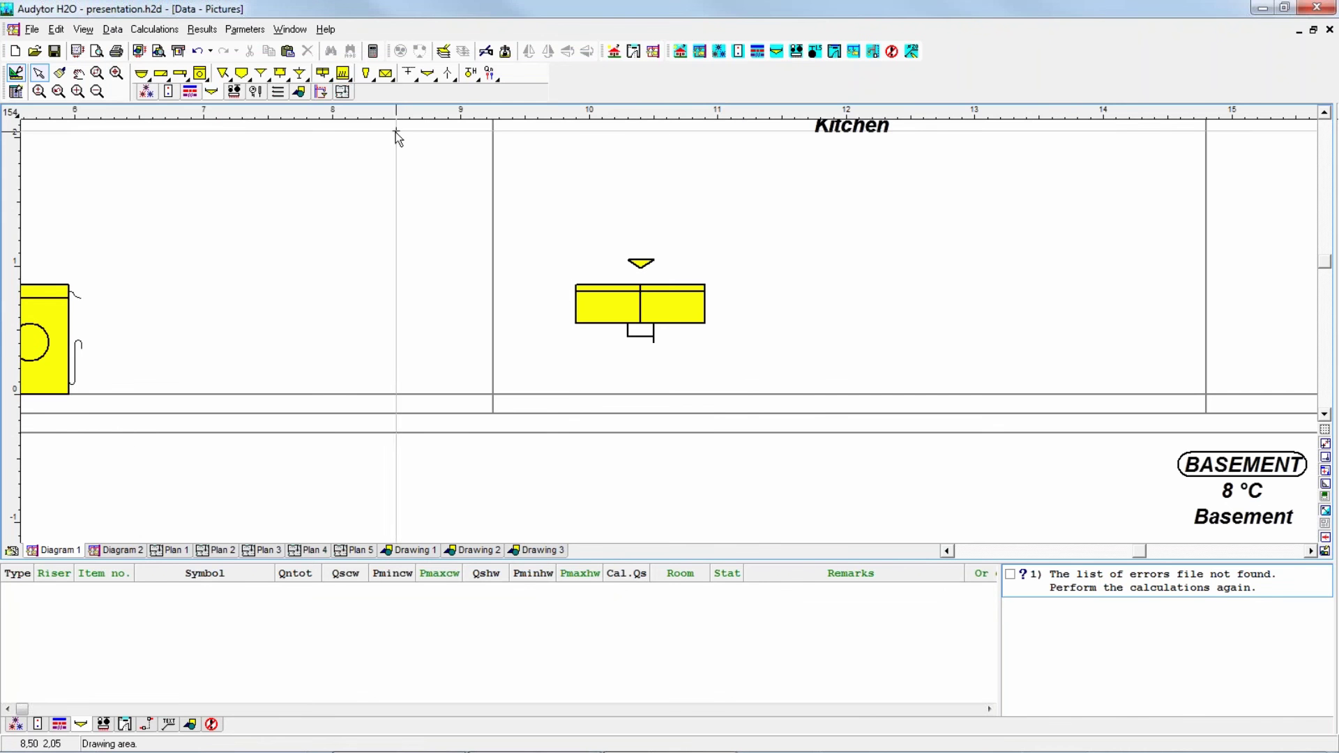
Place the dishwasher on the kitchen floor to the right of the double sink, at about x = 12
{"action": "left_click", "coordinate": [342, 74]}
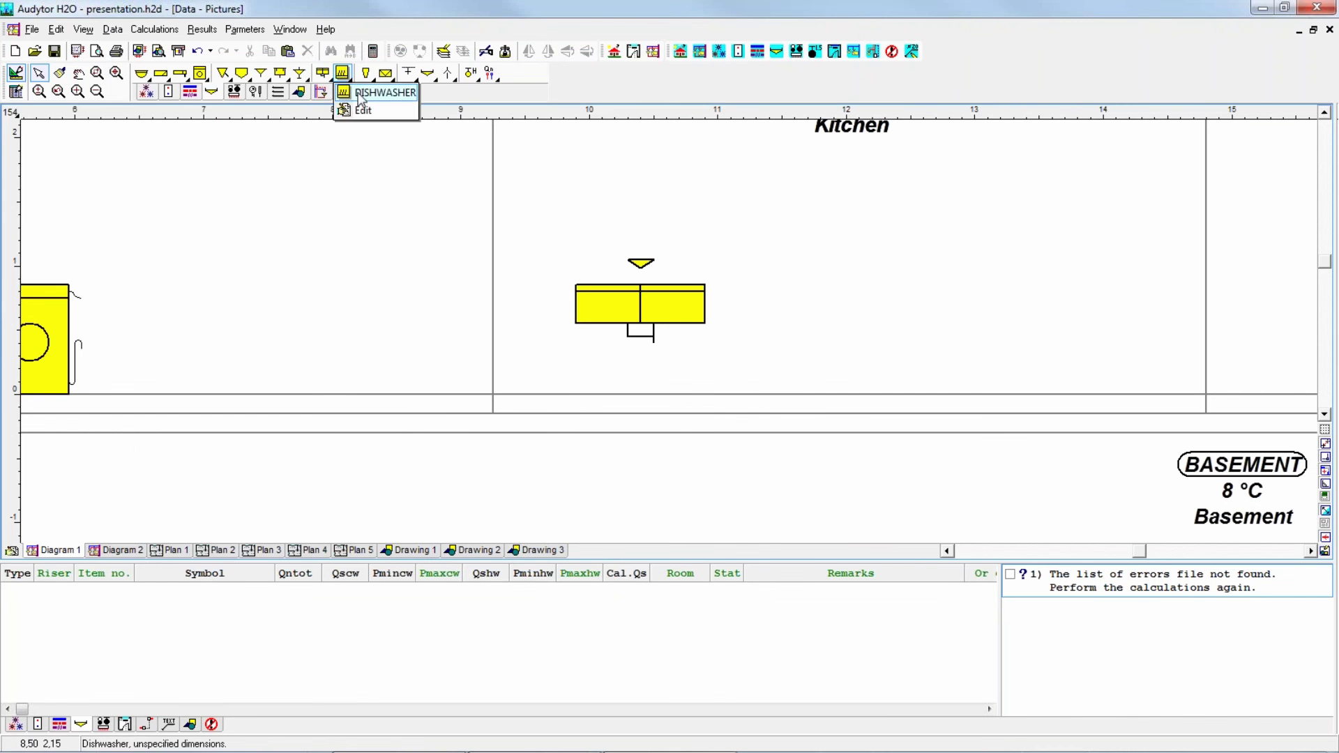
{"action": "left_click", "coordinate": [380, 93]}
{"action": "left_click", "coordinate": [845, 393]}
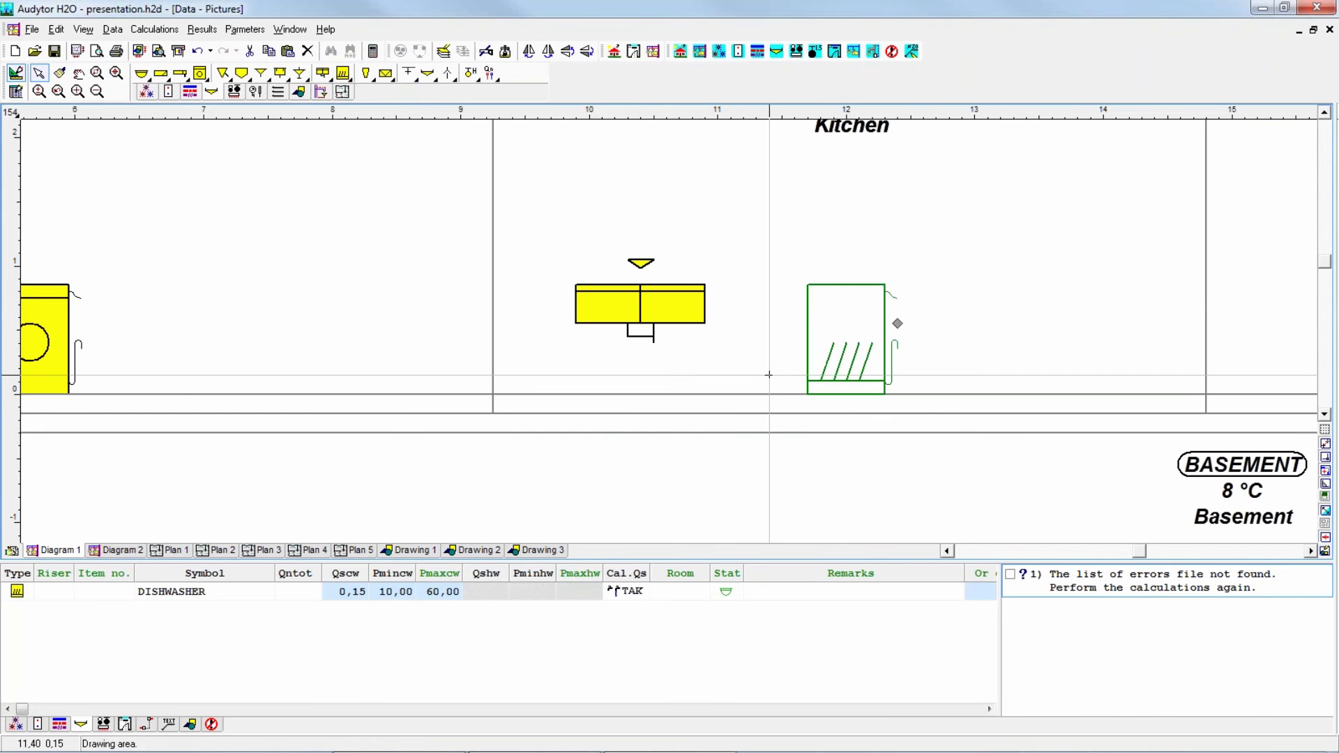
{"action": "left_click", "coordinate": [454, 352]}
{"action": "scroll", "coordinate": [455, 352], "scroll_direction": "down", "scroll_amount": 3}
{"action": "scroll", "coordinate": [537, 344], "scroll_direction": "down", "scroll_amount": 2}
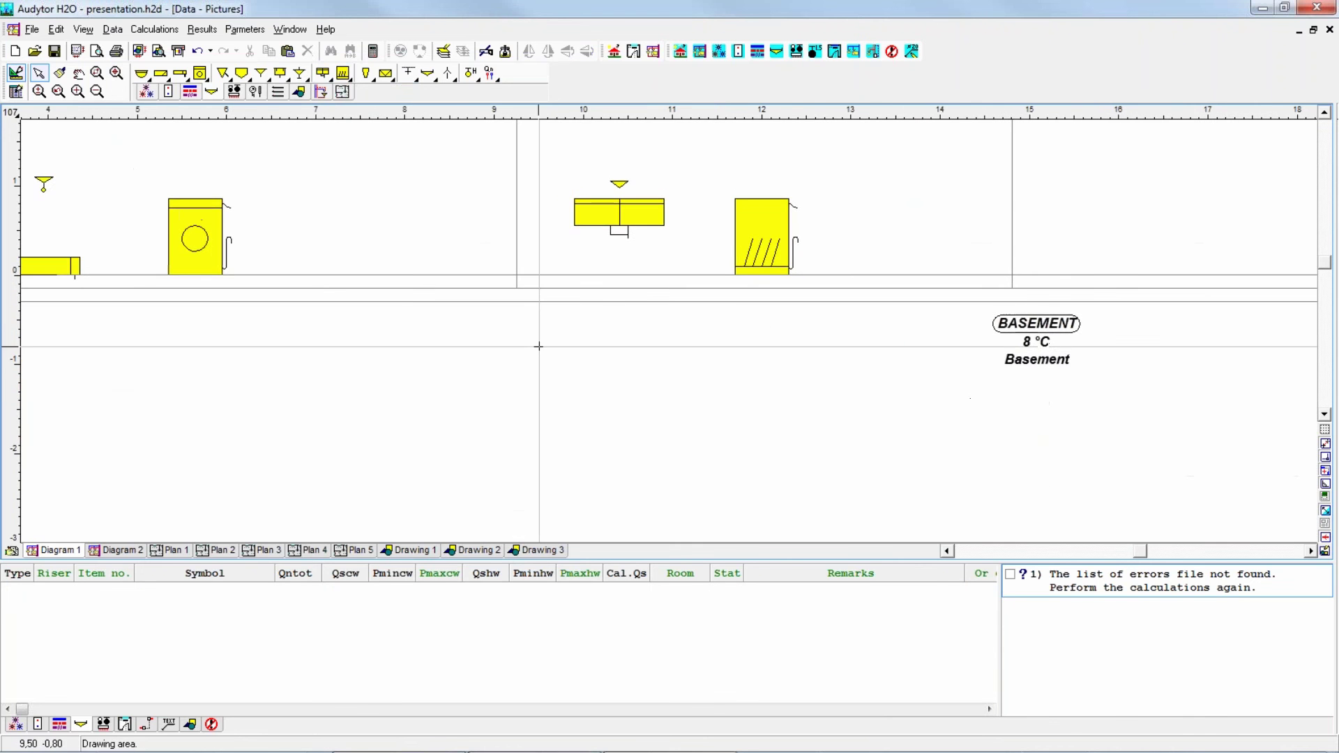
{"action": "scroll", "coordinate": [555, 418], "scroll_direction": "up", "scroll_amount": 2}
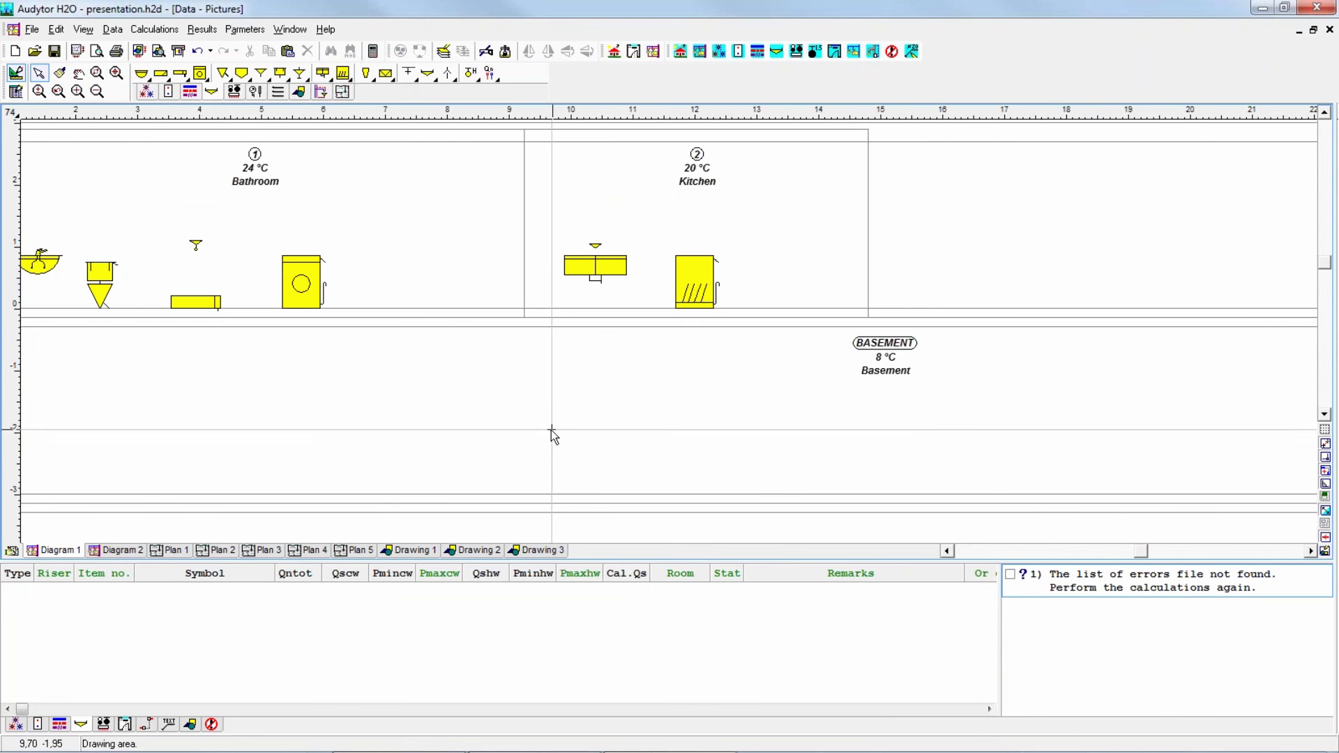
{"action": "middle_click_drag", "start_coordinate": [550, 433], "coordinate": [627, 412]}
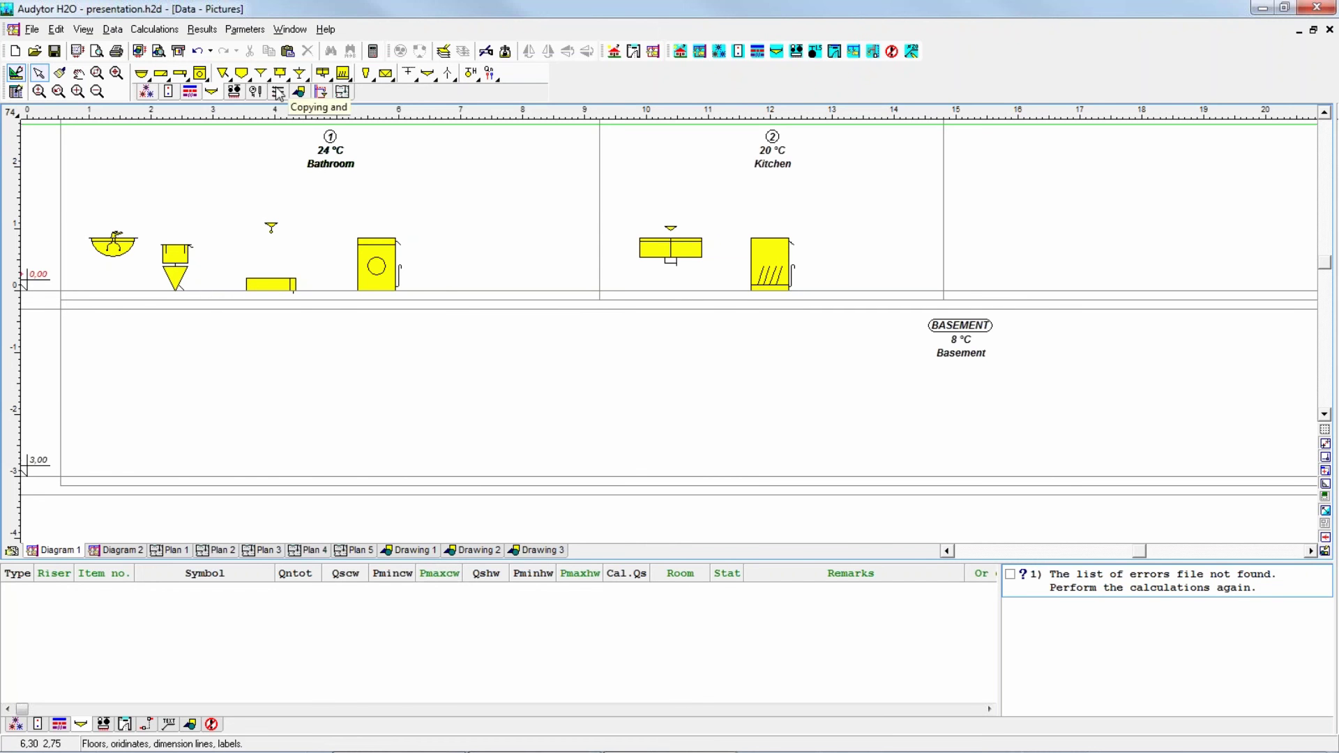
{"action": "left_click", "coordinate": [167, 93]}
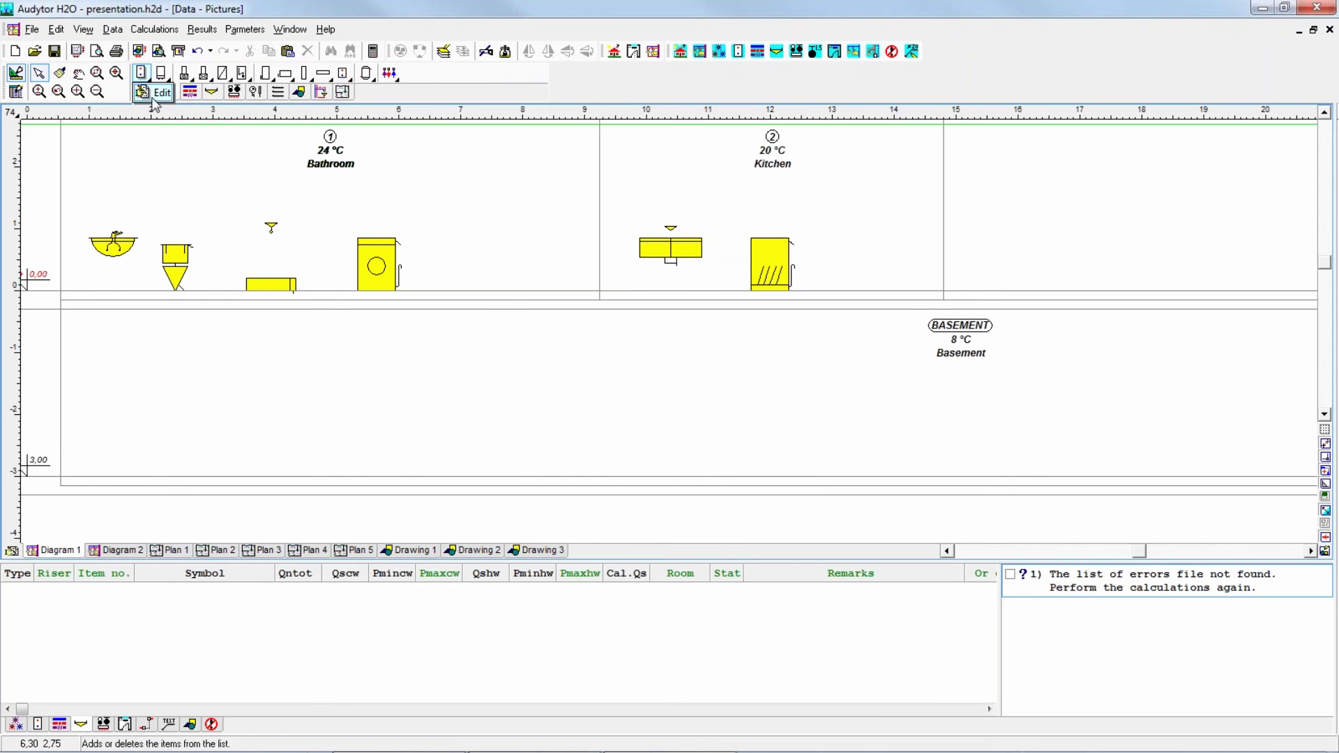
{"action": "left_click", "coordinate": [146, 92]}
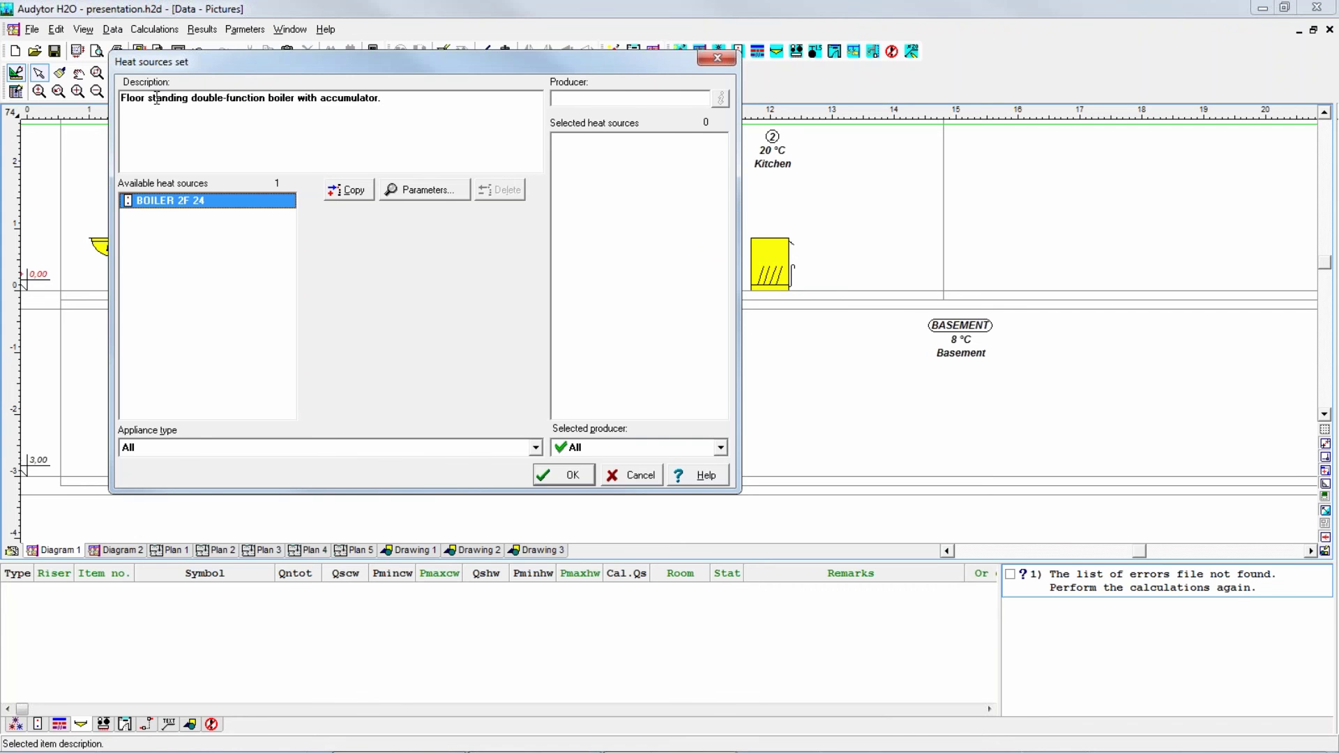
{"action": "key", "text": "Escape"}
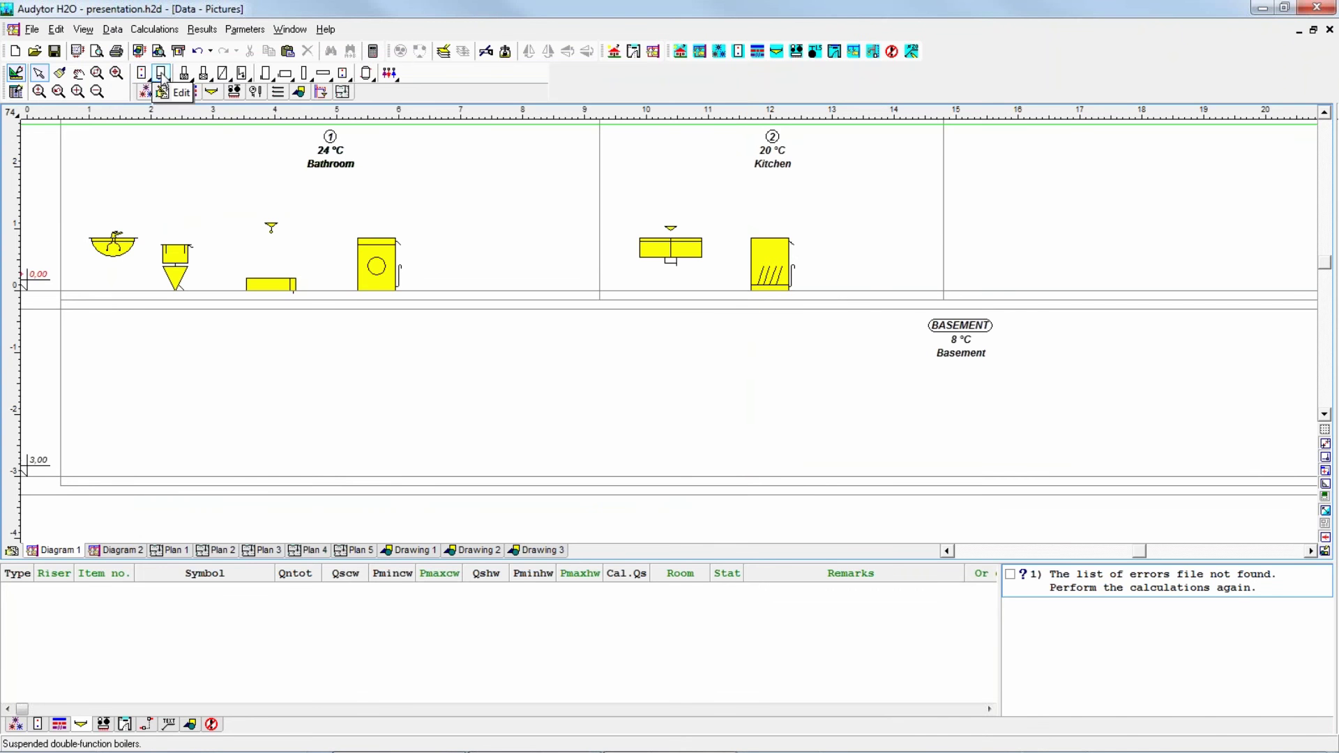
{"action": "left_click", "coordinate": [162, 75]}
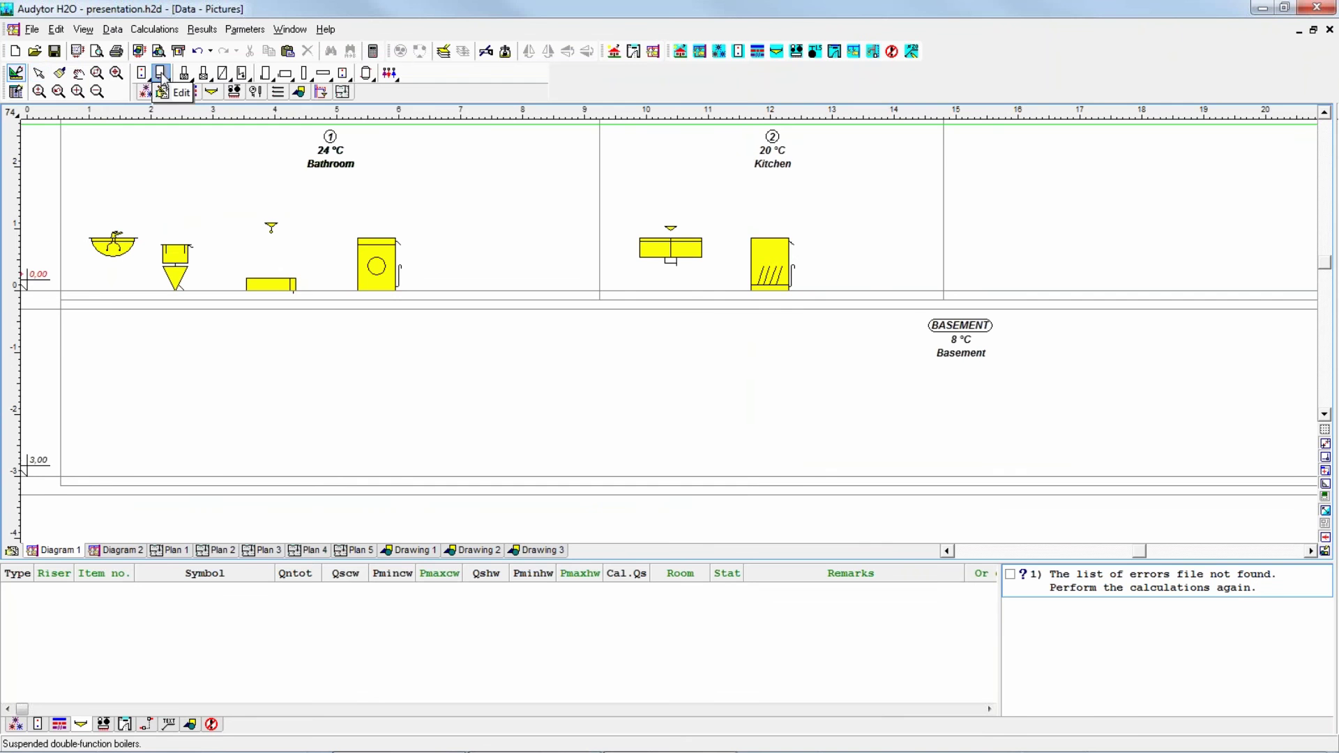
Add the domestic hot water ACCUMULATOR to the selected heat sources
{"action": "left_click", "coordinate": [367, 78]}
{"action": "left_click", "coordinate": [368, 85]}
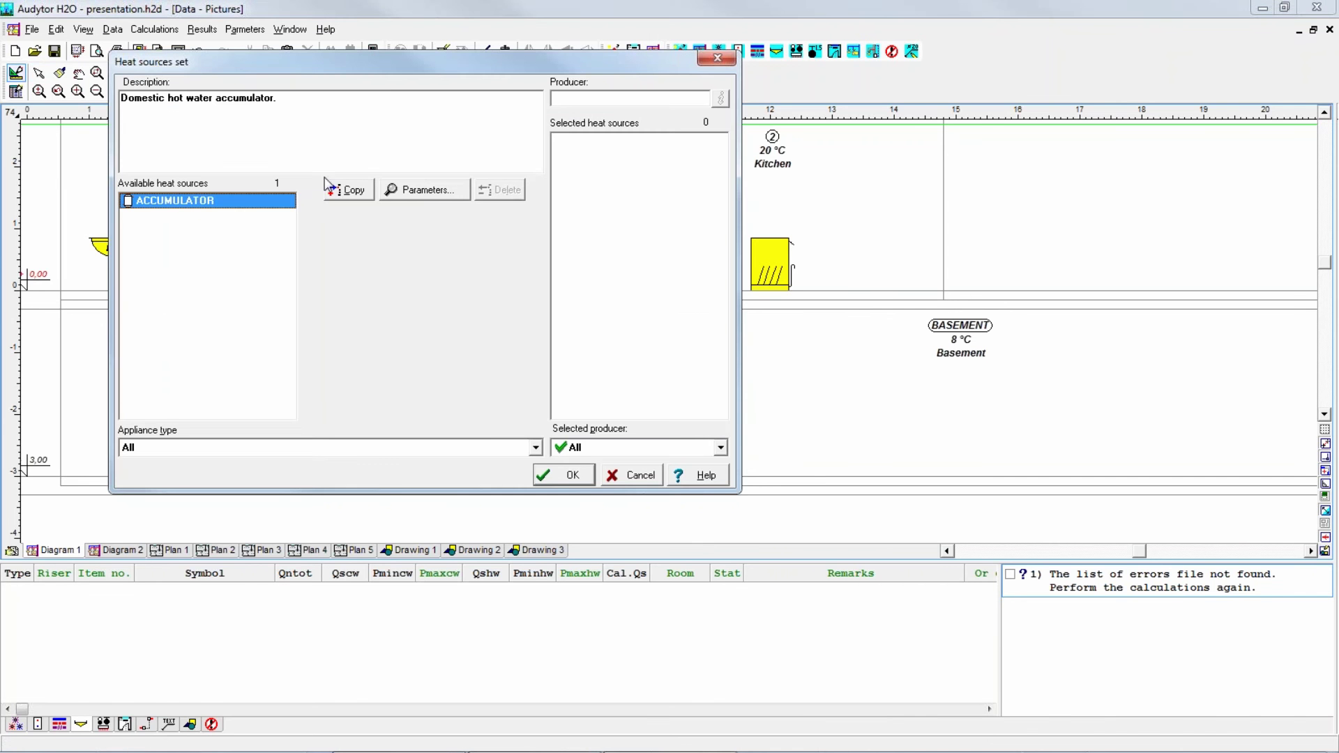
{"action": "left_click", "coordinate": [349, 190]}
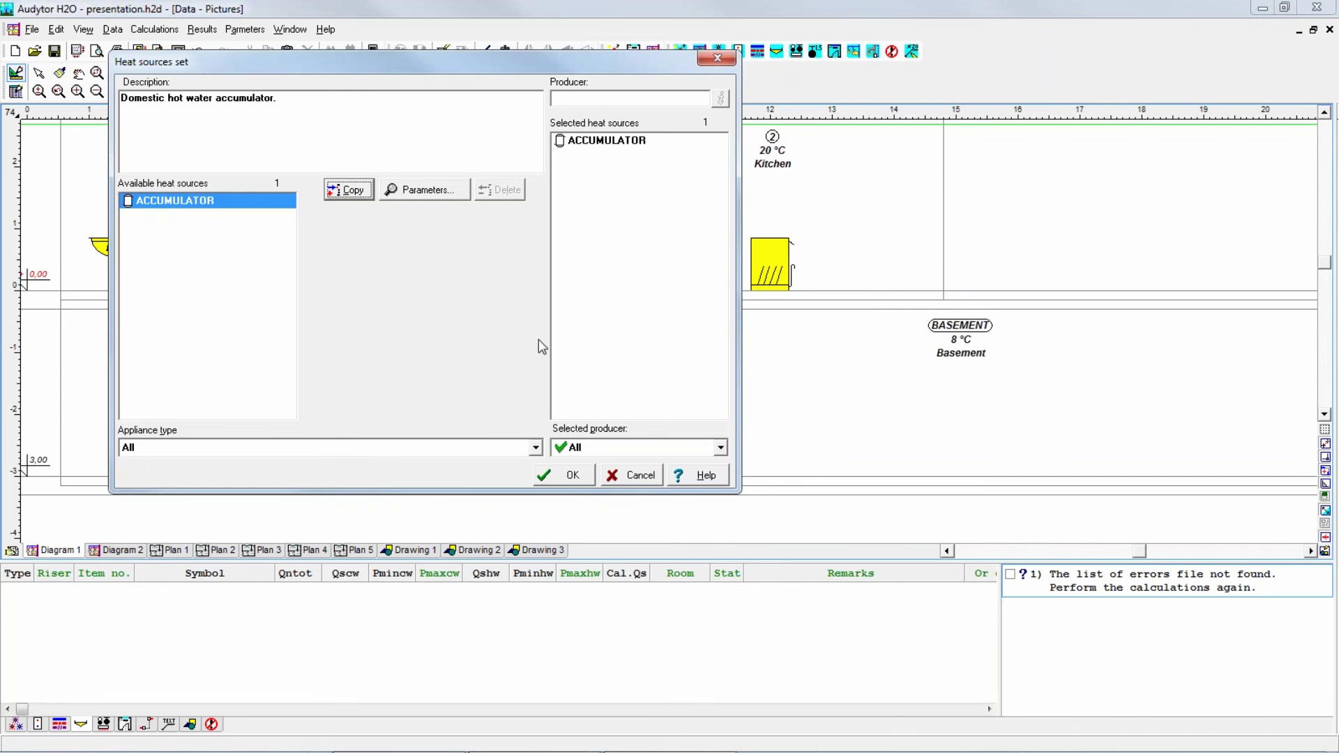
{"action": "left_click", "coordinate": [592, 474]}
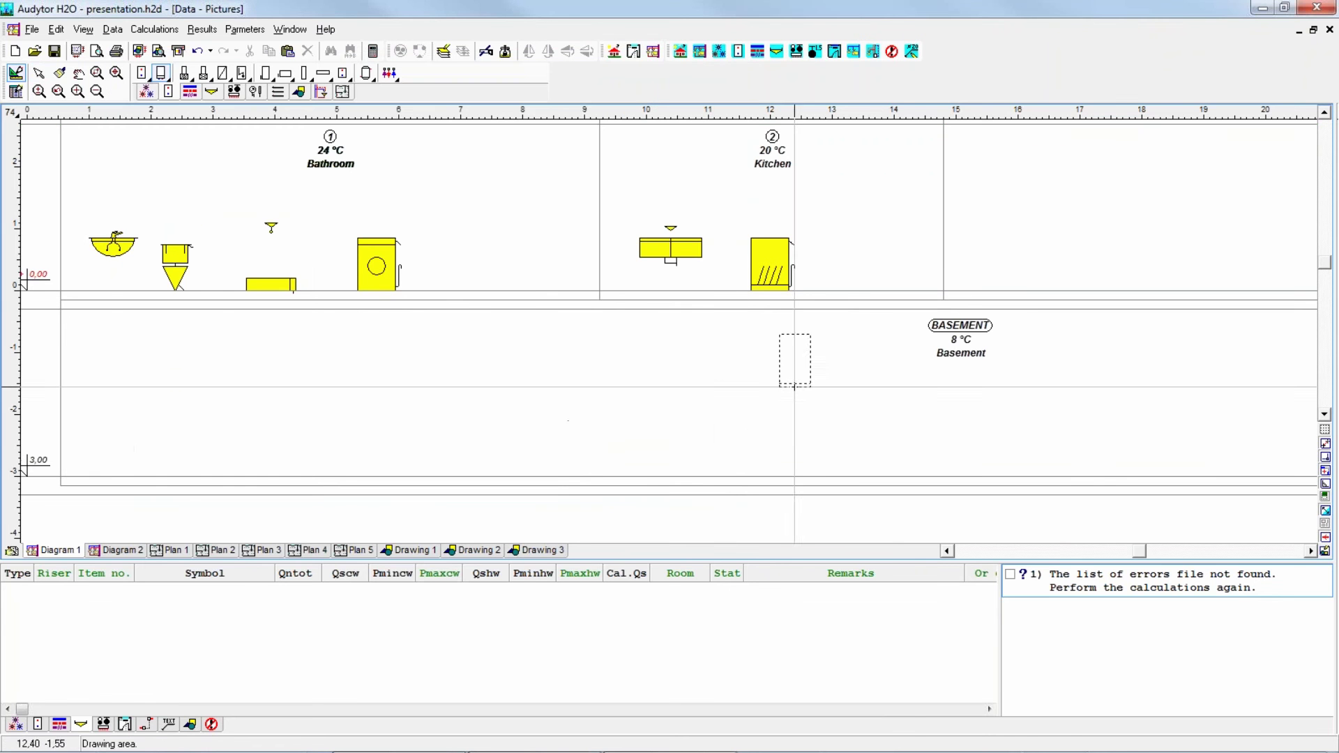
Place the hot water accumulator near the basement floor below the kitchen dishwasher, at about x = 12.5
{"action": "left_click", "coordinate": [365, 72]}
{"action": "left_click", "coordinate": [382, 92]}
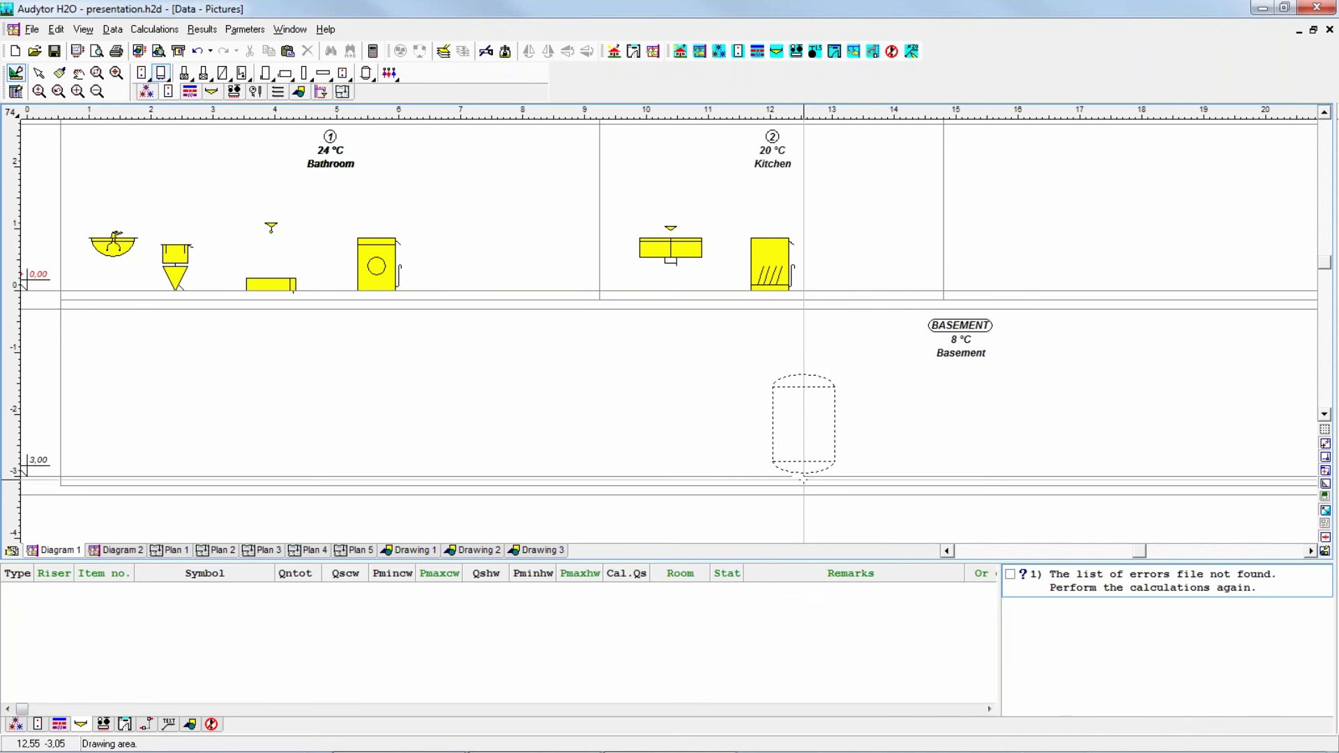
{"action": "left_click", "coordinate": [804, 463]}
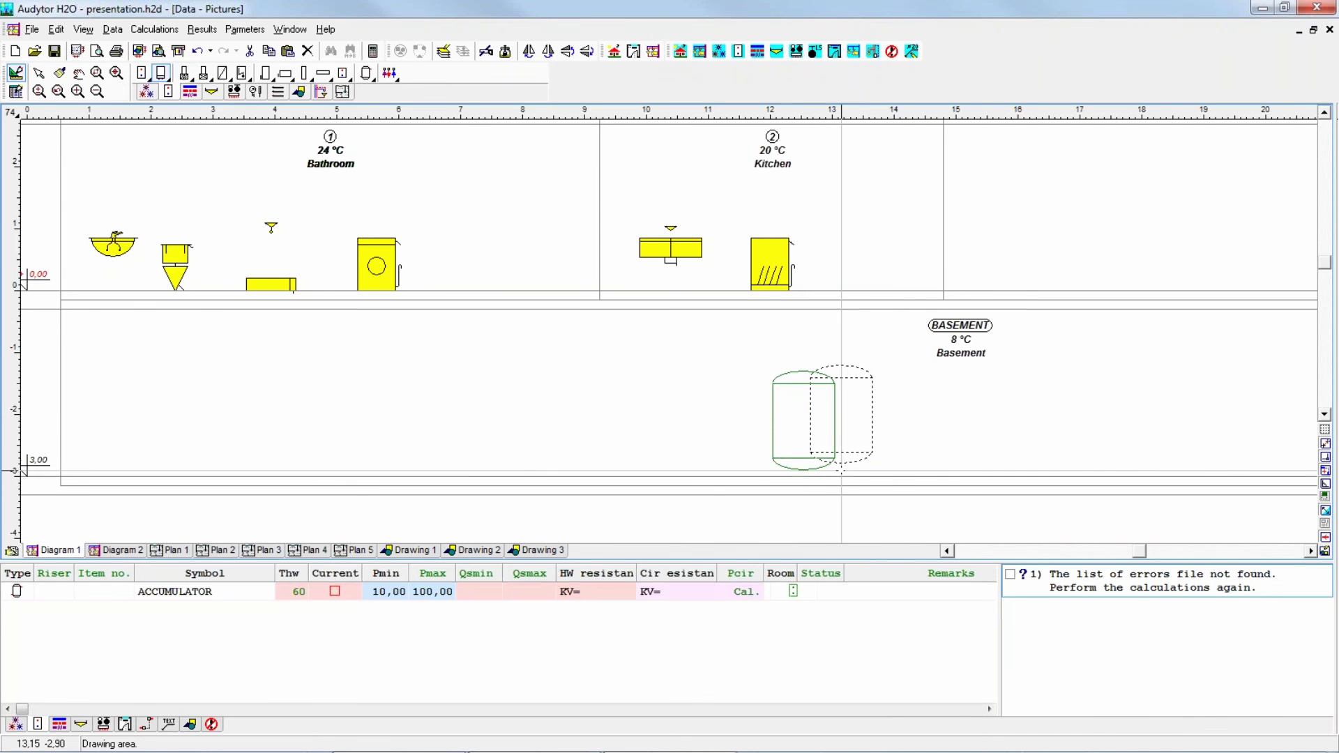
{"action": "key", "text": "Escape"}
{"action": "left_click", "coordinate": [657, 399]}
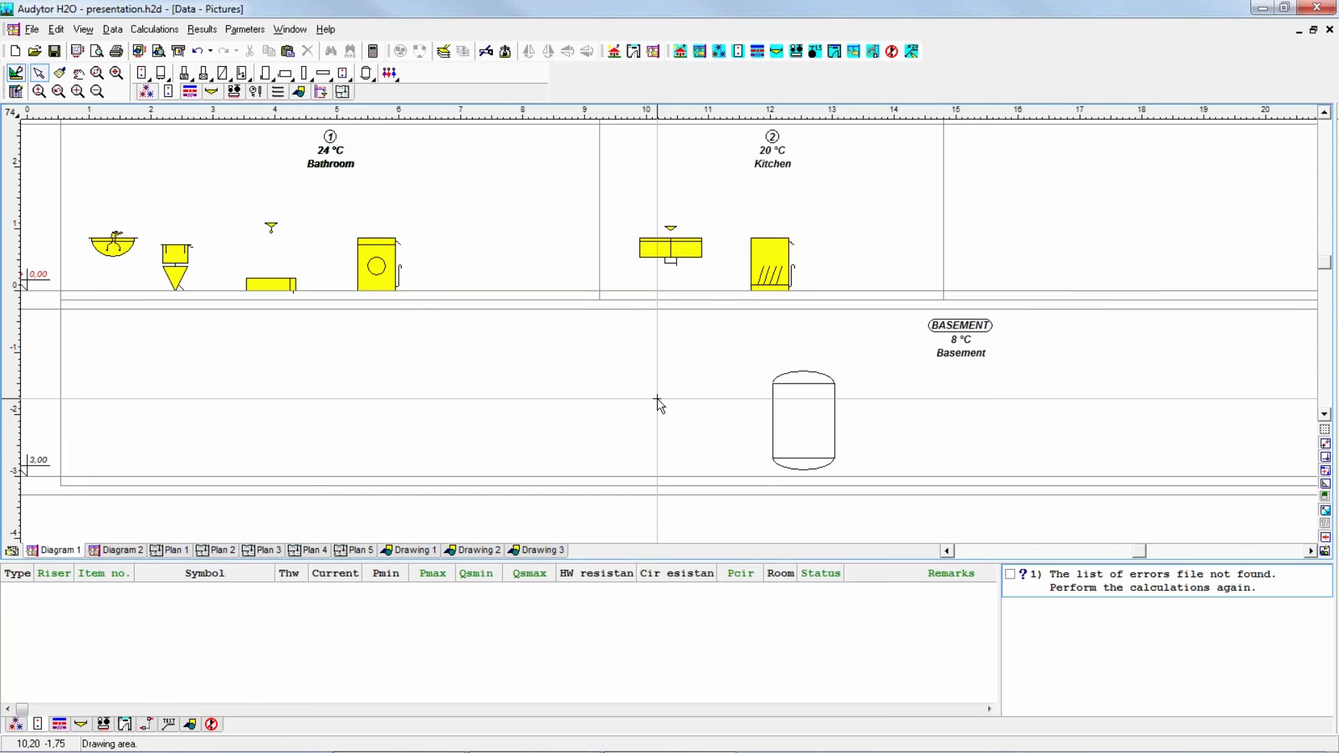
Draw a Type A: KANPP16S hot water pipe from the washbasin: 0.30 down, about 9.00 across, and about 0.71 up to the kitchen sink tap
{"action": "middle_click_drag", "start_coordinate": [203, 355], "coordinate": [304, 410]}
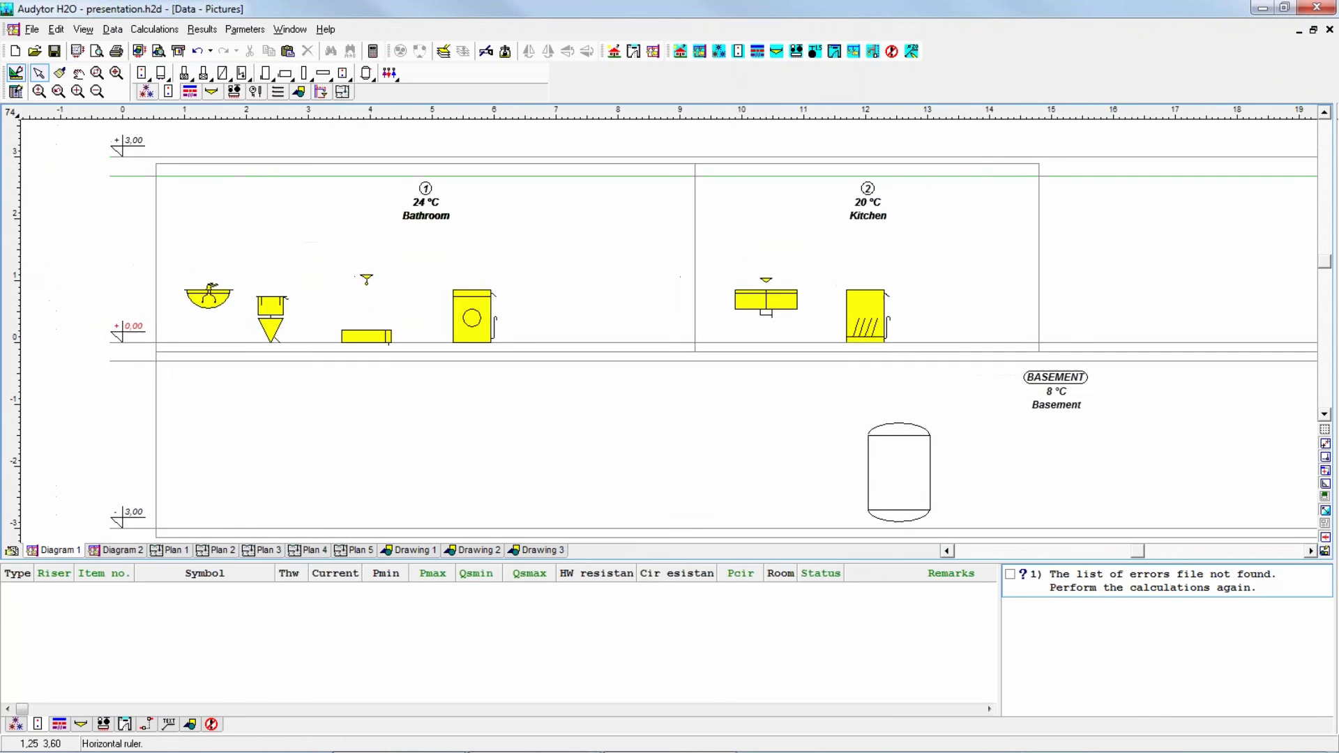
{"action": "left_click", "coordinate": [188, 93]}
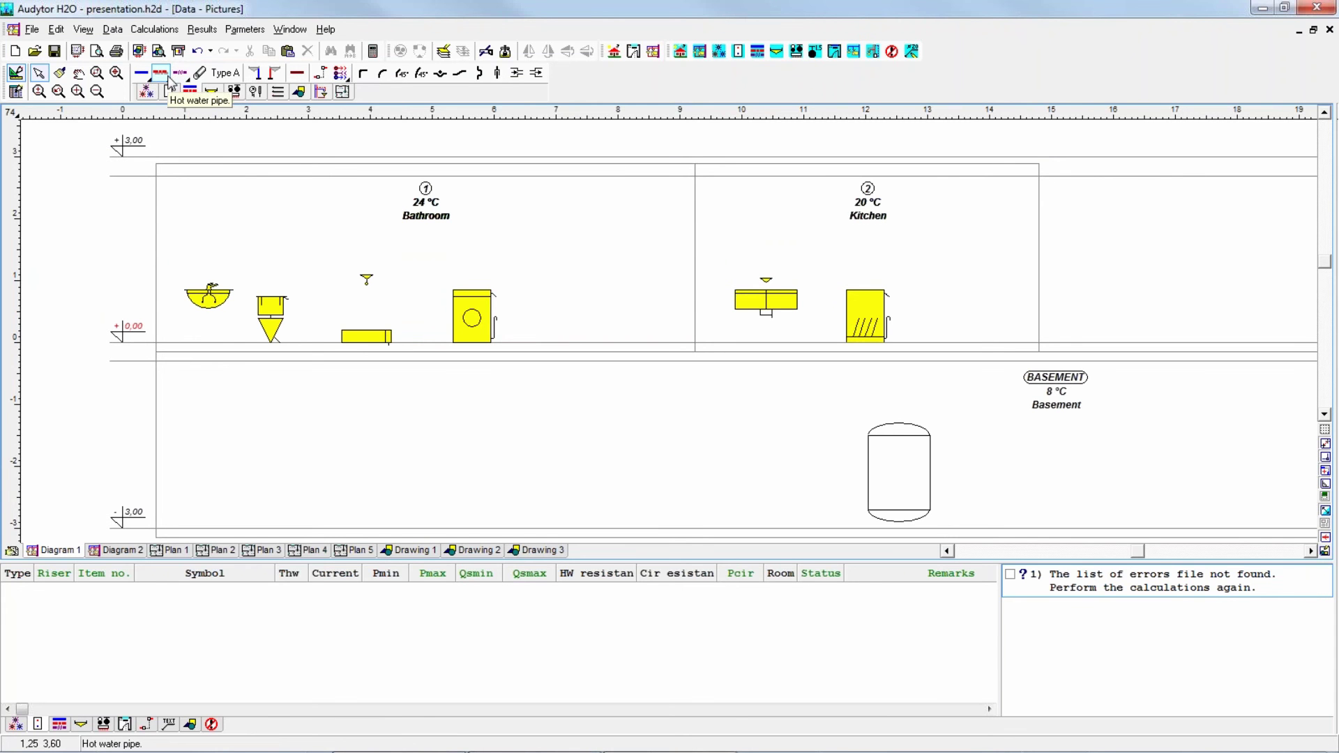
{"action": "left_click", "coordinate": [167, 79]}
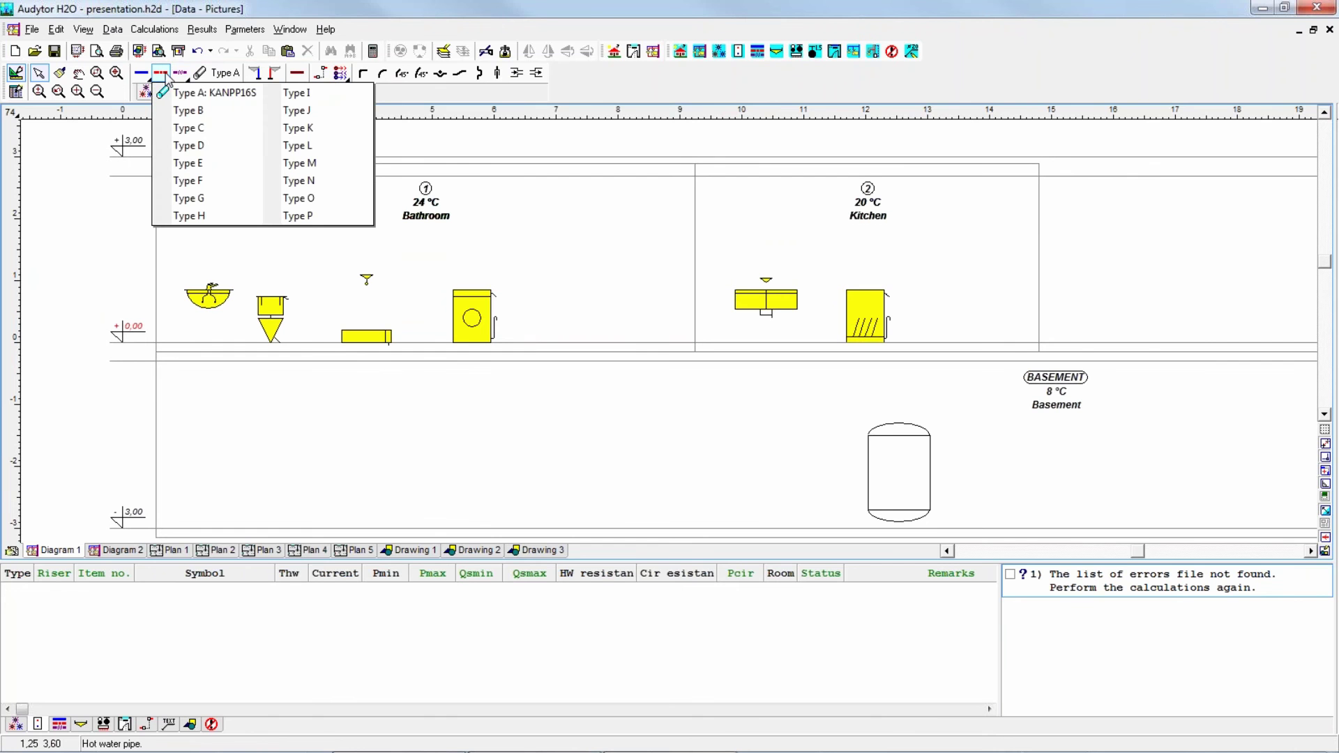
{"action": "left_click", "coordinate": [206, 101]}
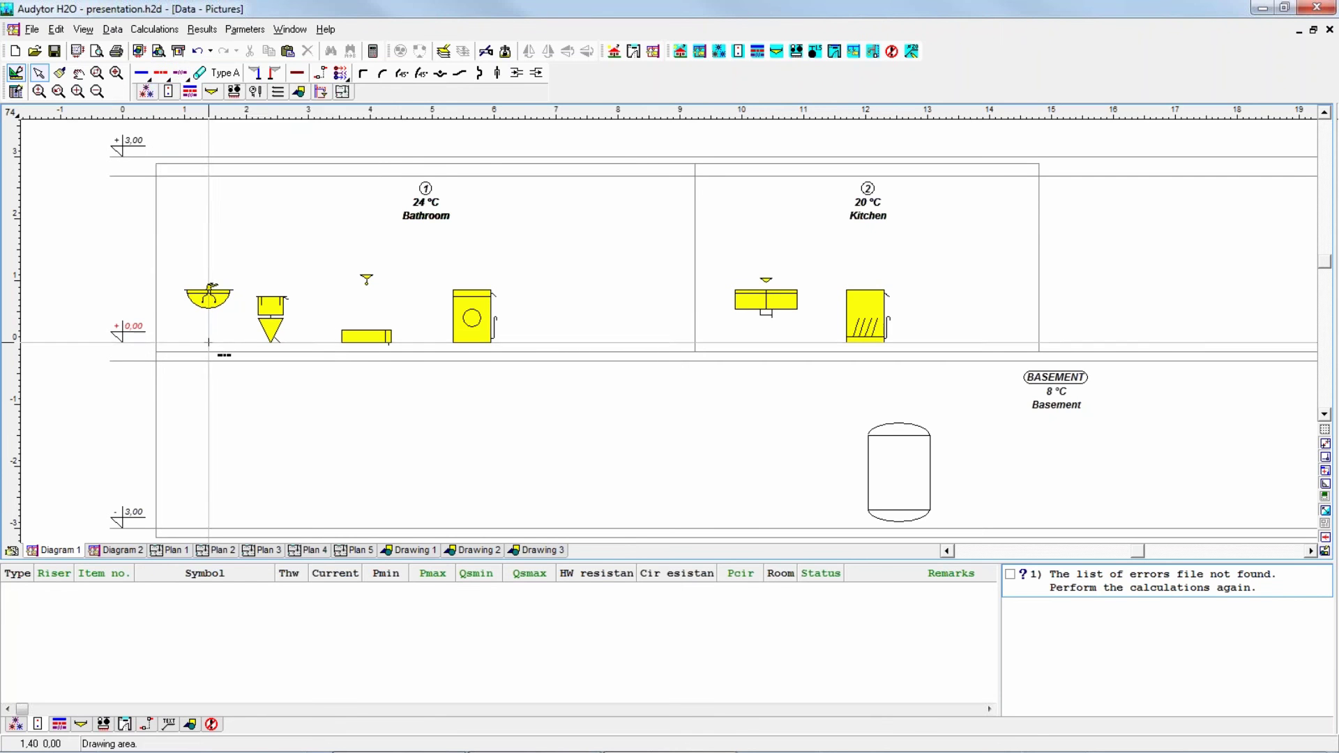
{"action": "scroll", "coordinate": [218, 356], "scroll_direction": "up", "scroll_amount": 2}
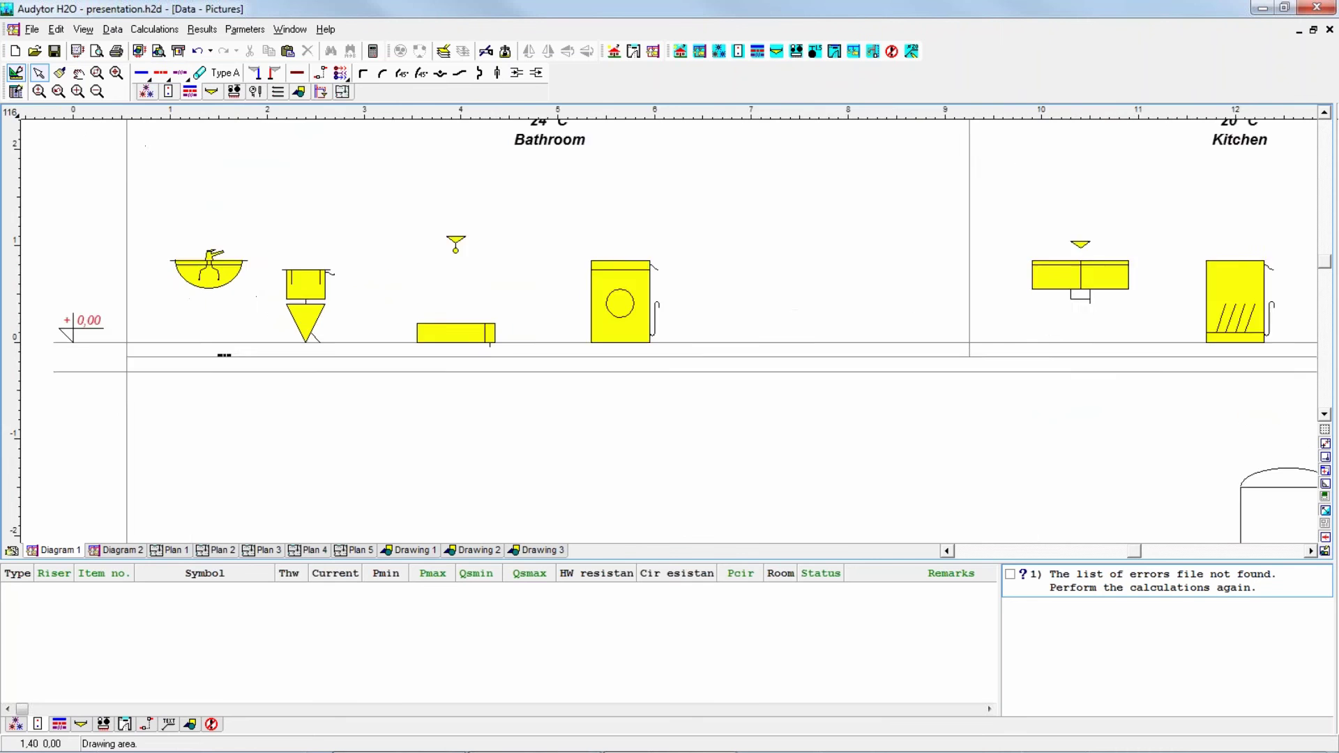
{"action": "left_click", "coordinate": [197, 263]}
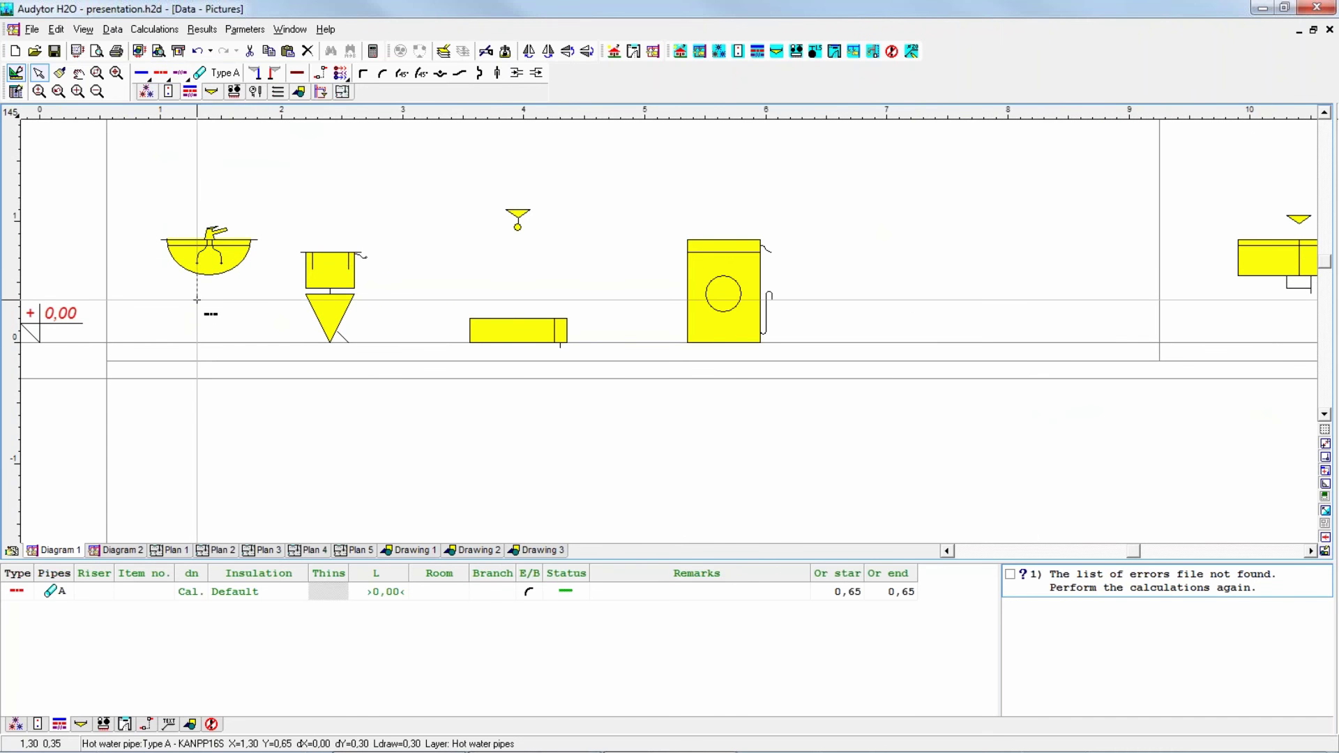
{"action": "left_click", "coordinate": [197, 300]}
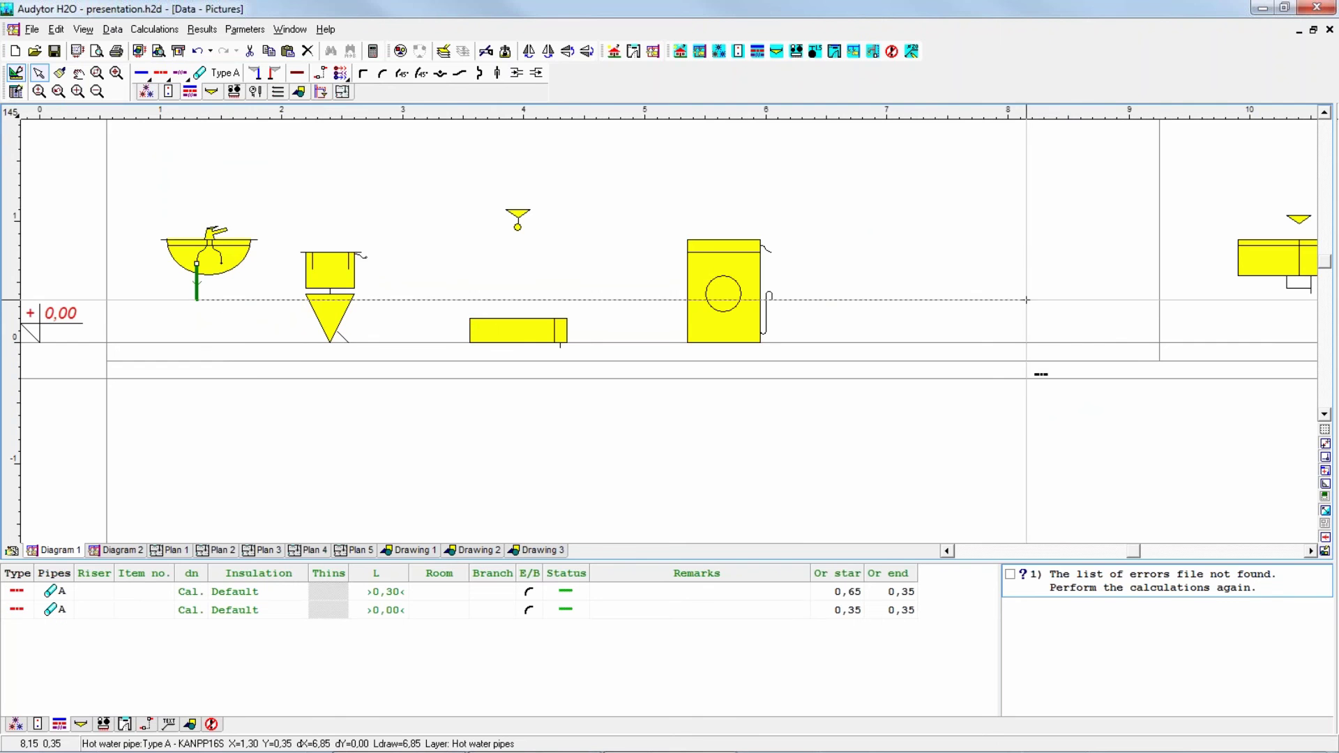
{"action": "middle_click_drag", "start_coordinate": [1023, 299], "coordinate": [535, 367]}
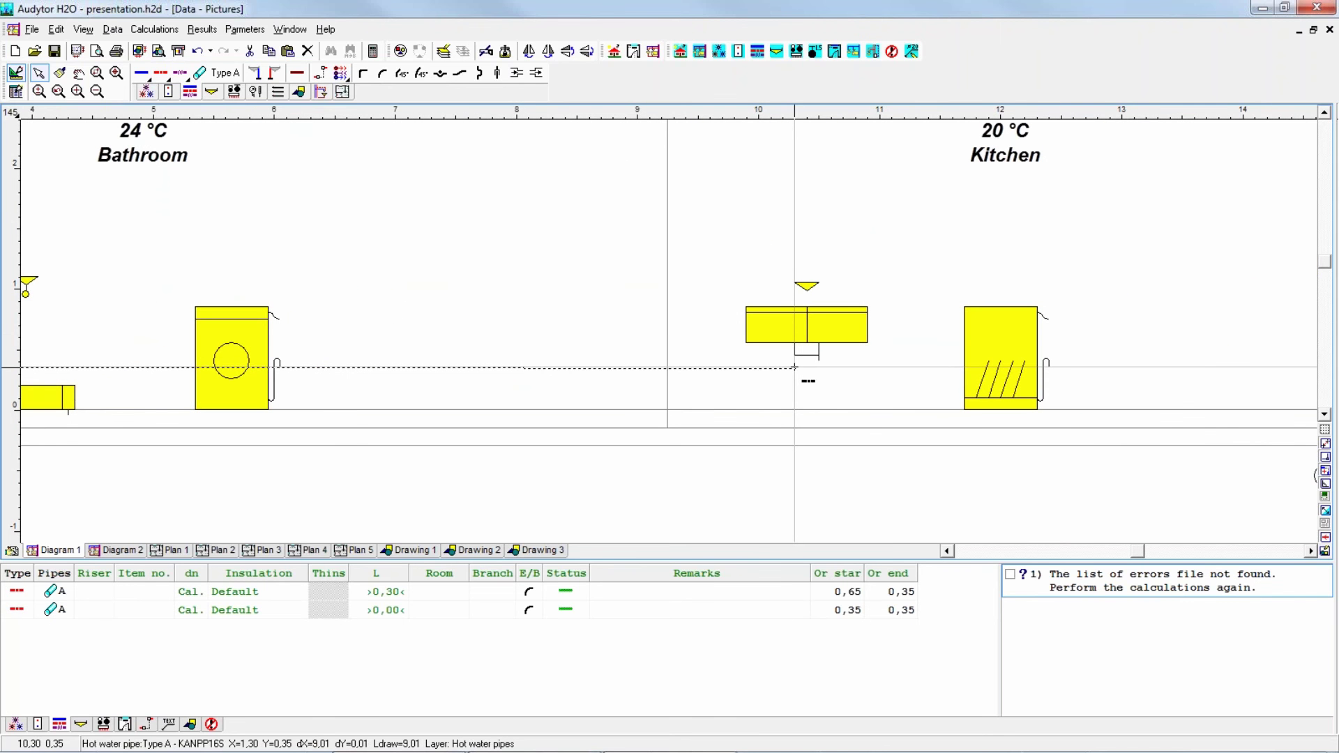
{"action": "left_click", "coordinate": [794, 366]}
{"action": "left_click", "coordinate": [794, 282]}
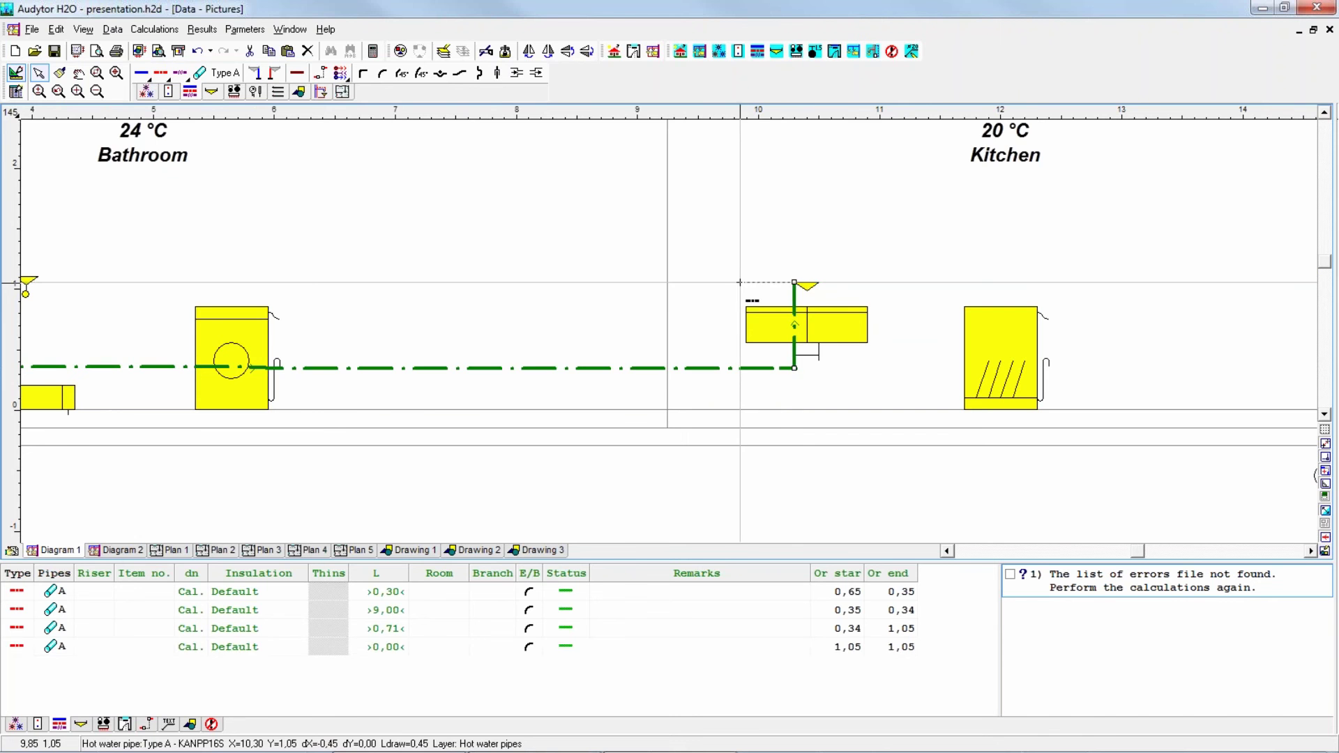
{"action": "key", "text": "Escape"}
Connect the shower's hot water inlet to the horizontal hot water pipe with a vertical pipe 0.75 long at x = 3.85
{"action": "middle_click_drag", "start_coordinate": [140, 279], "coordinate": [324, 253]}
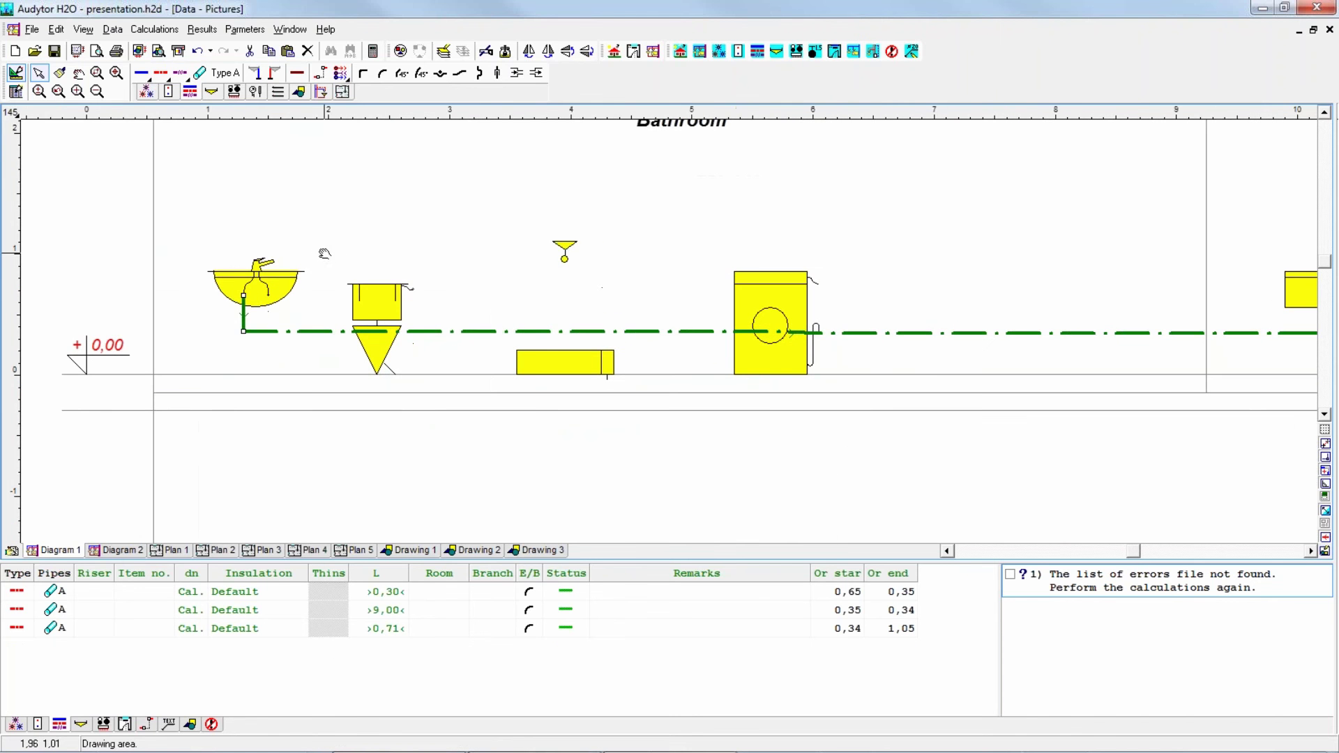
{"action": "left_click", "coordinate": [553, 332]}
{"action": "middle_click_drag", "start_coordinate": [631, 332], "coordinate": [520, 295]}
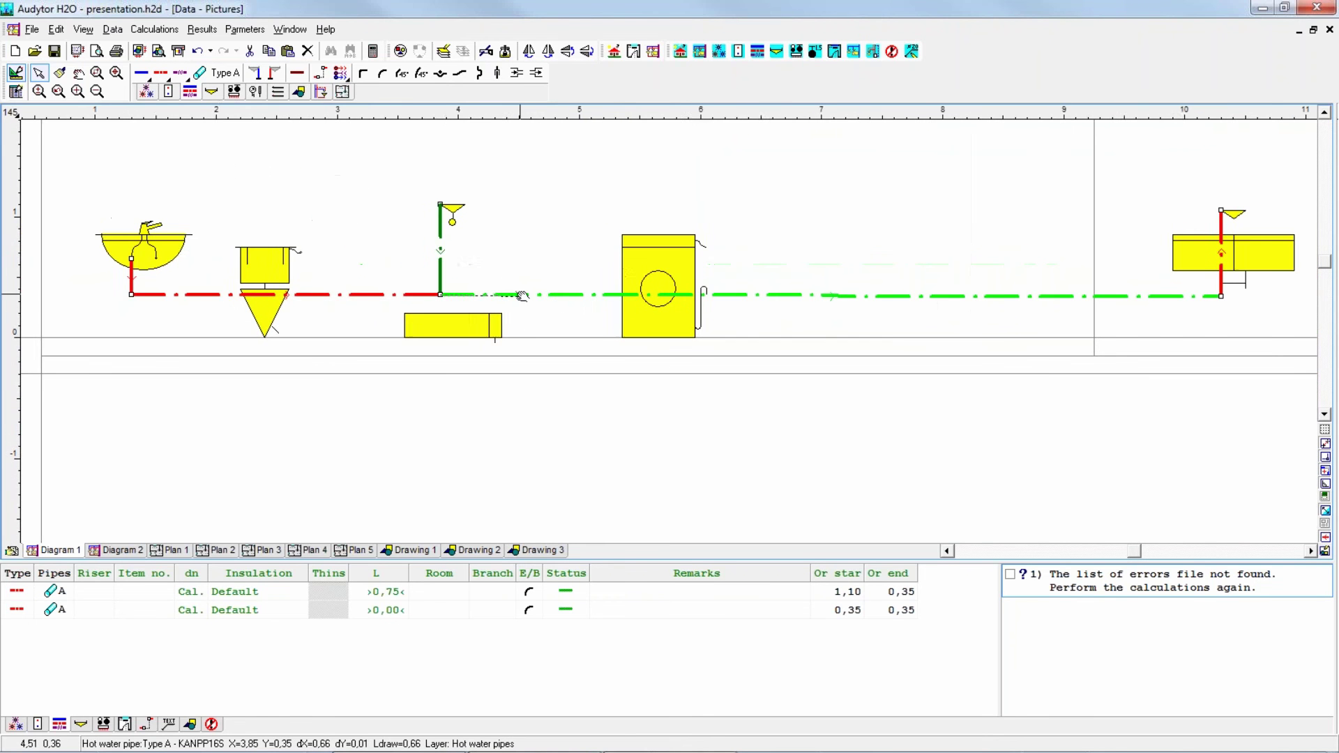
{"action": "right_click", "coordinate": [440, 144]}
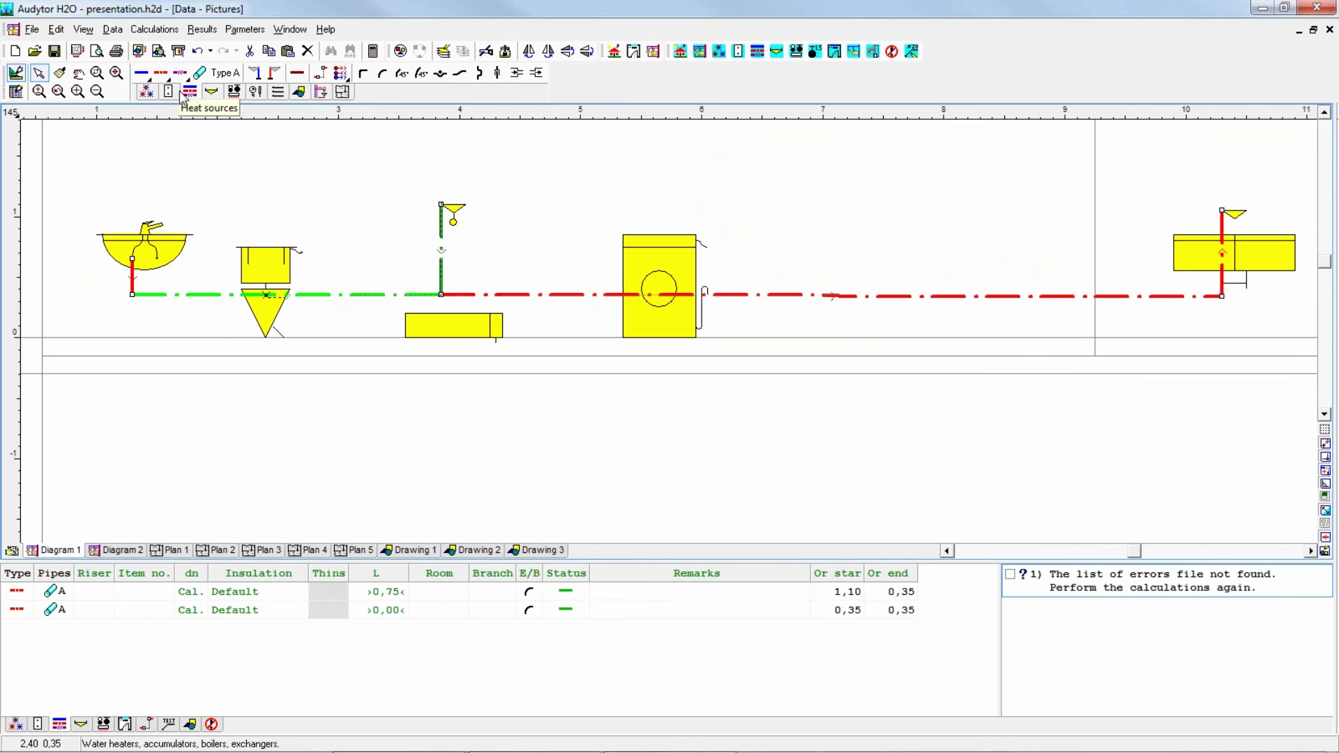
Draw a cold water pipe from the washbasin: 0.40 down, about 9.00 across, and about 0.79 up to the kitchen sink tap
{"action": "left_click", "coordinate": [145, 73]}
{"action": "left_click", "coordinate": [188, 93]}
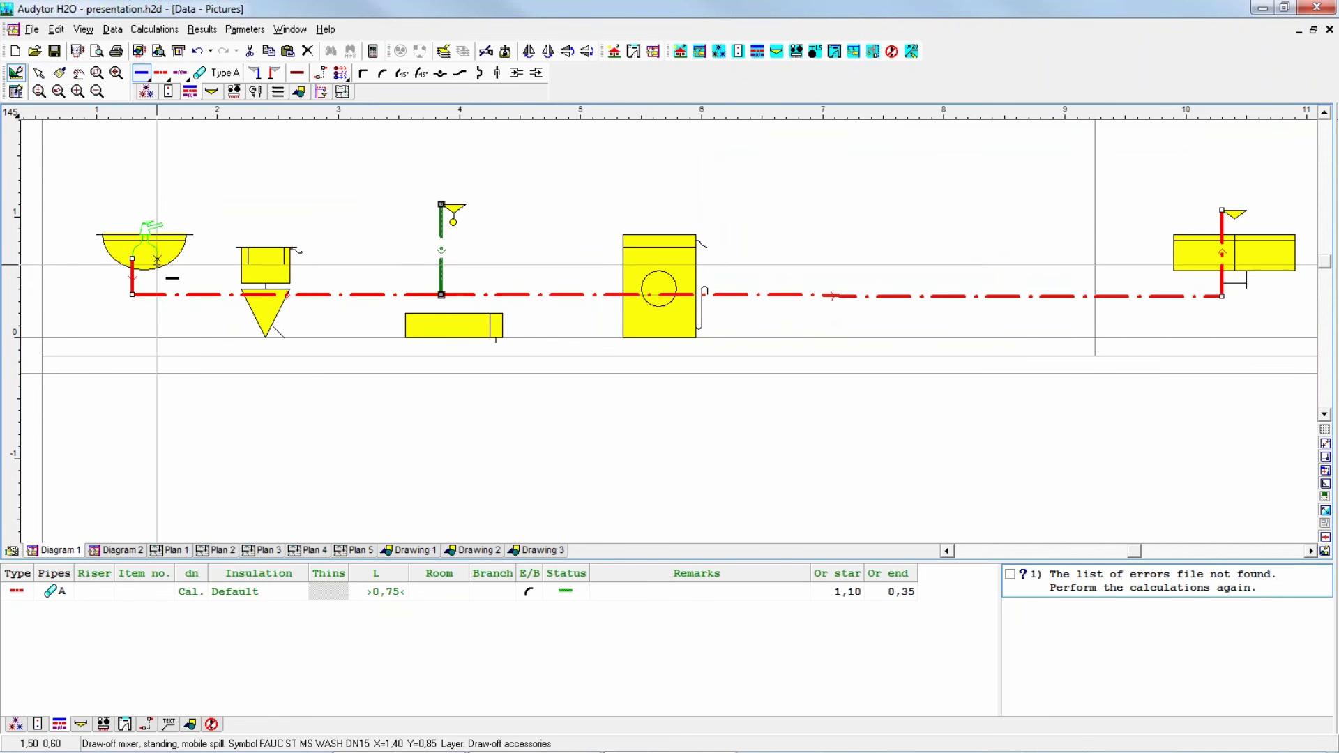
{"action": "left_click", "coordinate": [157, 260]}
{"action": "left_click", "coordinate": [157, 307]}
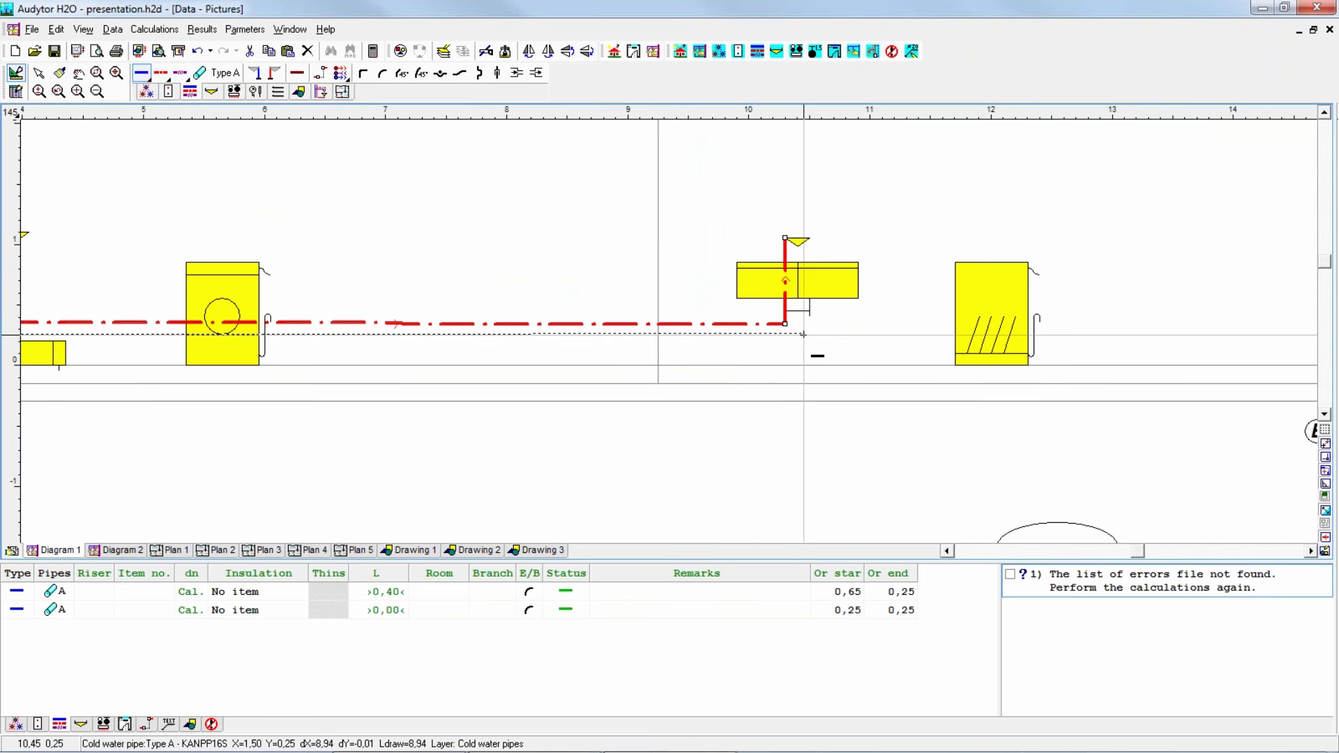
{"action": "left_click", "coordinate": [809, 333]}
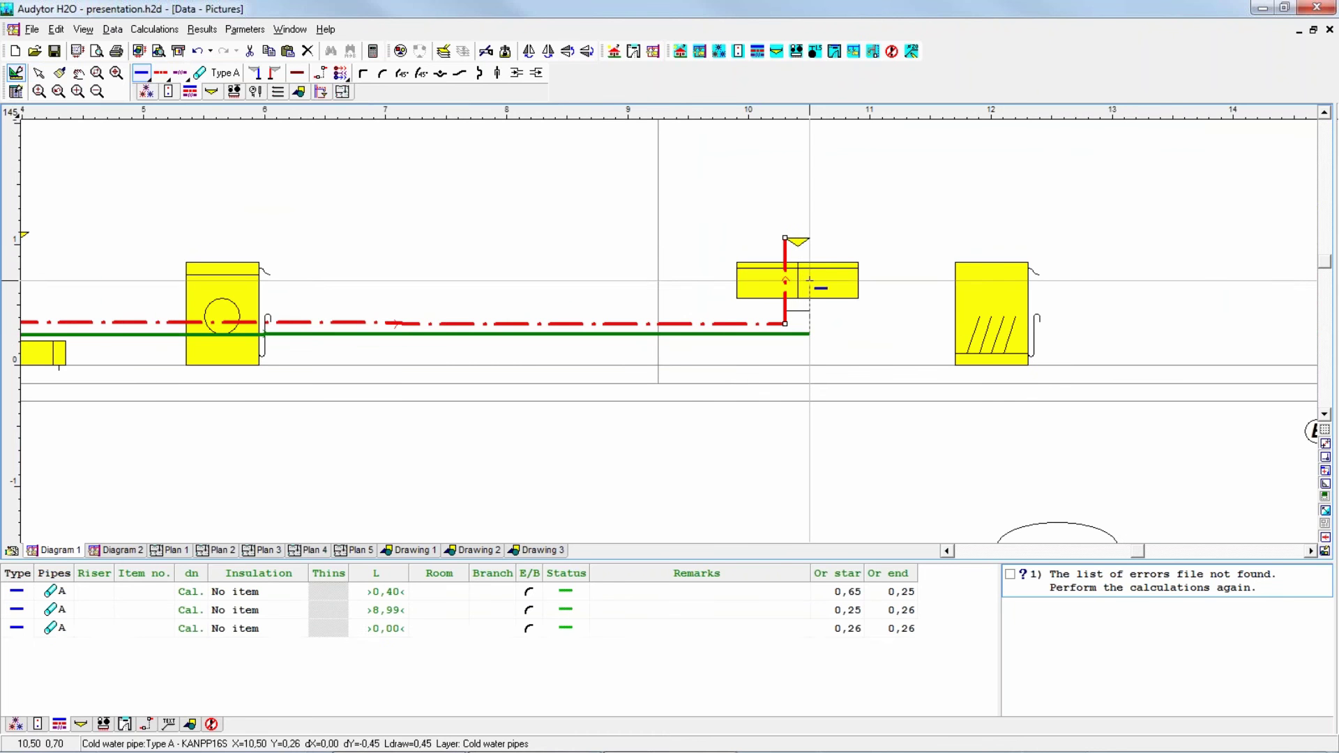
{"action": "left_click", "coordinate": [809, 237]}
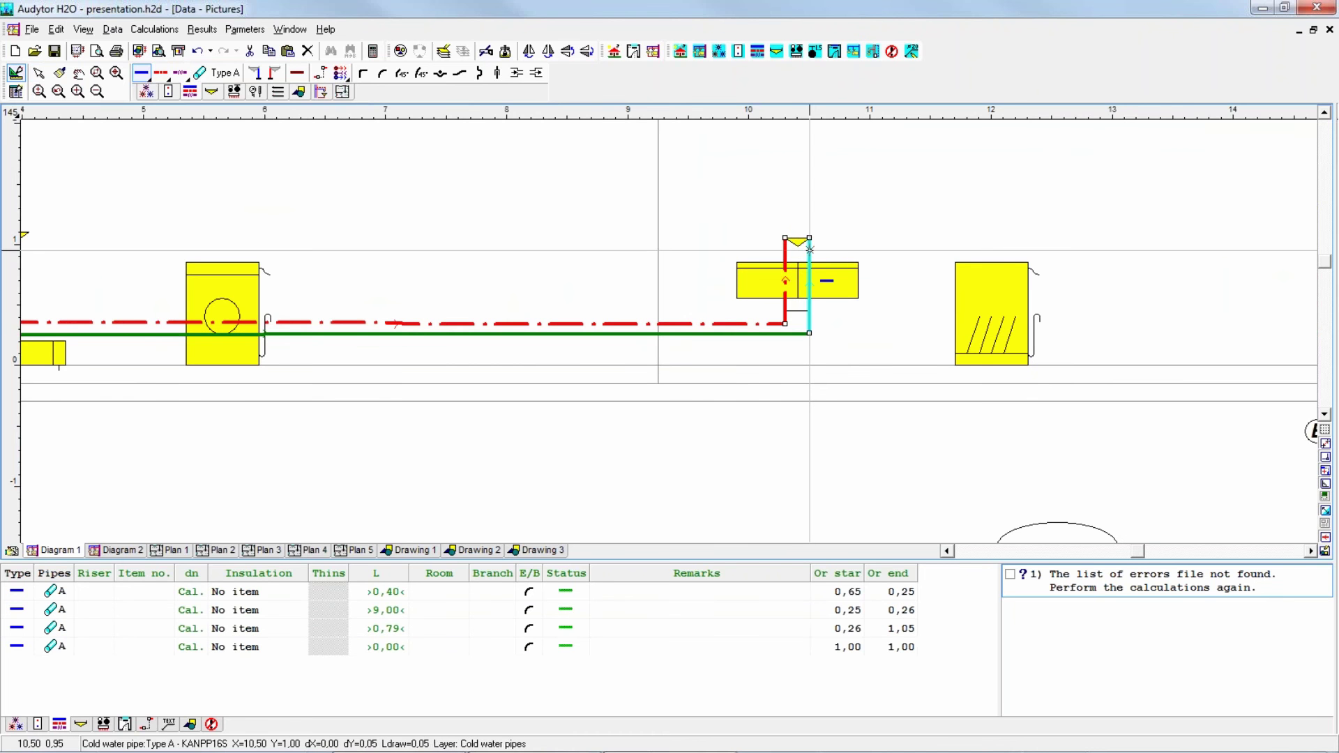
Extend the cold water pipe from the sink corner to the dishwasher inlet: 2.20 across, 0.50 up, and 0.30 back
{"action": "left_click", "coordinate": [808, 333]}
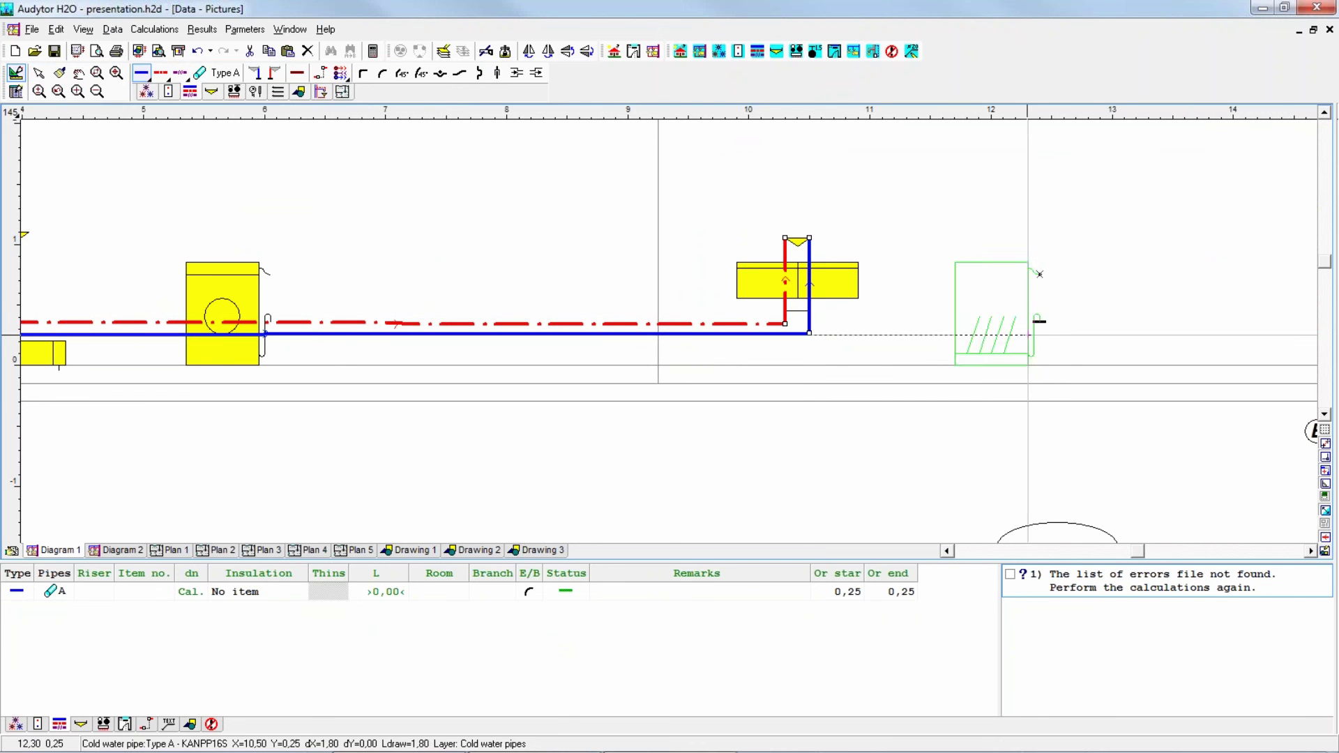
{"action": "left_click", "coordinate": [1077, 335]}
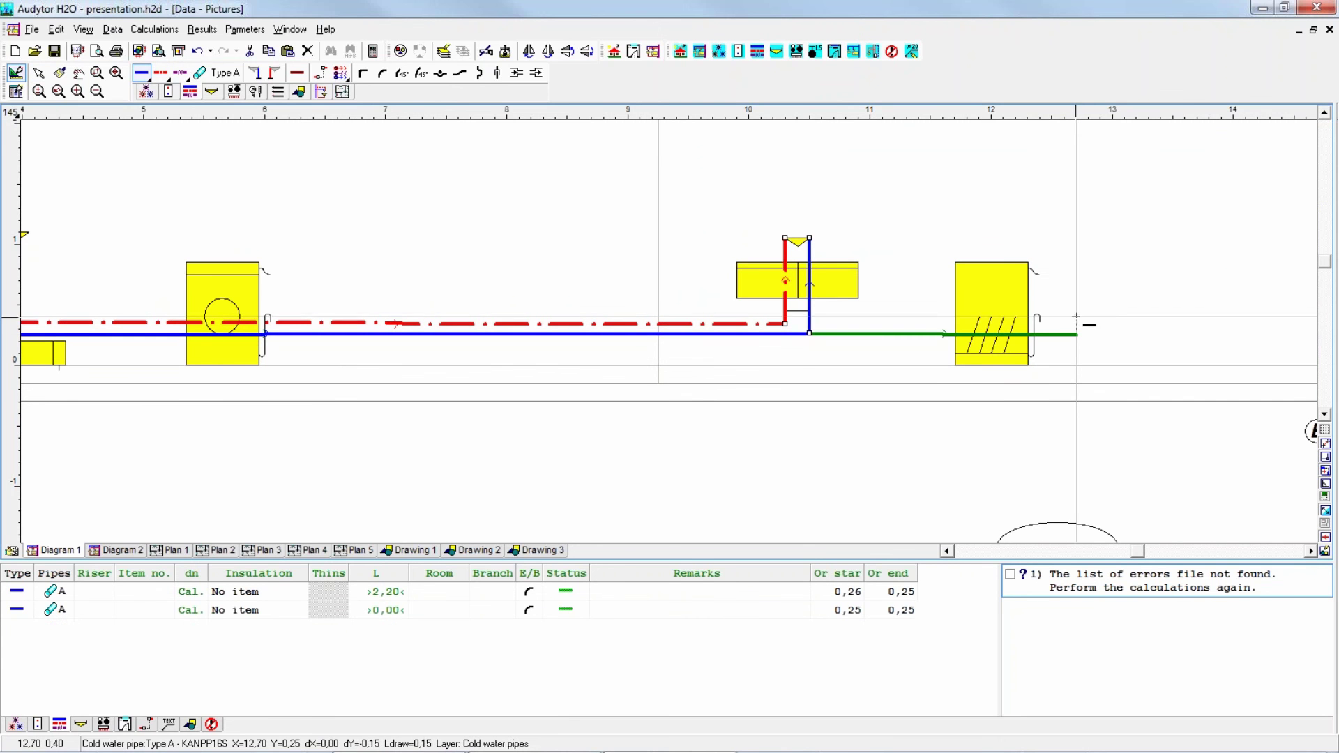
{"action": "left_click", "coordinate": [1077, 273]}
{"action": "left_click", "coordinate": [1039, 273]}
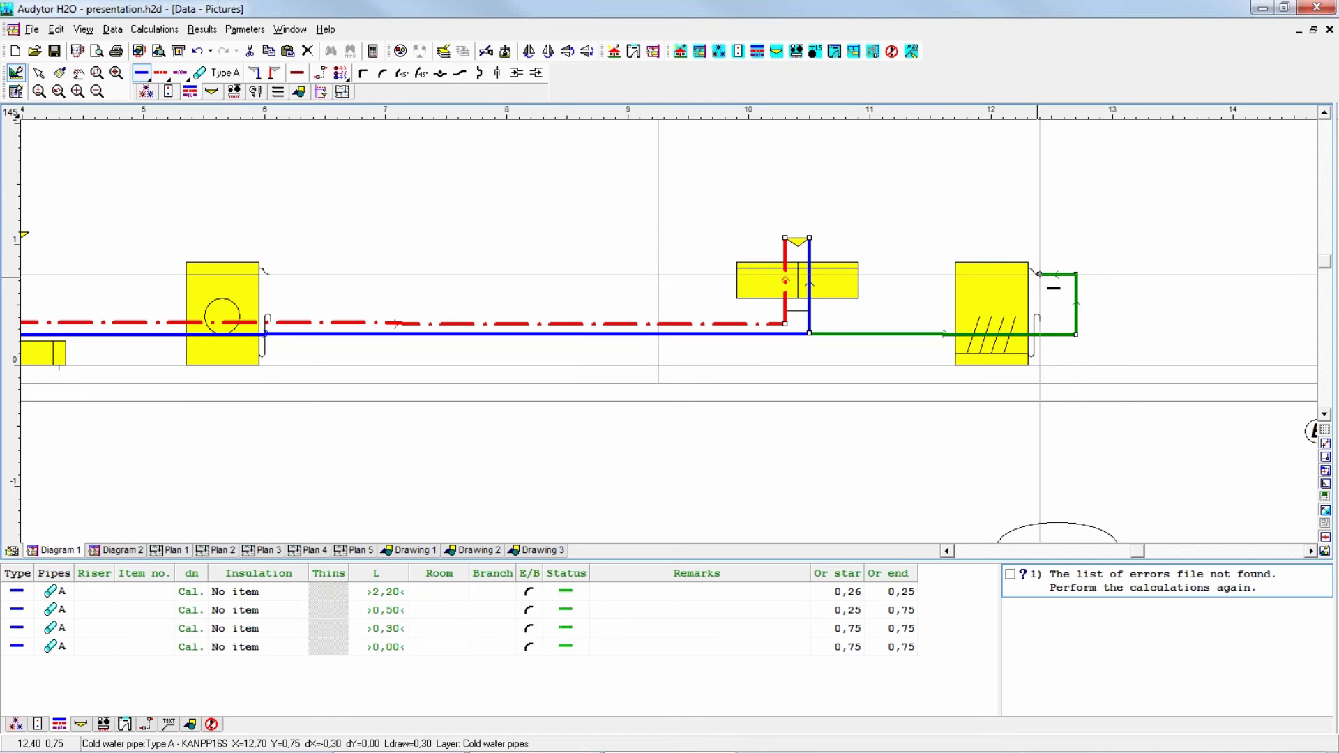
{"action": "right_click", "coordinate": [324, 274]}
Branch a cold water pipe off the main at x = 6.45 to the washing machine inlet: about 0.49 up and 0.40 back
{"action": "left_click", "coordinate": [320, 333]}
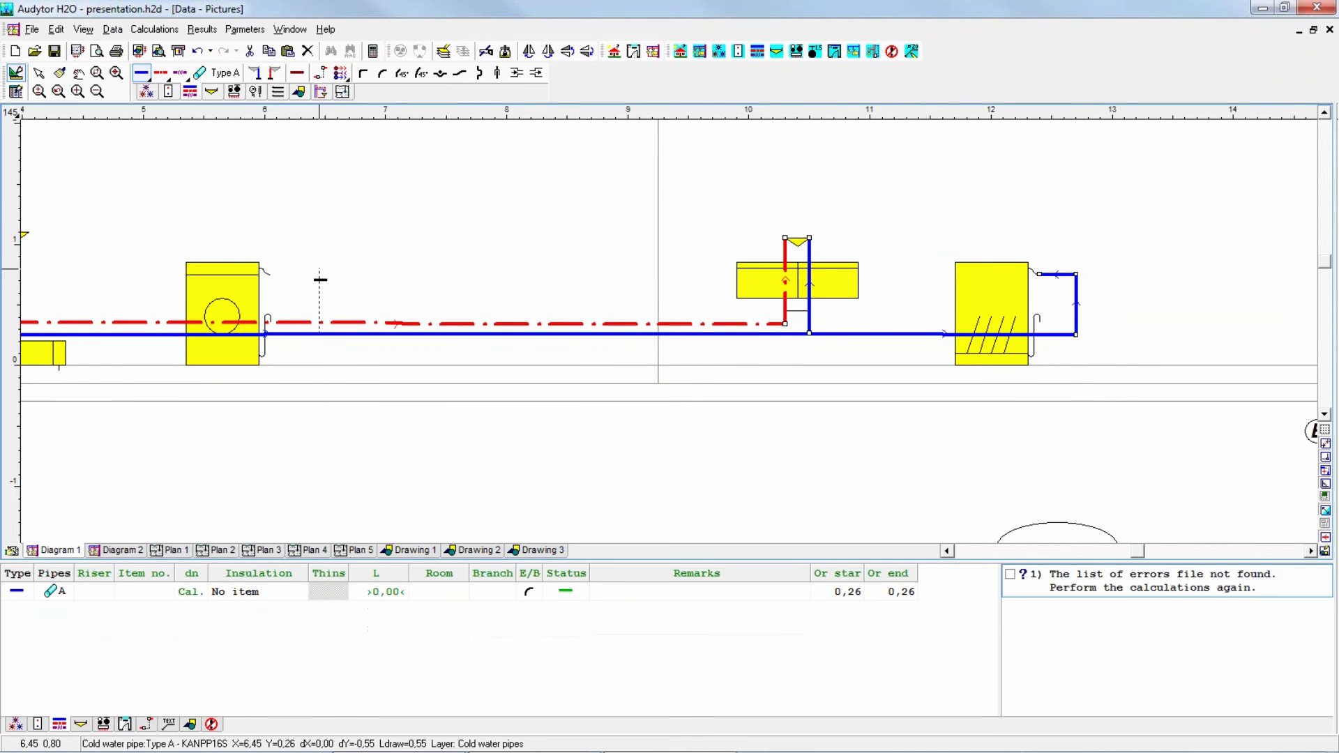
{"action": "left_click", "coordinate": [319, 274]}
{"action": "left_click", "coordinate": [270, 274]}
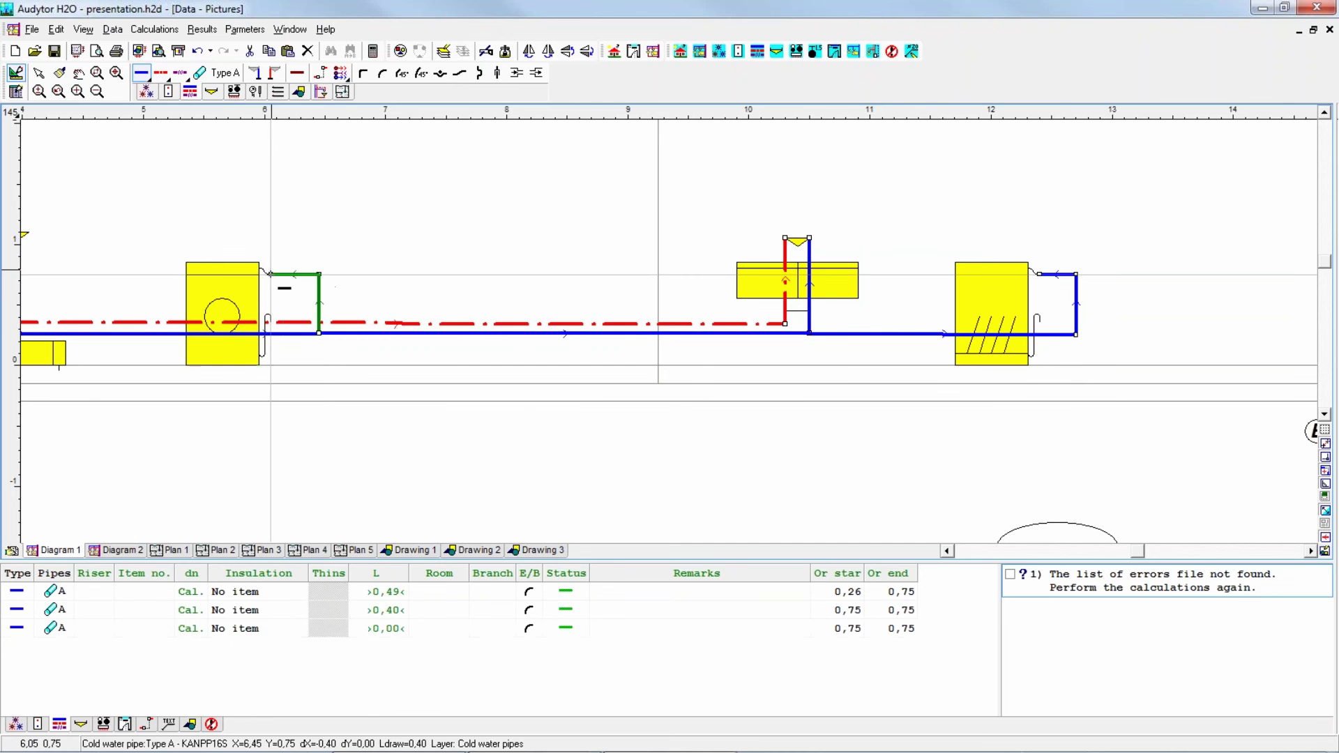
Draw a vertical cold water branch about 0.84 long from the main to the shower inlet at x = 4.05
{"action": "scroll", "coordinate": [270, 274], "scroll_direction": "left", "scroll_amount": 5}
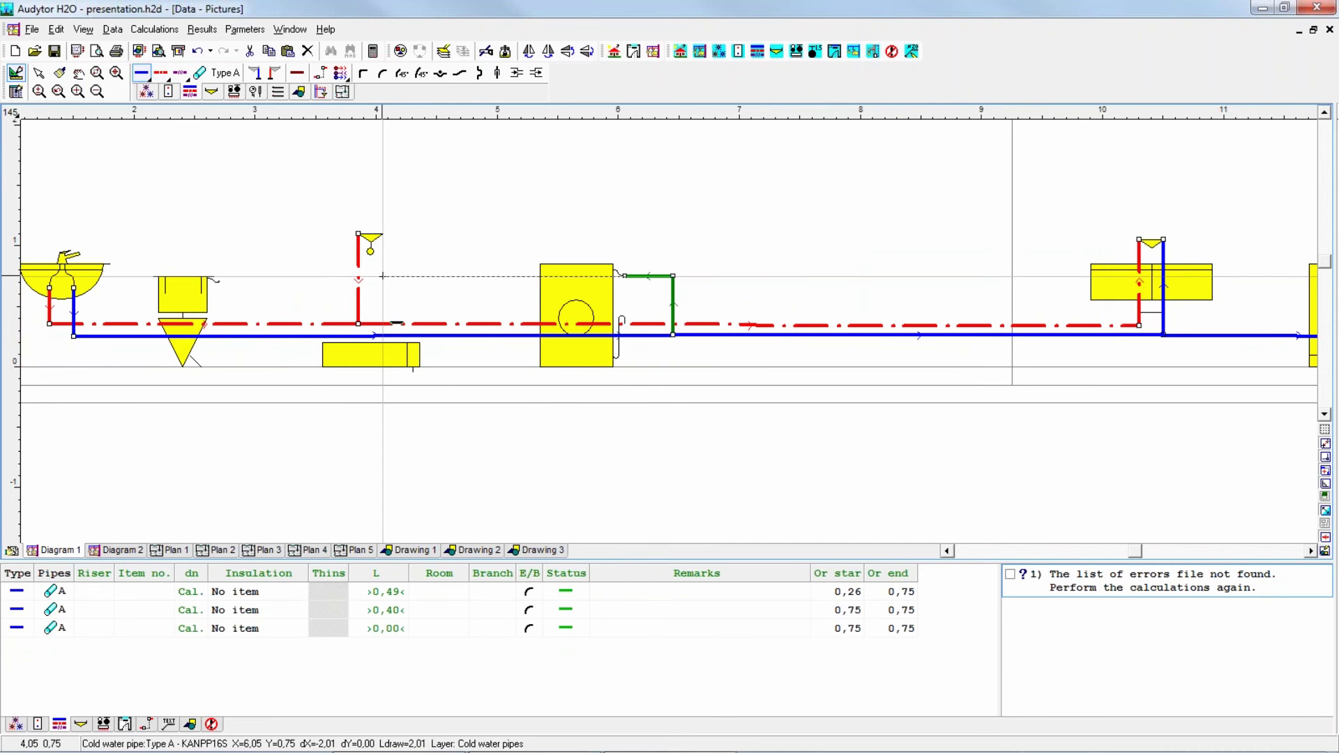
{"action": "left_click", "coordinate": [382, 335]}
{"action": "left_click", "coordinate": [382, 233]}
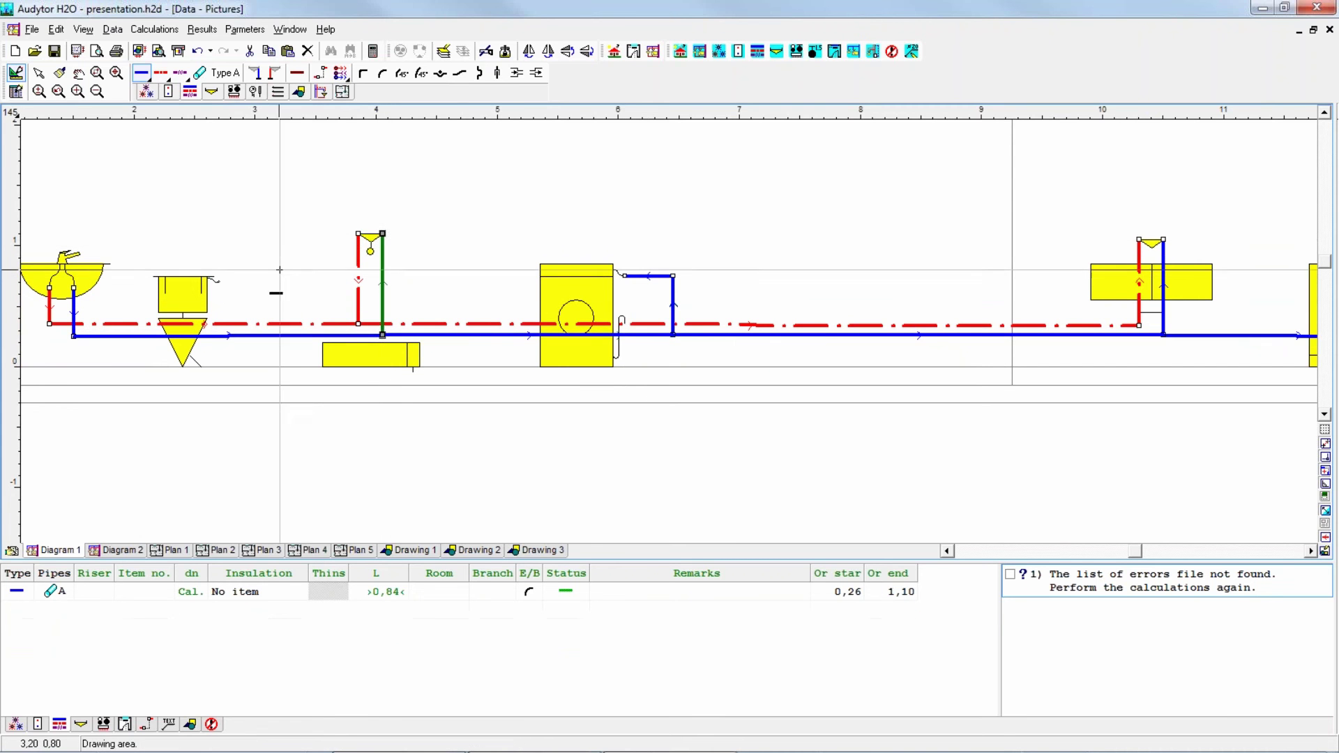
Draw a vertical cold water branch 0.45 long from the main to the toilet cistern inlet at x = 2.70
{"action": "middle_click_drag", "start_coordinate": [219, 325], "coordinate": [307, 316]}
{"action": "left_click", "coordinate": [308, 326]}
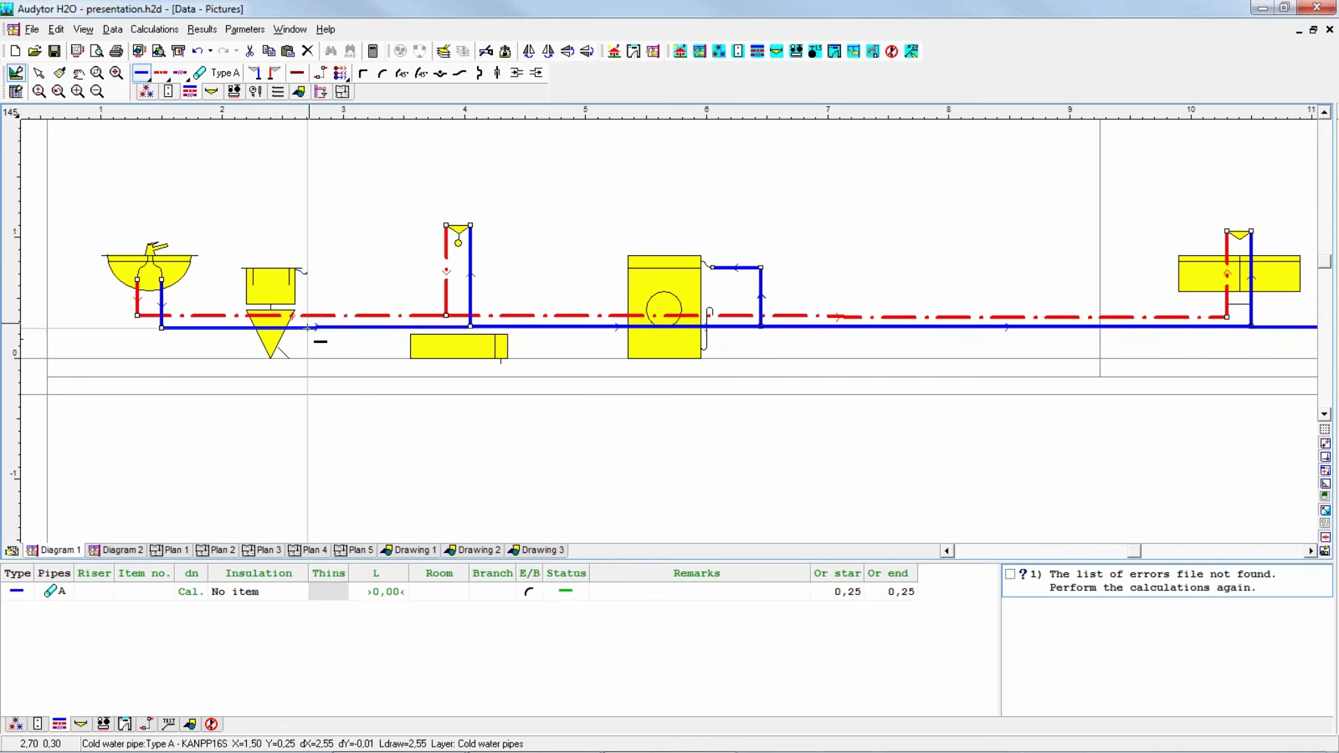
{"action": "left_click", "coordinate": [307, 273]}
Draw a Type A: KANPP16S hot water pipe from the accumulator's upper outlet: 4.05 left to x = 8, and up to the hot water main
{"action": "middle_click_drag", "start_coordinate": [764, 305], "coordinate": [607, 273]}
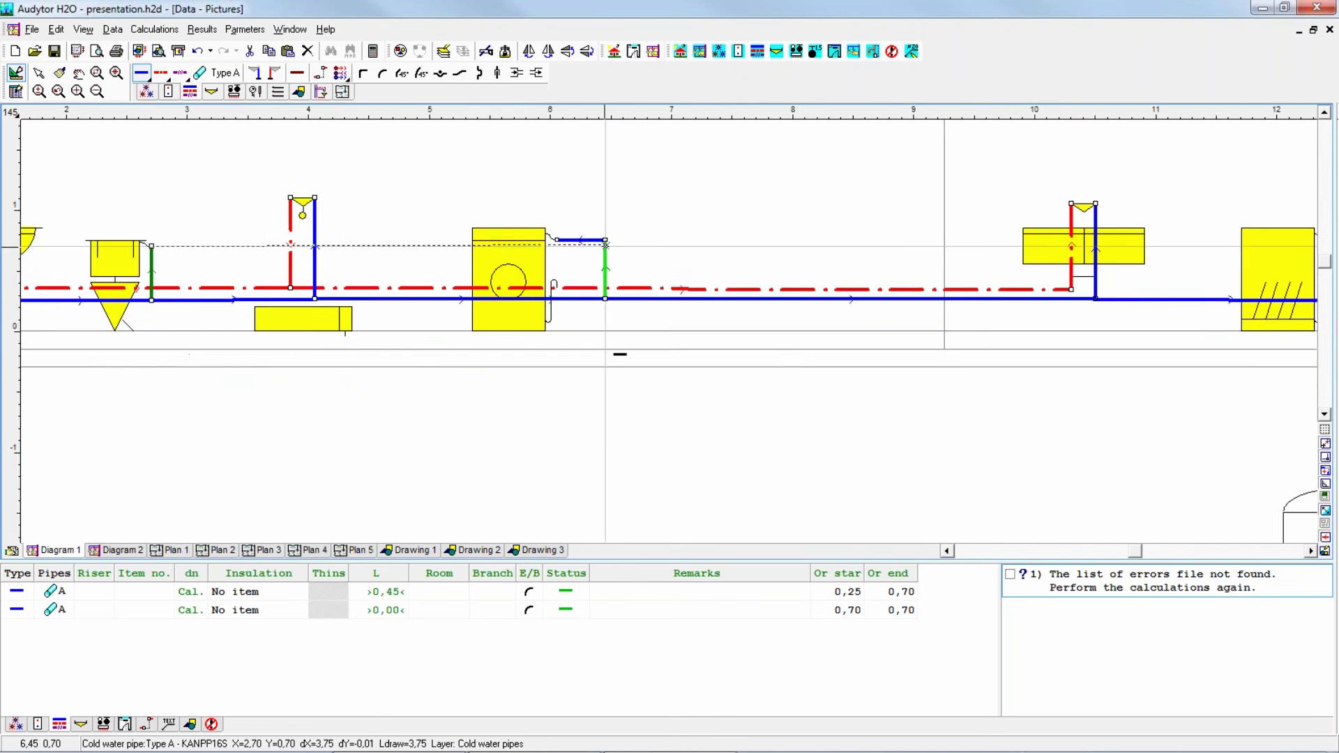
{"action": "scroll", "coordinate": [607, 251], "scroll_direction": "down", "scroll_amount": 2}
{"action": "middle_click_drag", "start_coordinate": [697, 245], "coordinate": [465, 224]}
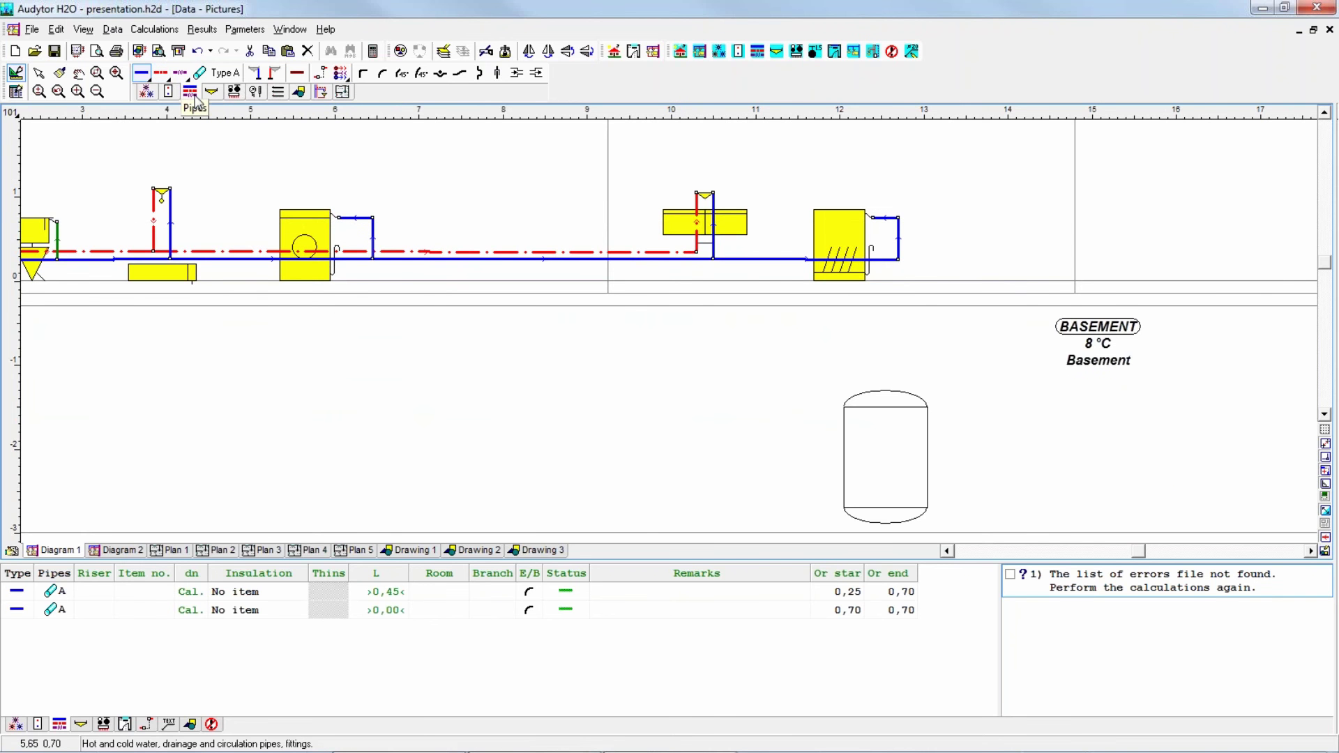
{"action": "left_click", "coordinate": [142, 73]}
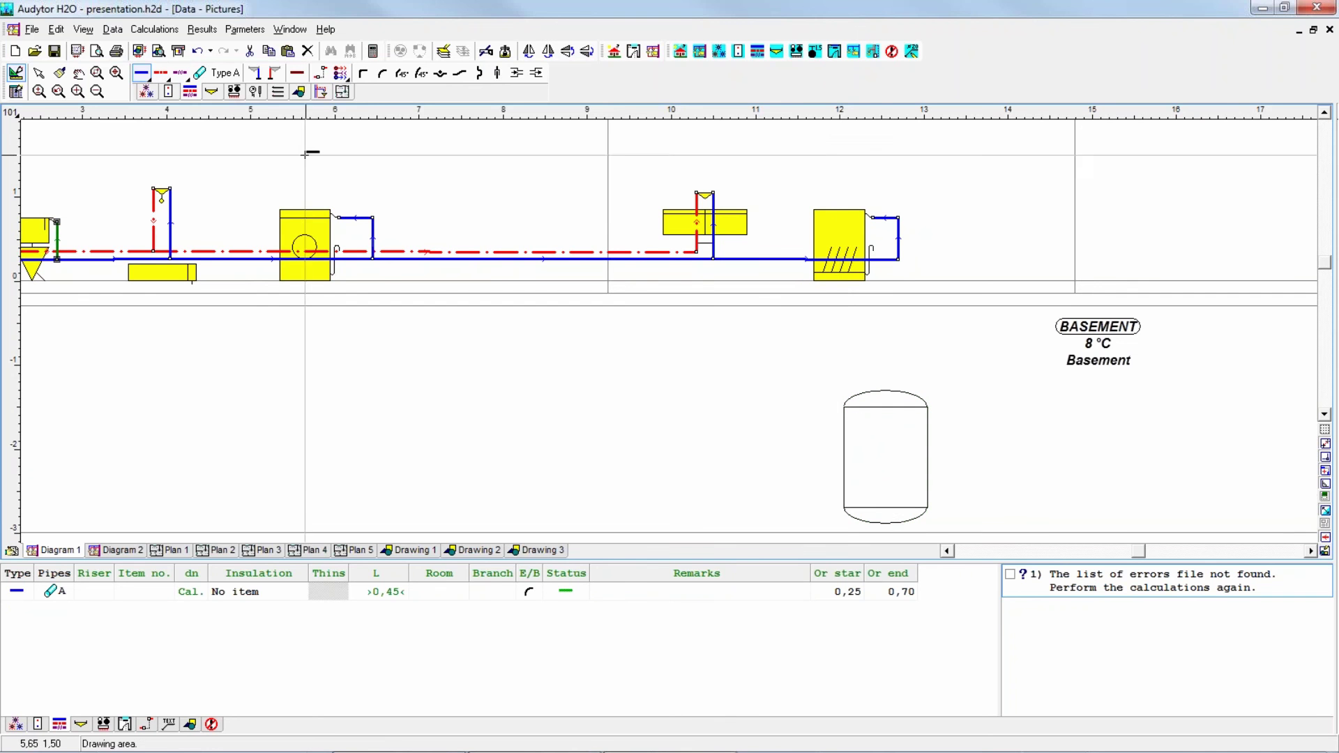
{"action": "left_click", "coordinate": [160, 72]}
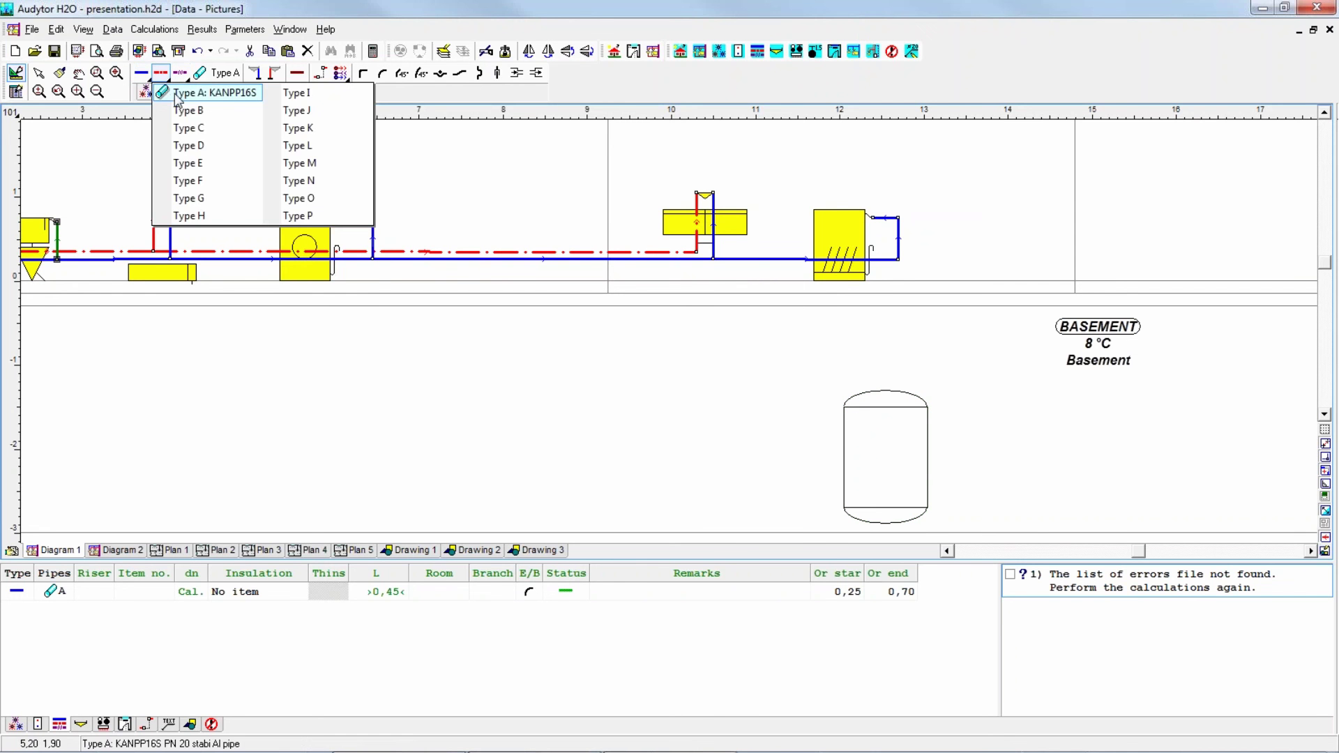
{"action": "left_click", "coordinate": [171, 94]}
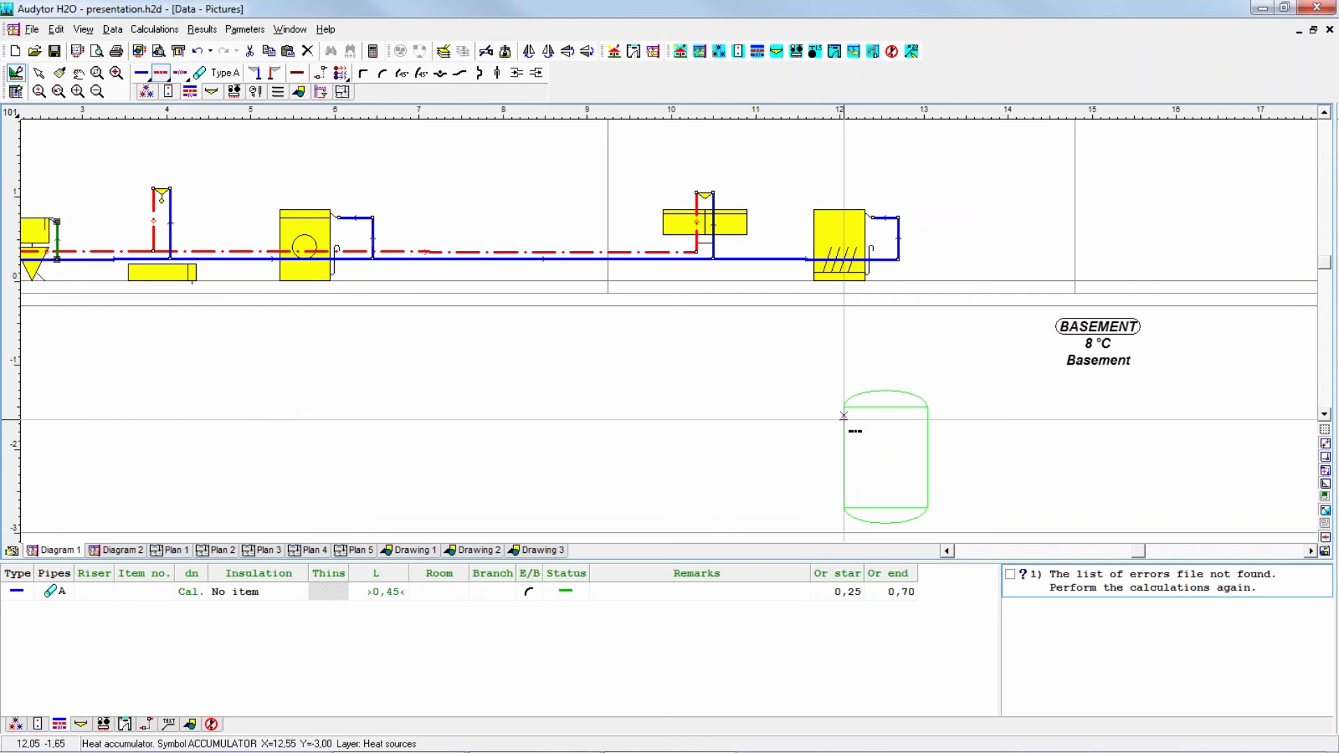
{"action": "left_click", "coordinate": [844, 415]}
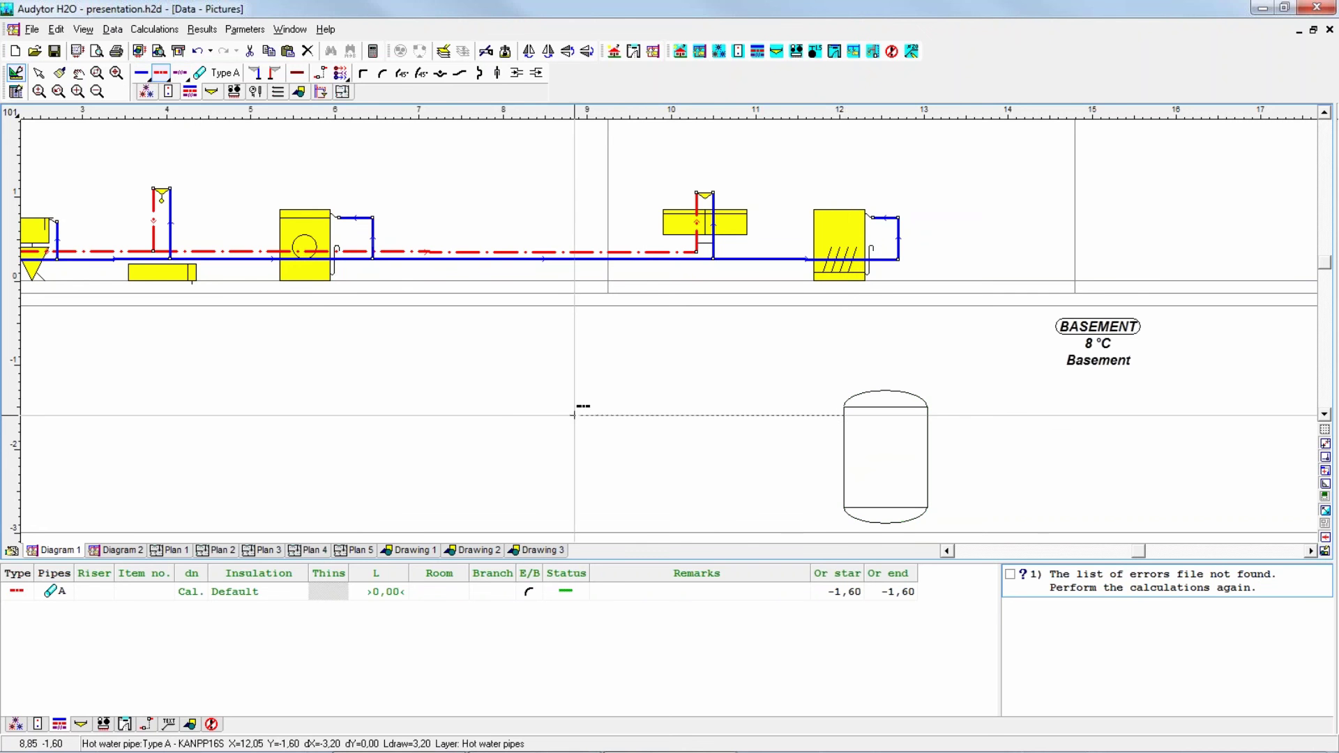
{"action": "left_click", "coordinate": [503, 414]}
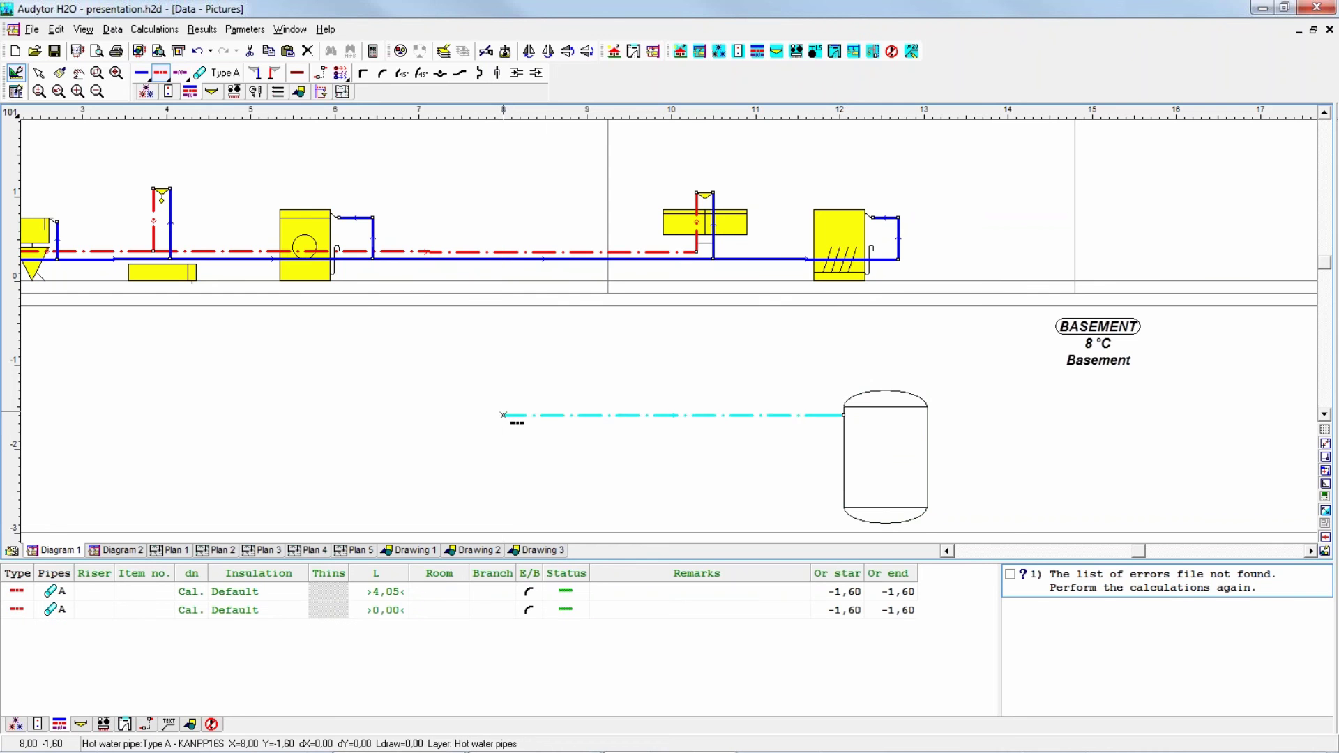
{"action": "left_click", "coordinate": [502, 251]}
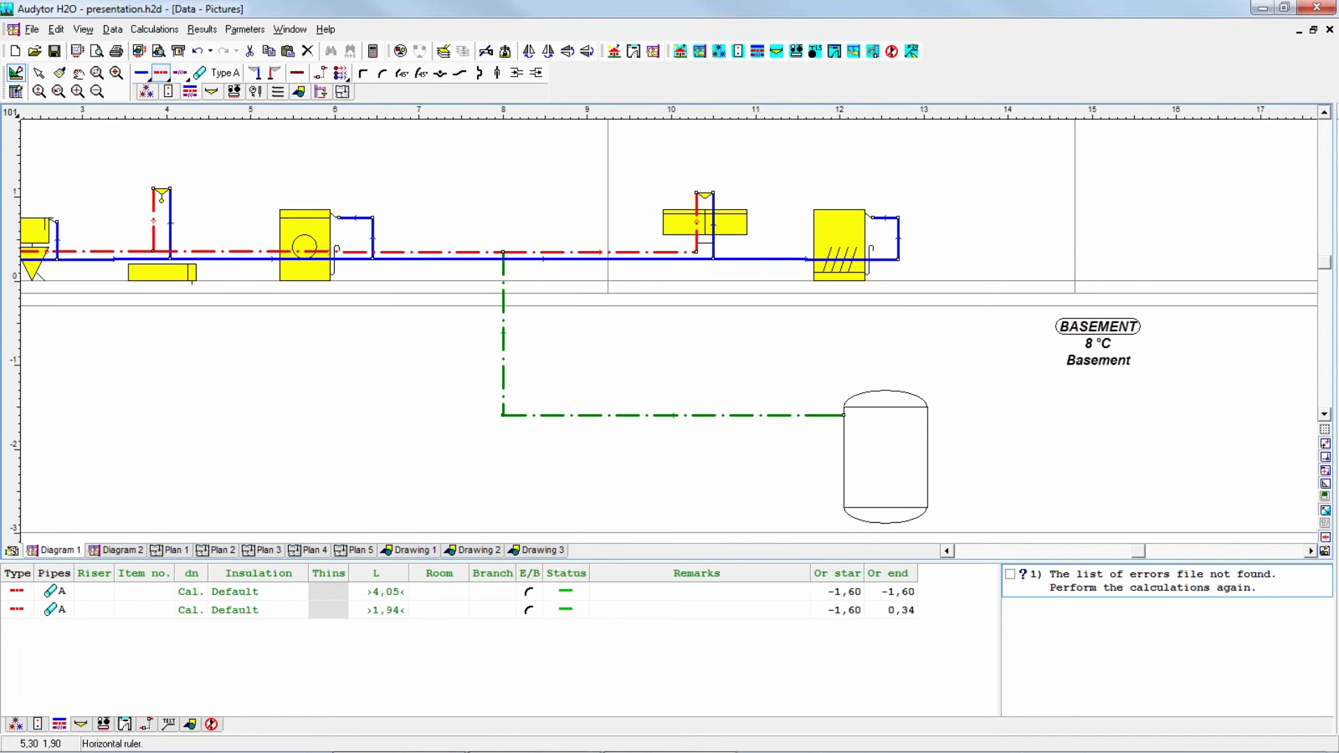
Draw a cold water pipe from the accumulator's lower connection: 0.95 right to x = 14, and 0.25 up
{"action": "left_click", "coordinate": [144, 75]}
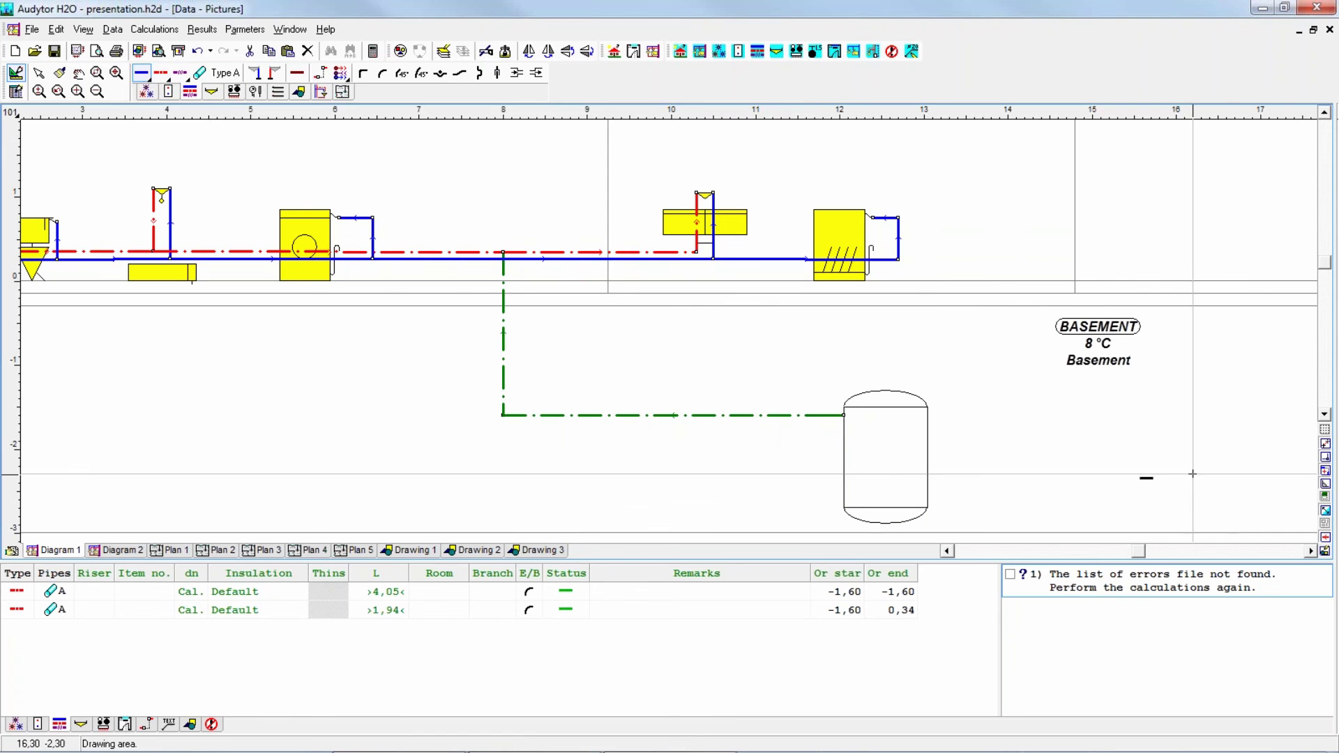
{"action": "left_click", "coordinate": [926, 499]}
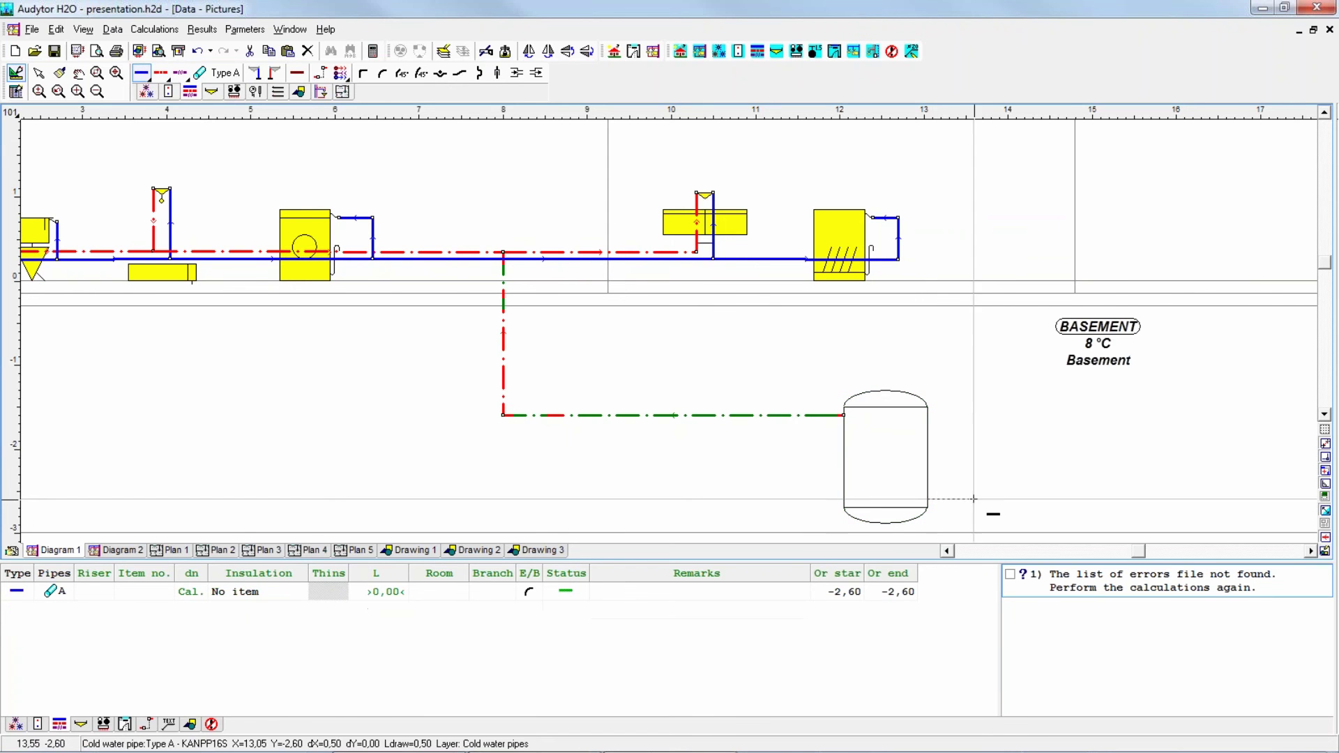
{"action": "left_click", "coordinate": [1007, 498]}
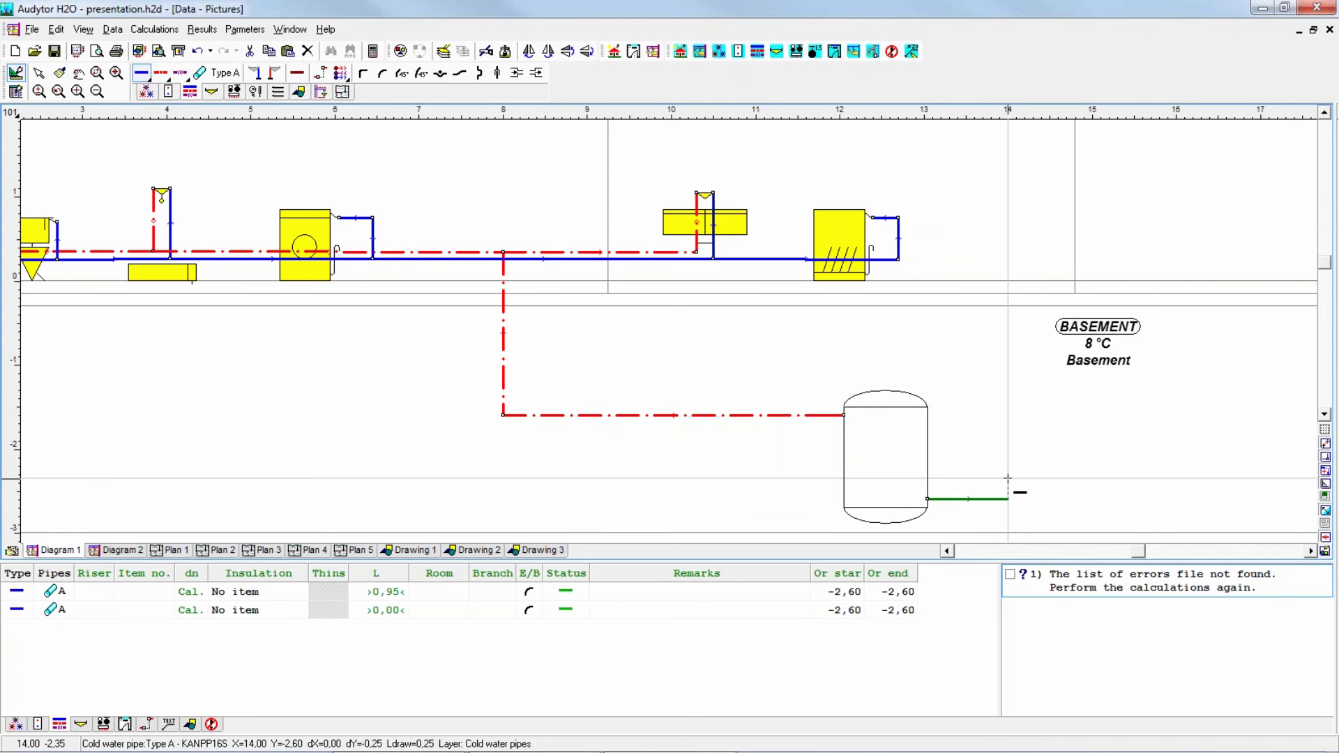
{"action": "left_click", "coordinate": [1007, 479]}
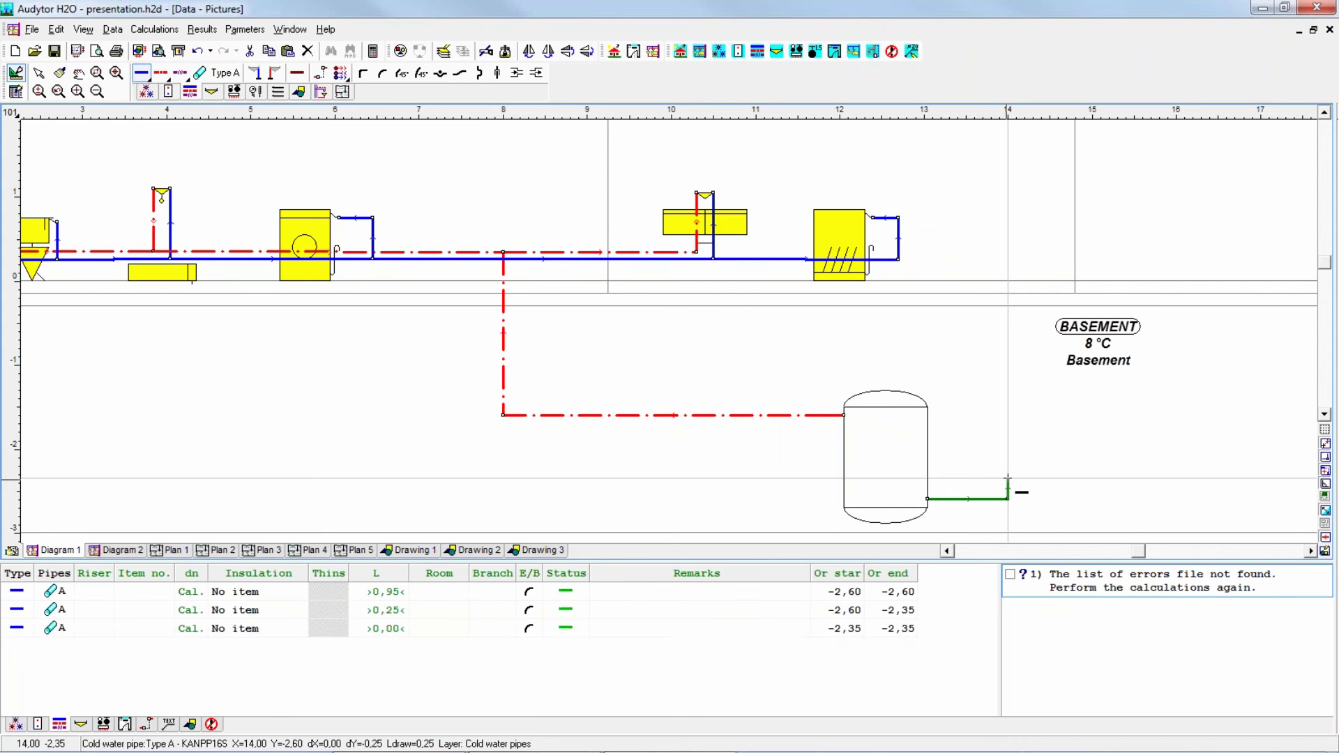
Draw a cold water supply pipe at y = -2.35 from x = 17.15 left to x = 7.70, and 2.61 up to the cold water main
{"action": "left_click", "coordinate": [1271, 479]}
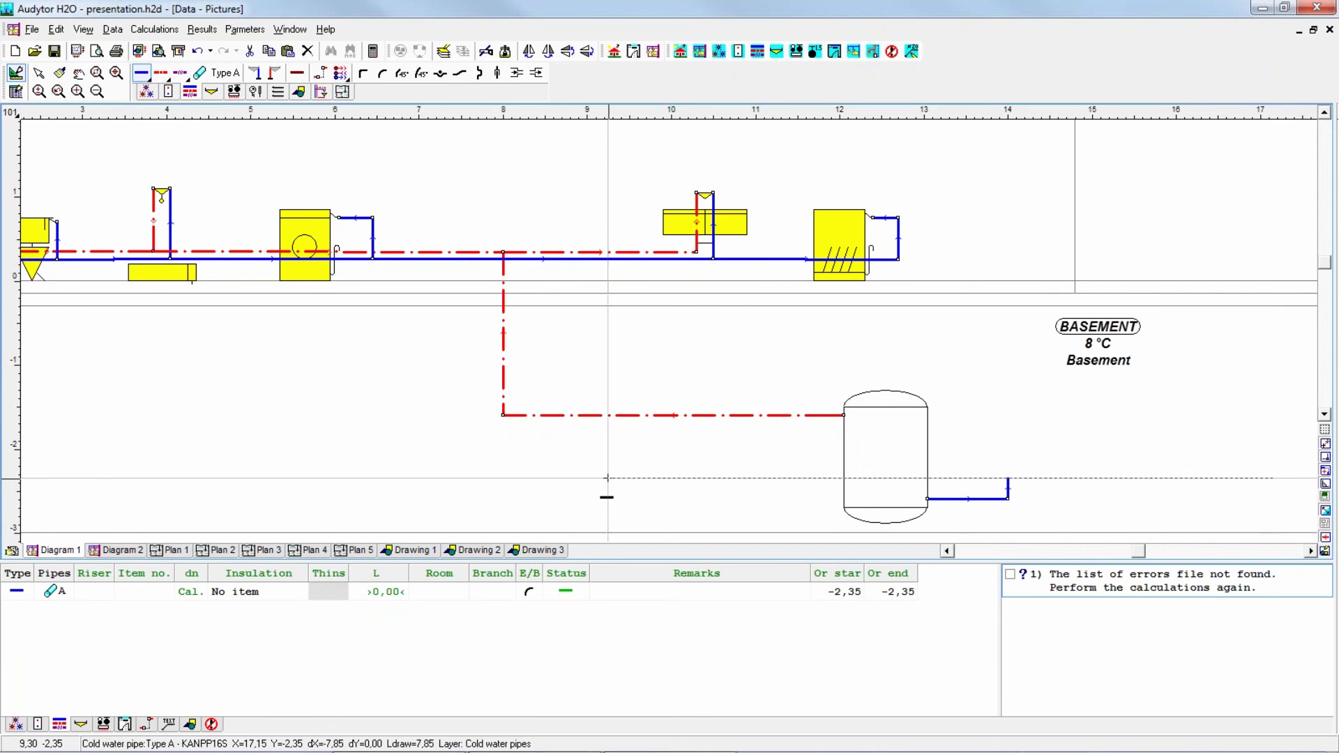
{"action": "left_click", "coordinate": [477, 478]}
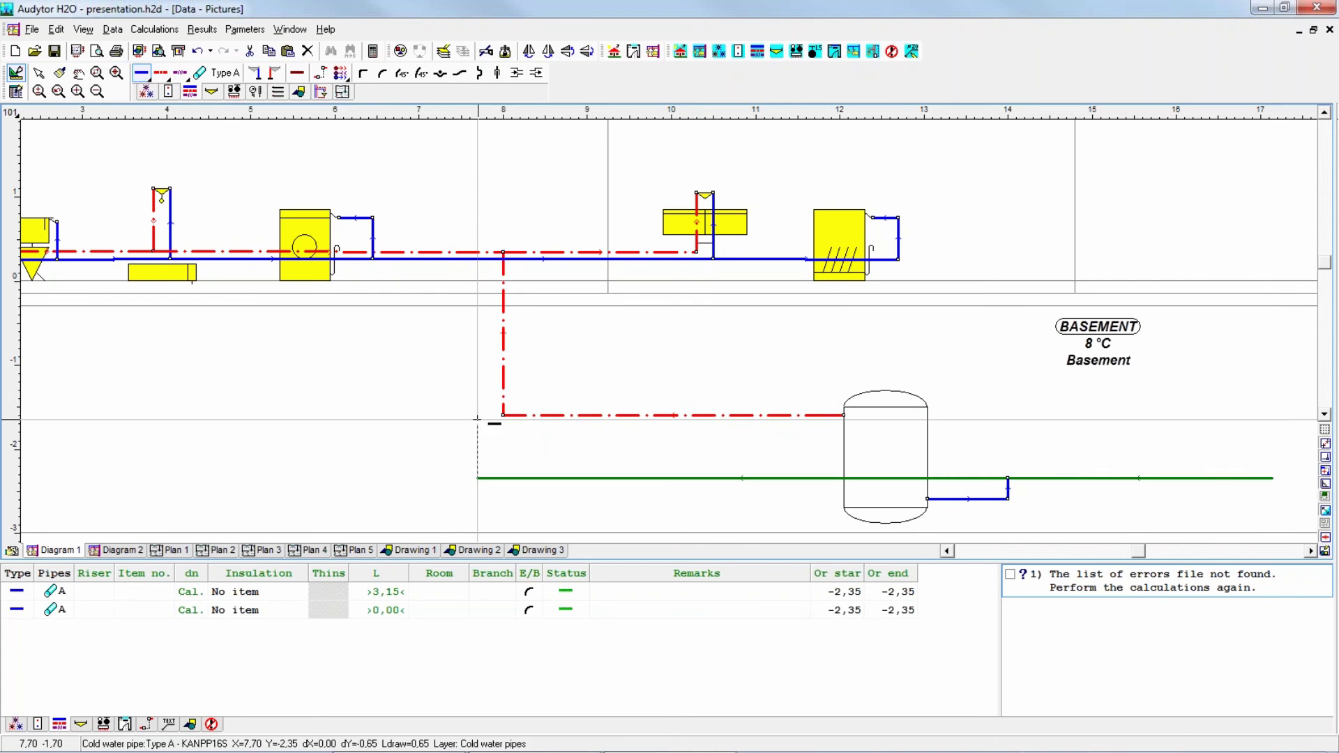
{"action": "left_click", "coordinate": [478, 260]}
{"action": "key", "text": "Escape"}
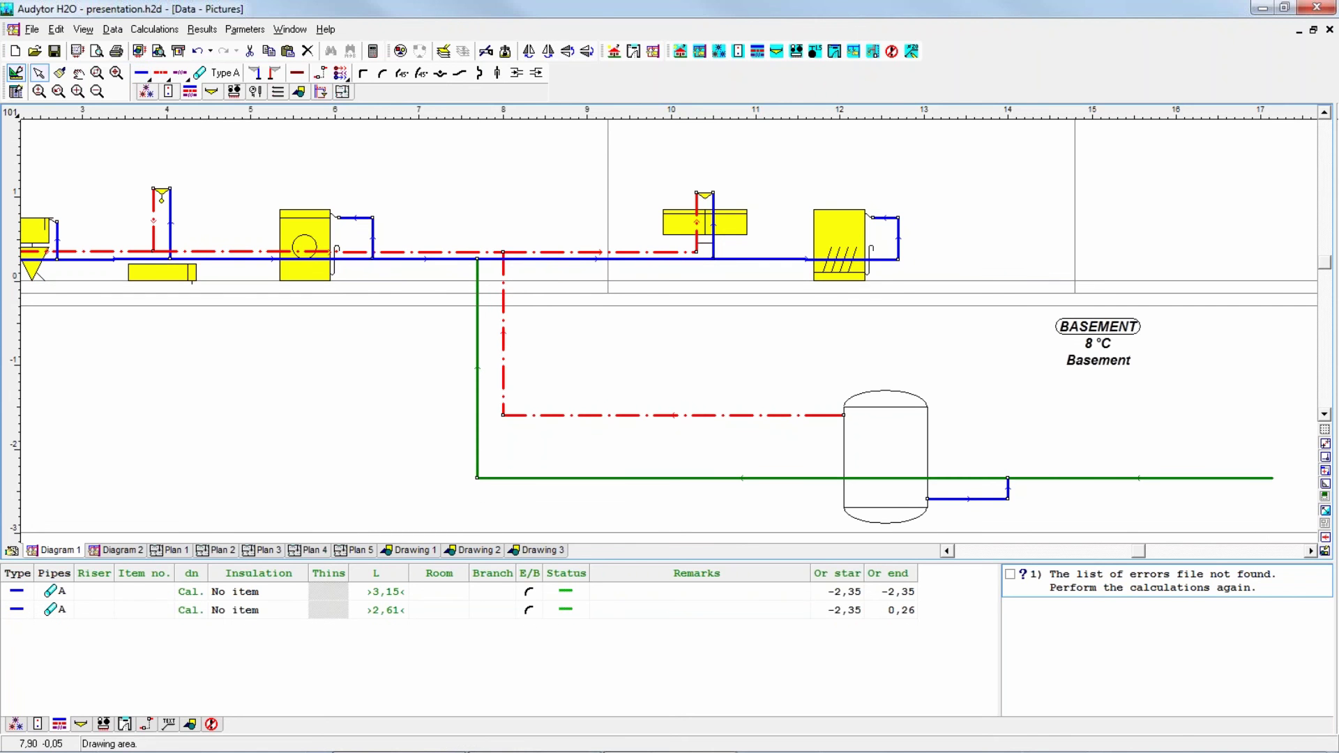
Draw a Type A circulation pipe from the accumulator at y = -2.50: 4.15 left to x = 7.90, and 2.84 up to the hot water main
{"action": "left_click", "coordinate": [180, 72]}
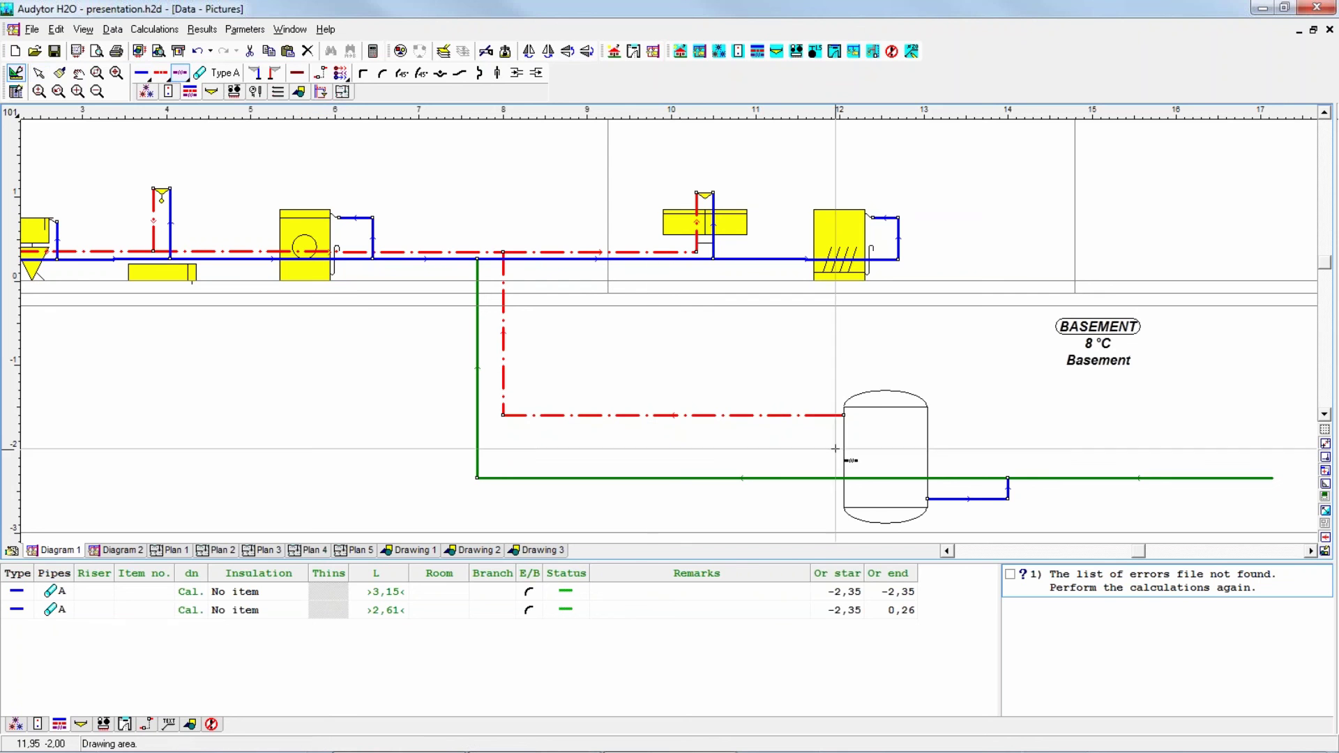
{"action": "left_click", "coordinate": [843, 491]}
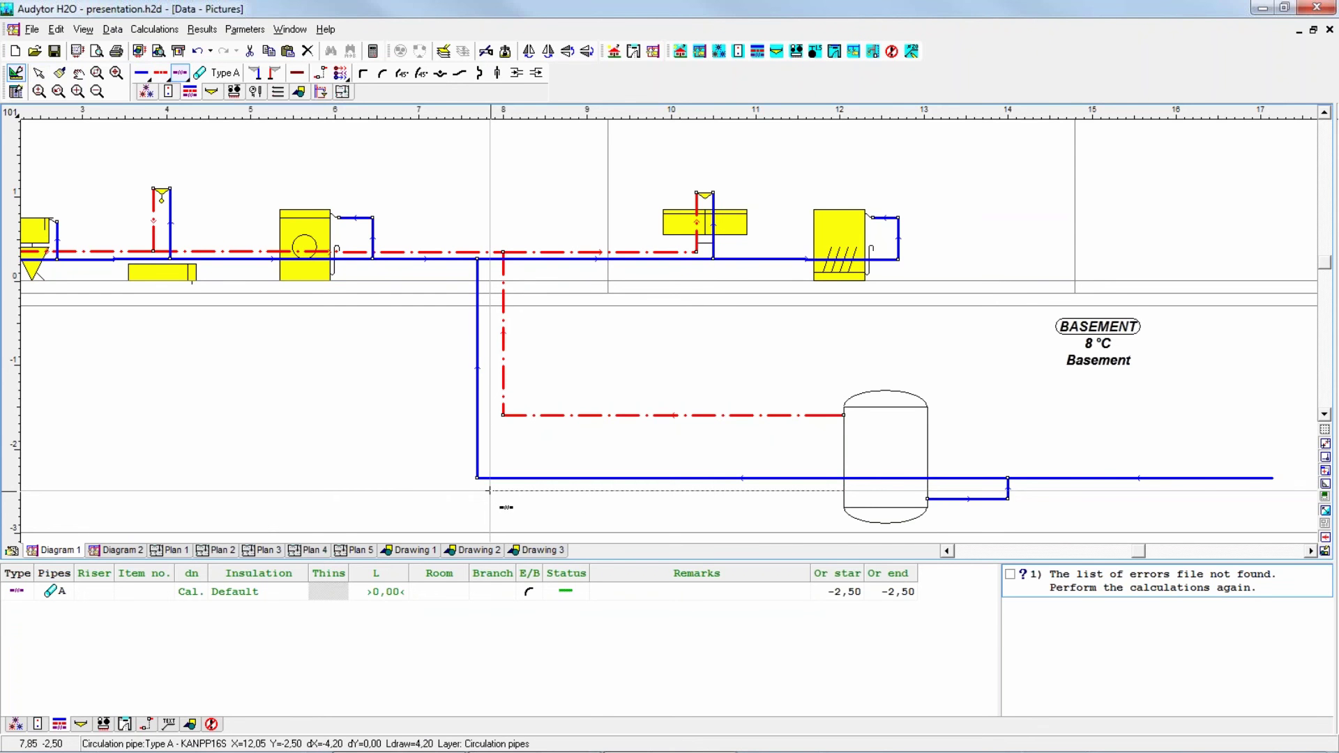
{"action": "left_click", "coordinate": [494, 491]}
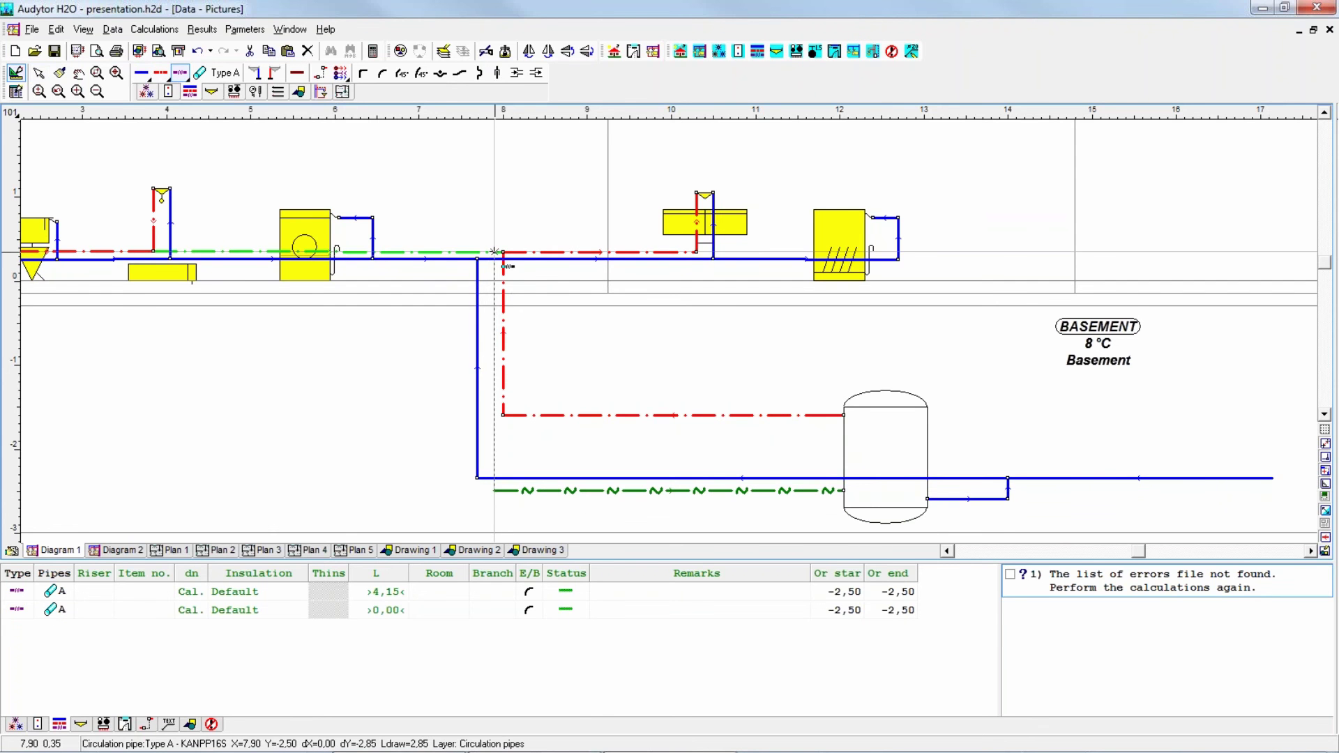
{"action": "left_click", "coordinate": [495, 251]}
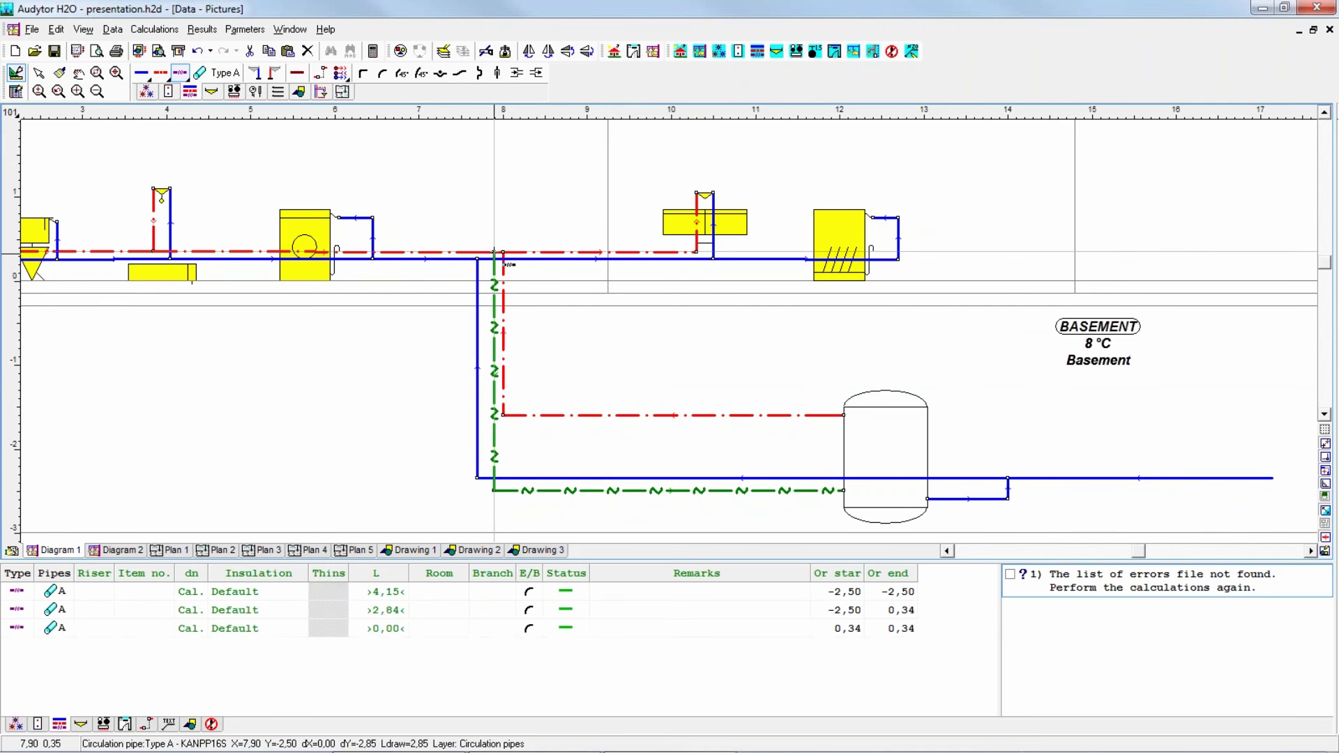
{"action": "key", "text": "Escape"}
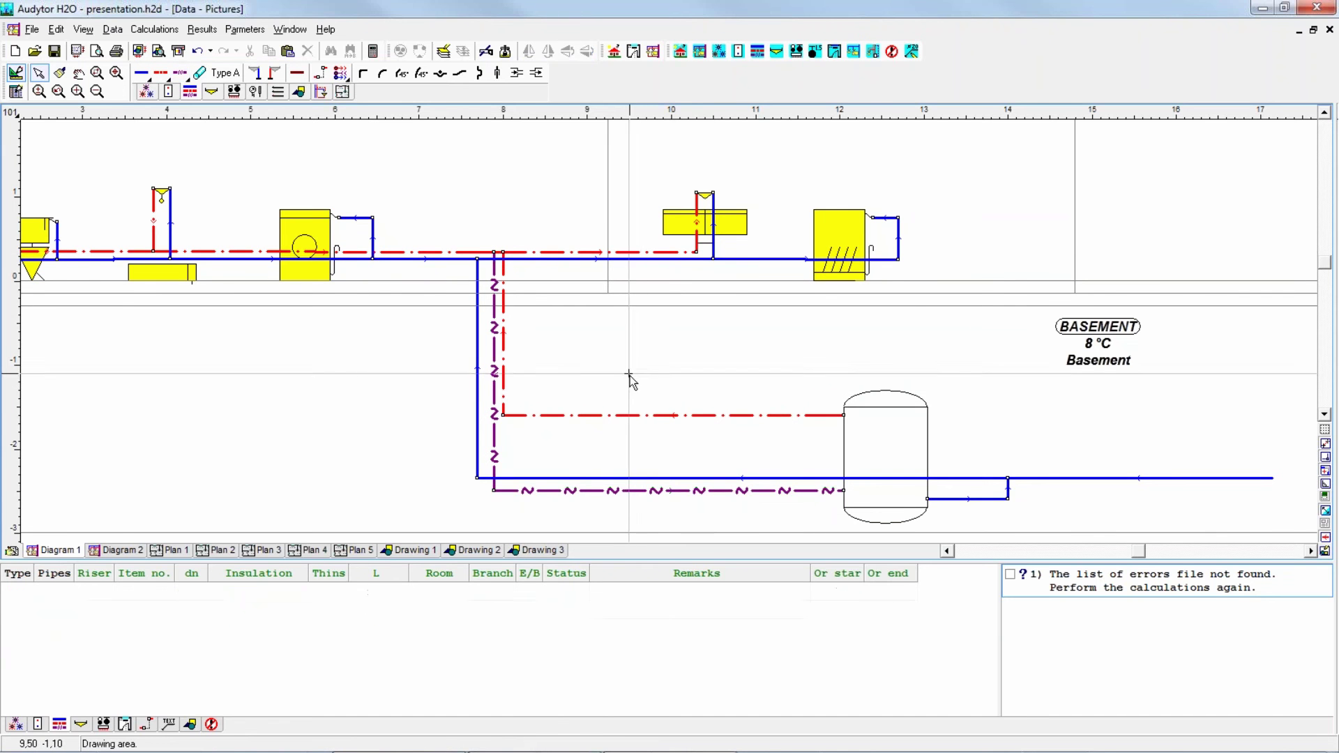
Place a cold water source at the free end of the basement cold water supply pipe, at x = 17.15
{"action": "scroll", "coordinate": [813, 493], "scroll_direction": "right", "scroll_amount": 5}
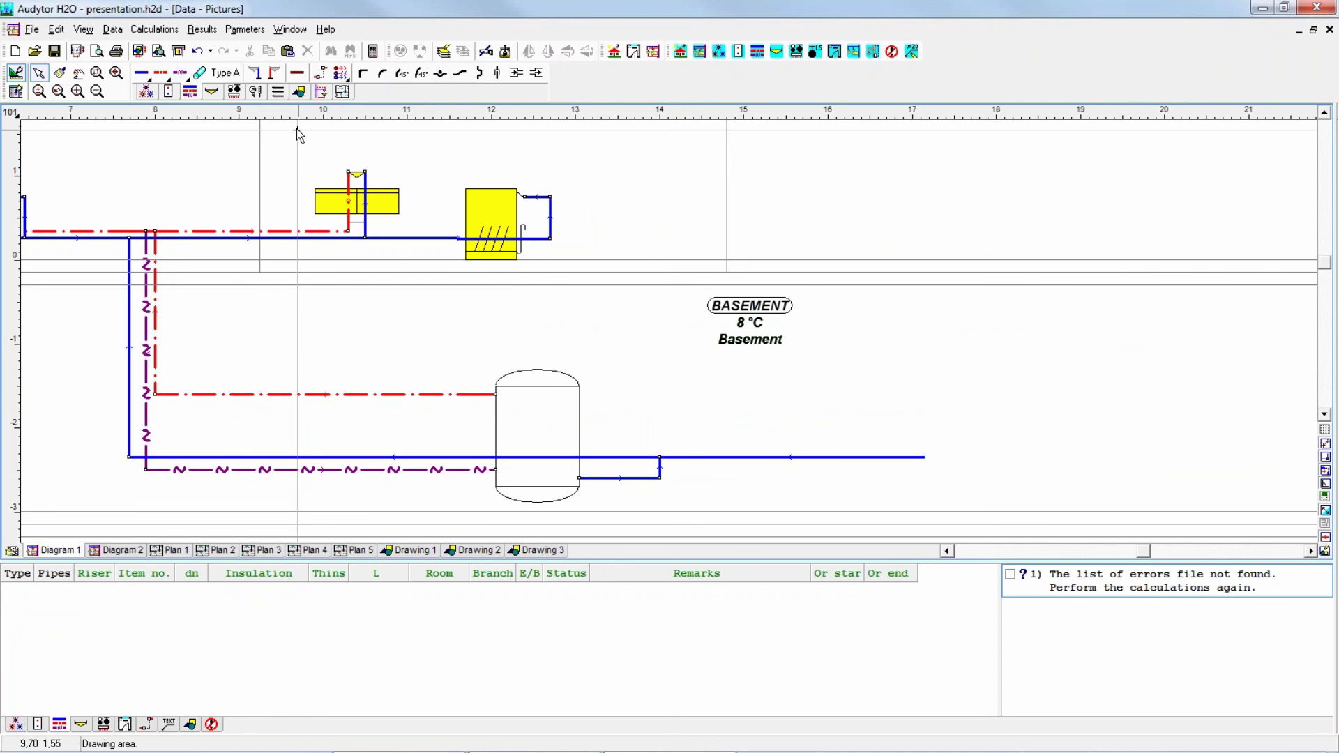
{"action": "left_click", "coordinate": [147, 96]}
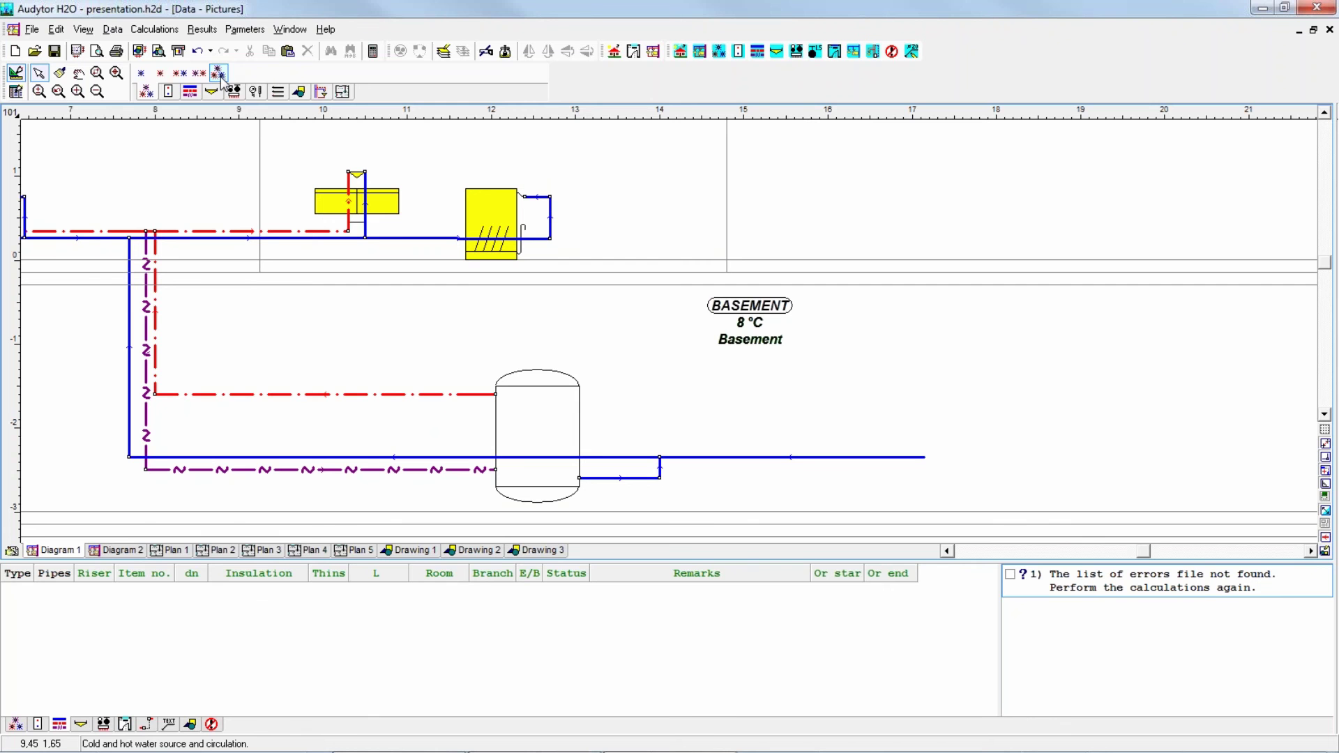
{"action": "left_click", "coordinate": [143, 76]}
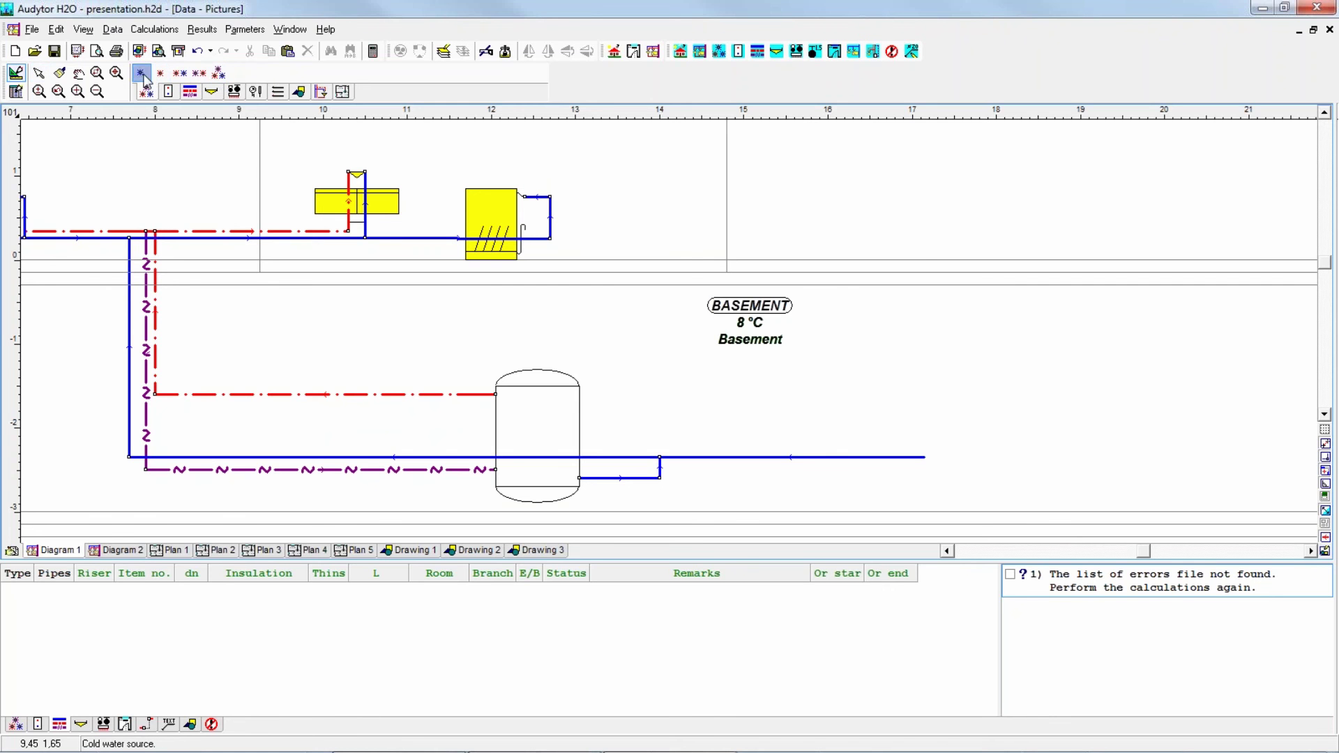
{"action": "left_click", "coordinate": [929, 457]}
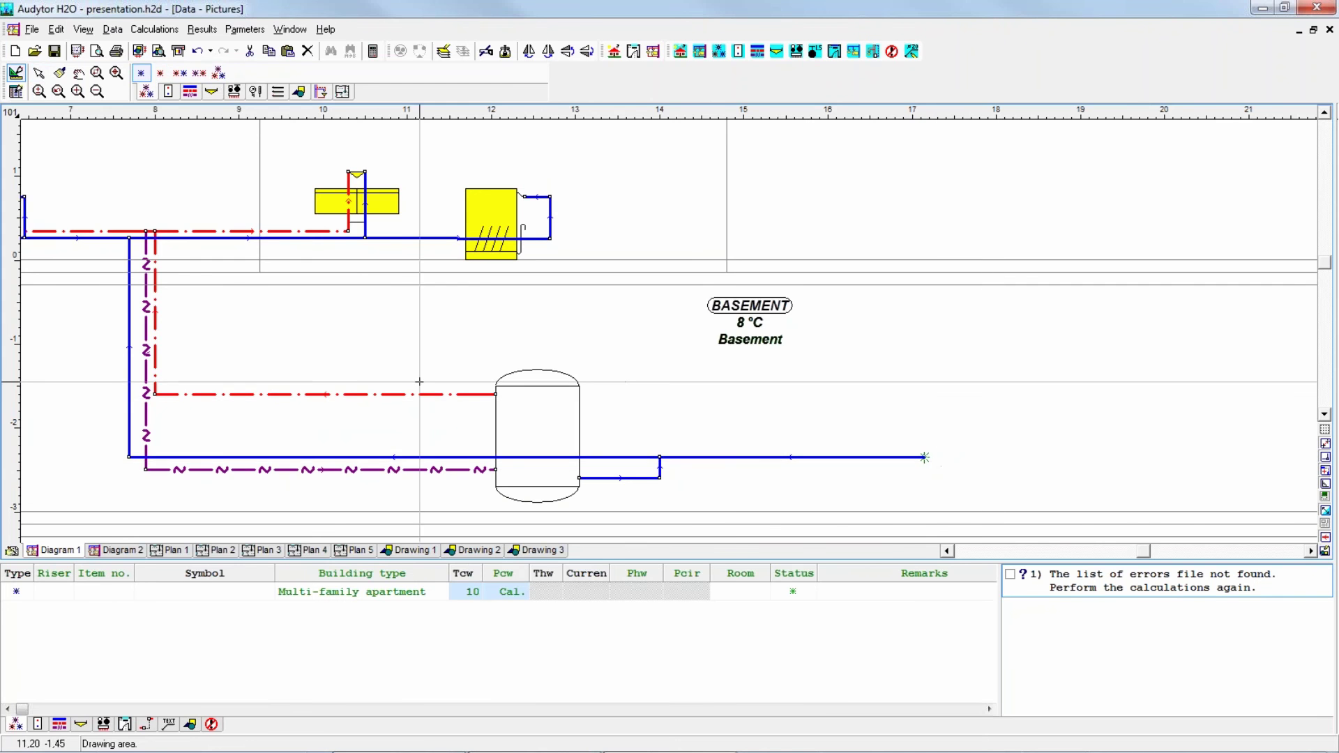
{"action": "key", "text": "Escape"}
Set the length of the horizontal hot water pipe between the washbasin and the shower to 2 m, and inspect the cold water pipe below it
{"action": "scroll", "coordinate": [212, 436], "scroll_direction": "down", "scroll_amount": 3}
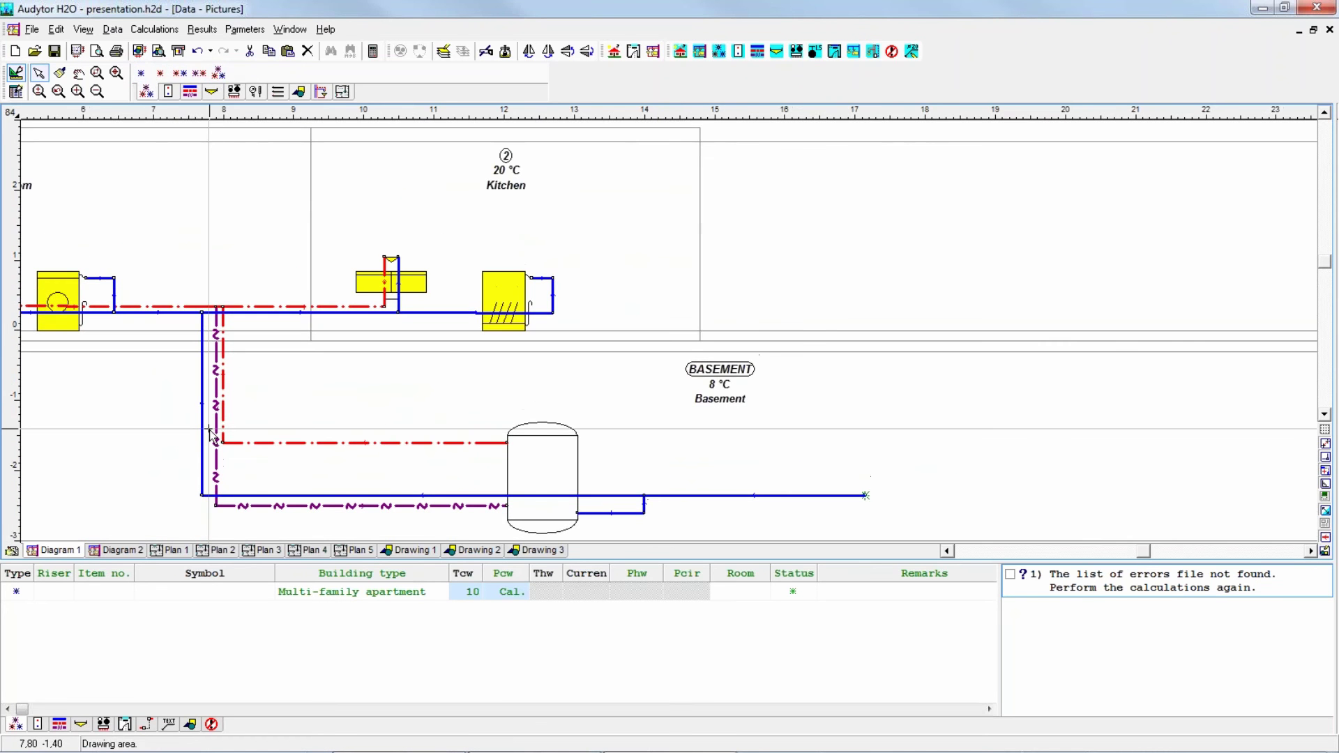
{"action": "scroll", "coordinate": [213, 435], "scroll_direction": "down", "scroll_amount": 3}
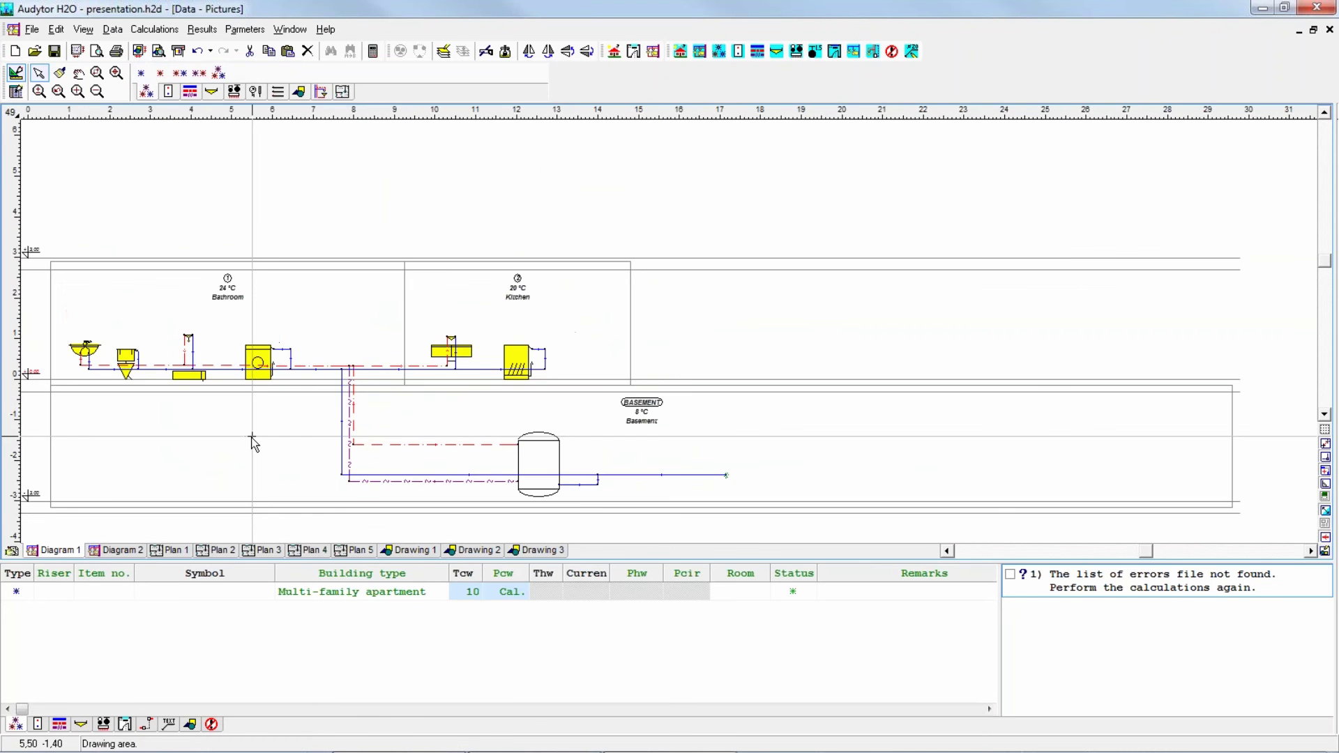
{"action": "middle_click_drag", "start_coordinate": [260, 453], "coordinate": [299, 413]}
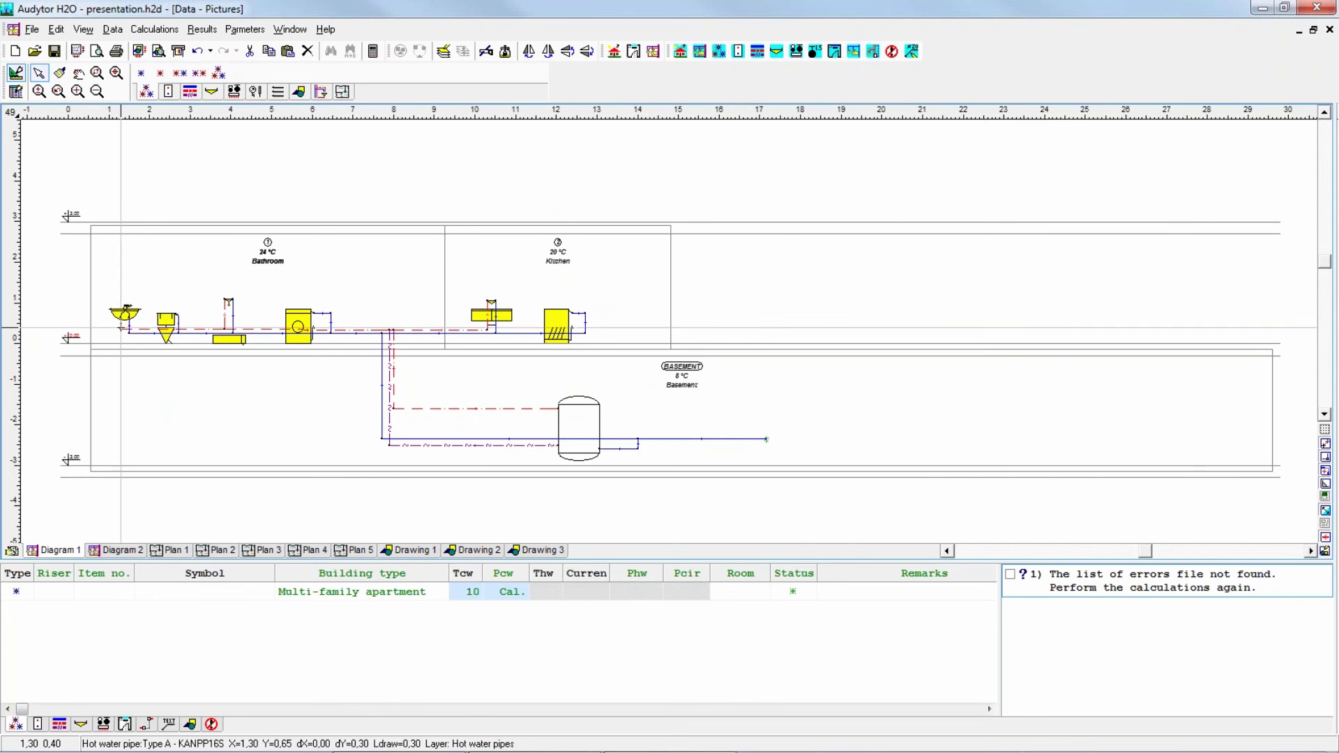
{"action": "scroll", "coordinate": [125, 328], "scroll_direction": "up", "scroll_amount": 4}
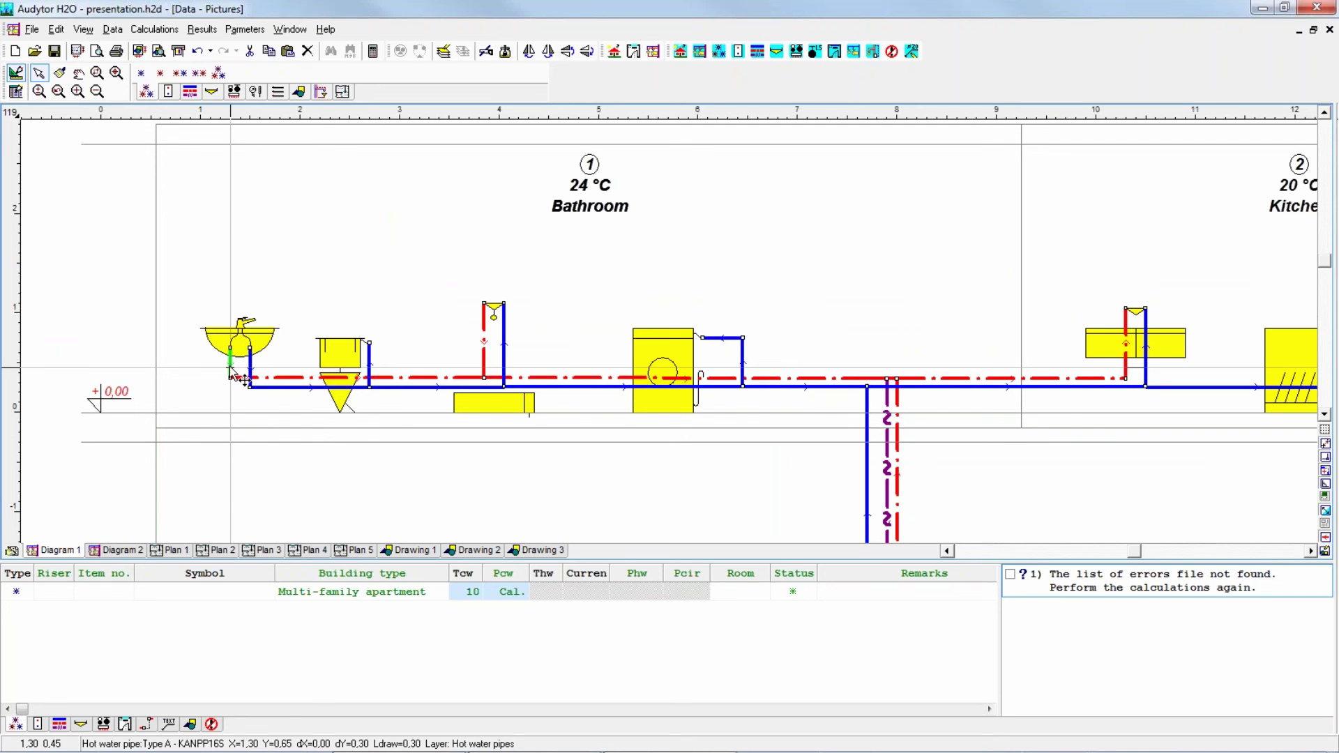
{"action": "left_click", "coordinate": [232, 370]}
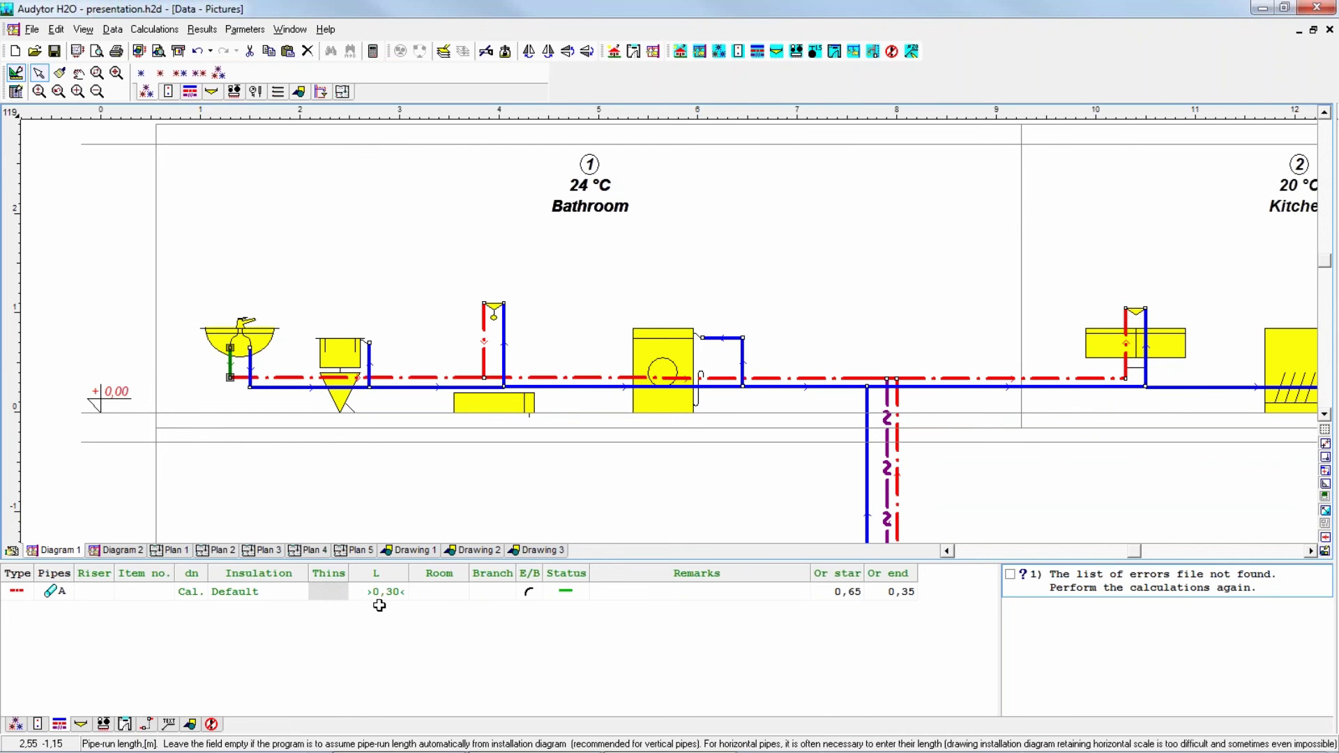
{"action": "left_click", "coordinate": [272, 378]}
{"action": "left_click", "coordinate": [394, 592]}
{"action": "type", "text": "2"}
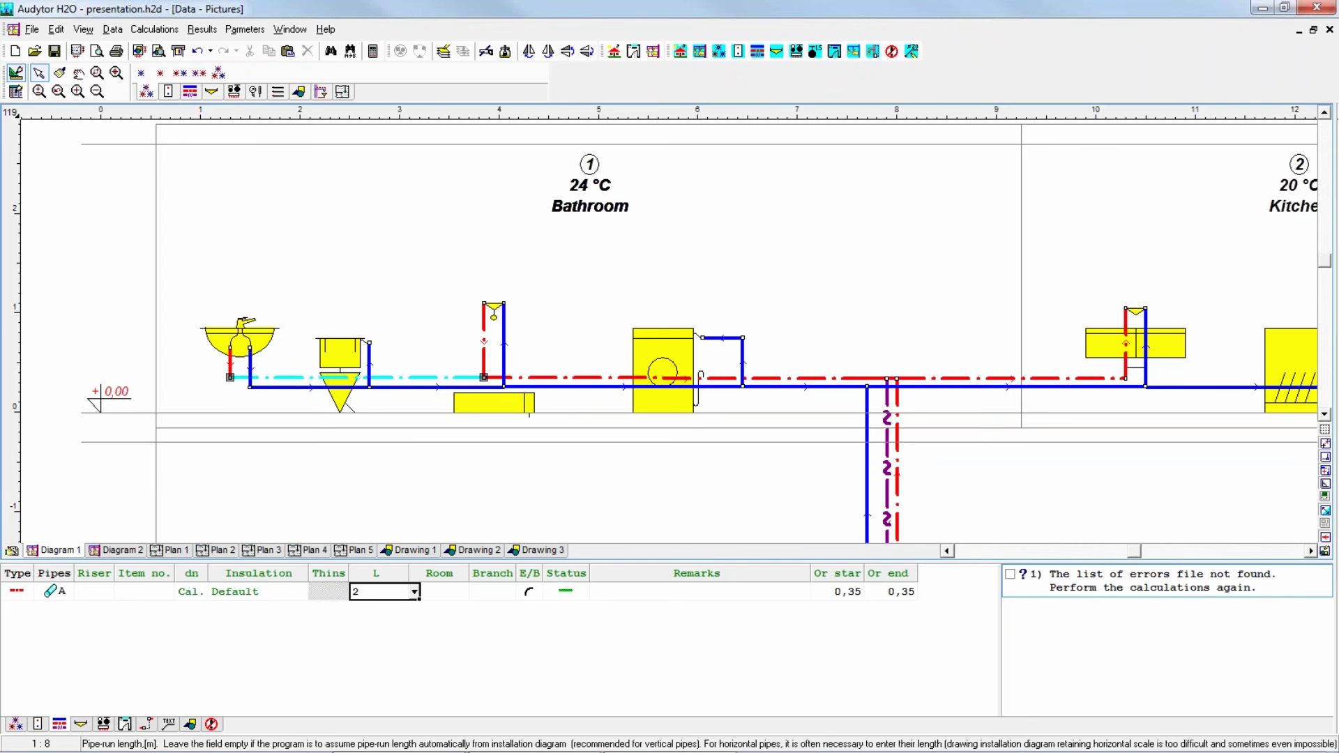
{"action": "key", "text": "Tab"}
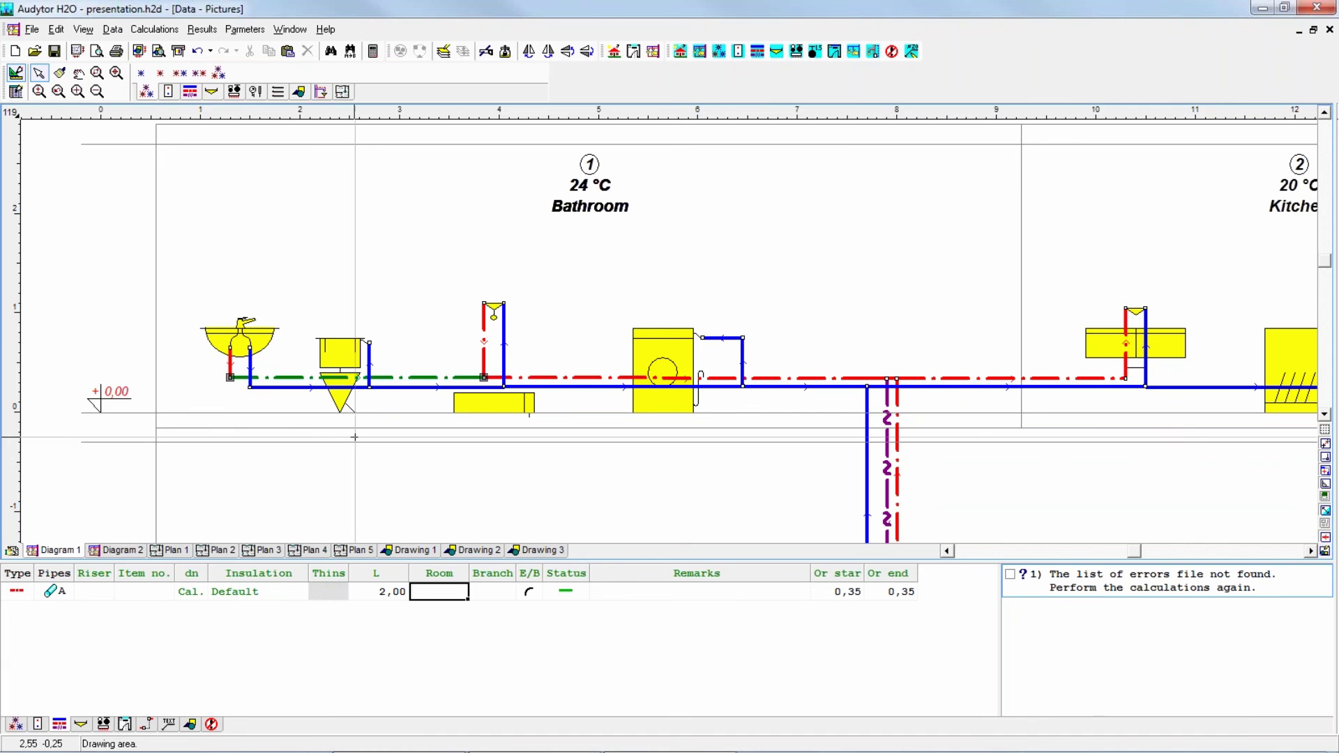
{"action": "left_click", "coordinate": [311, 388]}
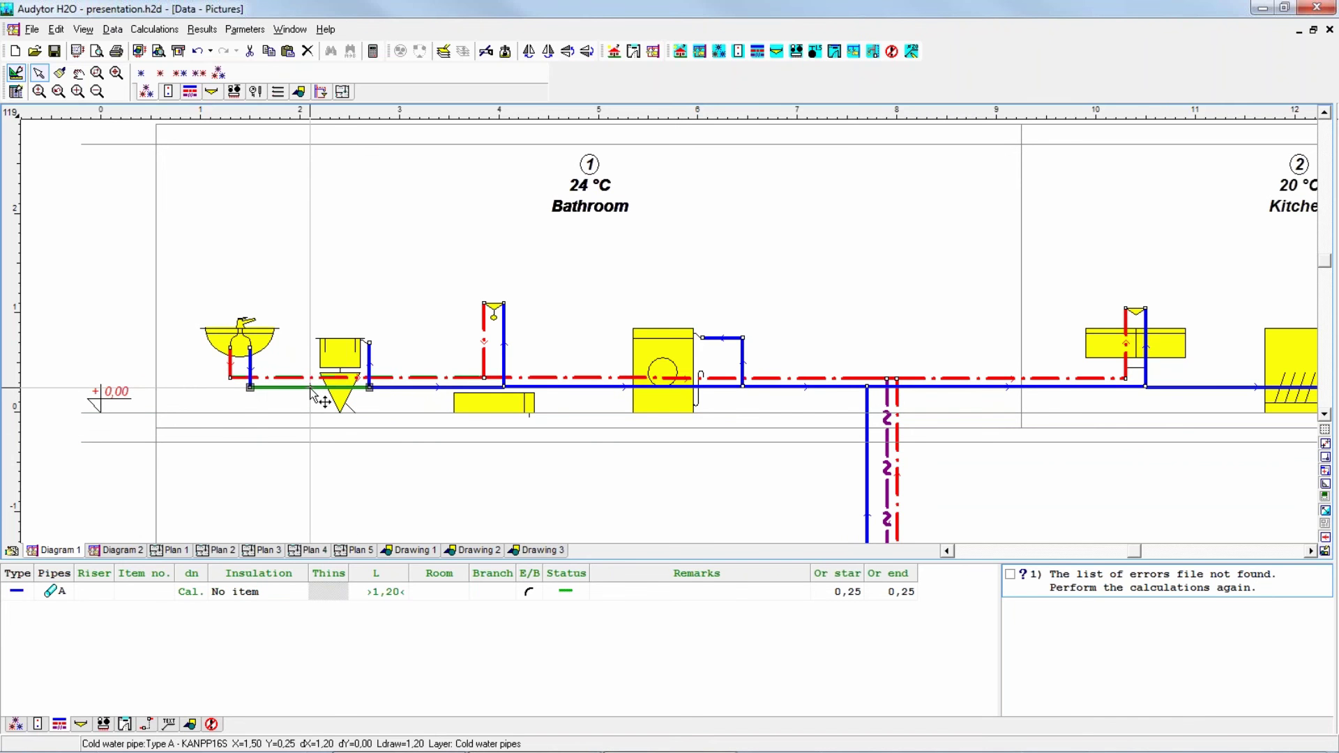
{"action": "left_click", "coordinate": [381, 618]}
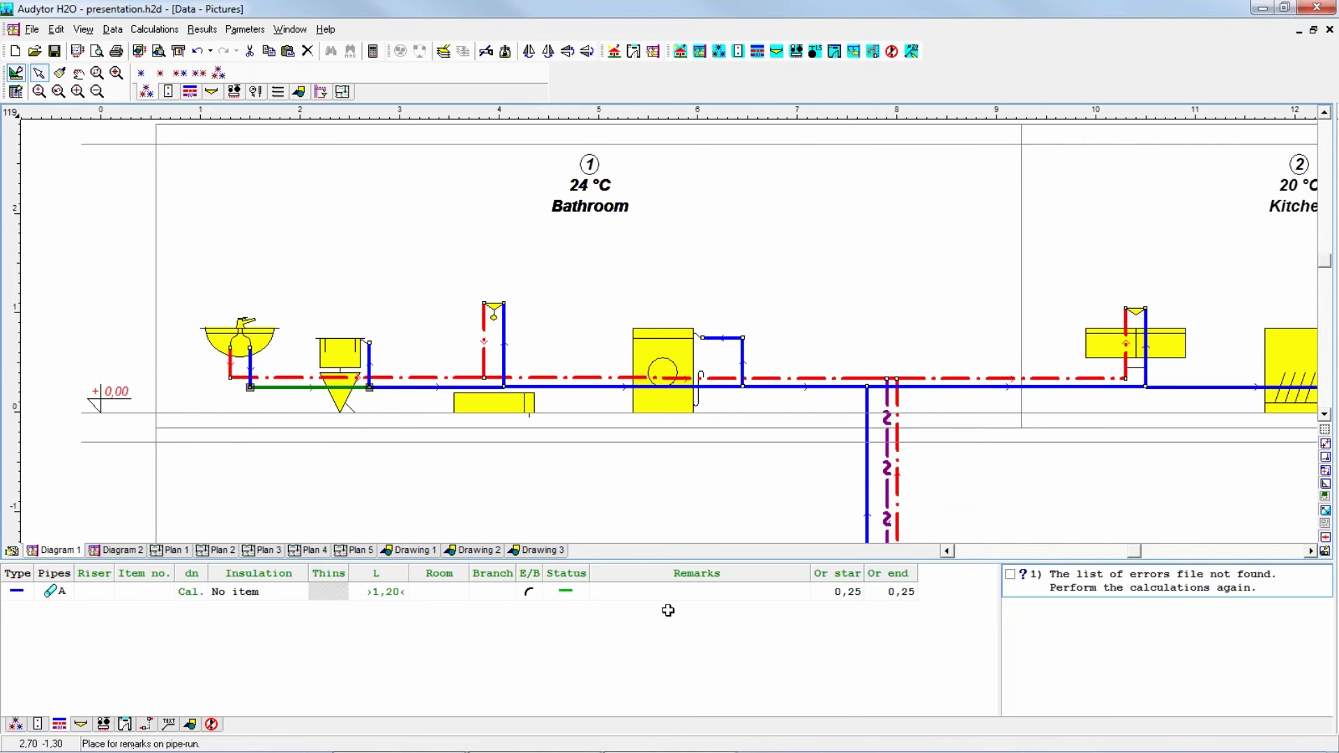
Attach a component label to the bathroom washbasin faucet, placing its text above the fixture at about x = 1.95, y = 2.20
{"action": "scroll", "coordinate": [684, 439], "scroll_direction": "down", "scroll_amount": 2}
{"action": "scroll", "coordinate": [667, 433], "scroll_direction": "down", "scroll_amount": 1}
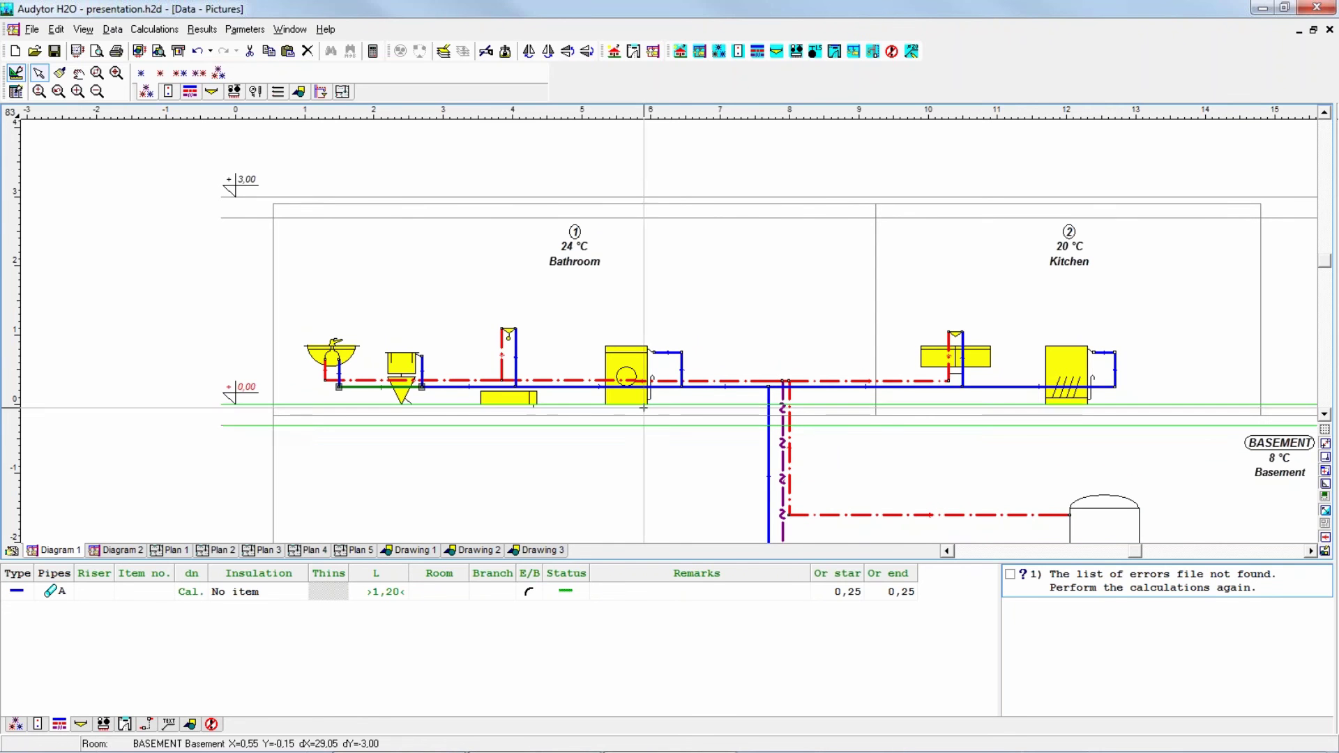
{"action": "left_click", "coordinate": [279, 94]}
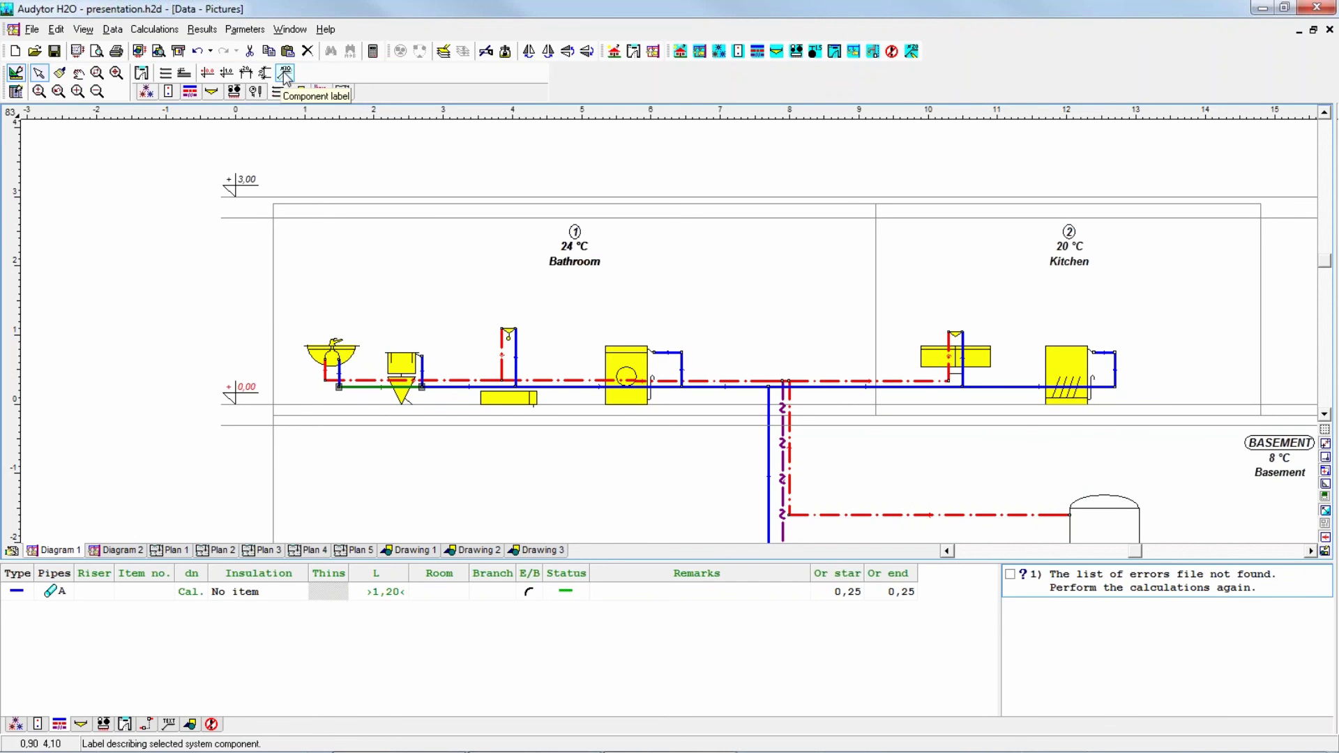
{"action": "left_click", "coordinate": [284, 73]}
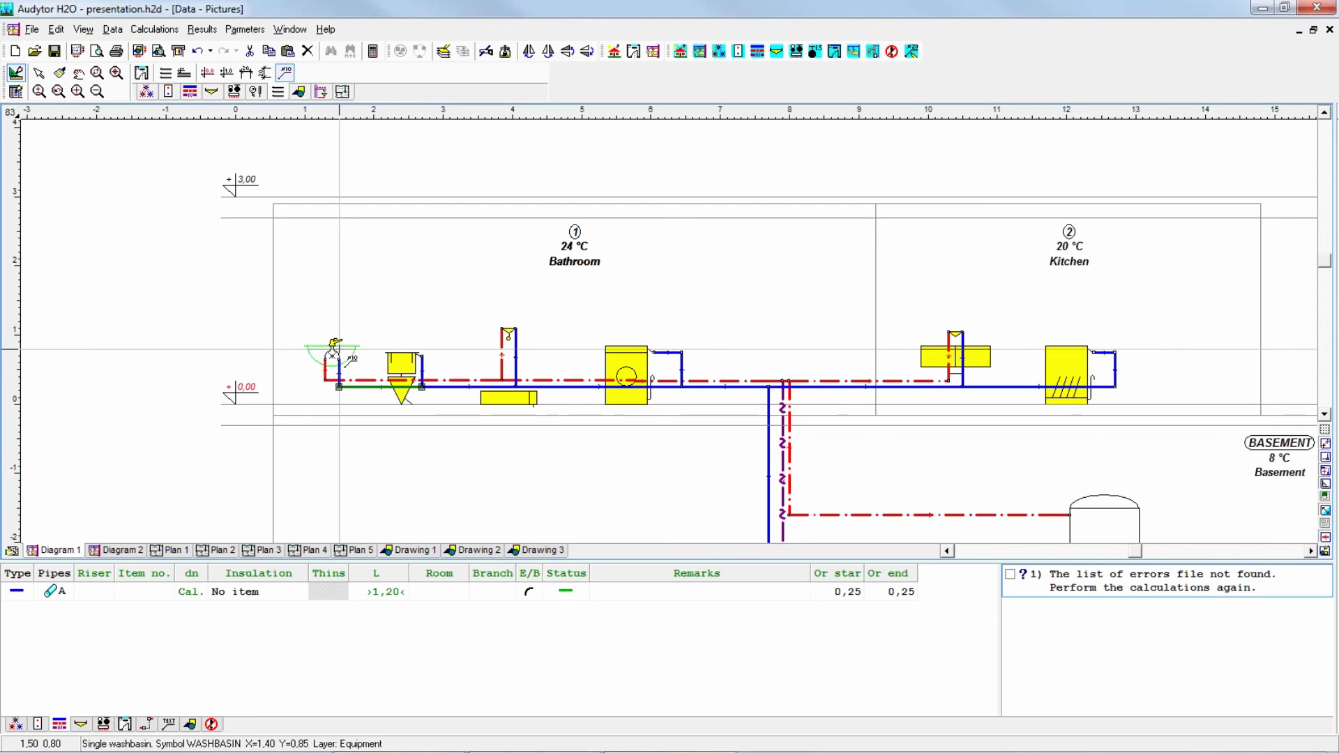
{"action": "left_click", "coordinate": [336, 345]}
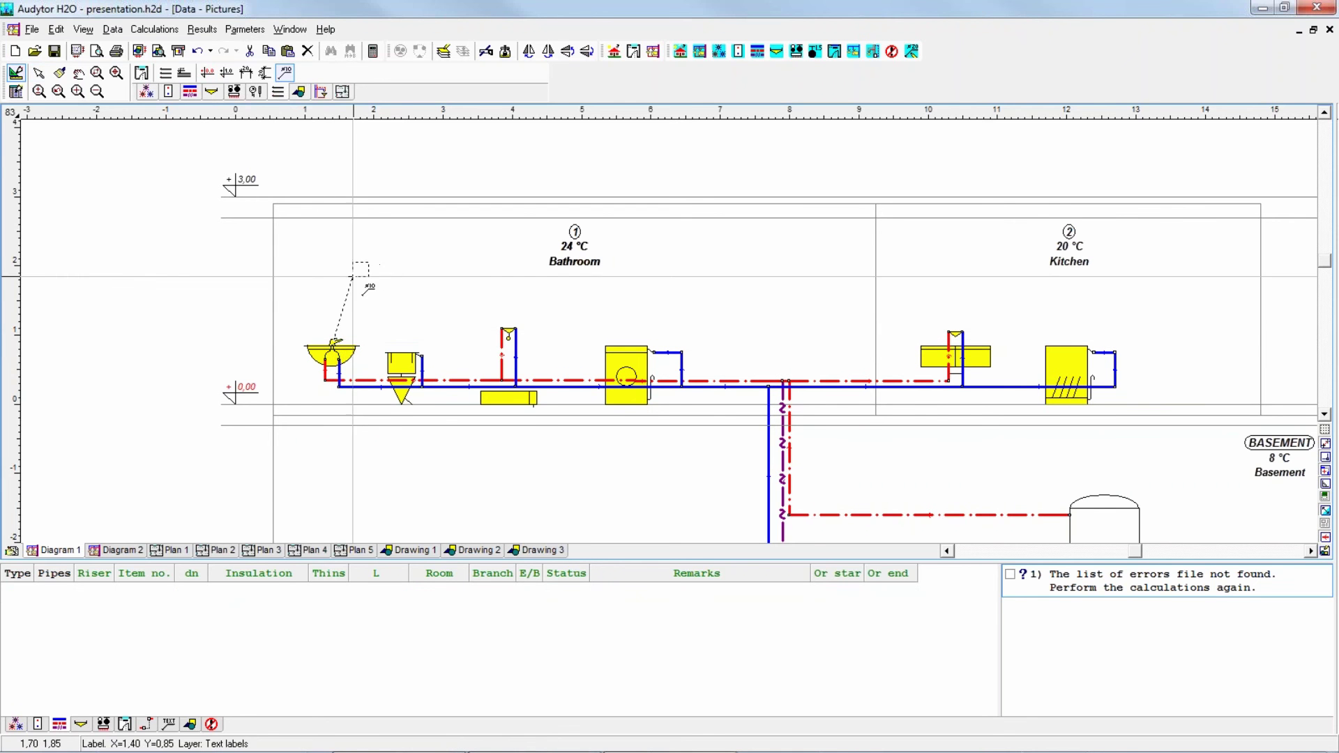
{"action": "left_click", "coordinate": [371, 253]}
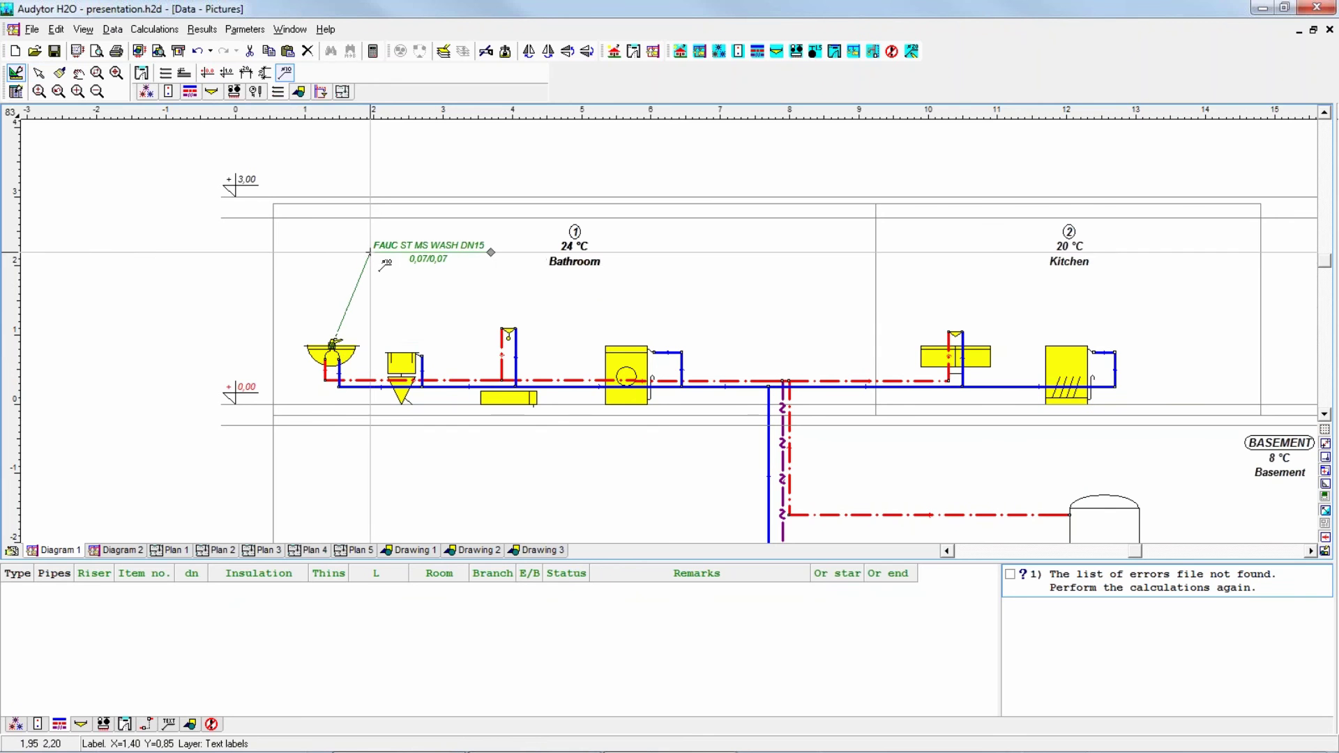
Add component labels to the hot water pipe at x = 1.70 and about x = 3, and to the cold water pipe at x = 1.90
{"action": "left_click", "coordinate": [360, 378]}
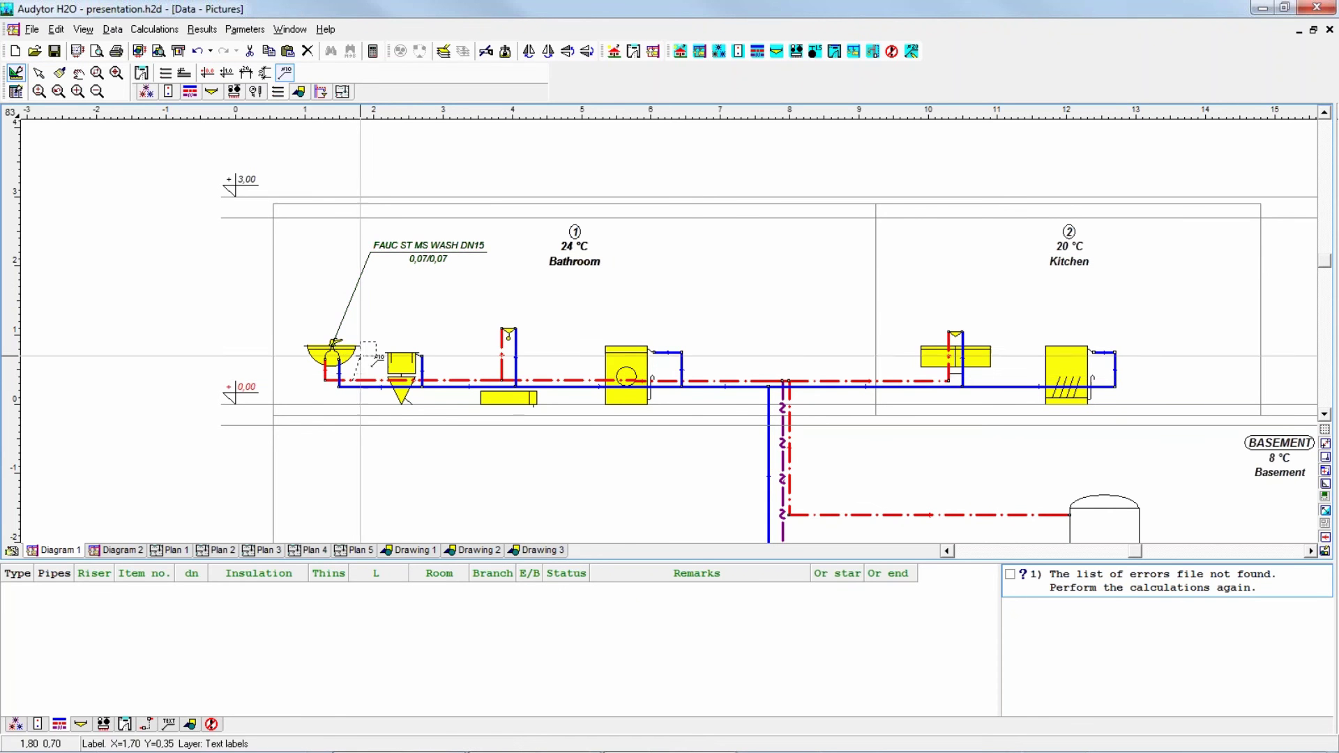
{"action": "left_click", "coordinate": [394, 287]}
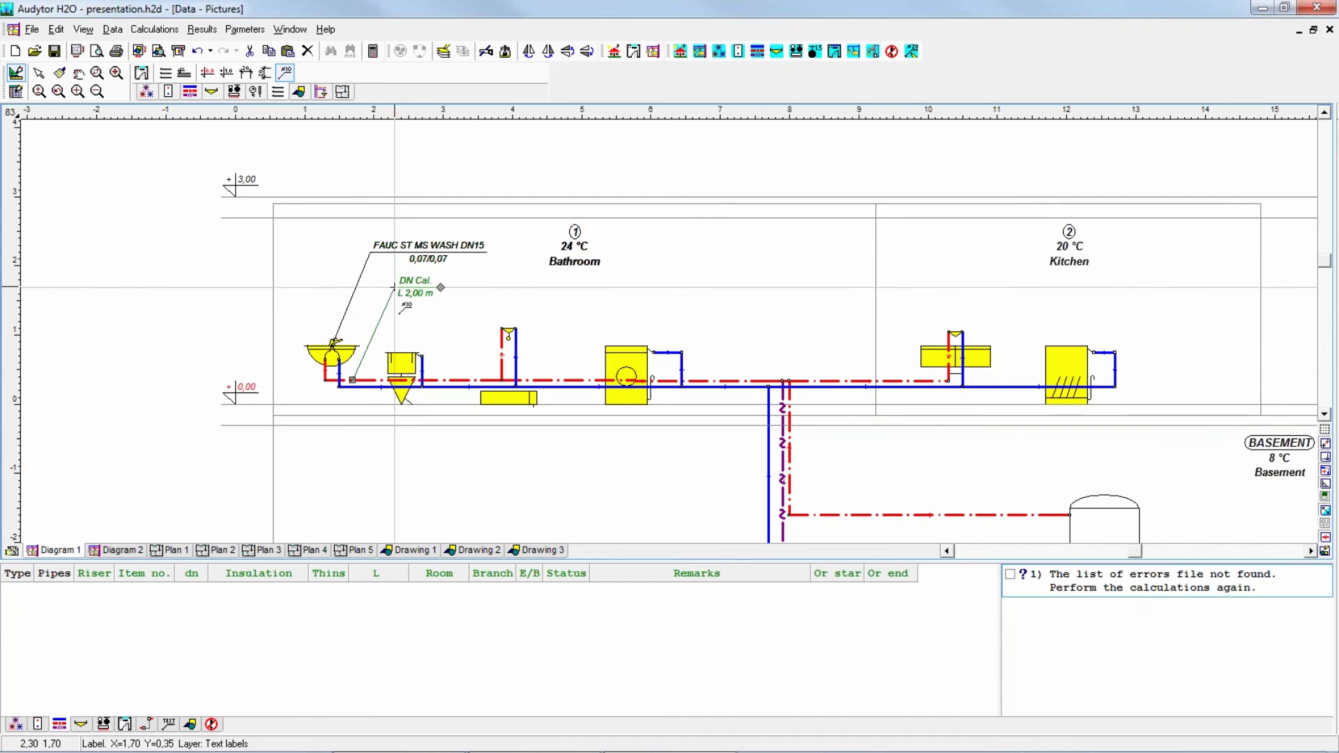
{"action": "left_click", "coordinate": [367, 387]}
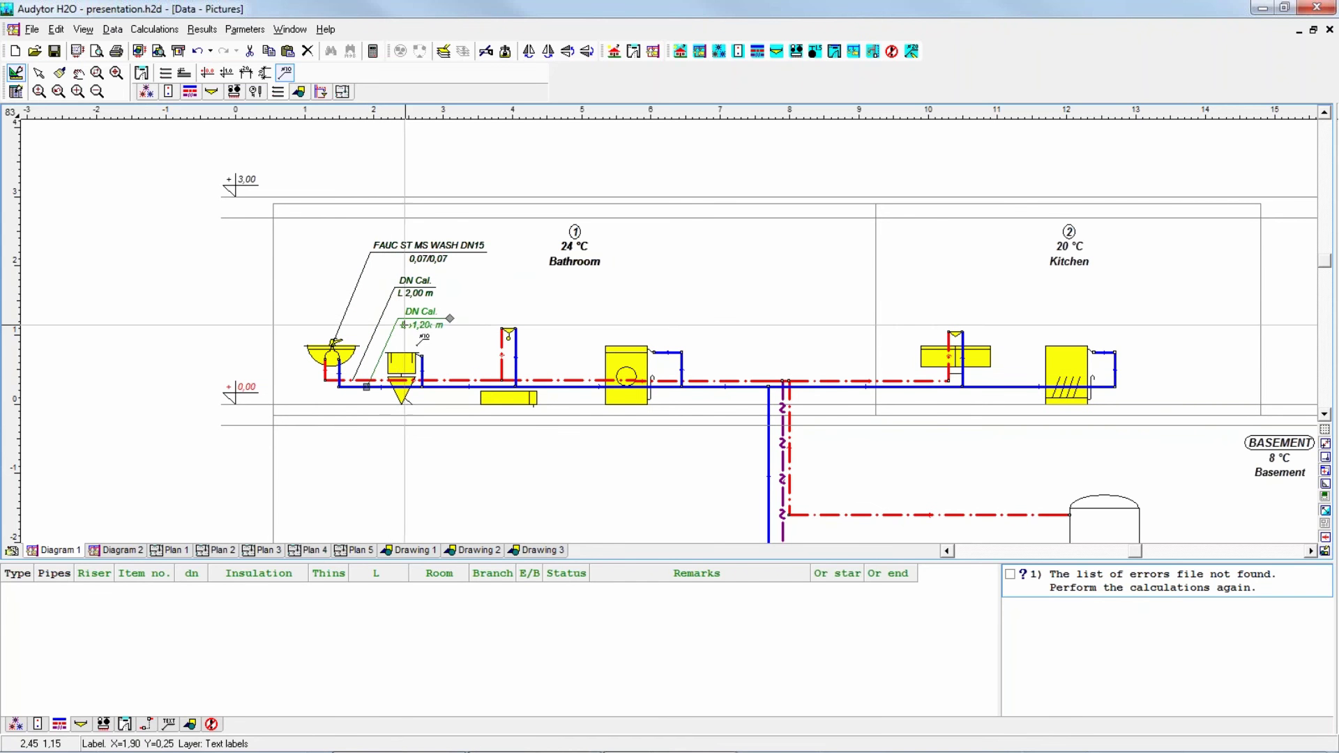
{"action": "left_click", "coordinate": [450, 318]}
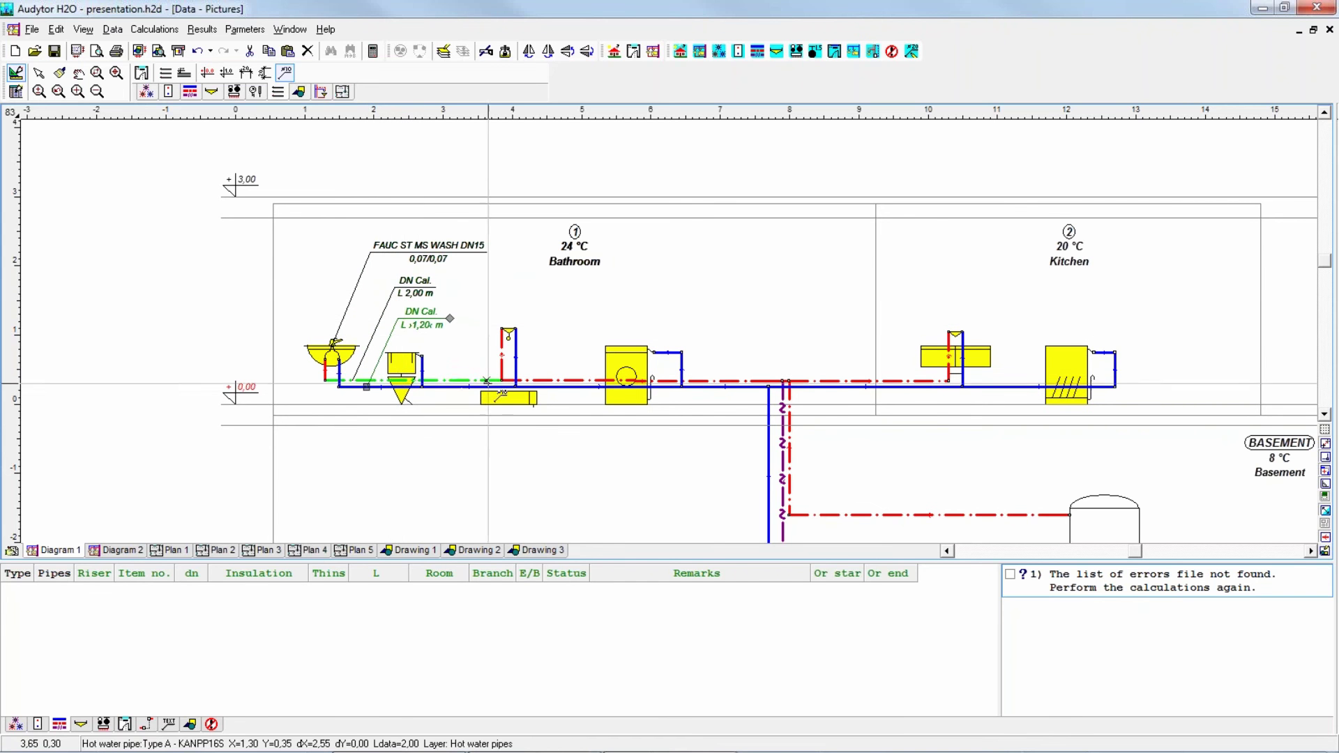
{"action": "left_click", "coordinate": [443, 379]}
{"action": "left_click", "coordinate": [533, 280]}
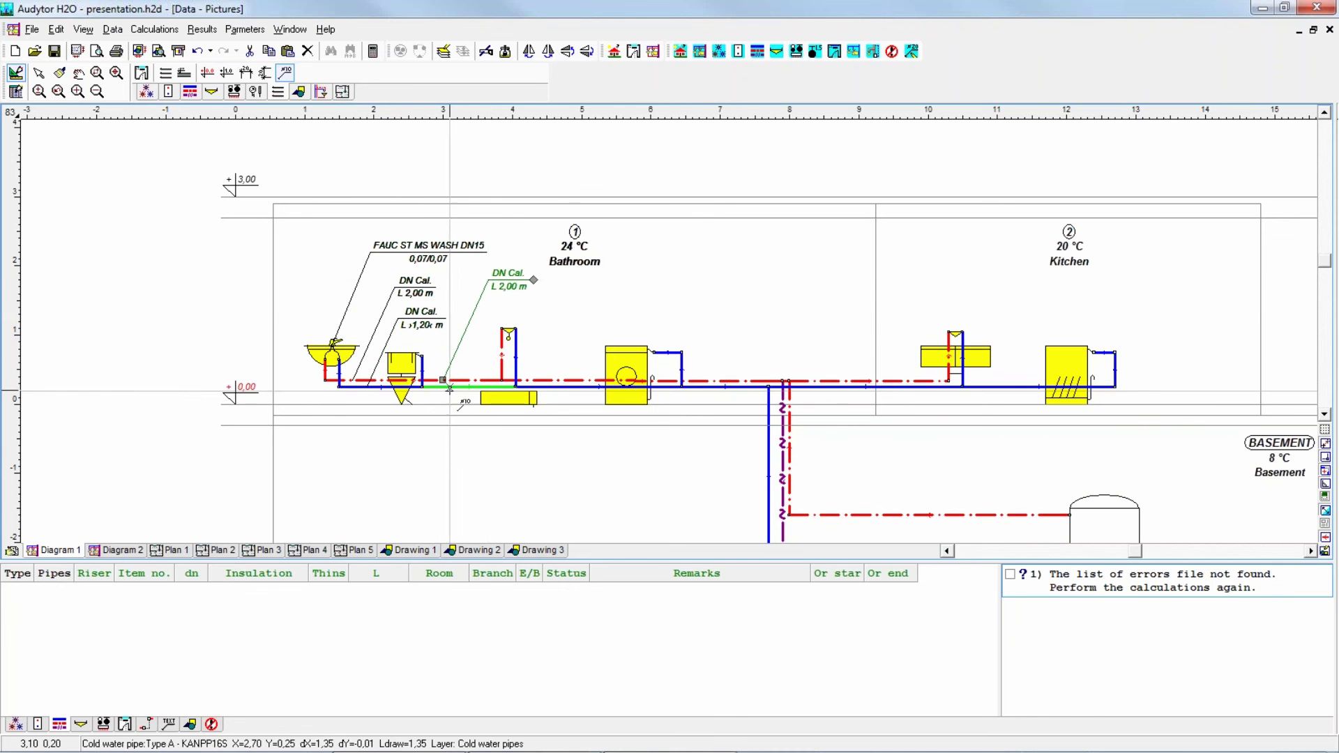
Add component labels to the cold water pipe at x = 3.15 and to the hot and cold vertical pipes of the bathroom shower
{"action": "left_click", "coordinate": [450, 380]}
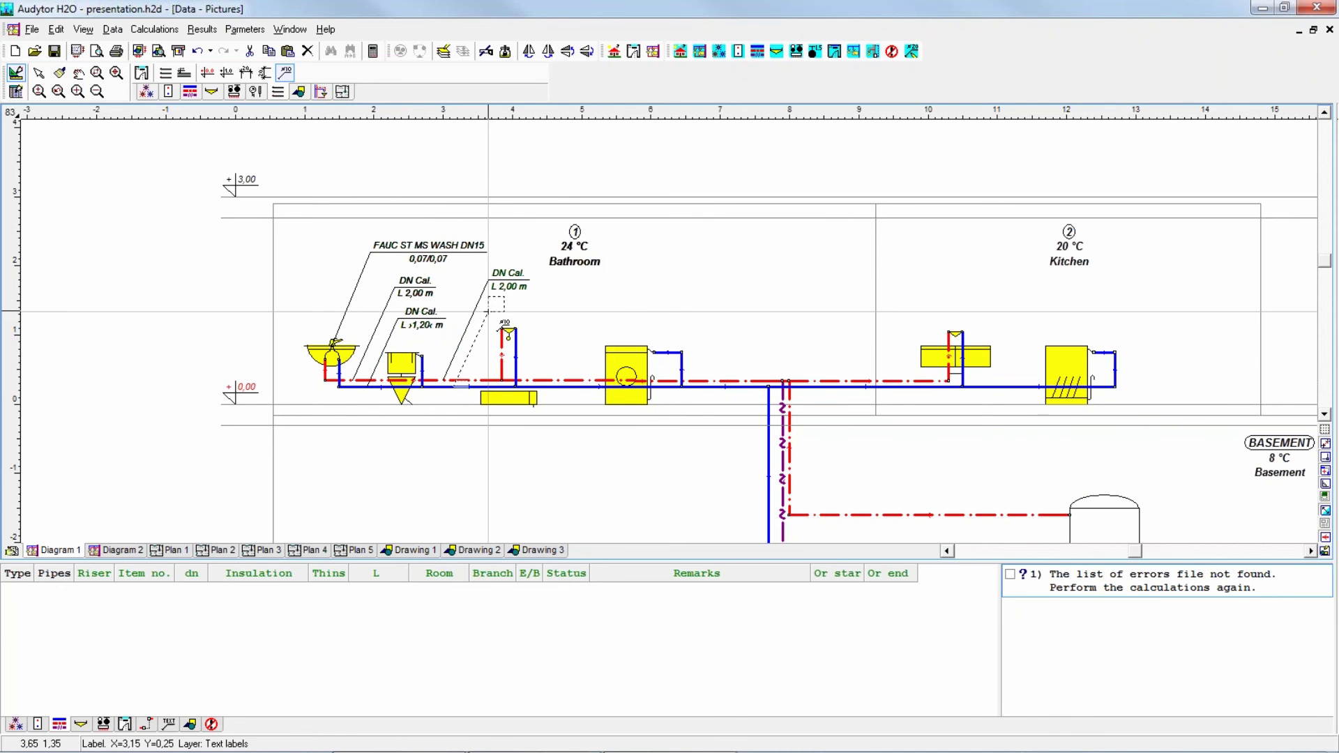
{"action": "left_click", "coordinate": [488, 310]}
{"action": "left_click", "coordinate": [502, 356]}
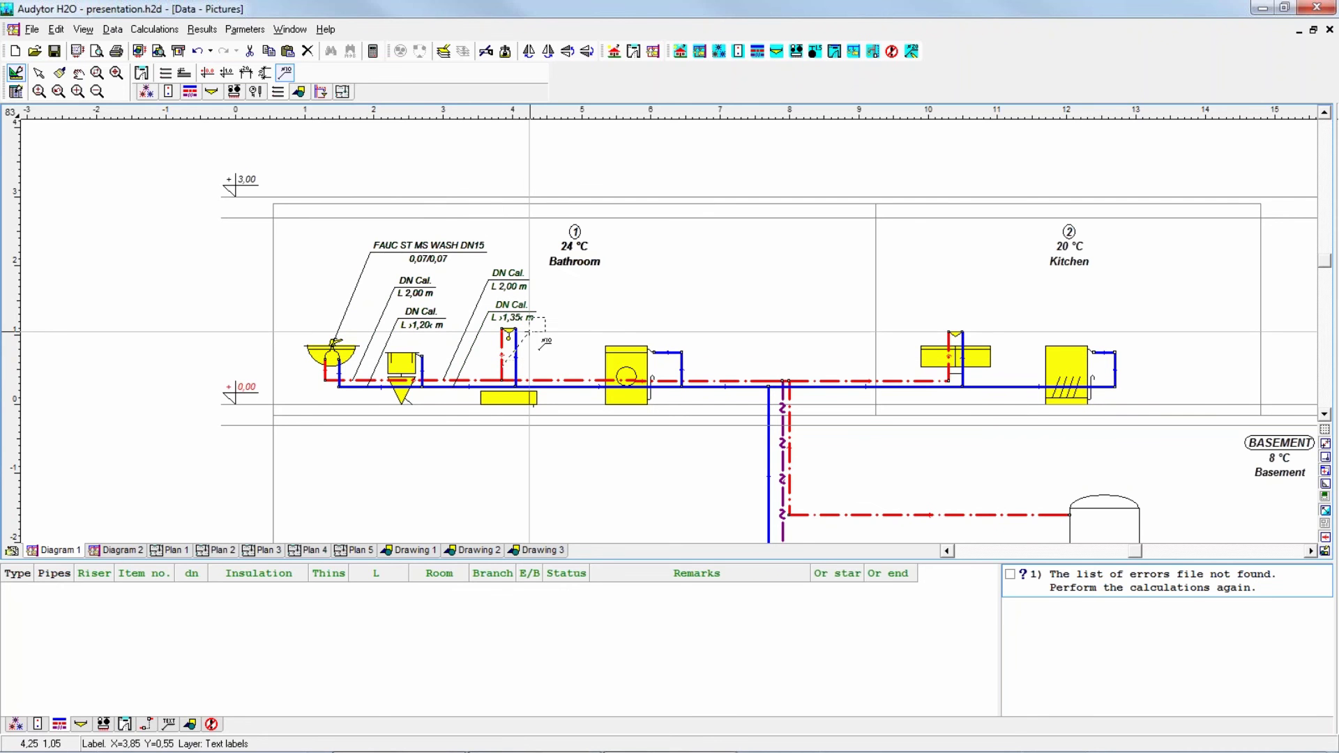
{"action": "left_click", "coordinate": [532, 341]}
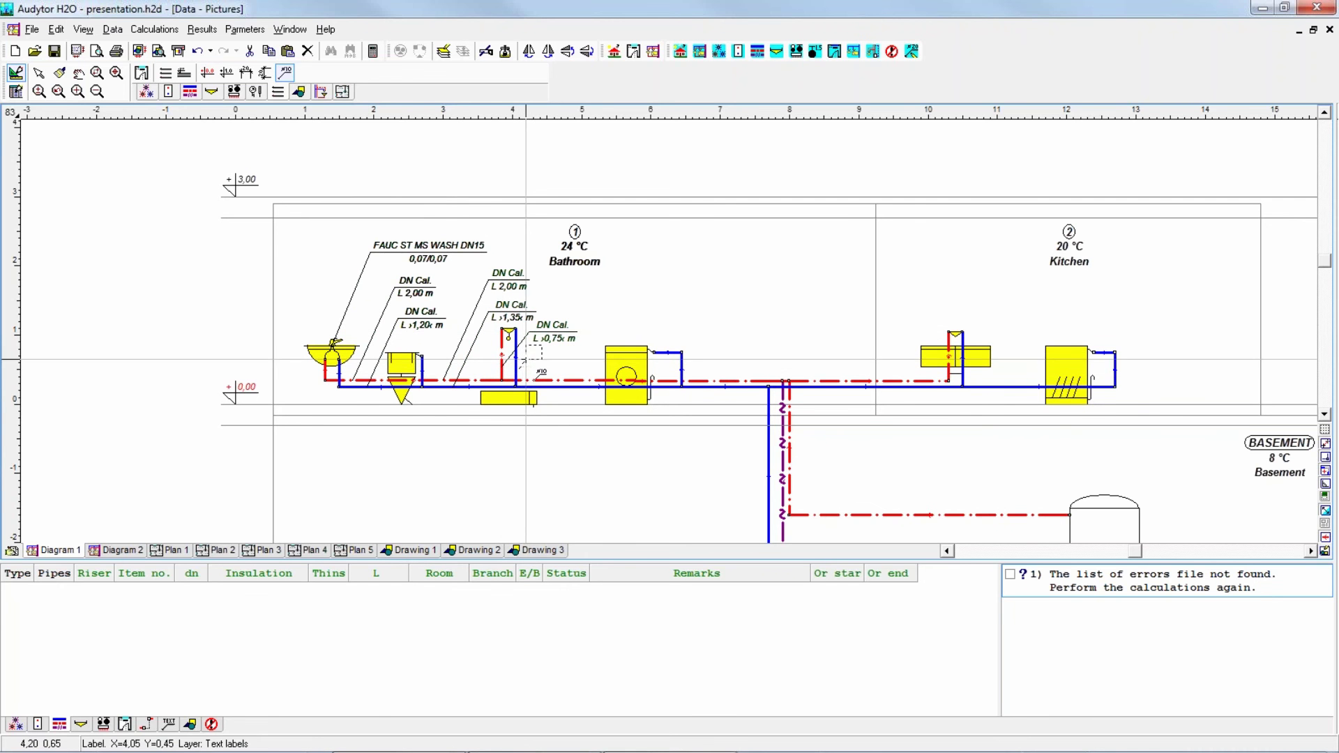
{"action": "left_click", "coordinate": [534, 363]}
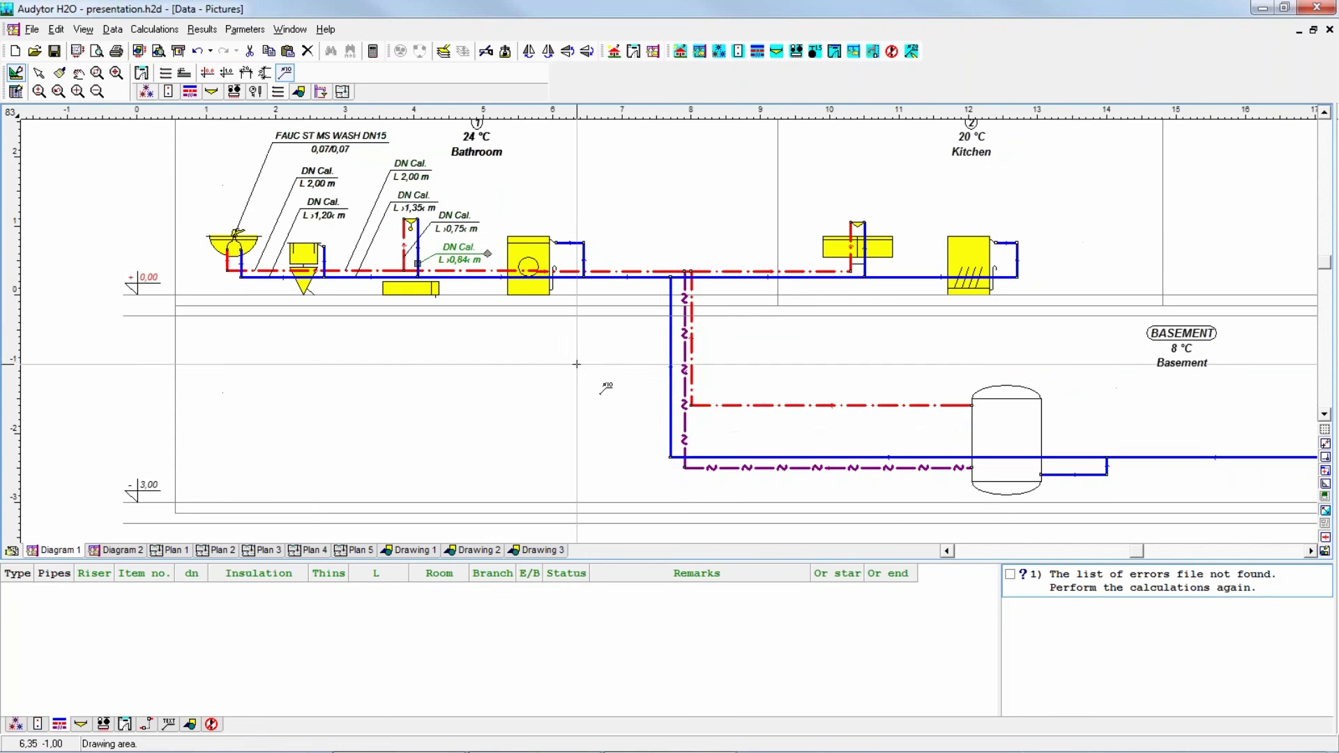
Add component labels to the vertical hot water, circulation and cold water pipes running down into the basement
{"action": "left_click", "coordinate": [693, 395]}
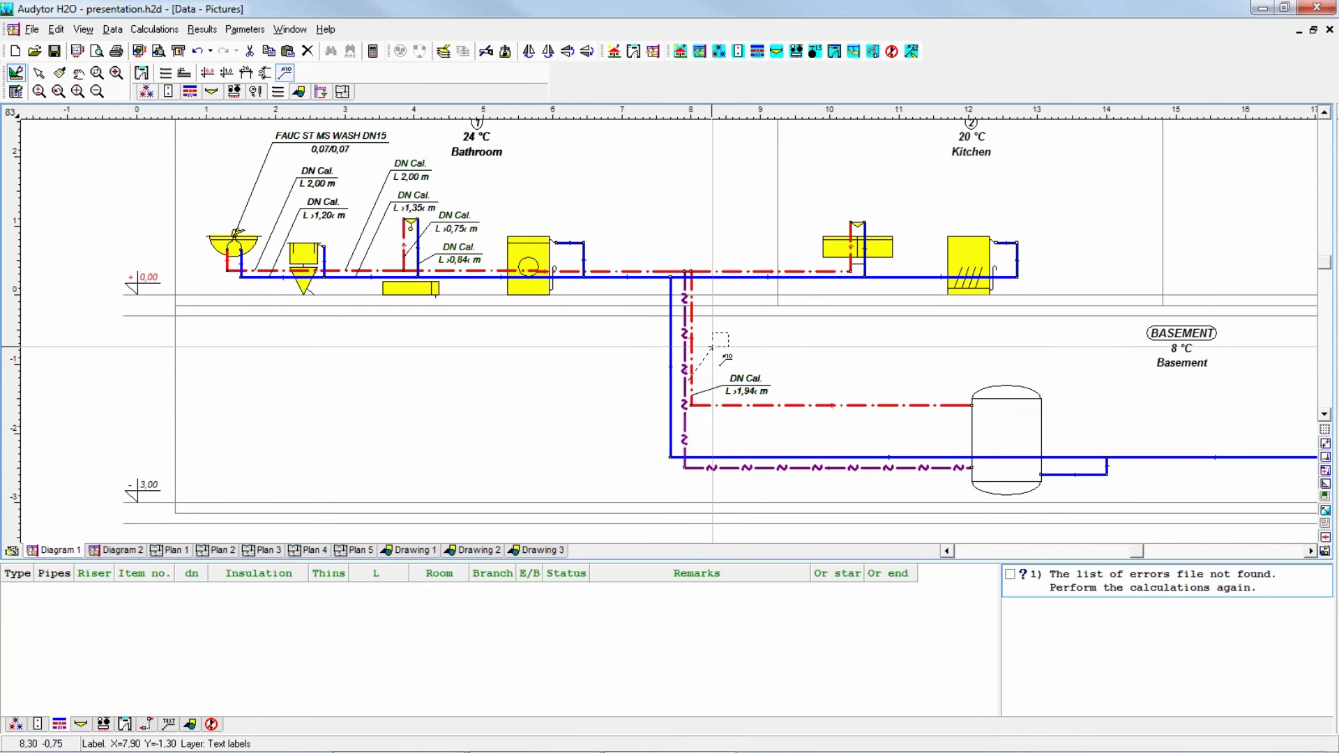
{"action": "left_click", "coordinate": [718, 348]}
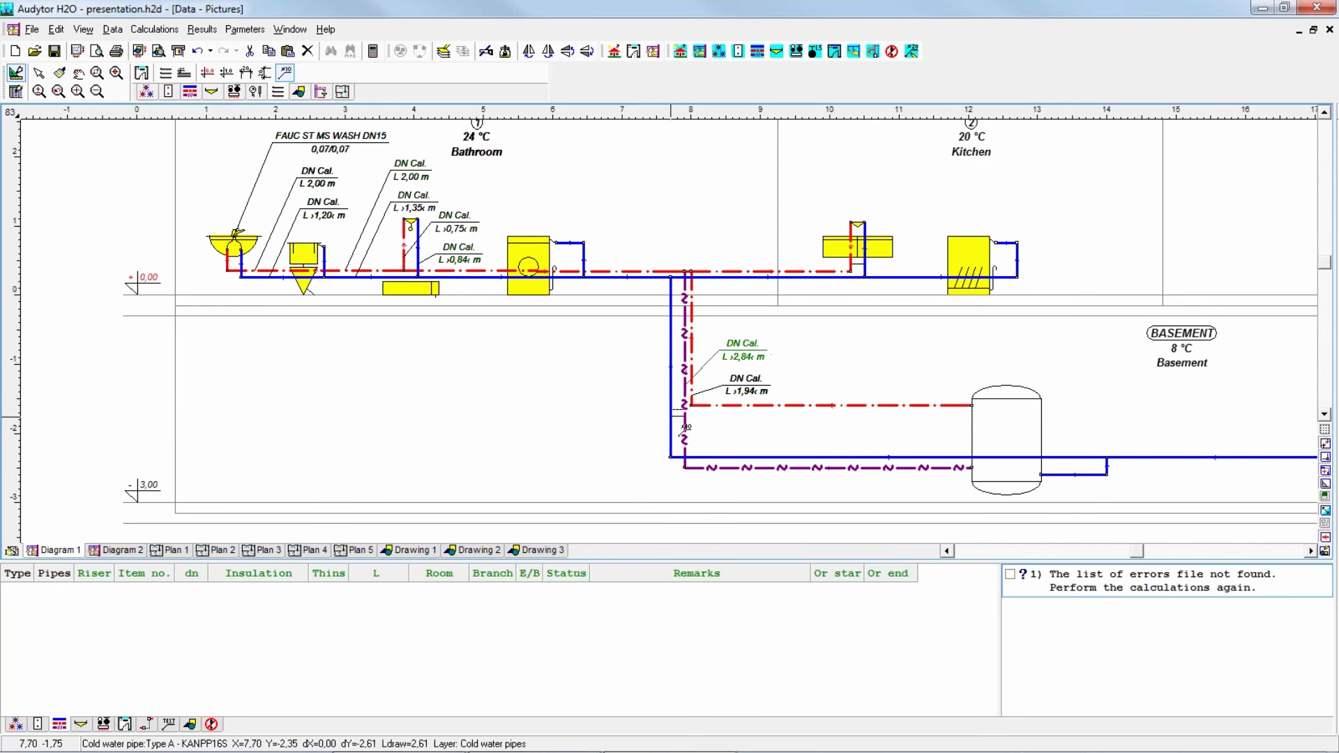
{"action": "left_click", "coordinate": [600, 380]}
Attach a component label to the basement accumulator's side, placing its text at about x = 13.85, y = -1.40
{"action": "middle_click_drag", "start_coordinate": [875, 447], "coordinate": [515, 413]}
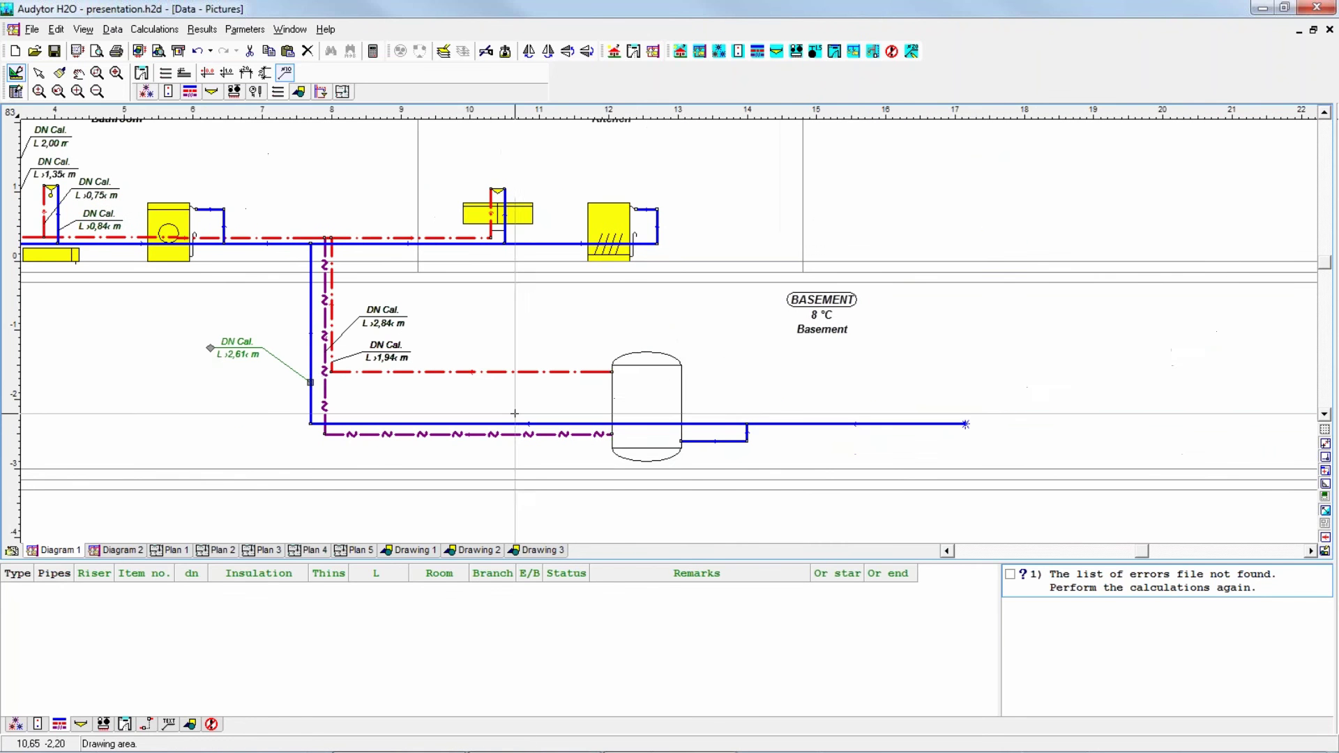
{"action": "left_click", "coordinate": [683, 399]}
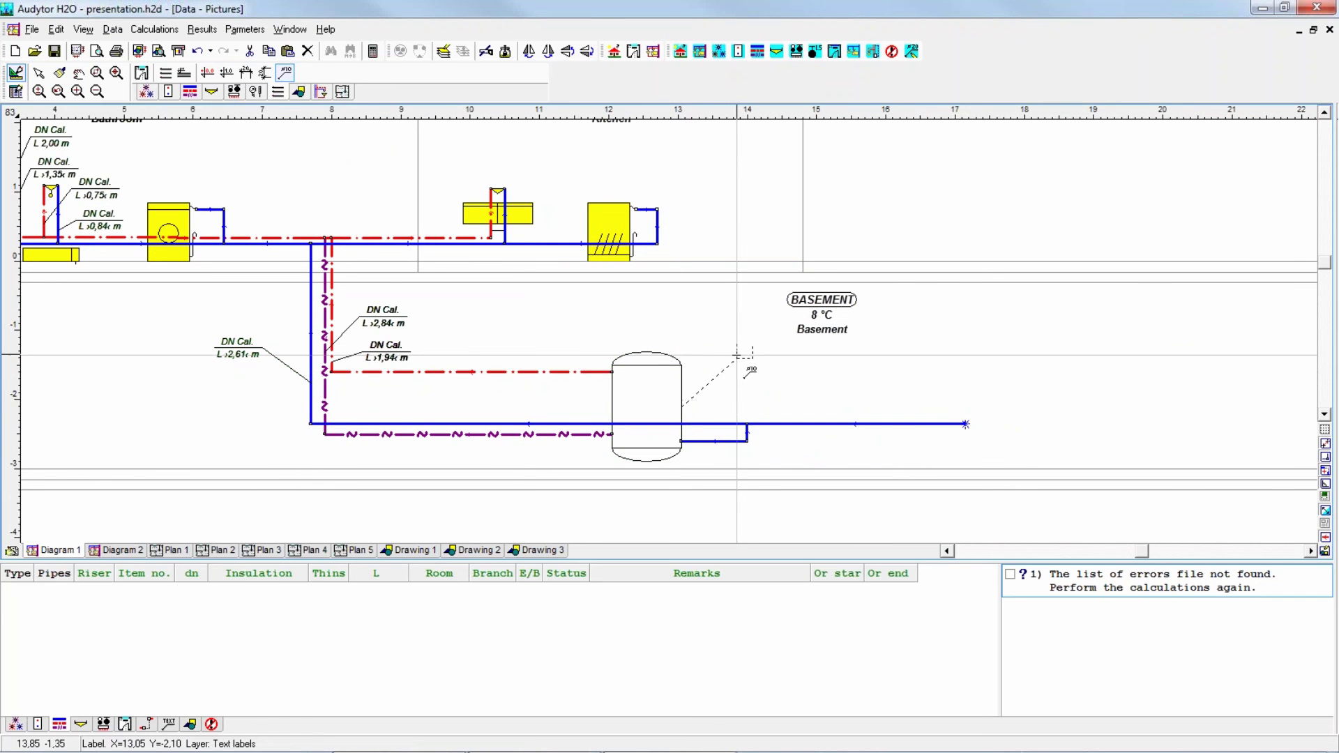
{"action": "left_click", "coordinate": [737, 356]}
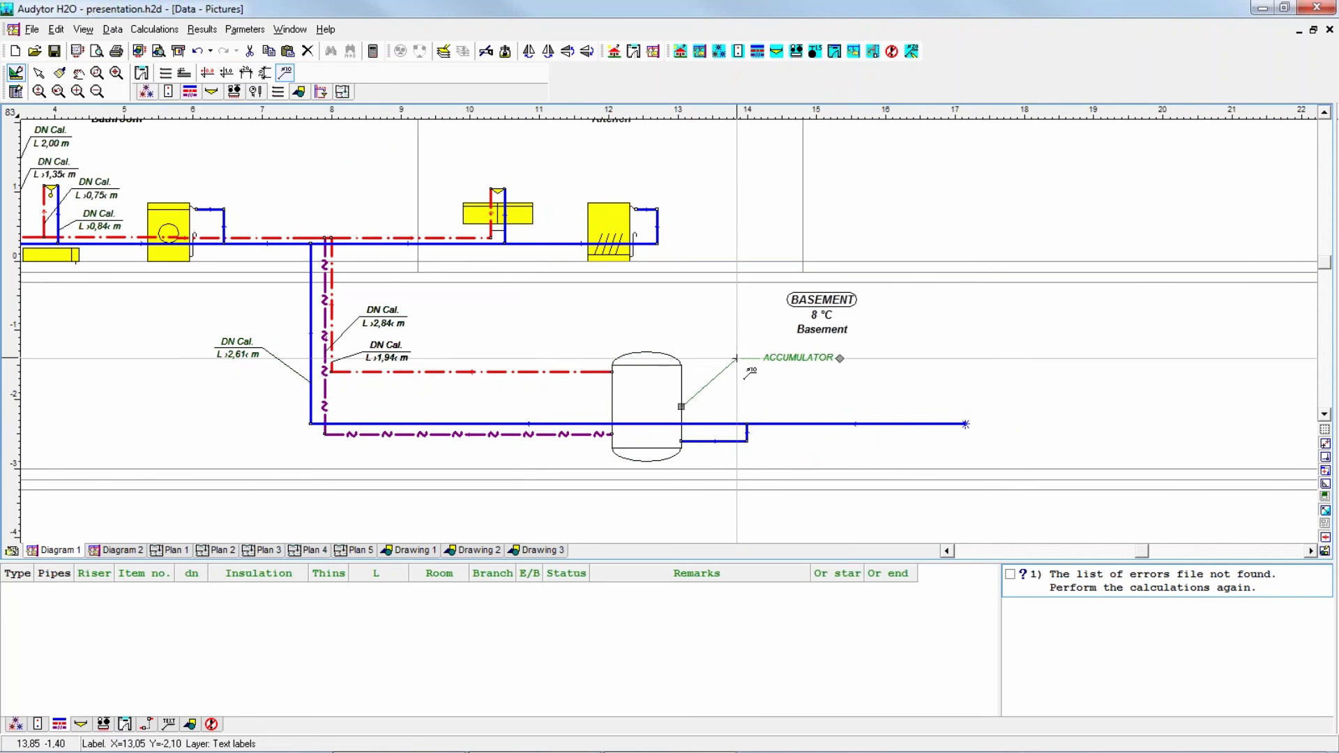
Label the basement cold water supply pipe at about x = 13.5 and x = 14.6, and the accumulator's cold water branch at x = 13.45
{"action": "left_click", "coordinate": [712, 423]}
{"action": "left_click", "coordinate": [760, 395]}
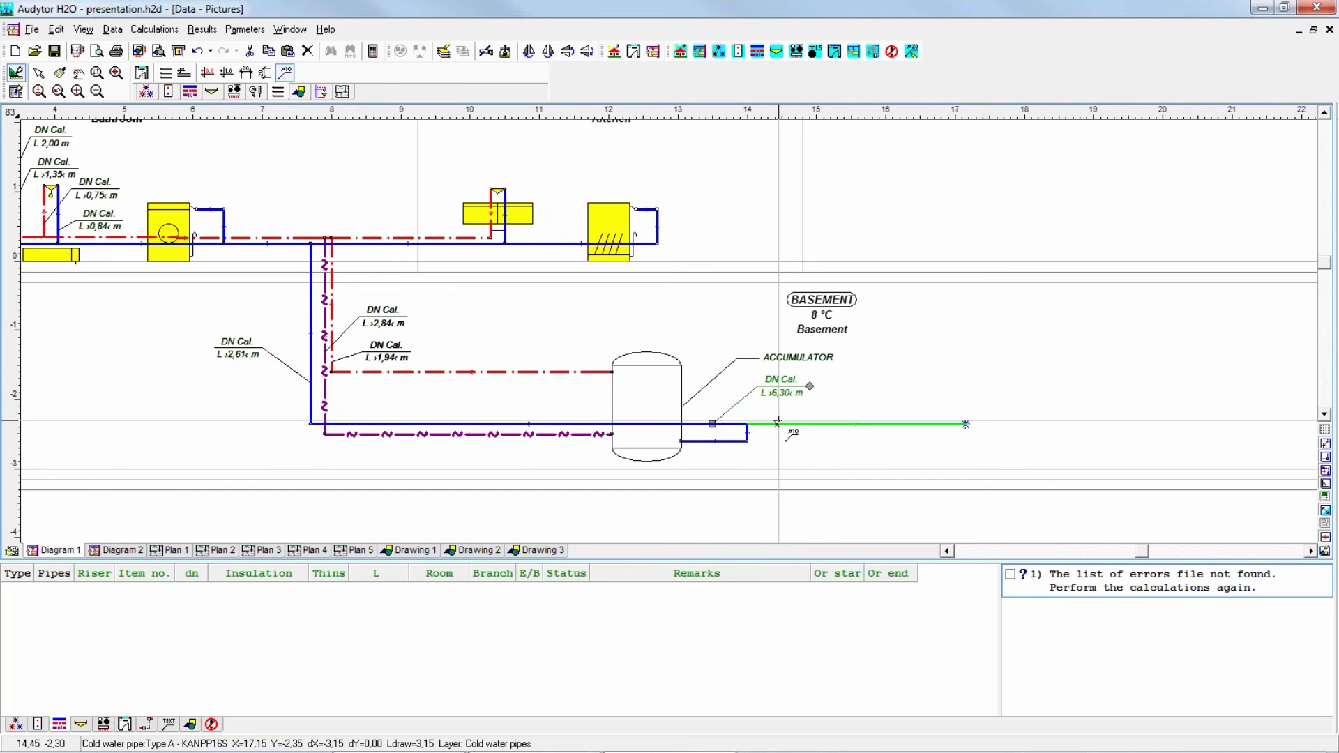
{"action": "left_click", "coordinate": [788, 423]}
{"action": "left_click", "coordinate": [827, 415]}
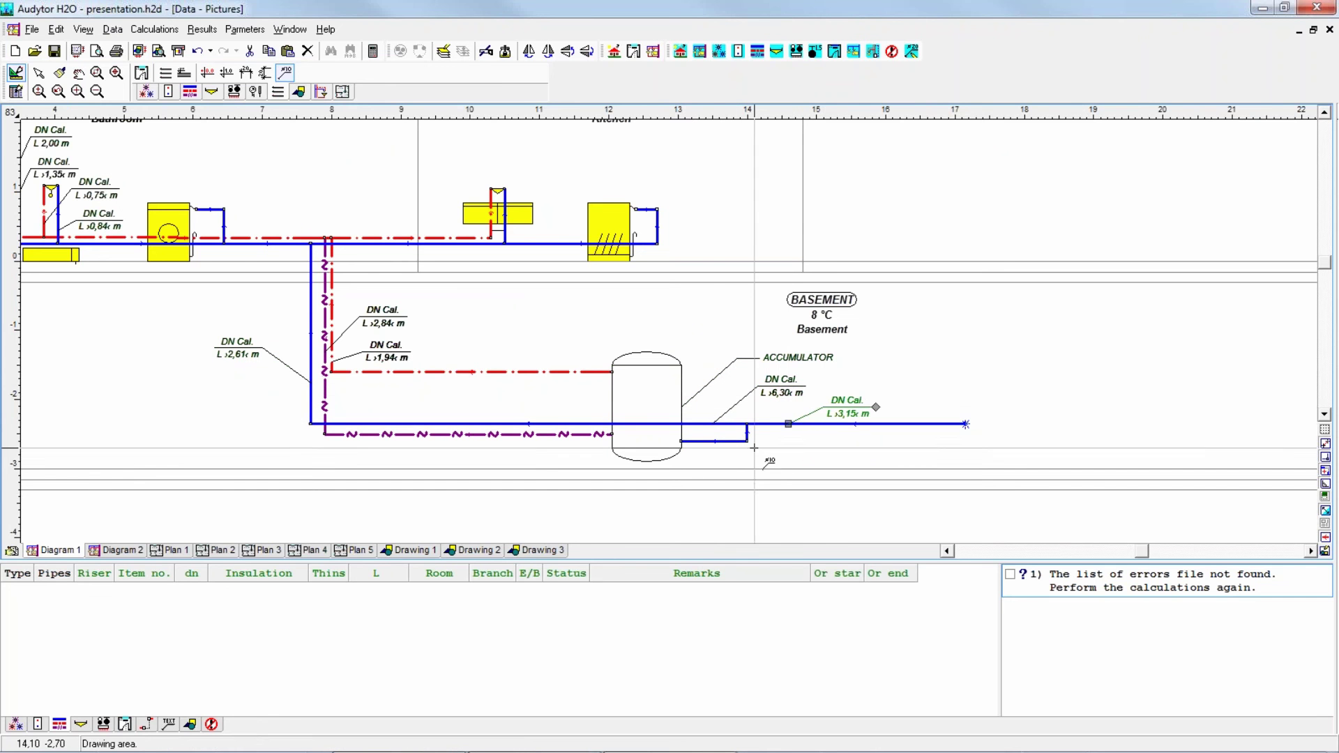
{"action": "left_click", "coordinate": [711, 442]}
{"action": "left_click", "coordinate": [755, 471]}
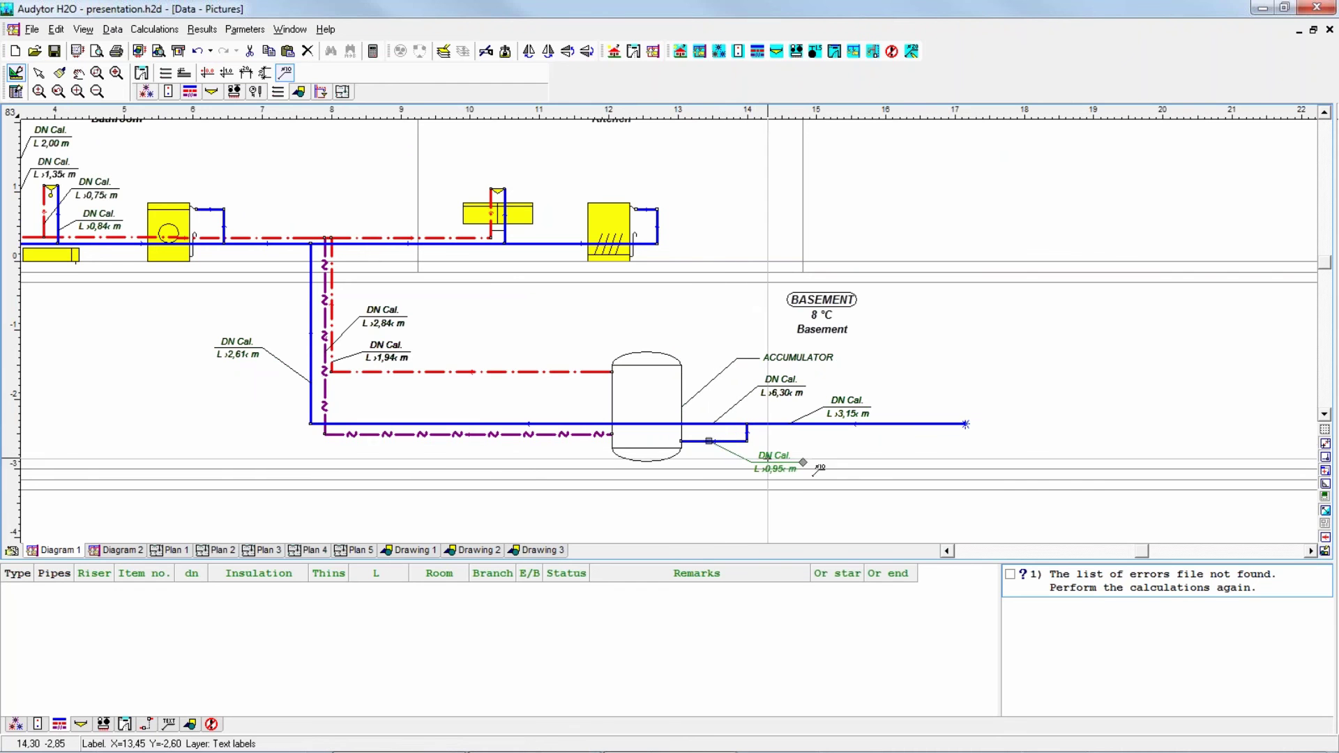
Attach a component label to the cold water source at the supply pipe's end, placed at about x = 18, y = -1.4, and finish labelling
{"action": "left_click", "coordinate": [965, 423]}
{"action": "left_click", "coordinate": [1048, 358]}
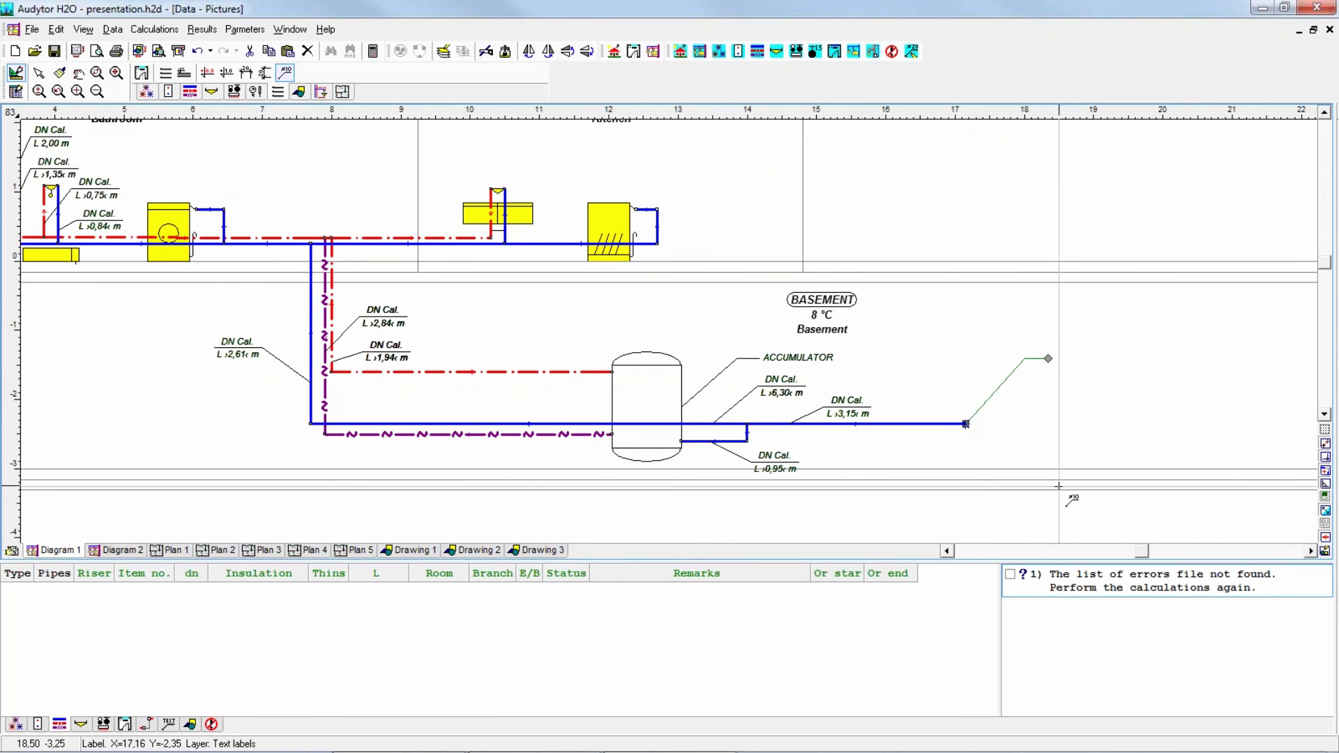
{"action": "key", "text": "Escape"}
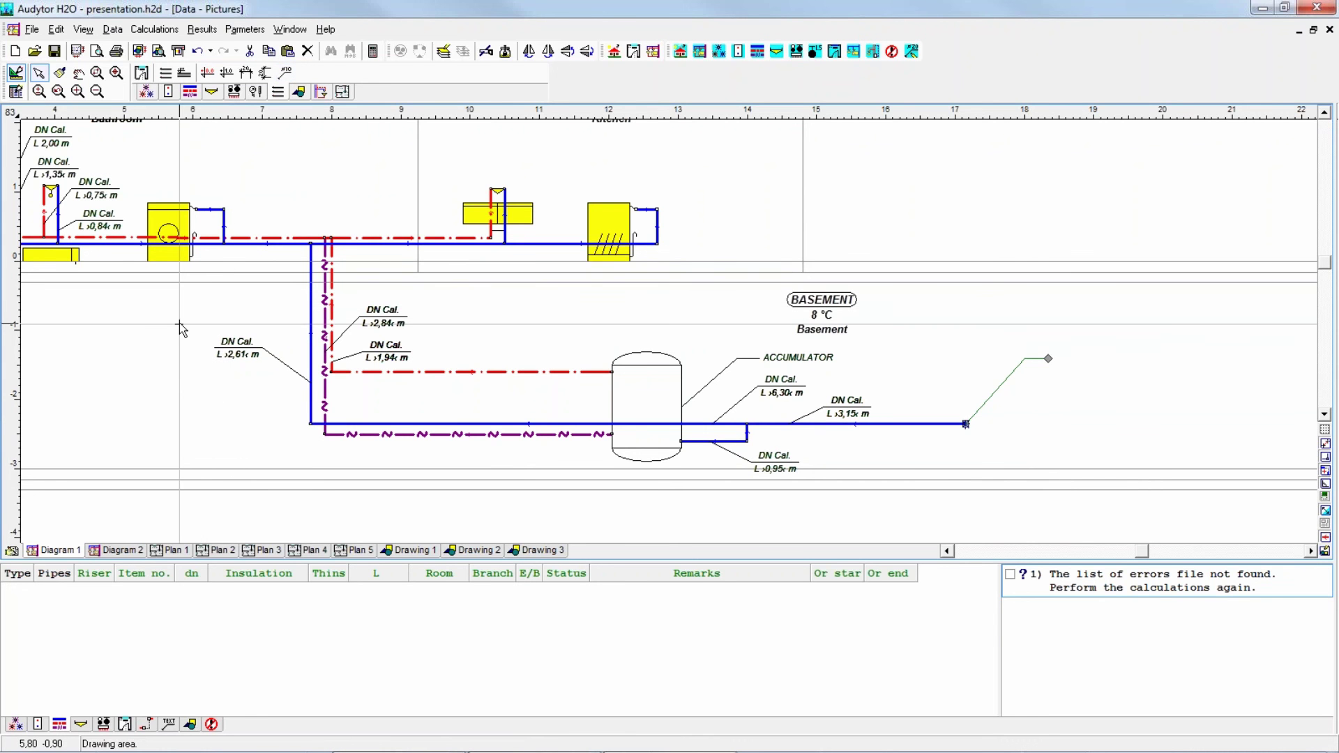
Run the installation calculations and close the resulting message
{"action": "scroll", "coordinate": [181, 327], "scroll_direction": "down", "scroll_amount": 2}
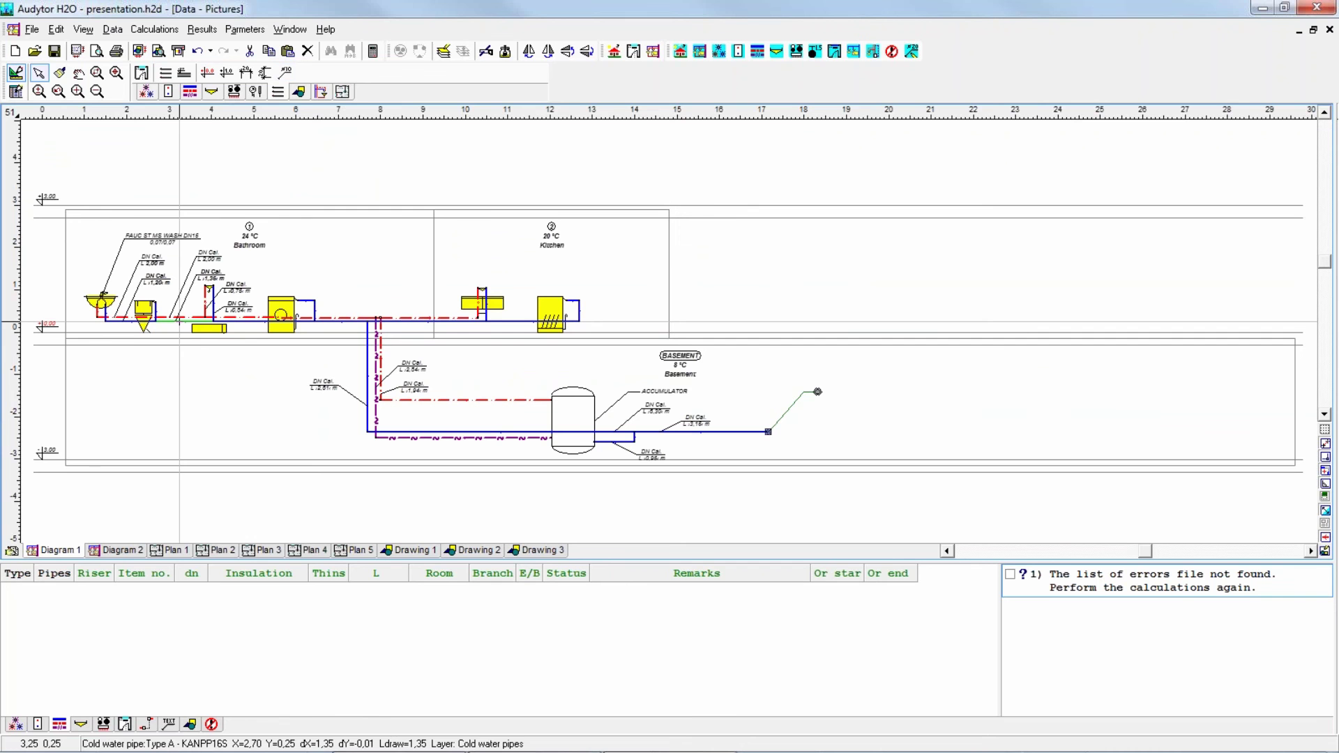
{"action": "left_click", "coordinate": [373, 53]}
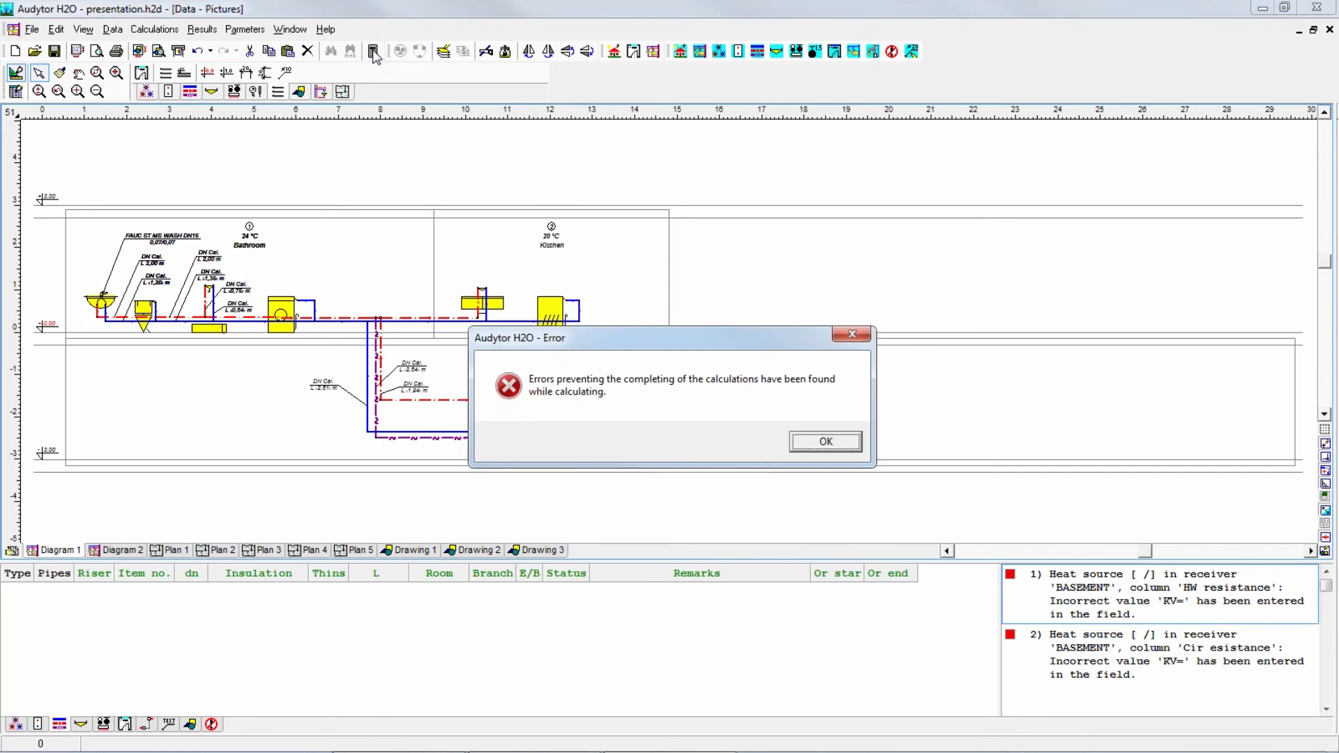
{"action": "left_click", "coordinate": [817, 441]}
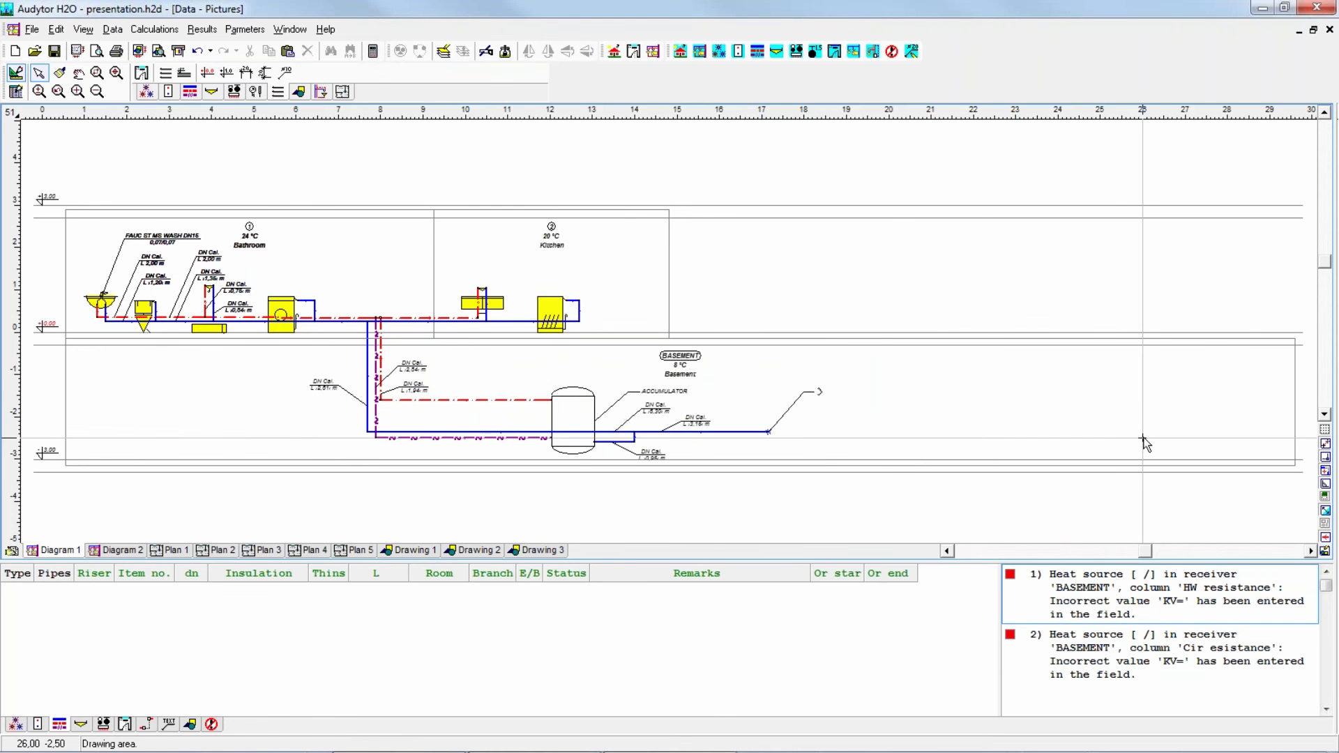
Set both the hot water and circulation hydraulic resistance of the accumulator to KV=6
{"action": "left_click", "coordinate": [573, 394]}
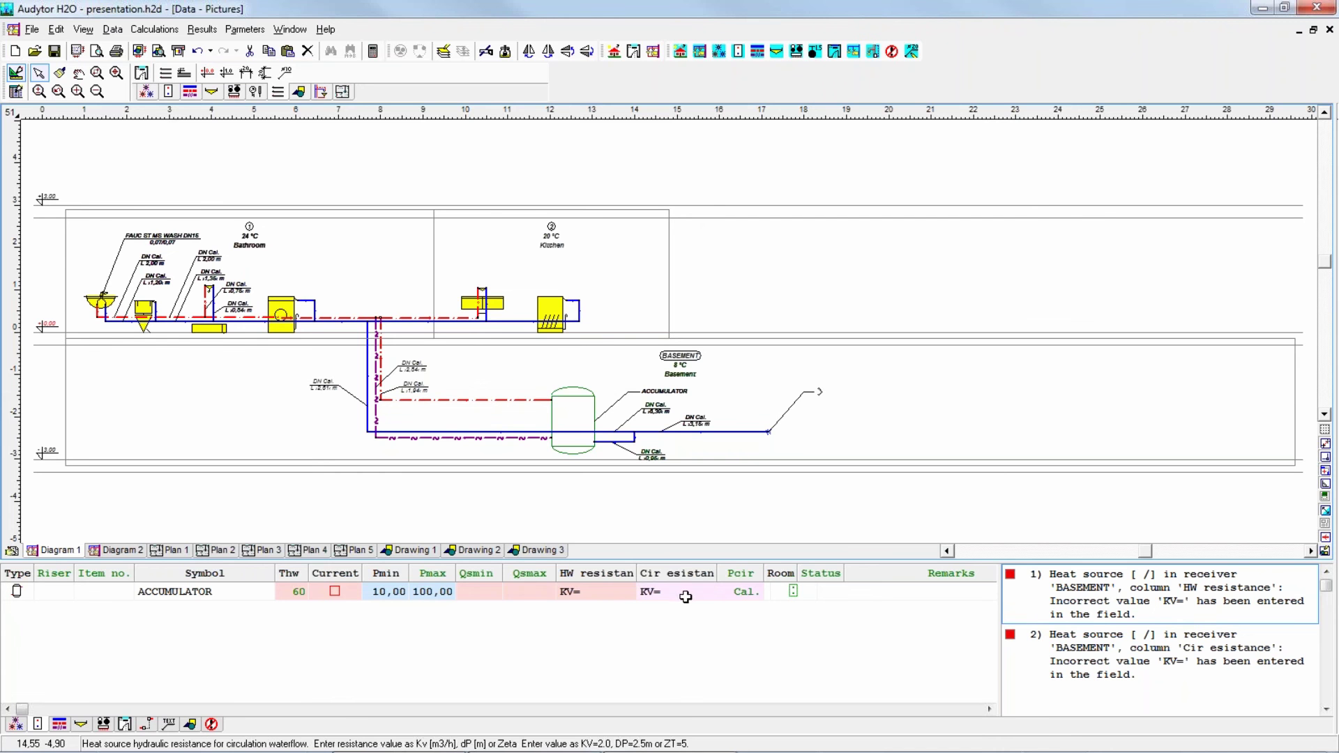
{"action": "left_click", "coordinate": [615, 596]}
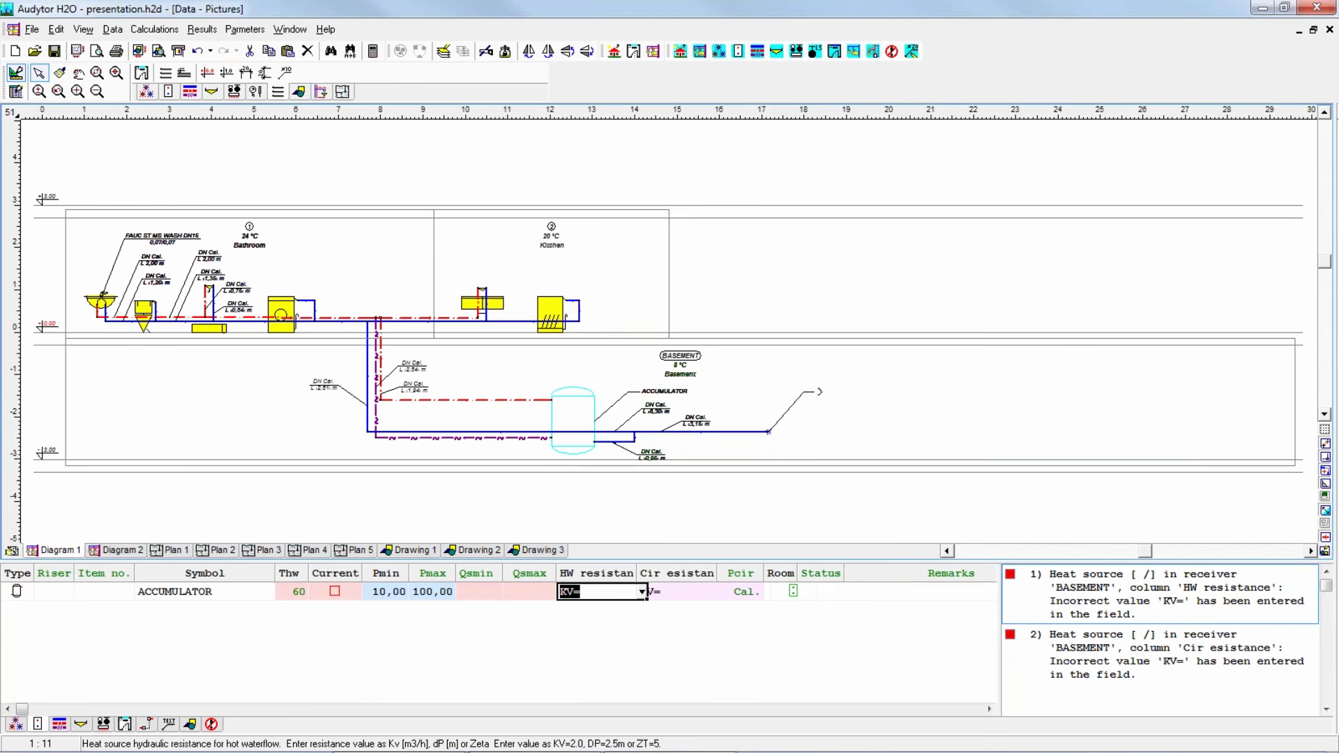
{"action": "left_click", "coordinate": [642, 591]}
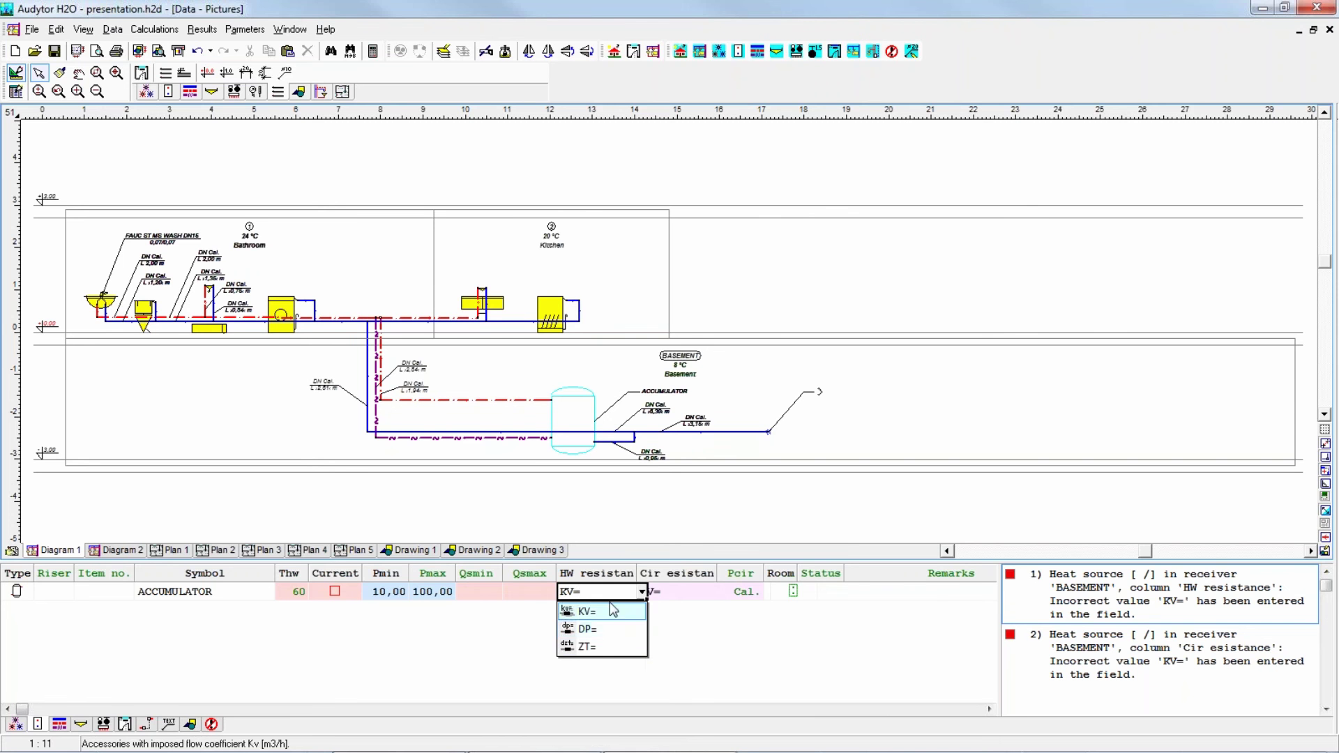
{"action": "left_click", "coordinate": [587, 611]}
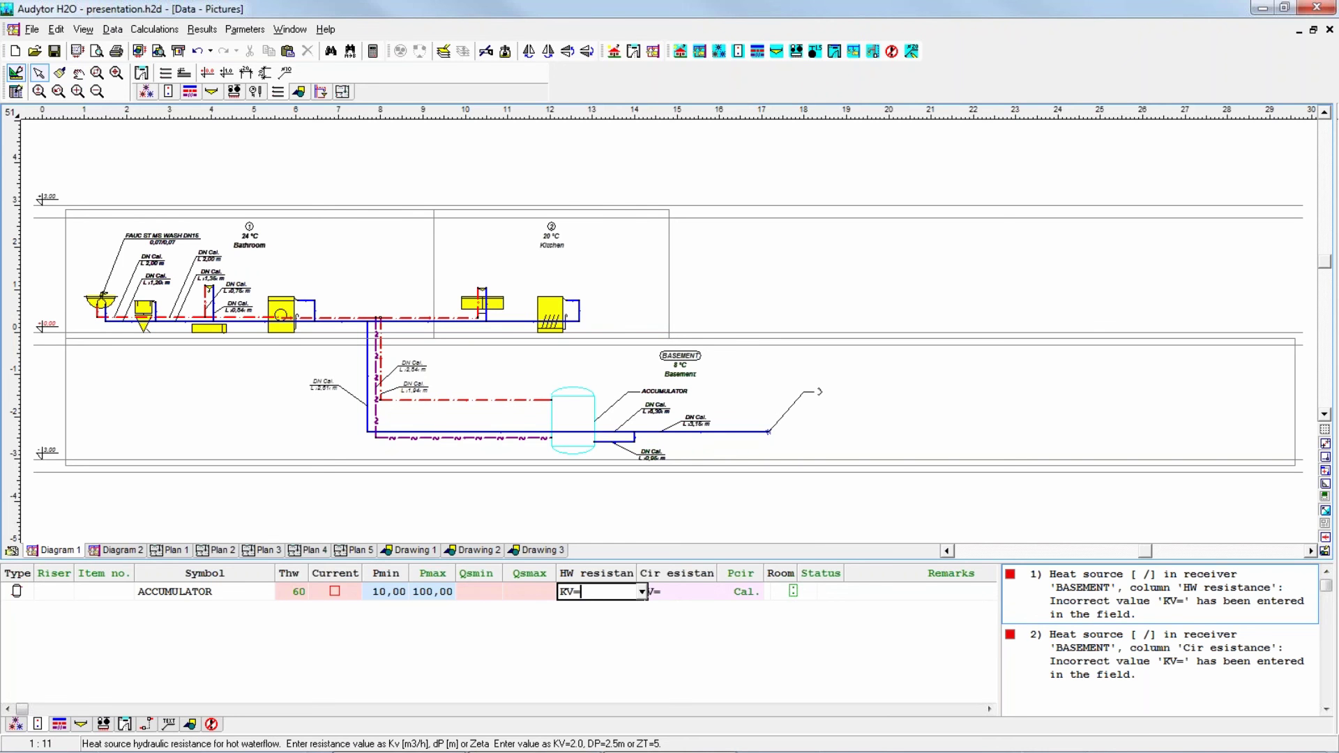
{"action": "type", "text": "6"}
{"action": "key", "text": "Tab"}
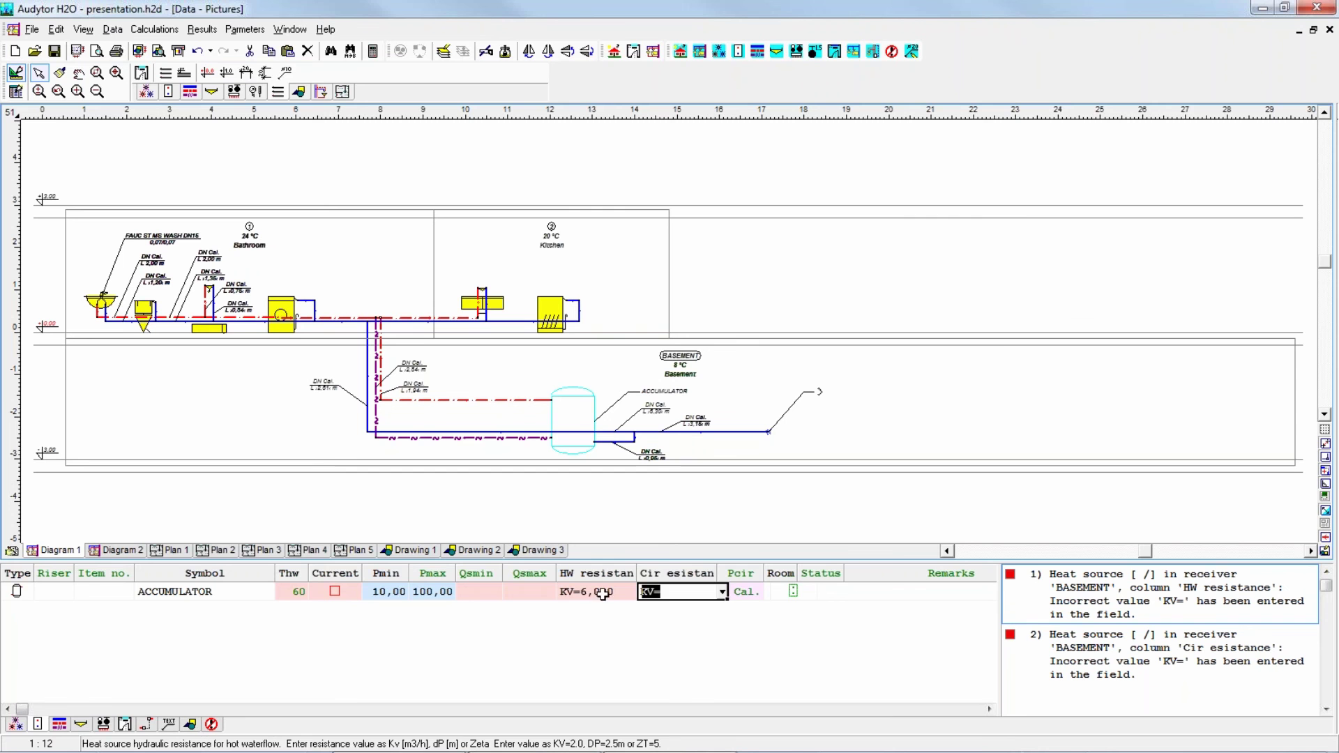
{"action": "type", "text": "6"}
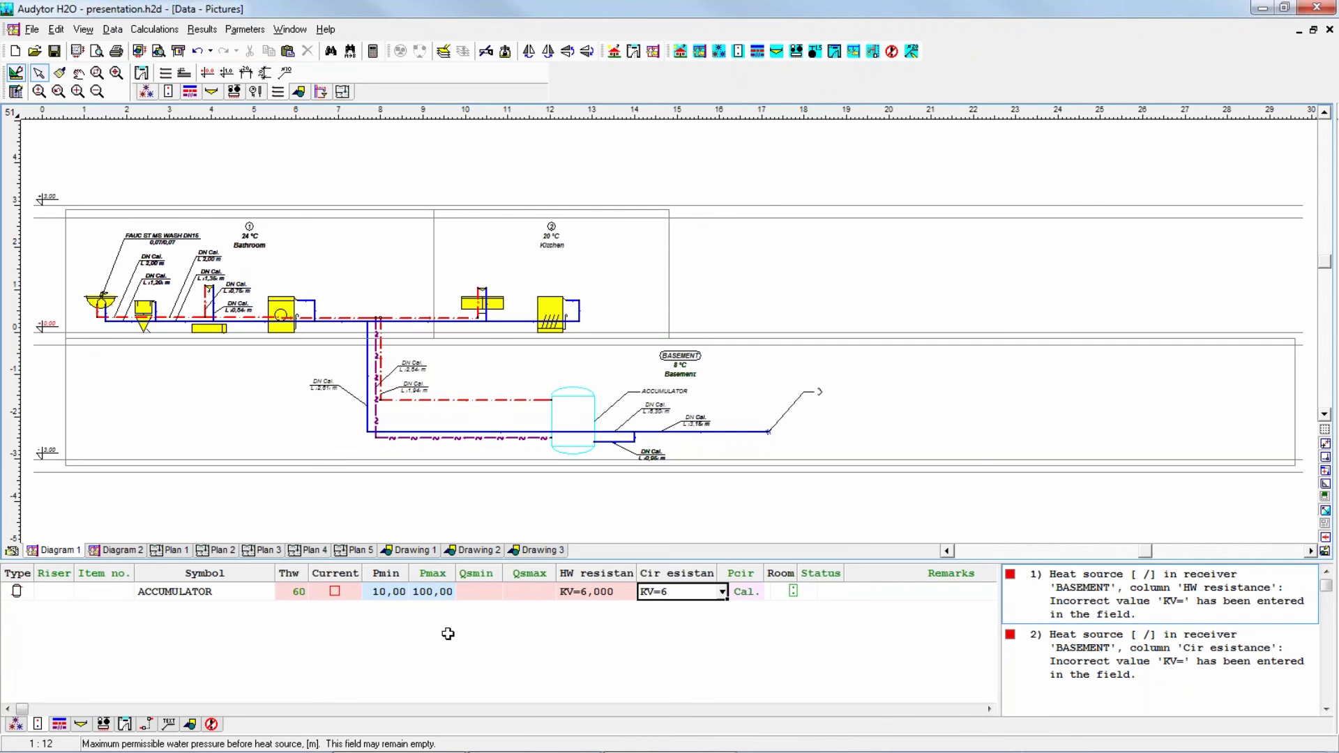
{"action": "left_click", "coordinate": [863, 591]}
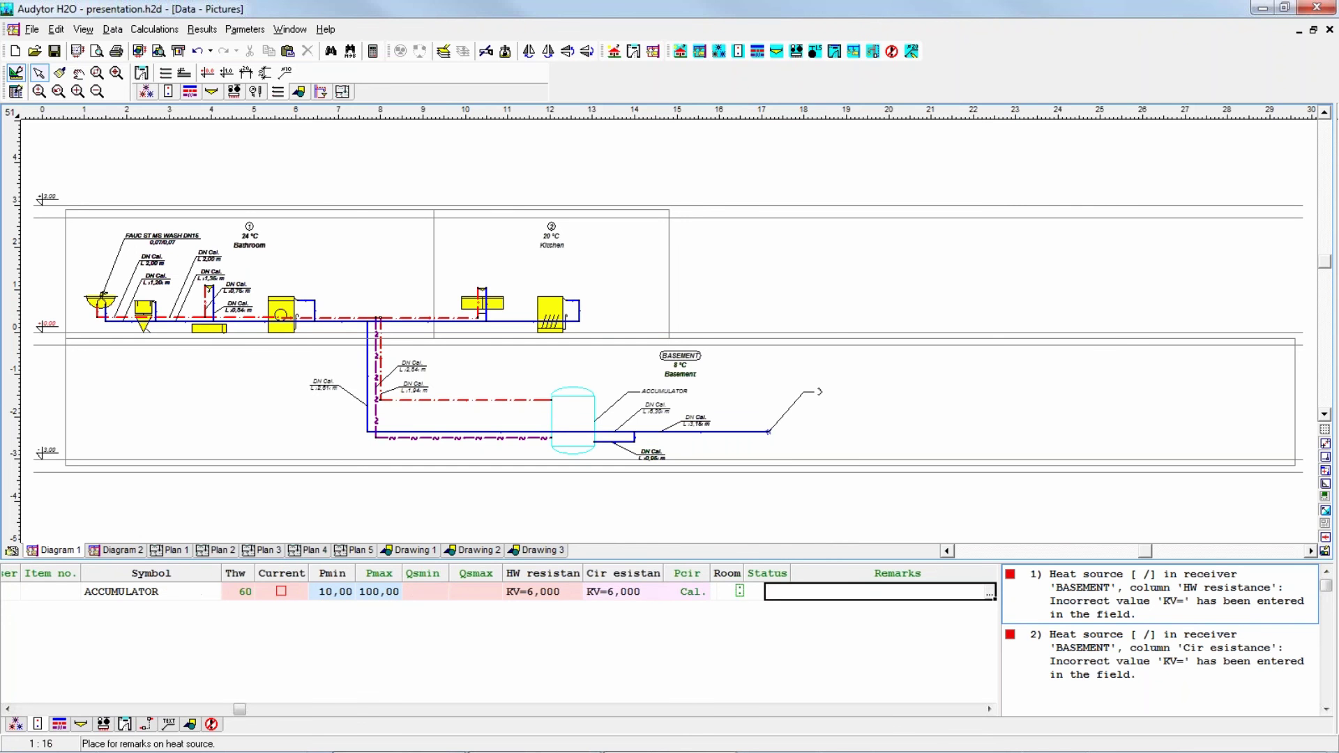
Rerun the calculations, review the full error list, and close it to return to the diagram
{"action": "key", "text": "F9"}
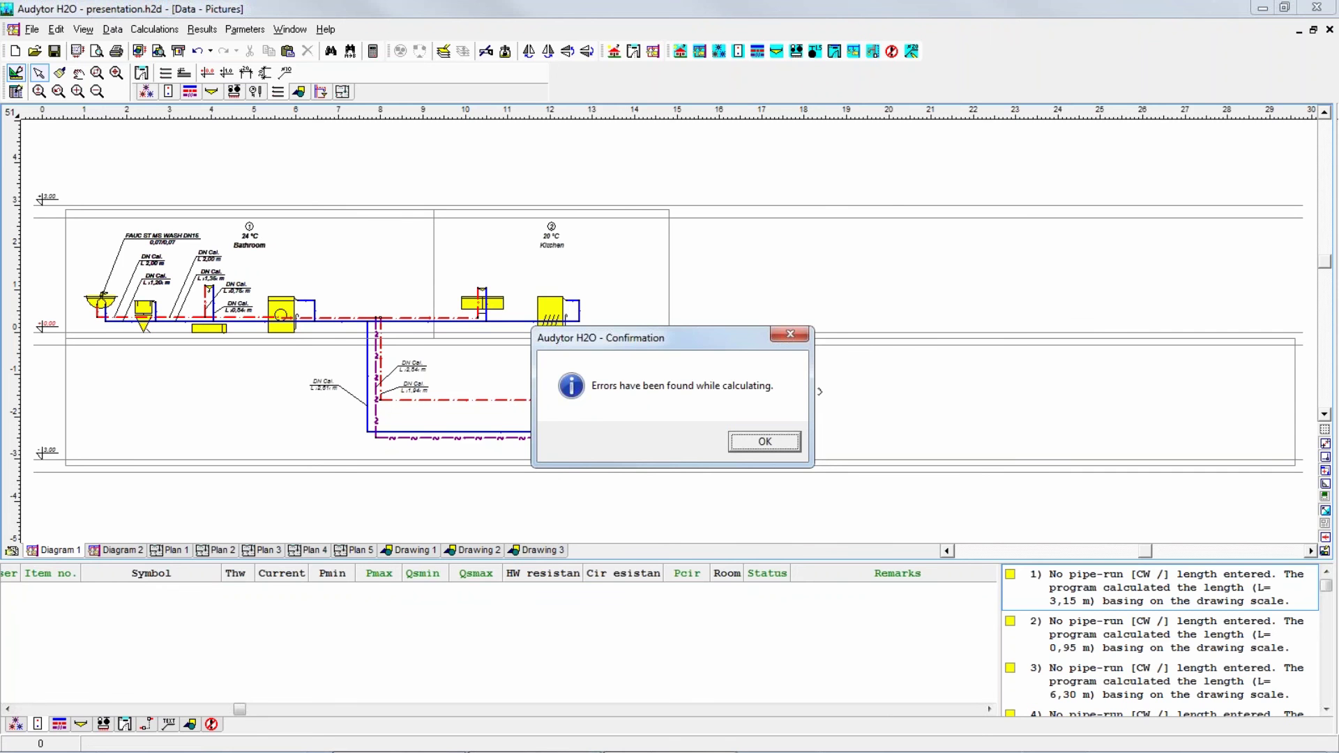
{"action": "left_click", "coordinate": [760, 447]}
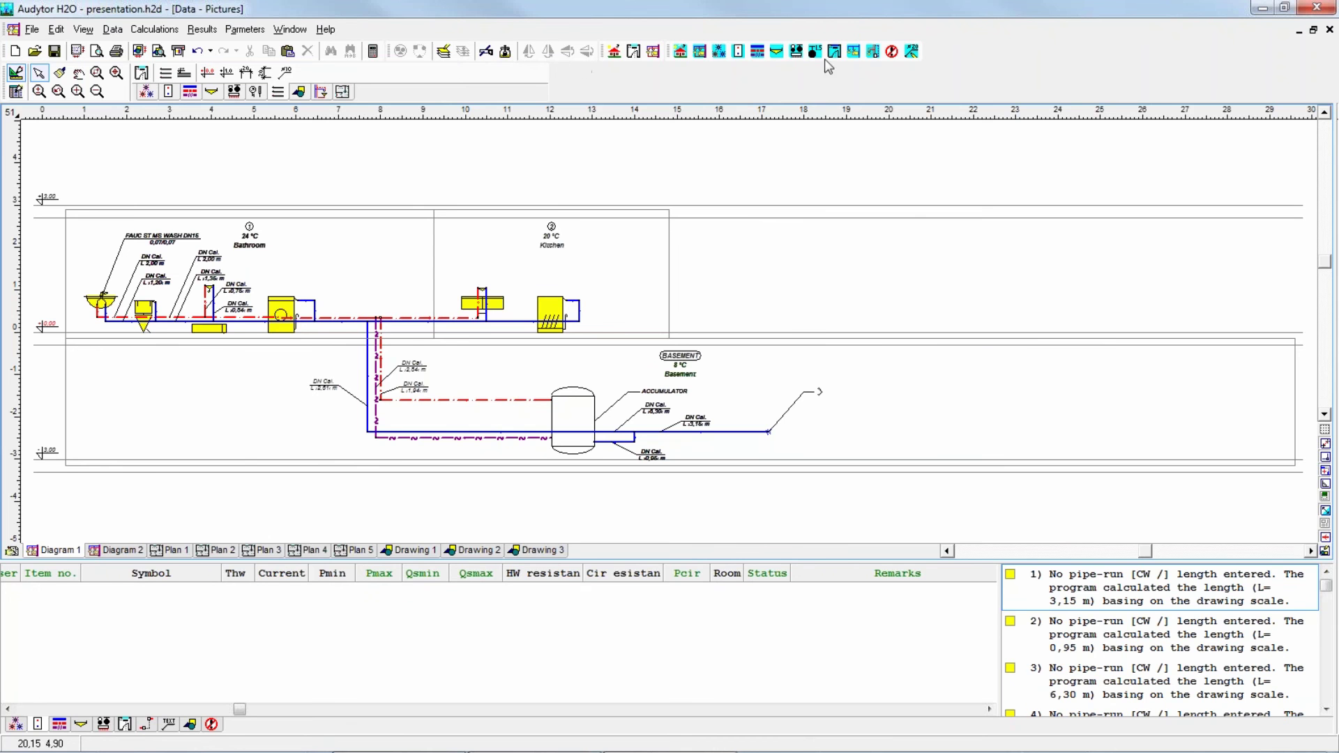
{"action": "left_click", "coordinate": [891, 51]}
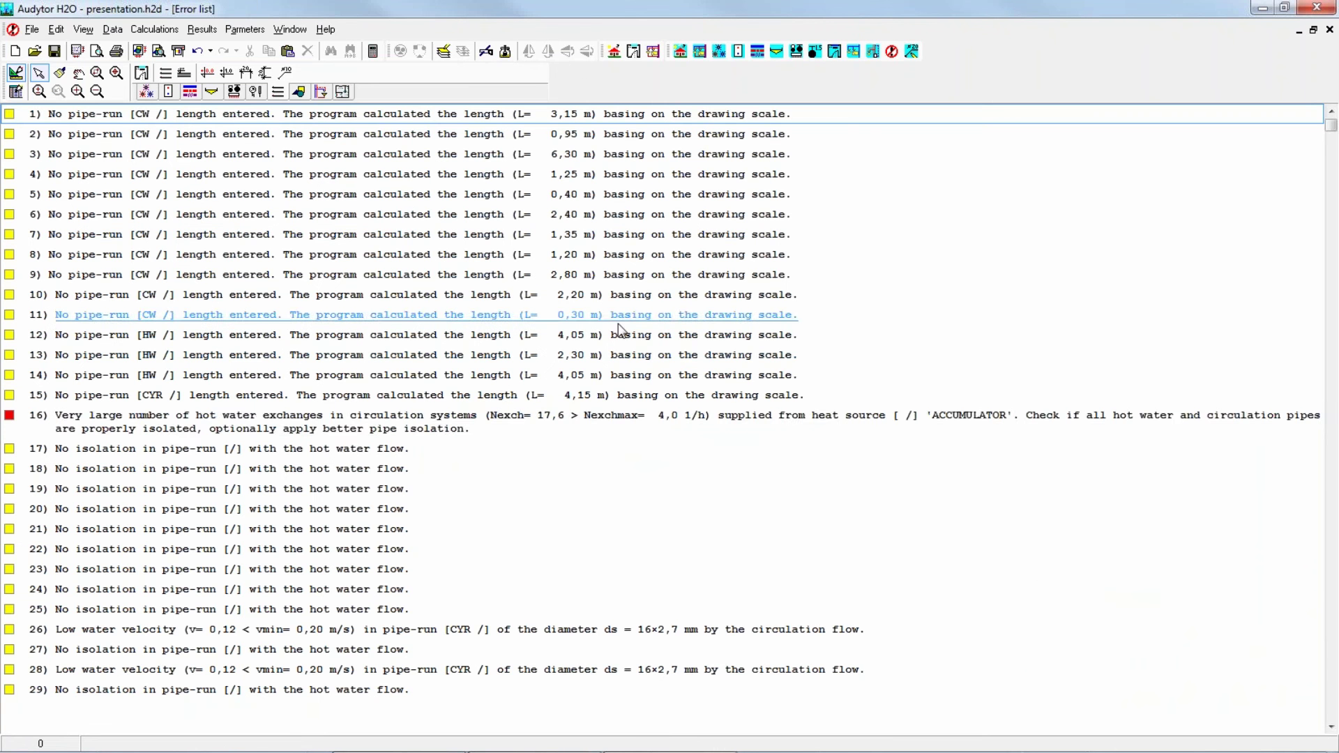
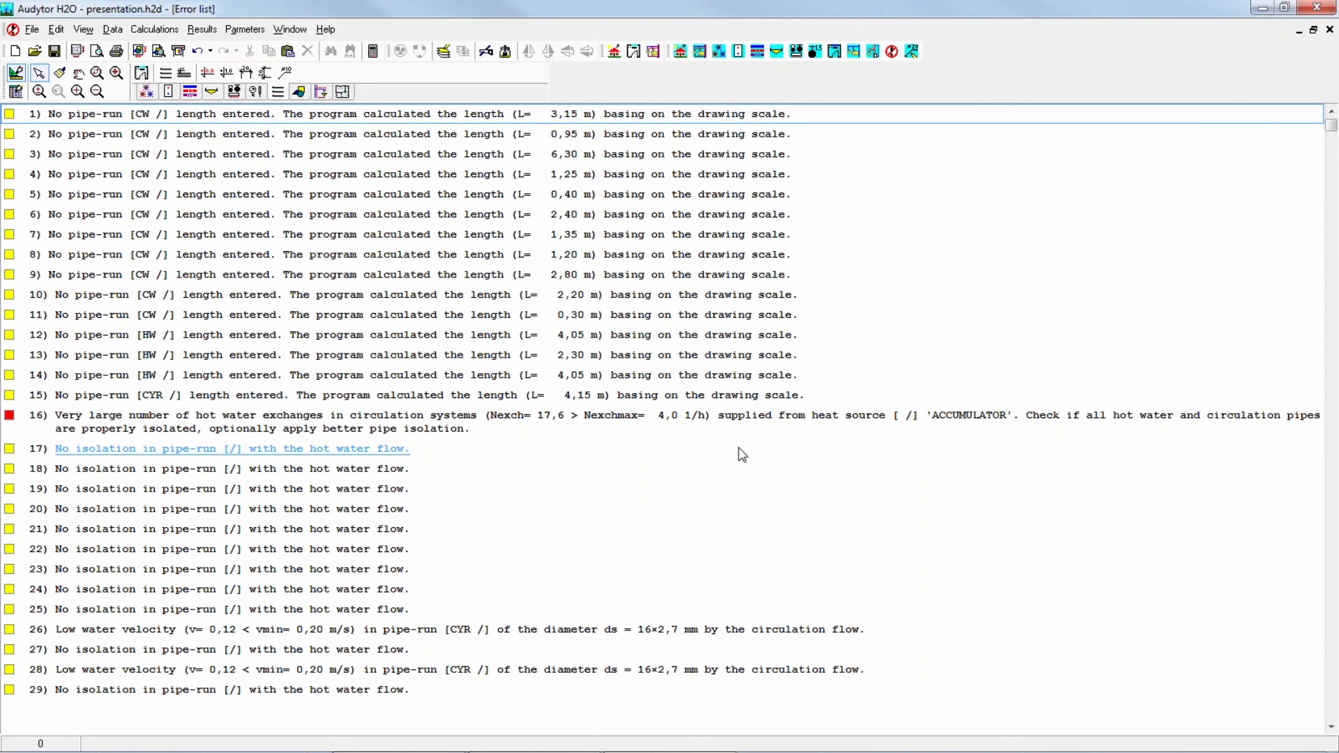
{"action": "left_click", "coordinate": [1329, 30]}
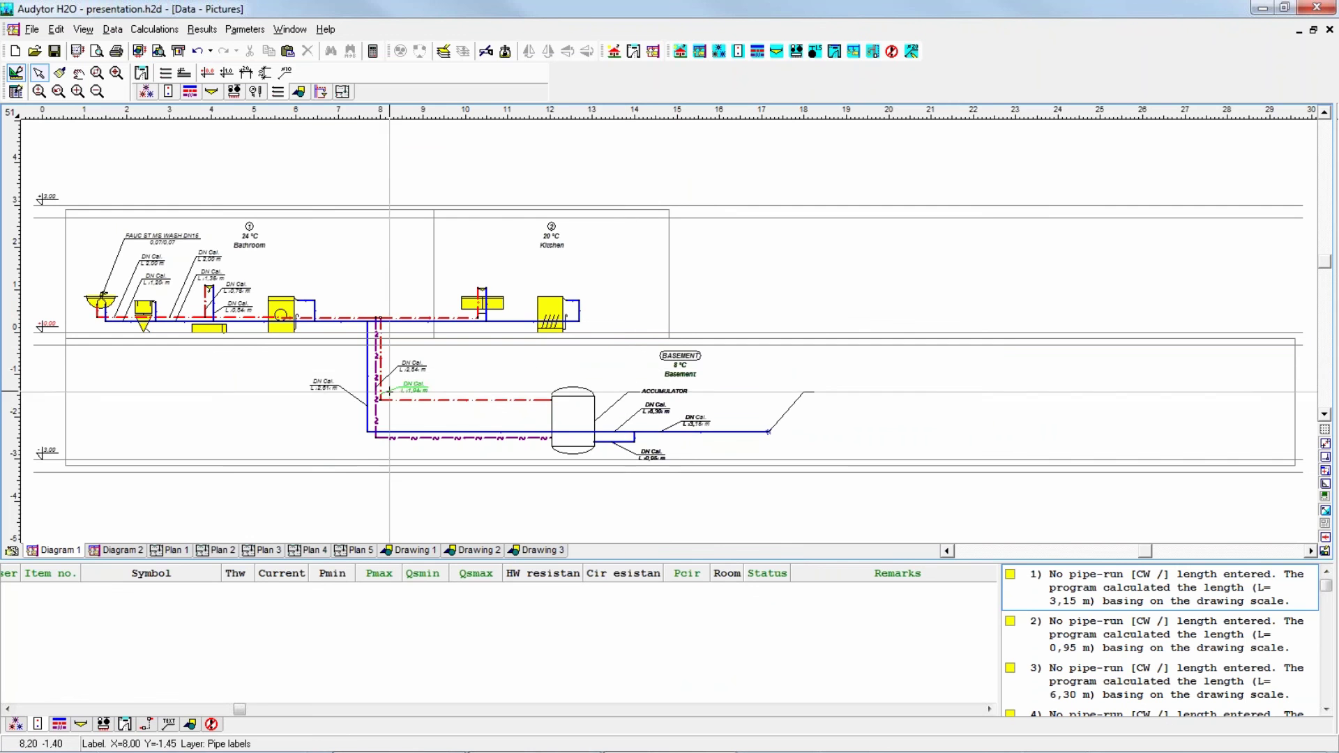
Open the graphical results of the diagram and examine the calculated pipe diameters in the bathroom and basement and the water source's required pressure
{"action": "middle_click_drag", "start_coordinate": [195, 365], "coordinate": [272, 397]}
{"action": "scroll", "coordinate": [272, 397], "scroll_direction": "up", "scroll_amount": 2}
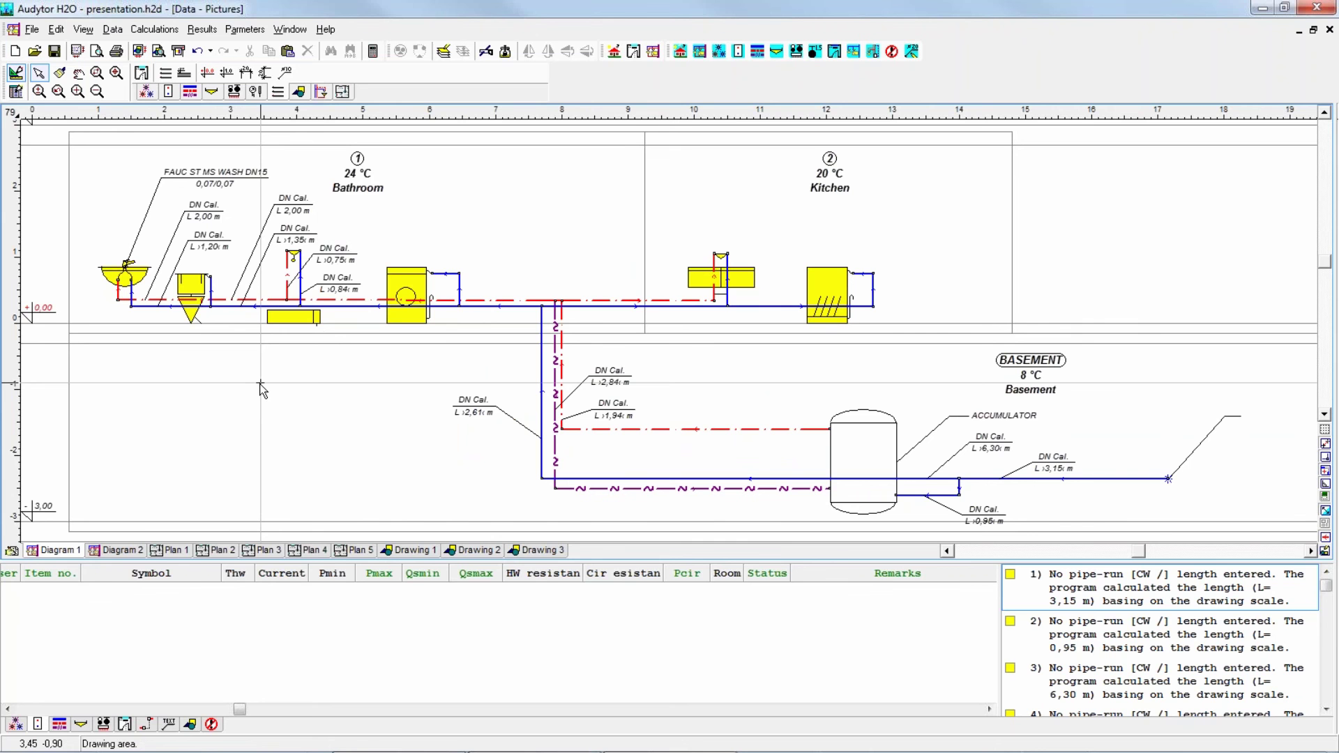
{"action": "key", "text": "F9"}
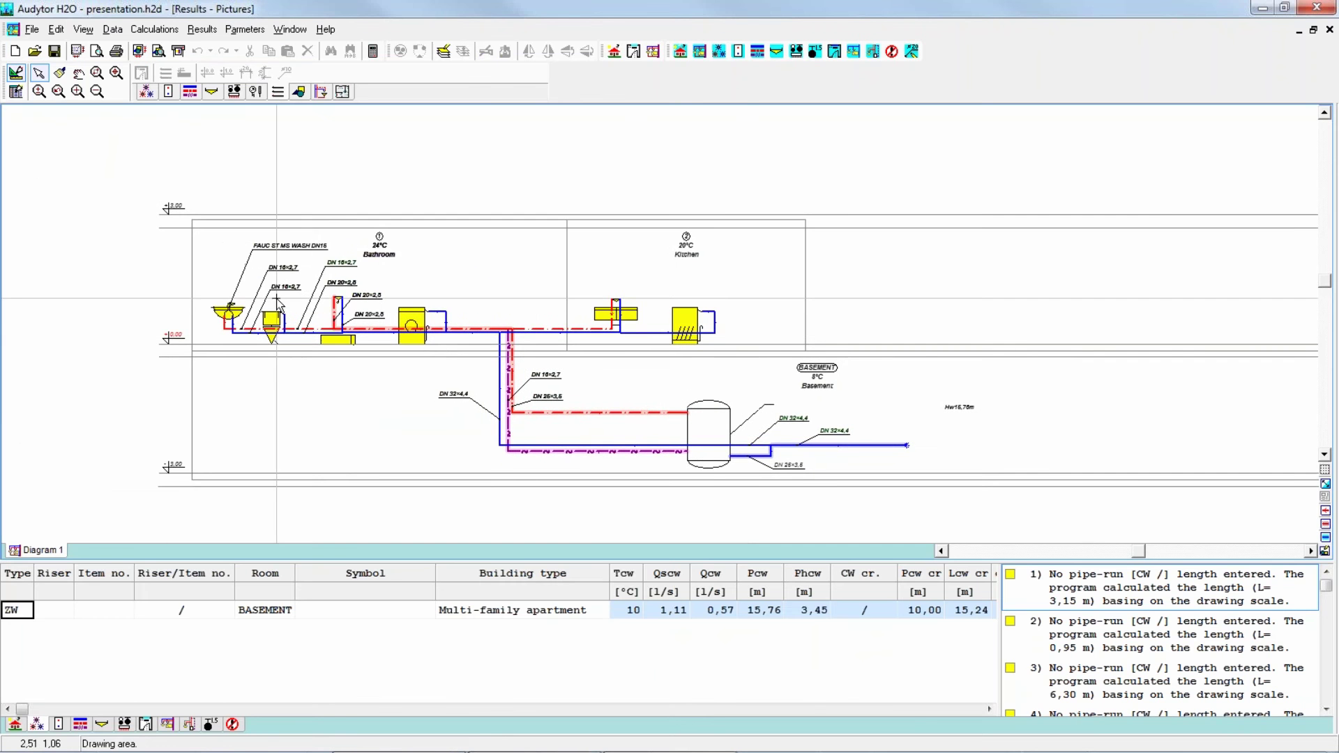
{"action": "scroll", "coordinate": [278, 304], "scroll_direction": "up", "scroll_amount": 4}
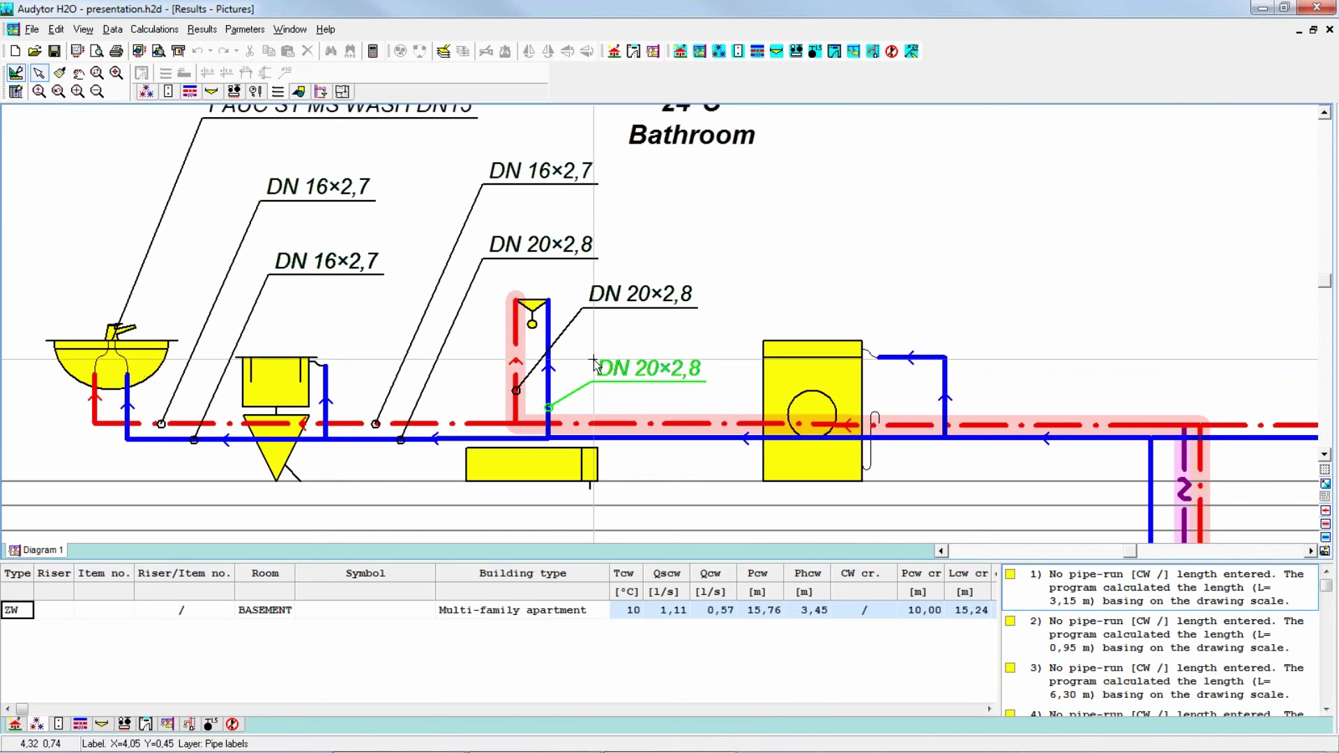
{"action": "mouse_move", "coordinate": [973, 385]}
{"action": "middle_mouse_down"}
{"action": "mouse_move", "coordinate": [518, 305]}
{"action": "mouse_move", "coordinate": [434, 101]}
{"action": "middle_mouse_up"}
{"action": "scroll", "coordinate": [716, 391], "scroll_direction": "down", "scroll_amount": 3}
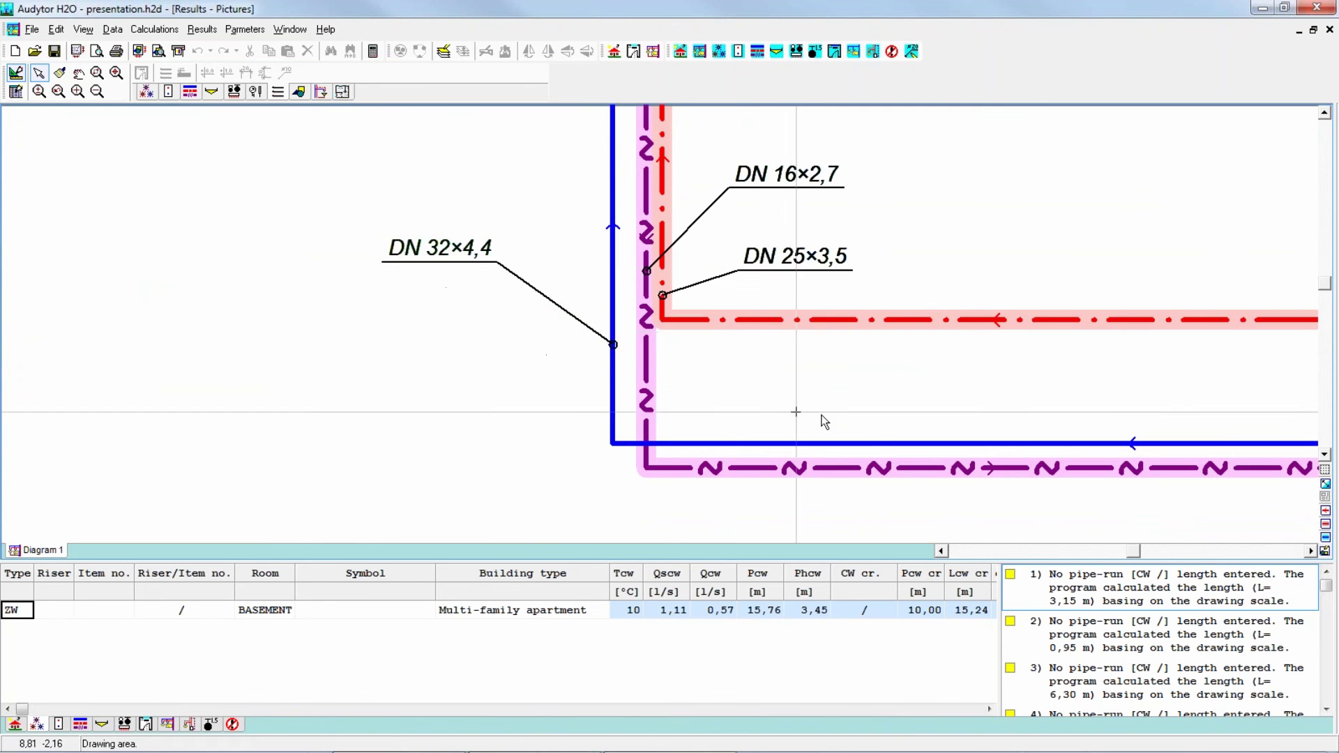
{"action": "scroll", "coordinate": [885, 432], "scroll_direction": "right", "scroll_amount": 5}
{"action": "middle_click_drag", "start_coordinate": [945, 445], "coordinate": [522, 366]}
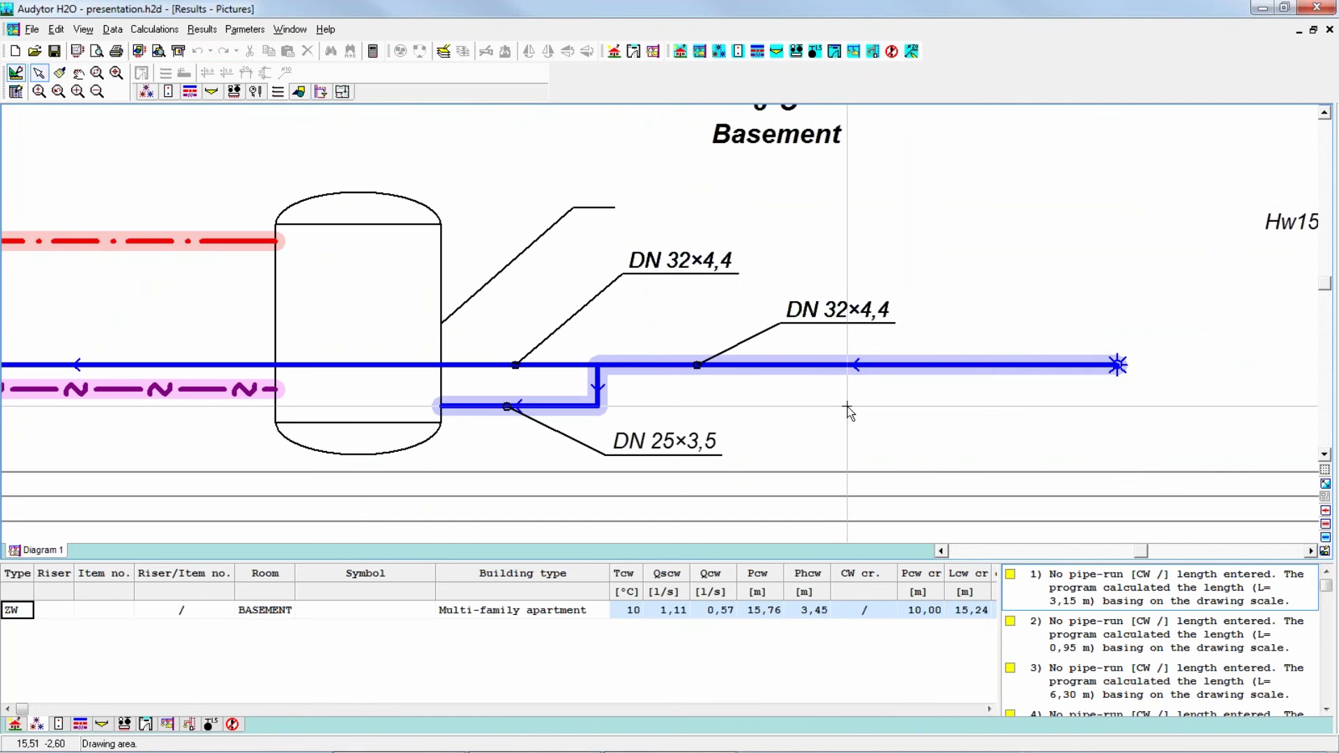
{"action": "middle_click_drag", "start_coordinate": [1090, 311], "coordinate": [899, 297]}
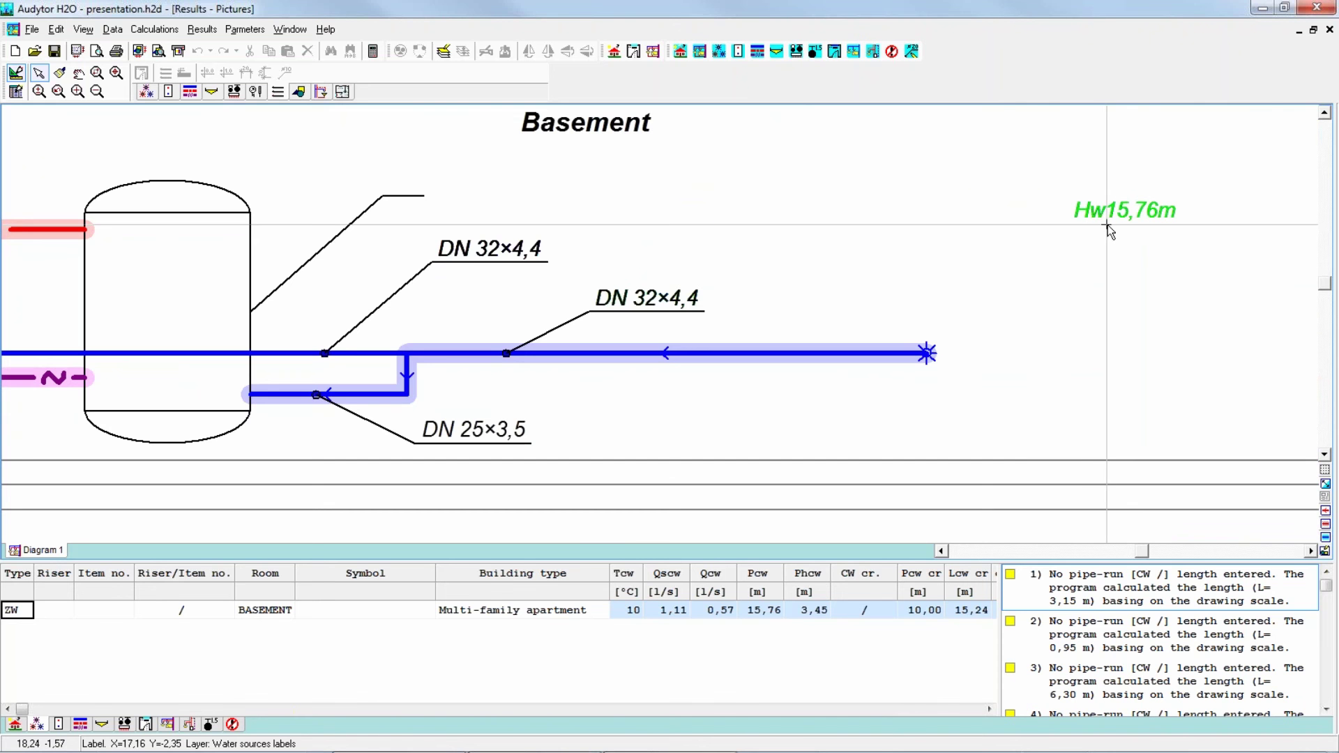
Examine the calculated pipe diameters on the basement supply, the risers and the bathroom shower connections in the results diagram
{"action": "middle_click_drag", "start_coordinate": [547, 259], "coordinate": [649, 259]}
{"action": "middle_click_drag", "start_coordinate": [882, 320], "coordinate": [986, 320]}
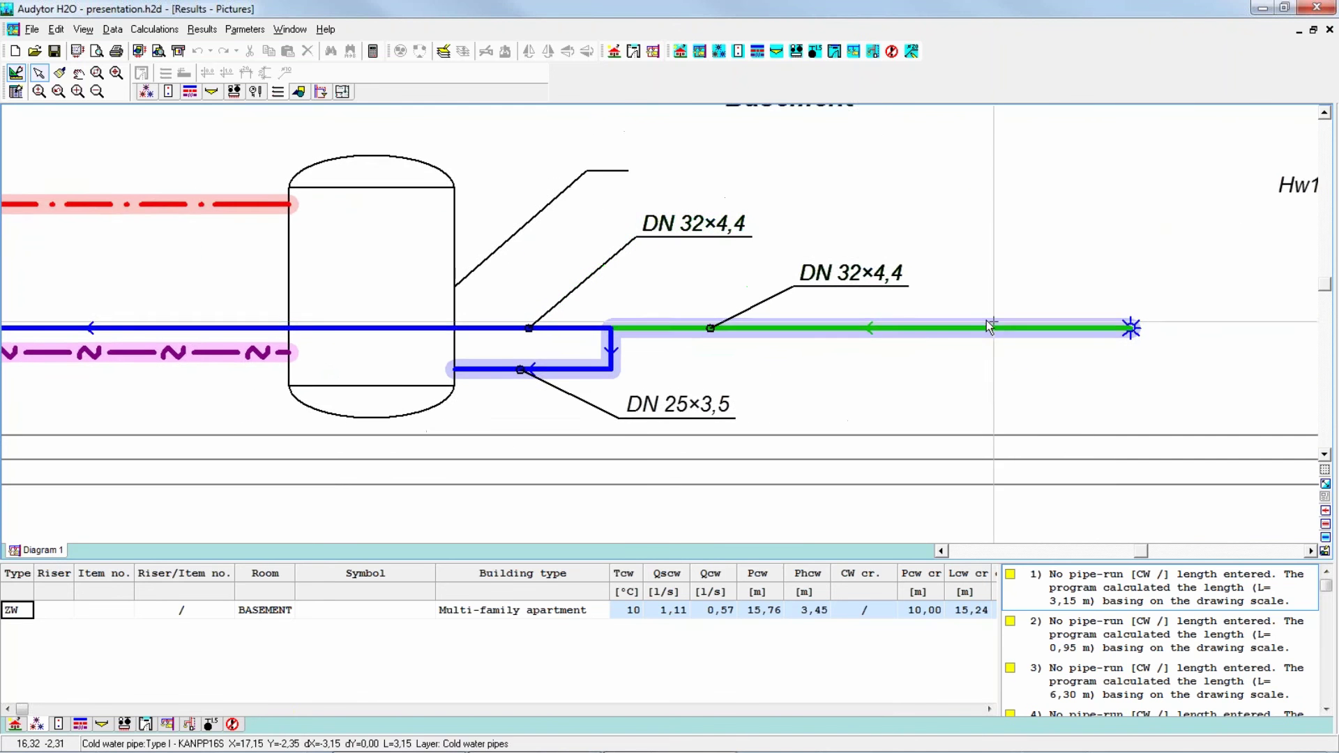
{"action": "scroll", "coordinate": [986, 320], "scroll_direction": "down", "scroll_amount": 3}
{"action": "scroll", "coordinate": [956, 312], "scroll_direction": "down", "scroll_amount": 2}
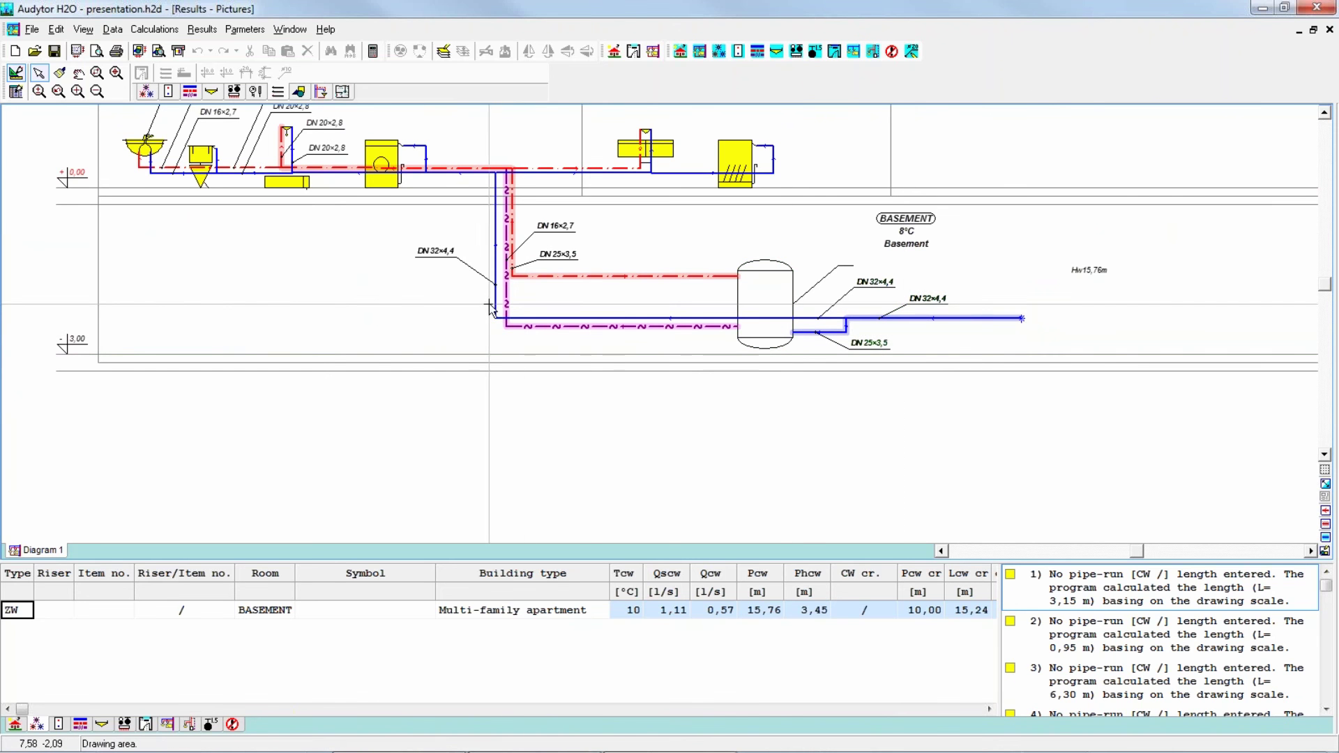
{"action": "middle_click_drag", "start_coordinate": [458, 264], "coordinate": [437, 264]}
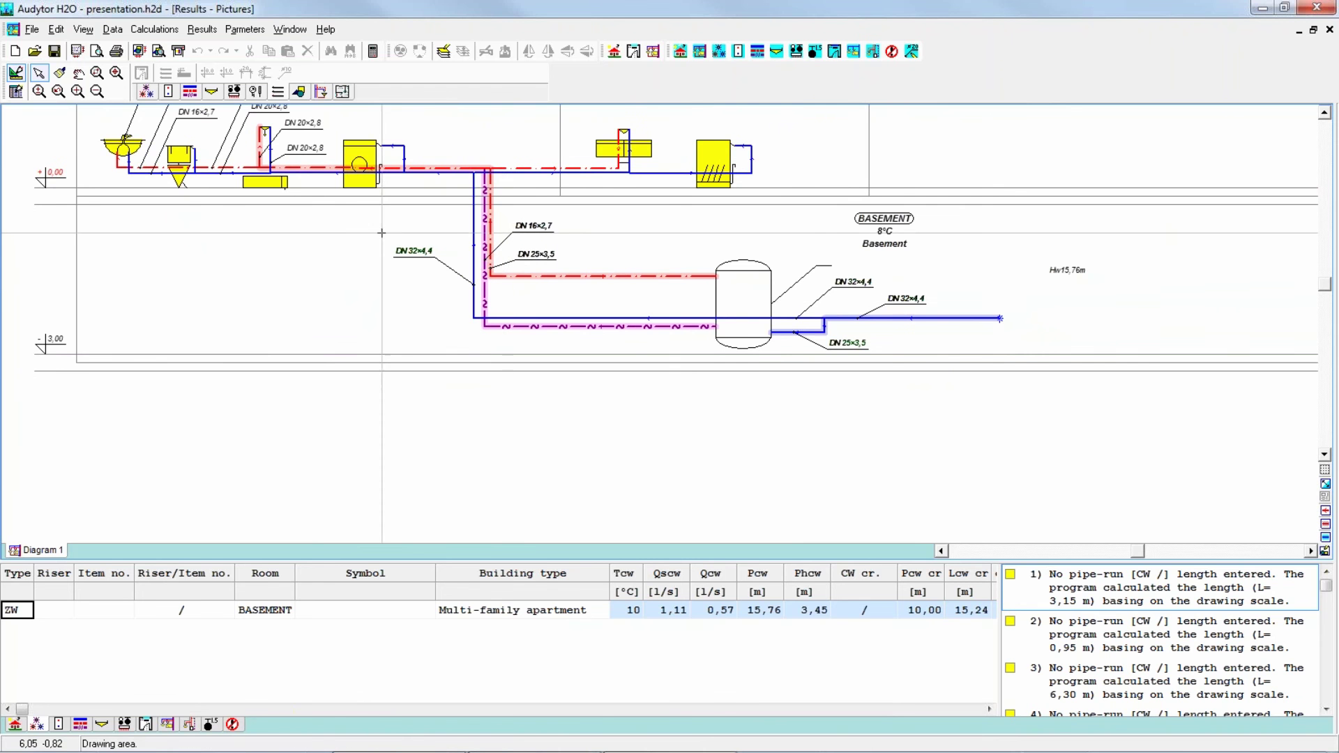
{"action": "scroll", "coordinate": [380, 230], "scroll_direction": "up", "scroll_amount": 3}
{"action": "scroll", "coordinate": [421, 262], "scroll_direction": "up", "scroll_amount": 2}
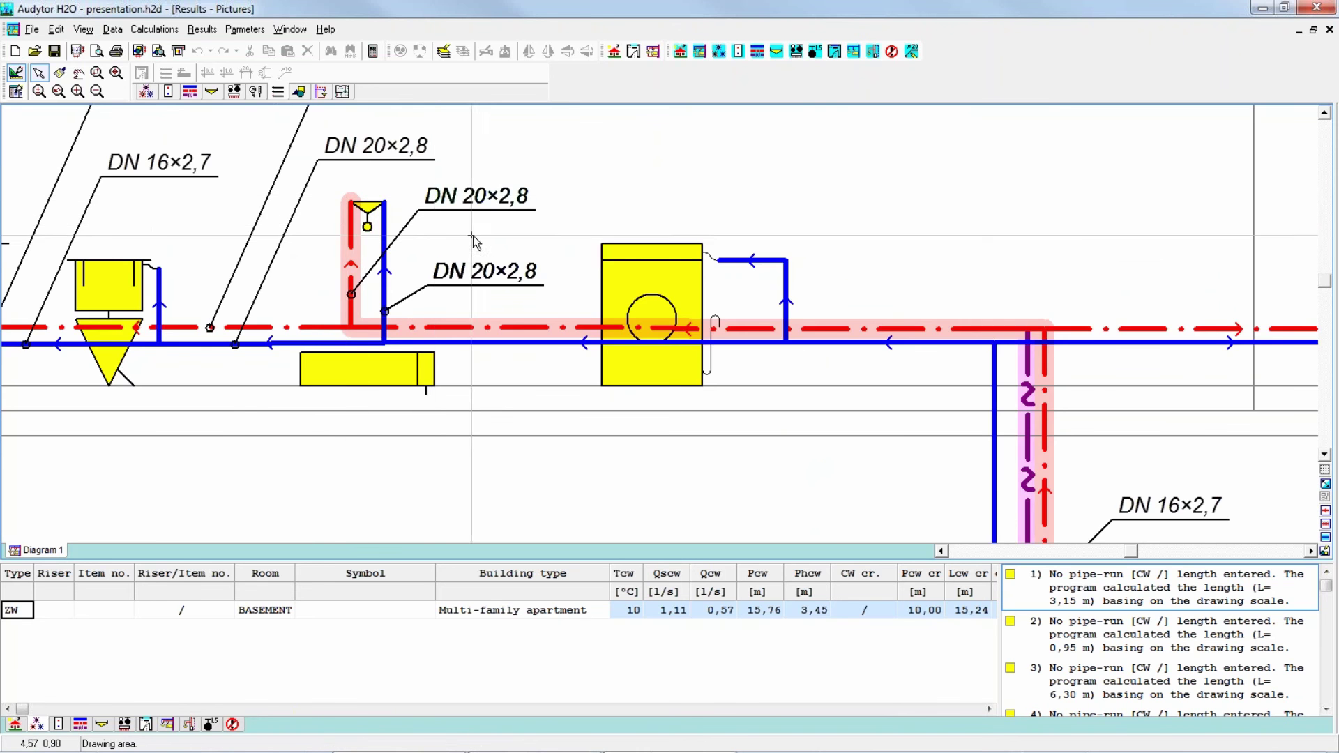
{"action": "scroll", "coordinate": [556, 236], "scroll_direction": "down", "scroll_amount": 3}
{"action": "scroll", "coordinate": [565, 233], "scroll_direction": "down", "scroll_amount": 2}
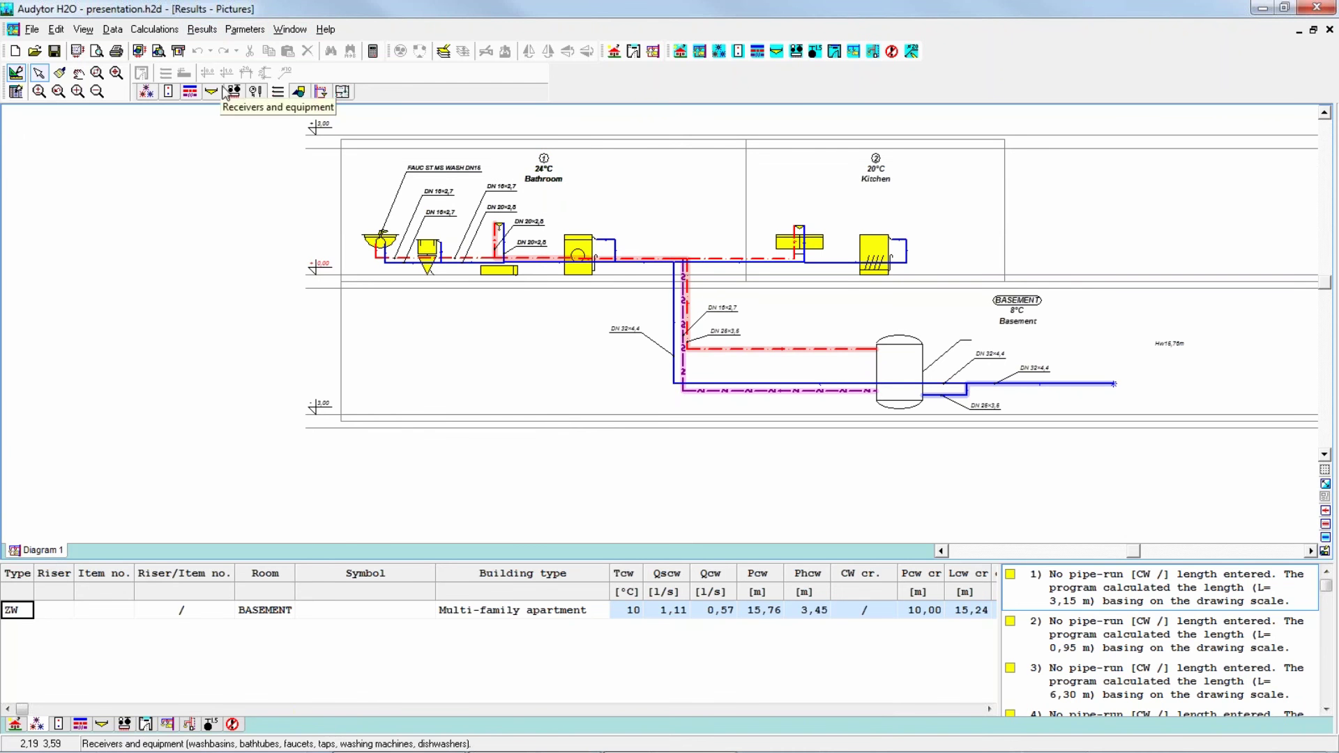
Open the general calculation results and check the cold water source's required disposable pressure
{"action": "left_click", "coordinate": [203, 30]}
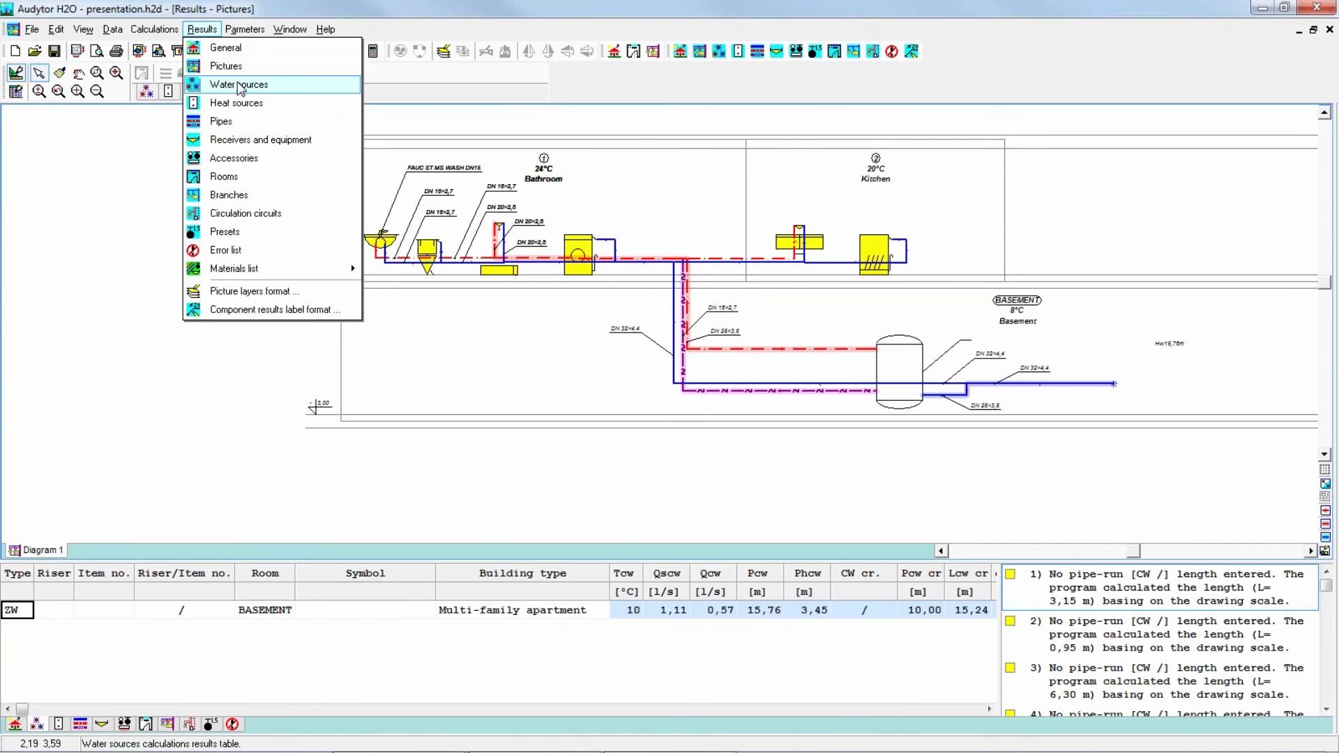
{"action": "left_click", "coordinate": [258, 53]}
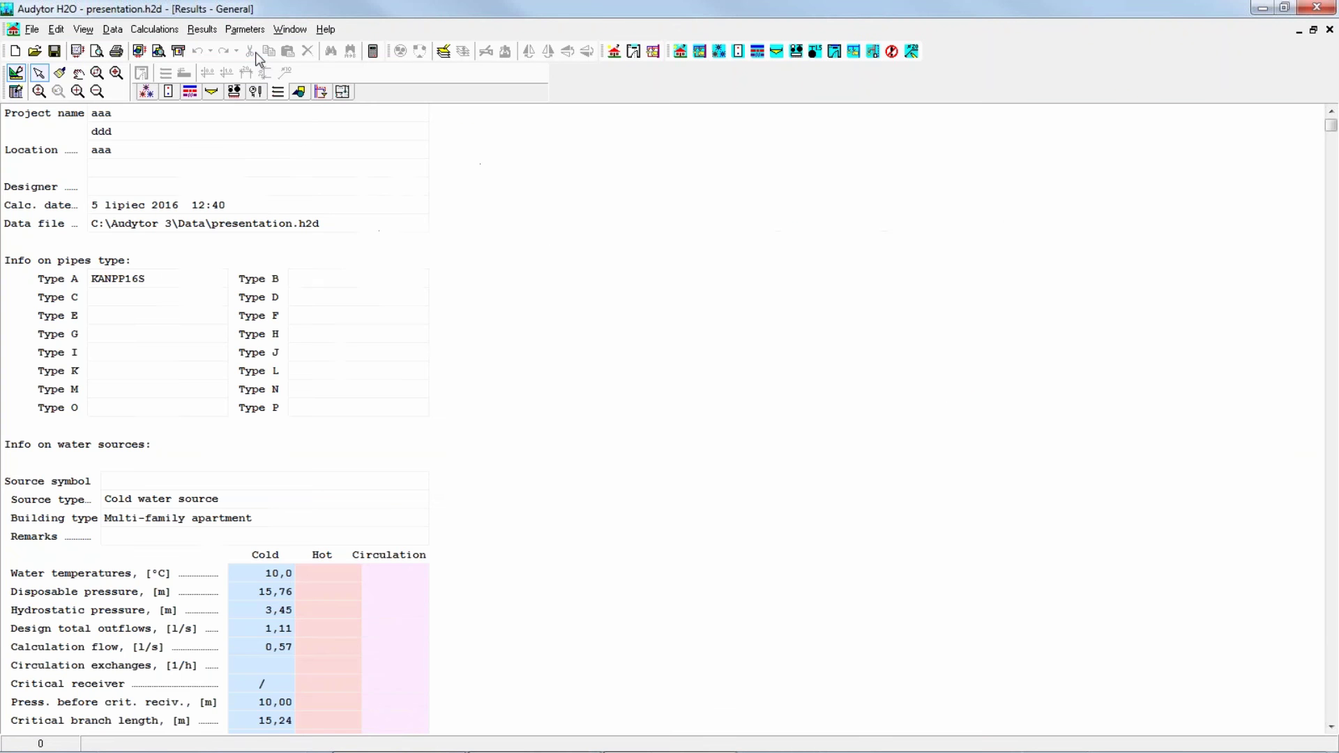
{"action": "left_click", "coordinate": [385, 369]}
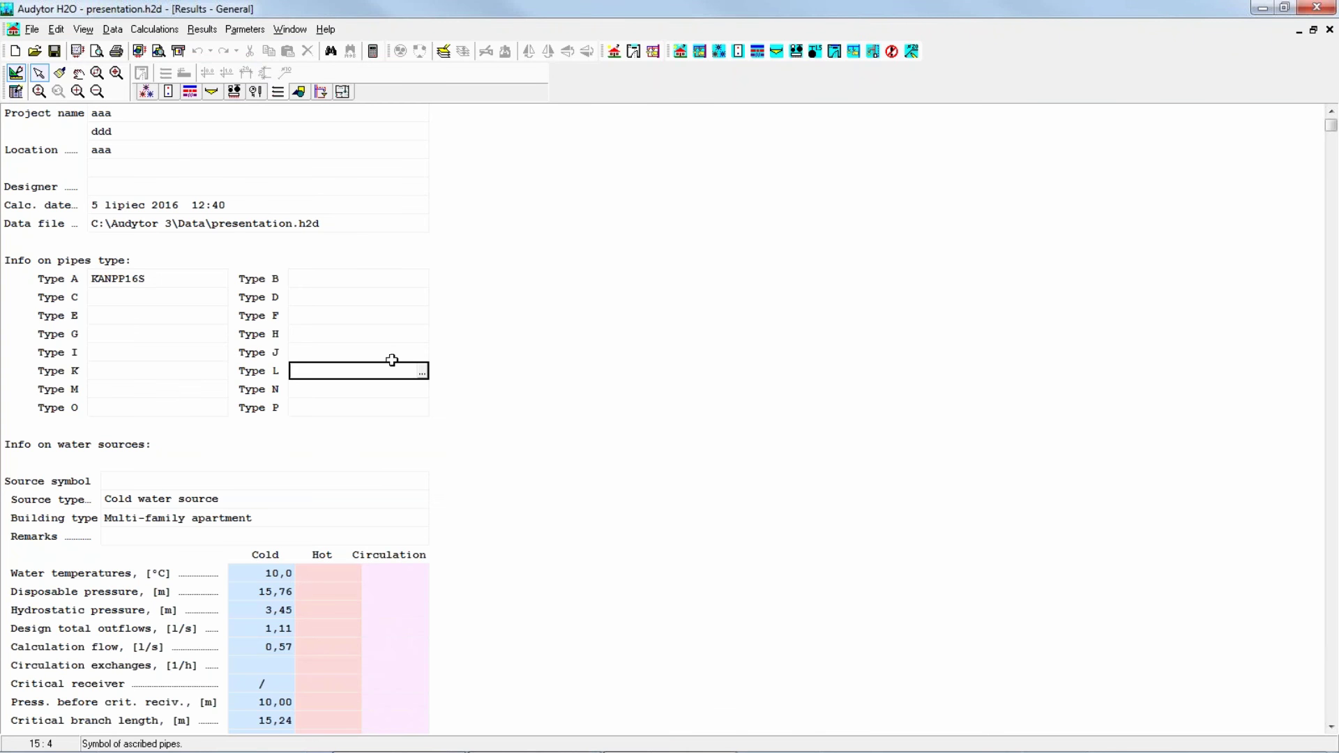
{"action": "scroll", "coordinate": [392, 358], "scroll_direction": "down", "scroll_amount": 1}
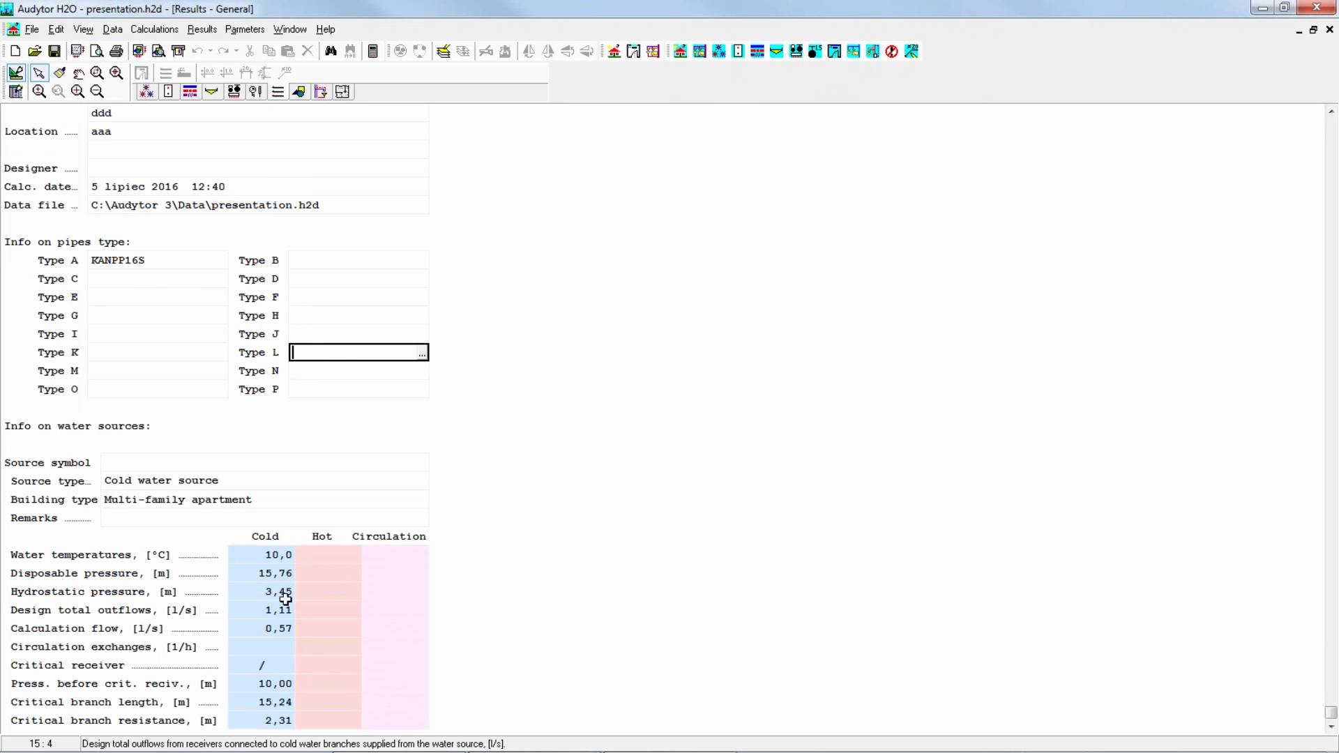
{"action": "left_click", "coordinate": [256, 574]}
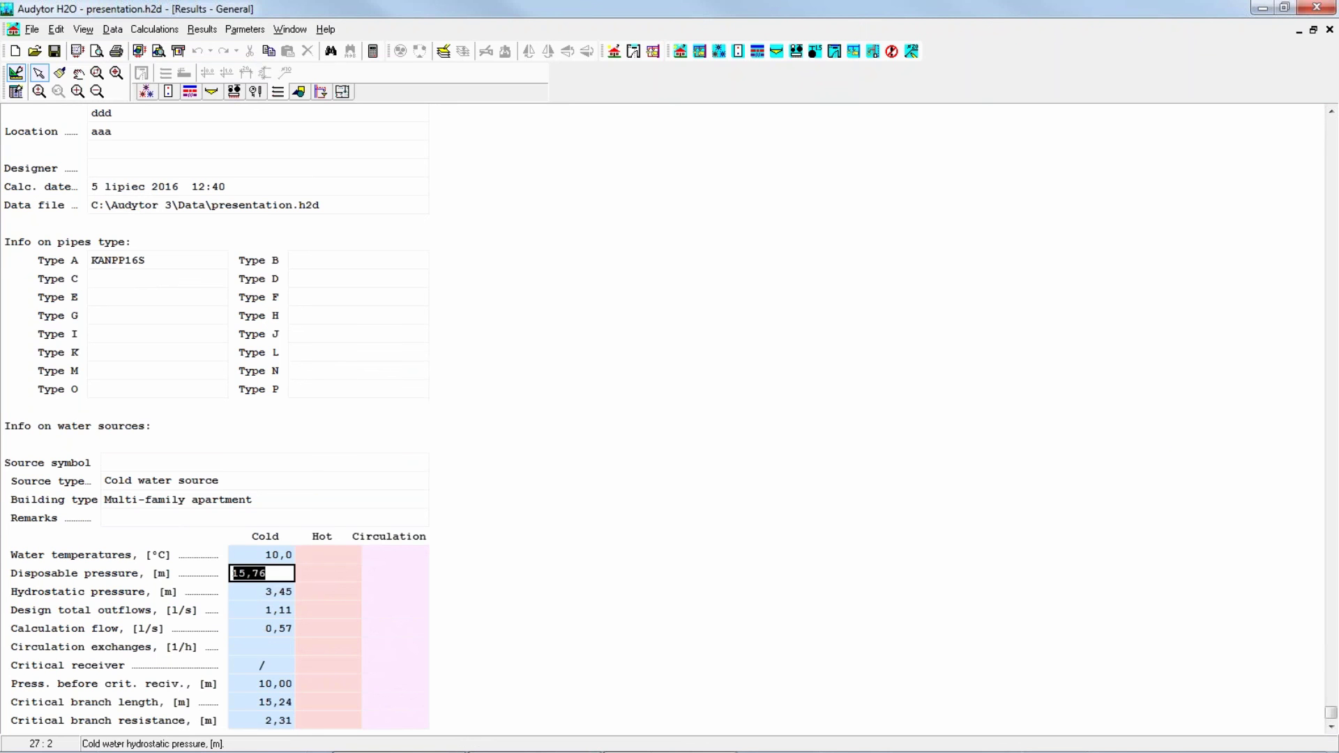
{"action": "left_click", "coordinate": [283, 574]}
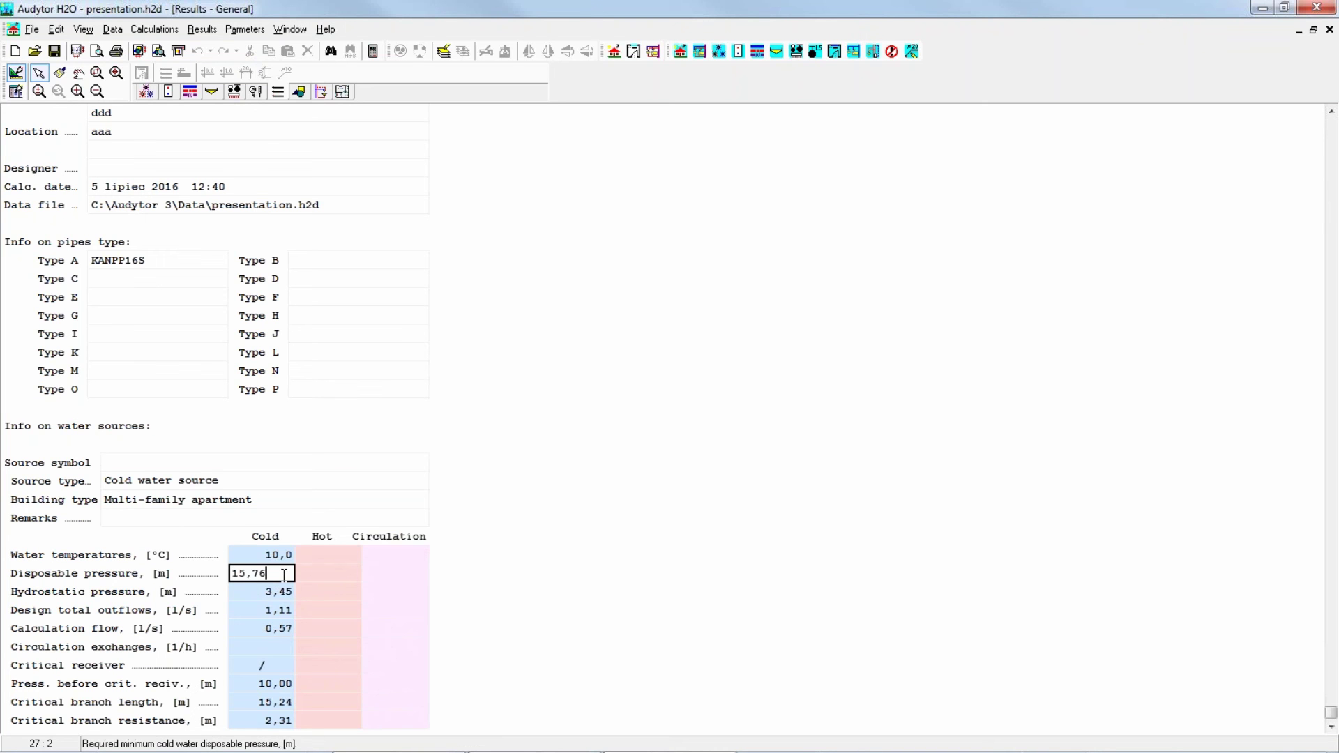
Review the results table for water sources, followed by the one for heat sources
{"action": "left_click", "coordinate": [202, 31]}
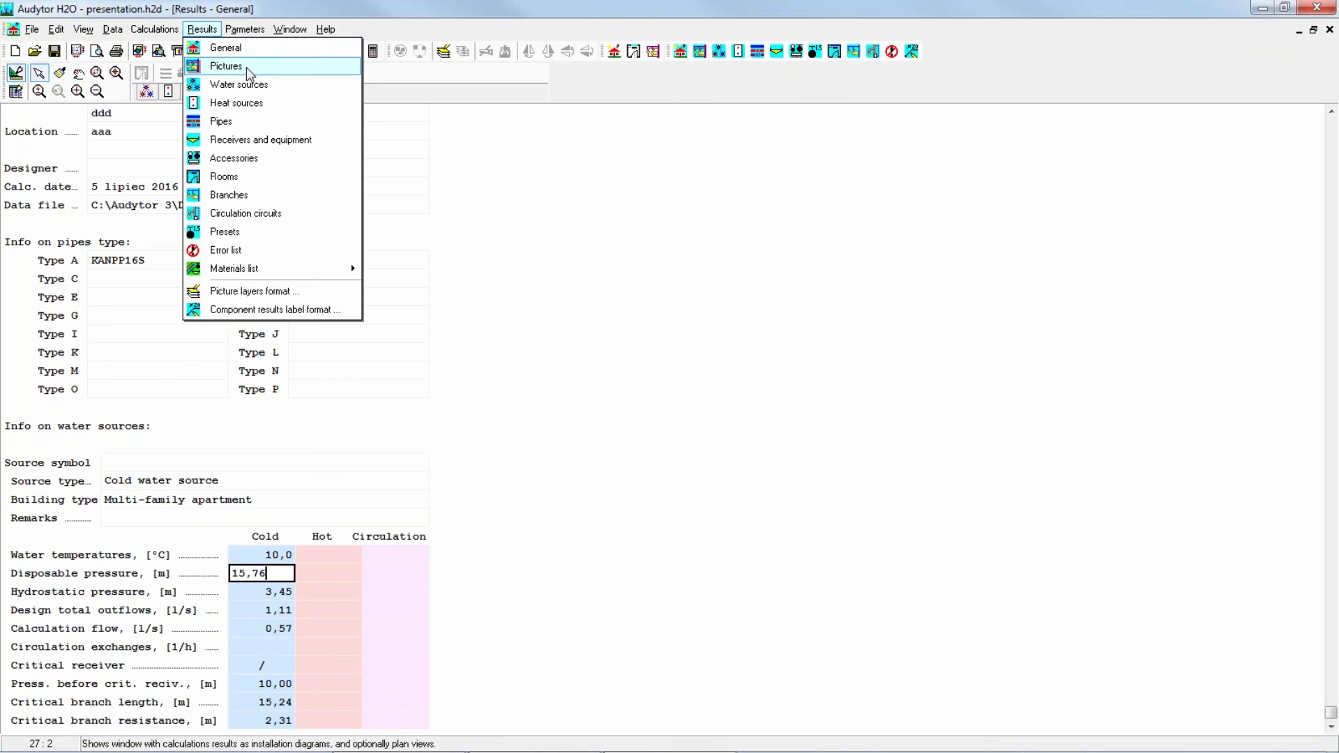
{"action": "left_click", "coordinate": [234, 86]}
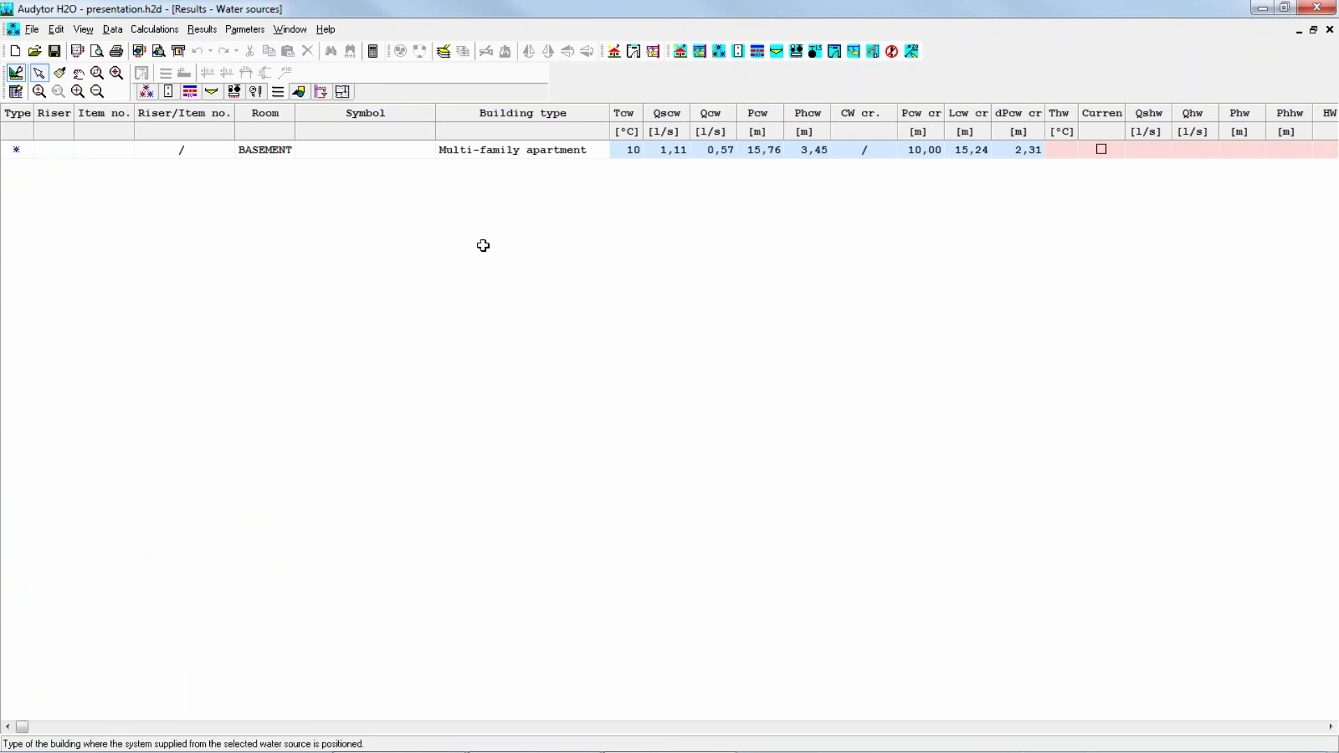
{"action": "left_click", "coordinate": [202, 30]}
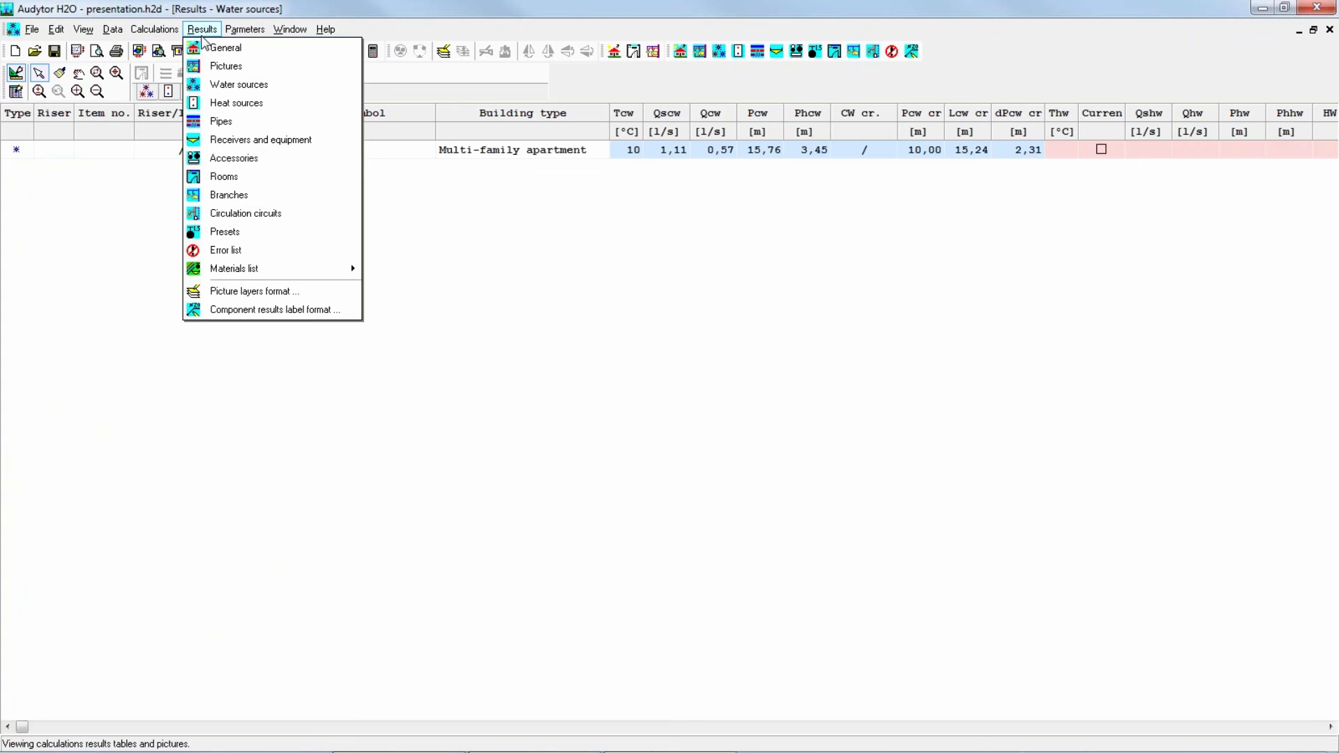
{"action": "left_click", "coordinate": [244, 104]}
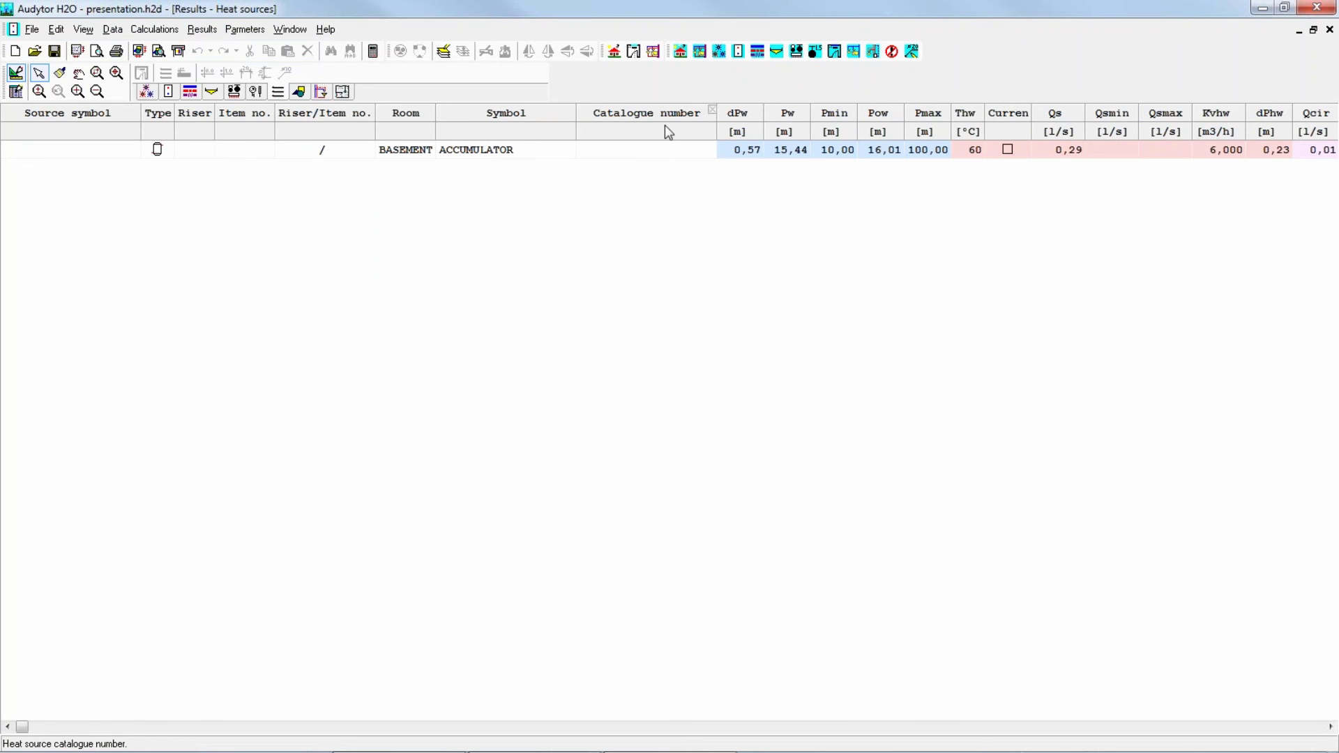
Review the pipes results table, and close all the open results tables to return to the results diagram
{"action": "left_click", "coordinate": [202, 30]}
{"action": "left_click", "coordinate": [250, 124]}
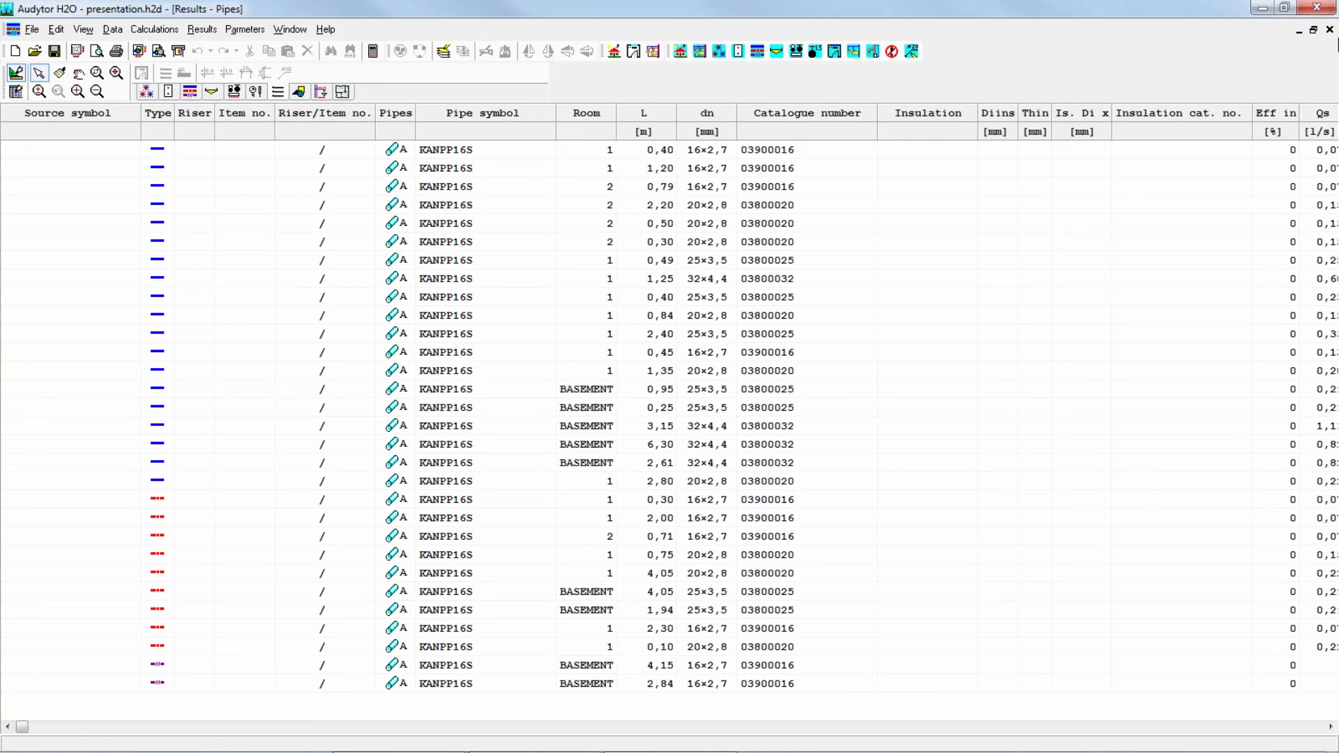
{"action": "left_click", "coordinate": [1329, 29]}
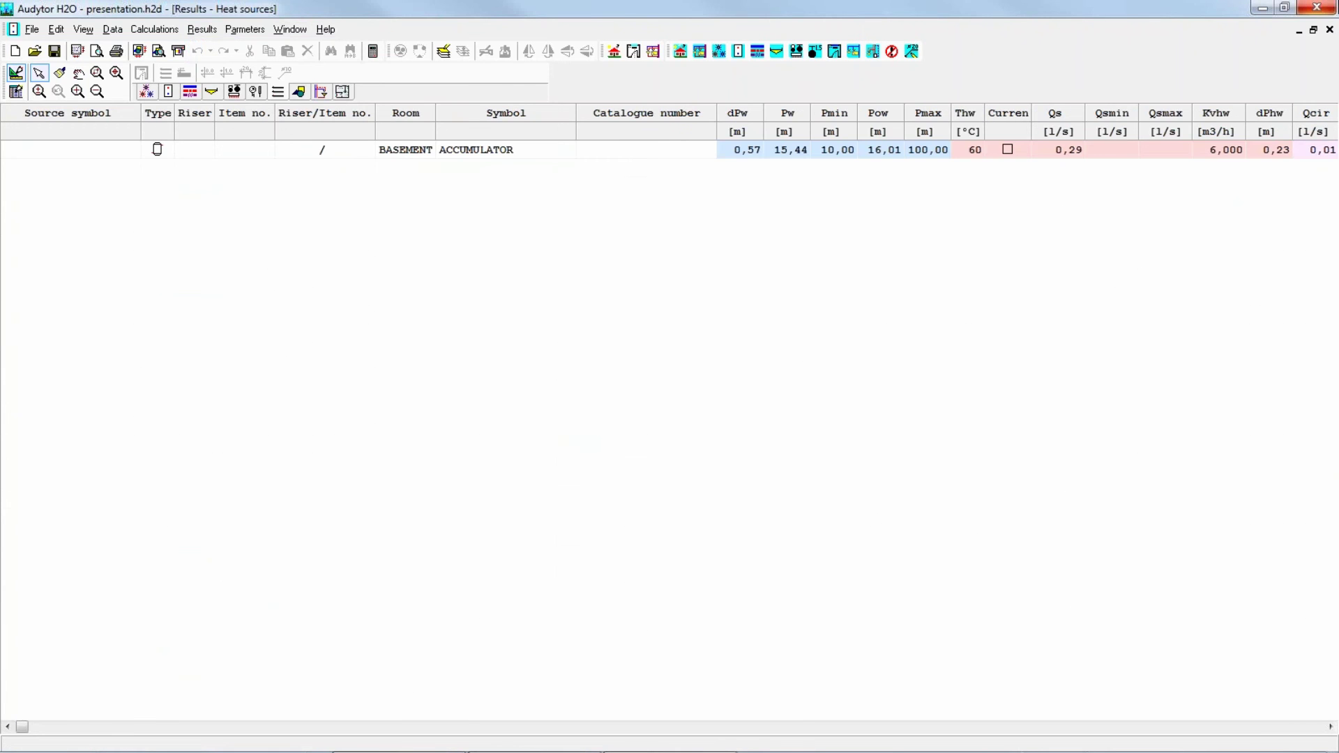
{"action": "left_click", "coordinate": [1329, 31]}
{"action": "left_click", "coordinate": [1329, 31]}
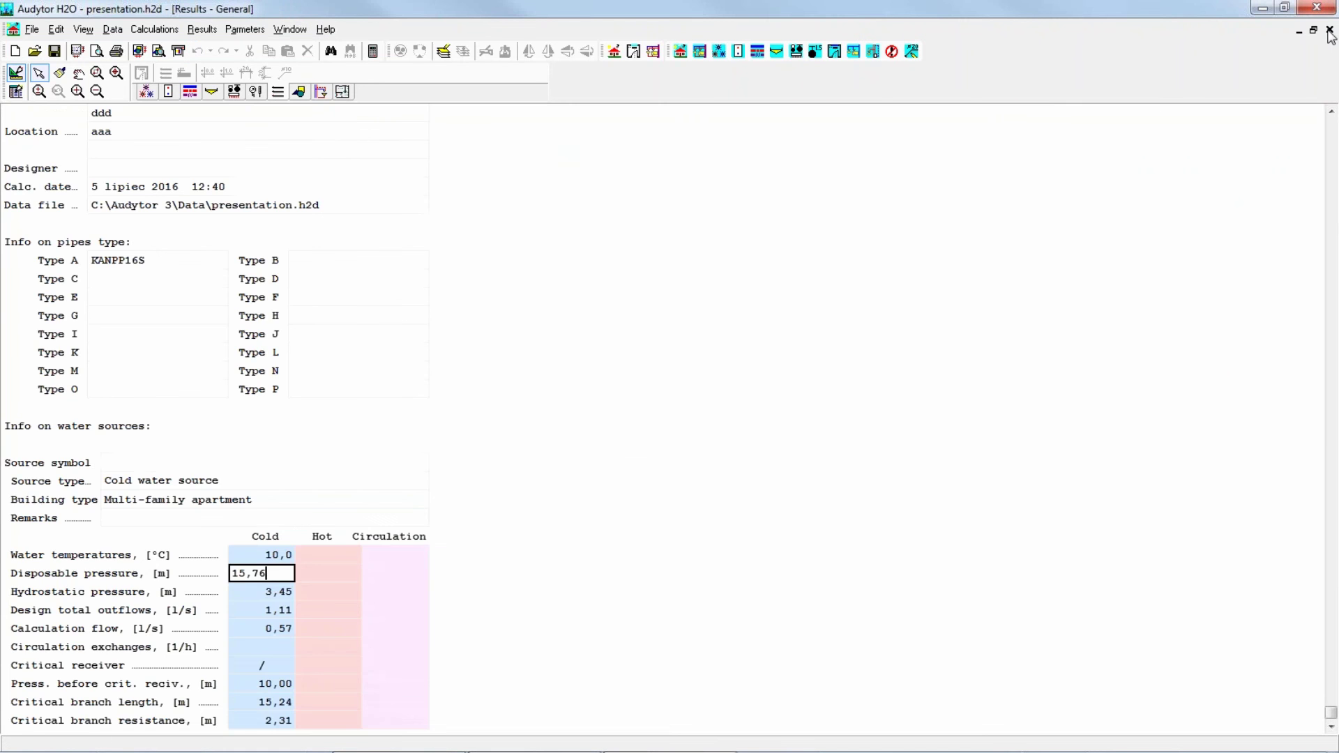
{"action": "left_click", "coordinate": [1329, 30]}
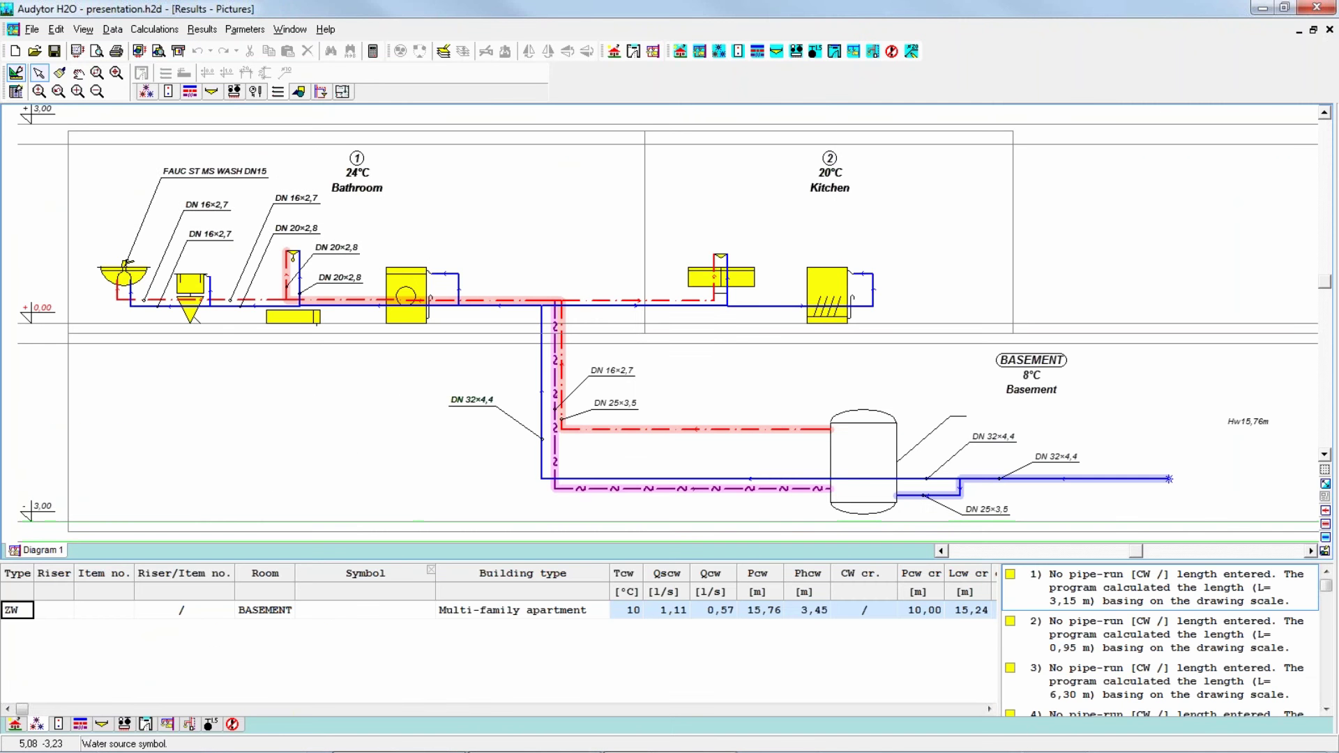
Show the pipe results beneath the diagram and step through the rows to locate each pipe-run on the drawing
{"action": "left_click", "coordinate": [87, 722]}
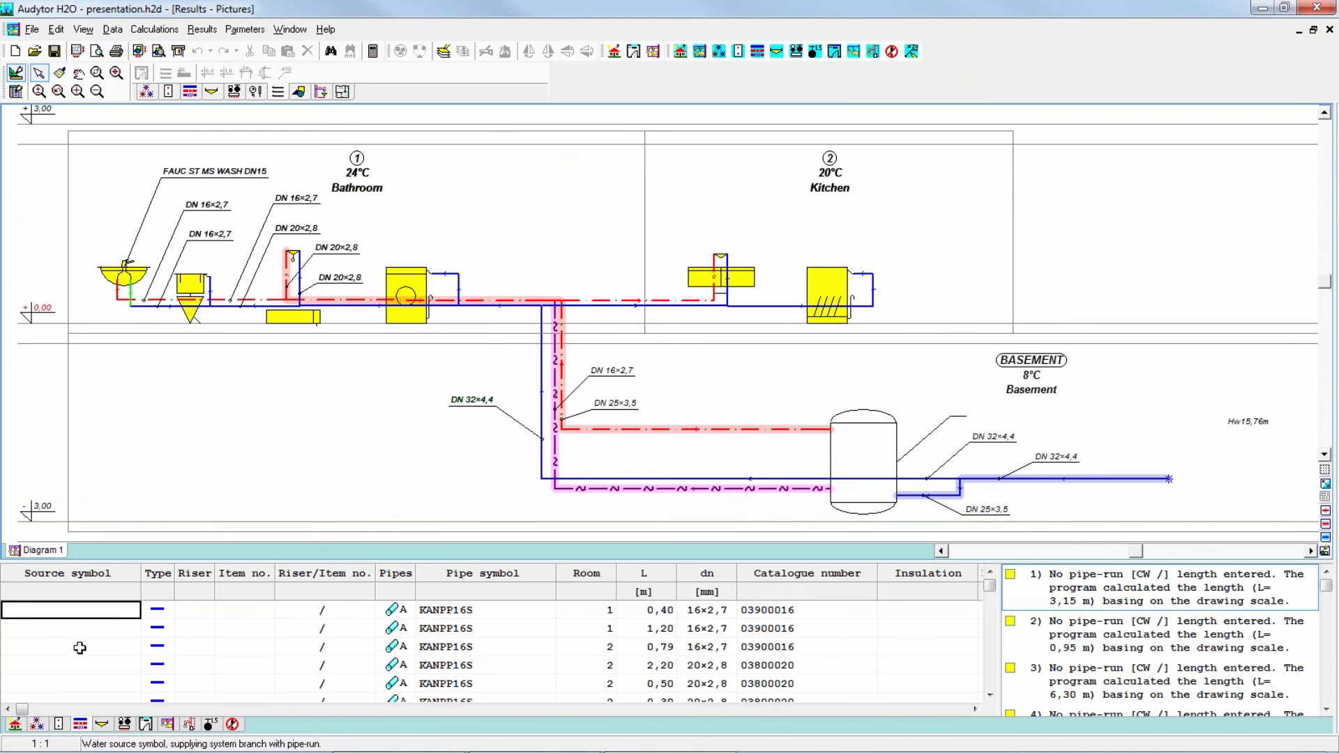
{"action": "left_click", "coordinate": [196, 630]}
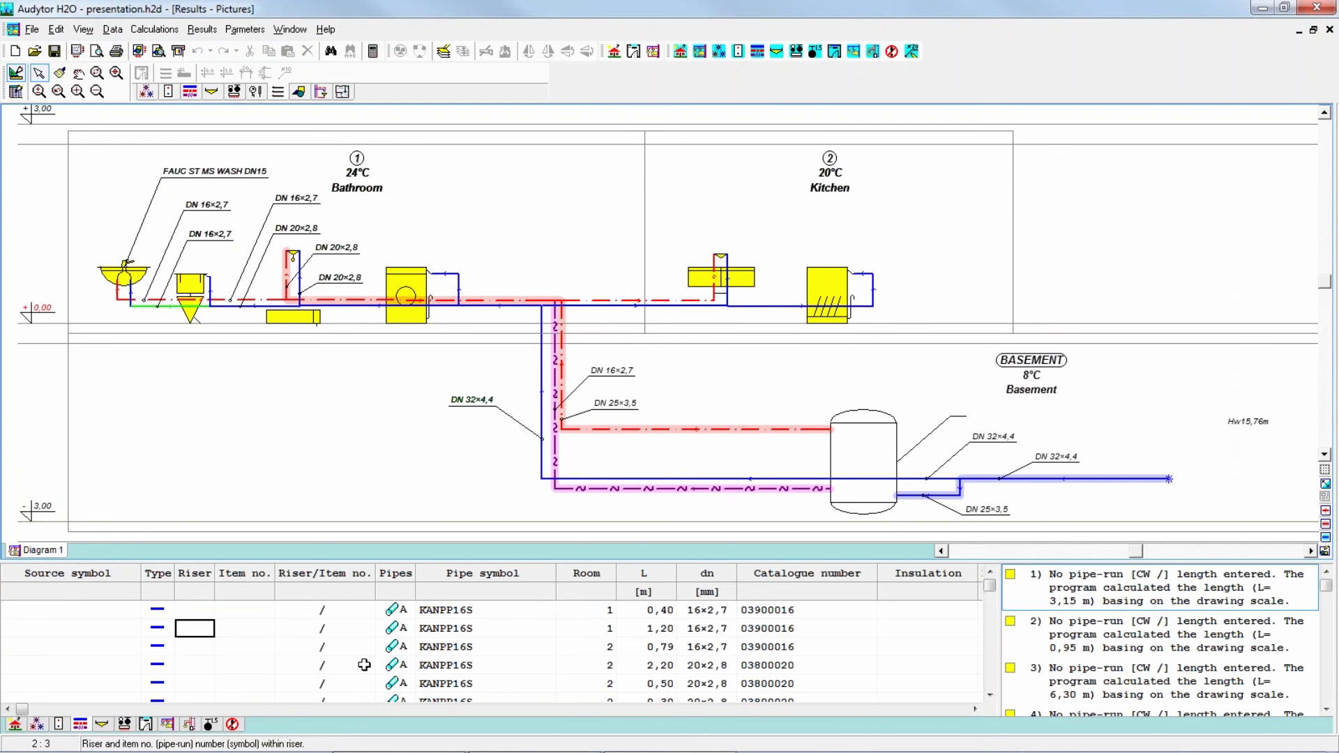
{"action": "key", "text": "shift+Tab"}
{"action": "key", "text": "shift+Tab"}
{"action": "key", "text": "Down"}
{"action": "key", "text": "Down"}
{"action": "key", "text": "Down"}
{"action": "key", "text": "Down"}
{"action": "key", "text": "Down"}
{"action": "key", "text": "Down"}
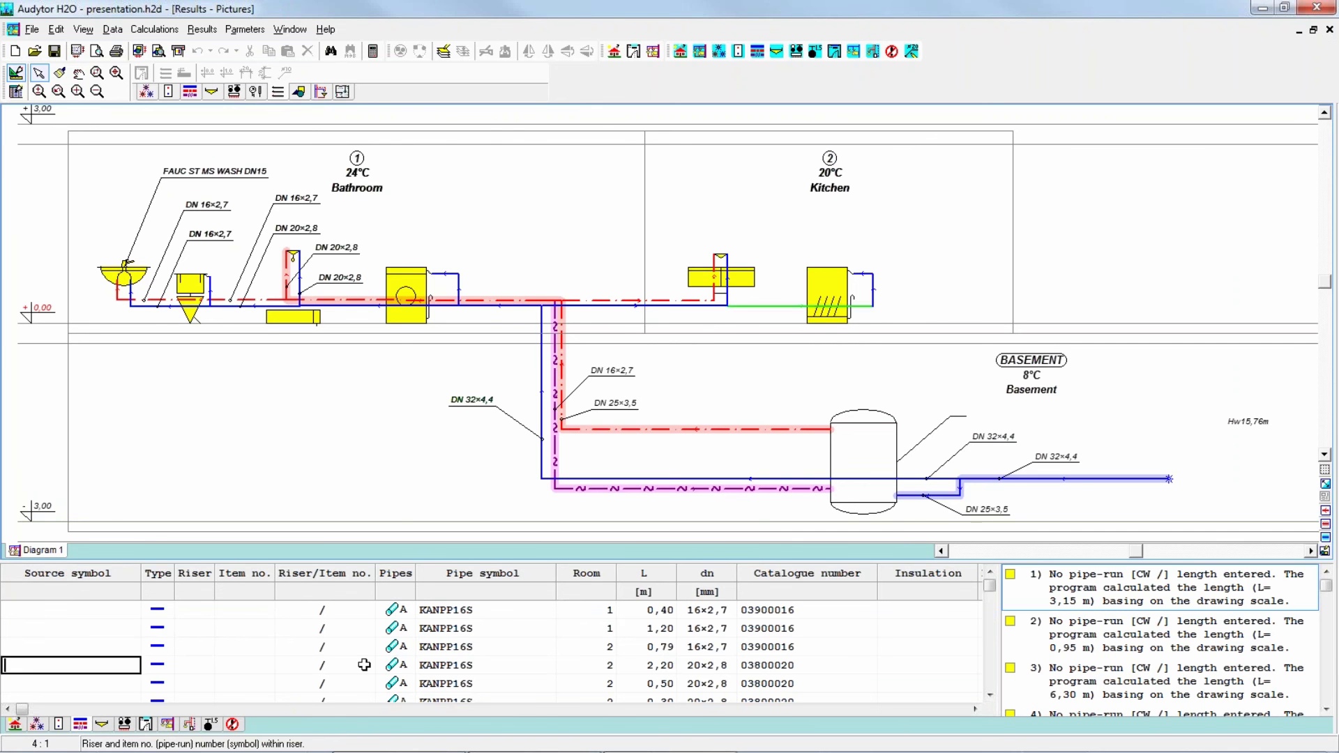
{"action": "key", "text": "Down"}
{"action": "key", "text": "Down"}
{"action": "key", "text": "Down"}
{"action": "key", "text": "Down"}
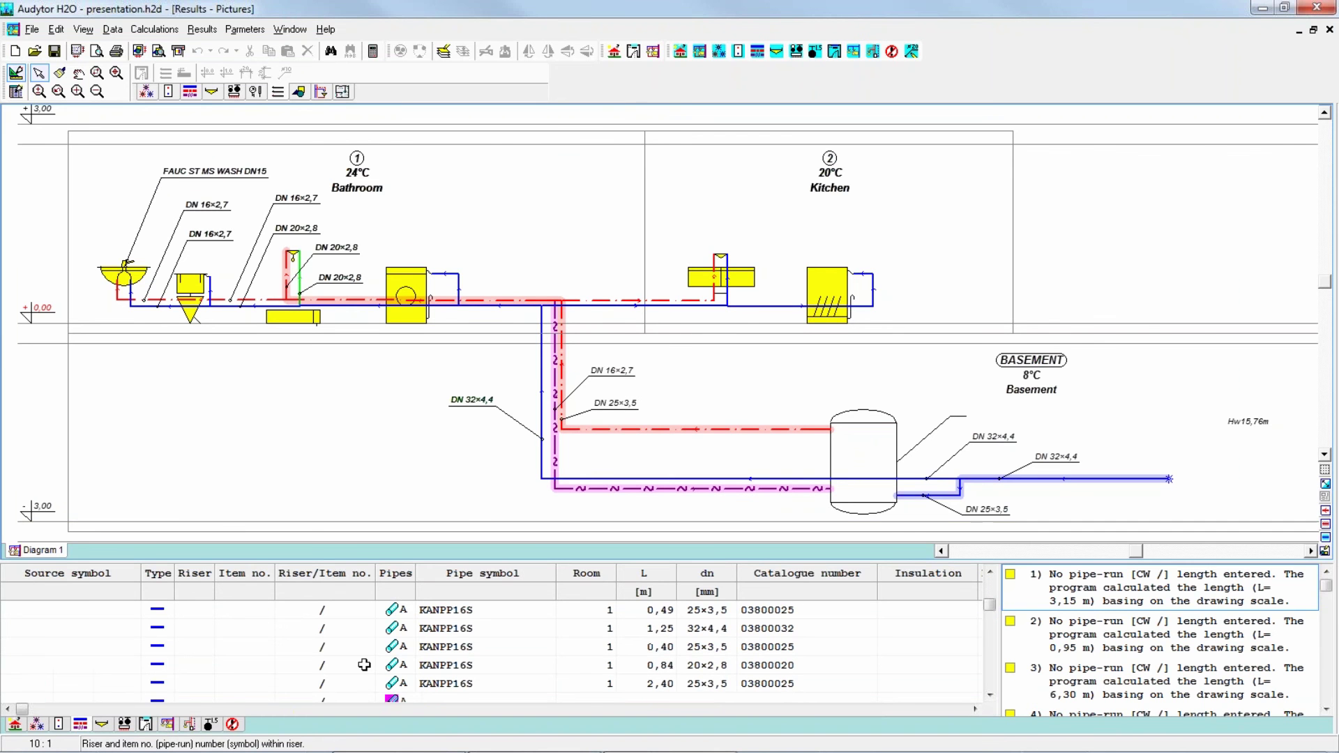
{"action": "key", "text": "Up"}
{"action": "key", "text": "Up"}
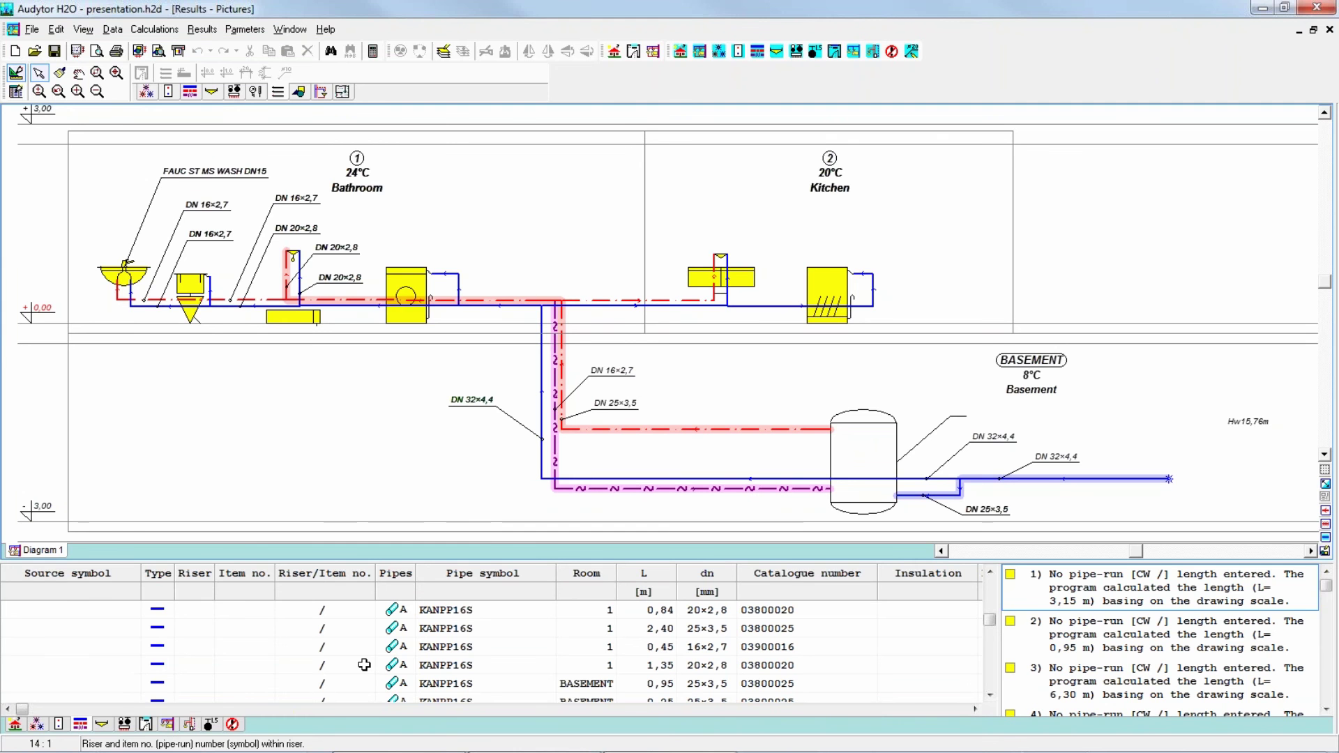
{"action": "key", "text": "Up"}
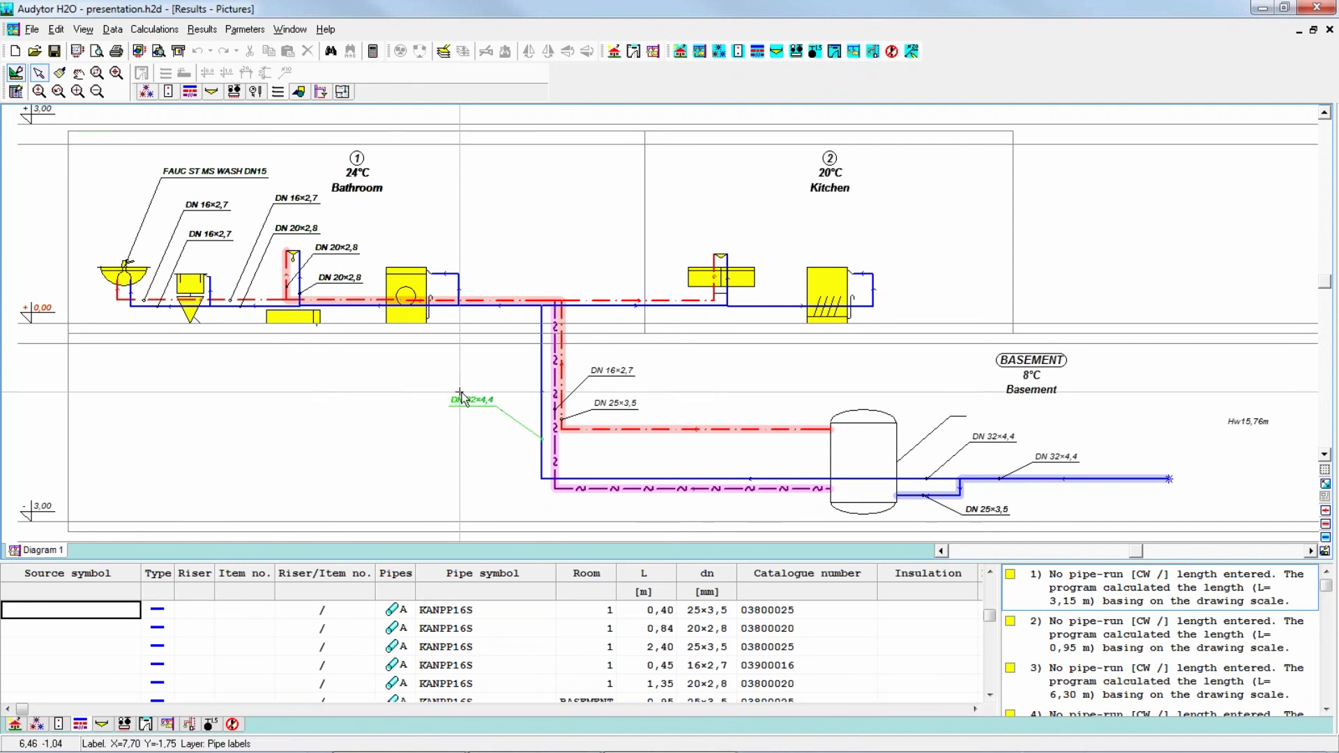
Select the bathroom cold water pipe between the shower and washing machine and examine its outflow and calculation flow results
{"action": "left_click", "coordinate": [346, 312]}
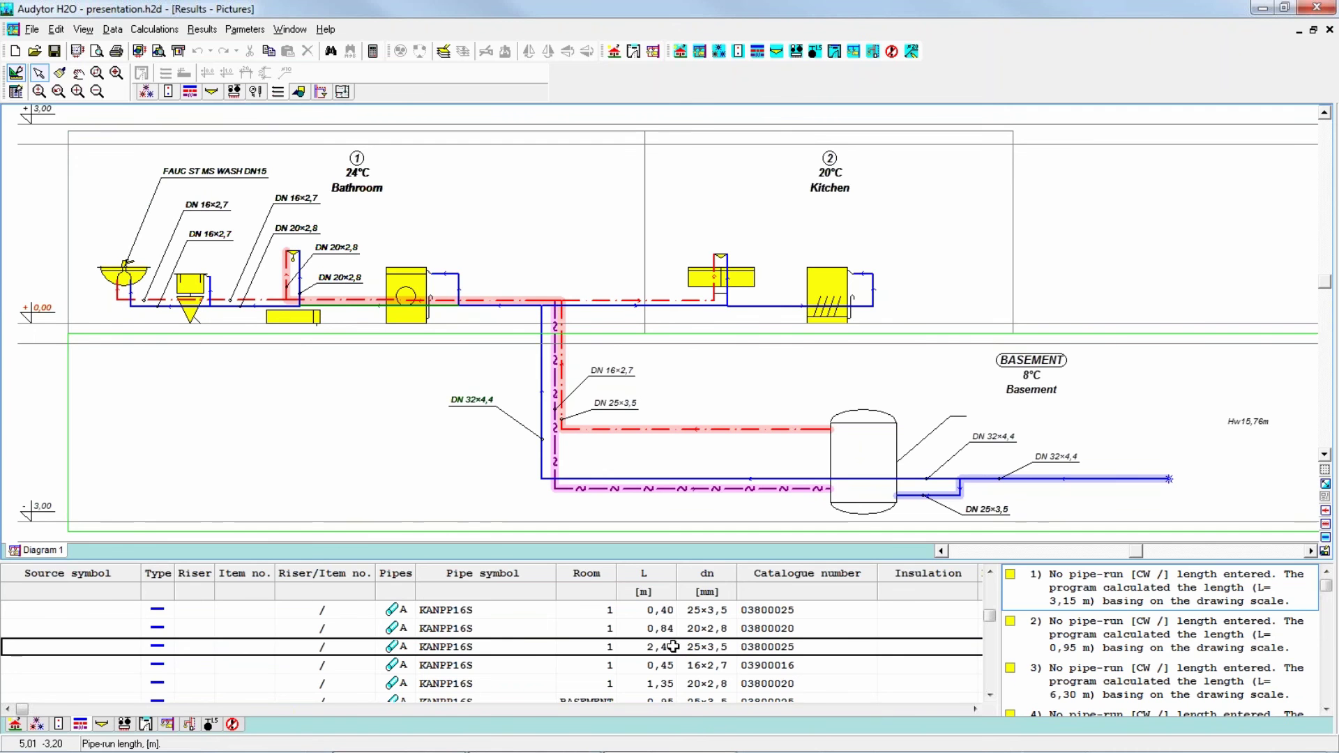
{"action": "left_click", "coordinate": [697, 710]}
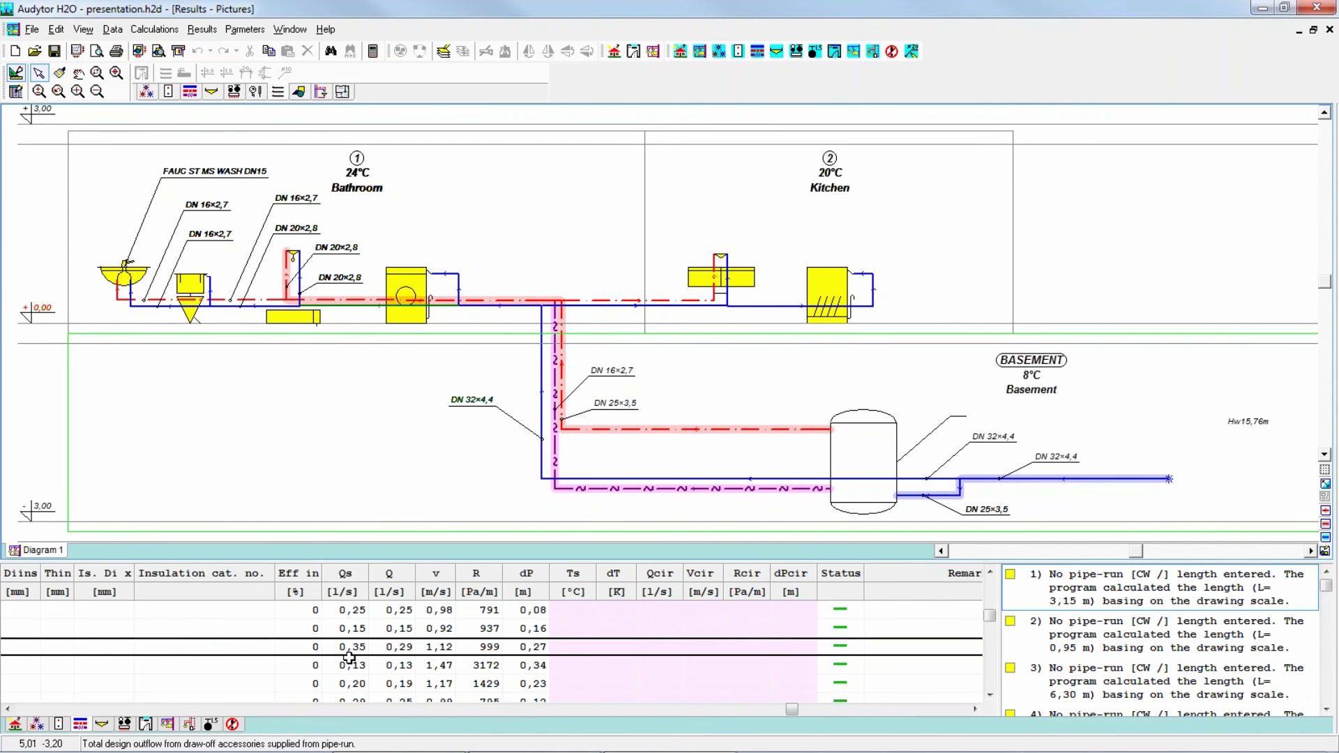
{"action": "mouse_move", "coordinate": [349, 596]}
{"action": "mouse_move", "coordinate": [399, 595]}
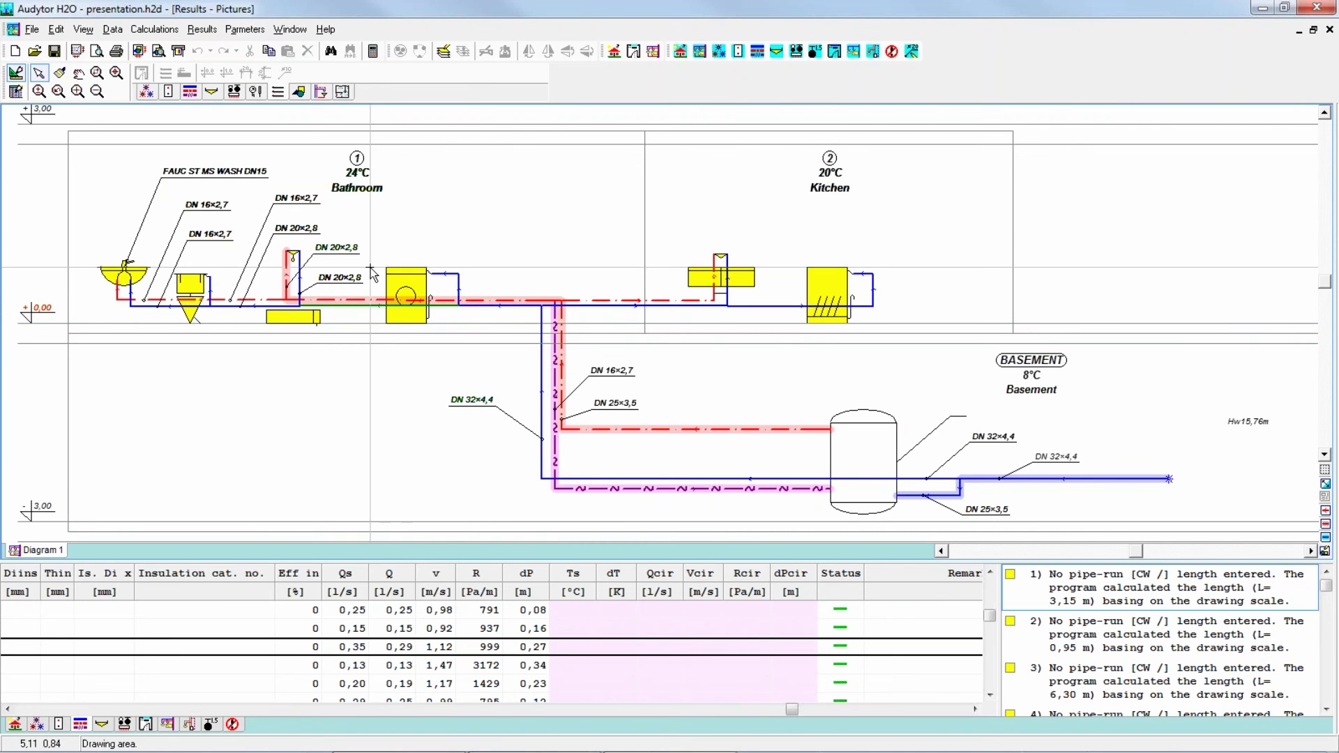
Review the results table for receivers and equipment, followed by the accessories table
{"action": "left_click", "coordinate": [202, 29]}
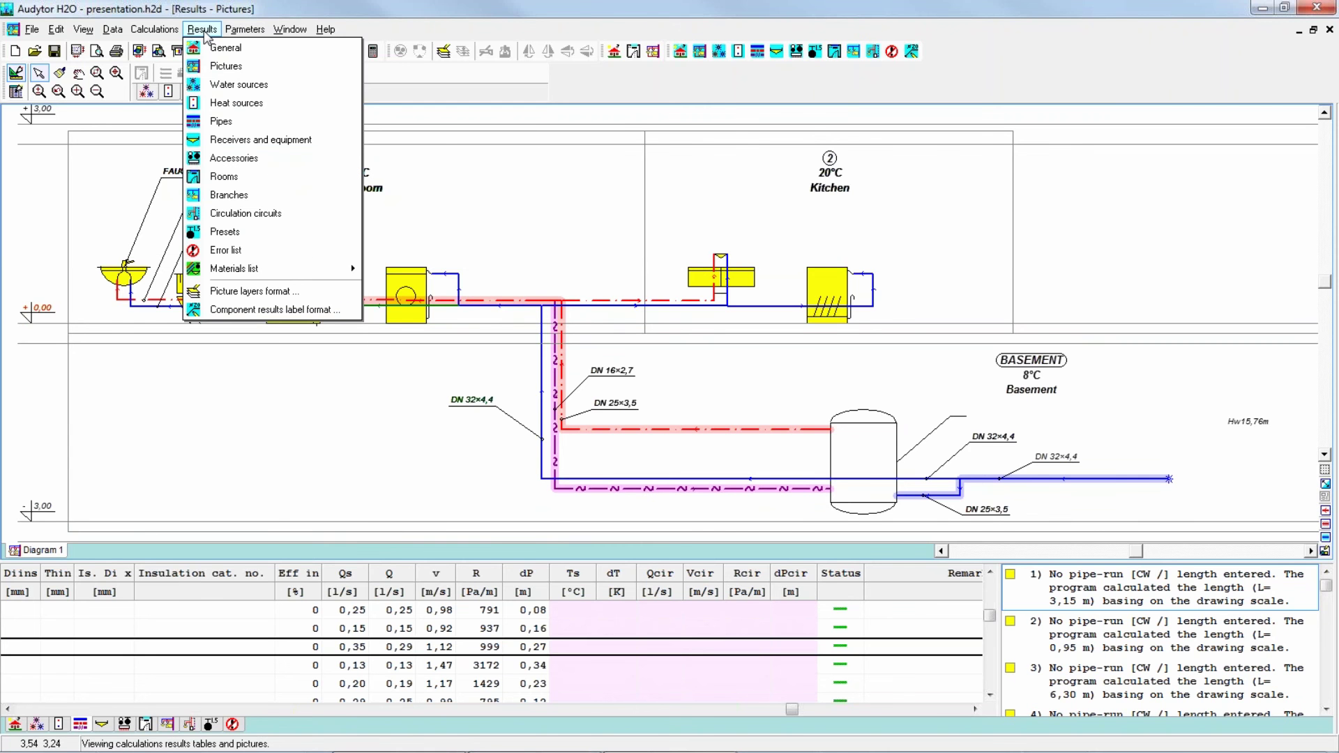
{"action": "left_click", "coordinate": [282, 141]}
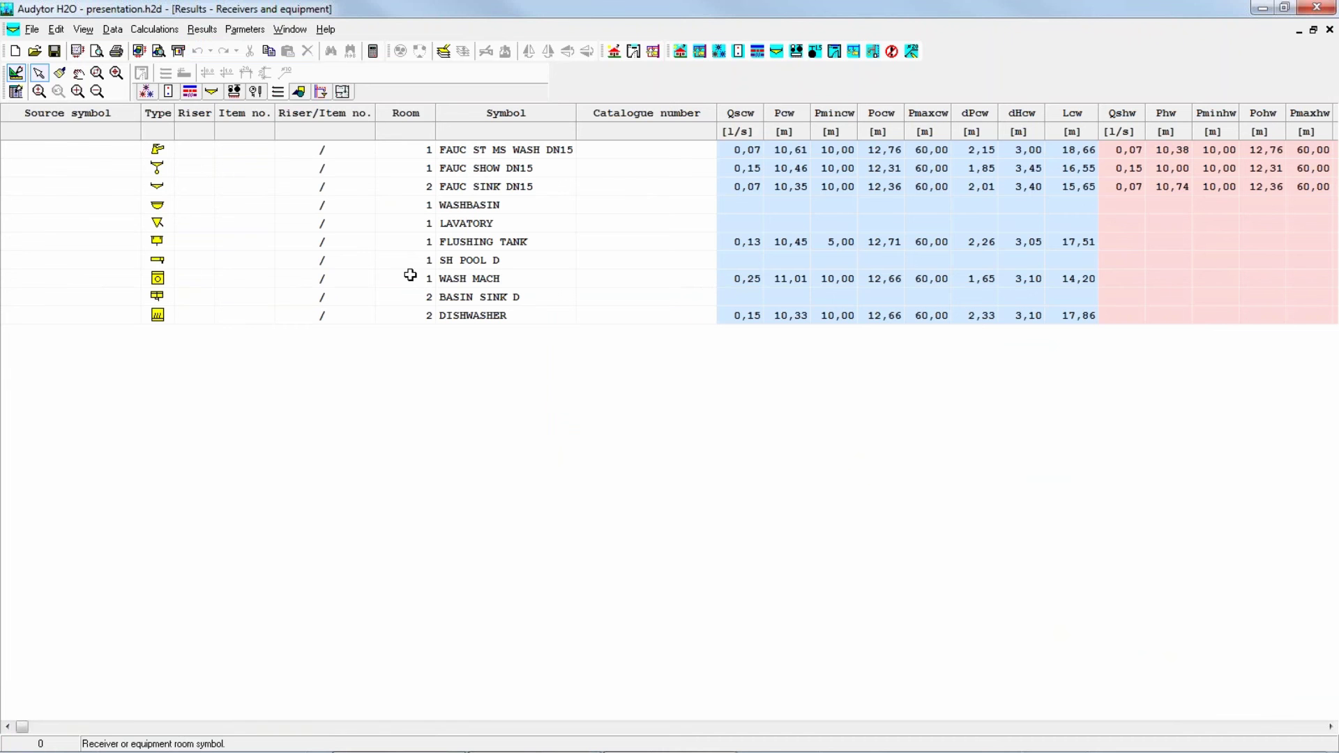
{"action": "left_click", "coordinate": [208, 31]}
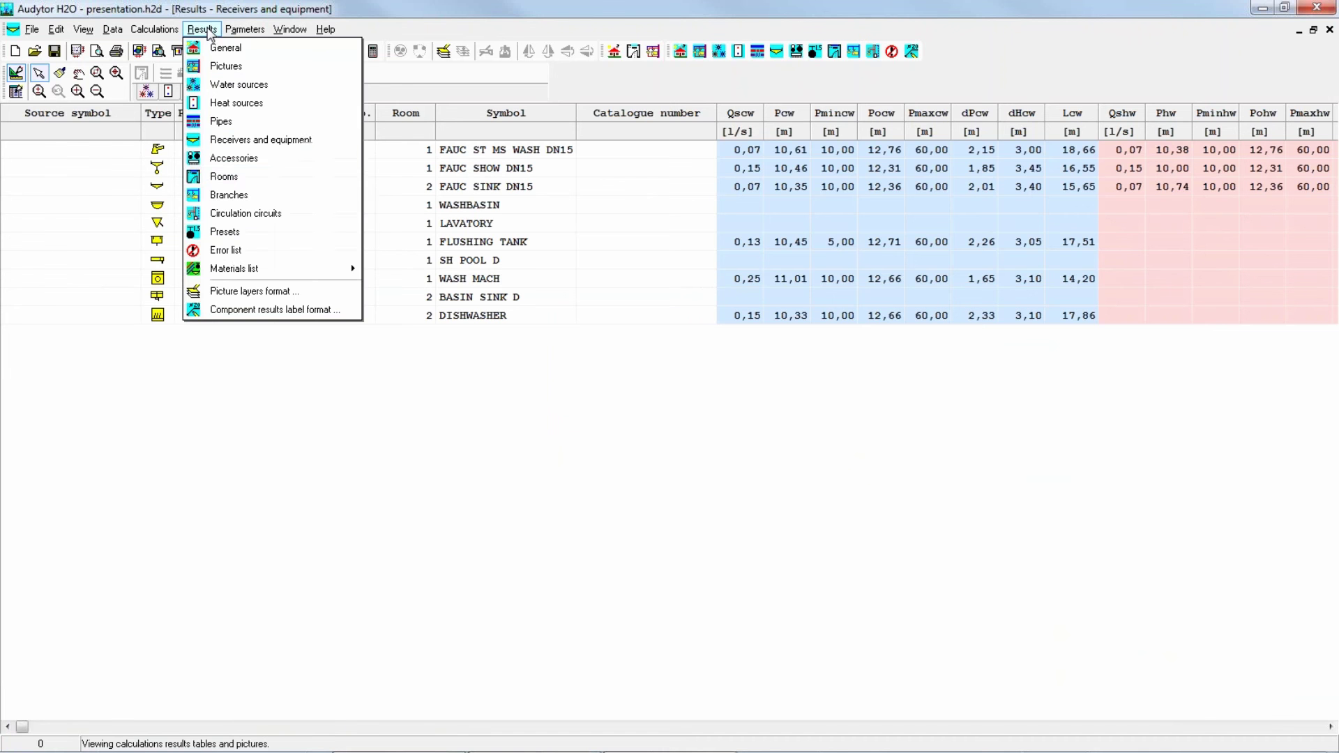
{"action": "left_click", "coordinate": [263, 161]}
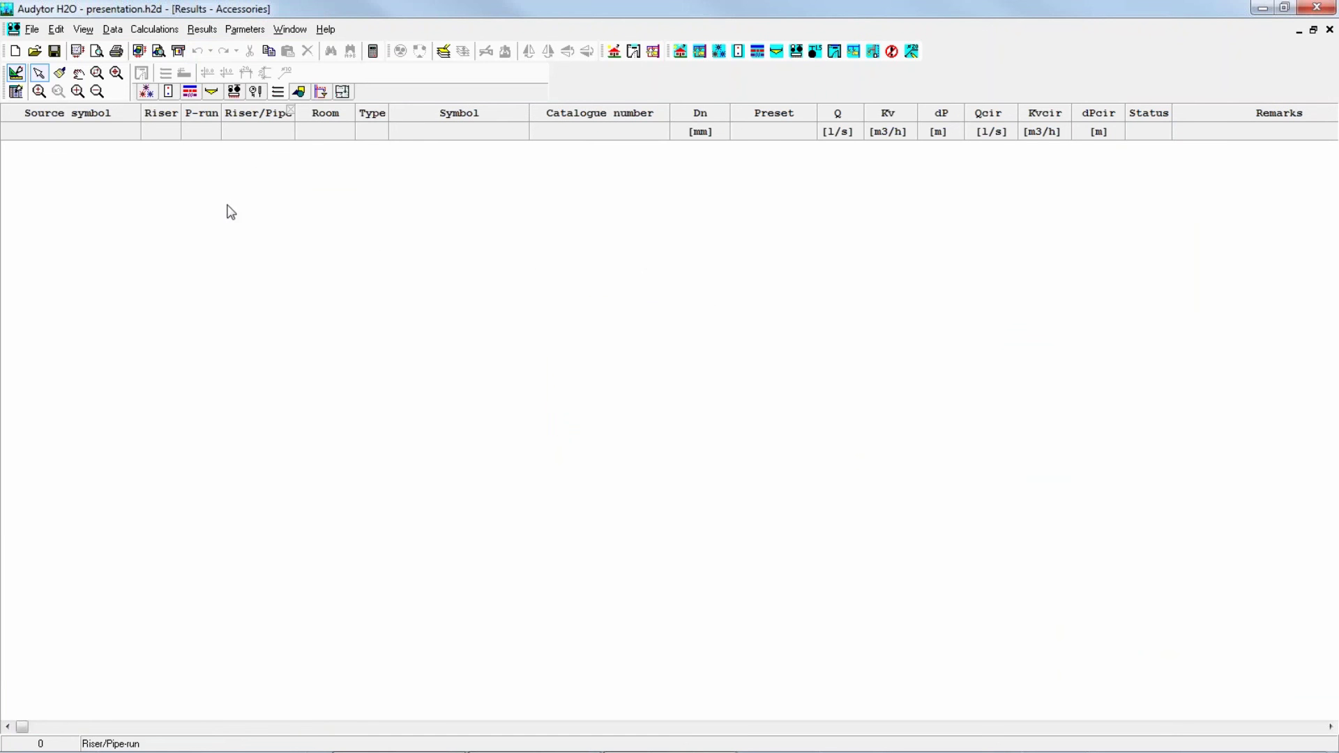
Review the results tables for rooms, branches and circulation circuits
{"action": "left_click", "coordinate": [219, 37]}
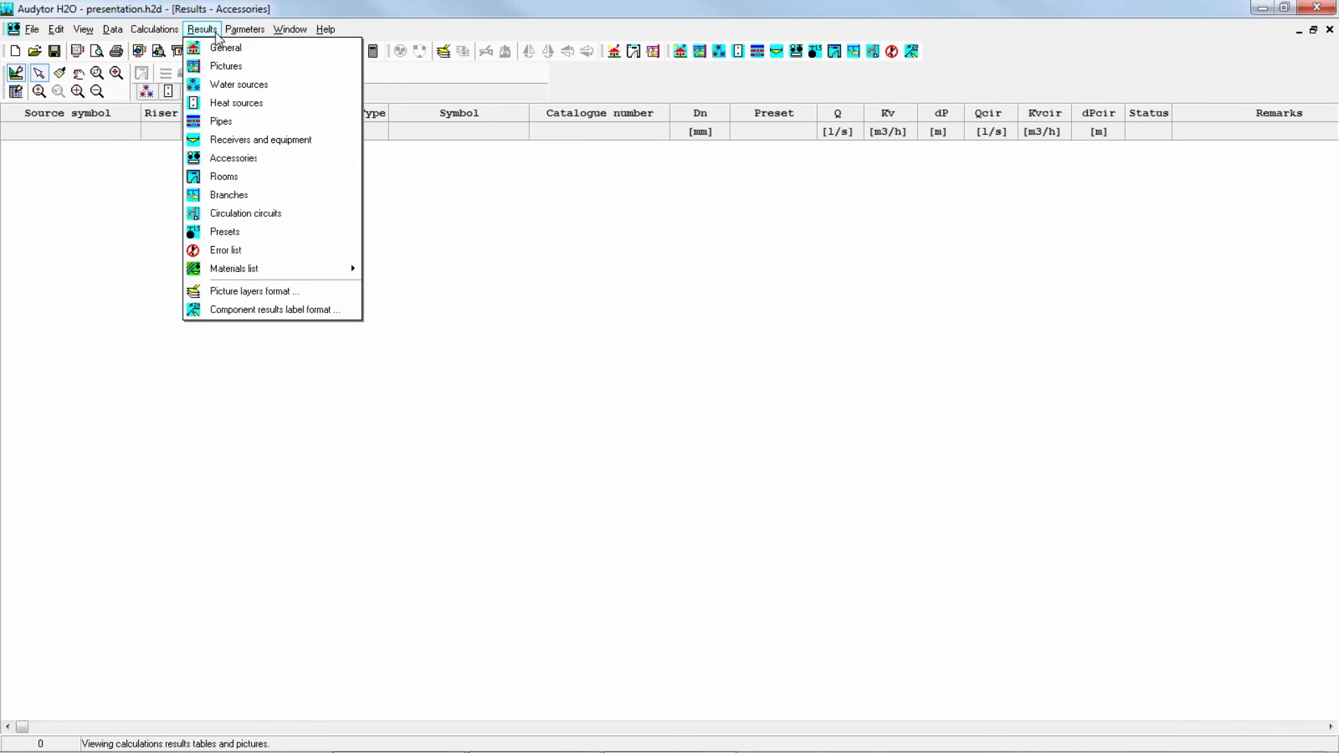
{"action": "left_click", "coordinate": [262, 174]}
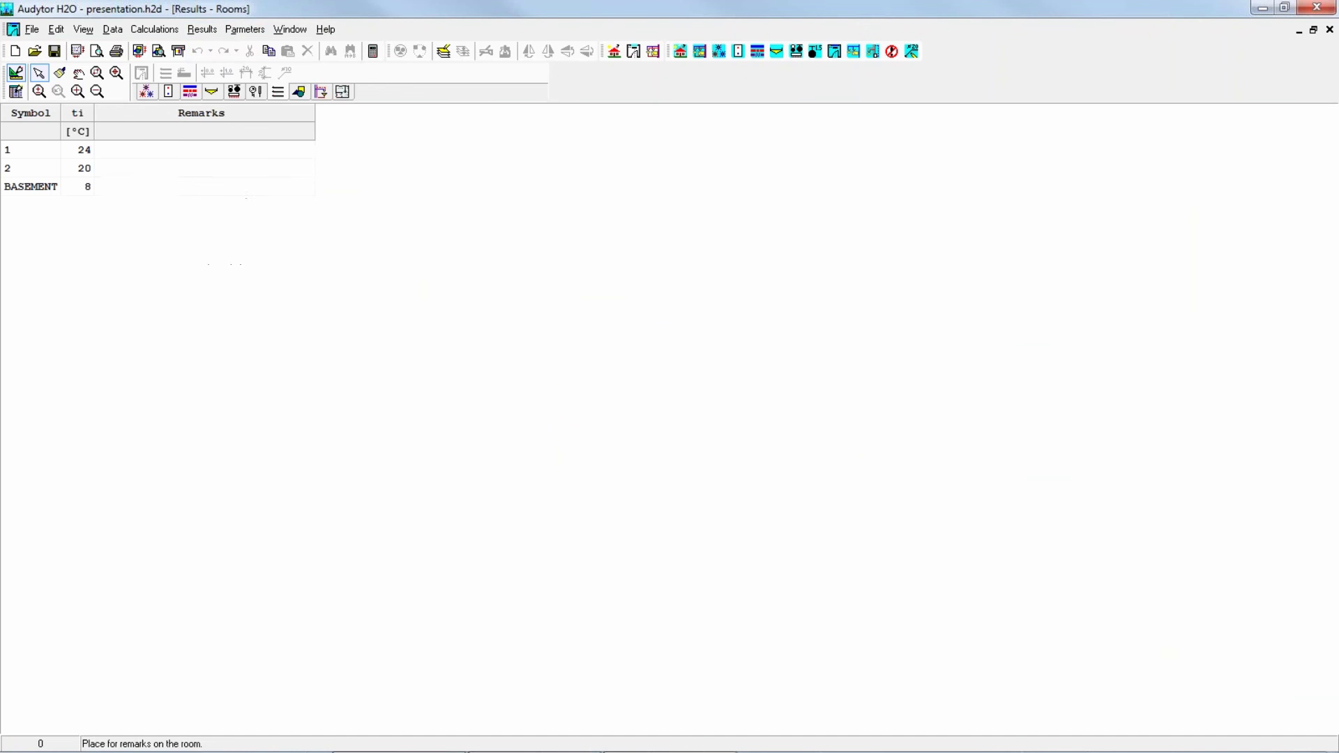
{"action": "left_click", "coordinate": [219, 33]}
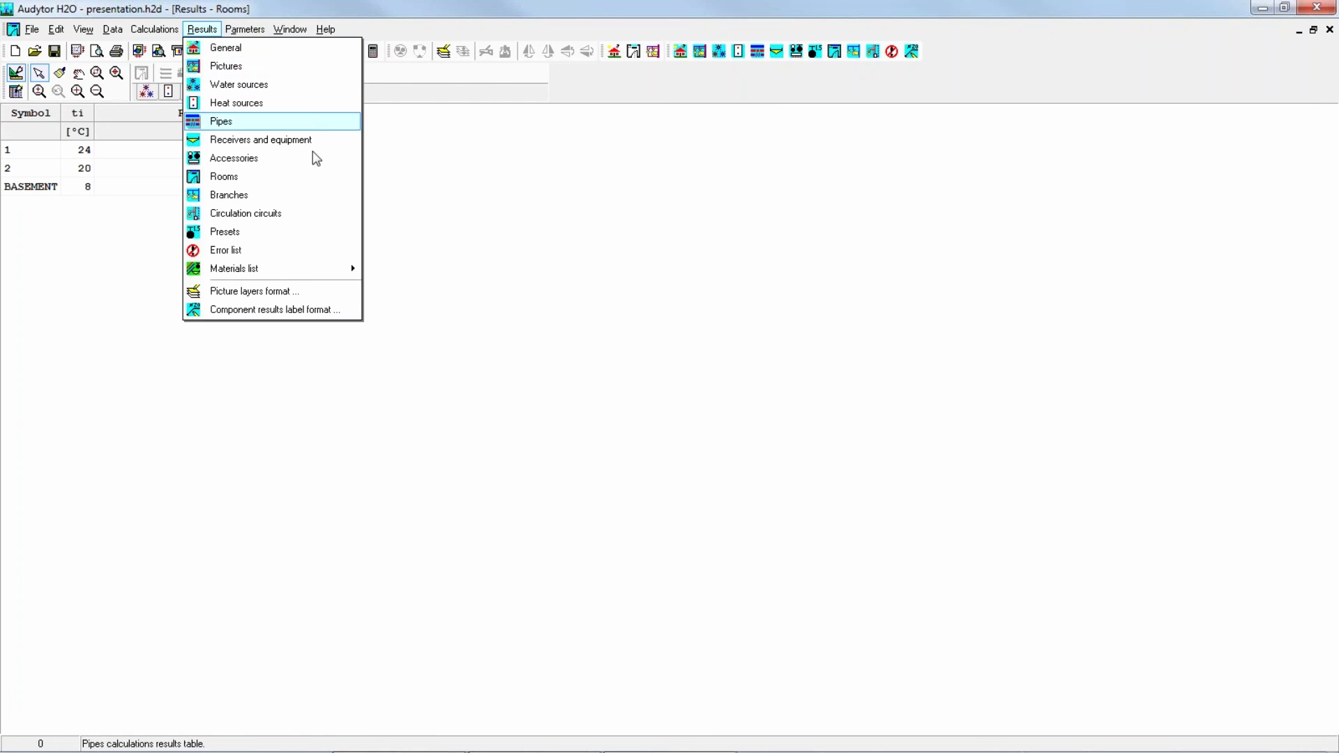
{"action": "left_click", "coordinate": [235, 203]}
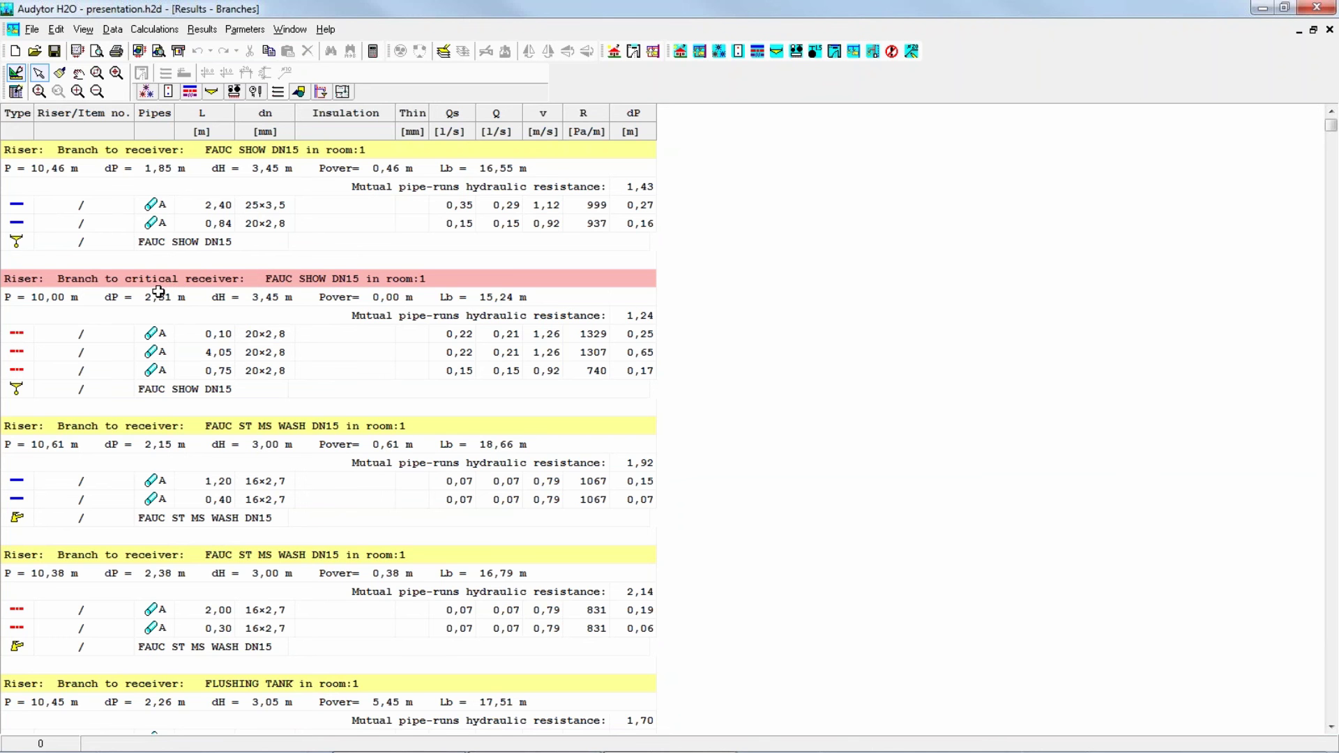
{"action": "left_click", "coordinate": [201, 29]}
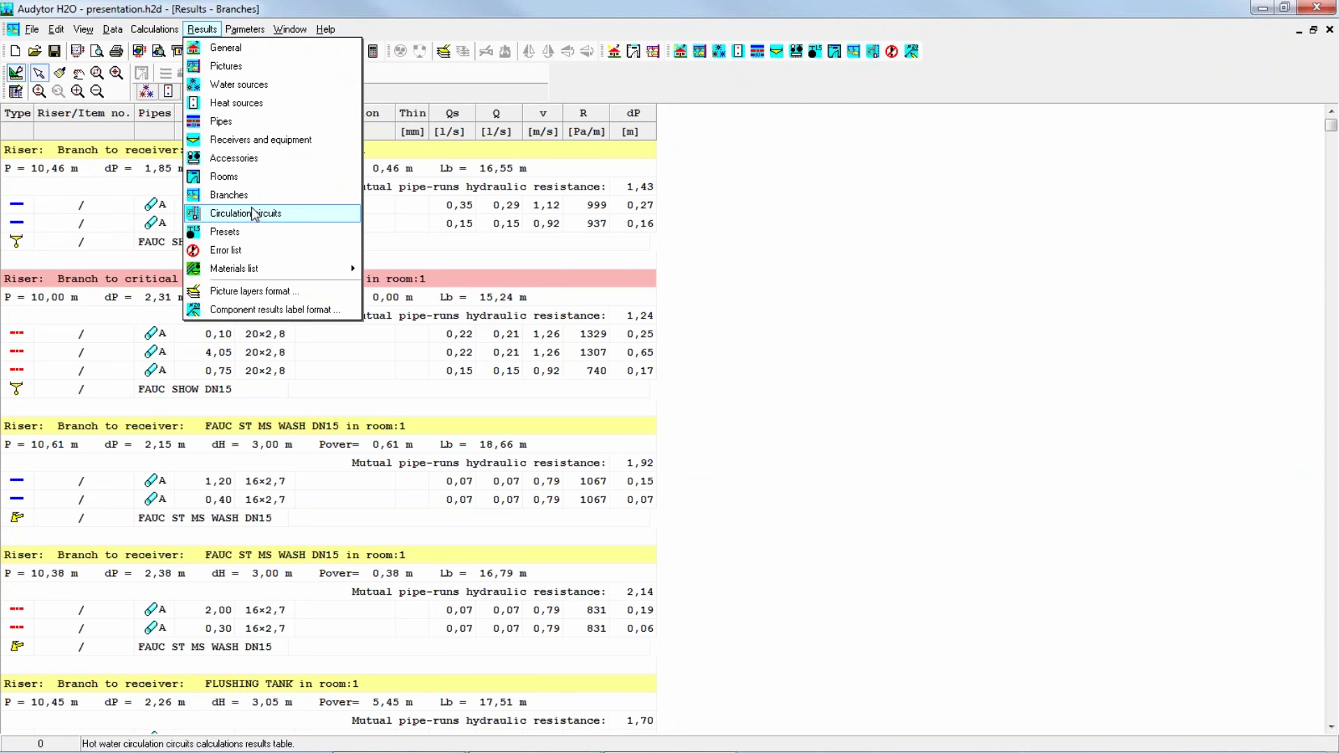
{"action": "left_click", "coordinate": [246, 218]}
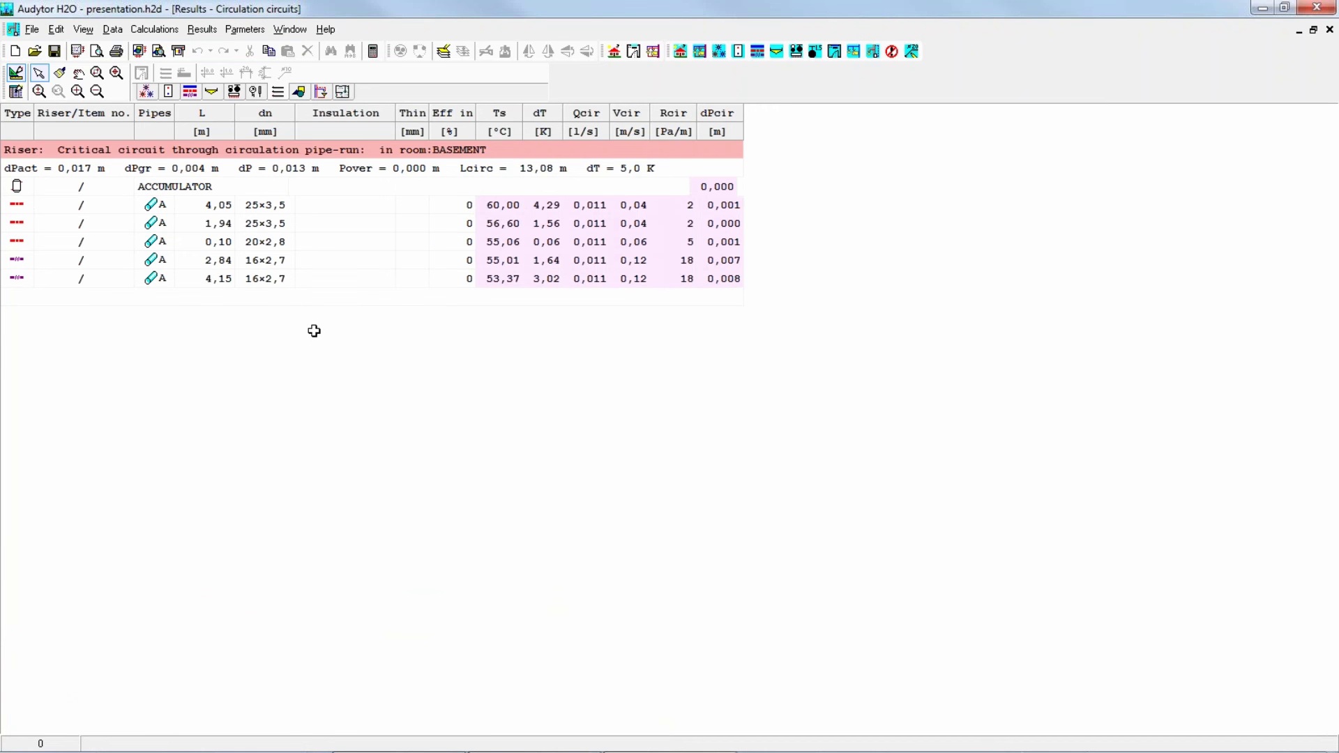
Look through the available materials list tables without opening any of them
{"action": "left_click", "coordinate": [203, 29]}
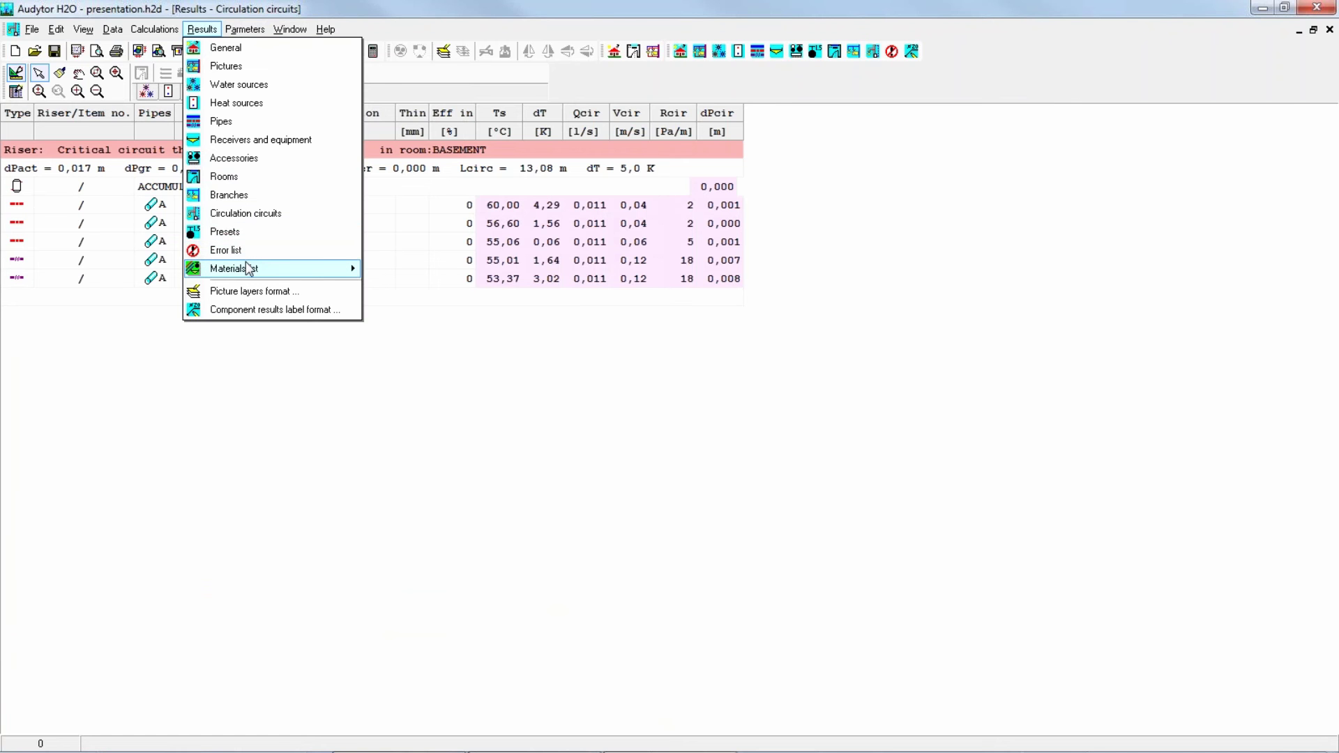
{"action": "mouse_move", "coordinate": [249, 270]}
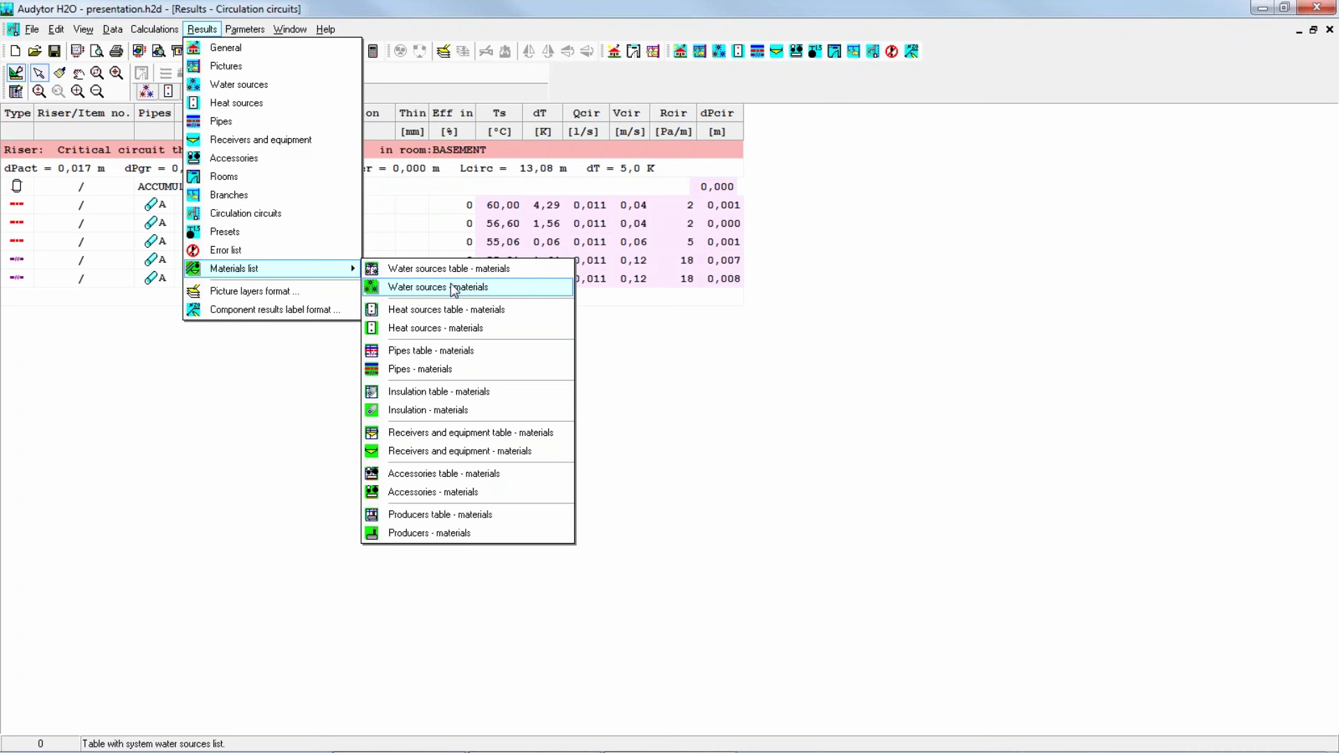
{"action": "left_click", "coordinate": [256, 377]}
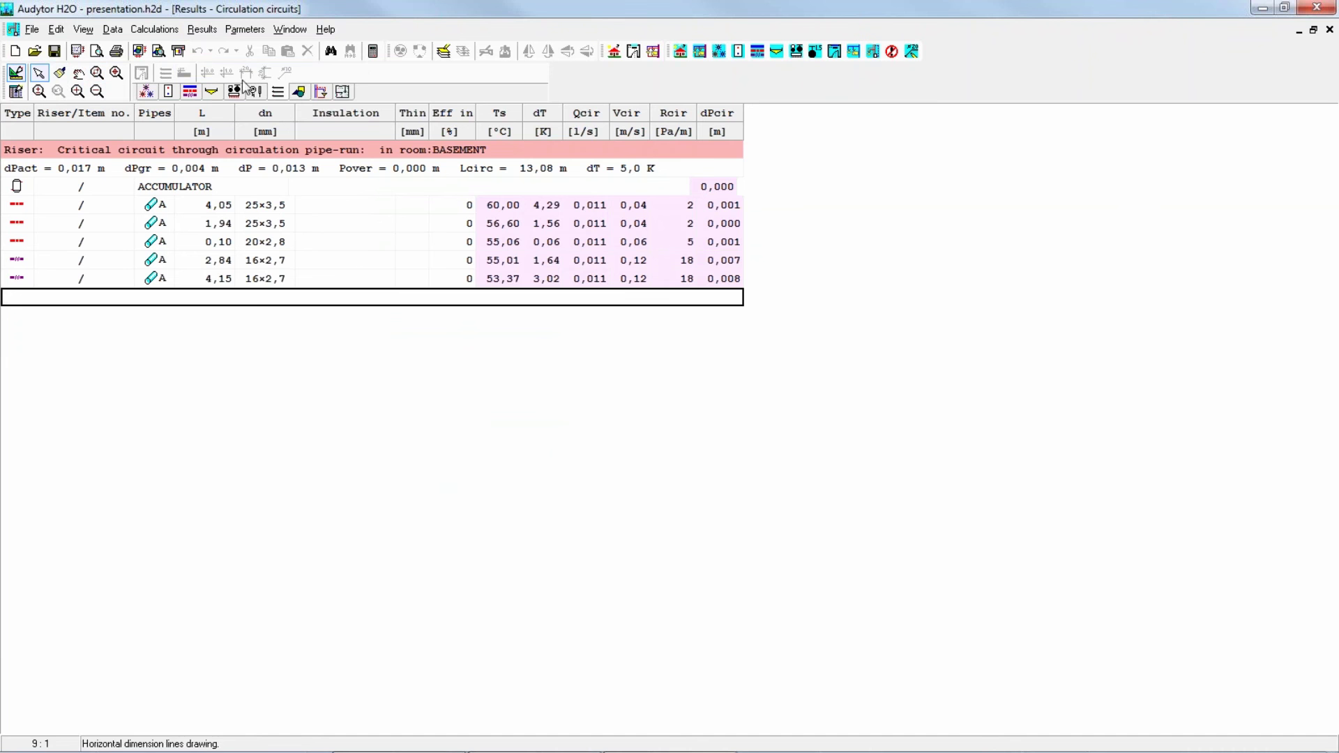
Return to the results diagram and add the dP element beneath the insulation row of the STANDARD pipe label format
{"action": "left_click", "coordinate": [201, 29]}
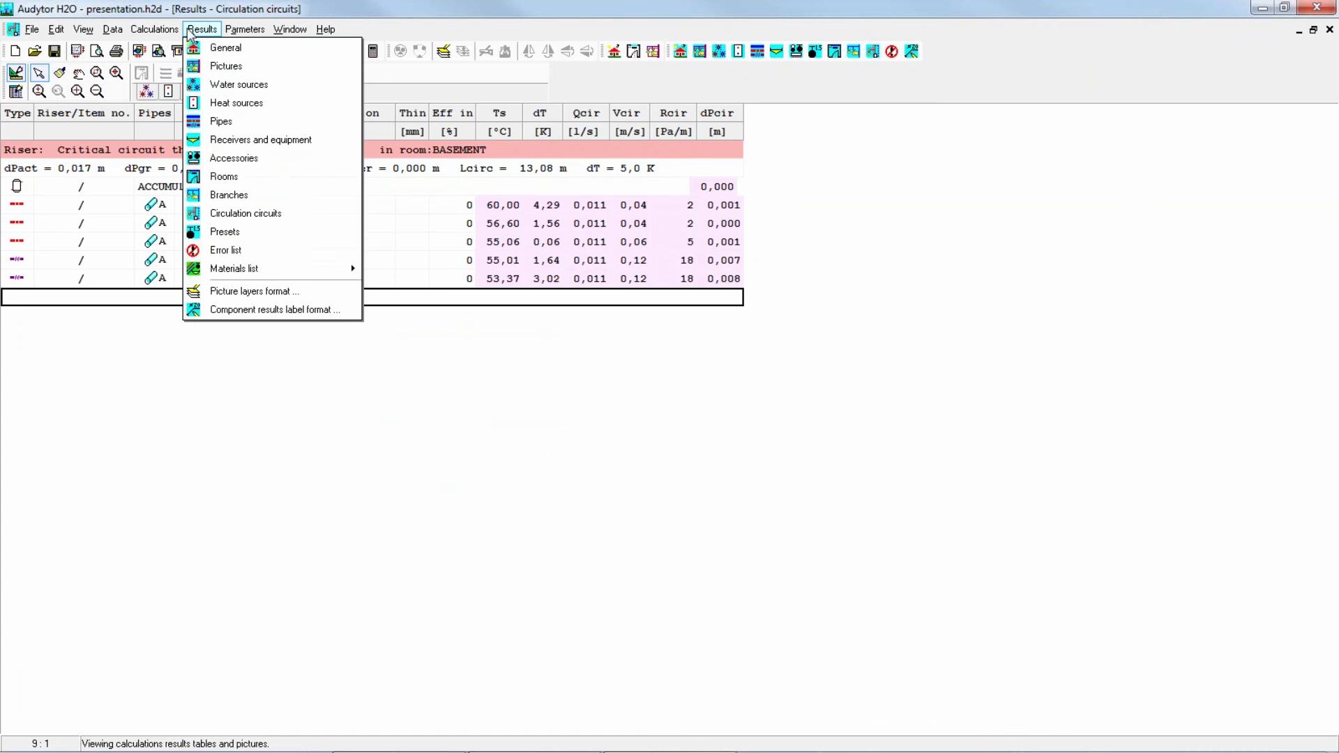
{"action": "left_click", "coordinate": [192, 70]}
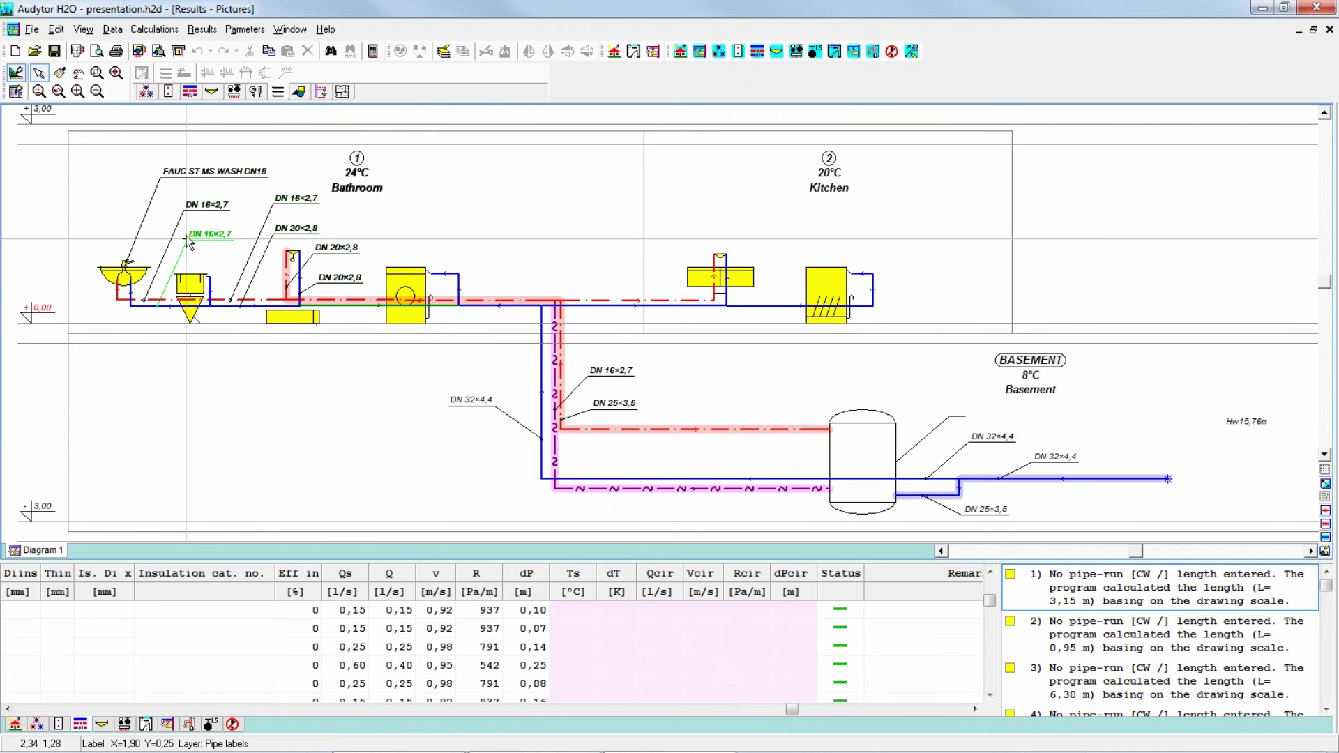
{"action": "scroll", "coordinate": [170, 232], "scroll_direction": "up", "scroll_amount": 3}
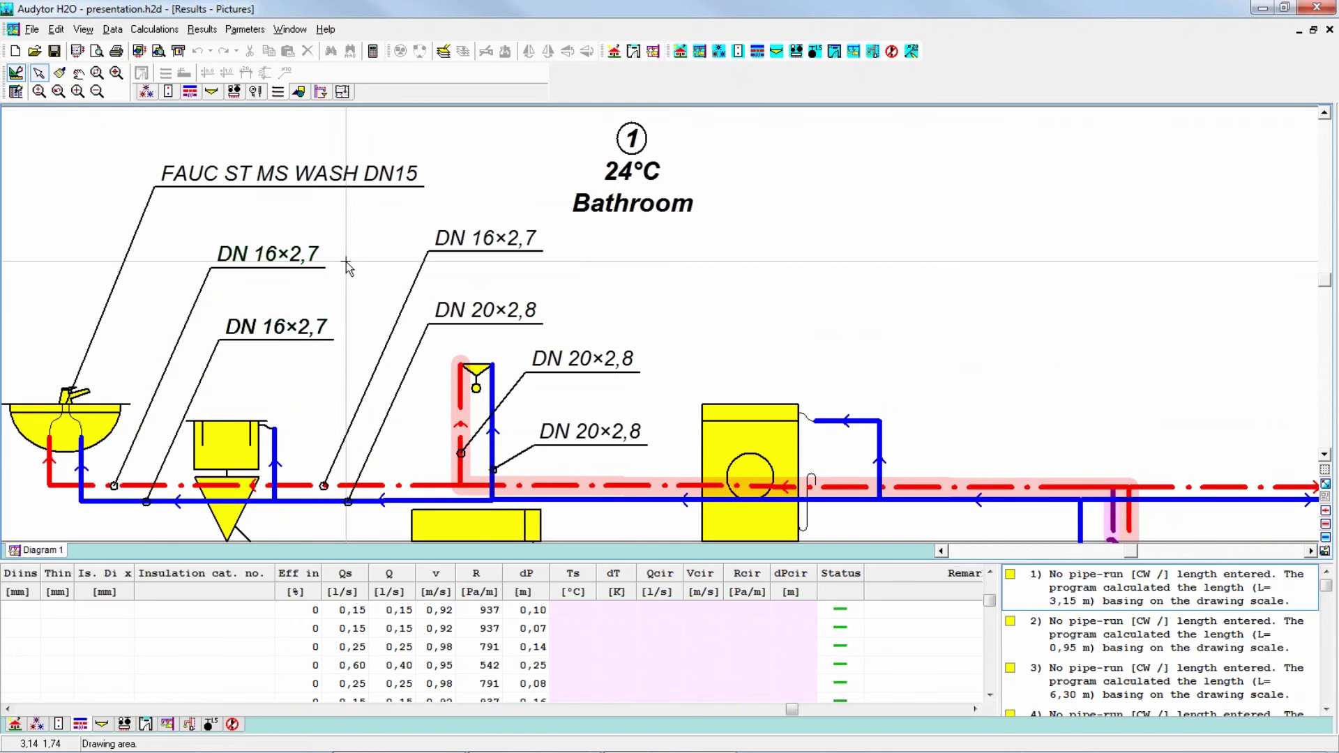
{"action": "double_click", "coordinate": [273, 272]}
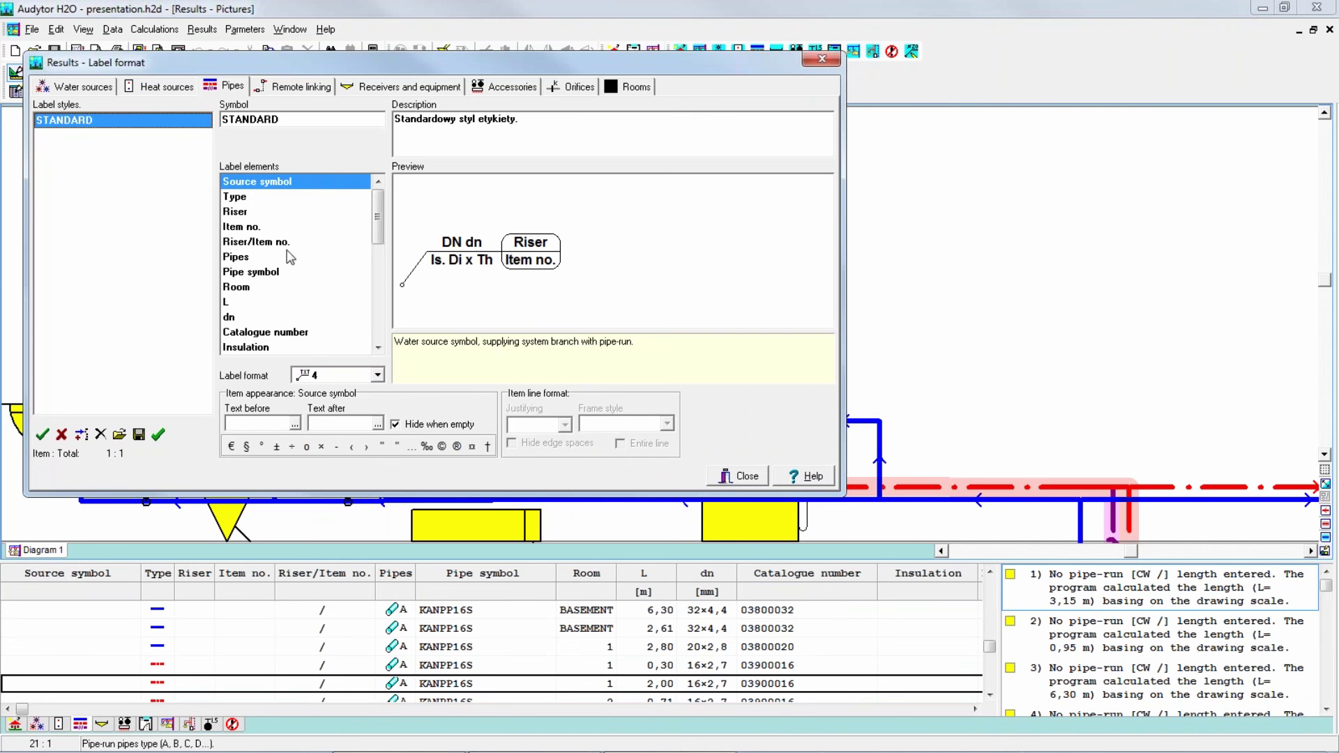
{"action": "left_click_drag", "start_coordinate": [381, 72], "coordinate": [581, 106]}
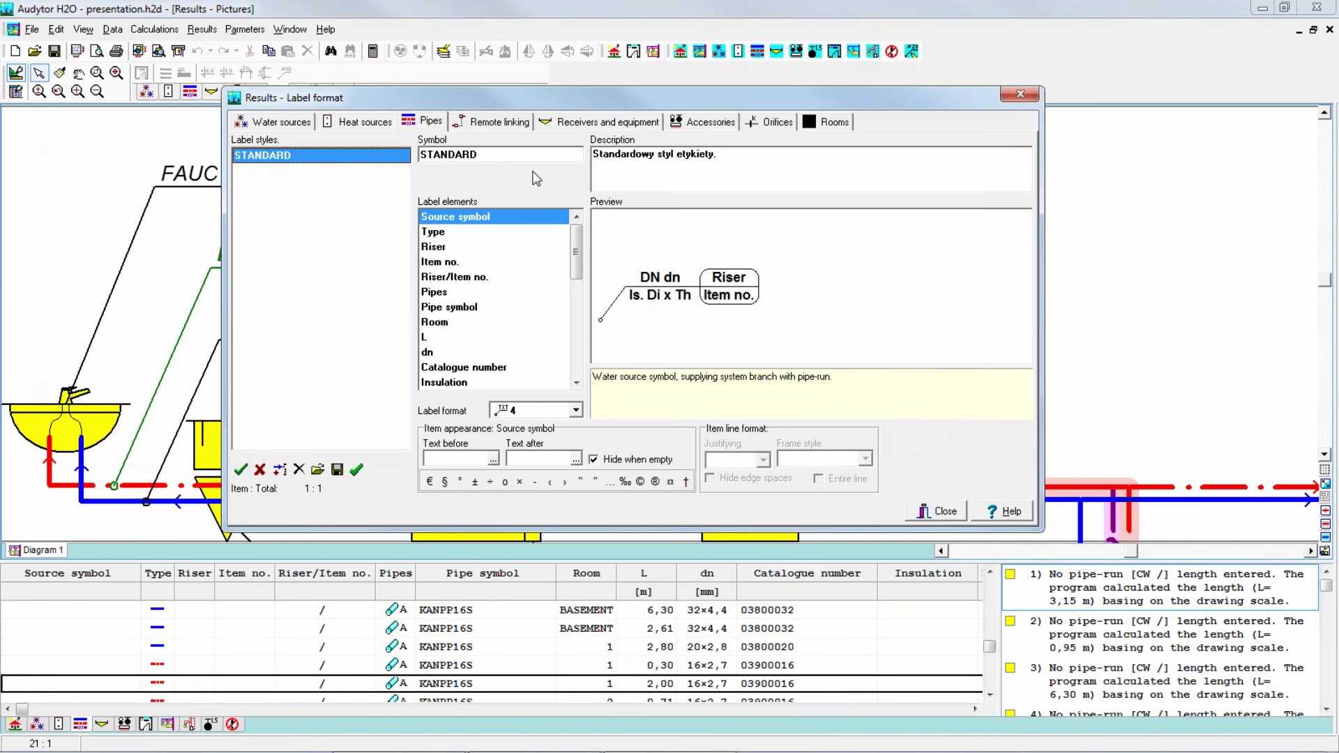
{"action": "left_click_drag", "start_coordinate": [621, 105], "coordinate": [735, 138]}
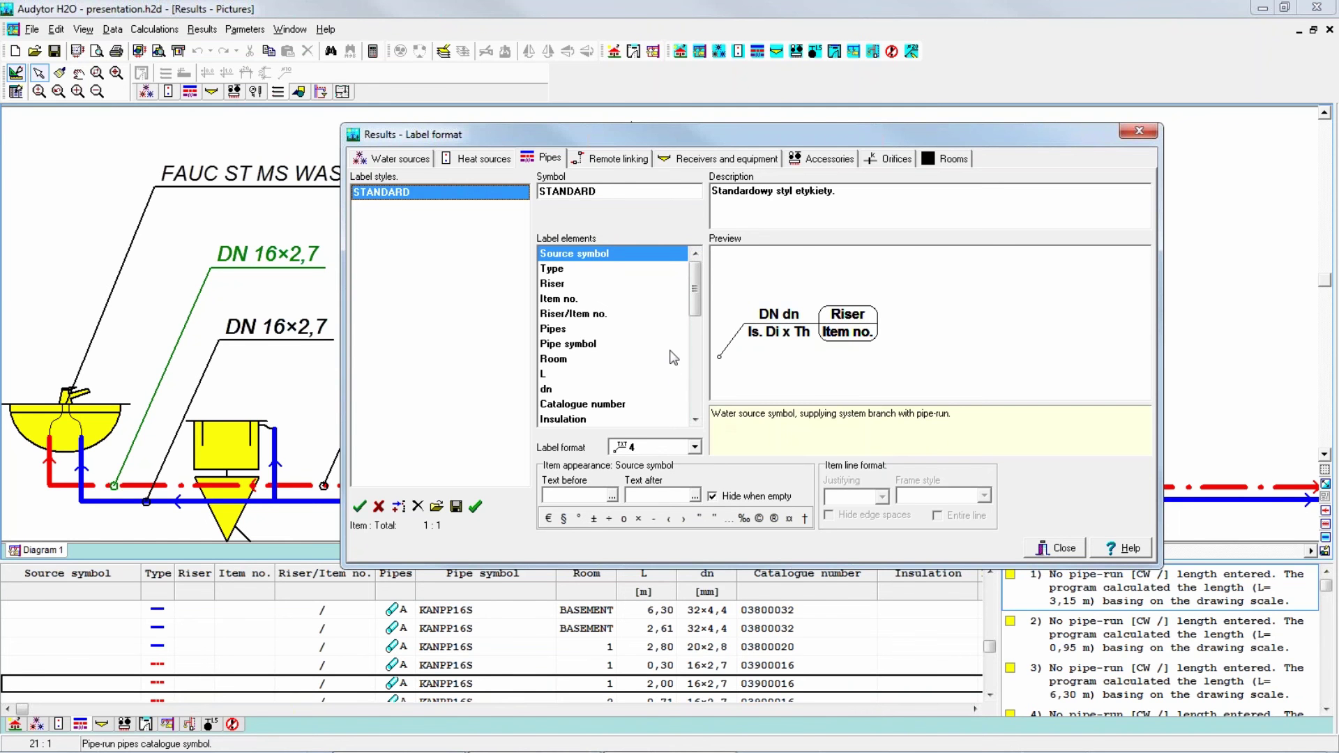
{"action": "left_click_drag", "start_coordinate": [696, 292], "coordinate": [698, 361]}
{"action": "left_click", "coordinate": [546, 359]}
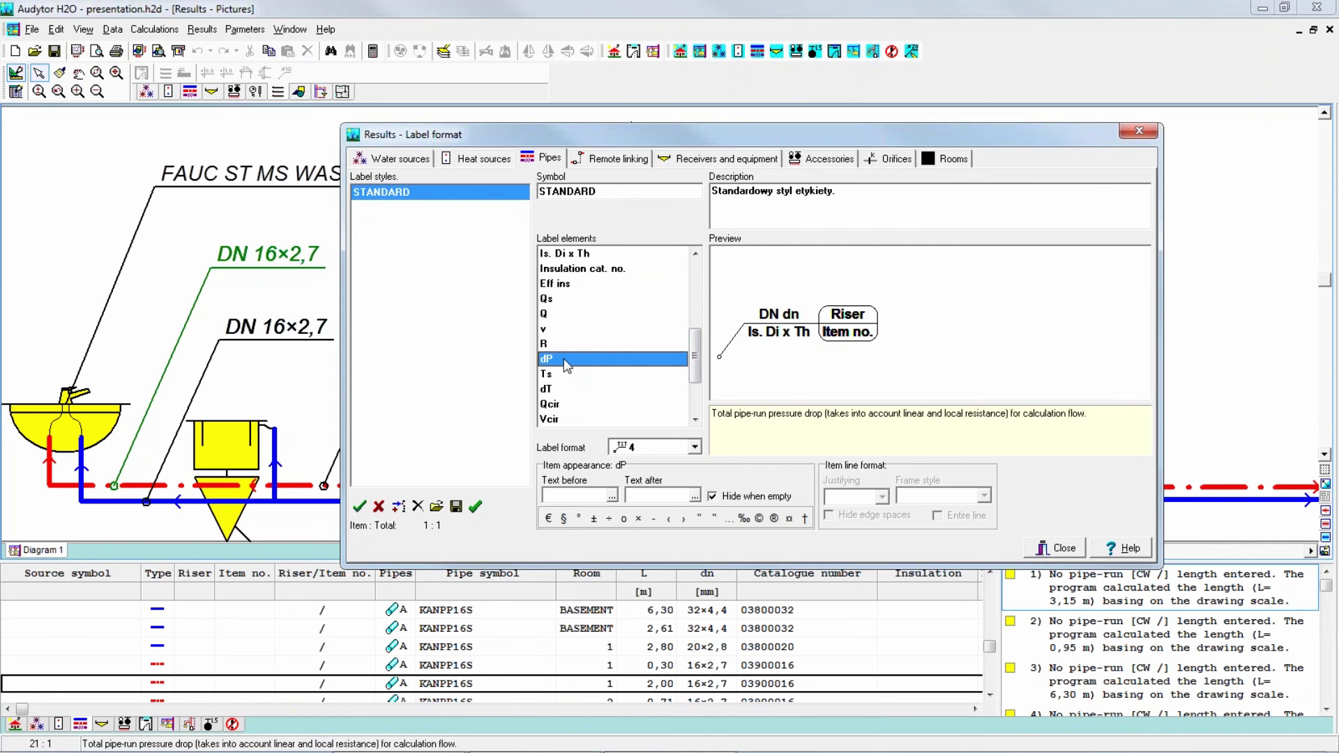
{"action": "left_click_drag", "start_coordinate": [562, 361], "coordinate": [776, 352]}
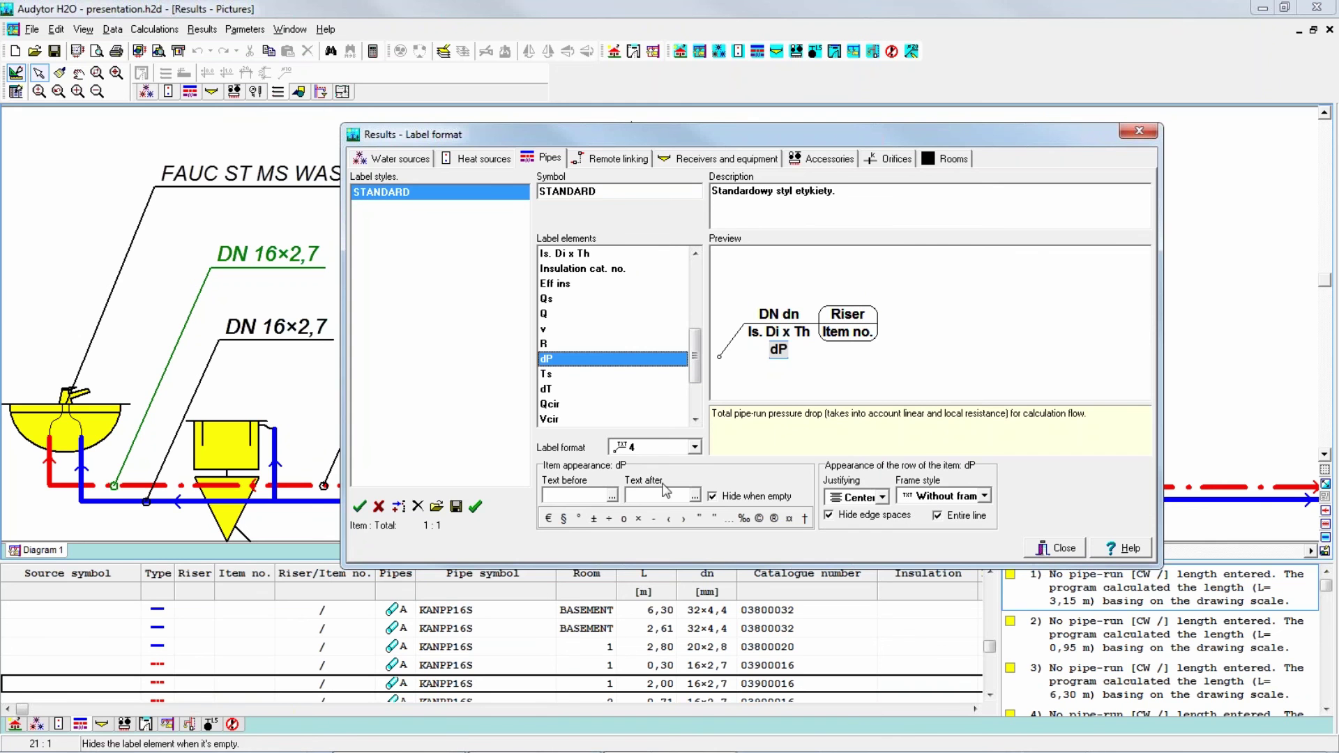
Give the dP label element the prefix "dp=", the suffix "Pa" and a Bottom rounded frame, and apply the format to the diagram
{"action": "left_click", "coordinate": [778, 357]}
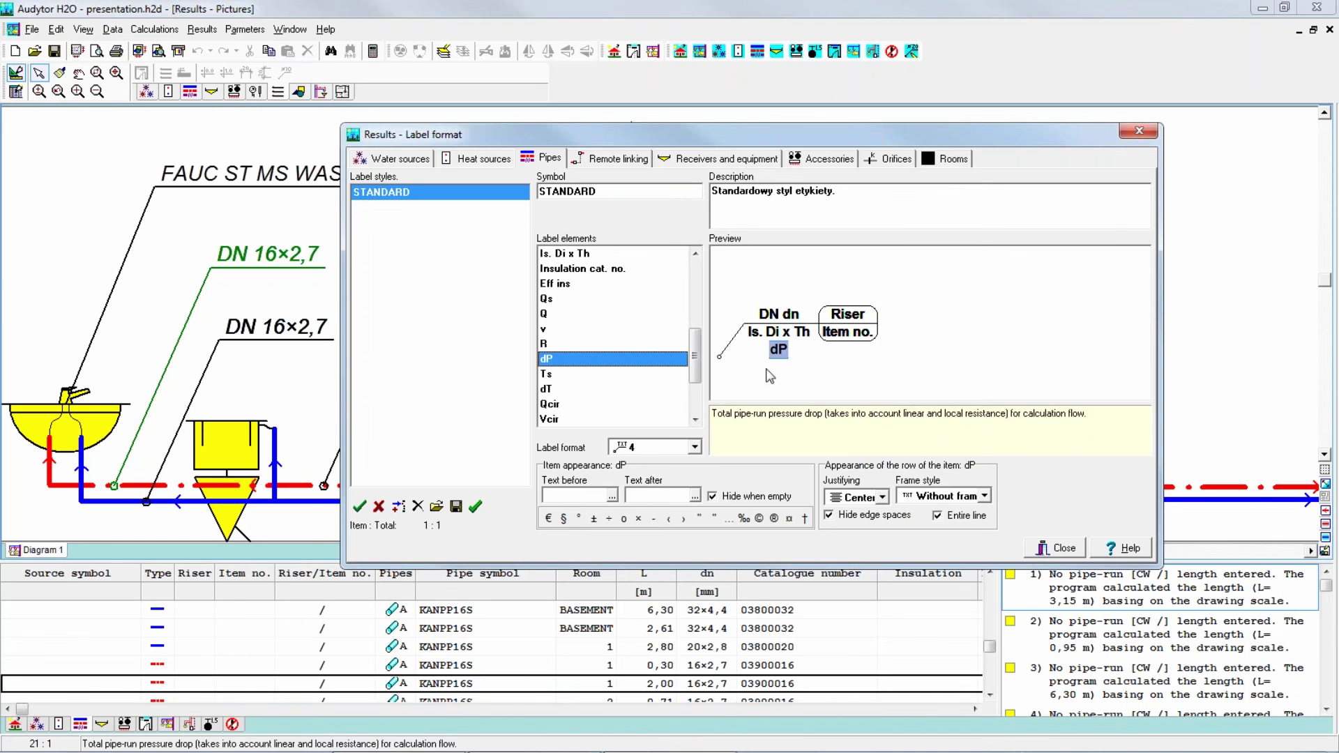
{"action": "left_click", "coordinate": [573, 495]}
{"action": "type", "text": "dp"}
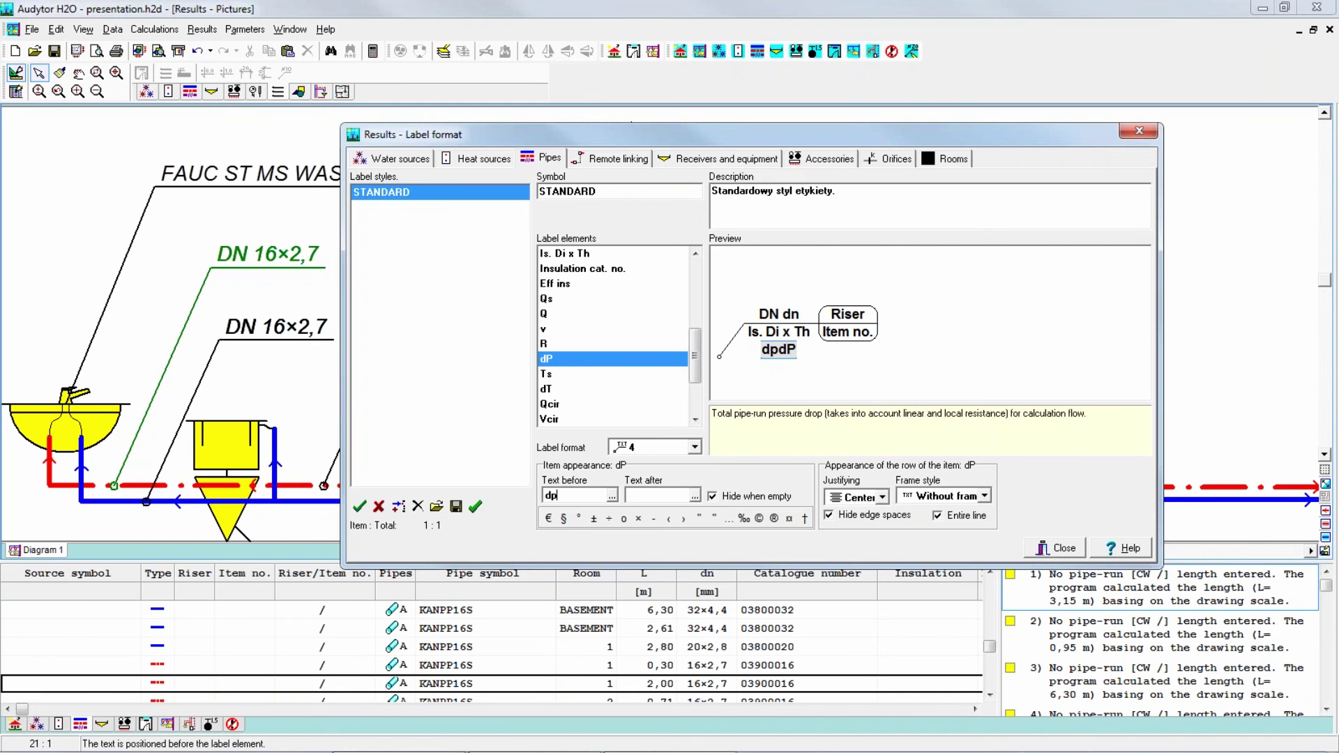
{"action": "type", "text": "="}
{"action": "left_click", "coordinate": [649, 496]}
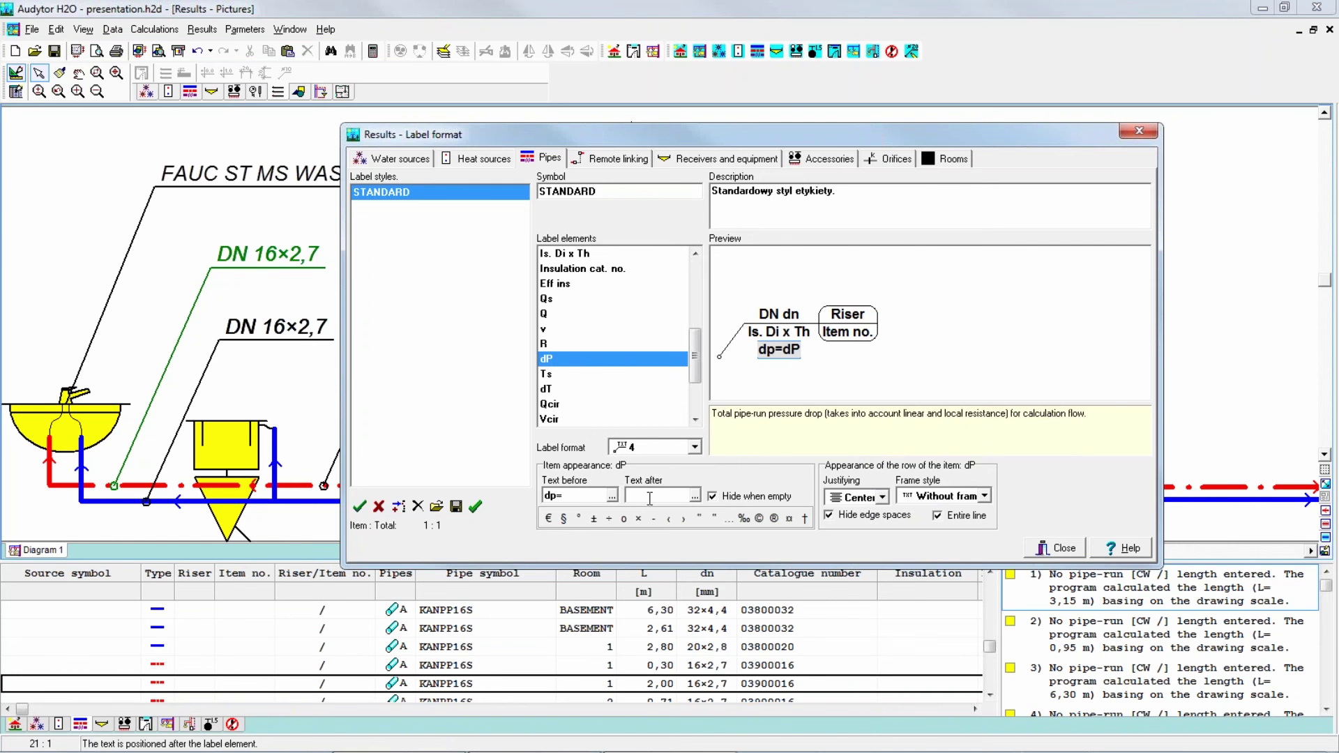
{"action": "type", "text": "Pa"}
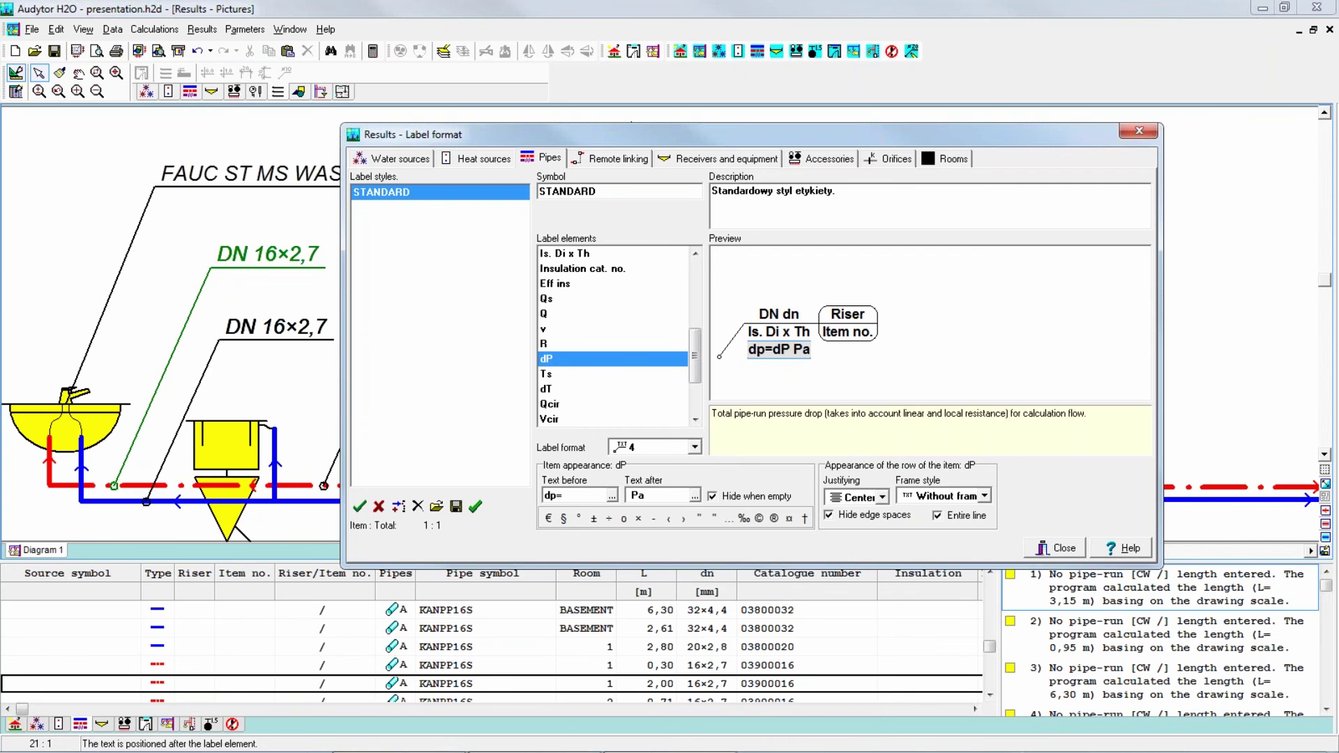
{"action": "left_click", "coordinate": [974, 497]}
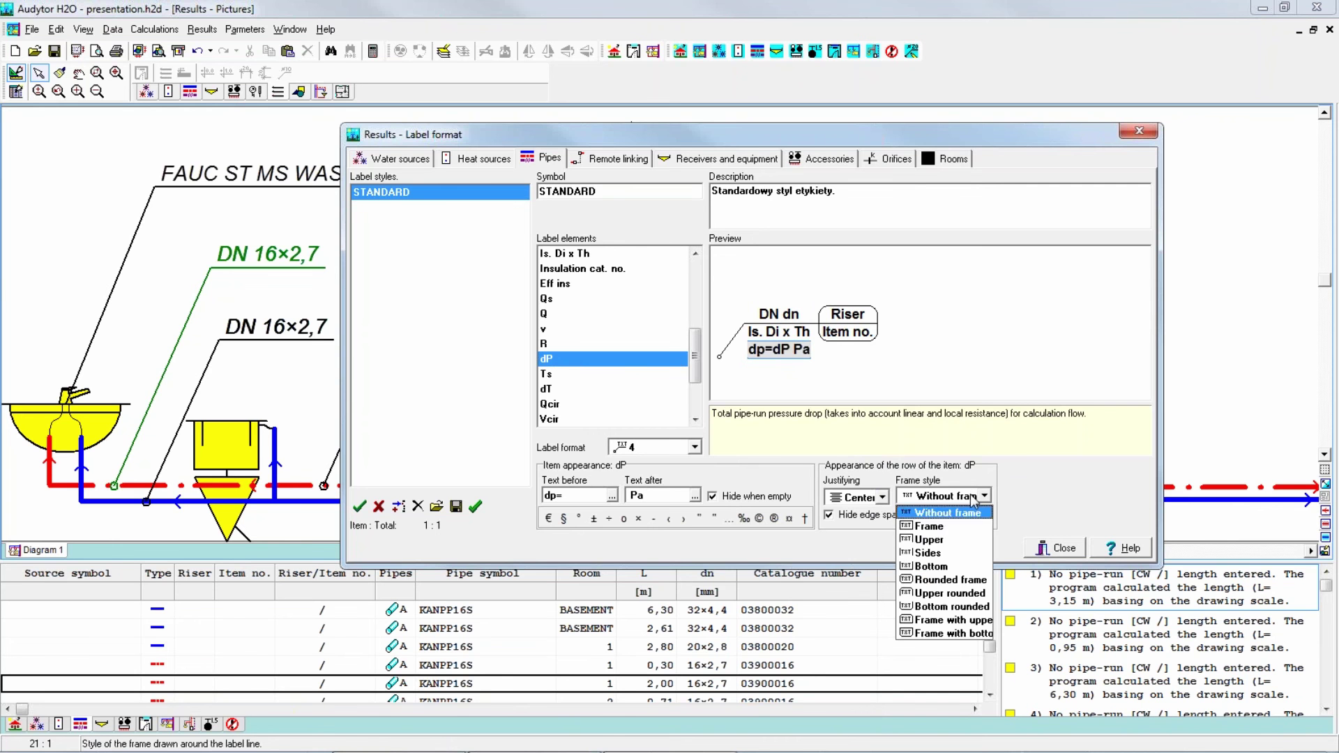
{"action": "left_click", "coordinate": [946, 607]}
{"action": "left_click", "coordinate": [1050, 550]}
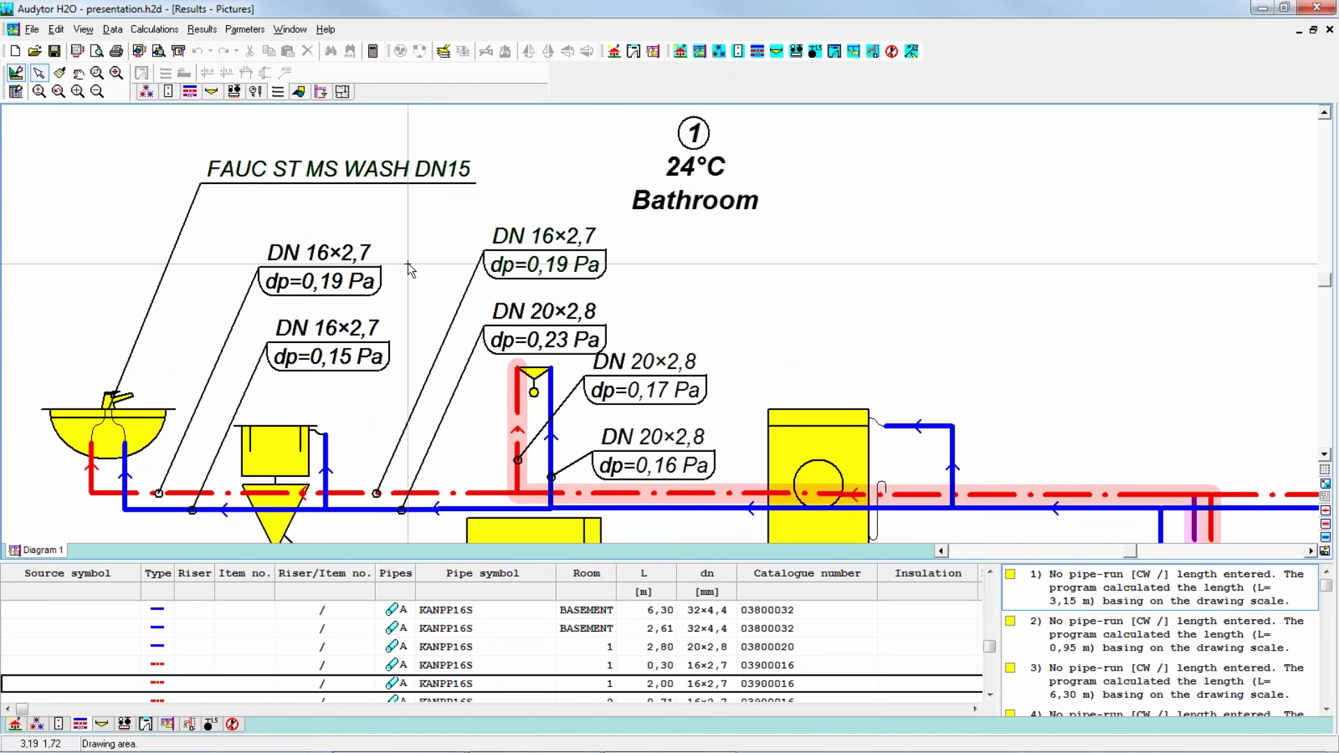
Reopen the pipe label format and change the text after the dP element to "m"
{"action": "double_click", "coordinate": [371, 272]}
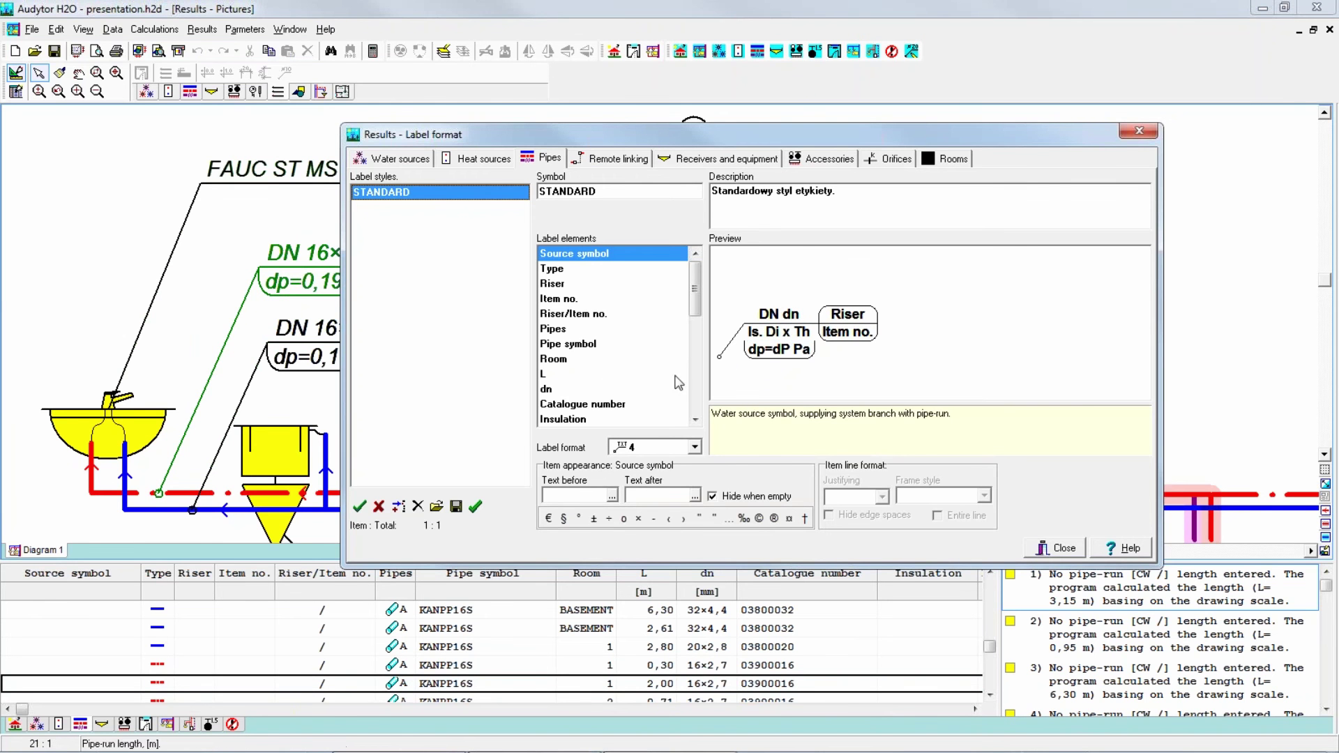
{"action": "left_click", "coordinate": [793, 351]}
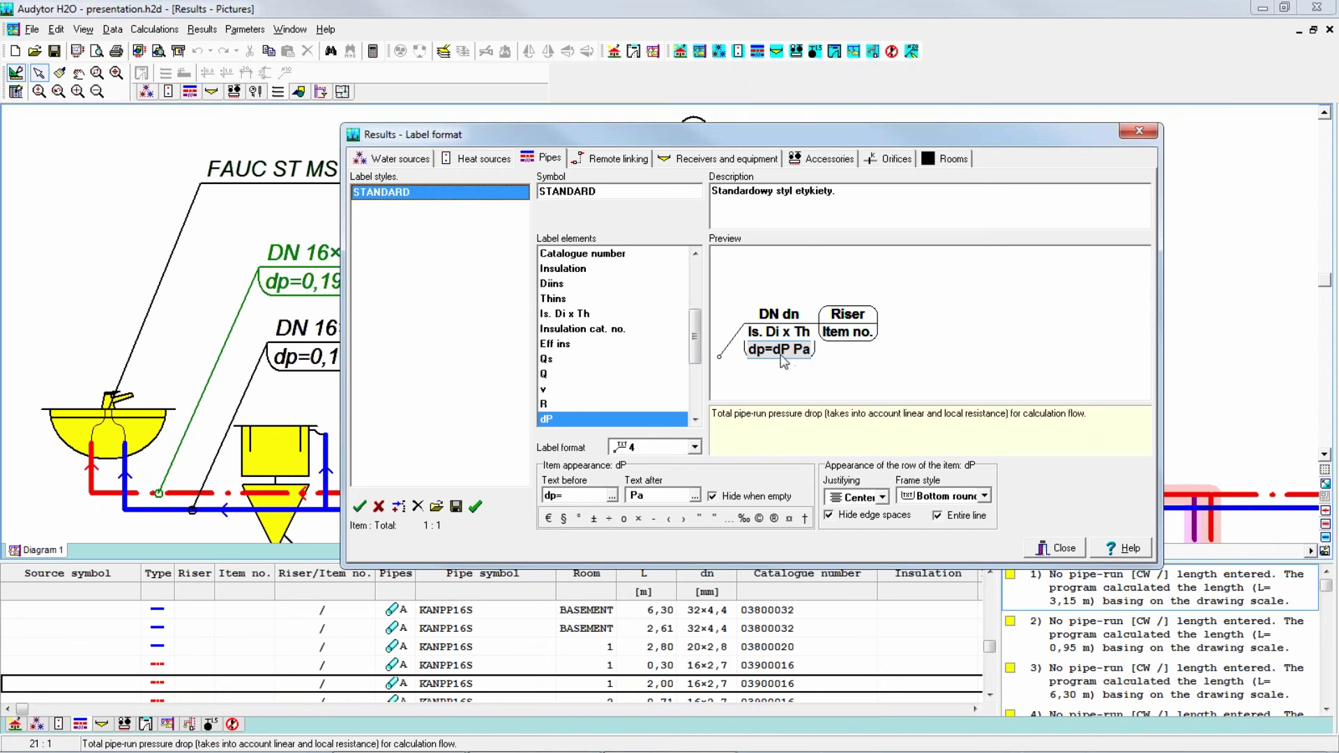
{"action": "left_click", "coordinate": [639, 497]}
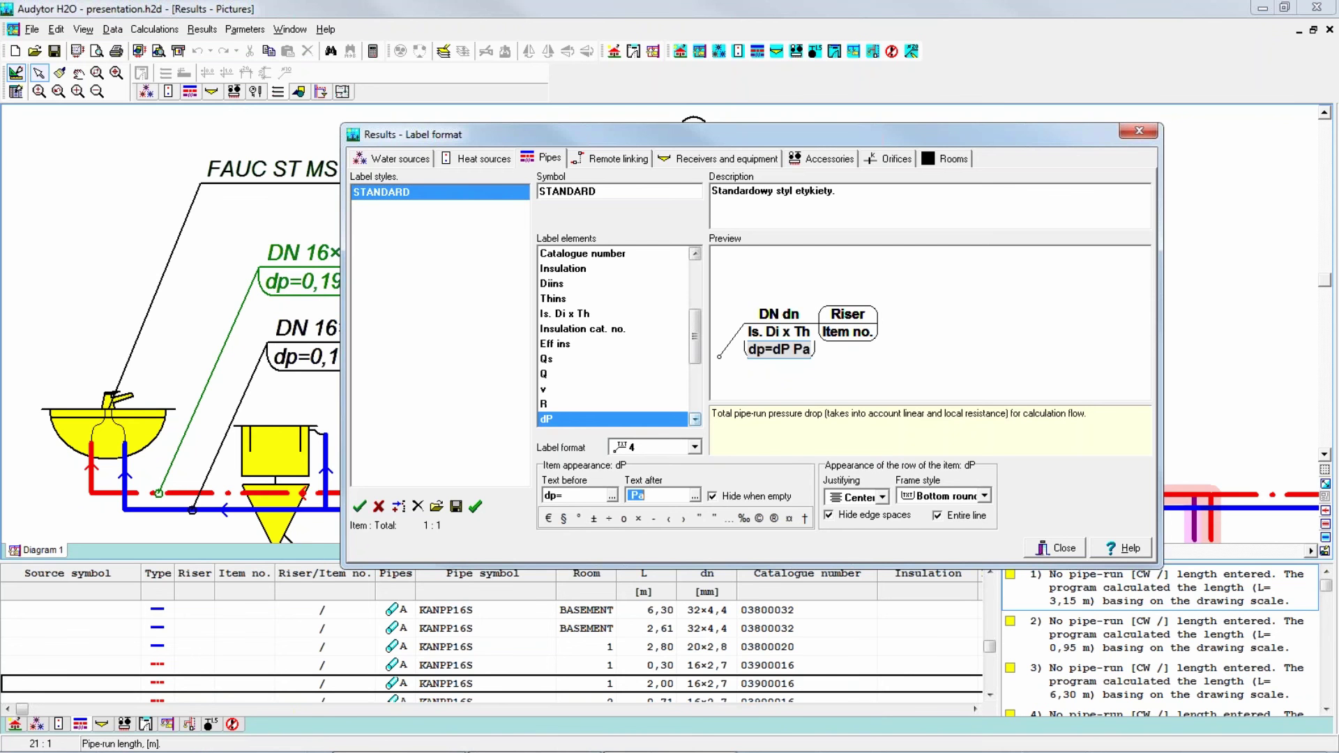
{"action": "double_click", "coordinate": [639, 497]}
{"action": "type", "text": "m"}
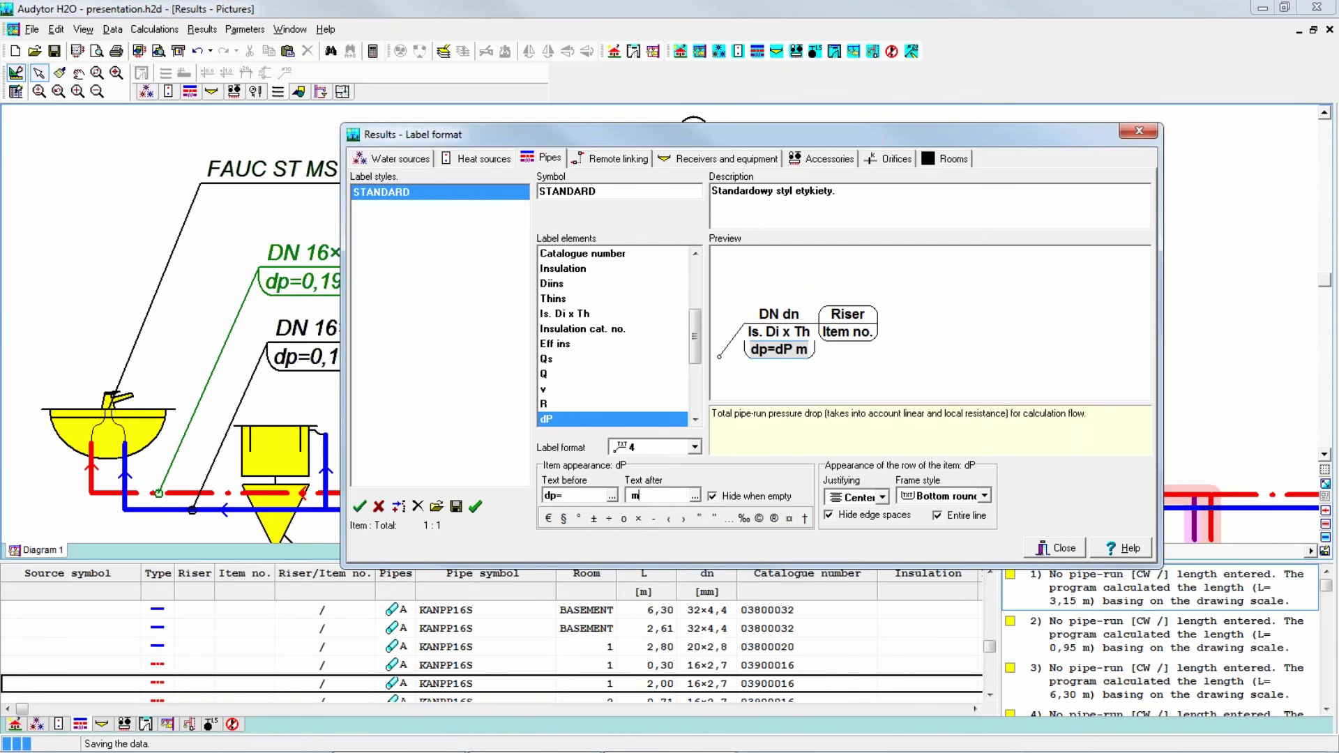
Set the frame style of the DN dn row to Upper rounded and close the label format
{"action": "left_click", "coordinate": [779, 315]}
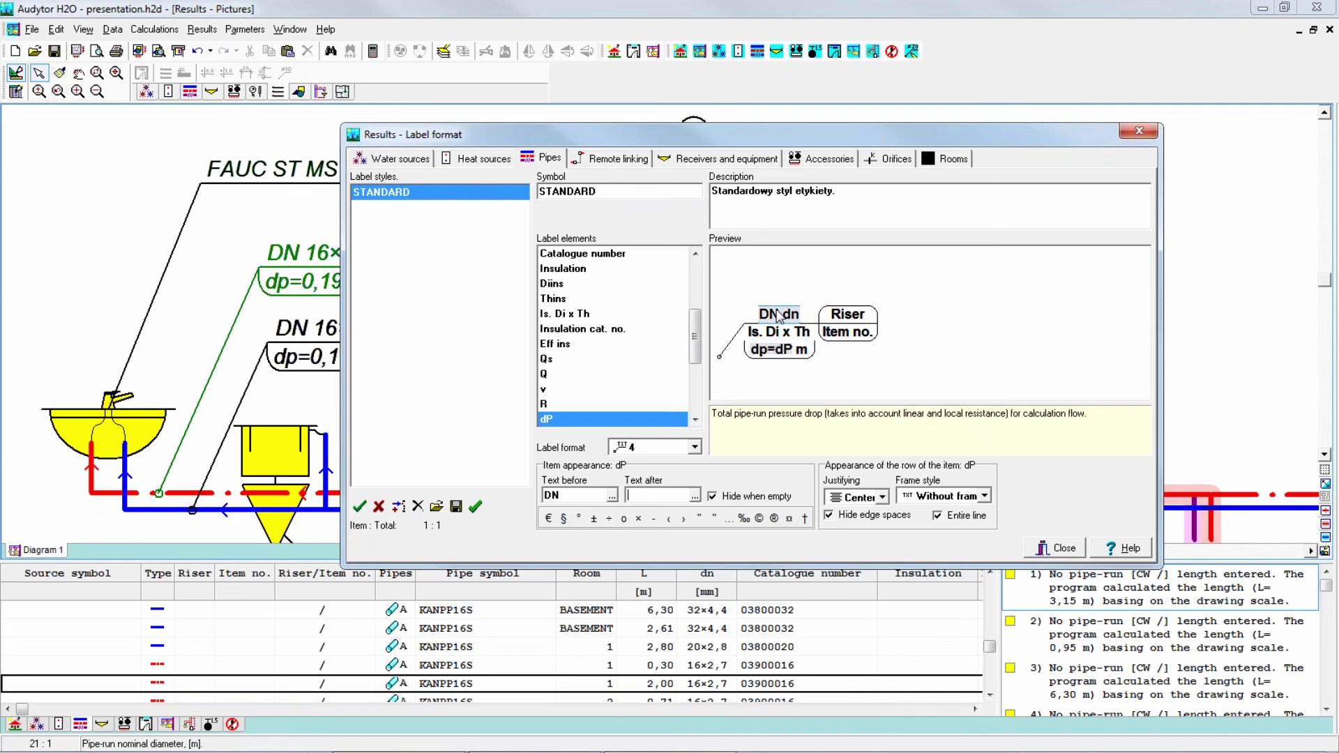
{"action": "left_click", "coordinate": [936, 496]}
{"action": "left_click", "coordinate": [956, 594]}
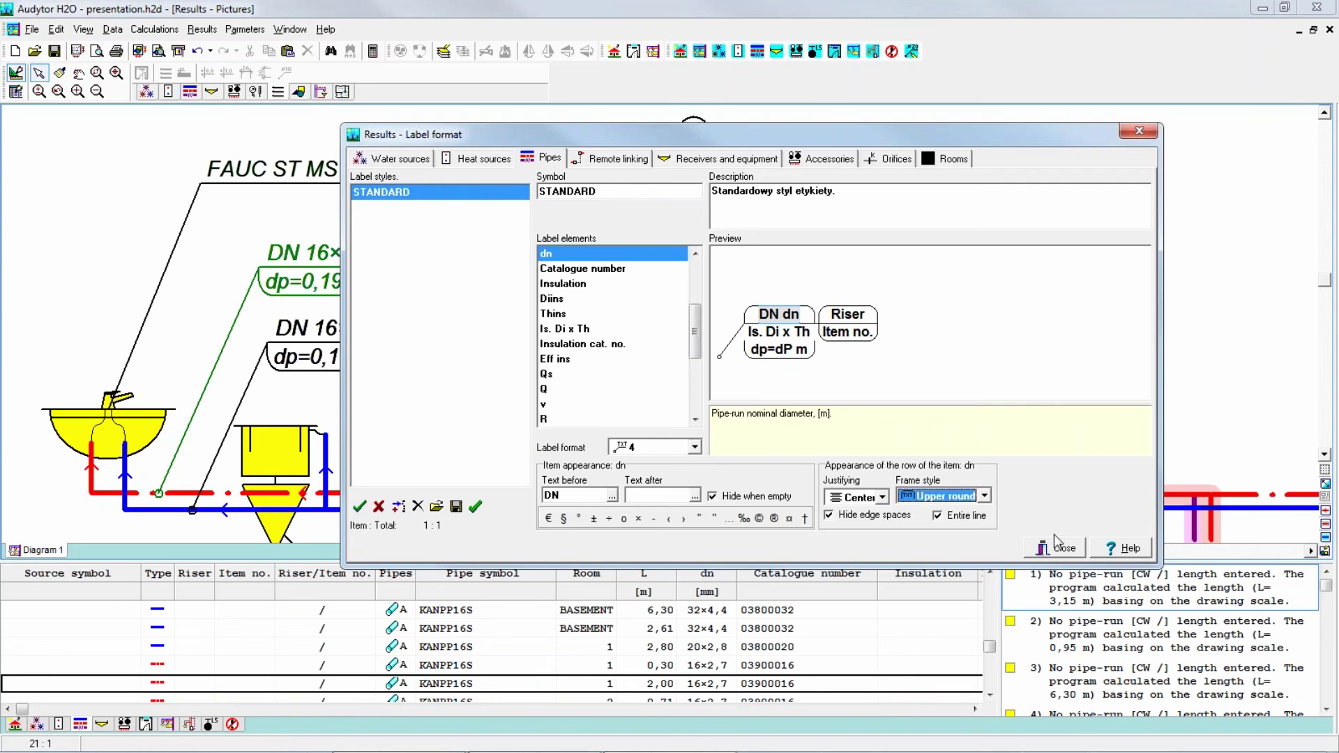
{"action": "left_click", "coordinate": [1056, 547]}
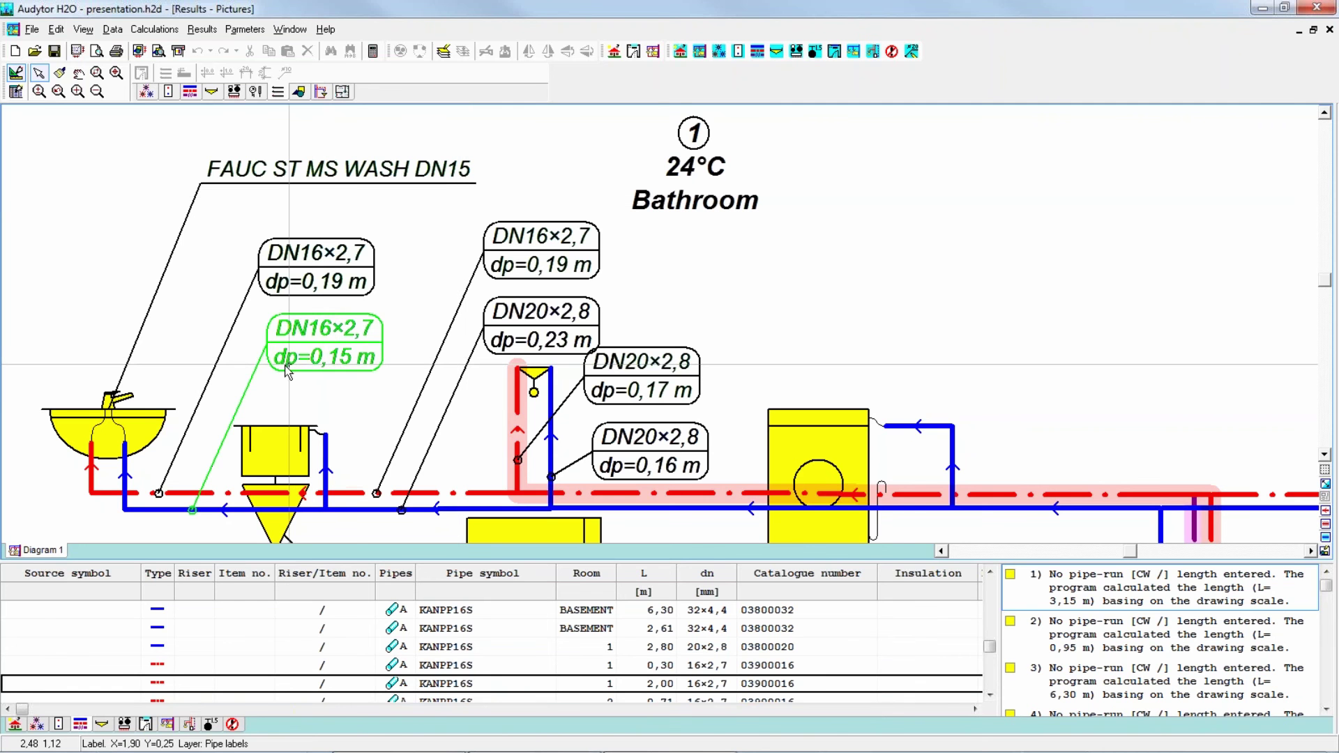
Look through the label elements available for the pipe label format, and close it without changes
{"action": "double_click", "coordinate": [245, 303]}
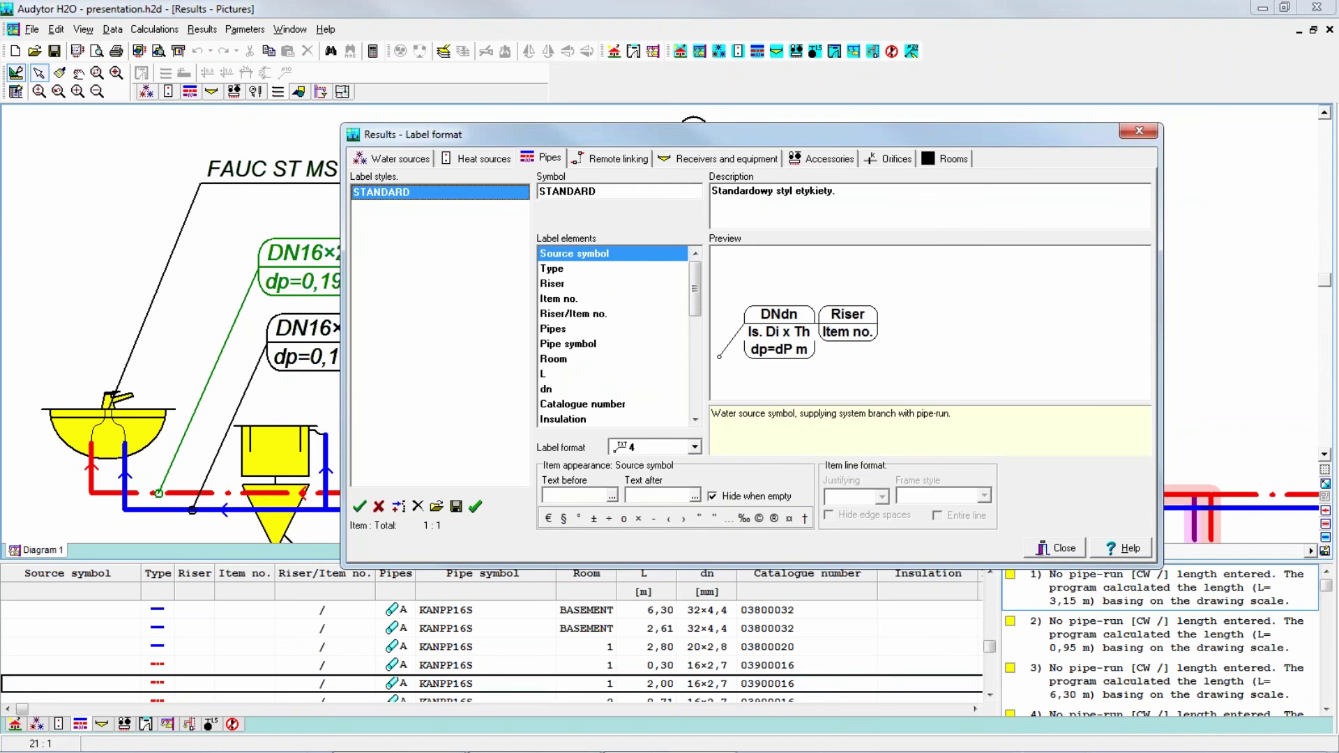
{"action": "left_click_drag", "start_coordinate": [696, 285], "coordinate": [697, 380]}
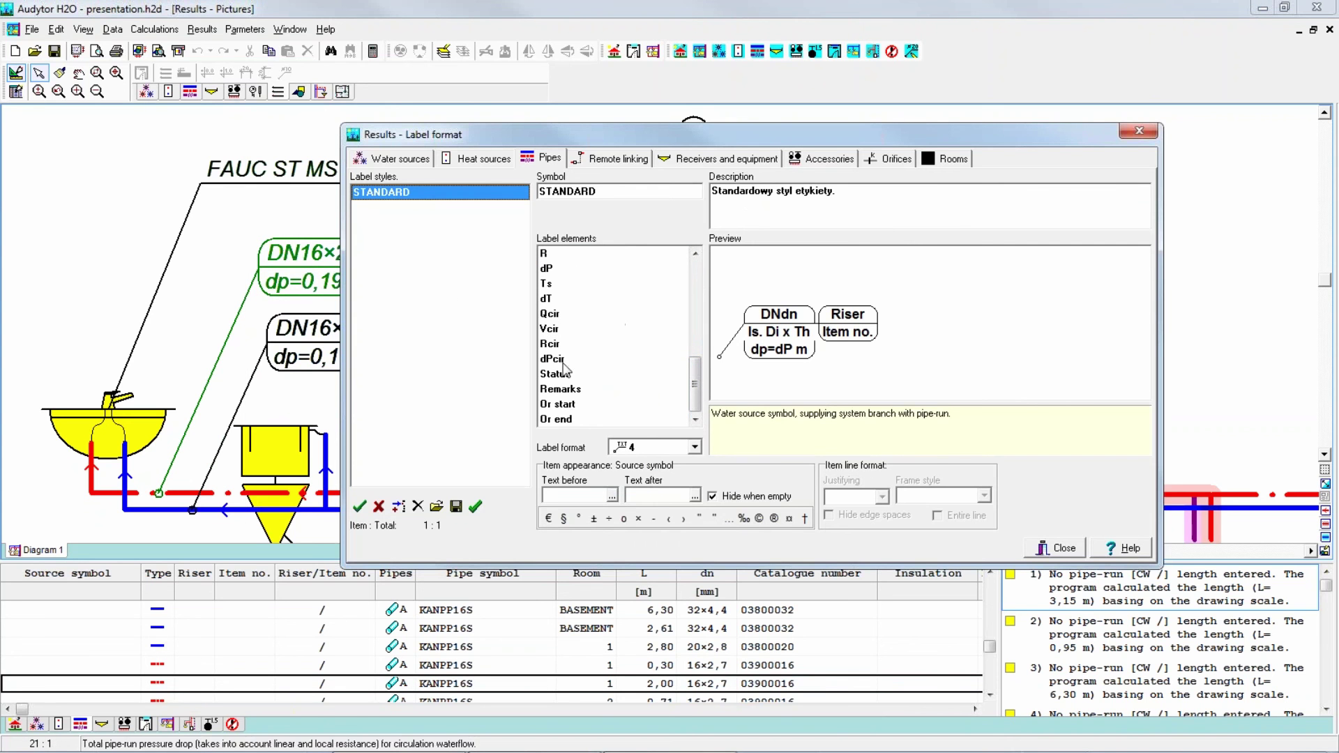
{"action": "left_click_drag", "start_coordinate": [695, 383], "coordinate": [703, 282]}
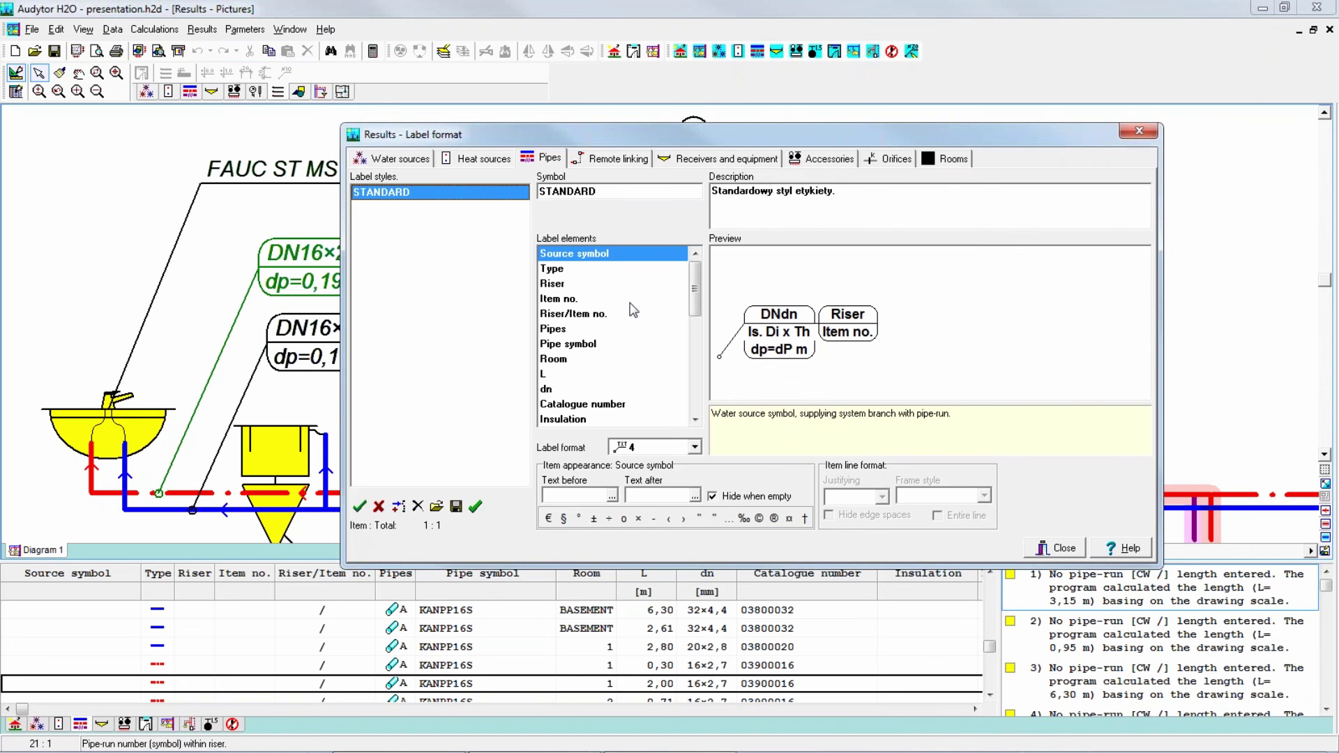
{"action": "left_click_drag", "start_coordinate": [694, 283], "coordinate": [701, 278]}
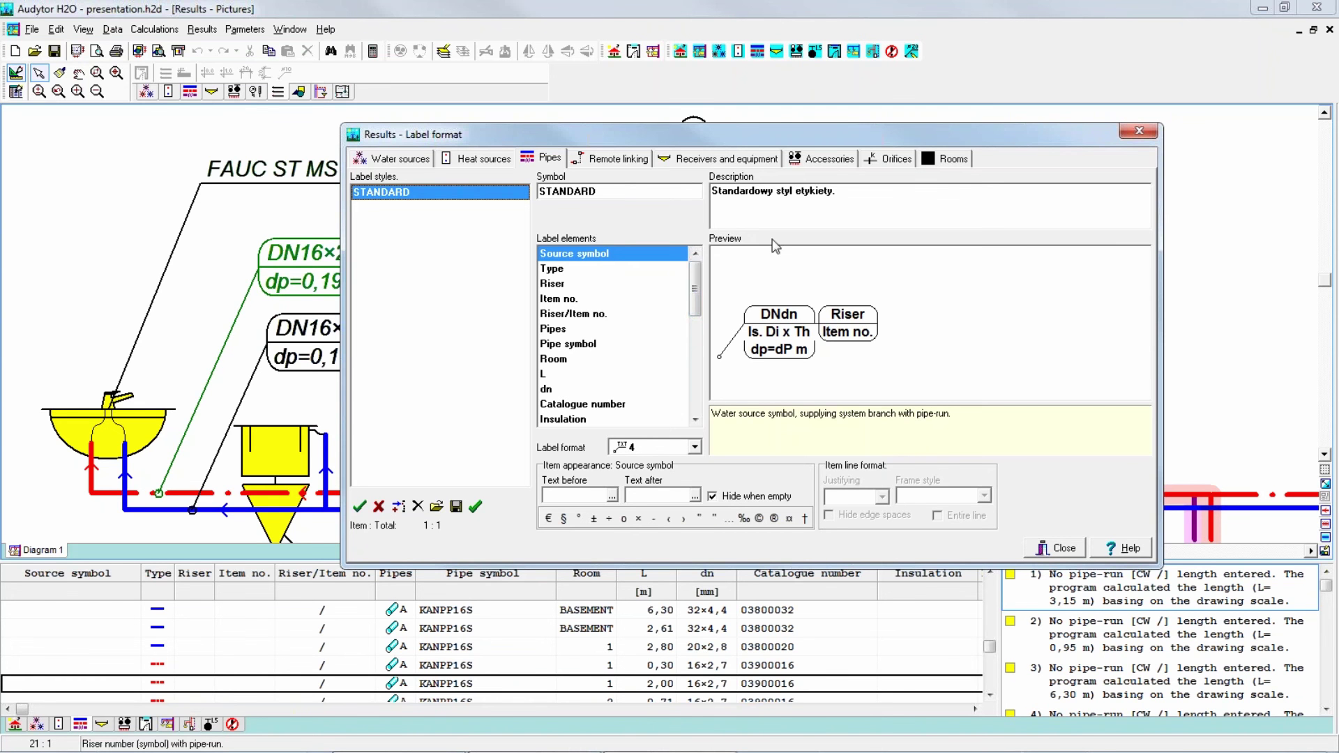
{"action": "left_click", "coordinate": [1137, 133]}
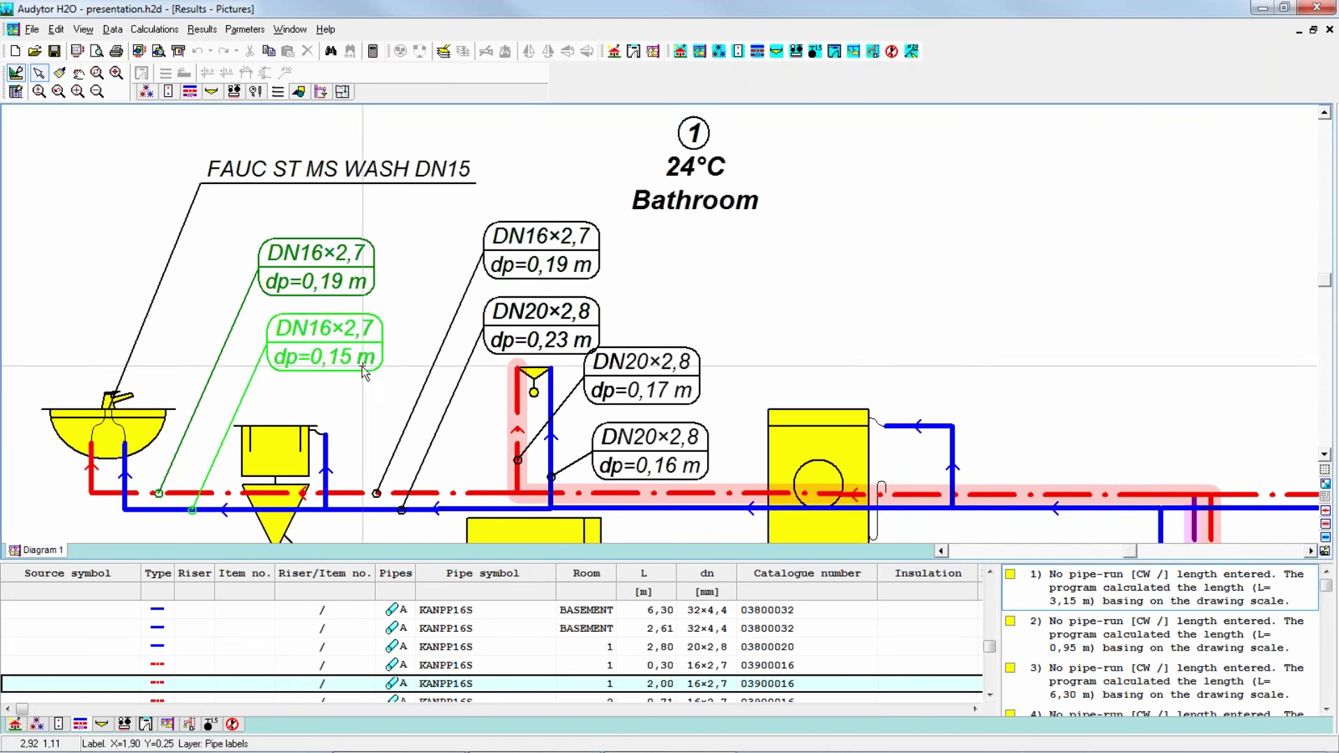
Display the program's version information
{"action": "left_click", "coordinate": [326, 28]}
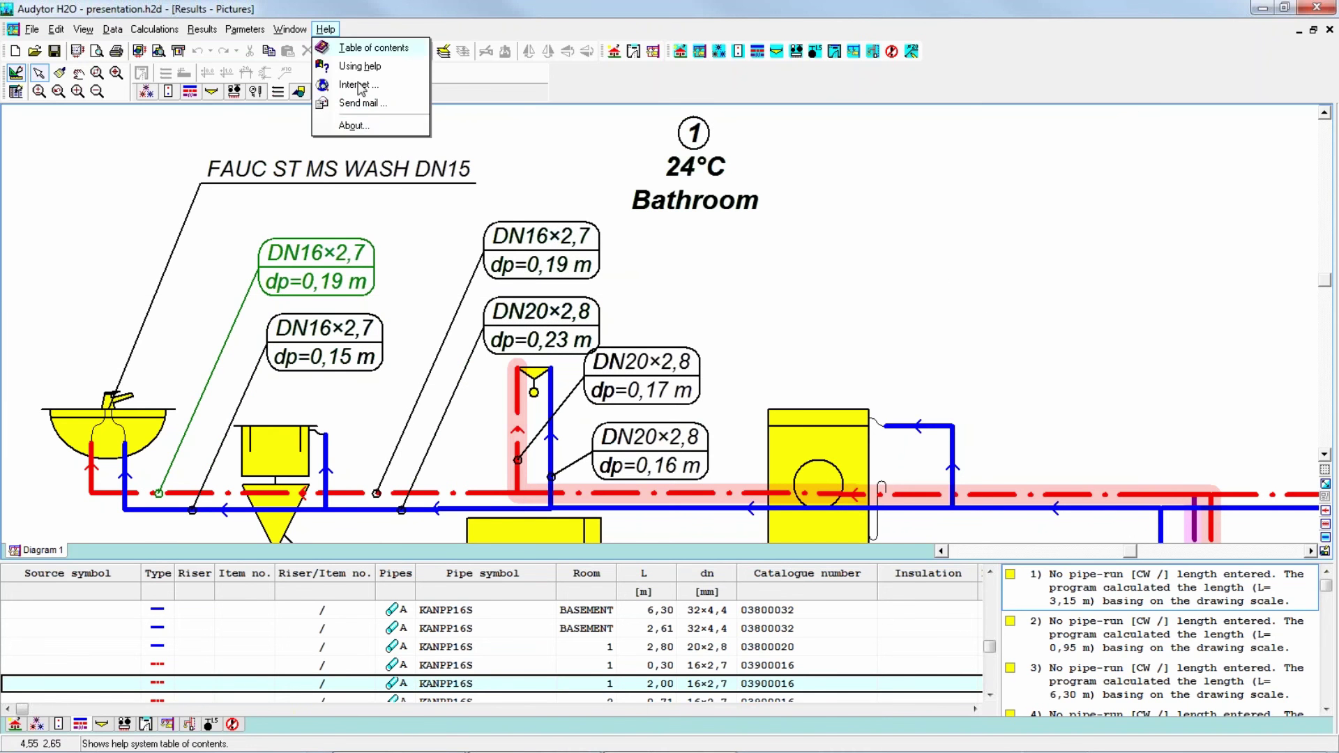
{"action": "left_click", "coordinate": [428, 126]}
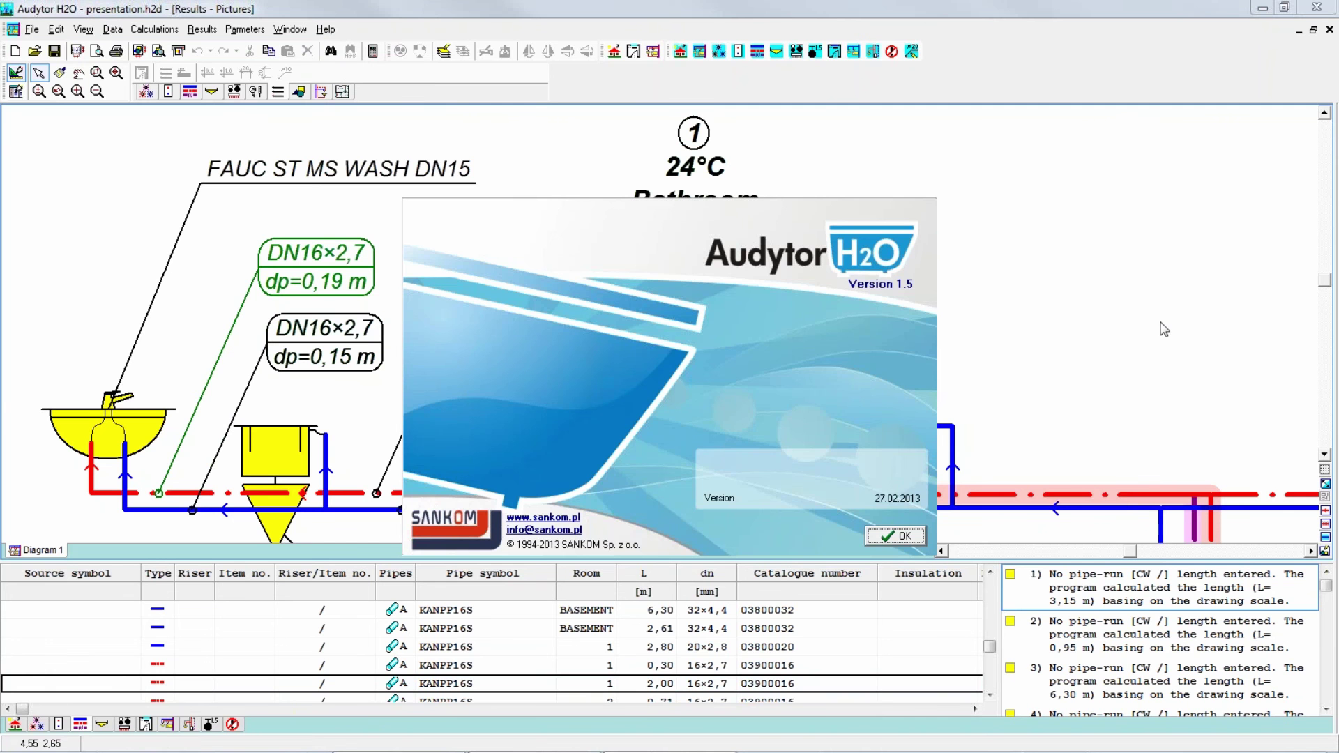